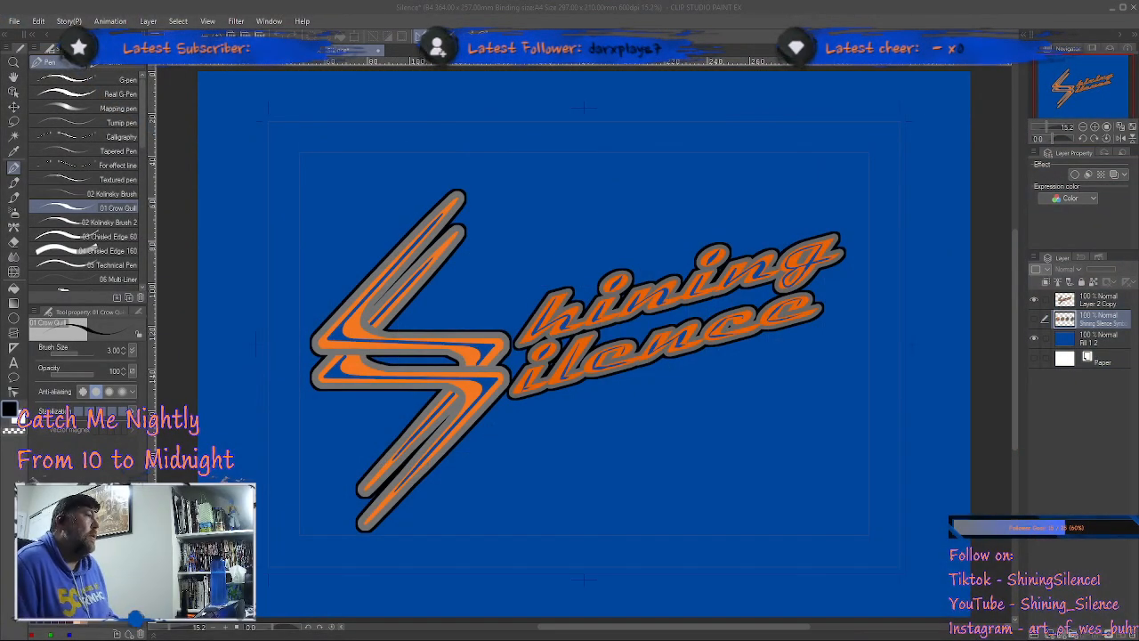
# Step: Switch to the Streaming Practice 9 canvas and choose the Mechanical pencil for sketching
pyautogui.hotkey('alt', 'Tab')
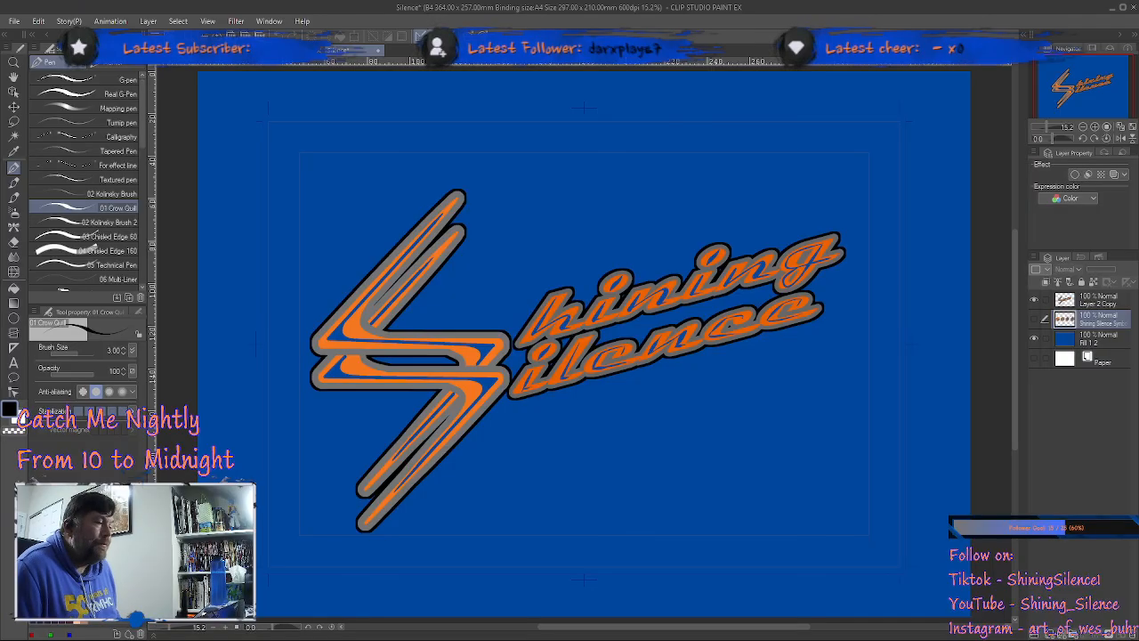
pyautogui.click(278, 50)
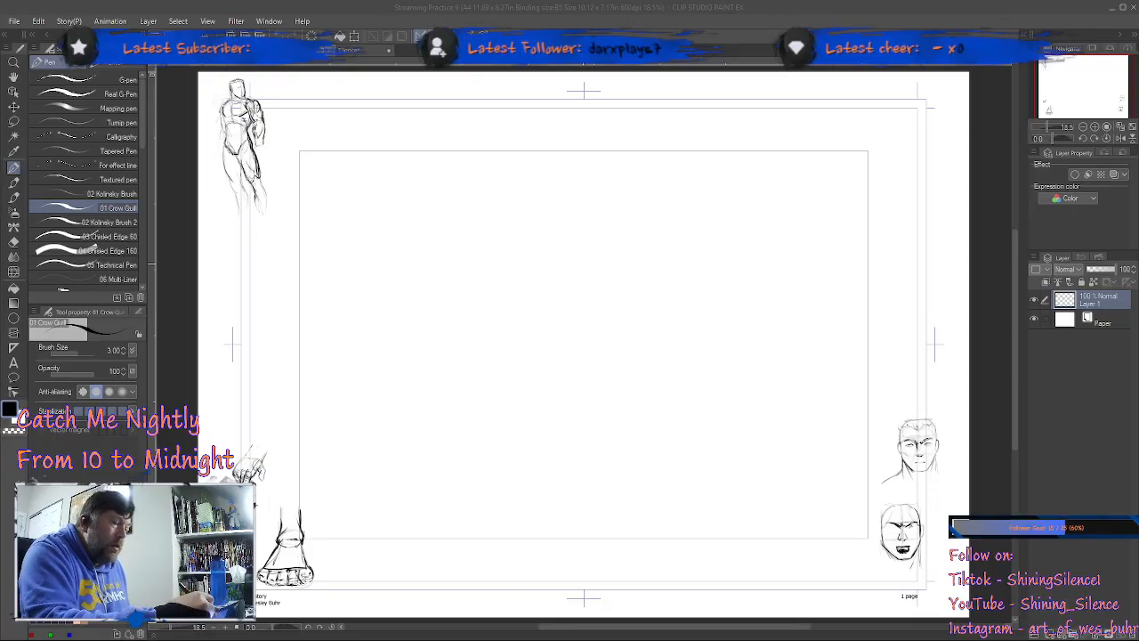
pyautogui.click(588, 236)
pyautogui.click(13, 181)
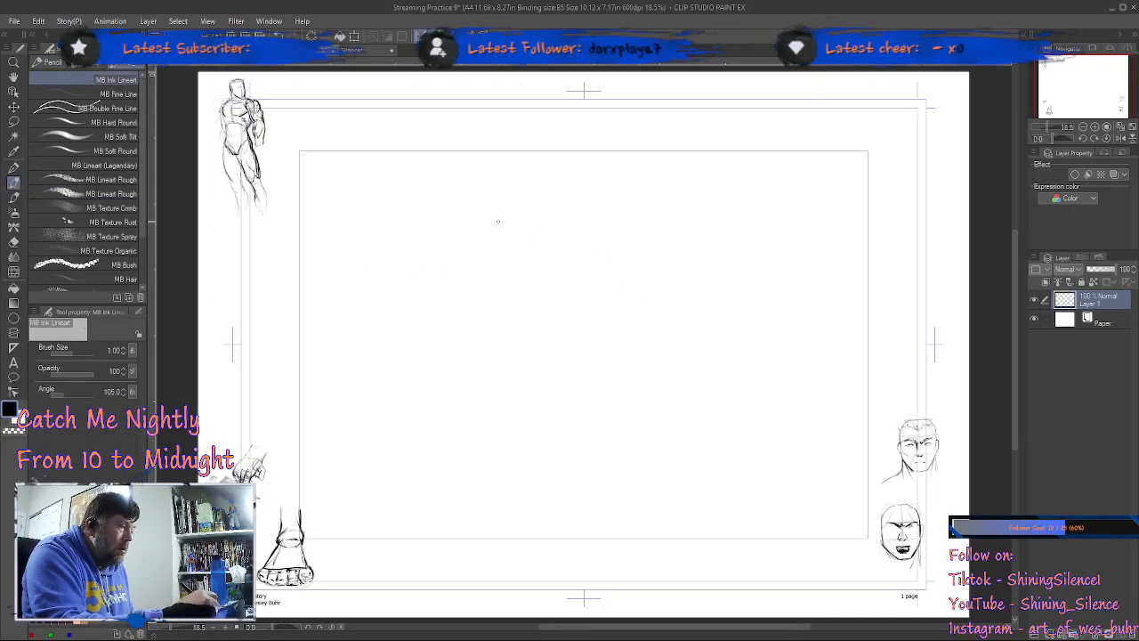
pyautogui.click(51, 62)
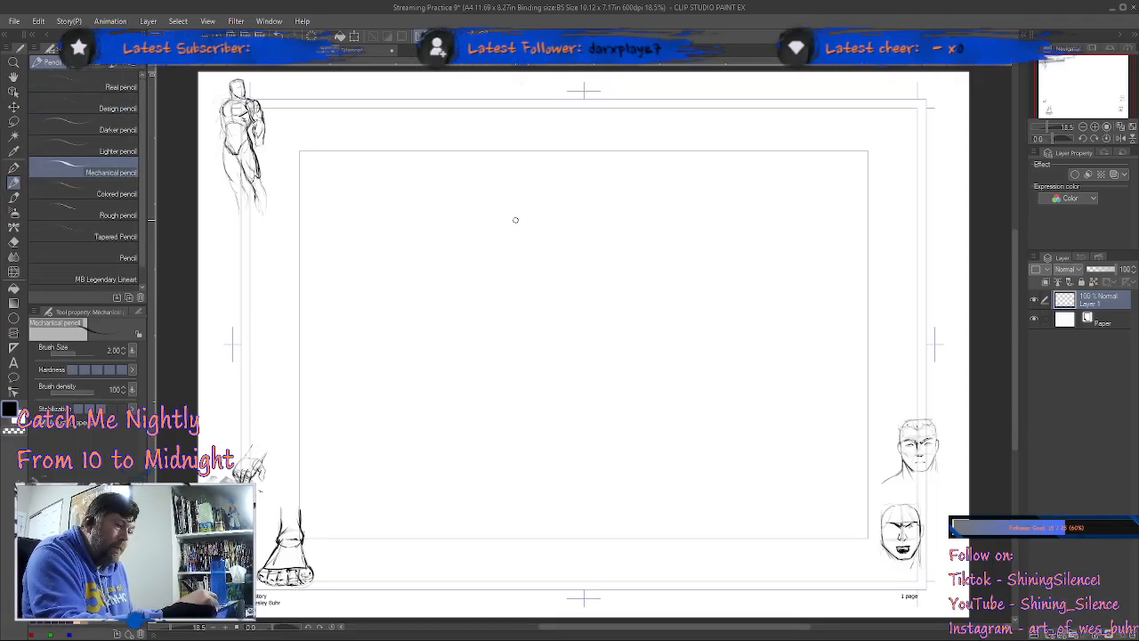
# Step: Sketch light construction lines for a front-view head in the page centre: two vertical sides, a brow line and a nose line
pyautogui.moveTo(557, 336); pyautogui.dragTo(495, 249)
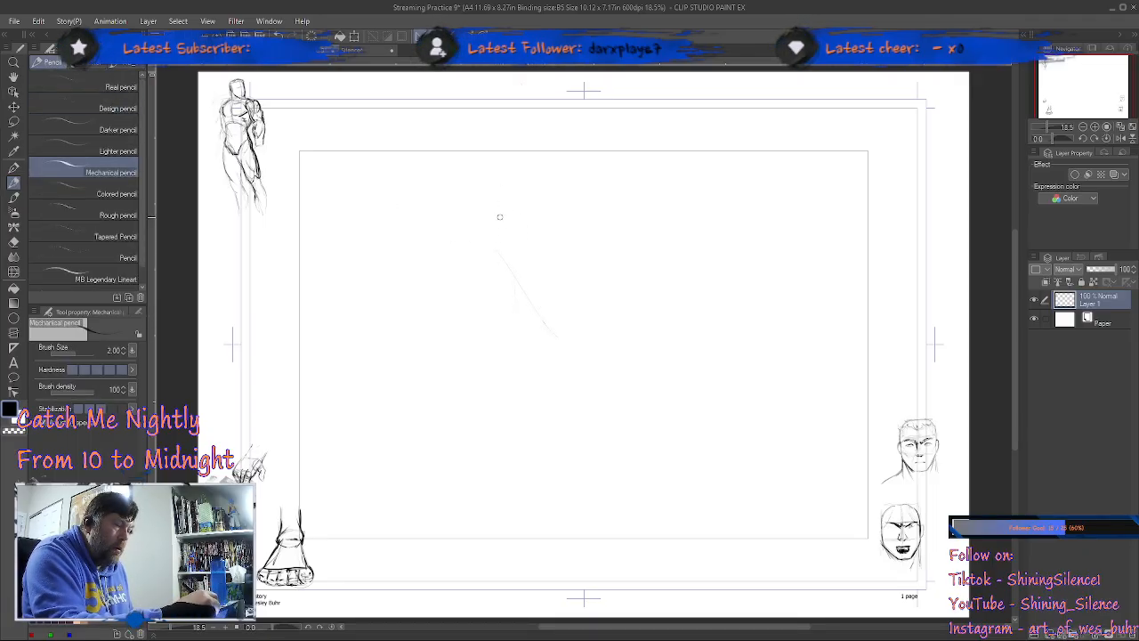
pyautogui.moveTo(503, 190); pyautogui.dragTo(499, 319)
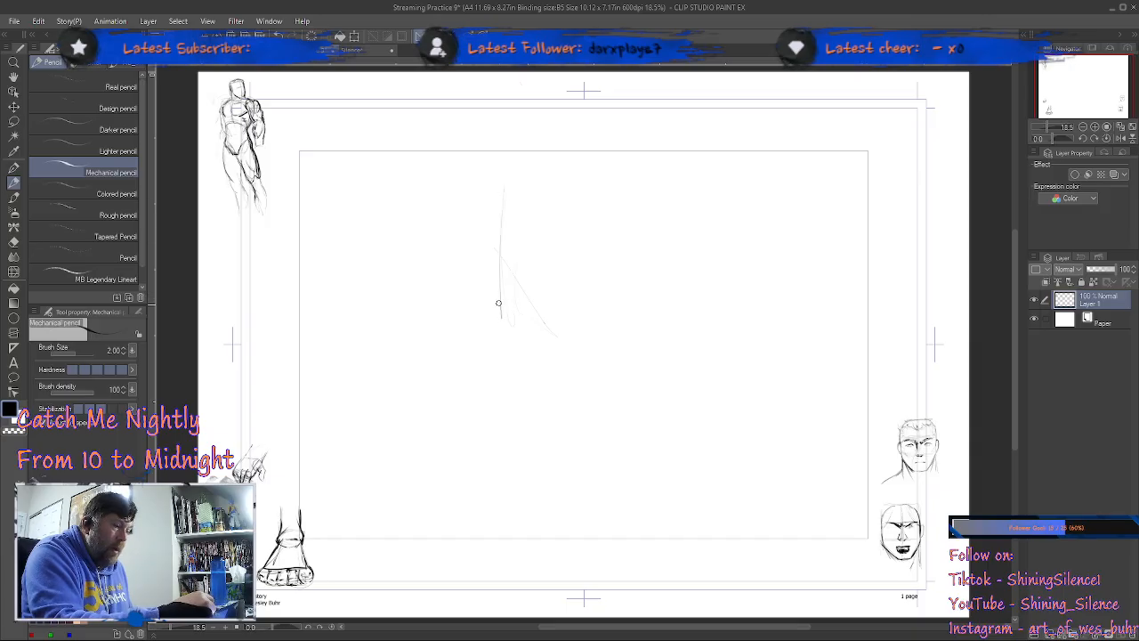
pyautogui.moveTo(706, 203); pyautogui.dragTo(709, 318)
pyautogui.moveTo(709, 267); pyautogui.dragTo(709, 327)
pyautogui.moveTo(502, 340); pyautogui.dragTo(717, 326)
pyautogui.moveTo(500, 251)
pyautogui.mouseDown()
pyautogui.moveTo(694, 238)
pyautogui.moveTo(711, 330)
pyautogui.mouseUp()
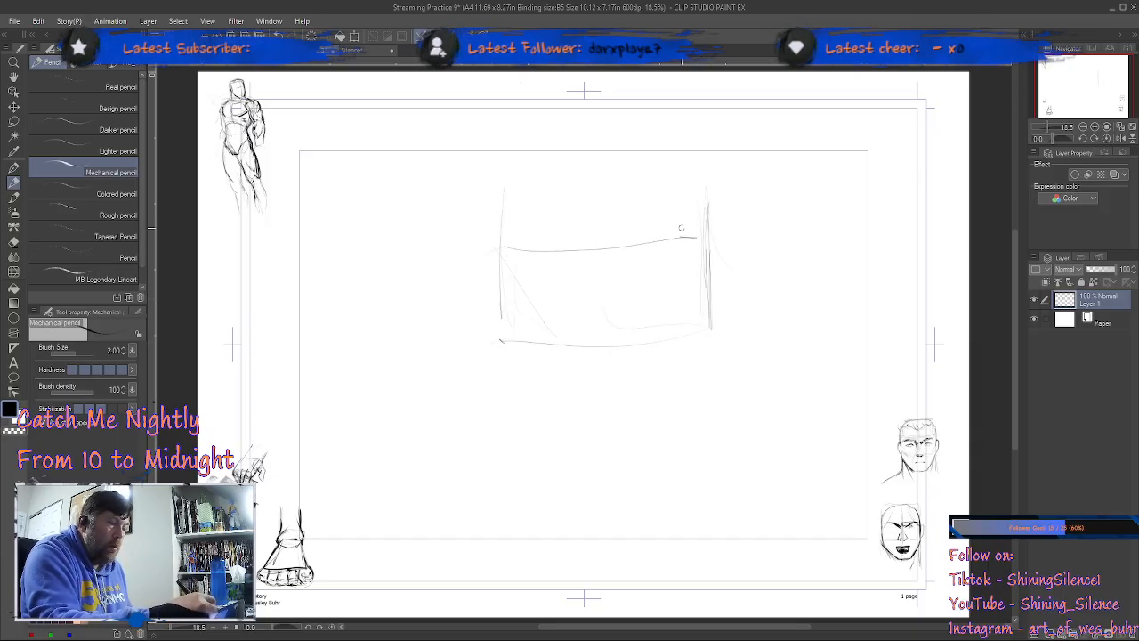
# Step: Sketch the curved top of the skull with an oval plane on each side and a vertical centre line
pyautogui.moveTo(530, 239)
pyautogui.mouseDown()
pyautogui.moveTo(570, 171)
pyautogui.moveTo(525, 179)
pyautogui.moveTo(662, 160)
pyautogui.mouseUp()
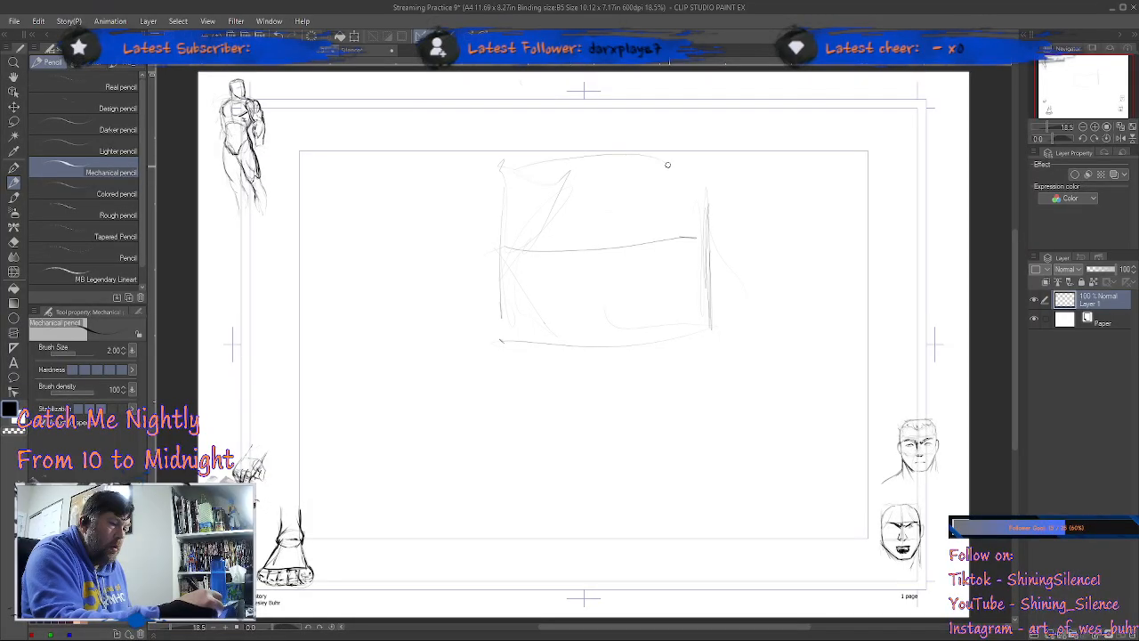
pyautogui.moveTo(699, 253)
pyautogui.mouseDown()
pyautogui.moveTo(643, 181)
pyautogui.moveTo(643, 197)
pyautogui.moveTo(713, 268)
pyautogui.mouseUp()
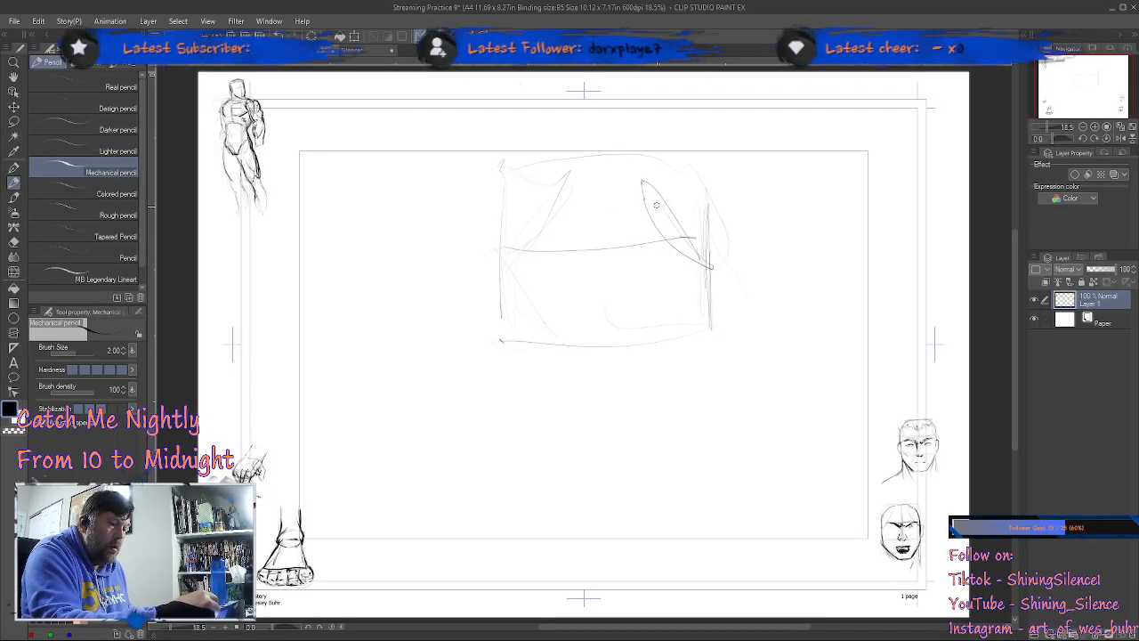
pyautogui.moveTo(565, 189)
pyautogui.mouseDown()
pyautogui.moveTo(512, 261)
pyautogui.moveTo(568, 177)
pyautogui.mouseUp()
pyautogui.moveTo(509, 199); pyautogui.dragTo(498, 277)
pyautogui.moveTo(528, 166); pyautogui.dragTo(502, 275)
pyautogui.moveTo(668, 168); pyautogui.dragTo(709, 267)
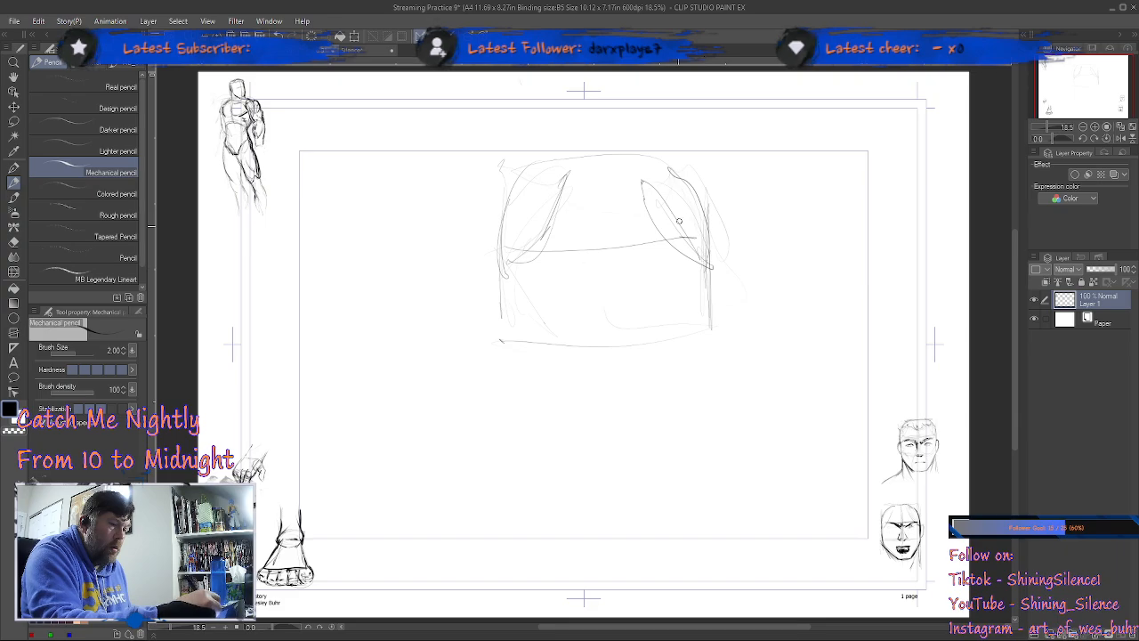
pyautogui.moveTo(603, 158); pyautogui.dragTo(606, 376)
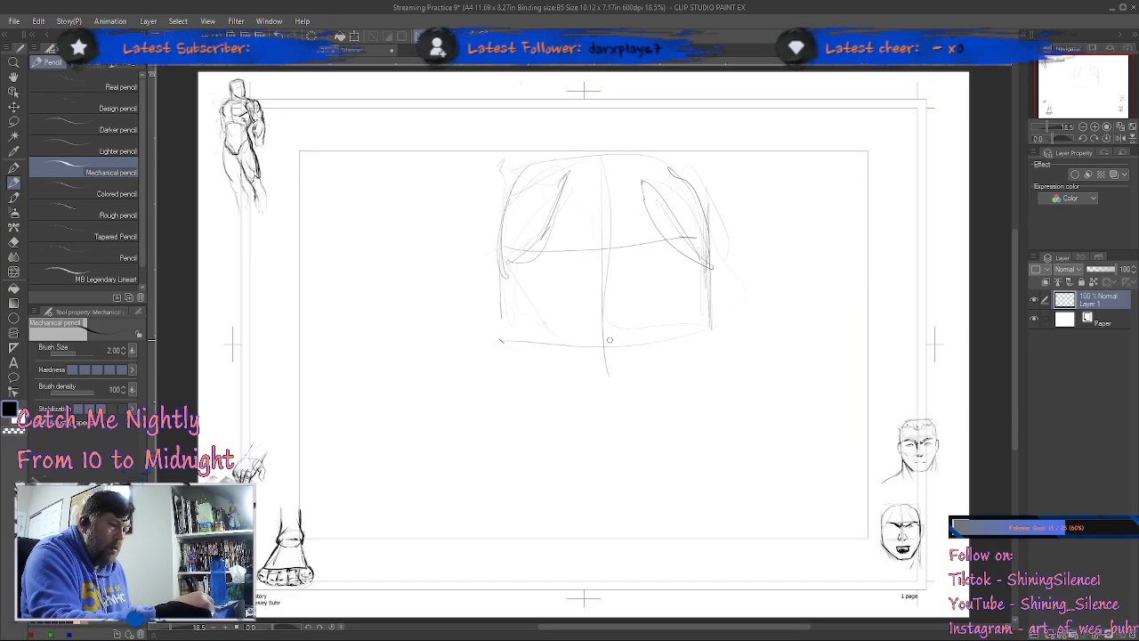
# Step: Sketch the jaw tapering to a flat chin and add neck lines below both sides of the jaw
pyautogui.moveTo(508, 374)
pyautogui.mouseDown()
pyautogui.moveTo(559, 425)
pyautogui.moveTo(597, 442)
pyautogui.mouseUp()
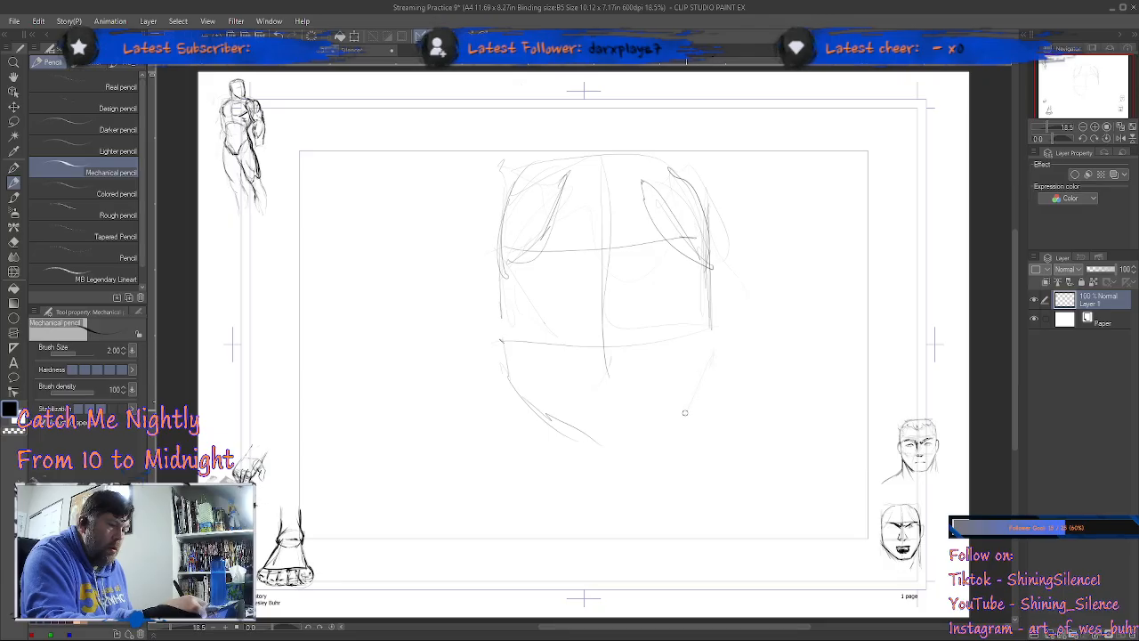
pyautogui.moveTo(708, 333)
pyautogui.mouseDown()
pyautogui.moveTo(642, 429)
pyautogui.moveTo(596, 445)
pyautogui.moveTo(649, 440)
pyautogui.moveTo(699, 388)
pyautogui.moveTo(672, 429)
pyautogui.mouseUp()
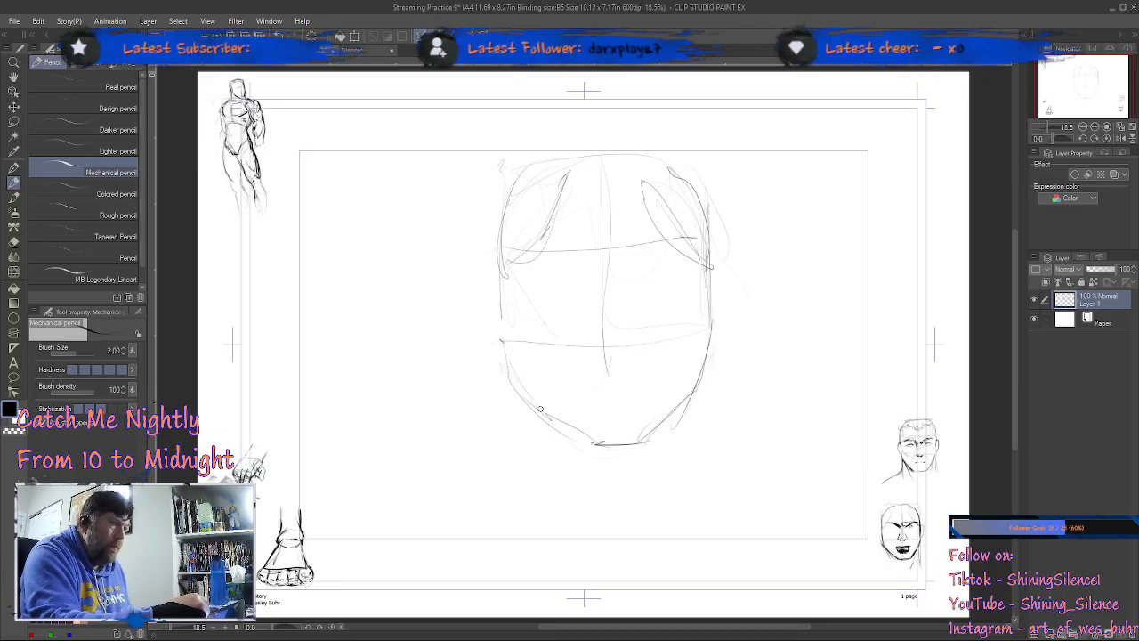
pyautogui.moveTo(508, 380)
pyautogui.mouseDown()
pyautogui.moveTo(504, 494)
pyautogui.moveTo(512, 414)
pyautogui.moveTo(516, 486)
pyautogui.mouseUp()
pyautogui.moveTo(696, 379); pyautogui.dragTo(699, 489)
pyautogui.moveTo(698, 402); pyautogui.dragTo(704, 485)
pyautogui.moveTo(699, 392); pyautogui.dragTo(704, 360)
pyautogui.moveTo(513, 389)
pyautogui.mouseDown()
pyautogui.moveTo(515, 474)
pyautogui.moveTo(511, 363)
pyautogui.mouseUp()
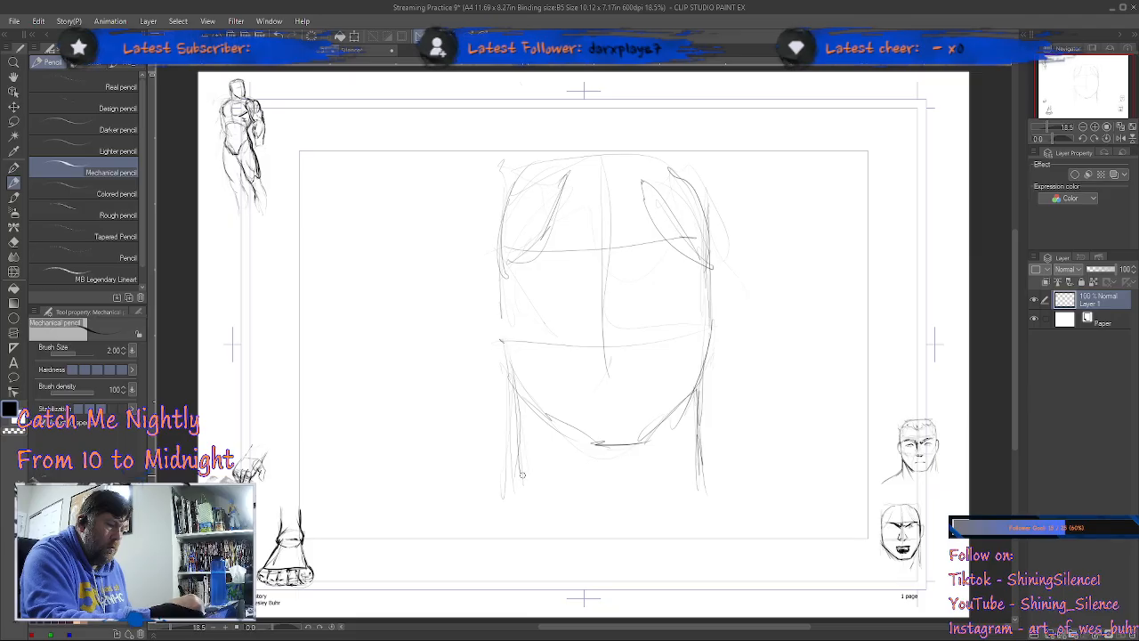
# Step: Darken the head outline along the cheeks and jaw and around the rounded top of the skull
pyautogui.moveTo(695, 453)
pyautogui.mouseDown()
pyautogui.moveTo(700, 482)
pyautogui.moveTo(696, 410)
pyautogui.moveTo(648, 440)
pyautogui.moveTo(710, 361)
pyautogui.moveTo(707, 261)
pyautogui.mouseUp()
pyautogui.moveTo(694, 391); pyautogui.dragTo(666, 429)
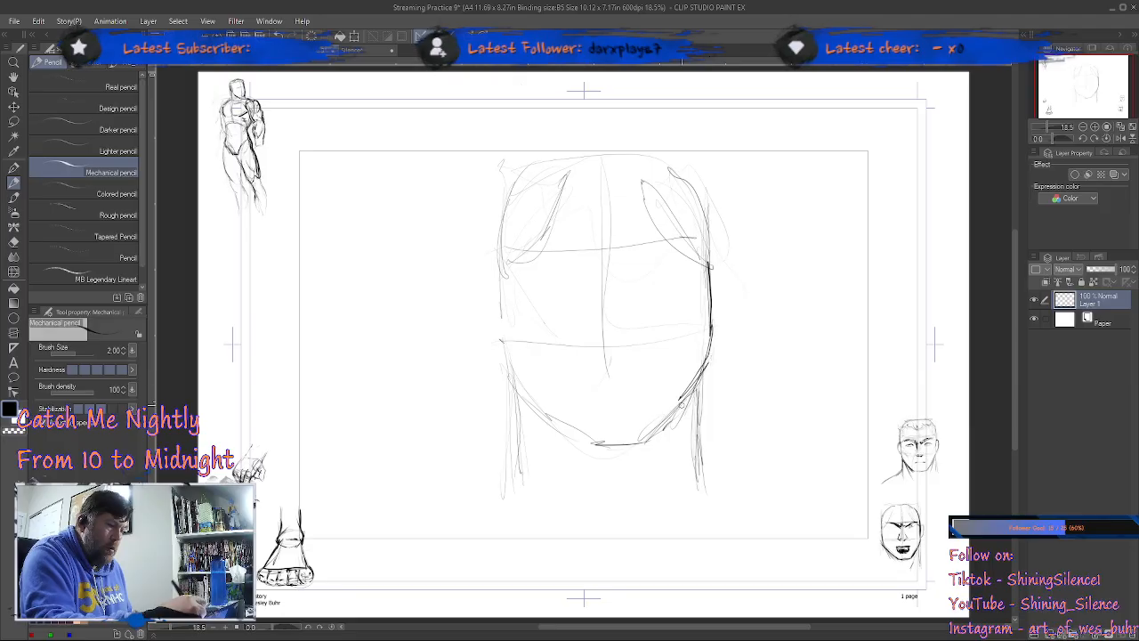
pyautogui.moveTo(501, 316)
pyautogui.mouseDown()
pyautogui.moveTo(544, 411)
pyautogui.moveTo(583, 438)
pyautogui.moveTo(540, 409)
pyautogui.moveTo(495, 327)
pyautogui.moveTo(496, 302)
pyautogui.mouseUp()
pyautogui.moveTo(507, 376)
pyautogui.mouseDown()
pyautogui.moveTo(498, 258)
pyautogui.moveTo(516, 194)
pyautogui.moveTo(636, 148)
pyautogui.mouseUp()
pyautogui.moveTo(634, 163); pyautogui.dragTo(520, 201)
pyautogui.moveTo(499, 265); pyautogui.dragTo(532, 176)
pyautogui.moveTo(614, 157)
pyautogui.mouseDown()
pyautogui.moveTo(682, 169)
pyautogui.moveTo(707, 272)
pyautogui.mouseUp()
pyautogui.moveTo(692, 191); pyautogui.dragTo(710, 267)
pyautogui.moveTo(663, 160); pyautogui.dragTo(697, 196)
# Step: Draw an ear on each side of the head between the brow line and the nose line
pyautogui.moveTo(507, 349)
pyautogui.mouseDown()
pyautogui.moveTo(508, 365)
pyautogui.moveTo(500, 299)
pyautogui.mouseUp()
pyautogui.moveTo(500, 329)
pyautogui.mouseDown()
pyautogui.moveTo(499, 258)
pyautogui.moveTo(500, 347)
pyautogui.moveTo(487, 294)
pyautogui.moveTo(498, 260)
pyautogui.moveTo(478, 284)
pyautogui.moveTo(504, 347)
pyautogui.moveTo(476, 283)
pyautogui.mouseUp()
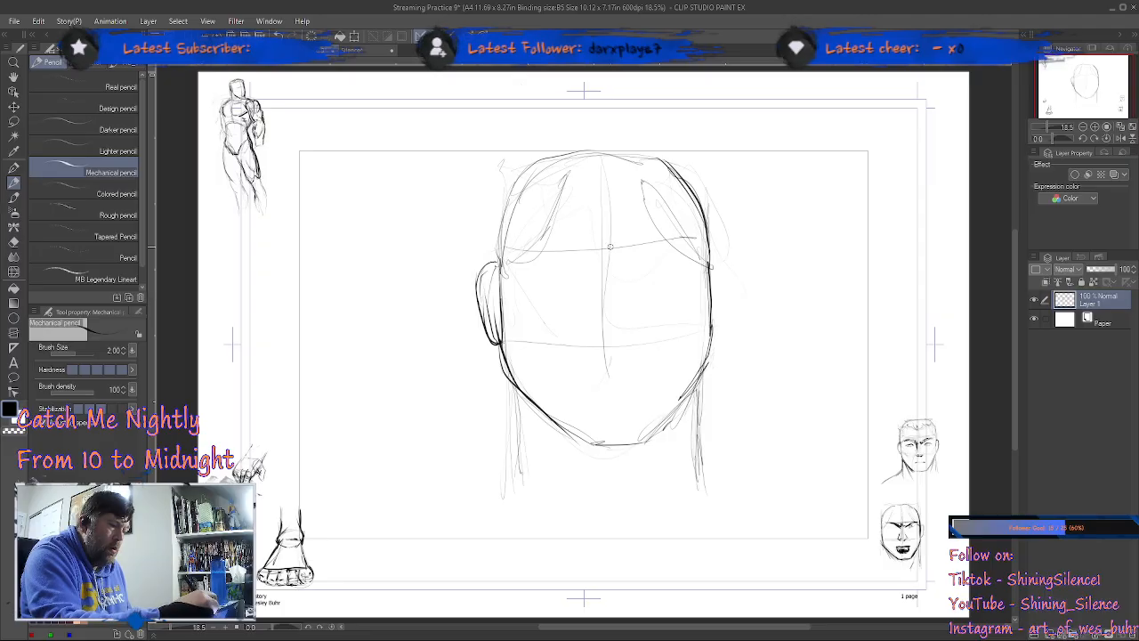
pyautogui.moveTo(710, 266)
pyautogui.mouseDown()
pyautogui.moveTo(718, 258)
pyautogui.moveTo(714, 336)
pyautogui.moveTo(730, 280)
pyautogui.mouseUp()
pyautogui.moveTo(713, 264)
pyautogui.mouseDown()
pyautogui.moveTo(727, 262)
pyautogui.moveTo(732, 279)
pyautogui.mouseUp()
pyautogui.moveTo(724, 319); pyautogui.dragTo(734, 278)
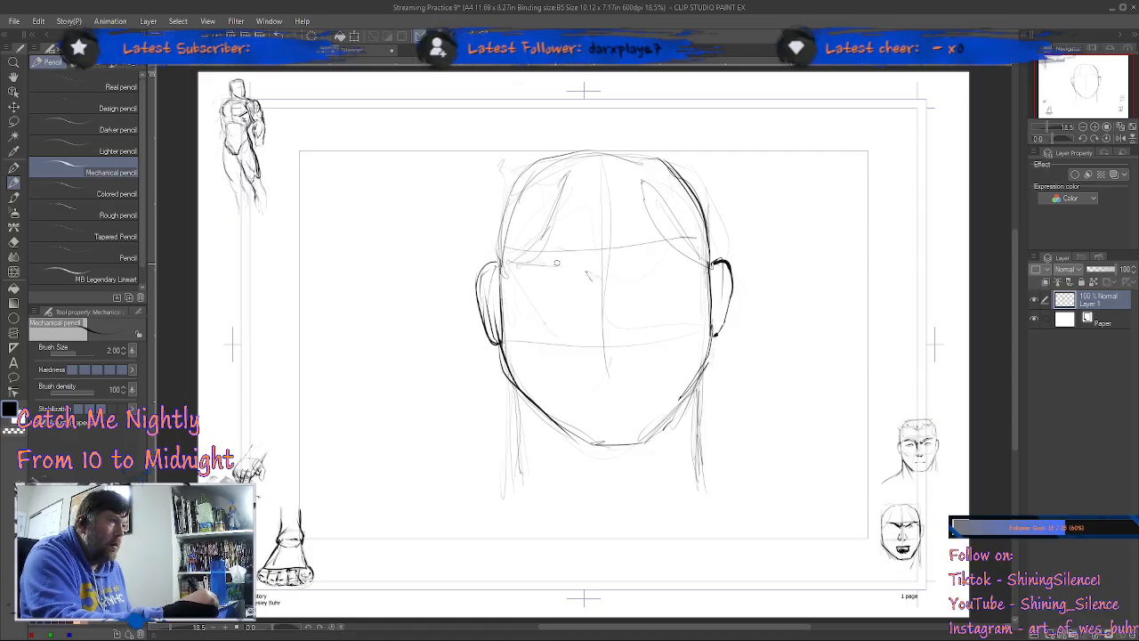
# Step: Sketch the brow, the base of the nose and both eyes on the face guidelines
pyautogui.moveTo(541, 265)
pyautogui.mouseDown()
pyautogui.moveTo(589, 272)
pyautogui.moveTo(604, 288)
pyautogui.moveTo(597, 297)
pyautogui.mouseUp()
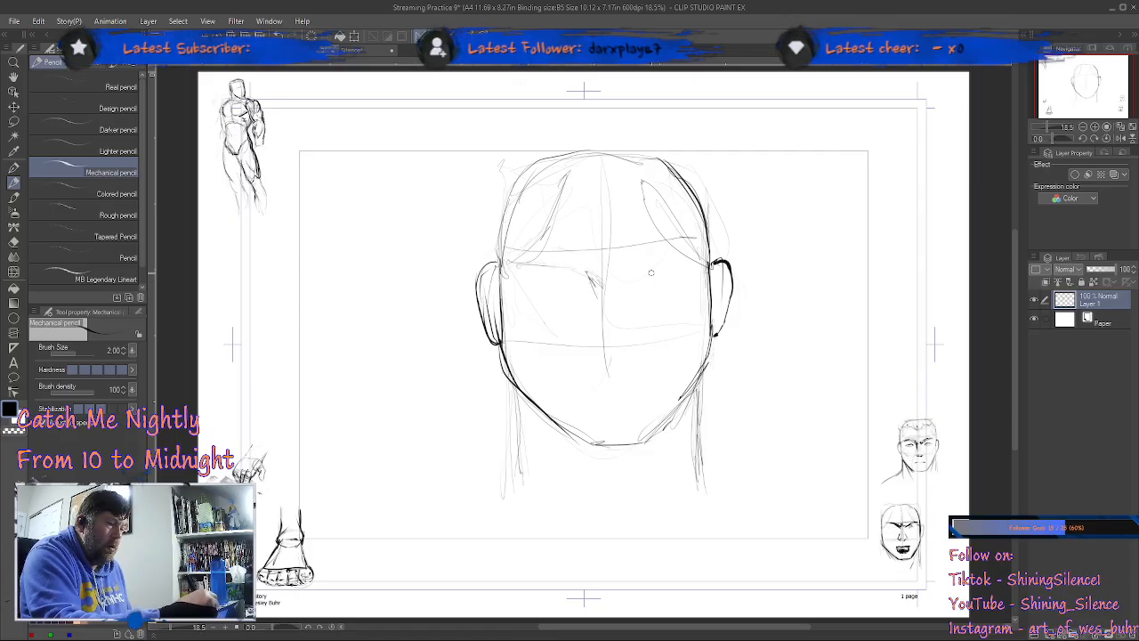
pyautogui.moveTo(600, 347)
pyautogui.mouseDown()
pyautogui.moveTo(585, 347)
pyautogui.moveTo(608, 356)
pyautogui.moveTo(584, 344)
pyautogui.moveTo(616, 346)
pyautogui.moveTo(621, 359)
pyautogui.moveTo(632, 347)
pyautogui.moveTo(586, 350)
pyautogui.mouseUp()
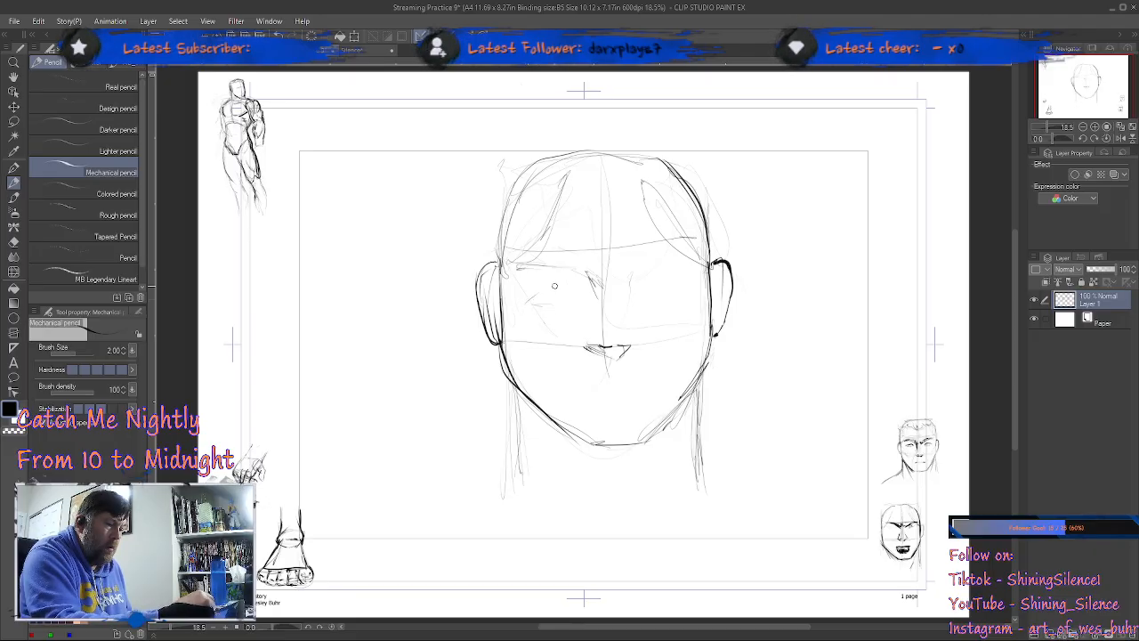
pyautogui.moveTo(572, 299); pyautogui.dragTo(579, 306)
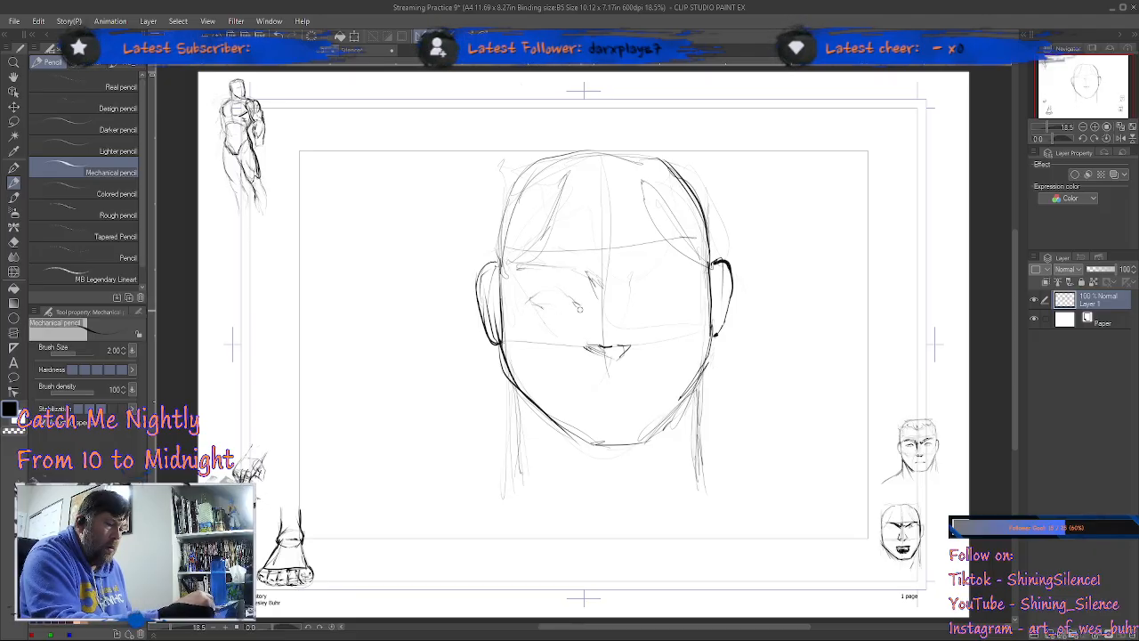
pyautogui.moveTo(646, 298)
pyautogui.mouseDown()
pyautogui.moveTo(691, 300)
pyautogui.moveTo(646, 293)
pyautogui.moveTo(677, 290)
pyautogui.mouseUp()
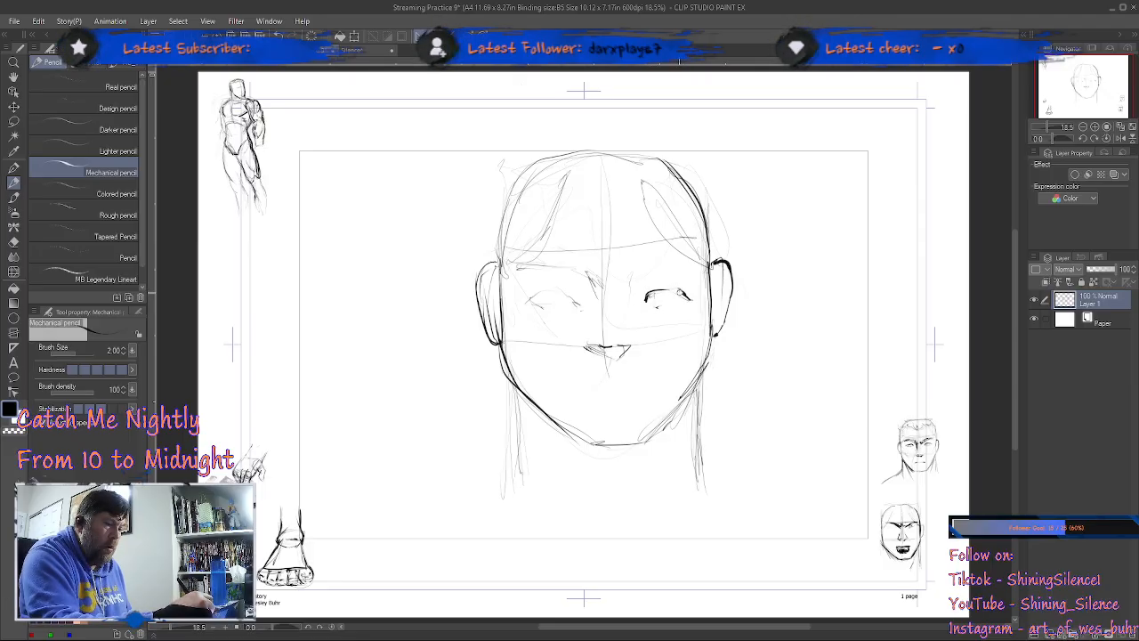
pyautogui.moveTo(575, 303)
pyautogui.mouseDown()
pyautogui.moveTo(530, 301)
pyautogui.moveTo(580, 295)
pyautogui.moveTo(532, 297)
pyautogui.mouseUp()
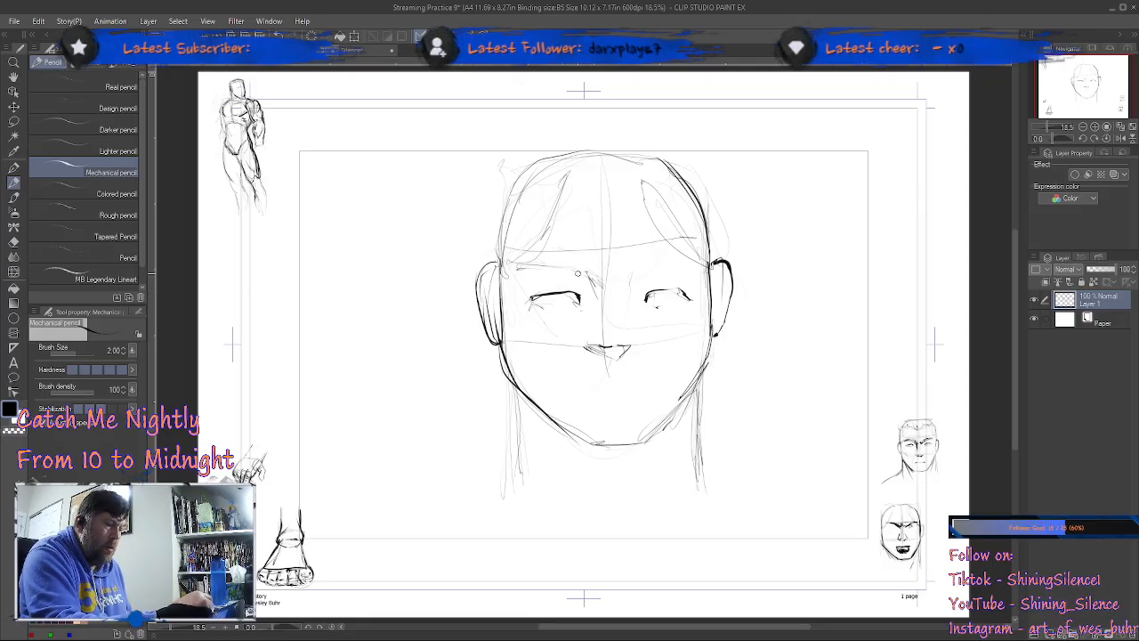
pyautogui.moveTo(648, 298); pyautogui.dragTo(696, 300)
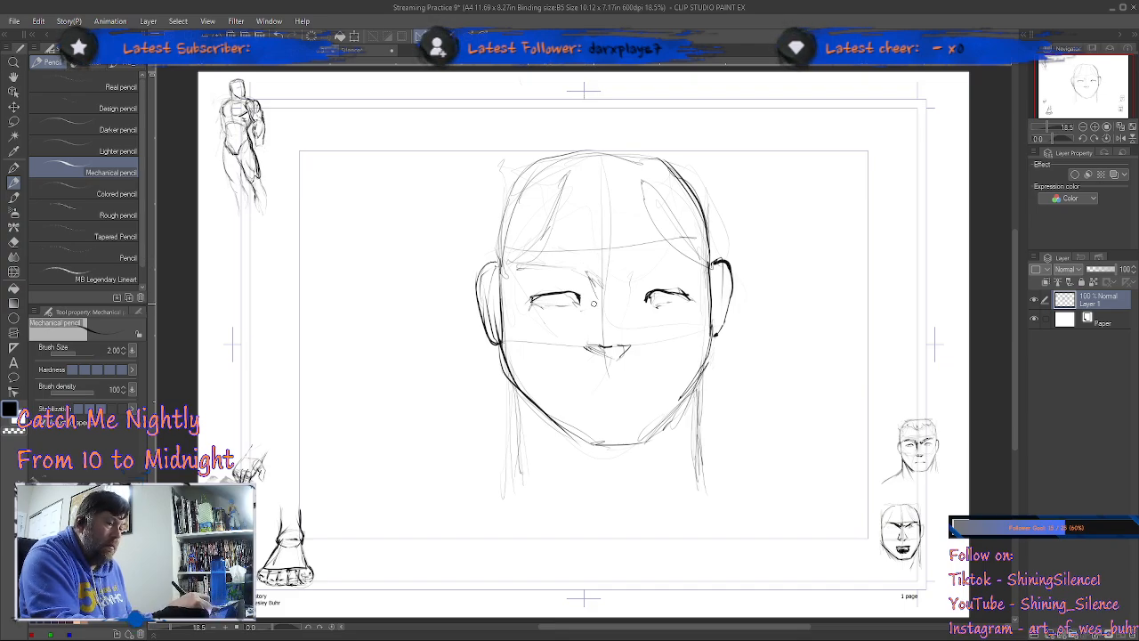
pyautogui.moveTo(654, 307); pyautogui.dragTo(677, 304)
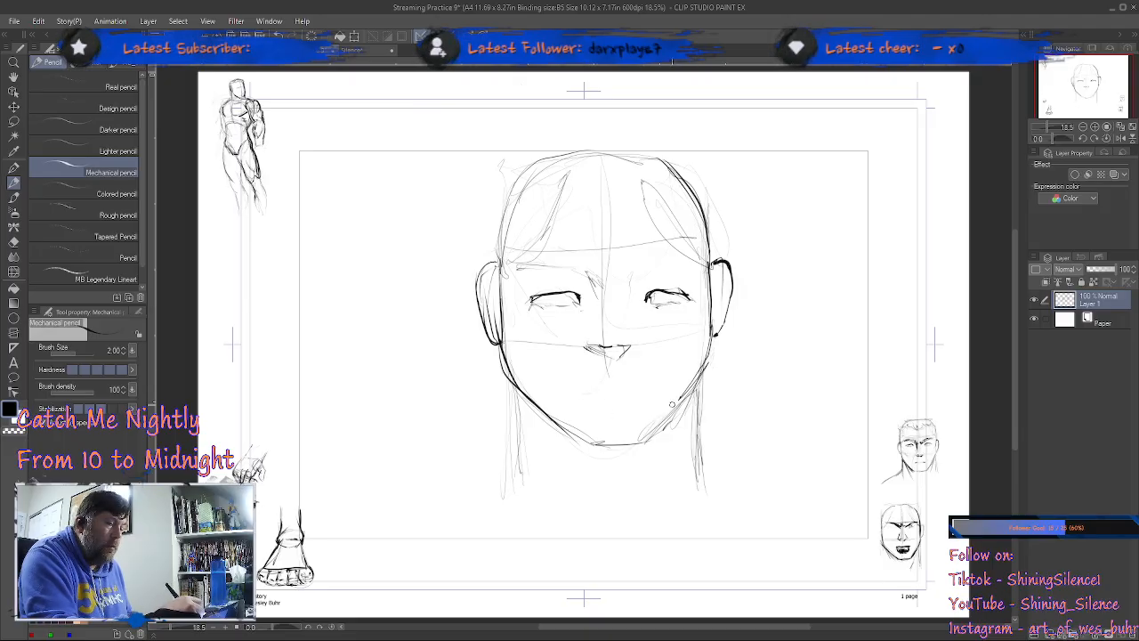
# Step: Strengthen the jaw and chin contour and draw the mouth line below the nose
pyautogui.moveTo(708, 352); pyautogui.dragTo(645, 439)
pyautogui.moveTo(526, 397)
pyautogui.mouseDown()
pyautogui.moveTo(579, 442)
pyautogui.moveTo(647, 439)
pyautogui.mouseUp()
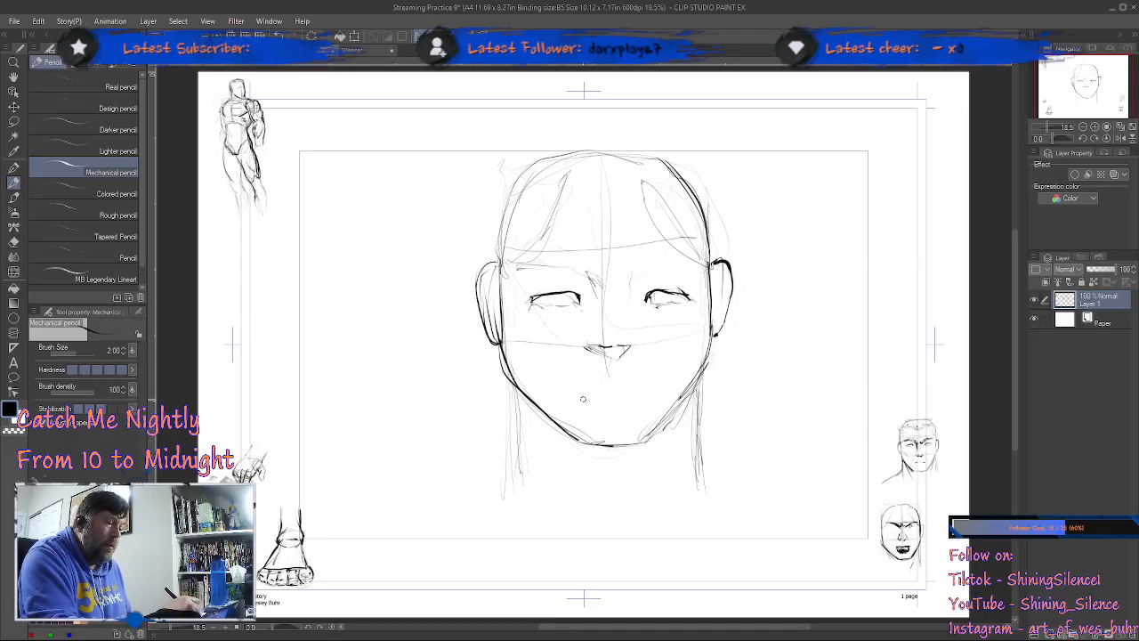
pyautogui.moveTo(630, 392)
pyautogui.mouseDown()
pyautogui.moveTo(584, 392)
pyautogui.moveTo(649, 386)
pyautogui.moveTo(599, 393)
pyautogui.mouseUp()
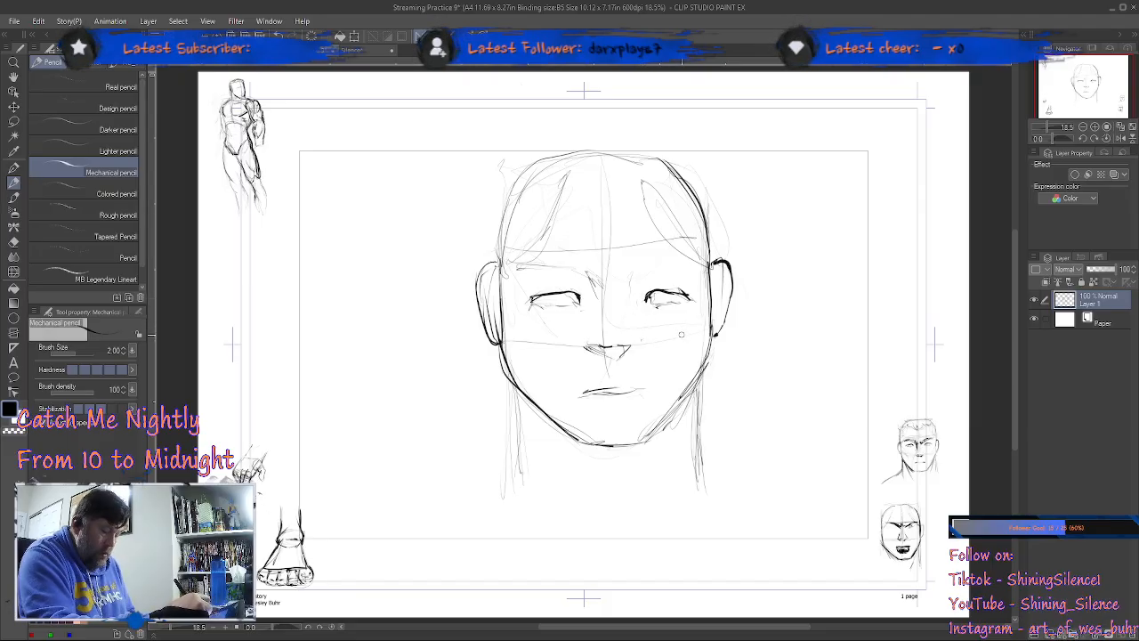
# Step: Lasso the eye on the right side of the face, shift it slightly toward the nose and clear the selection
pyautogui.press('m')
pyautogui.moveTo(662, 274)
pyautogui.mouseDown()
pyautogui.moveTo(686, 311)
pyautogui.moveTo(699, 300)
pyautogui.moveTo(675, 269)
pyautogui.mouseUp()
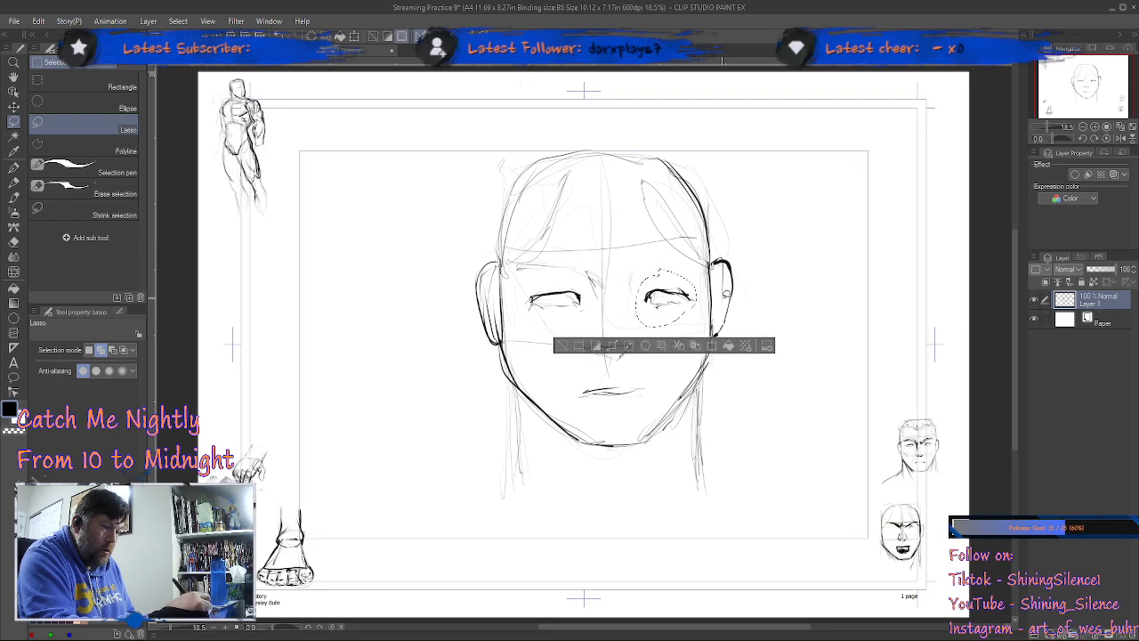
pyautogui.press('p')
pyautogui.click(724, 344)
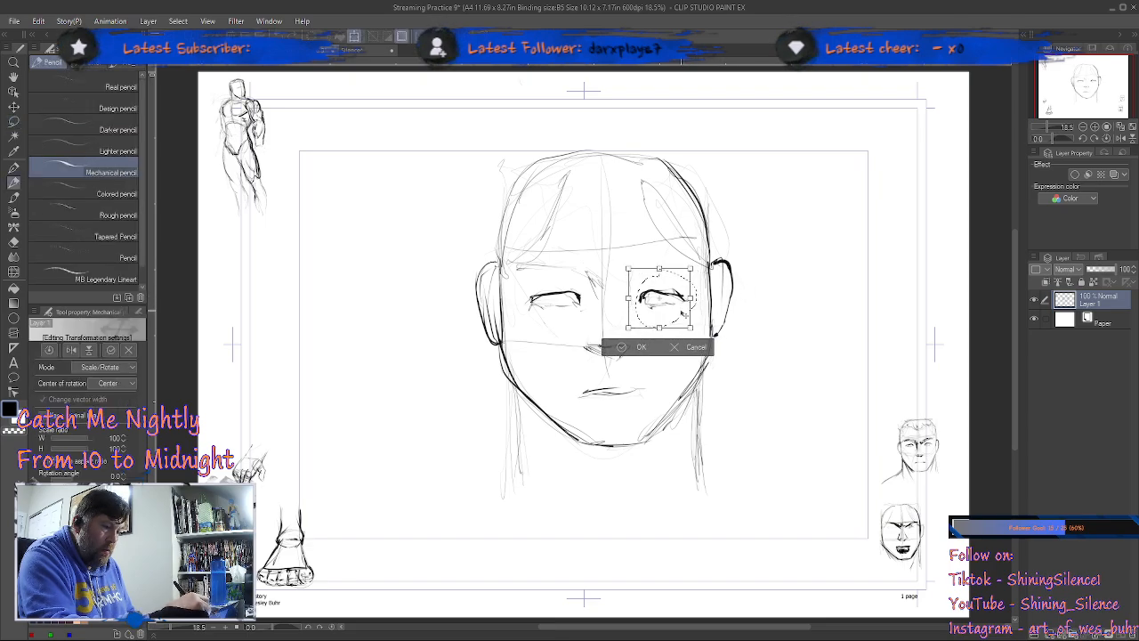
pyautogui.moveTo(682, 312); pyautogui.dragTo(680, 313)
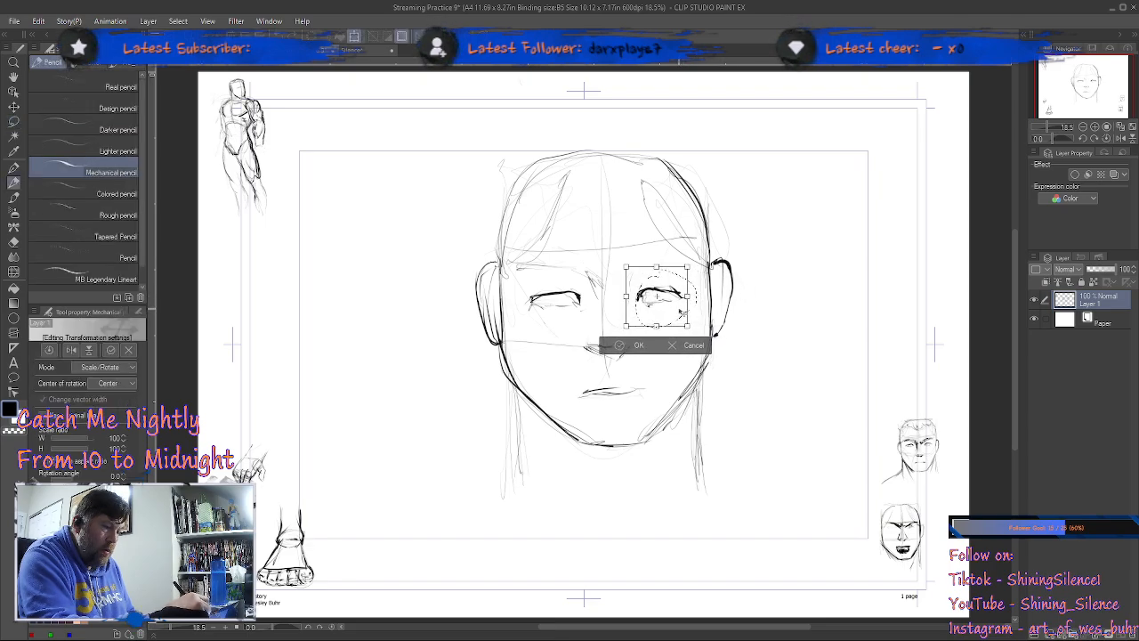
pyautogui.click(643, 347)
pyautogui.click(553, 347)
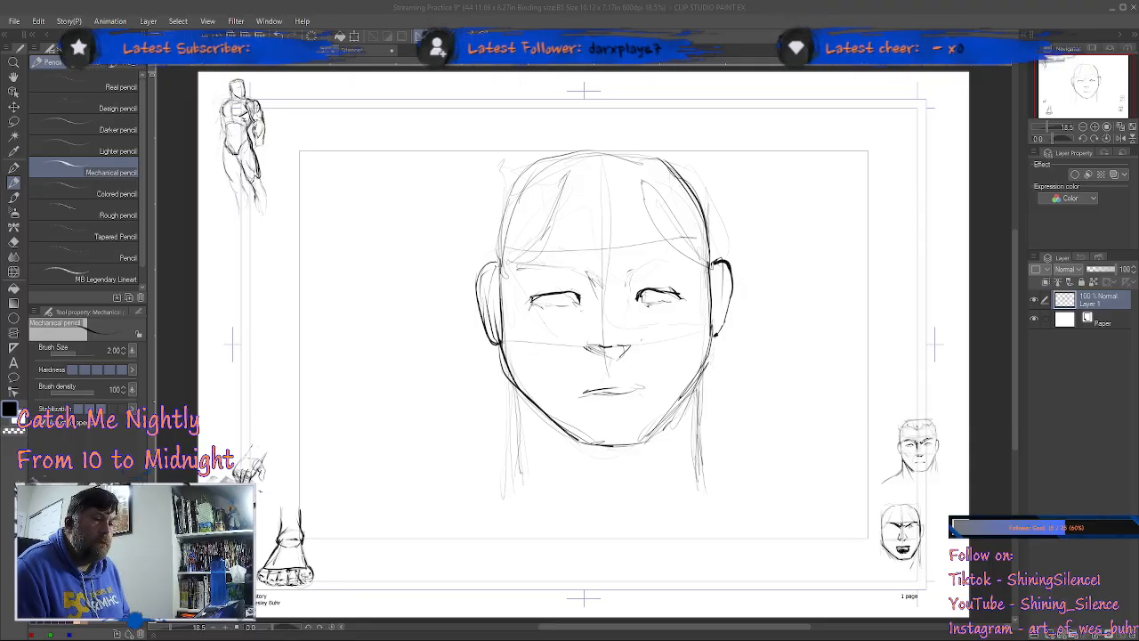
# Step: Choose the Shadow airbrush and add a new raster layer above the face sketch
pyautogui.click(811, 262)
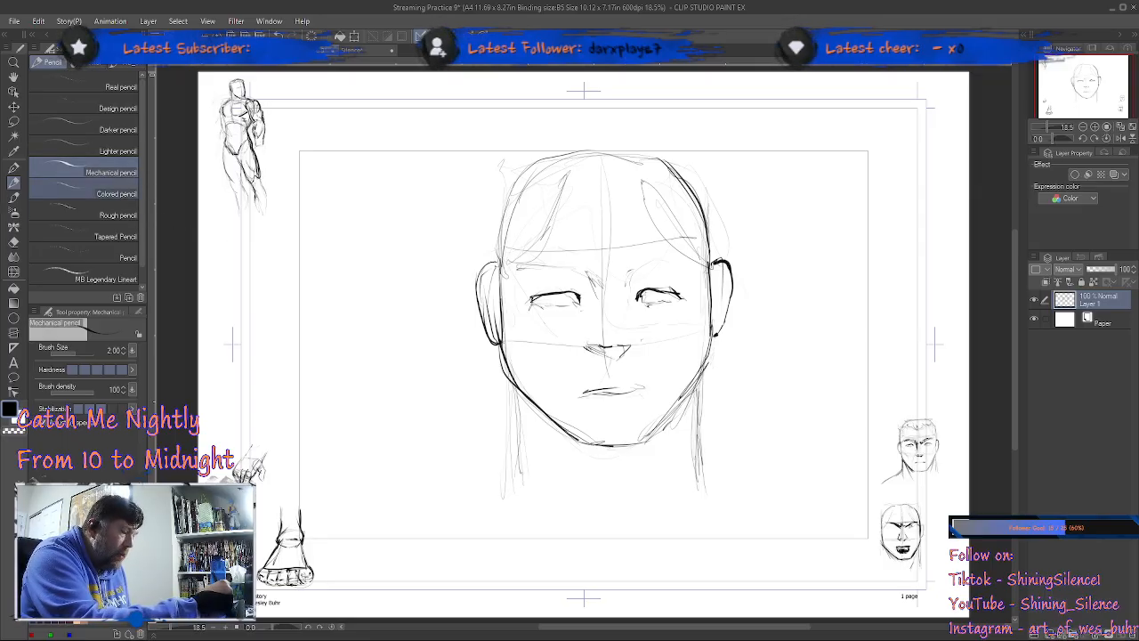
pyautogui.click(14, 211)
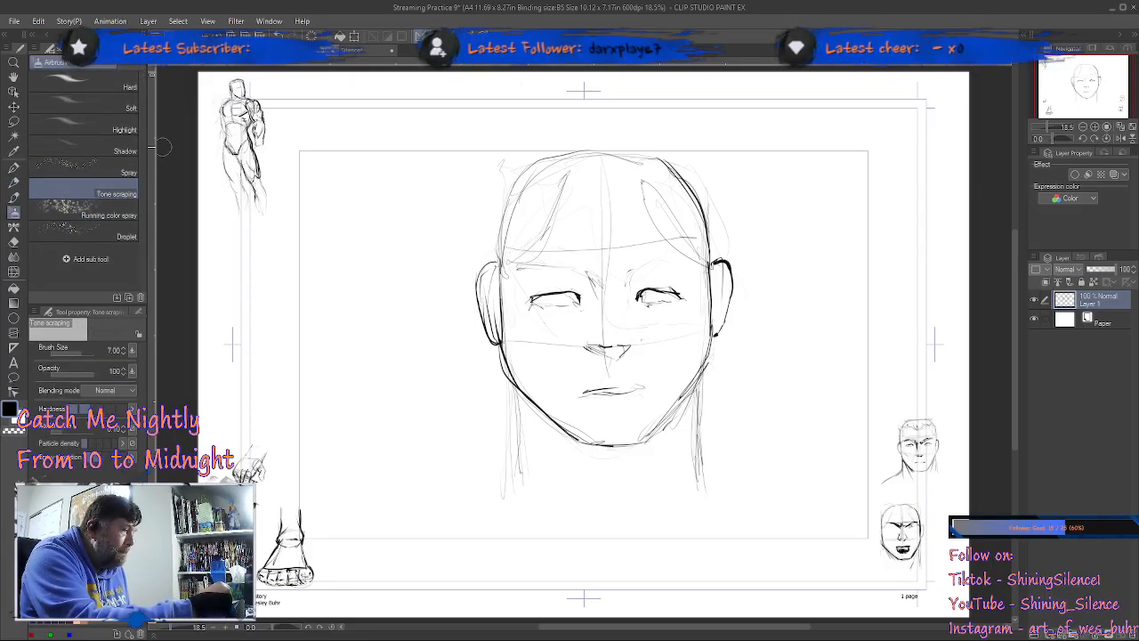
pyautogui.click(134, 109)
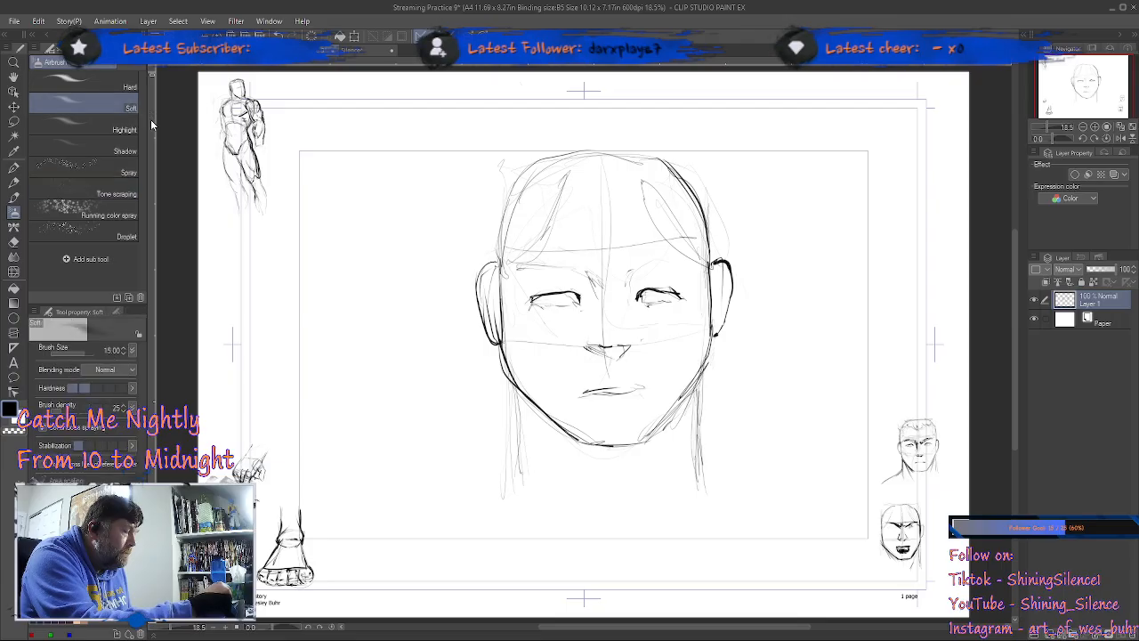
pyautogui.click(133, 151)
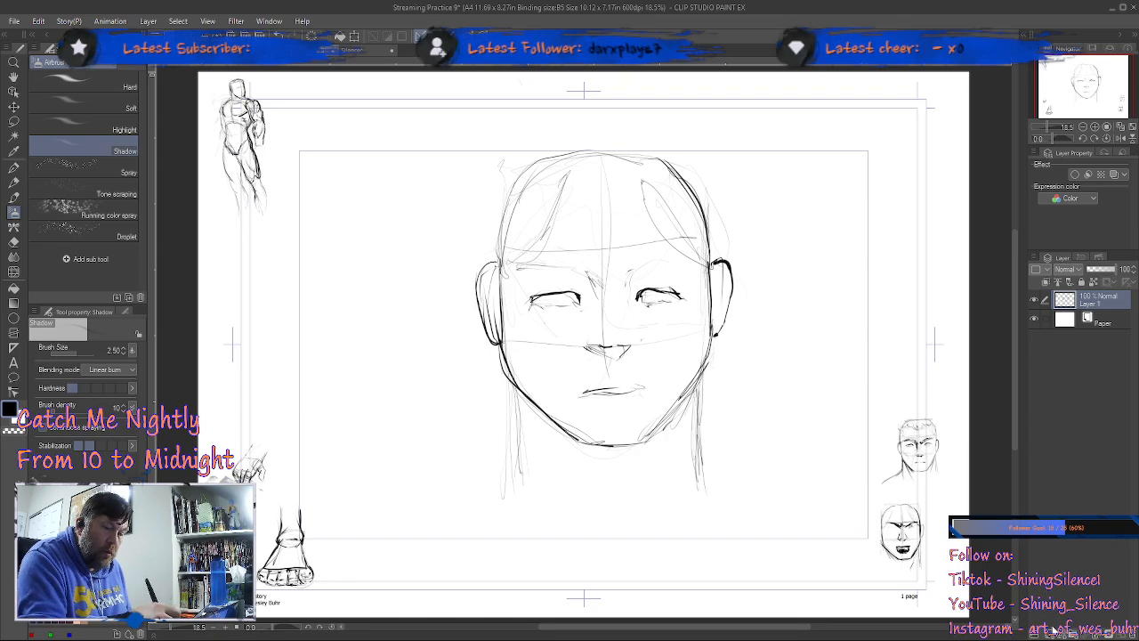
pyautogui.hotkey('ctrl', 'shift', 'n')
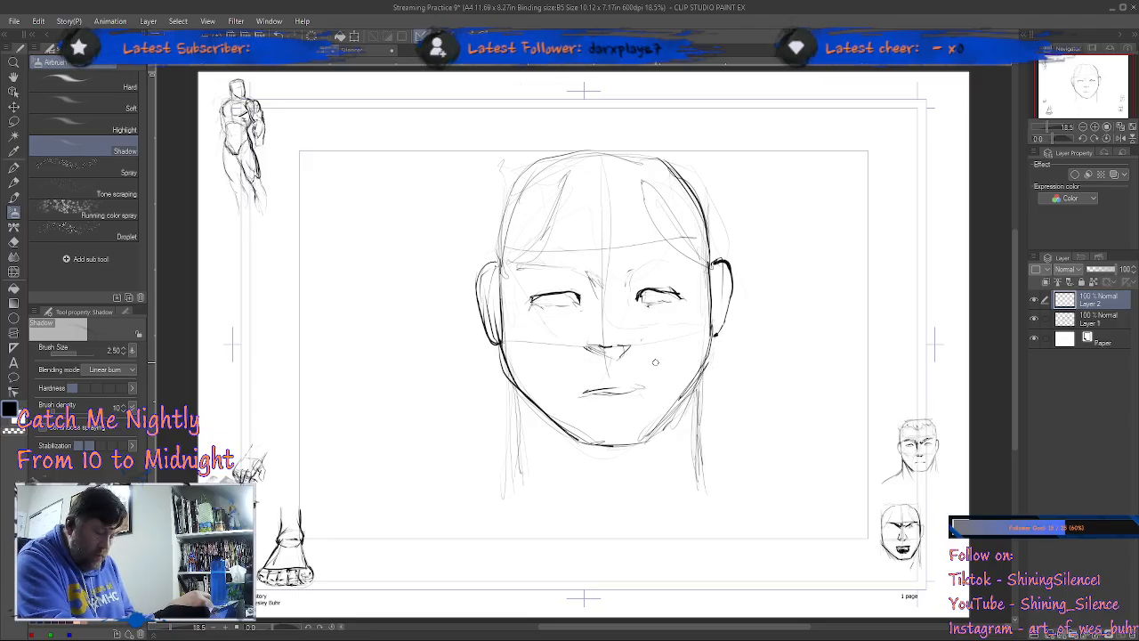
# Step: Enlarge the Shadow airbrush to 10 and shade the brow, nose side and cheek on the left half of the face
pyautogui.press(']')
pyautogui.press(']')
pyautogui.press(']')
pyautogui.press(']')
pyautogui.press(']')
pyautogui.press(']')
pyautogui.press(']')
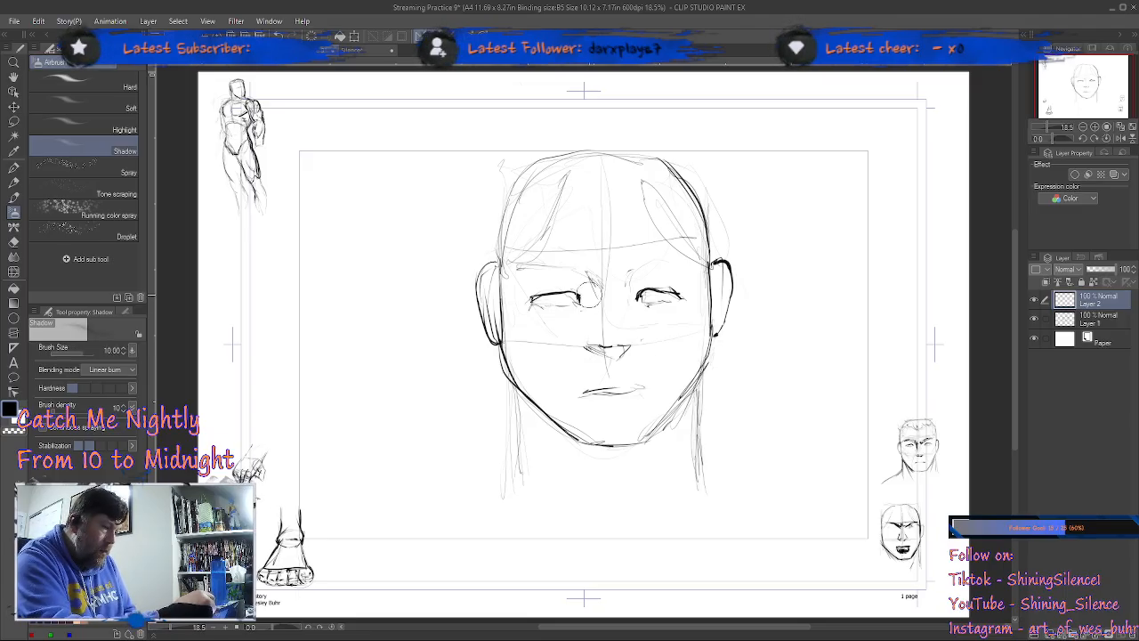
pyautogui.moveTo(585, 281)
pyautogui.mouseDown()
pyautogui.moveTo(594, 306)
pyautogui.moveTo(525, 275)
pyautogui.moveTo(570, 278)
pyautogui.moveTo(589, 299)
pyautogui.moveTo(591, 350)
pyautogui.moveTo(621, 352)
pyautogui.moveTo(609, 354)
pyautogui.mouseUp()
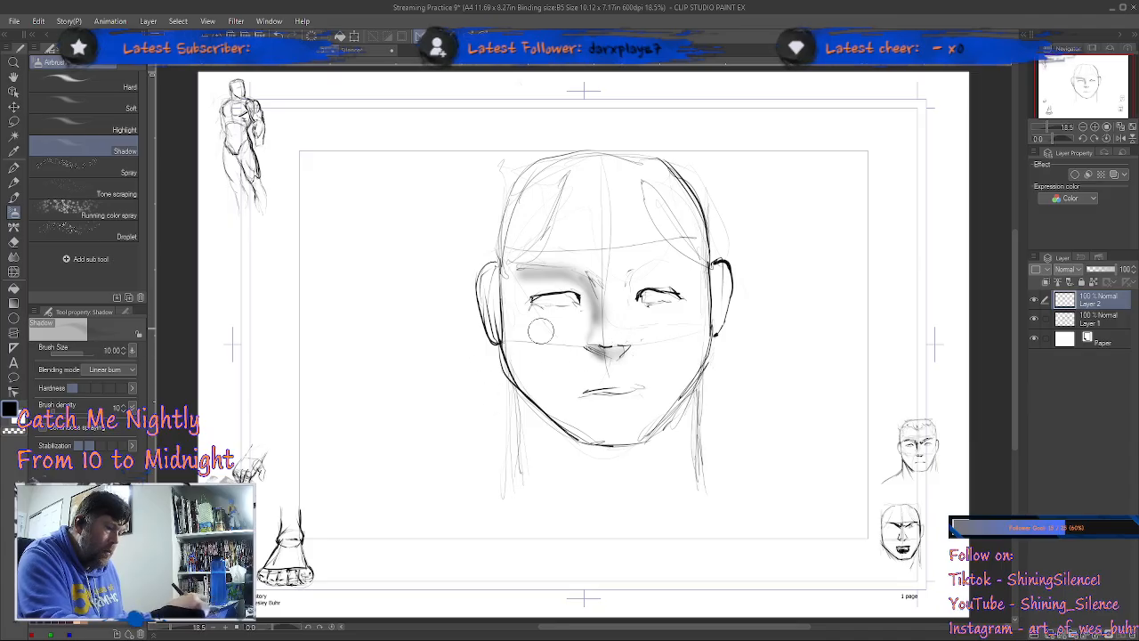
pyautogui.moveTo(512, 340)
pyautogui.mouseDown()
pyautogui.moveTo(528, 384)
pyautogui.moveTo(510, 344)
pyautogui.moveTo(521, 322)
pyautogui.moveTo(549, 361)
pyautogui.moveTo(528, 341)
pyautogui.mouseUp()
pyautogui.moveTo(514, 331)
pyautogui.mouseDown()
pyautogui.moveTo(564, 384)
pyautogui.moveTo(543, 352)
pyautogui.moveTo(570, 408)
pyautogui.mouseUp()
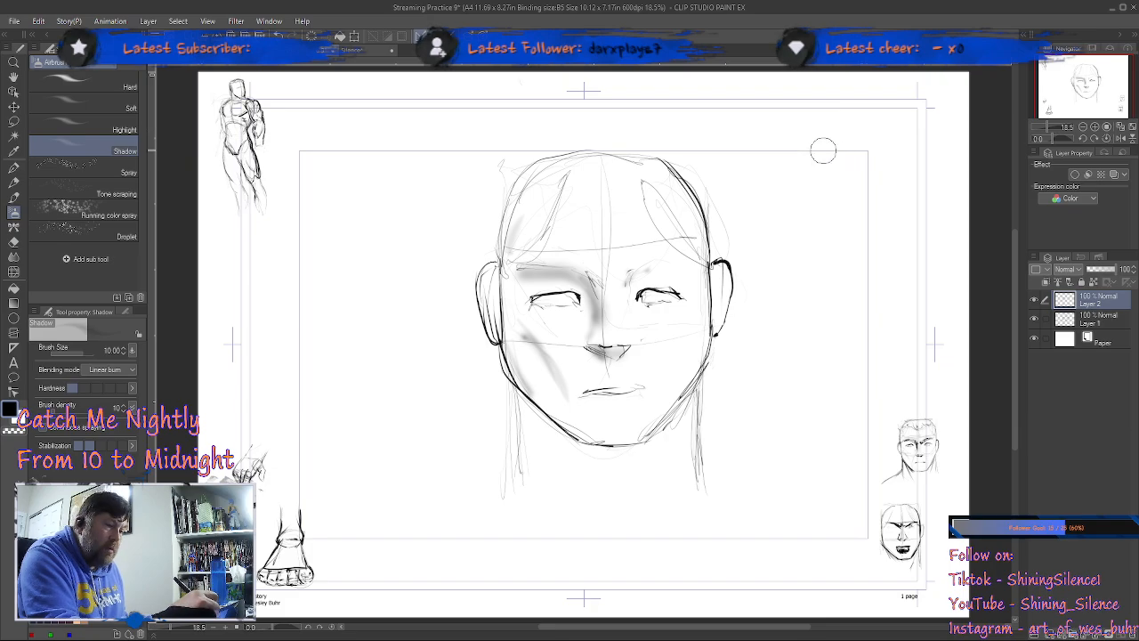
# Step: On Layer 1, pencil a light-direction arrow at the head's upper right, erase the stray doodles and thicken the skull contour facing it
pyautogui.click(14, 182)
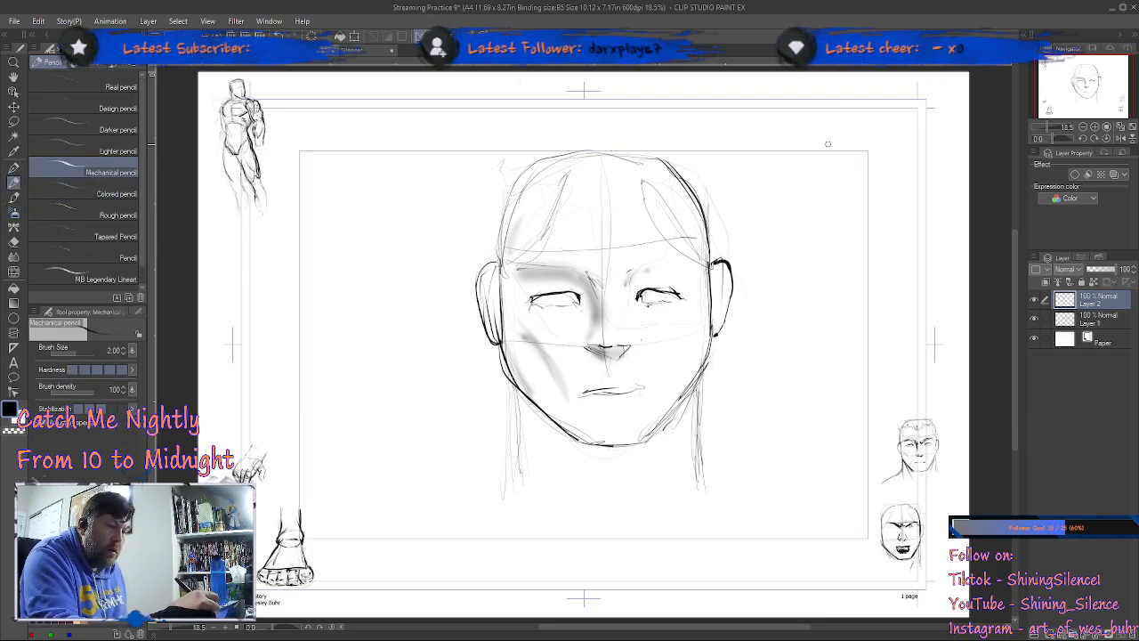
pyautogui.click(1103, 322)
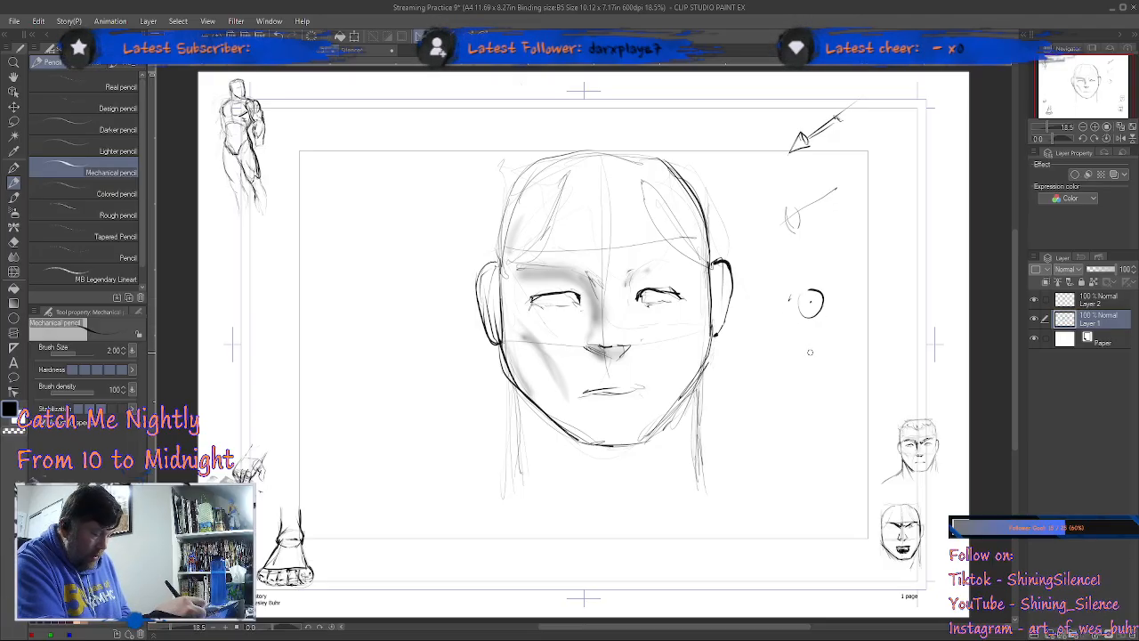
pyautogui.press('e')
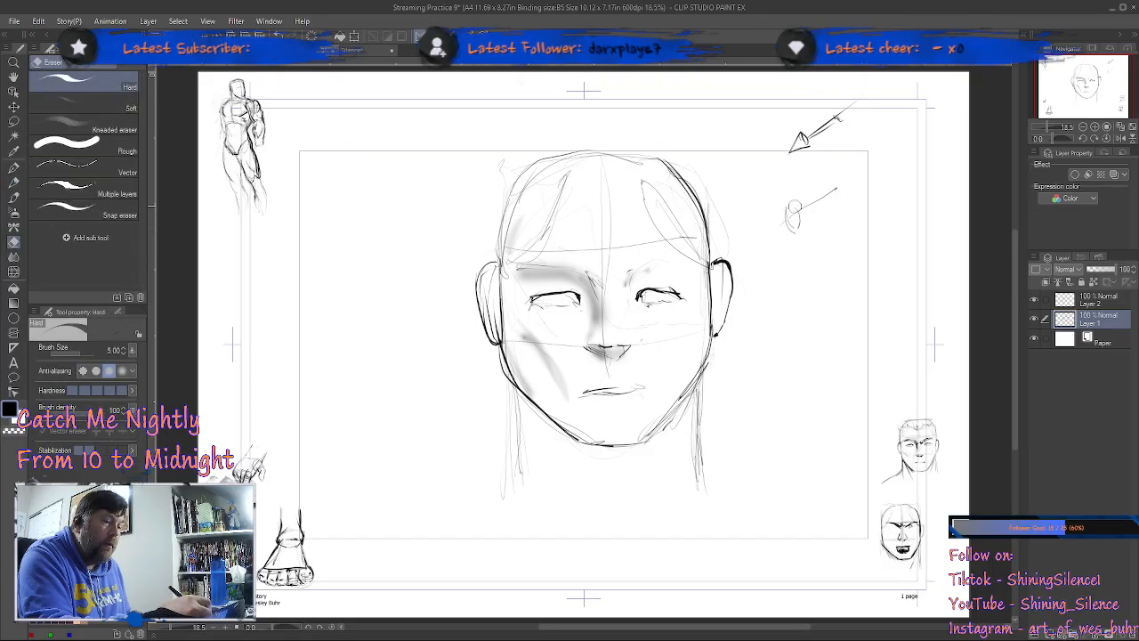
pyautogui.press('p')
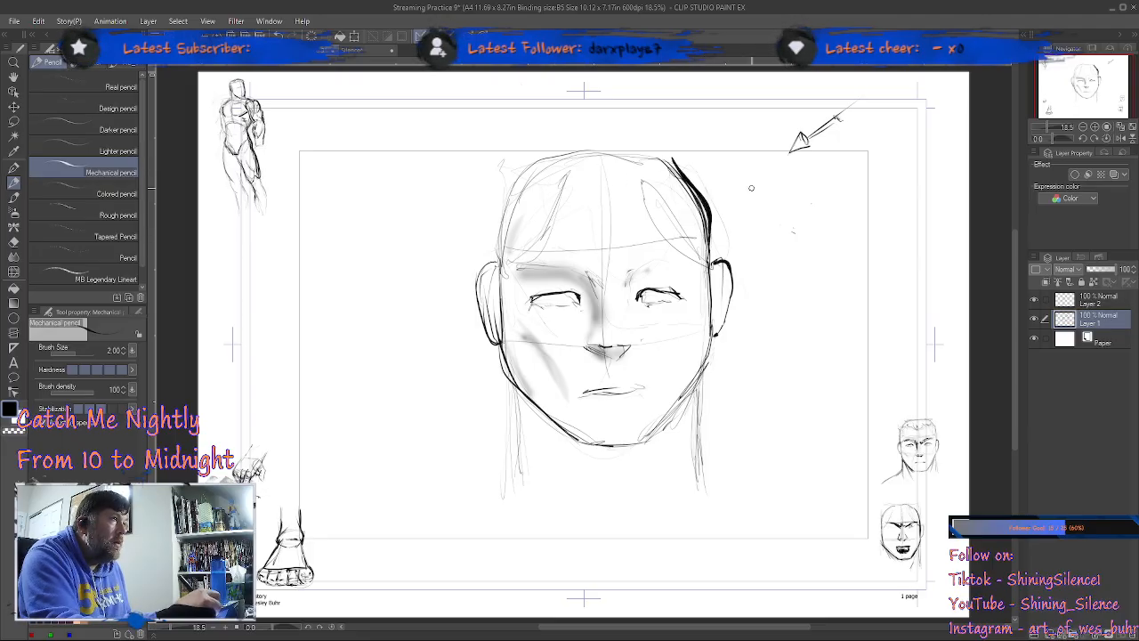
# Step: Return to Layer 2 and airbrush shadows below the lower lip, under the jaw and down the neck
pyautogui.click(1106, 303)
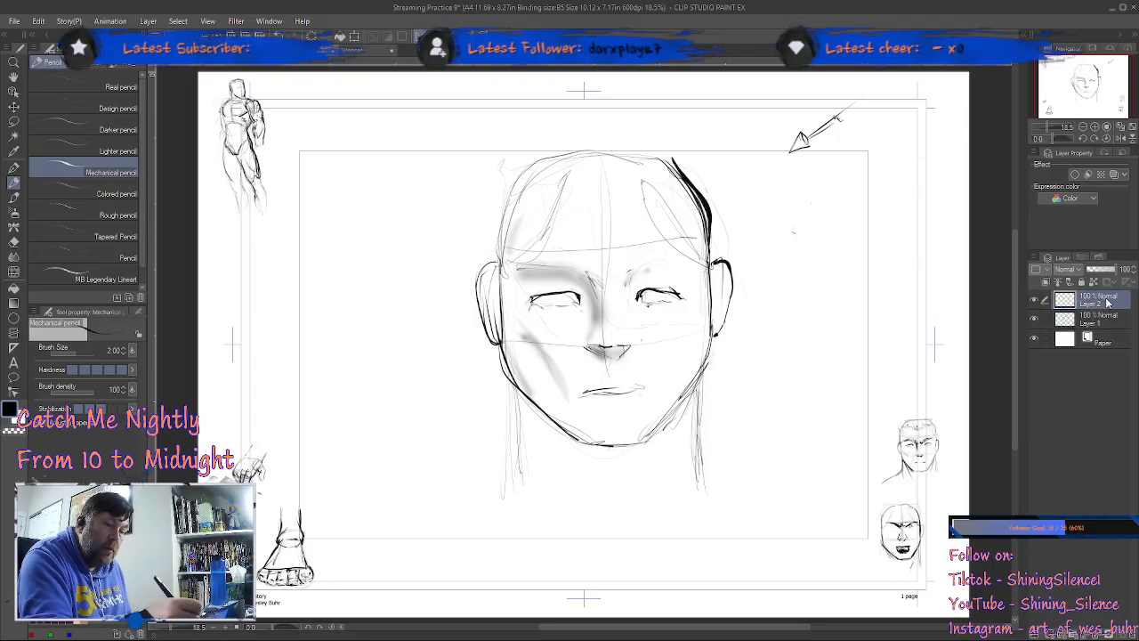
pyautogui.click(15, 213)
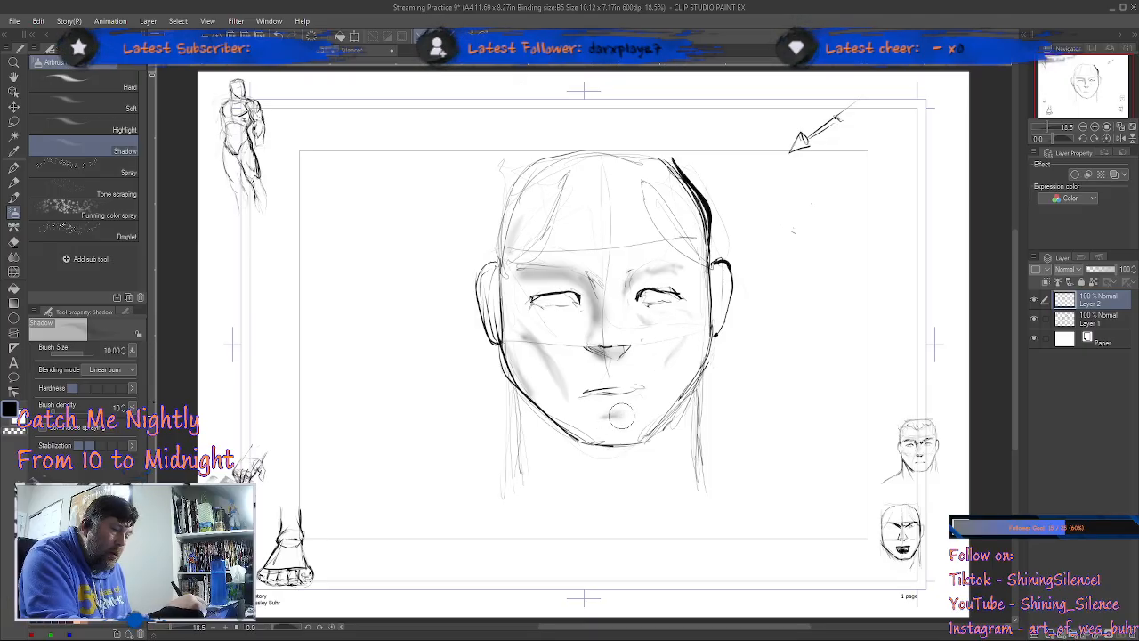
pyautogui.moveTo(510, 388); pyautogui.dragTo(595, 468)
pyautogui.moveTo(536, 429)
pyautogui.mouseDown()
pyautogui.moveTo(527, 470)
pyautogui.moveTo(527, 435)
pyautogui.moveTo(540, 437)
pyautogui.moveTo(589, 484)
pyautogui.moveTo(558, 442)
pyautogui.moveTo(628, 461)
pyautogui.moveTo(656, 449)
pyautogui.moveTo(622, 454)
pyautogui.moveTo(679, 412)
pyautogui.moveTo(668, 426)
pyautogui.moveTo(703, 379)
pyautogui.moveTo(689, 400)
pyautogui.moveTo(596, 442)
pyautogui.moveTo(694, 390)
pyautogui.moveTo(638, 447)
pyautogui.moveTo(571, 450)
pyautogui.moveTo(635, 449)
pyautogui.moveTo(589, 450)
pyautogui.moveTo(529, 414)
pyautogui.moveTo(542, 430)
pyautogui.moveTo(530, 433)
pyautogui.moveTo(532, 476)
pyautogui.moveTo(531, 422)
pyautogui.moveTo(578, 471)
pyautogui.mouseUp()
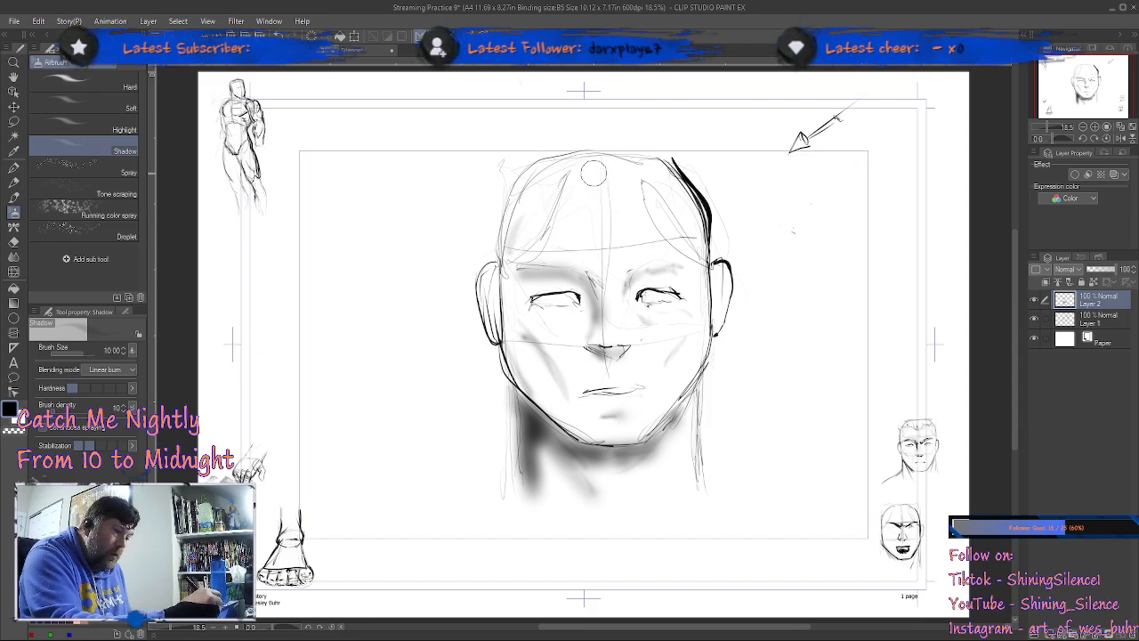
# Step: Airbrush the forehead side, outer cheek and ear on the side of the head away from the light
pyautogui.moveTo(564, 174)
pyautogui.mouseDown()
pyautogui.moveTo(533, 214)
pyautogui.moveTo(534, 236)
pyautogui.moveTo(558, 187)
pyautogui.moveTo(515, 241)
pyautogui.moveTo(555, 174)
pyautogui.moveTo(526, 209)
pyautogui.moveTo(510, 292)
pyautogui.moveTo(535, 350)
pyautogui.moveTo(512, 284)
pyautogui.moveTo(527, 376)
pyautogui.moveTo(572, 424)
pyautogui.mouseUp()
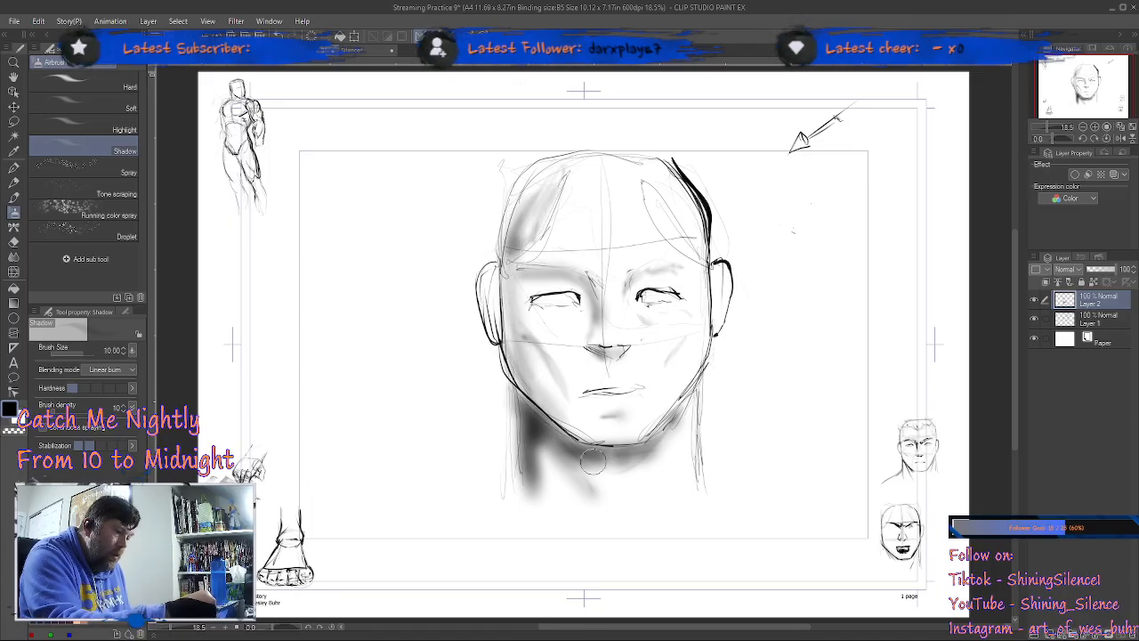
pyautogui.moveTo(519, 356)
pyautogui.mouseDown()
pyautogui.moveTo(532, 197)
pyautogui.moveTo(562, 157)
pyautogui.moveTo(512, 251)
pyautogui.moveTo(576, 150)
pyautogui.moveTo(516, 373)
pyautogui.mouseUp()
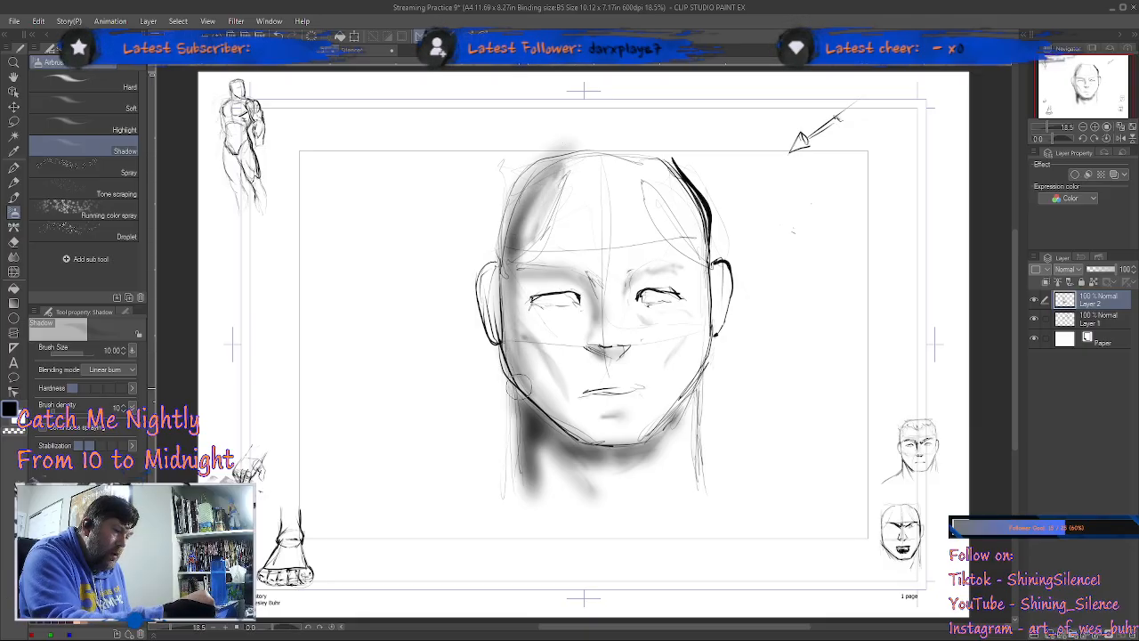
pyautogui.moveTo(496, 277); pyautogui.dragTo(491, 324)
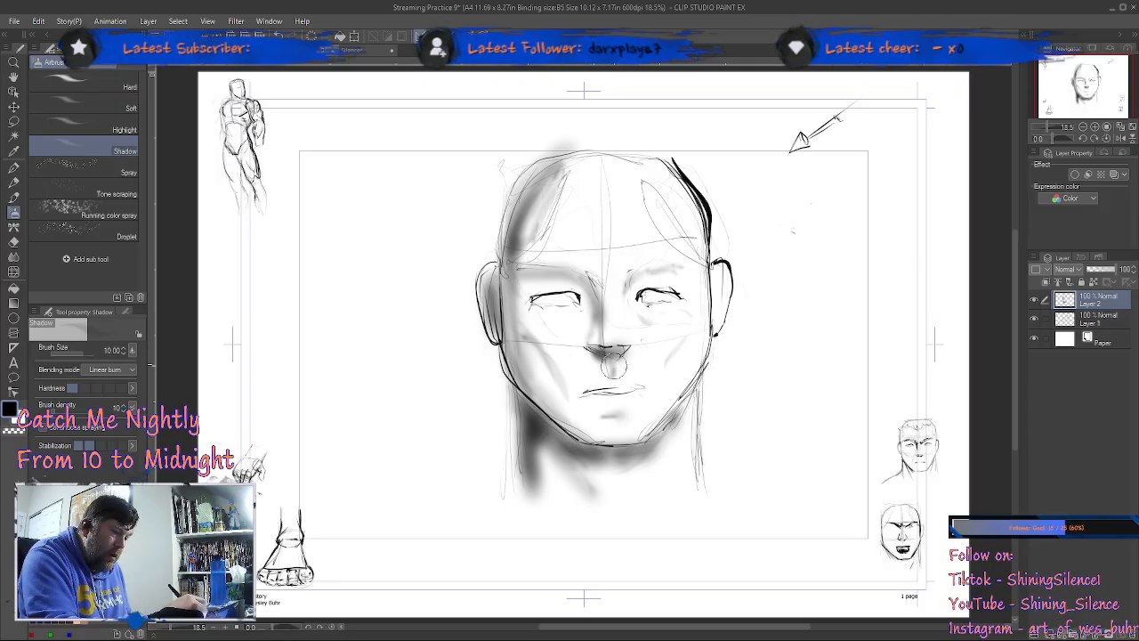
# Step: Build up airbrush shading in the eye sockets, around the nose and across the shadowed temple and cheek
pyautogui.moveTo(648, 274); pyautogui.dragTo(630, 291)
pyautogui.moveTo(605, 354)
pyautogui.mouseDown()
pyautogui.moveTo(585, 374)
pyautogui.moveTo(580, 352)
pyautogui.moveTo(591, 325)
pyautogui.moveTo(596, 367)
pyautogui.moveTo(587, 329)
pyautogui.moveTo(580, 369)
pyautogui.moveTo(573, 358)
pyautogui.moveTo(570, 376)
pyautogui.moveTo(562, 358)
pyautogui.moveTo(570, 366)
pyautogui.moveTo(601, 325)
pyautogui.moveTo(572, 337)
pyautogui.moveTo(582, 303)
pyautogui.moveTo(576, 327)
pyautogui.moveTo(582, 308)
pyautogui.moveTo(532, 290)
pyautogui.mouseUp()
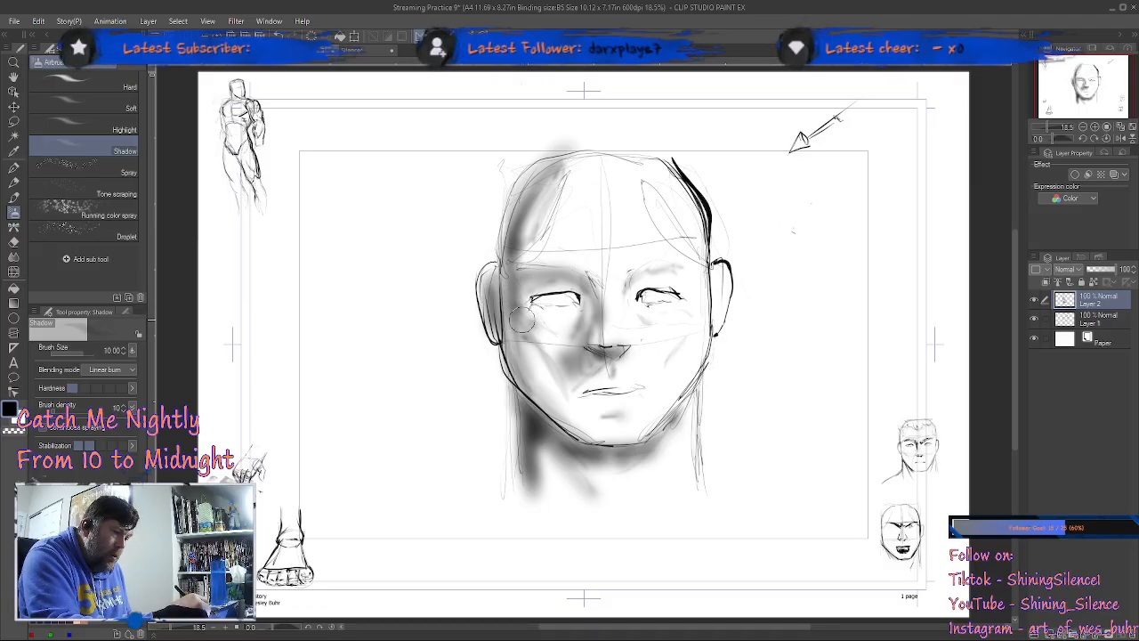
pyautogui.moveTo(530, 233)
pyautogui.mouseDown()
pyautogui.moveTo(540, 177)
pyautogui.moveTo(545, 186)
pyautogui.moveTo(528, 191)
pyautogui.moveTo(524, 260)
pyautogui.moveTo(512, 255)
pyautogui.moveTo(531, 189)
pyautogui.moveTo(569, 158)
pyautogui.mouseUp()
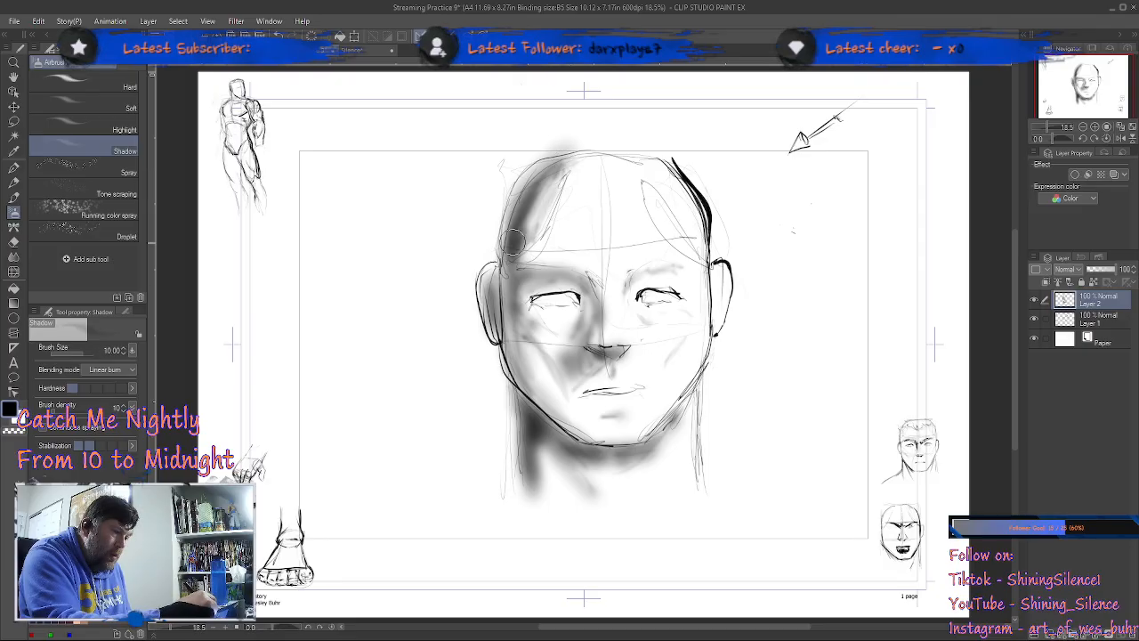
pyautogui.moveTo(512, 358)
pyautogui.mouseDown()
pyautogui.moveTo(609, 457)
pyautogui.moveTo(525, 374)
pyautogui.moveTo(568, 417)
pyautogui.moveTo(556, 350)
pyautogui.moveTo(558, 388)
pyautogui.mouseUp()
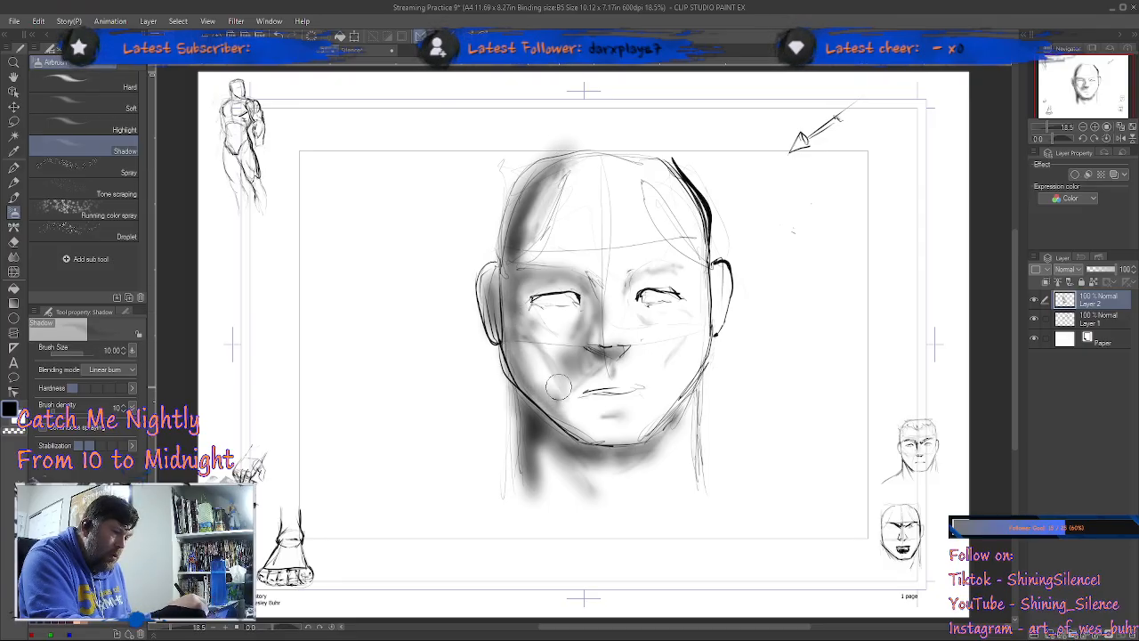
pyautogui.moveTo(528, 345)
pyautogui.mouseDown()
pyautogui.moveTo(568, 398)
pyautogui.moveTo(574, 431)
pyautogui.mouseUp()
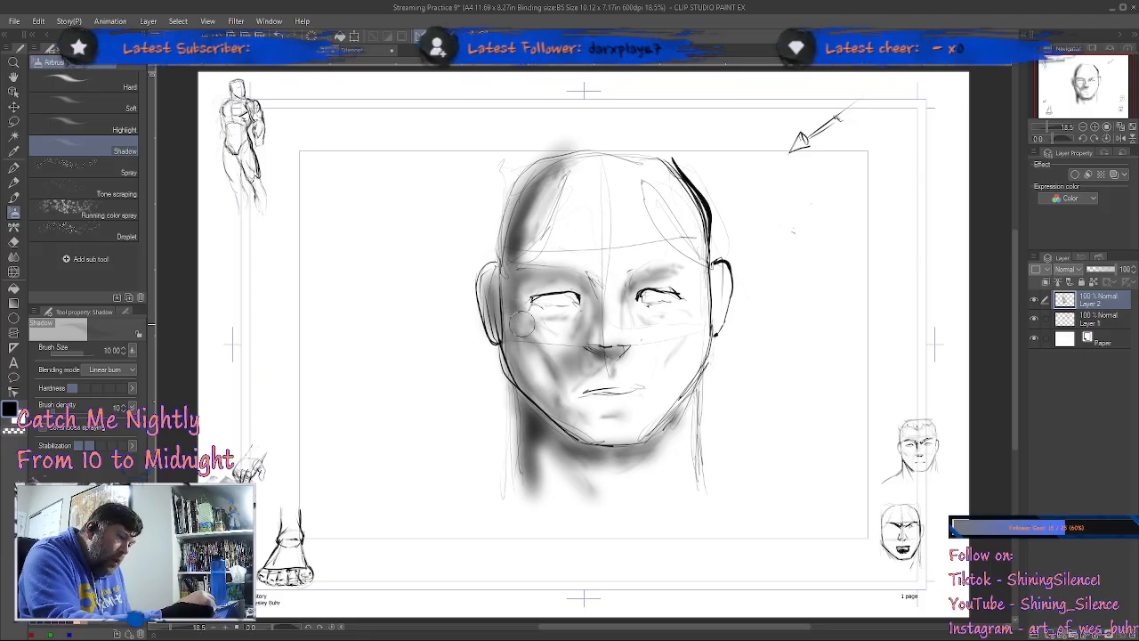
# Step: Darken the outer edge of the face from the shadowed temple down along the jawline to the chin
pyautogui.moveTo(512, 317)
pyautogui.mouseDown()
pyautogui.moveTo(518, 369)
pyautogui.moveTo(508, 275)
pyautogui.moveTo(517, 355)
pyautogui.mouseUp()
pyautogui.moveTo(512, 268)
pyautogui.mouseDown()
pyautogui.moveTo(519, 384)
pyautogui.moveTo(514, 362)
pyautogui.mouseUp()
pyautogui.moveTo(520, 222)
pyautogui.mouseDown()
pyautogui.moveTo(517, 364)
pyautogui.moveTo(515, 223)
pyautogui.moveTo(528, 392)
pyautogui.mouseUp()
pyautogui.moveTo(513, 349); pyautogui.dragTo(560, 427)
pyautogui.moveTo(515, 370); pyautogui.dragTo(593, 447)
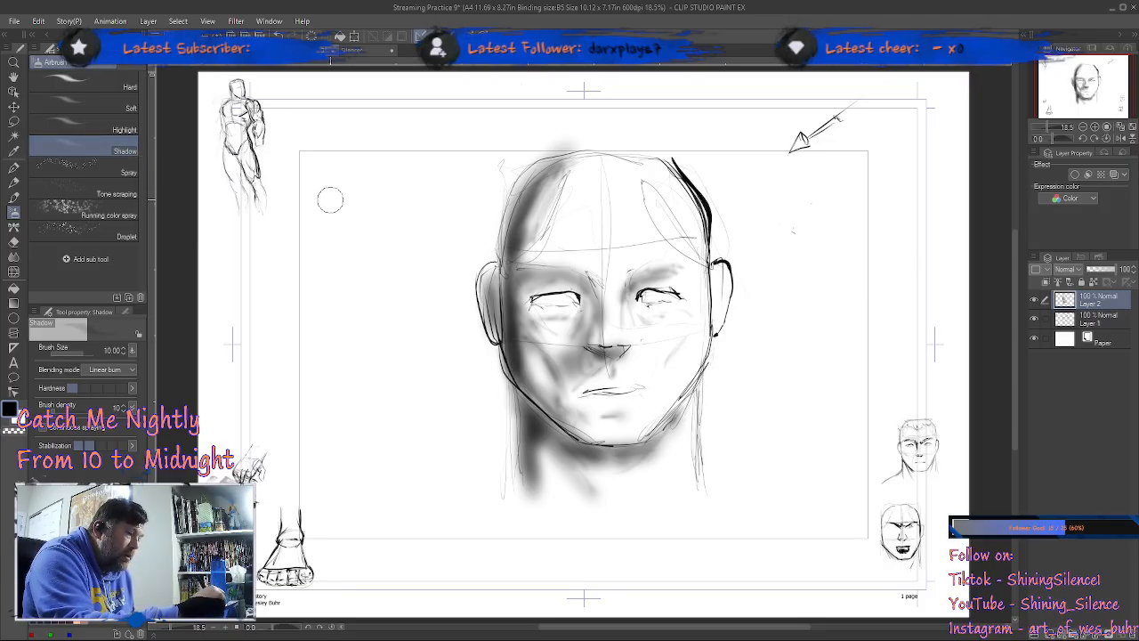
# Step: Airbrush three long light test strokes and one short dark patch in the empty area beside the head
pyautogui.moveTo(329, 199); pyautogui.dragTo(375, 497)
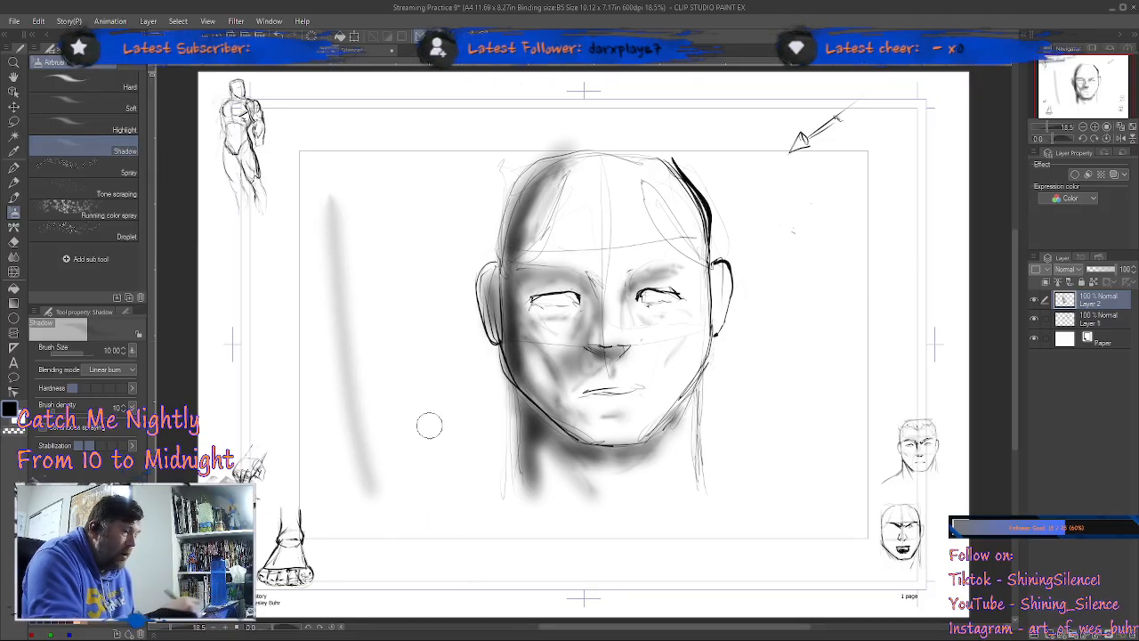
pyautogui.moveTo(369, 200)
pyautogui.mouseDown()
pyautogui.moveTo(409, 414)
pyautogui.moveTo(443, 480)
pyautogui.mouseUp()
pyautogui.moveTo(414, 256); pyautogui.dragTo(479, 506)
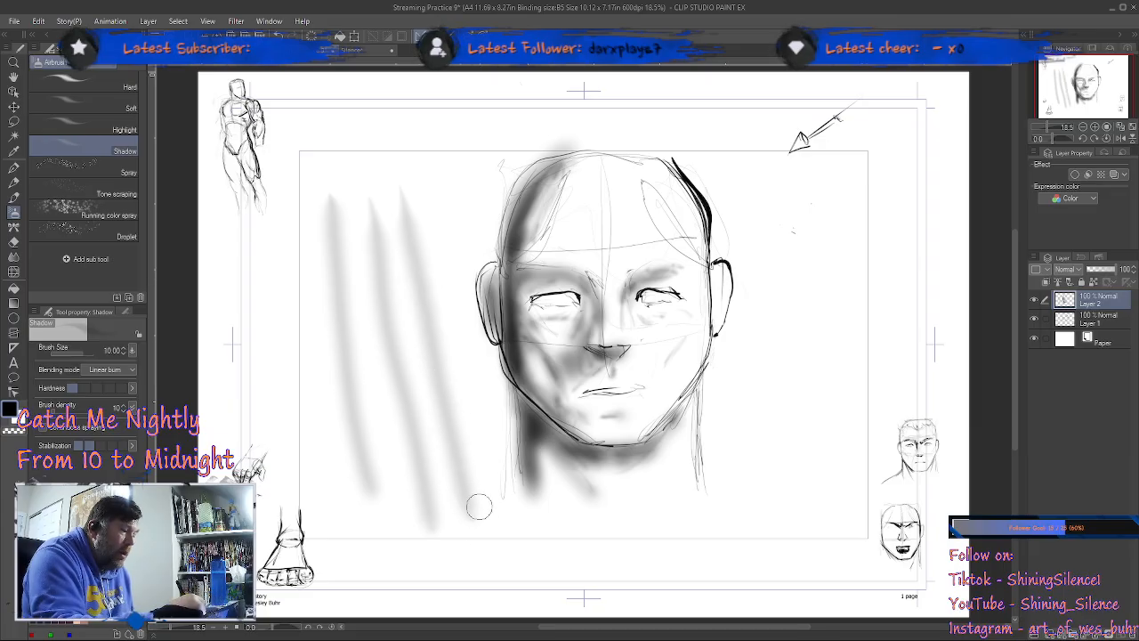
pyautogui.moveTo(267, 271)
pyautogui.mouseDown()
pyautogui.moveTo(286, 349)
pyautogui.moveTo(277, 313)
pyautogui.mouseUp()
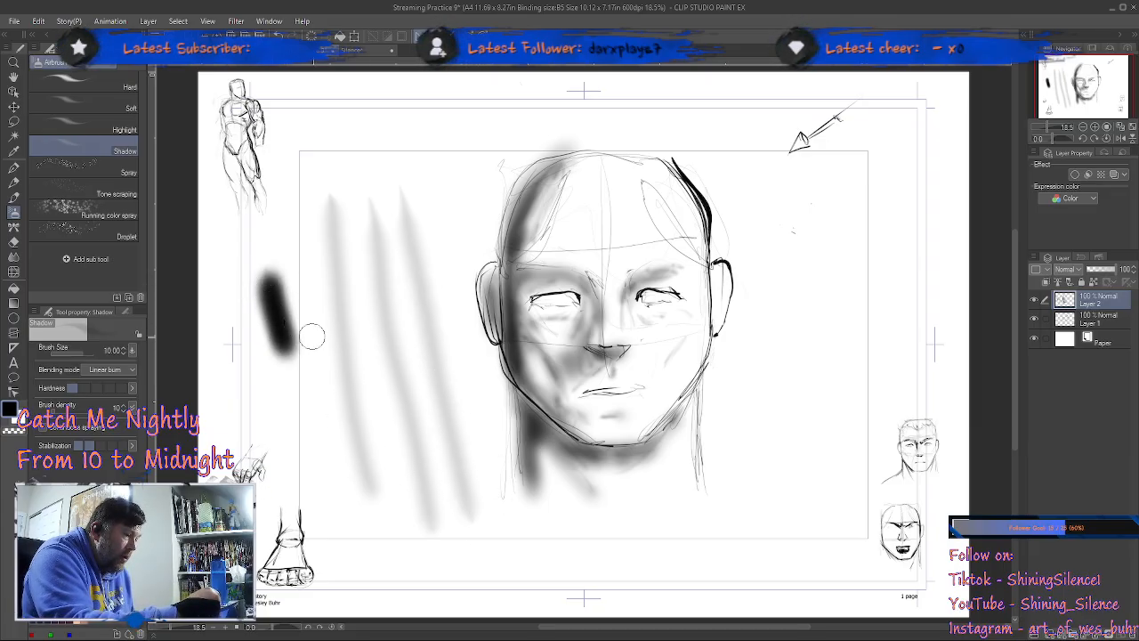
# Step: Layer overlapping airbrush strokes over the test streaks to build up a dark-to-light gradient
pyautogui.moveTo(331, 182); pyautogui.dragTo(374, 511)
pyautogui.moveTo(335, 227); pyautogui.dragTo(383, 500)
pyautogui.moveTo(334, 206); pyautogui.dragTo(374, 494)
pyautogui.moveTo(330, 243); pyautogui.dragTo(382, 479)
pyautogui.moveTo(341, 209); pyautogui.dragTo(382, 486)
pyautogui.moveTo(344, 278)
pyautogui.mouseDown()
pyautogui.moveTo(376, 471)
pyautogui.moveTo(392, 493)
pyautogui.mouseUp()
pyautogui.moveTo(355, 331); pyautogui.dragTo(396, 498)
pyautogui.moveTo(356, 231)
pyautogui.mouseDown()
pyautogui.moveTo(414, 503)
pyautogui.moveTo(392, 418)
pyautogui.mouseUp()
pyautogui.moveTo(356, 234)
pyautogui.mouseDown()
pyautogui.moveTo(383, 362)
pyautogui.moveTo(427, 468)
pyautogui.mouseUp()
pyautogui.moveTo(382, 298); pyautogui.dragTo(425, 463)
pyautogui.moveTo(414, 373); pyautogui.dragTo(437, 412)
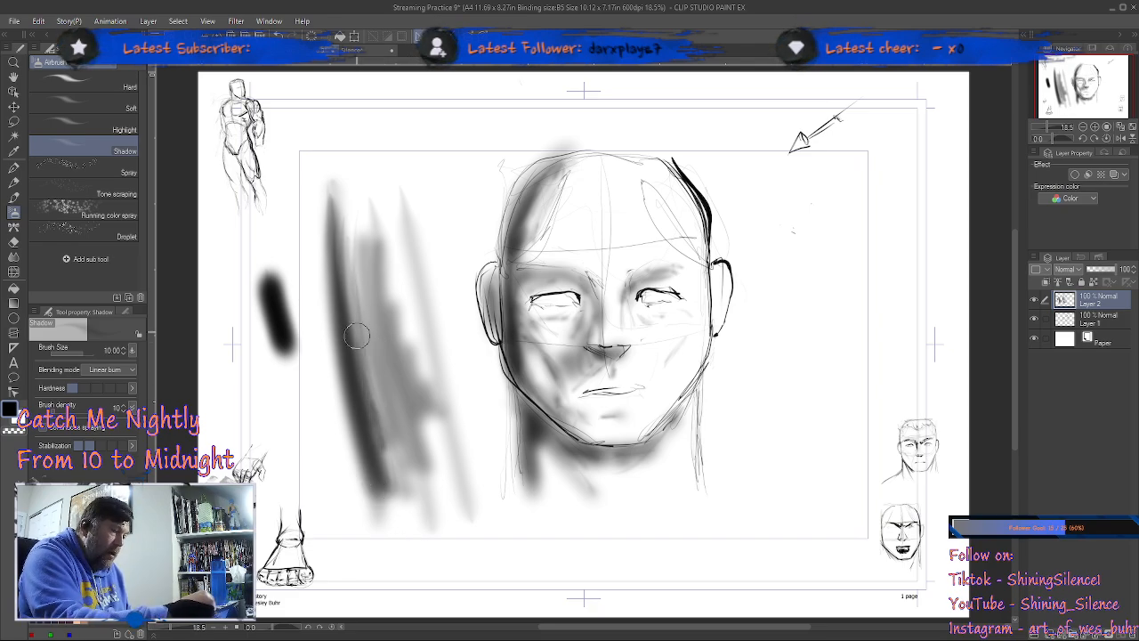
pyautogui.moveTo(378, 372); pyautogui.dragTo(391, 451)
pyautogui.moveTo(366, 279)
pyautogui.mouseDown()
pyautogui.moveTo(393, 356)
pyautogui.moveTo(380, 274)
pyautogui.moveTo(424, 450)
pyautogui.mouseUp()
pyautogui.moveTo(396, 313); pyautogui.dragTo(431, 463)
pyautogui.moveTo(381, 282); pyautogui.dragTo(418, 471)
pyautogui.moveTo(380, 304); pyautogui.dragTo(398, 454)
pyautogui.moveTo(391, 400); pyautogui.dragTo(377, 466)
pyautogui.moveTo(391, 287); pyautogui.dragTo(418, 441)
pyautogui.moveTo(388, 387); pyautogui.dragTo(391, 462)
pyautogui.moveTo(361, 285)
pyautogui.mouseDown()
pyautogui.moveTo(387, 517)
pyautogui.moveTo(432, 413)
pyautogui.moveTo(381, 282)
pyautogui.moveTo(457, 505)
pyautogui.mouseUp()
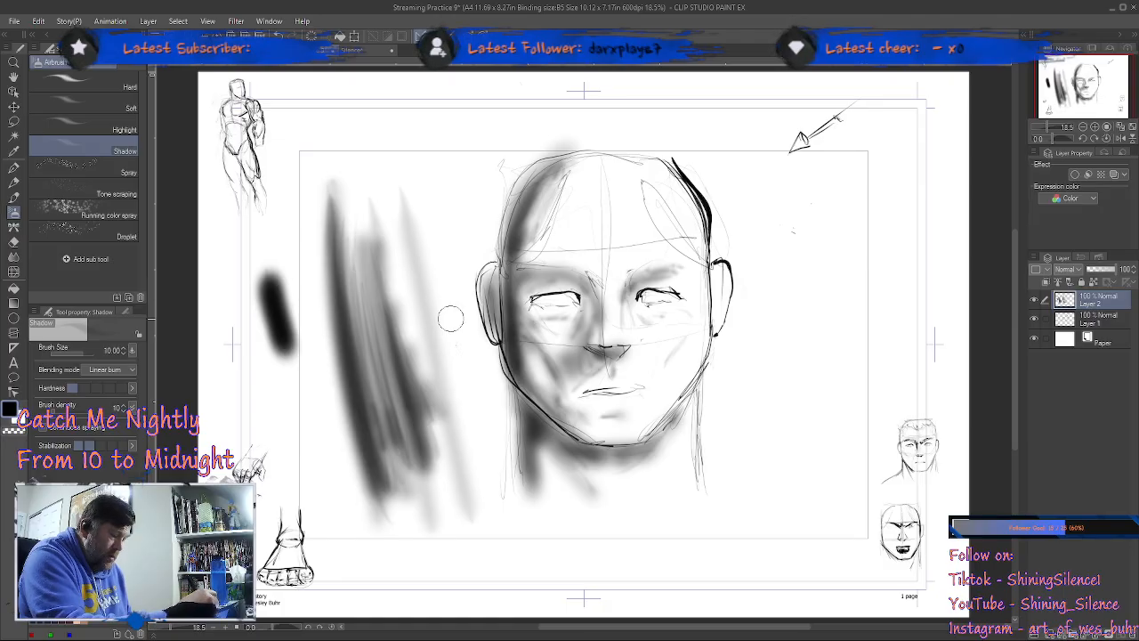
# Step: Erase the airbrush test strokes and their leftover traces beside the head with the Hard eraser
pyautogui.press('e')
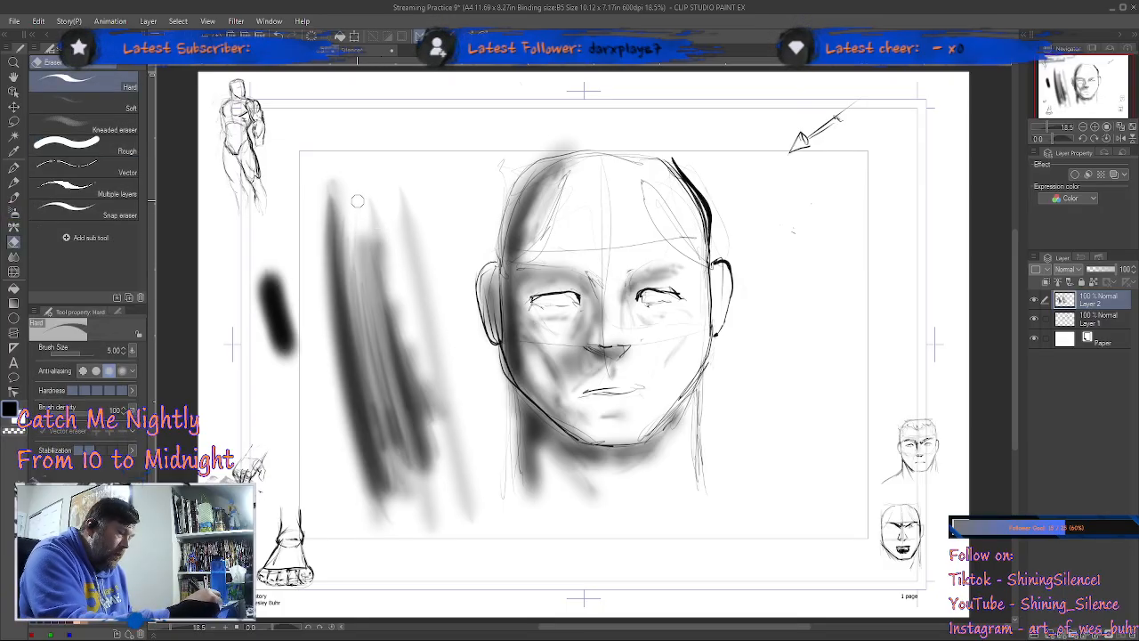
pyautogui.moveTo(335, 174)
pyautogui.mouseDown()
pyautogui.moveTo(245, 298)
pyautogui.moveTo(331, 258)
pyautogui.moveTo(335, 237)
pyautogui.moveTo(384, 214)
pyautogui.moveTo(340, 293)
pyautogui.moveTo(327, 360)
pyautogui.mouseUp()
pyautogui.moveTo(408, 178)
pyautogui.mouseDown()
pyautogui.moveTo(424, 318)
pyautogui.moveTo(481, 511)
pyautogui.mouseUp()
pyautogui.moveTo(463, 465)
pyautogui.mouseDown()
pyautogui.moveTo(453, 491)
pyautogui.moveTo(392, 271)
pyautogui.moveTo(388, 305)
pyautogui.moveTo(383, 242)
pyautogui.moveTo(354, 343)
pyautogui.moveTo(345, 390)
pyautogui.mouseUp()
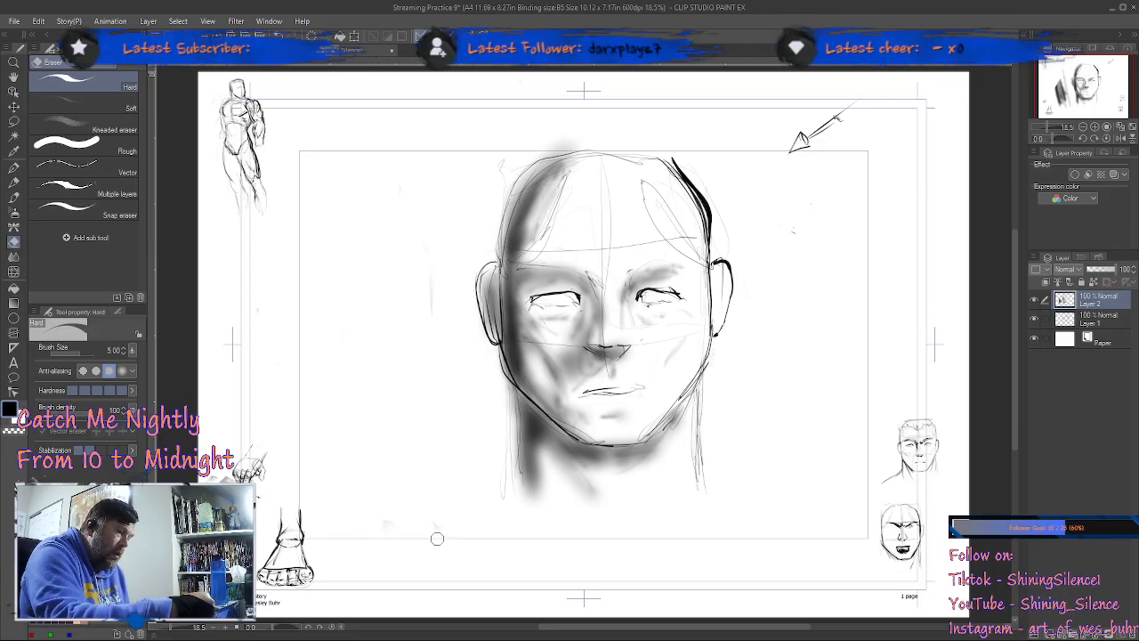
pyautogui.press('b')
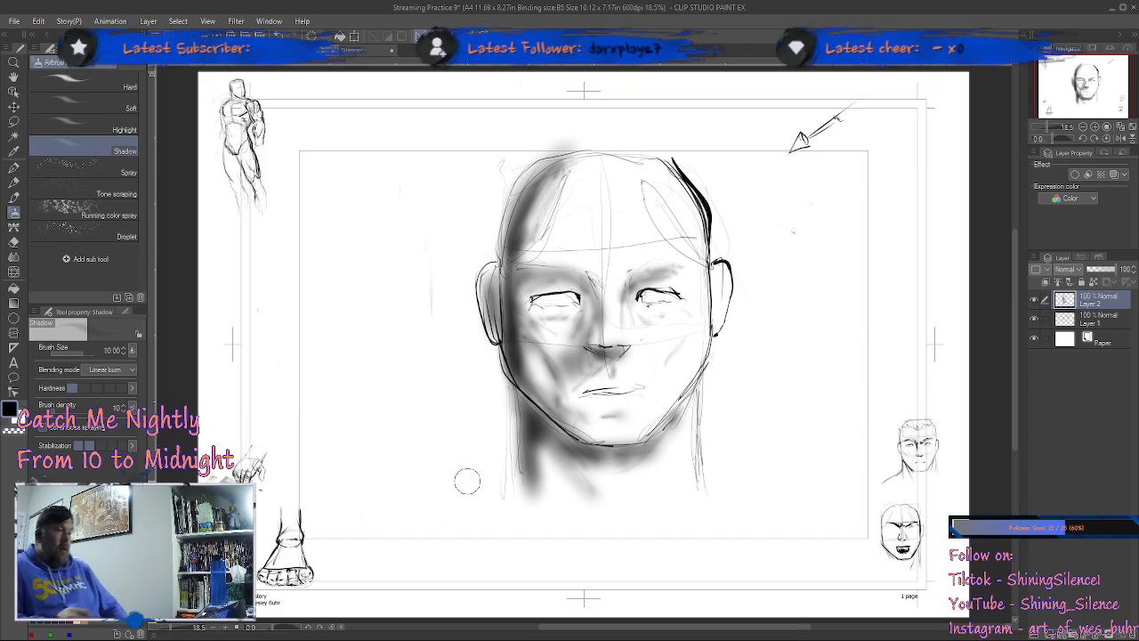
pyautogui.press('e')
# Step: Deepen the Shadow airbrush shading on the neck, below the jaw and in the hollow of the shadowed cheek
pyautogui.press('b')
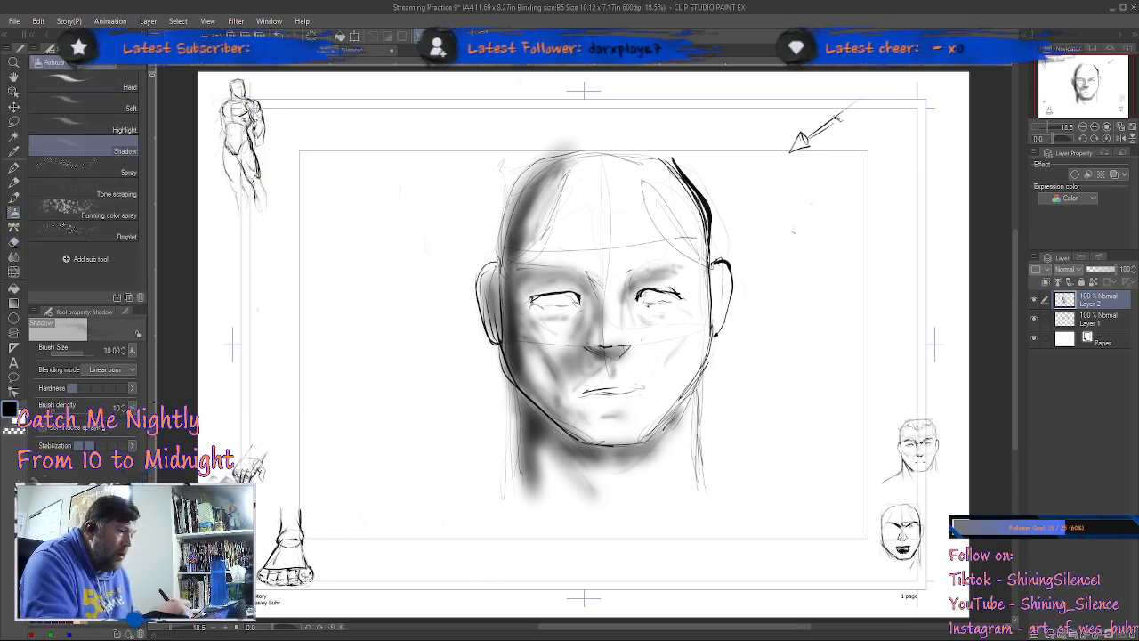
pyautogui.moveTo(516, 406)
pyautogui.mouseDown()
pyautogui.moveTo(522, 494)
pyautogui.moveTo(513, 389)
pyautogui.moveTo(521, 479)
pyautogui.moveTo(519, 408)
pyautogui.moveTo(578, 485)
pyautogui.moveTo(537, 430)
pyautogui.moveTo(571, 455)
pyautogui.moveTo(518, 386)
pyautogui.moveTo(589, 446)
pyautogui.mouseUp()
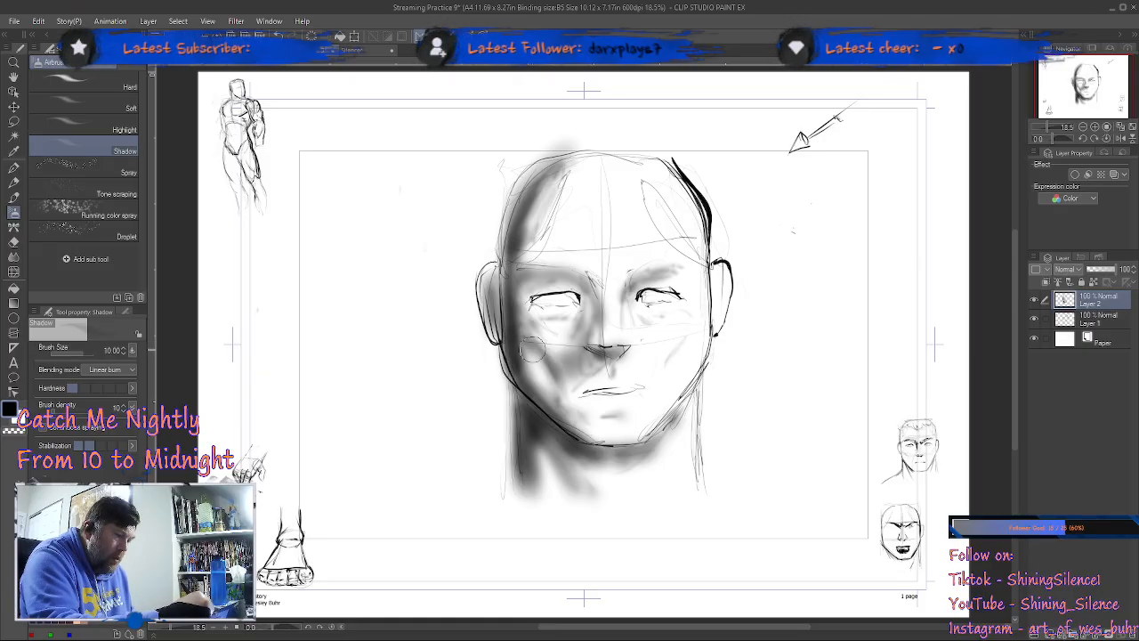
pyautogui.moveTo(522, 349)
pyautogui.mouseDown()
pyautogui.moveTo(556, 362)
pyautogui.moveTo(526, 349)
pyautogui.moveTo(563, 426)
pyautogui.mouseUp()
# Step: Darken the shadowed side of the nose, the brow area and the temple with the airbrush
pyautogui.moveTo(595, 332)
pyautogui.mouseDown()
pyautogui.moveTo(573, 362)
pyautogui.moveTo(593, 308)
pyautogui.mouseUp()
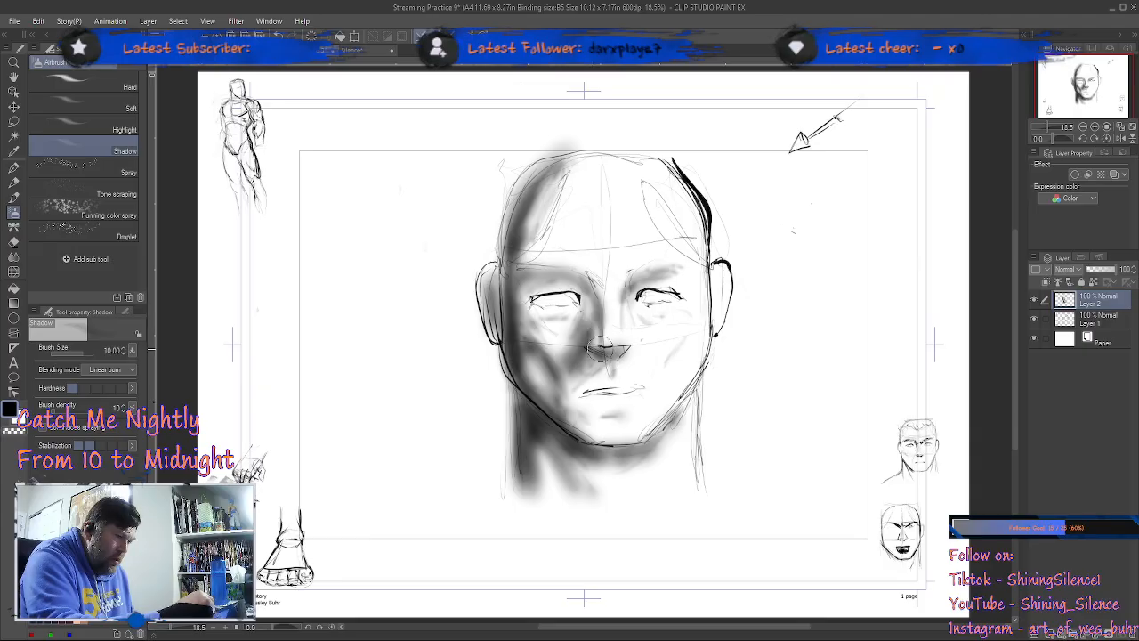
pyautogui.moveTo(600, 349)
pyautogui.mouseDown()
pyautogui.moveTo(587, 300)
pyautogui.moveTo(570, 277)
pyautogui.moveTo(545, 278)
pyautogui.moveTo(580, 283)
pyautogui.moveTo(528, 285)
pyautogui.moveTo(519, 302)
pyautogui.moveTo(538, 276)
pyautogui.moveTo(521, 288)
pyautogui.moveTo(534, 279)
pyautogui.moveTo(520, 281)
pyautogui.moveTo(532, 275)
pyautogui.moveTo(518, 261)
pyautogui.moveTo(543, 223)
pyautogui.moveTo(525, 251)
pyautogui.moveTo(552, 273)
pyautogui.mouseUp()
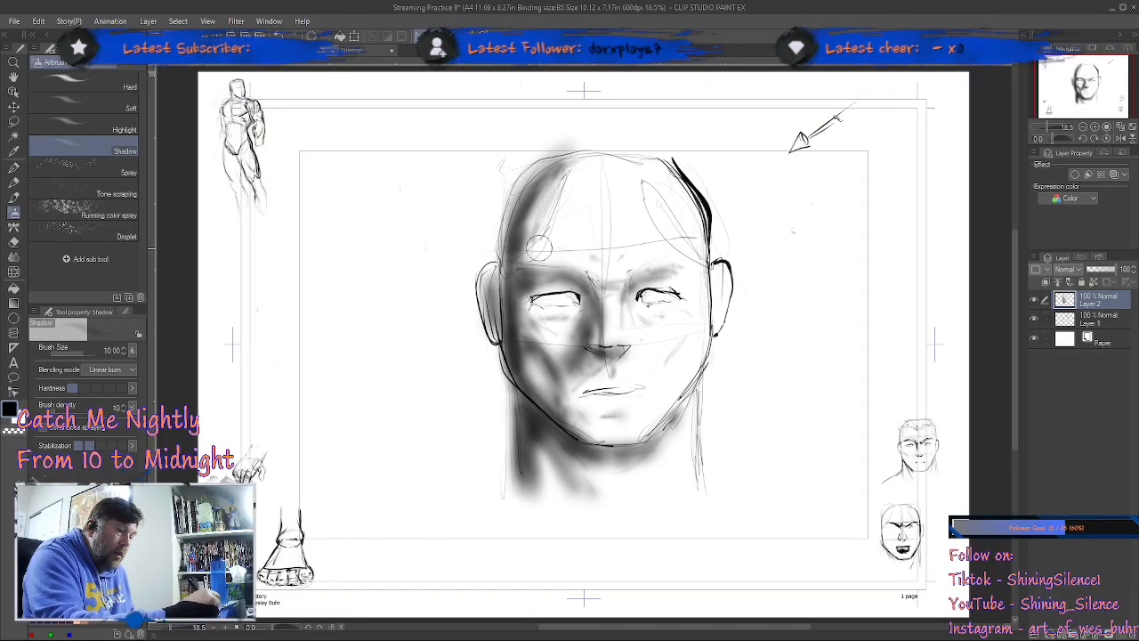
pyautogui.moveTo(526, 261)
pyautogui.mouseDown()
pyautogui.moveTo(547, 192)
pyautogui.moveTo(565, 178)
pyautogui.moveTo(534, 216)
pyautogui.moveTo(522, 260)
pyautogui.moveTo(555, 176)
pyautogui.moveTo(518, 240)
pyautogui.moveTo(553, 174)
pyautogui.moveTo(536, 196)
pyautogui.moveTo(521, 279)
pyautogui.moveTo(528, 239)
pyautogui.moveTo(516, 270)
pyautogui.mouseUp()
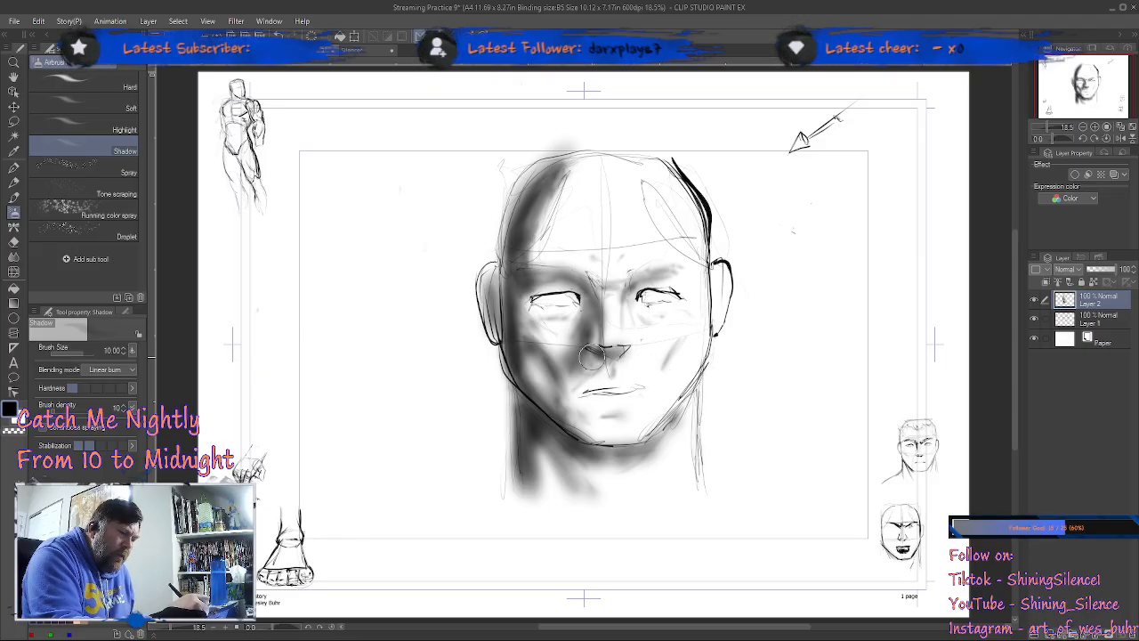
# Step: Airbrush shading beneath the nose, along the mouth line and on the chin below the lower lip
pyautogui.moveTo(597, 357)
pyautogui.mouseDown()
pyautogui.moveTo(563, 401)
pyautogui.moveTo(598, 359)
pyautogui.moveTo(567, 406)
pyautogui.moveTo(589, 367)
pyautogui.moveTo(564, 398)
pyautogui.moveTo(562, 367)
pyautogui.moveTo(570, 380)
pyautogui.moveTo(612, 355)
pyautogui.mouseUp()
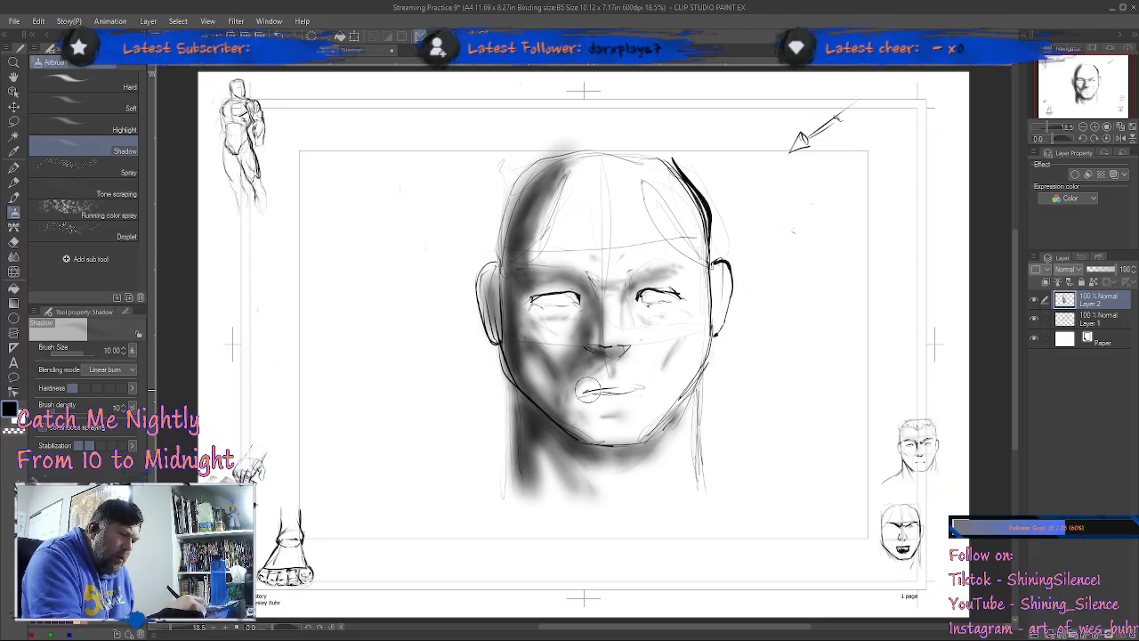
pyautogui.moveTo(637, 386)
pyautogui.mouseDown()
pyautogui.moveTo(577, 392)
pyautogui.moveTo(647, 390)
pyautogui.mouseUp()
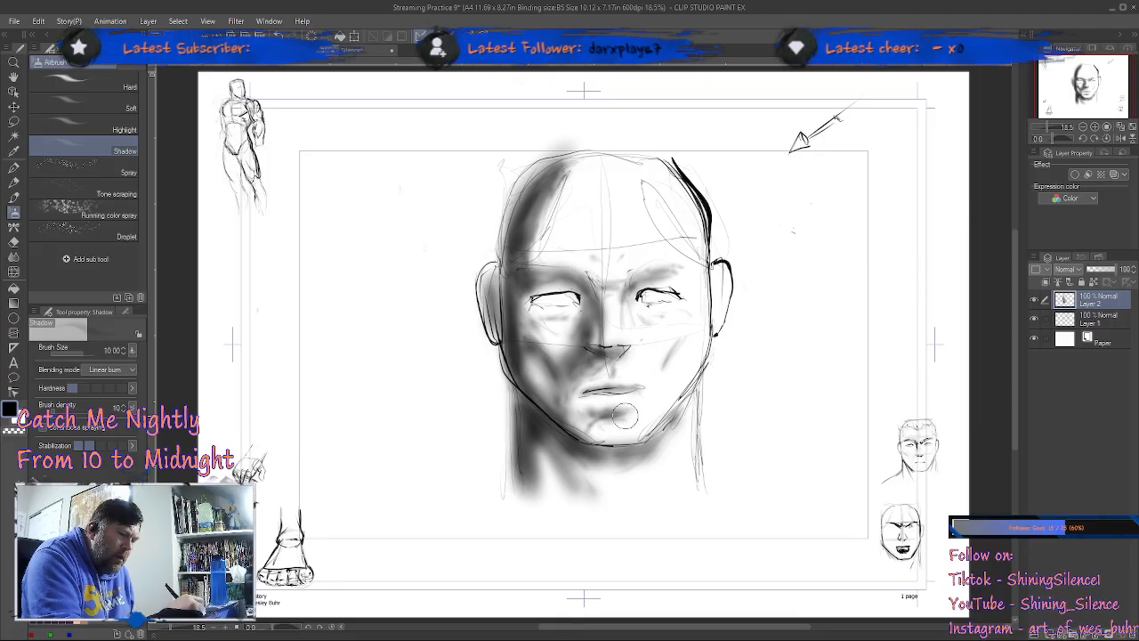
pyautogui.moveTo(593, 416); pyautogui.dragTo(587, 424)
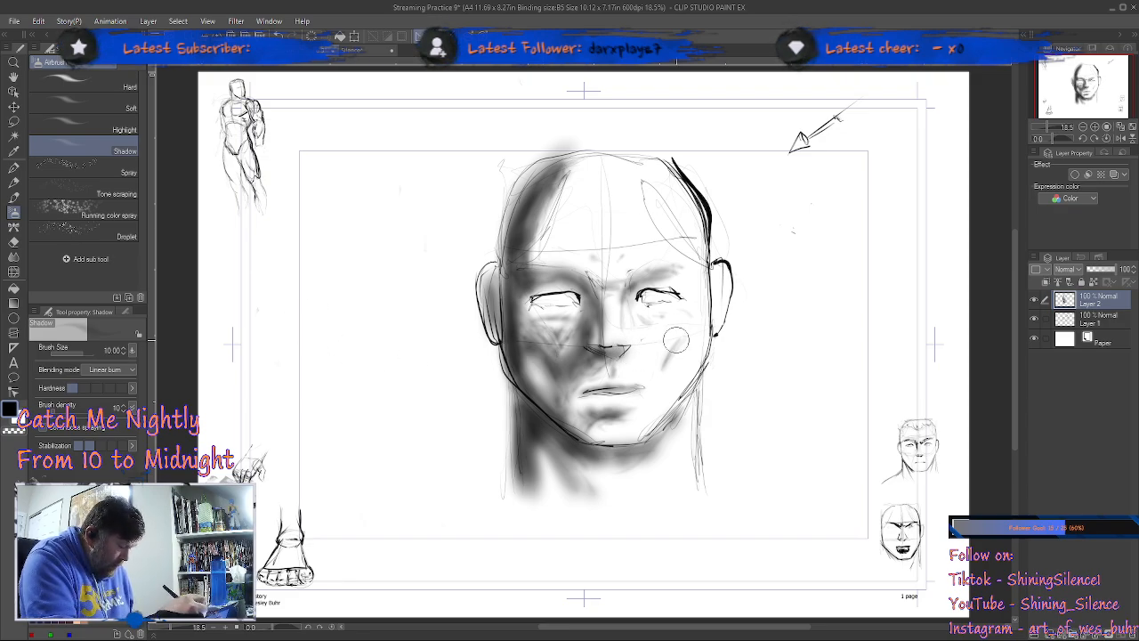
# Step: Smooth the shading on the cheeks, brow and nose with the Blend tool and check it with Layer 1 temporarily hidden
pyautogui.press('j')
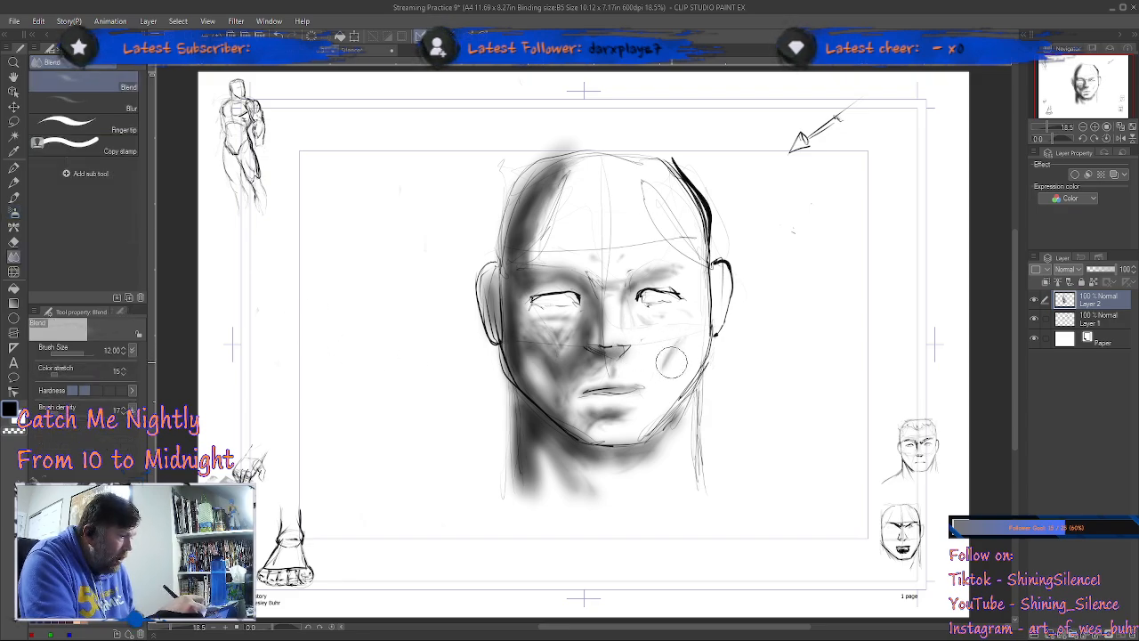
pyautogui.moveTo(566, 328)
pyautogui.mouseDown()
pyautogui.moveTo(553, 359)
pyautogui.moveTo(526, 358)
pyautogui.moveTo(541, 385)
pyautogui.moveTo(523, 356)
pyautogui.moveTo(543, 388)
pyautogui.moveTo(514, 306)
pyautogui.moveTo(535, 258)
pyautogui.moveTo(524, 283)
pyautogui.moveTo(564, 287)
pyautogui.moveTo(586, 303)
pyautogui.moveTo(572, 362)
pyautogui.mouseUp()
pyautogui.moveTo(547, 260)
pyautogui.mouseDown()
pyautogui.moveTo(551, 202)
pyautogui.moveTo(524, 240)
pyautogui.moveTo(552, 177)
pyautogui.moveTo(564, 179)
pyautogui.moveTo(543, 235)
pyautogui.moveTo(550, 191)
pyautogui.moveTo(571, 178)
pyautogui.moveTo(549, 255)
pyautogui.moveTo(571, 220)
pyautogui.moveTo(540, 250)
pyautogui.moveTo(657, 285)
pyautogui.moveTo(629, 282)
pyautogui.moveTo(650, 270)
pyautogui.moveTo(639, 278)
pyautogui.moveTo(681, 309)
pyautogui.mouseUp()
pyautogui.moveTo(627, 362)
pyautogui.mouseDown()
pyautogui.moveTo(628, 312)
pyautogui.moveTo(595, 321)
pyautogui.moveTo(604, 363)
pyautogui.mouseUp()
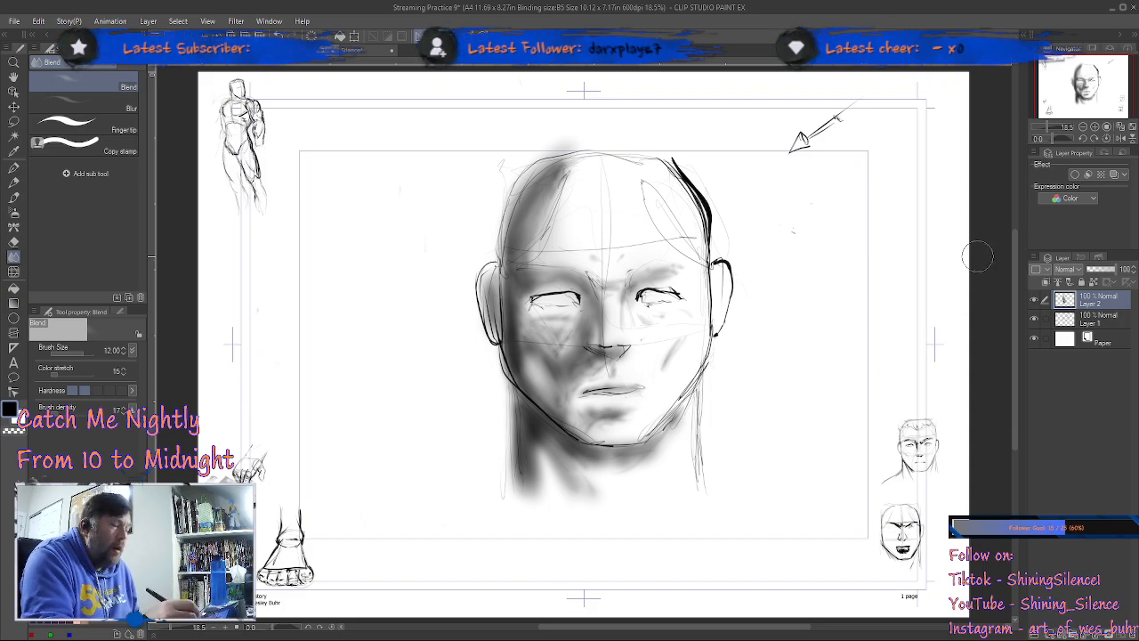
pyautogui.click(1036, 322)
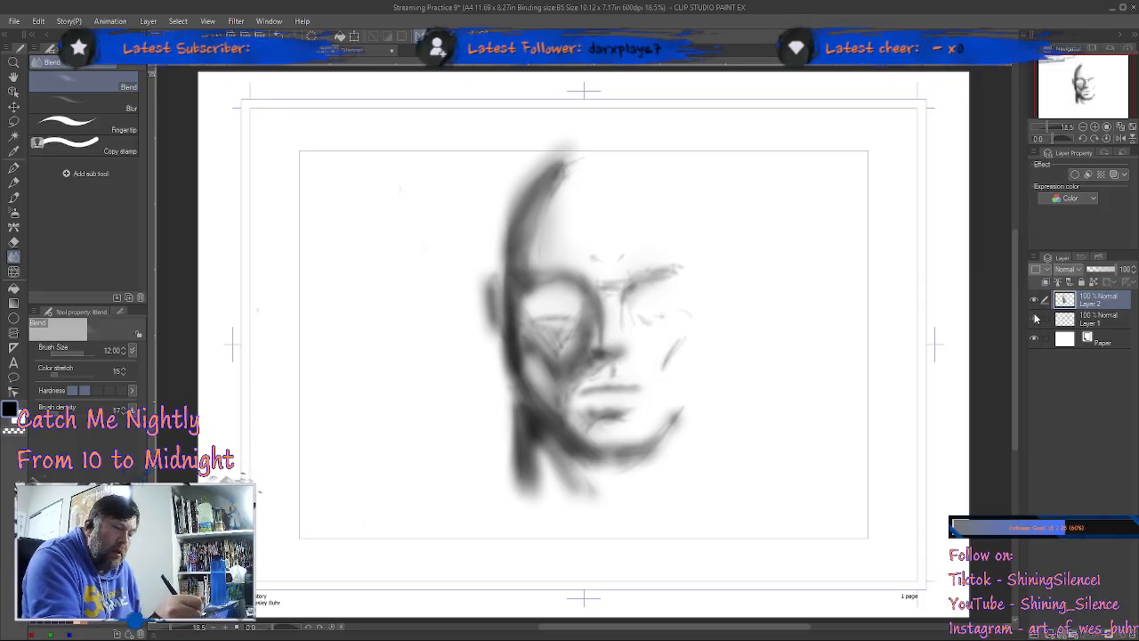
pyautogui.click(1034, 318)
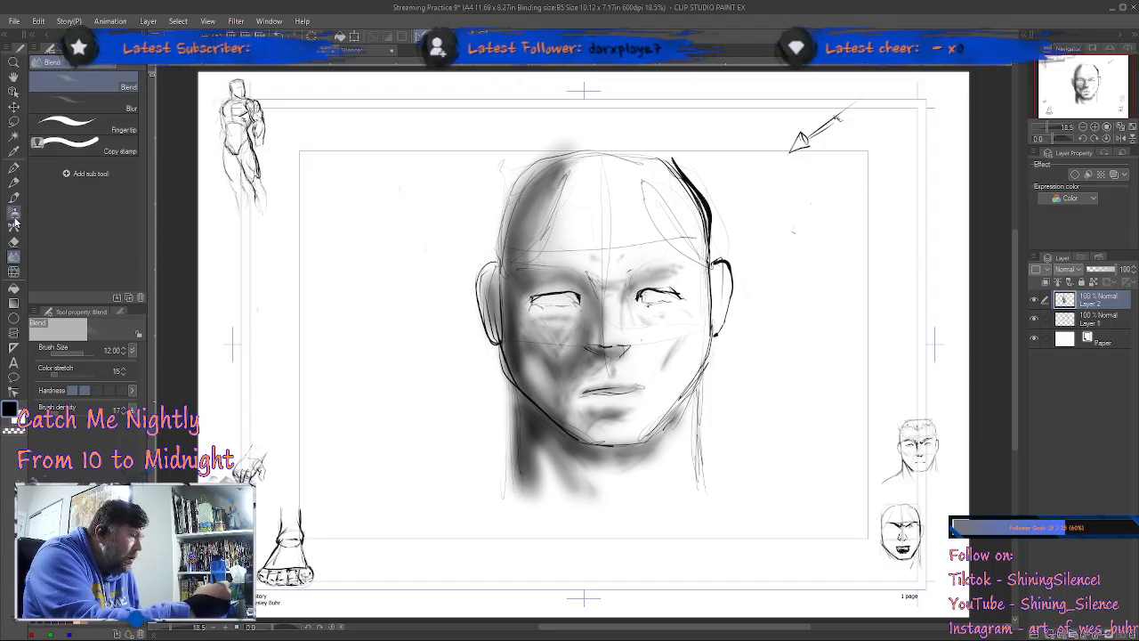
# Step: Darken the shadows around the brow and the side of the nose with the Shadow airbrush at size 7
pyautogui.press('b')
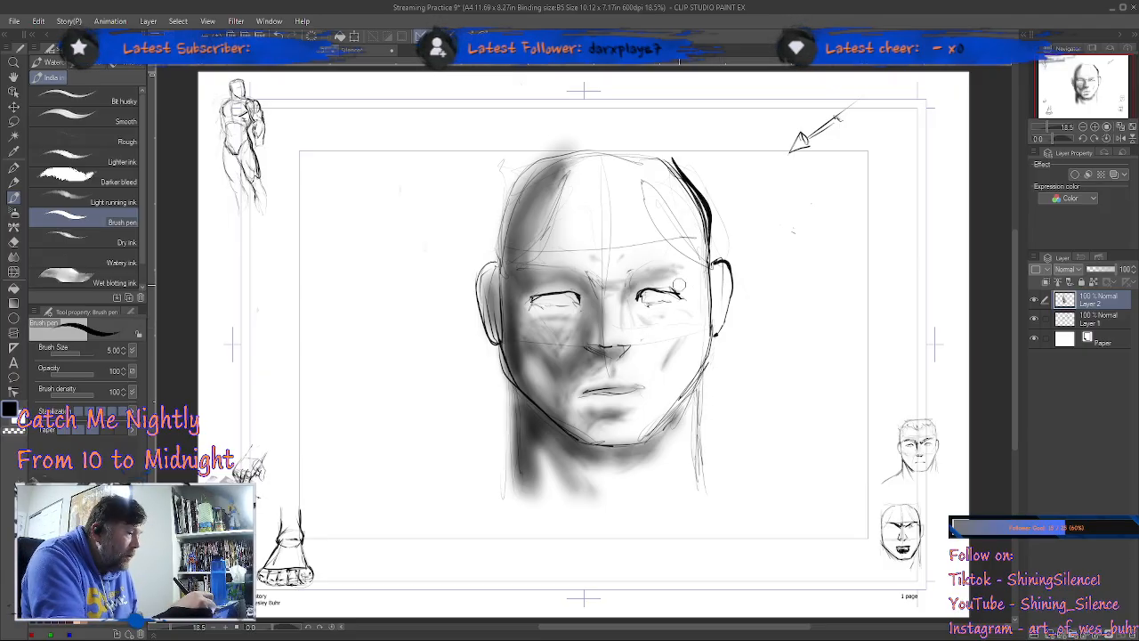
pyautogui.press('b')
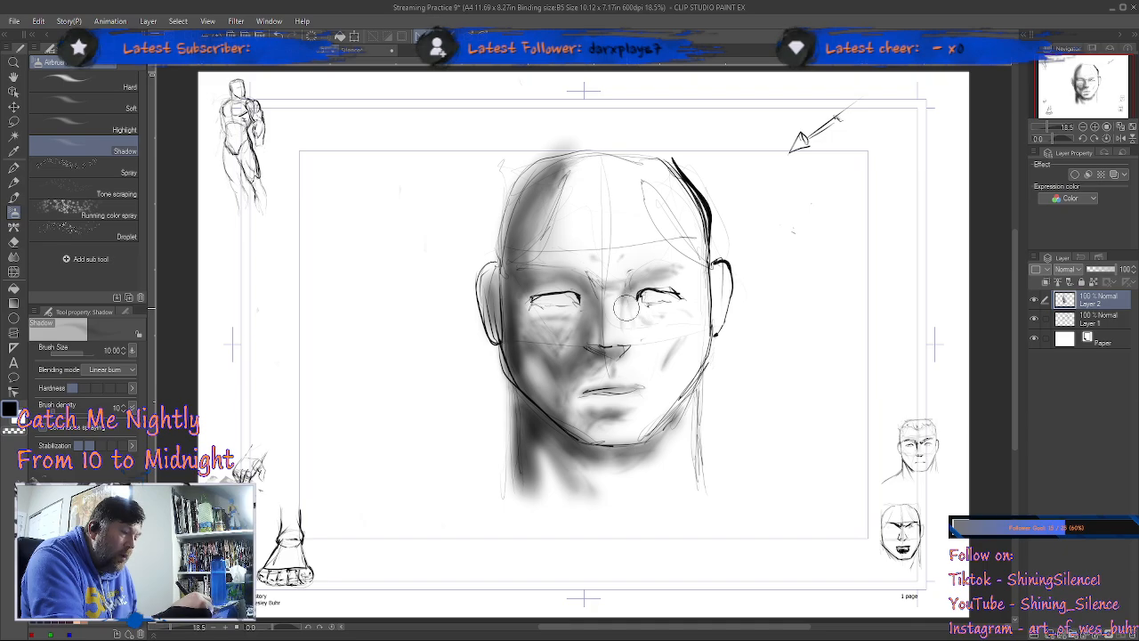
pyautogui.press('[')
pyautogui.press('[')
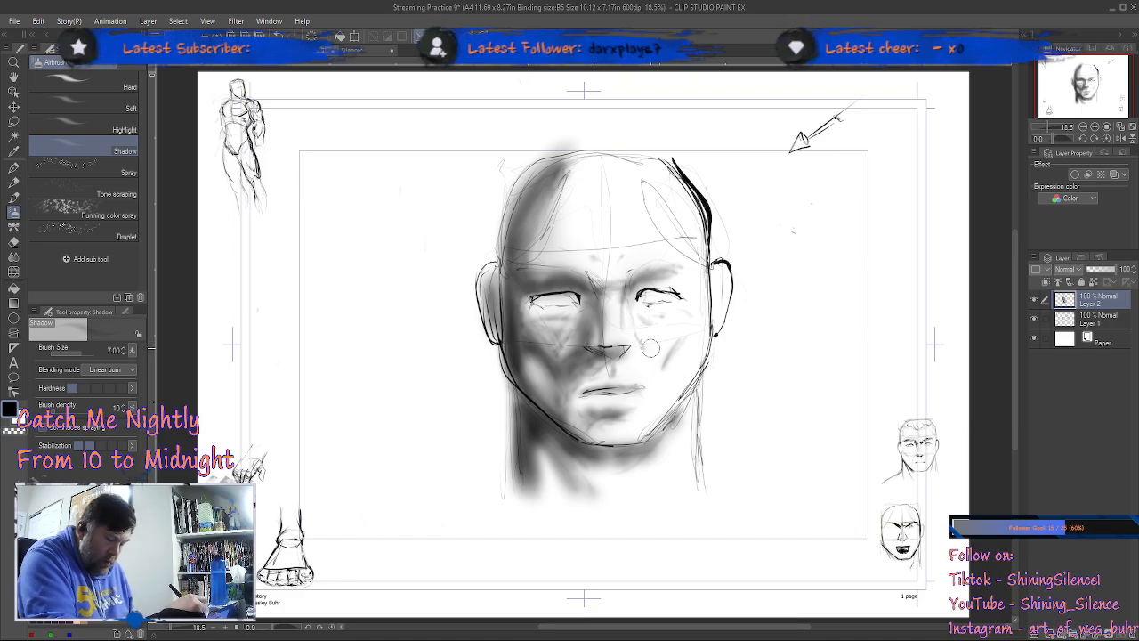
# Step: Softly shade the lit cheek beside the nose with the Shadow airbrush enlarged to size 40
pyautogui.press(']')
pyautogui.press(']')
pyautogui.press(']')
pyautogui.press(']')
pyautogui.press(']')
pyautogui.press(']')
pyautogui.press(']')
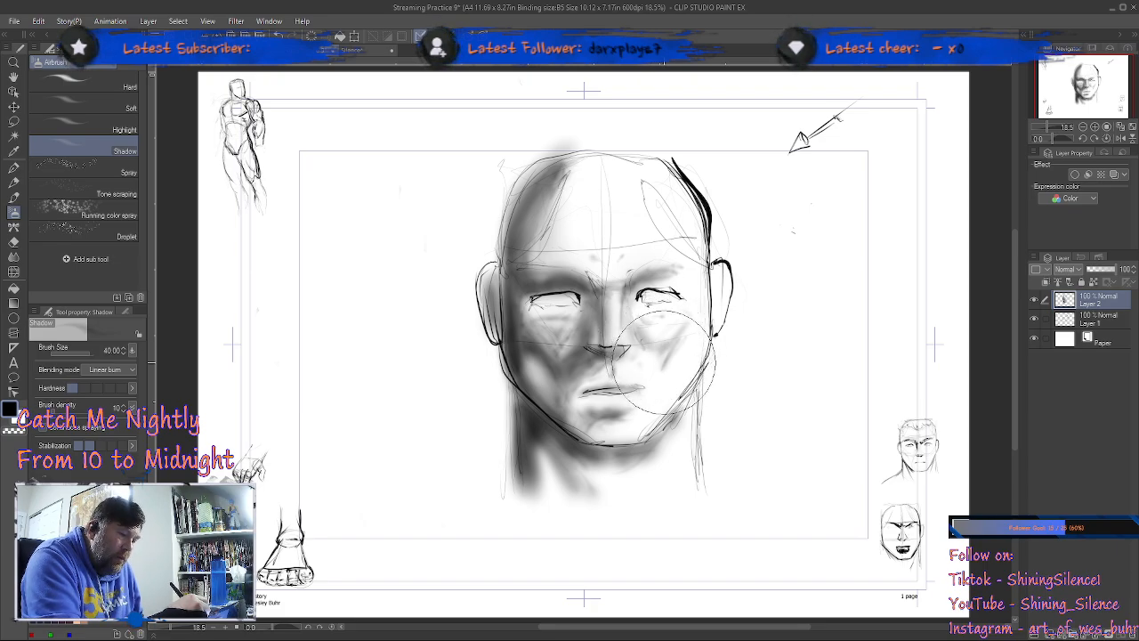
pyautogui.moveTo(631, 363); pyautogui.dragTo(639, 345)
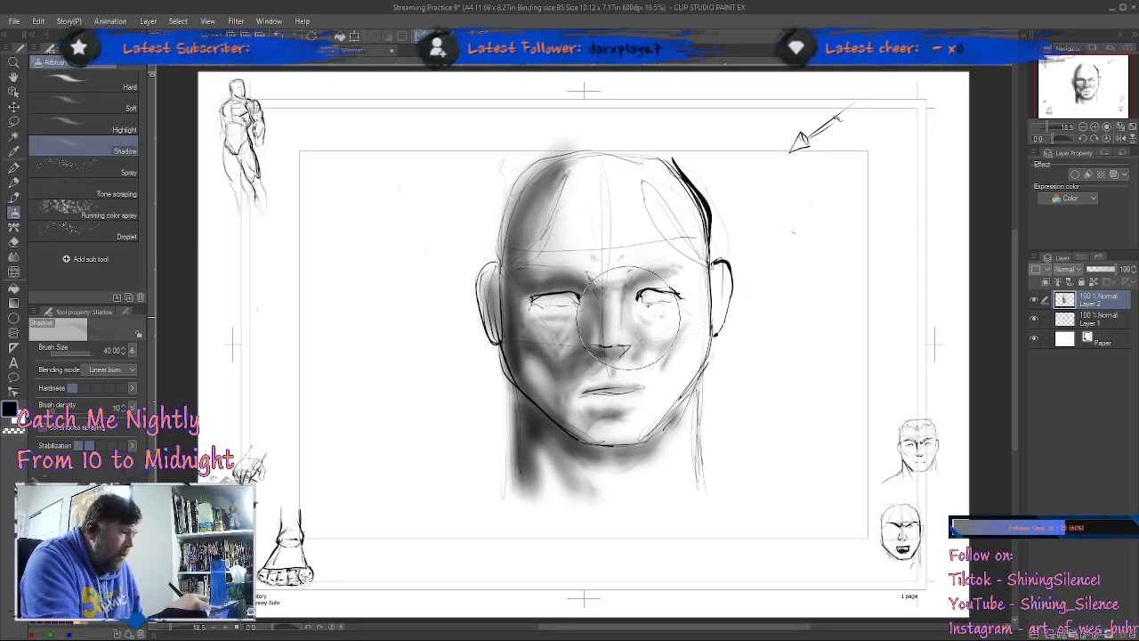
# Step: Brighten the lit side of the nose with the Highlight airbrush, reducing its brush size to 2
pyautogui.click(124, 130)
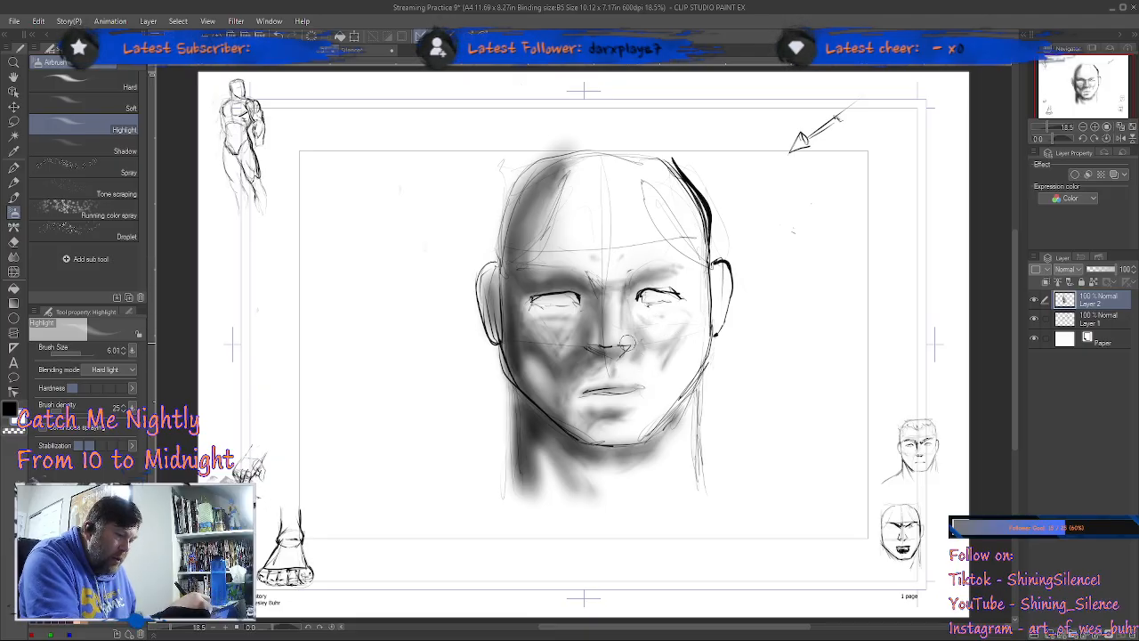
pyautogui.hotkey('ctrl', 'space')
pyautogui.moveTo(658, 304); pyautogui.dragTo(731, 304)
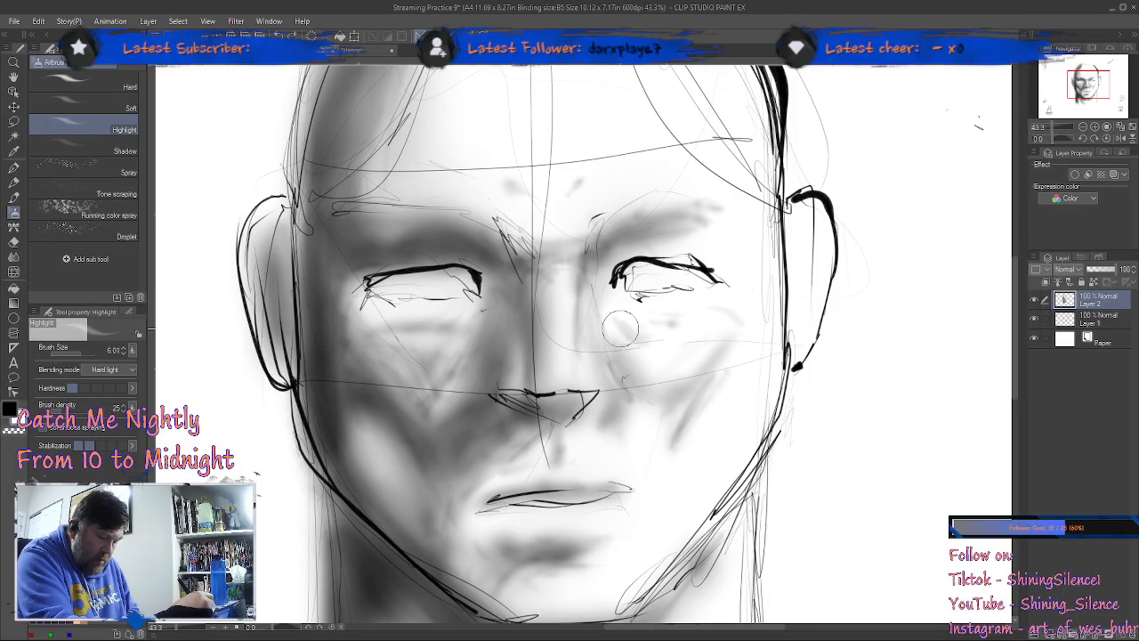
pyautogui.press('[')
pyautogui.press('[')
pyautogui.press('[')
pyautogui.press('[')
pyautogui.press('[')
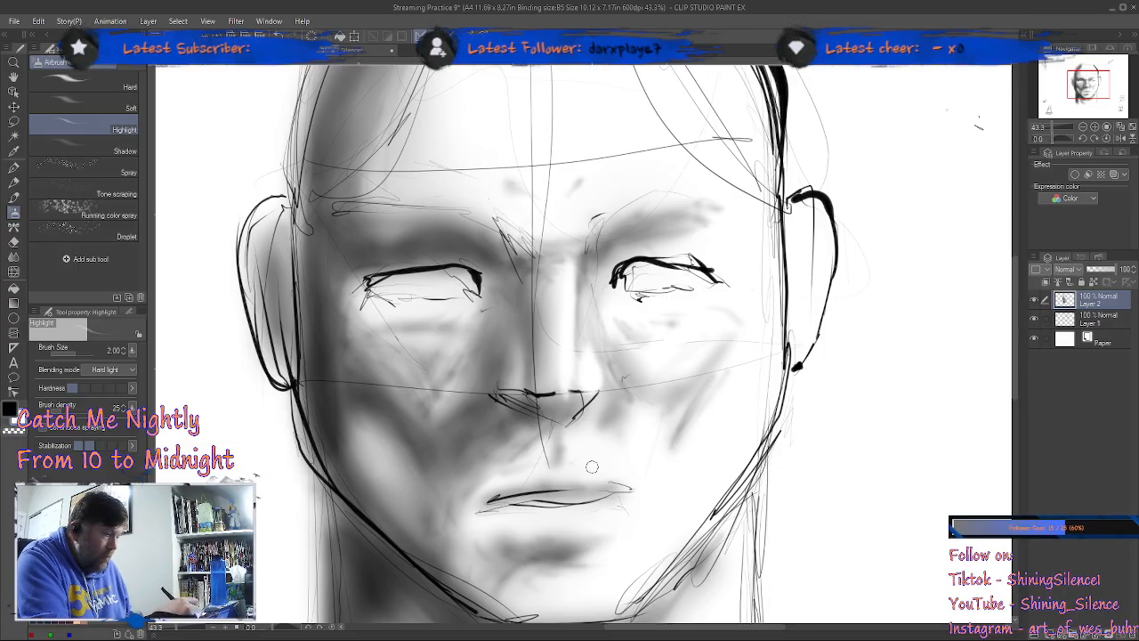
# Step: Reduce the Shadow airbrush to size 2.5 and erase the shading over the lips with the Hard eraser
pyautogui.press(',')
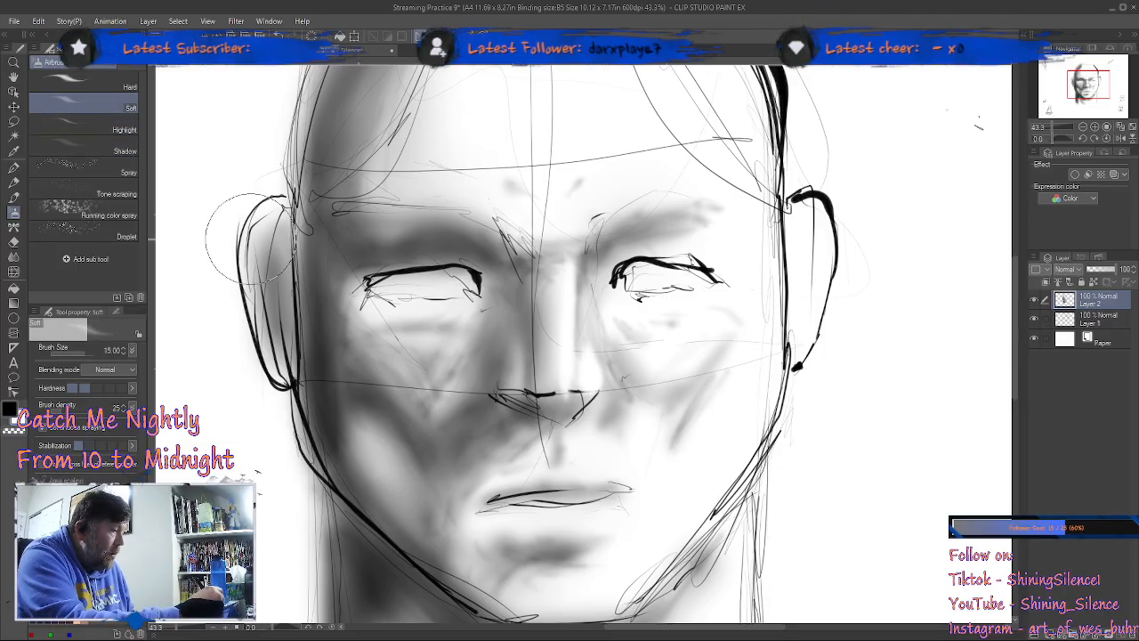
pyautogui.press('.')
pyautogui.press('.')
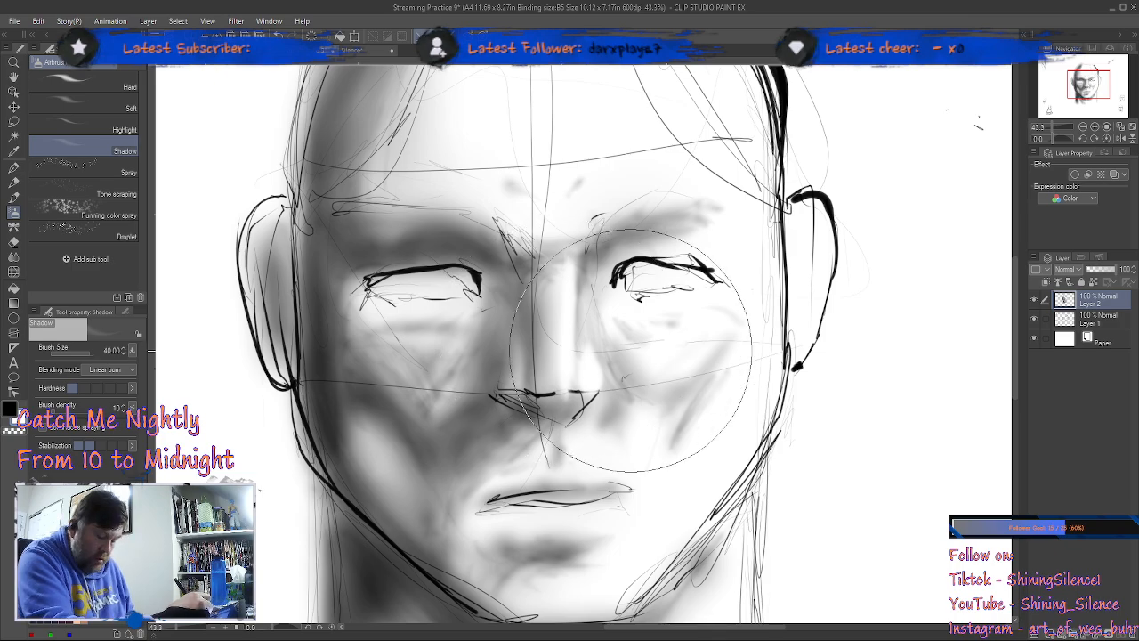
pyautogui.press('[')
pyautogui.press('[')
pyautogui.press('[')
pyautogui.press('[')
pyautogui.press('[')
pyautogui.press('[')
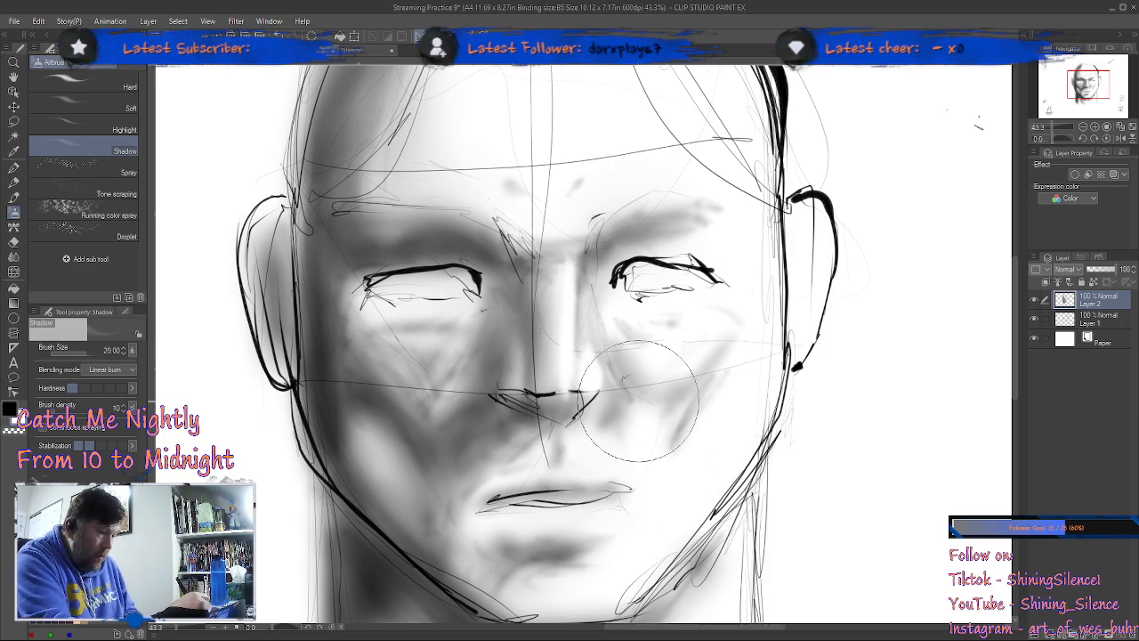
pyautogui.press('[')
pyautogui.press('[')
pyautogui.press('[')
pyautogui.press('[')
pyautogui.press('[')
pyautogui.press('[')
pyautogui.press('[')
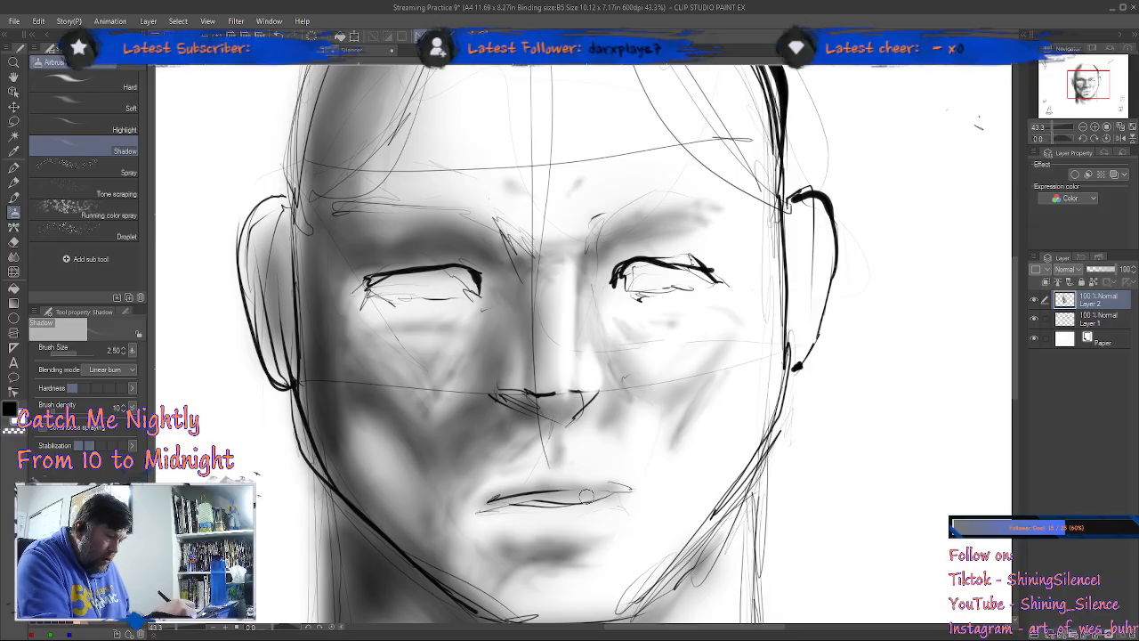
pyautogui.press('e')
pyautogui.moveTo(627, 488); pyautogui.dragTo(501, 505)
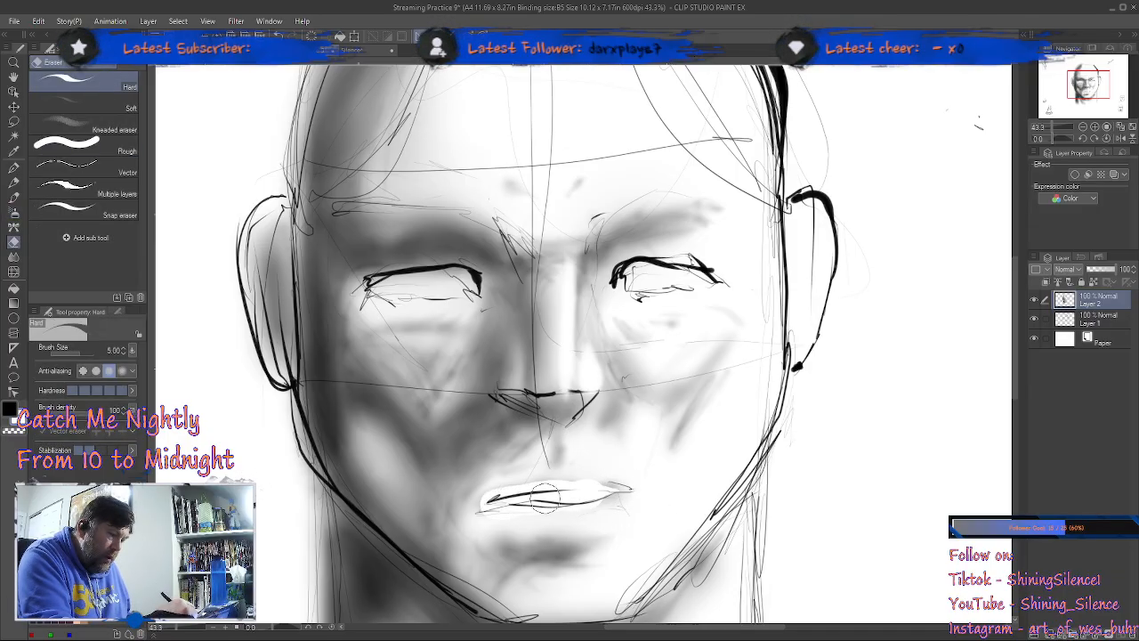
# Step: Airbrush new shadows on the corners of the mouth and along the upper lip
pyautogui.press('b')
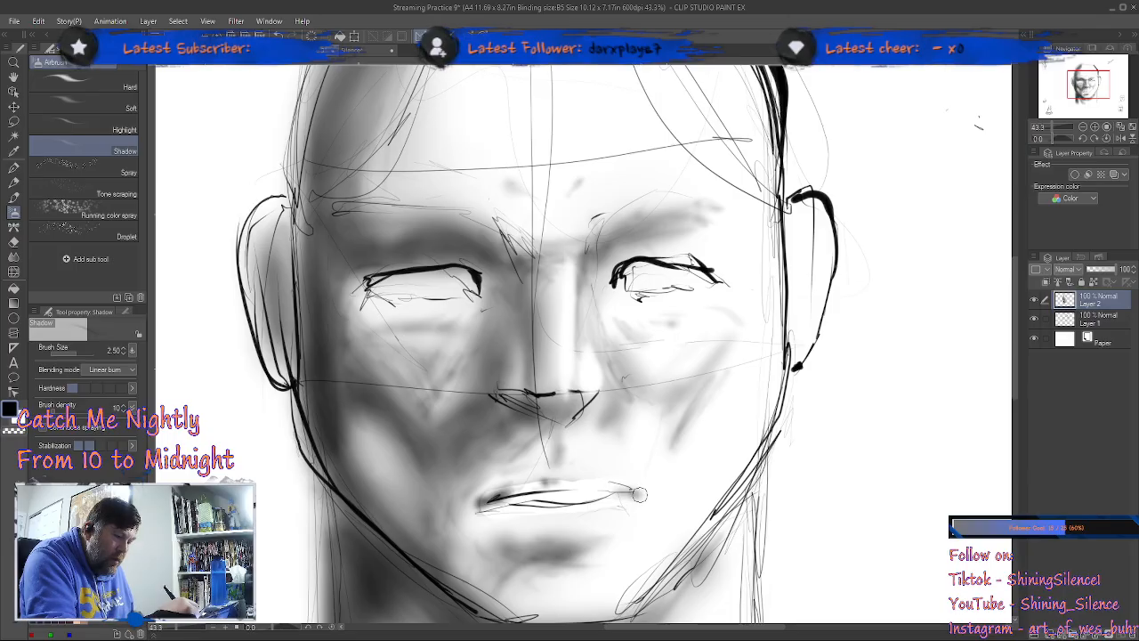
pyautogui.moveTo(638, 497)
pyautogui.mouseDown()
pyautogui.moveTo(547, 493)
pyautogui.moveTo(543, 477)
pyautogui.moveTo(502, 490)
pyautogui.moveTo(562, 481)
pyautogui.moveTo(545, 477)
pyautogui.moveTo(514, 487)
pyautogui.moveTo(575, 489)
pyautogui.moveTo(555, 478)
pyautogui.moveTo(576, 474)
pyautogui.moveTo(610, 483)
pyautogui.moveTo(577, 474)
pyautogui.moveTo(621, 489)
pyautogui.moveTo(580, 489)
pyautogui.moveTo(603, 486)
pyautogui.mouseUp()
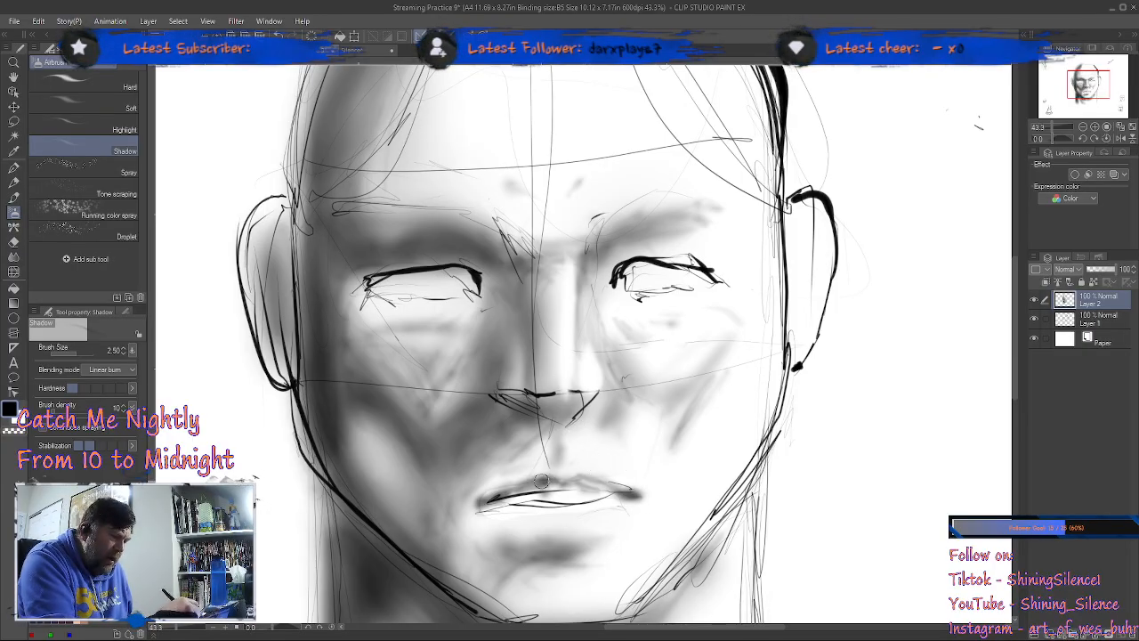
pyautogui.moveTo(545, 487)
pyautogui.mouseDown()
pyautogui.moveTo(626, 465)
pyautogui.moveTo(594, 485)
pyautogui.mouseUp()
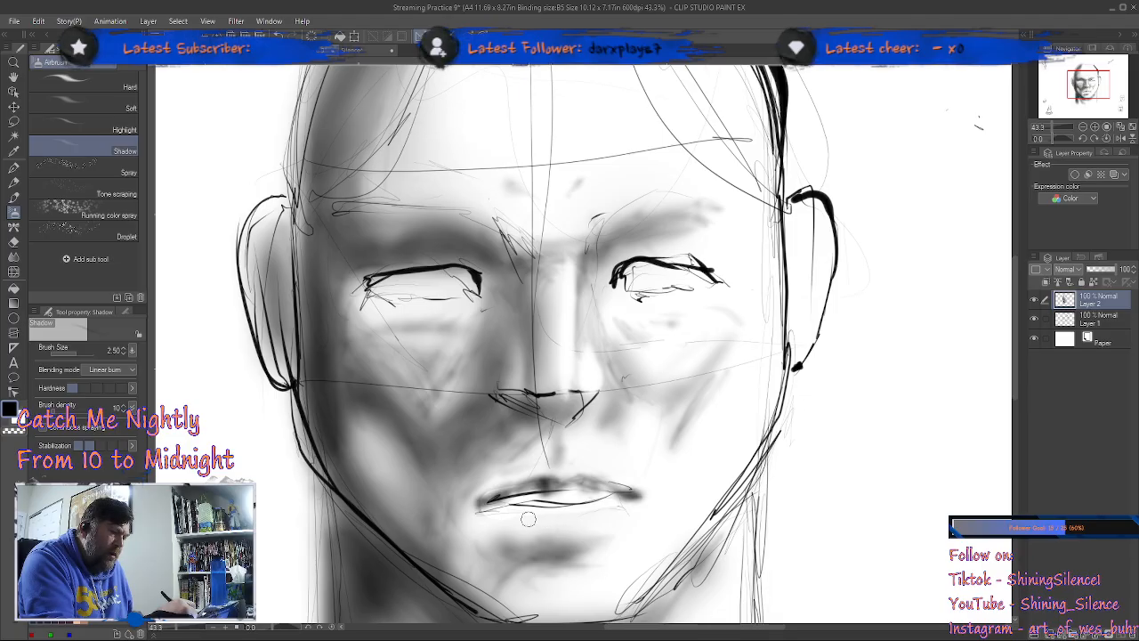
# Step: Darken the shadow beneath the lower lip, extend both mouth corners and deepen the parting between the lips
pyautogui.moveTo(544, 533)
pyautogui.mouseDown()
pyautogui.moveTo(599, 539)
pyautogui.moveTo(590, 544)
pyautogui.moveTo(654, 496)
pyautogui.mouseUp()
pyautogui.moveTo(480, 503)
pyautogui.mouseDown()
pyautogui.moveTo(467, 508)
pyautogui.moveTo(521, 497)
pyautogui.moveTo(469, 512)
pyautogui.moveTo(539, 491)
pyautogui.moveTo(472, 509)
pyautogui.moveTo(527, 490)
pyautogui.mouseUp()
pyautogui.moveTo(646, 495); pyautogui.dragTo(666, 492)
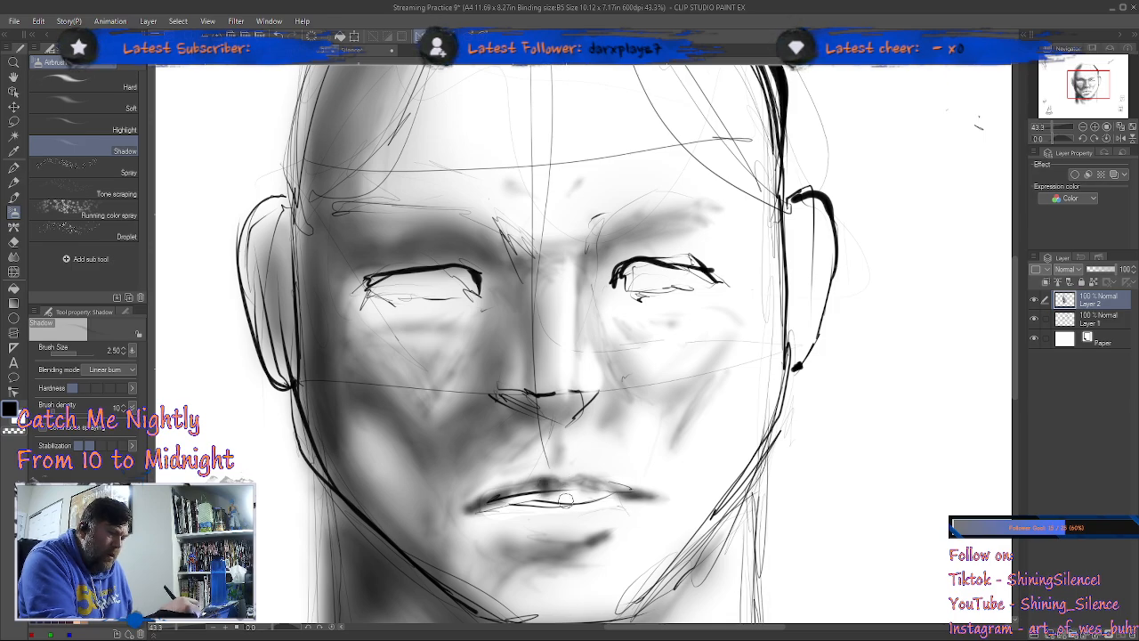
pyautogui.moveTo(504, 499); pyautogui.dragTo(605, 489)
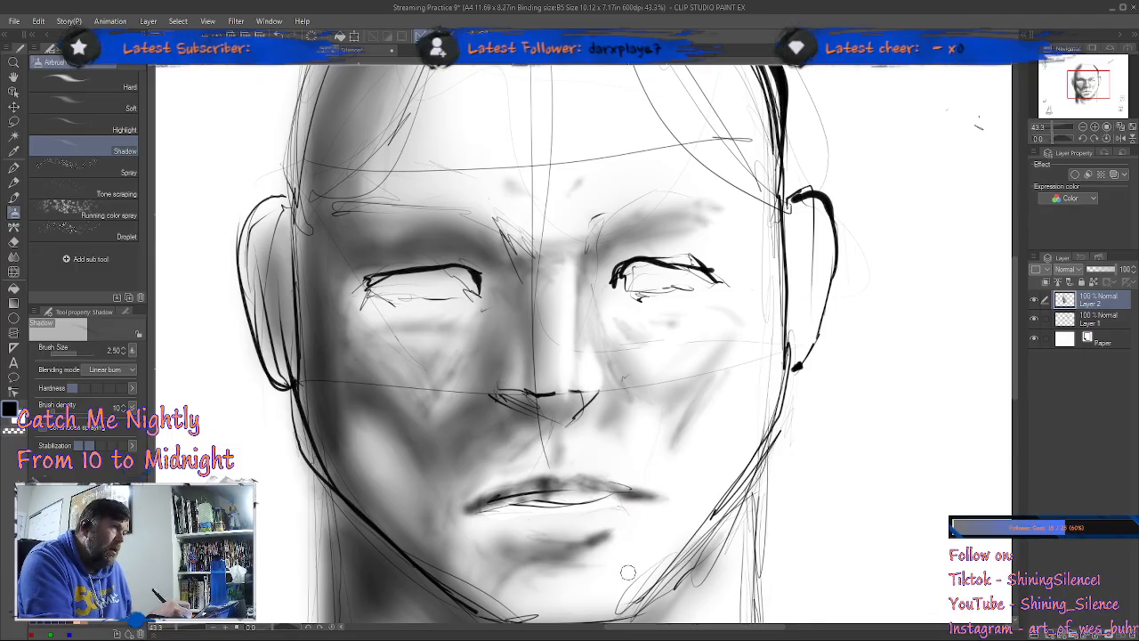
pyautogui.moveTo(583, 491); pyautogui.dragTo(631, 497)
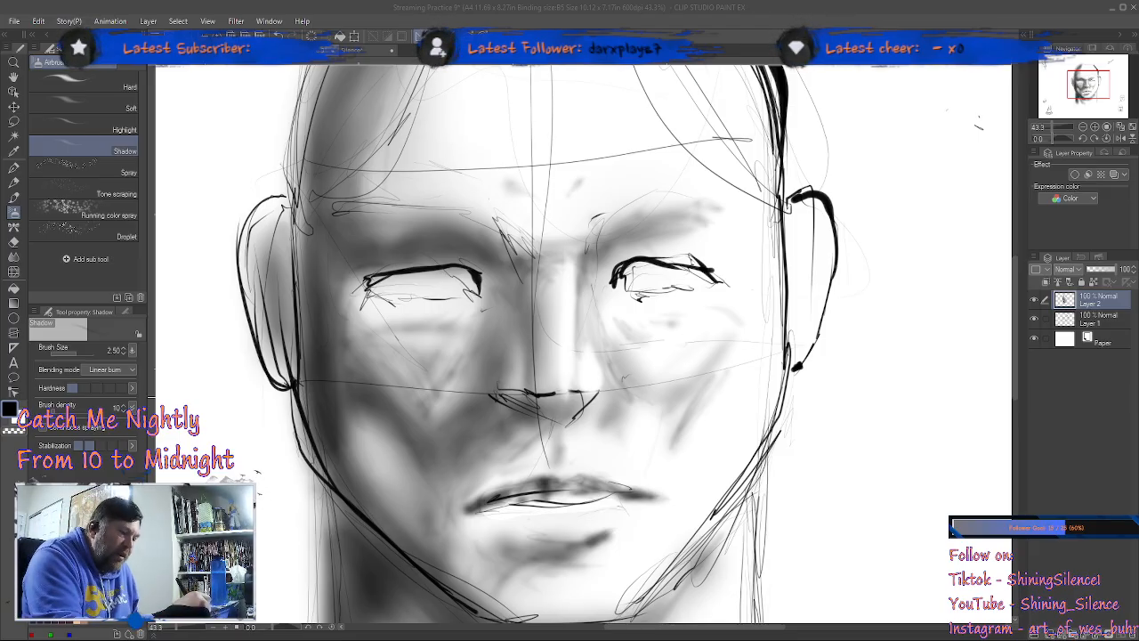
# Step: Airbrush darker shadows into the nostrils, under the nose, down the philtrum and over the upper lip
pyautogui.click(606, 416)
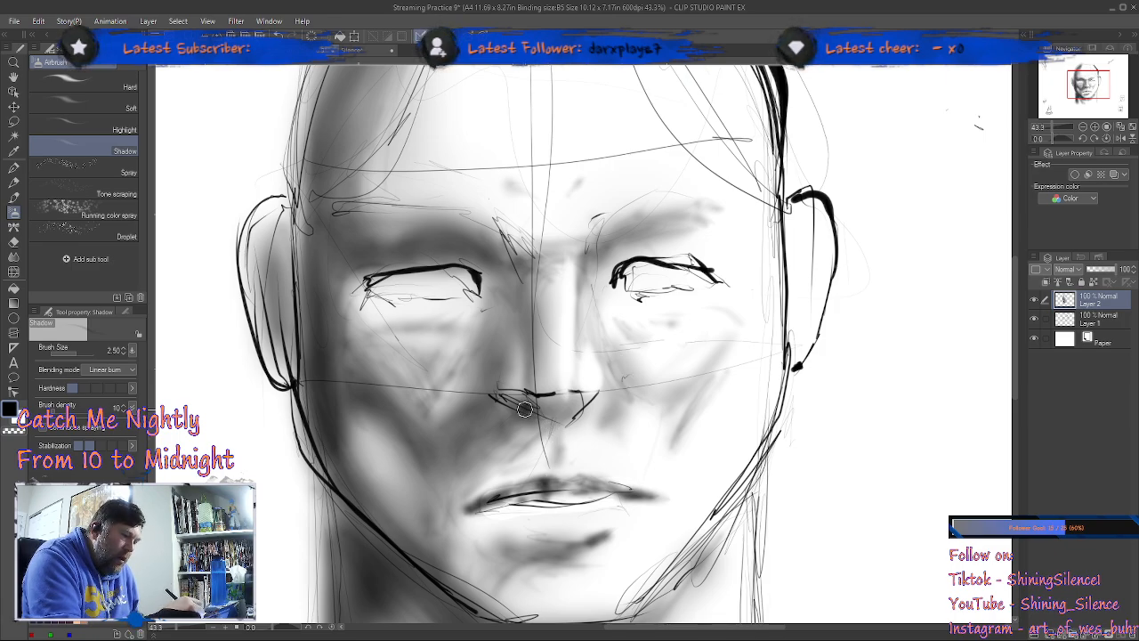
pyautogui.moveTo(576, 405)
pyautogui.mouseDown()
pyautogui.moveTo(596, 392)
pyautogui.moveTo(581, 416)
pyautogui.moveTo(608, 396)
pyautogui.mouseUp()
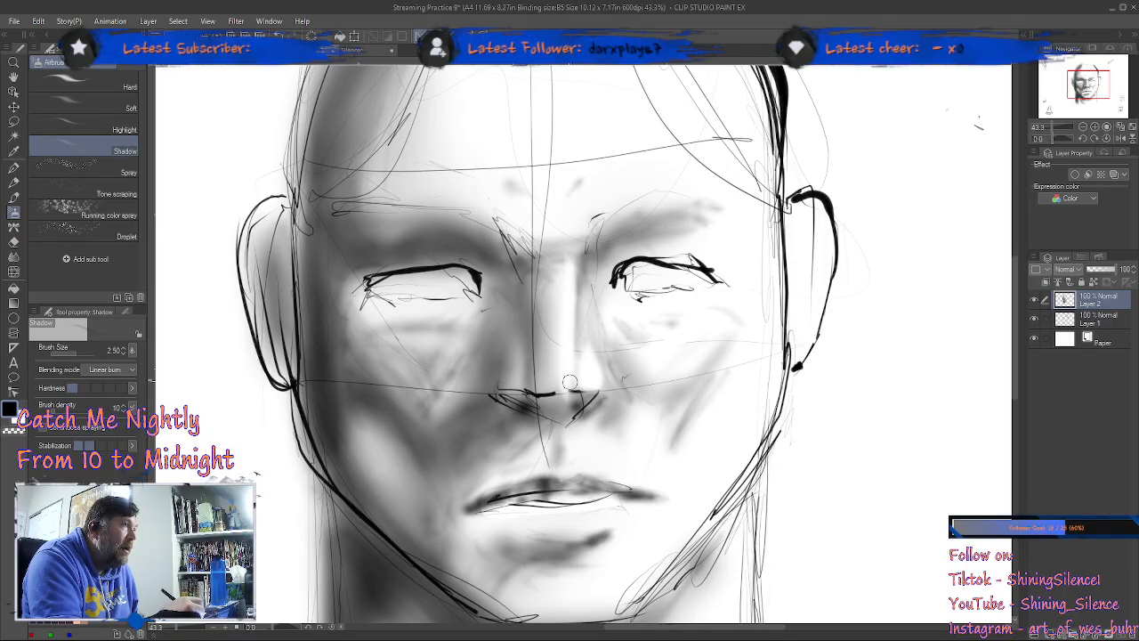
pyautogui.moveTo(514, 393)
pyautogui.mouseDown()
pyautogui.moveTo(532, 432)
pyautogui.moveTo(557, 417)
pyautogui.moveTo(518, 421)
pyautogui.moveTo(524, 396)
pyautogui.moveTo(508, 418)
pyautogui.moveTo(518, 418)
pyautogui.moveTo(515, 393)
pyautogui.moveTo(545, 381)
pyautogui.moveTo(512, 396)
pyautogui.moveTo(553, 399)
pyautogui.moveTo(536, 394)
pyautogui.moveTo(595, 382)
pyautogui.moveTo(567, 399)
pyautogui.moveTo(548, 424)
pyautogui.mouseUp()
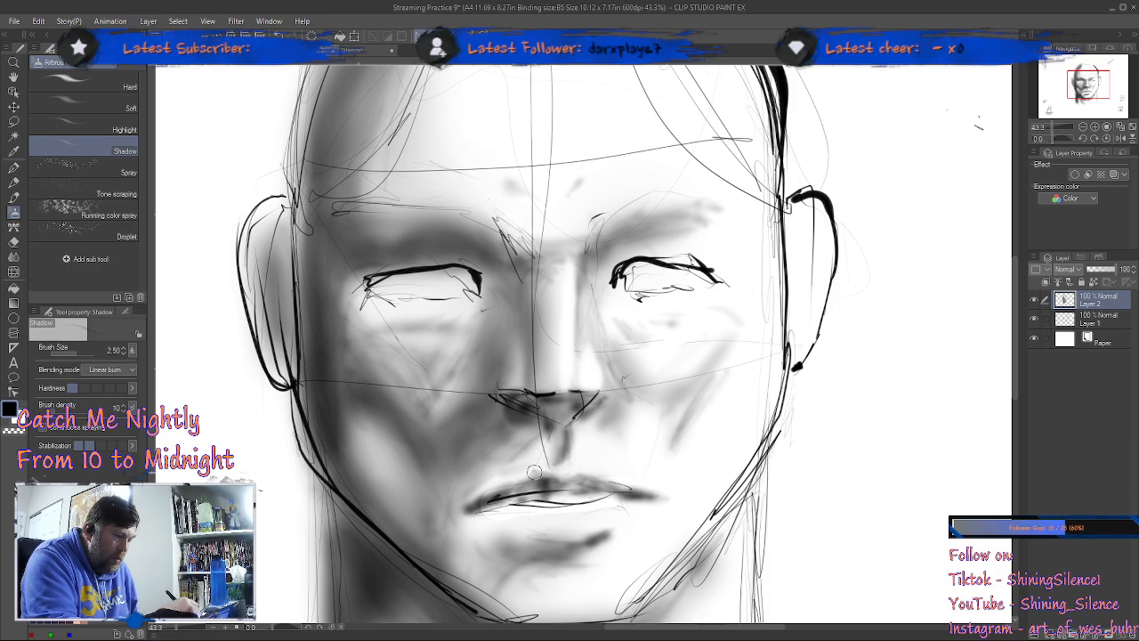
pyautogui.moveTo(545, 476)
pyautogui.mouseDown()
pyautogui.moveTo(487, 500)
pyautogui.moveTo(549, 468)
pyautogui.moveTo(526, 480)
pyautogui.moveTo(607, 470)
pyautogui.moveTo(563, 479)
pyautogui.moveTo(601, 472)
pyautogui.moveTo(639, 493)
pyautogui.moveTo(583, 475)
pyautogui.moveTo(538, 481)
pyautogui.moveTo(544, 489)
pyautogui.moveTo(528, 491)
pyautogui.moveTo(588, 484)
pyautogui.moveTo(541, 482)
pyautogui.moveTo(528, 497)
pyautogui.moveTo(626, 498)
pyautogui.mouseUp()
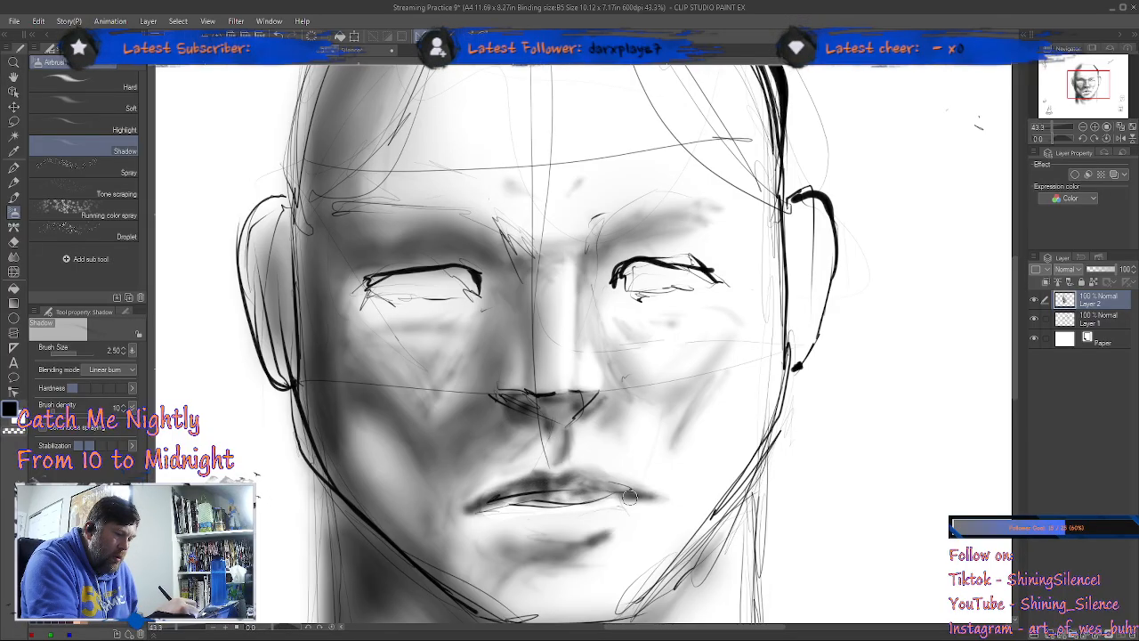
# Step: Erase the sketched mouth lines on Layer 1 with the Hard eraser
pyautogui.click(1087, 322)
pyautogui.press('e')
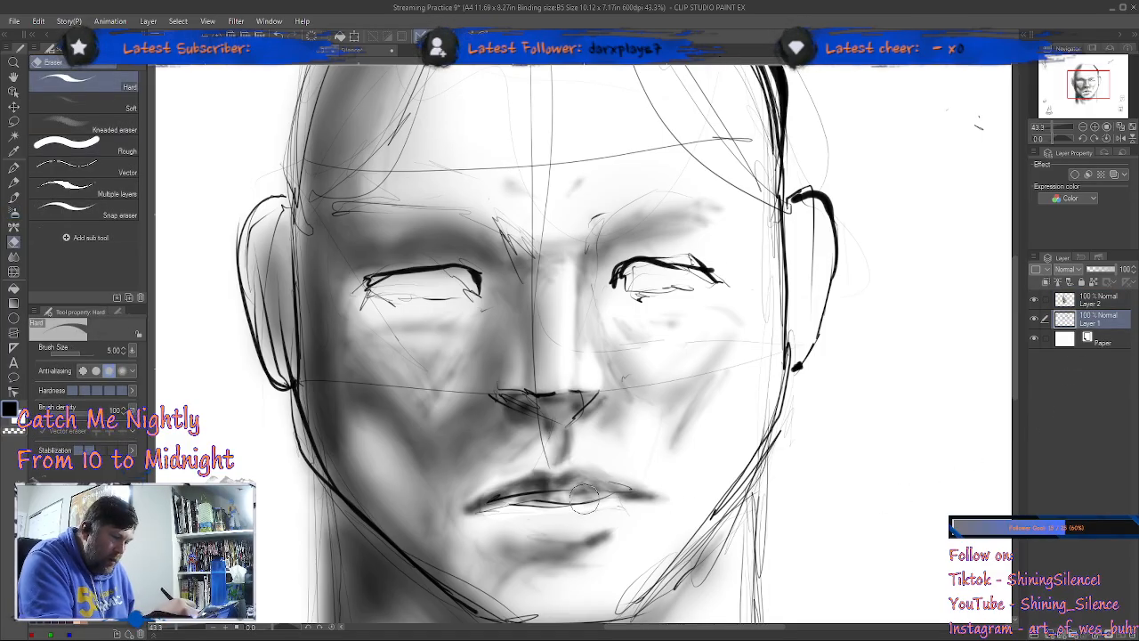
pyautogui.moveTo(524, 504)
pyautogui.mouseDown()
pyautogui.moveTo(607, 497)
pyautogui.moveTo(498, 502)
pyautogui.mouseUp()
# Step: Draw a dark, broken parting line between the lips from corner to corner on Layer 1 with the Mechanical pencil
pyautogui.press('b')
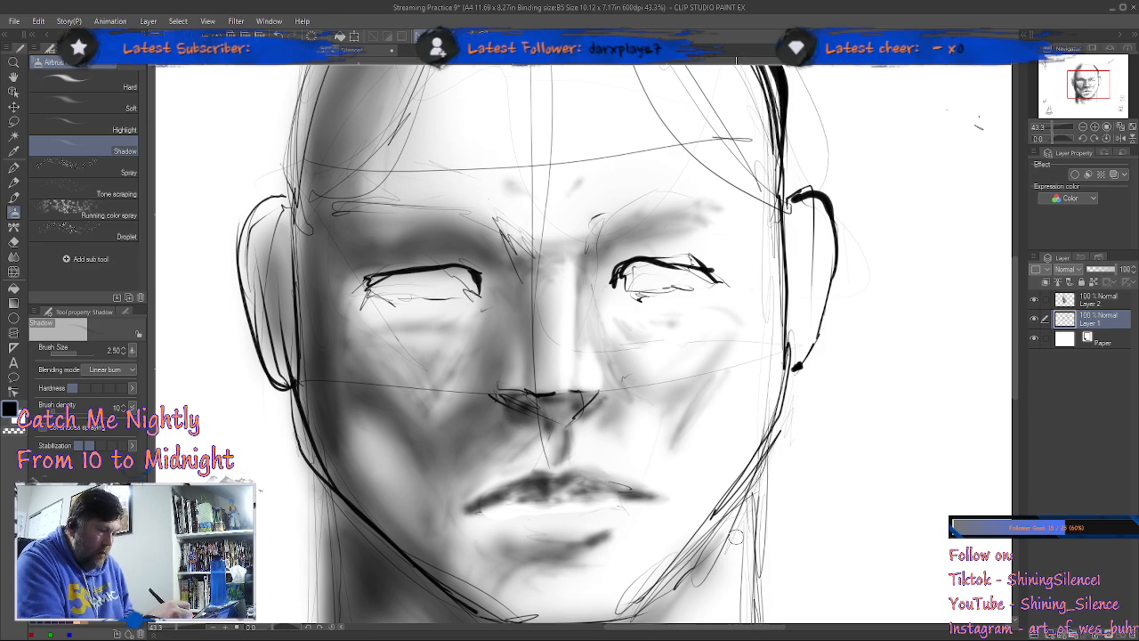
pyautogui.press('p')
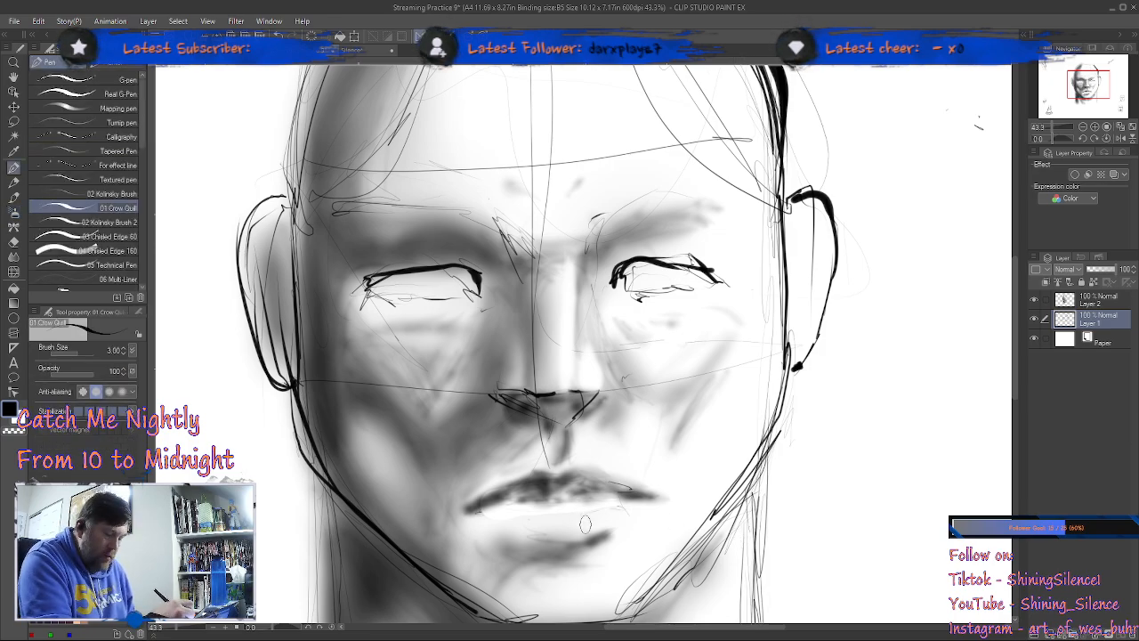
pyautogui.press('p')
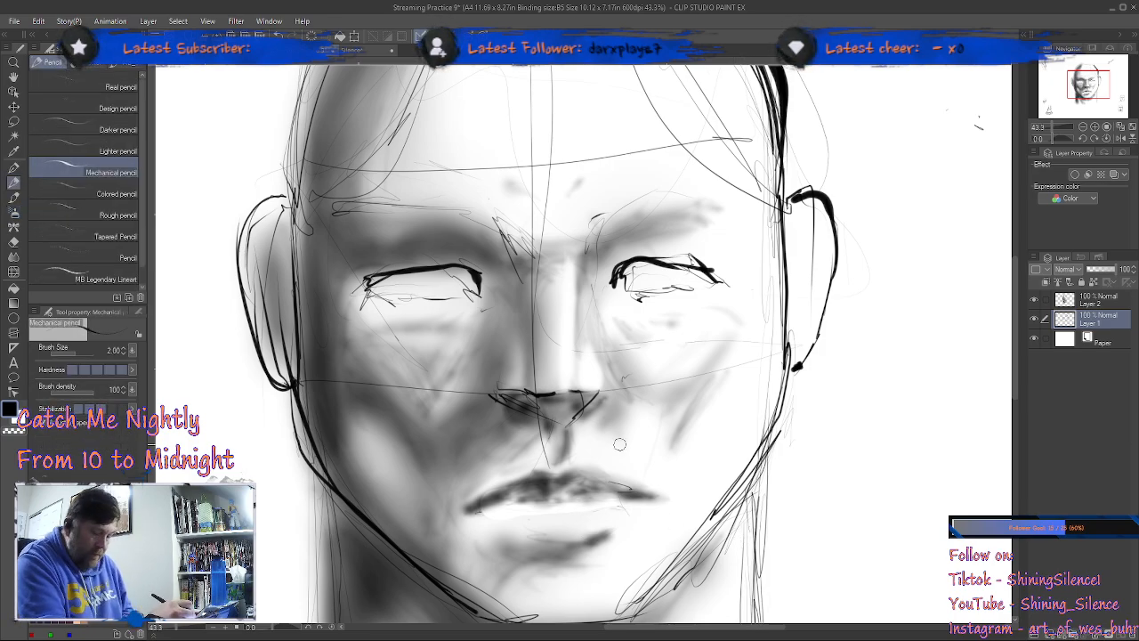
pyautogui.moveTo(633, 531); pyautogui.dragTo(752, 373)
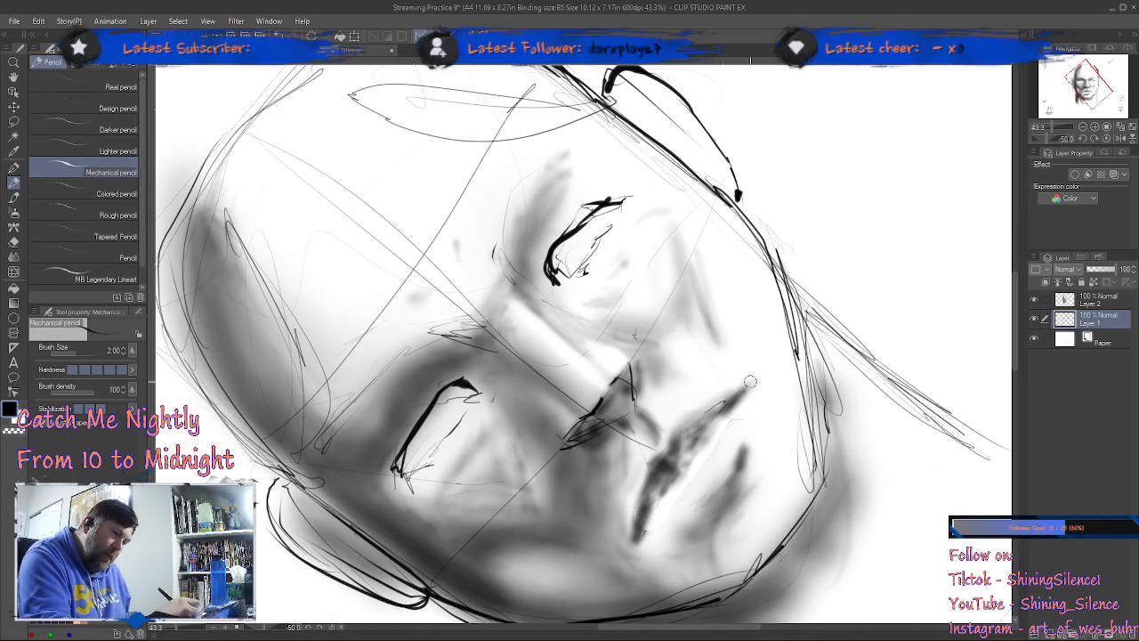
pyautogui.moveTo(745, 392); pyautogui.dragTo(731, 410)
pyautogui.moveTo(641, 538); pyautogui.dragTo(651, 519)
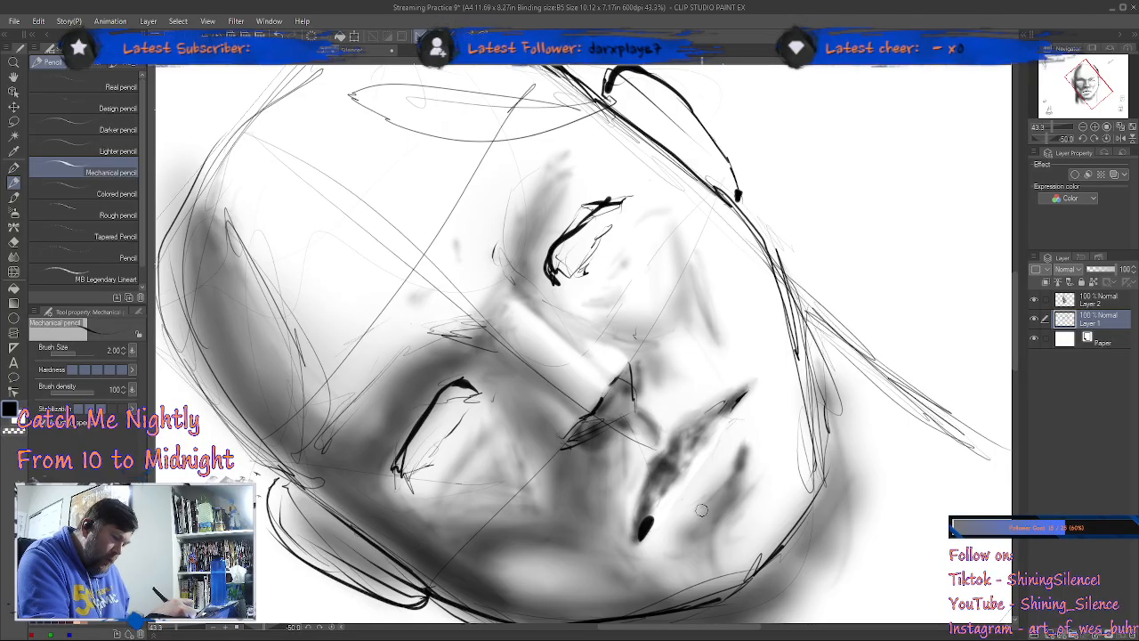
pyautogui.moveTo(642, 534); pyautogui.dragTo(659, 521)
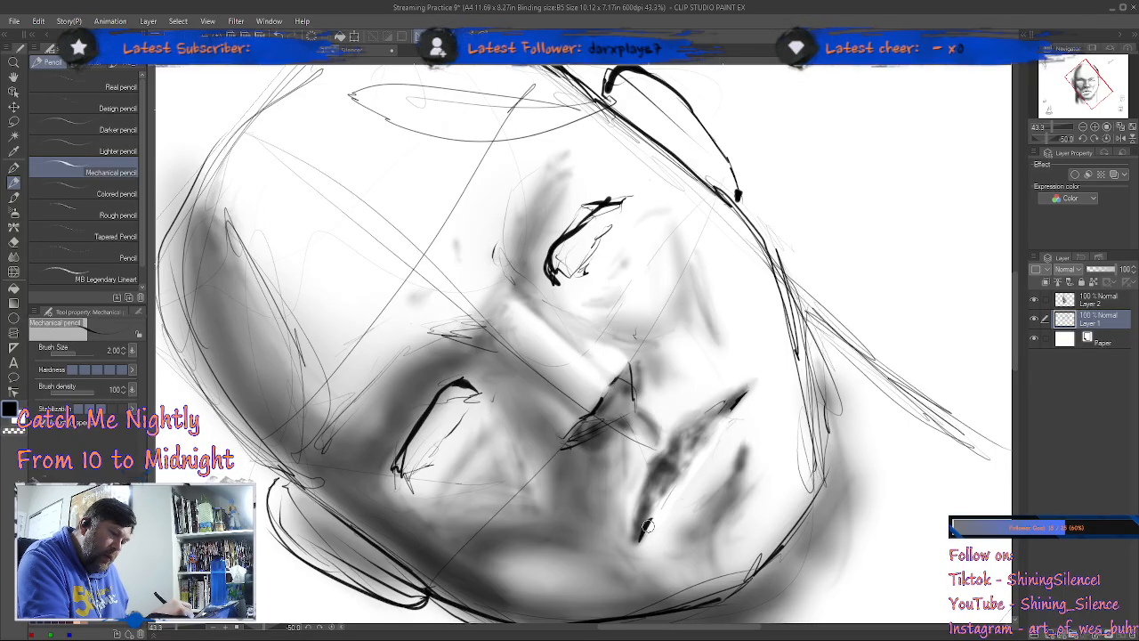
pyautogui.moveTo(647, 528); pyautogui.dragTo(680, 474)
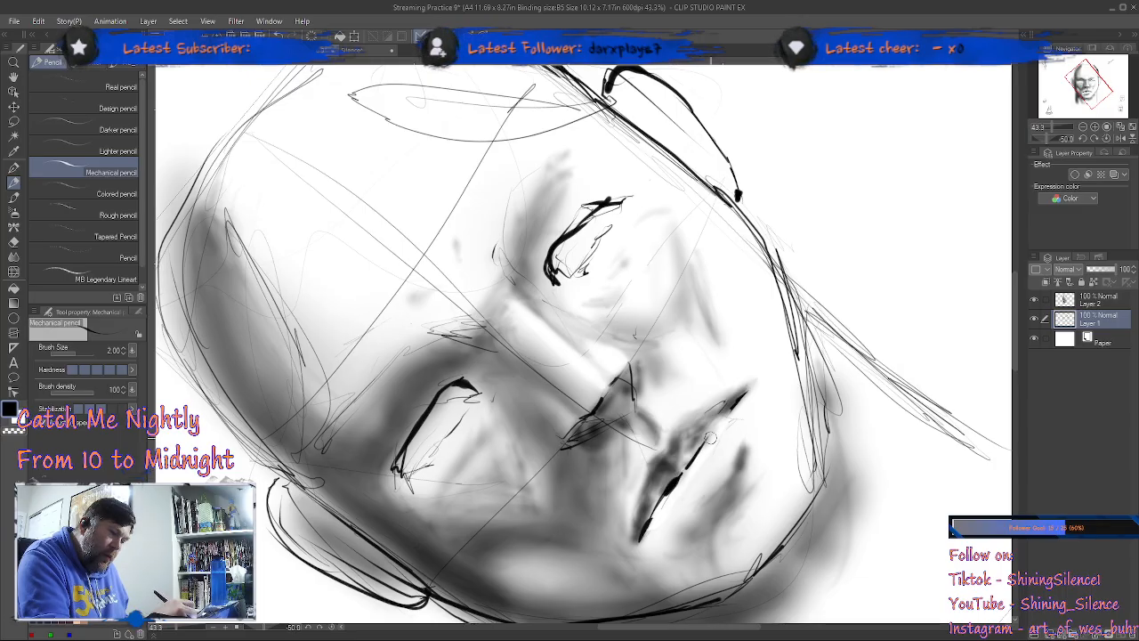
pyautogui.moveTo(700, 448)
pyautogui.mouseDown()
pyautogui.moveTo(750, 387)
pyautogui.moveTo(707, 436)
pyautogui.mouseUp()
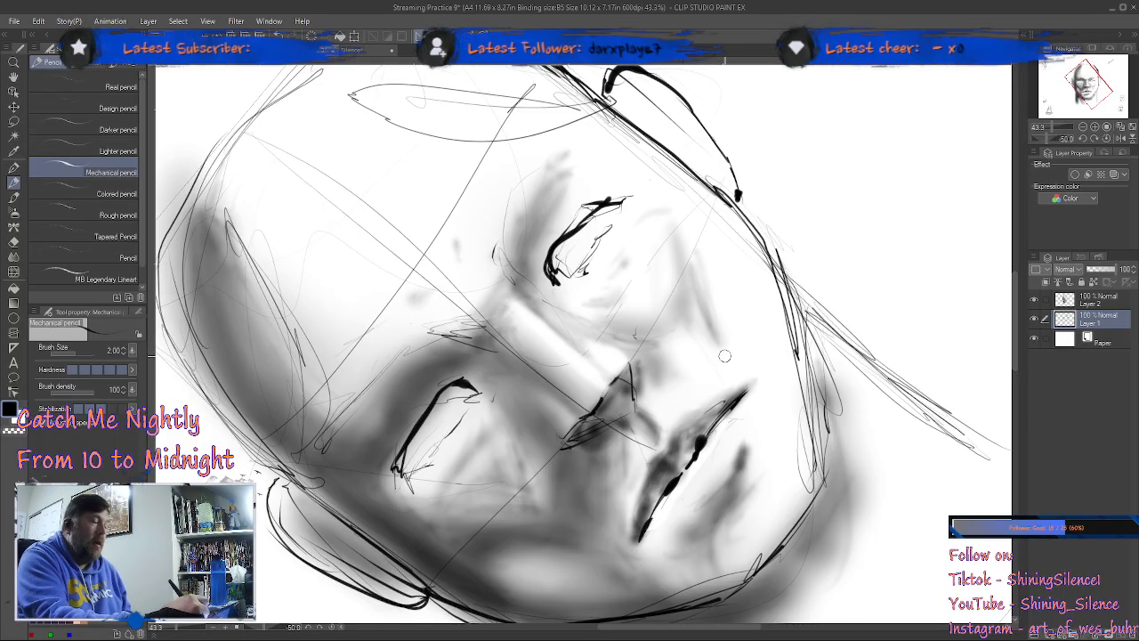
# Step: Return the canvas to upright and darken the nostrils with the Mechanical pencil
pyautogui.press('^')
pyautogui.press('^')
pyautogui.press('^')
pyautogui.press('^')
pyautogui.press('^')
pyautogui.press('^')
pyautogui.press('^')
pyautogui.press('^')
pyautogui.press('^')
pyautogui.press('^')
pyautogui.press('^')
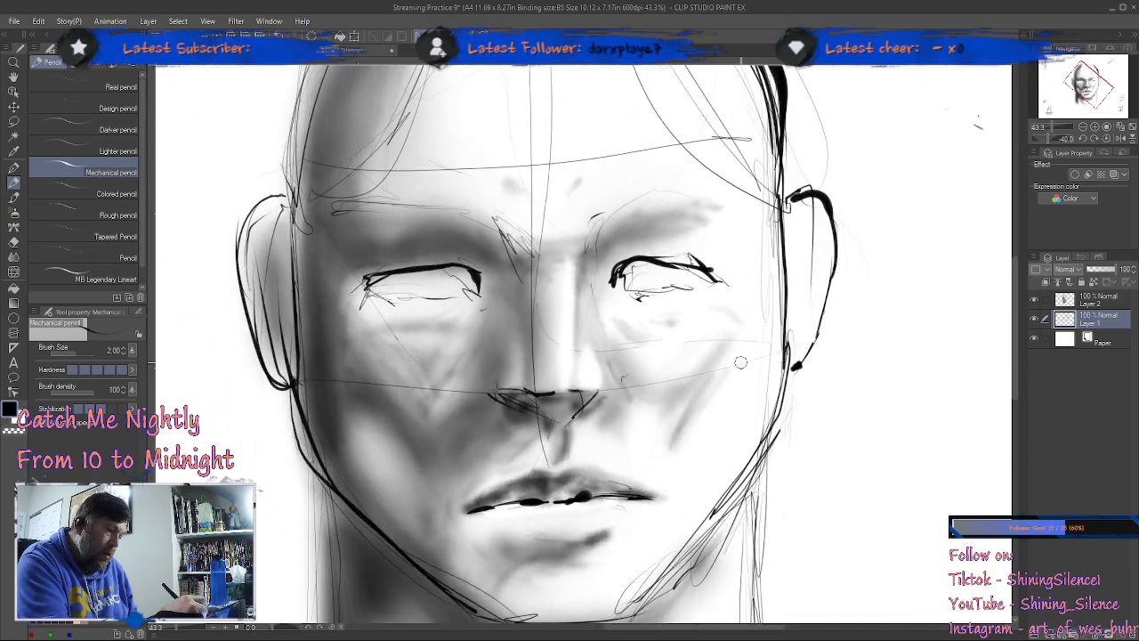
pyautogui.press('^')
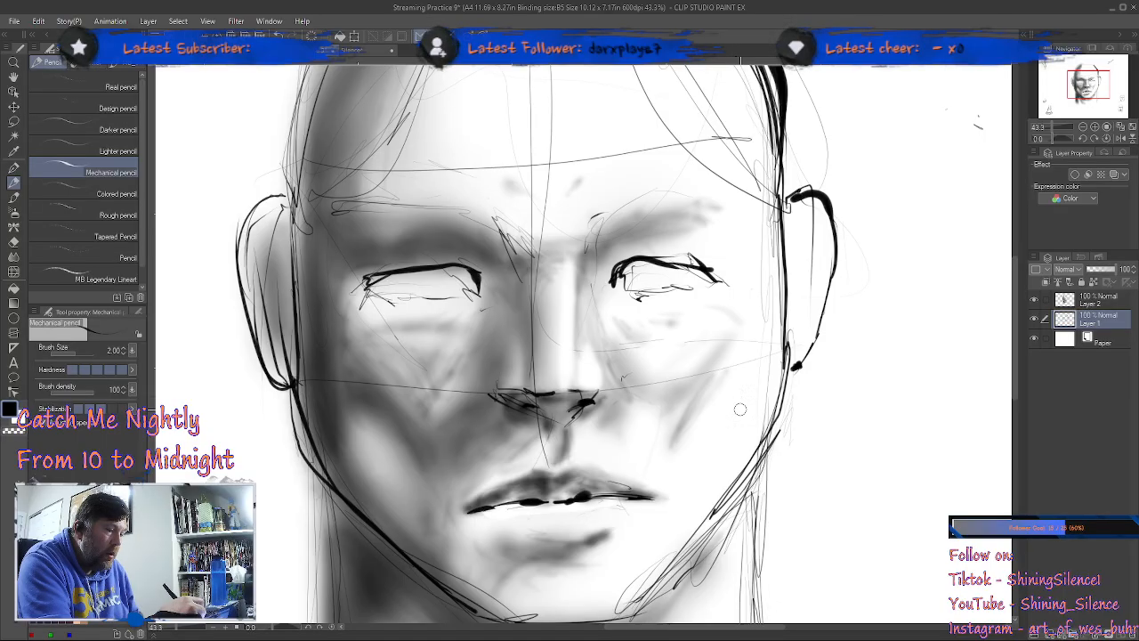
# Step: On Layer 2, airbrush deeper shadows beside the nose bridge, down the nose's shaded side and along its underside with the Shadow airbrush
pyautogui.press('b')
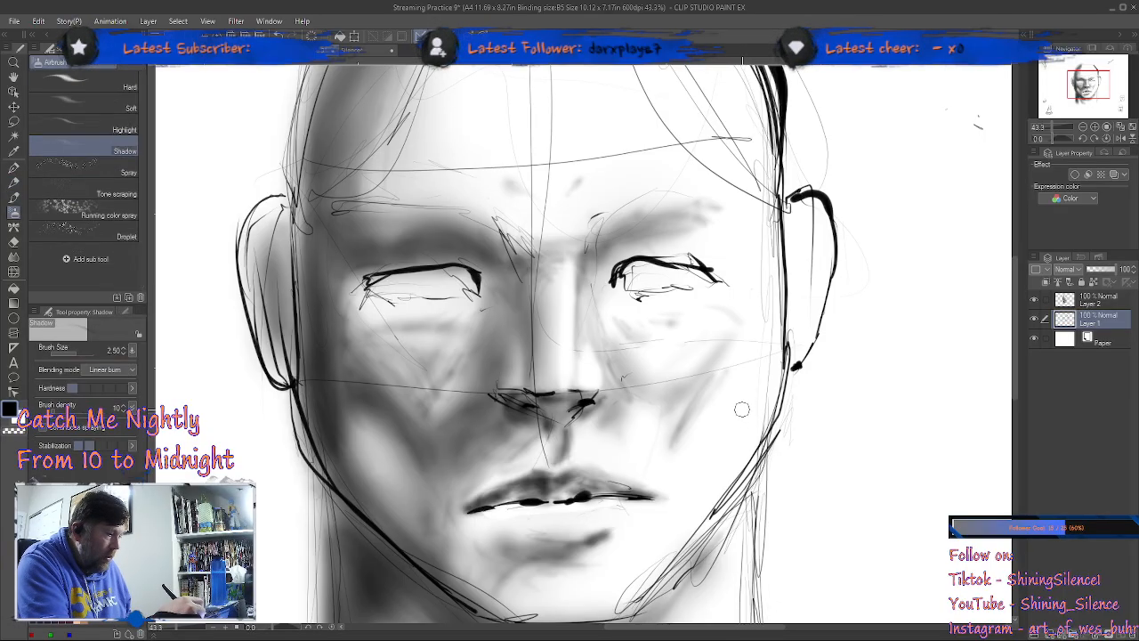
pyautogui.click(1116, 305)
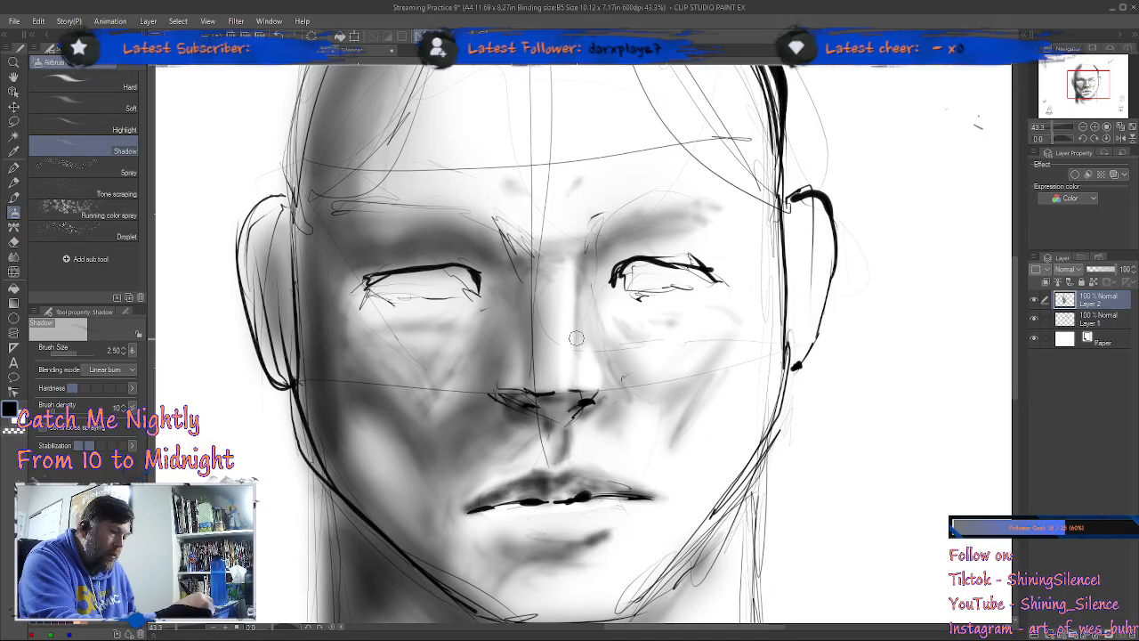
pyautogui.moveTo(581, 272)
pyautogui.mouseDown()
pyautogui.moveTo(579, 338)
pyautogui.moveTo(598, 258)
pyautogui.moveTo(655, 218)
pyautogui.mouseUp()
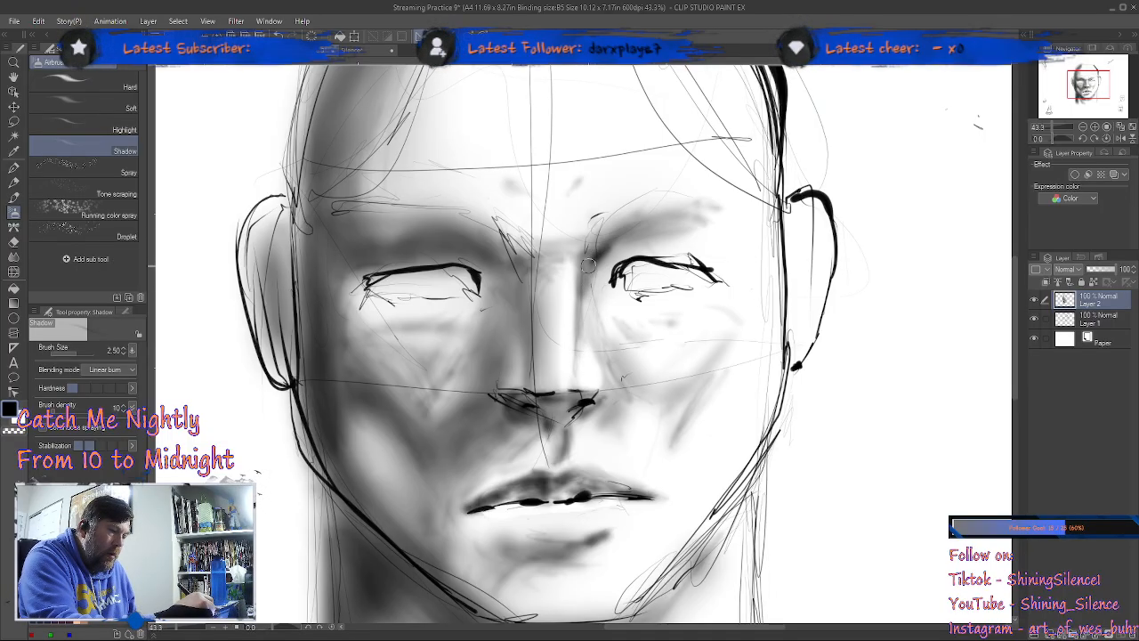
pyautogui.moveTo(469, 250)
pyautogui.mouseDown()
pyautogui.moveTo(504, 274)
pyautogui.moveTo(484, 254)
pyautogui.moveTo(517, 322)
pyautogui.mouseUp()
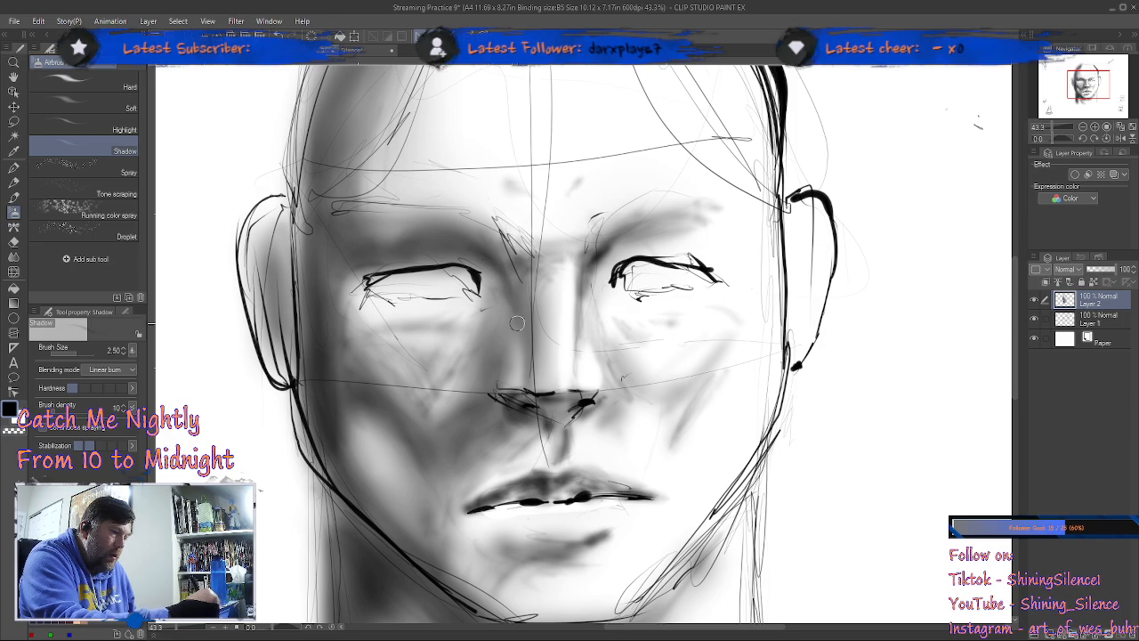
pyautogui.moveTo(509, 266)
pyautogui.mouseDown()
pyautogui.moveTo(533, 342)
pyautogui.moveTo(501, 379)
pyautogui.mouseUp()
pyautogui.moveTo(514, 324); pyautogui.dragTo(491, 395)
pyautogui.moveTo(502, 353); pyautogui.dragTo(494, 411)
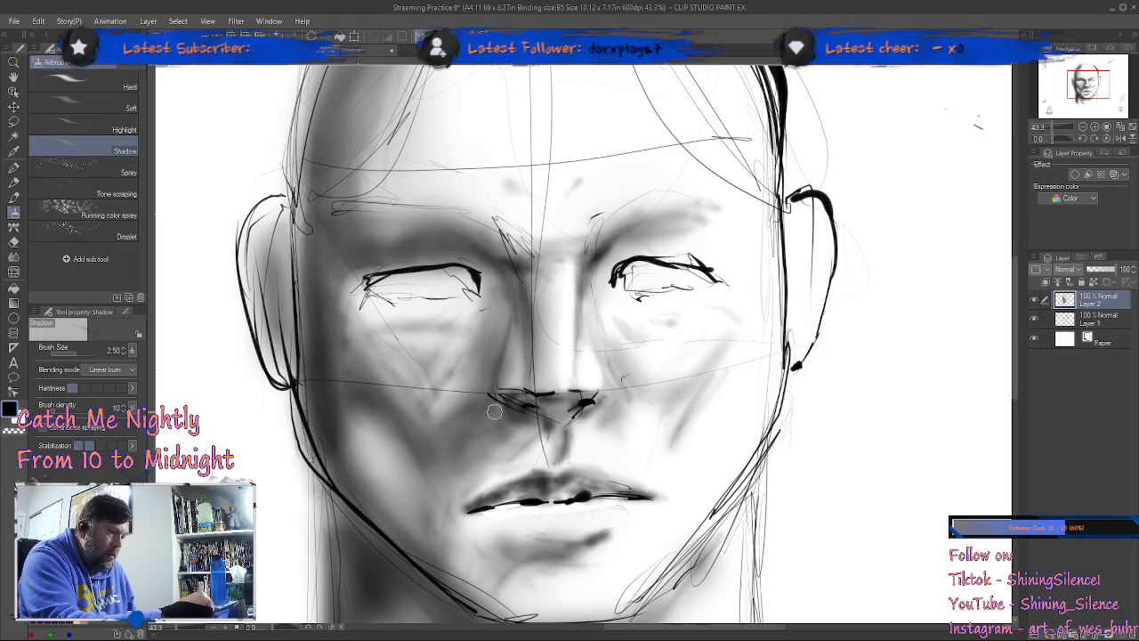
pyautogui.moveTo(495, 345)
pyautogui.mouseDown()
pyautogui.moveTo(486, 410)
pyautogui.moveTo(503, 267)
pyautogui.moveTo(503, 343)
pyautogui.moveTo(527, 284)
pyautogui.mouseUp()
pyautogui.moveTo(497, 372); pyautogui.dragTo(521, 331)
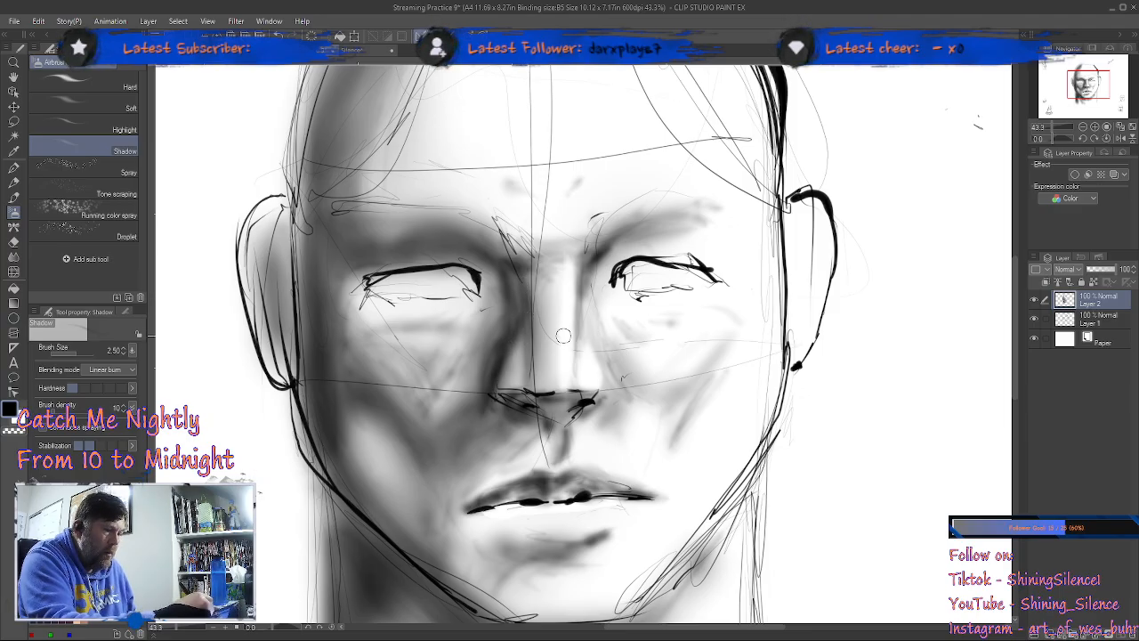
pyautogui.moveTo(517, 339); pyautogui.dragTo(493, 381)
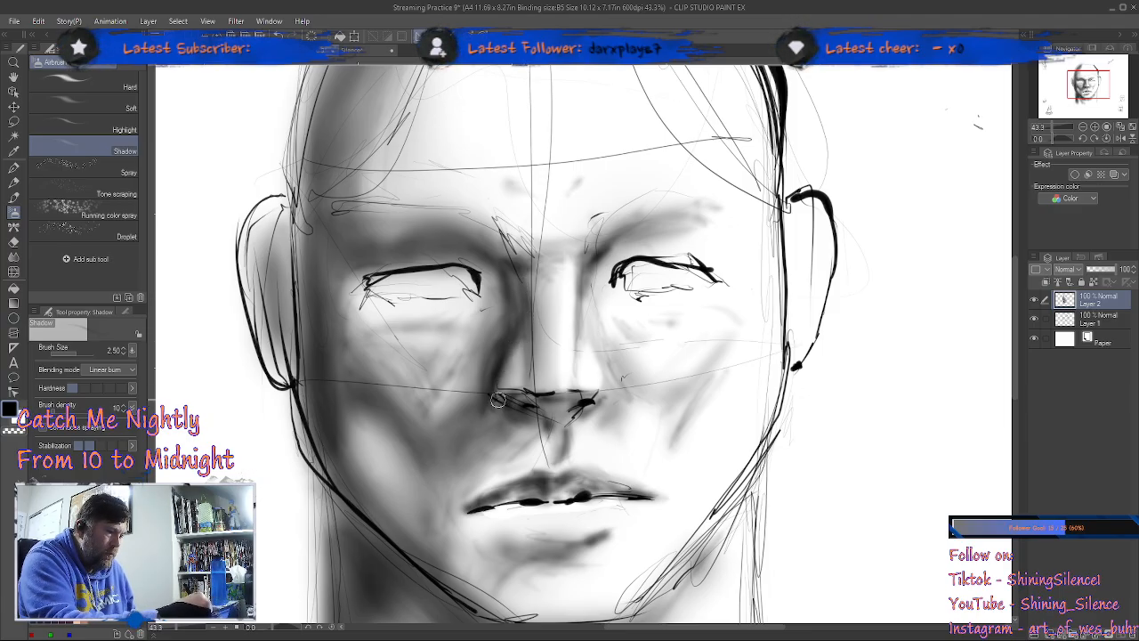
pyautogui.moveTo(503, 403)
pyautogui.mouseDown()
pyautogui.moveTo(540, 416)
pyautogui.moveTo(497, 408)
pyautogui.moveTo(515, 424)
pyautogui.moveTo(495, 406)
pyautogui.moveTo(531, 384)
pyautogui.moveTo(505, 402)
pyautogui.moveTo(574, 404)
pyautogui.moveTo(532, 401)
pyautogui.moveTo(572, 409)
pyautogui.moveTo(546, 421)
pyautogui.moveTo(514, 409)
pyautogui.moveTo(558, 426)
pyautogui.moveTo(575, 419)
pyautogui.moveTo(525, 409)
pyautogui.moveTo(573, 407)
pyautogui.mouseUp()
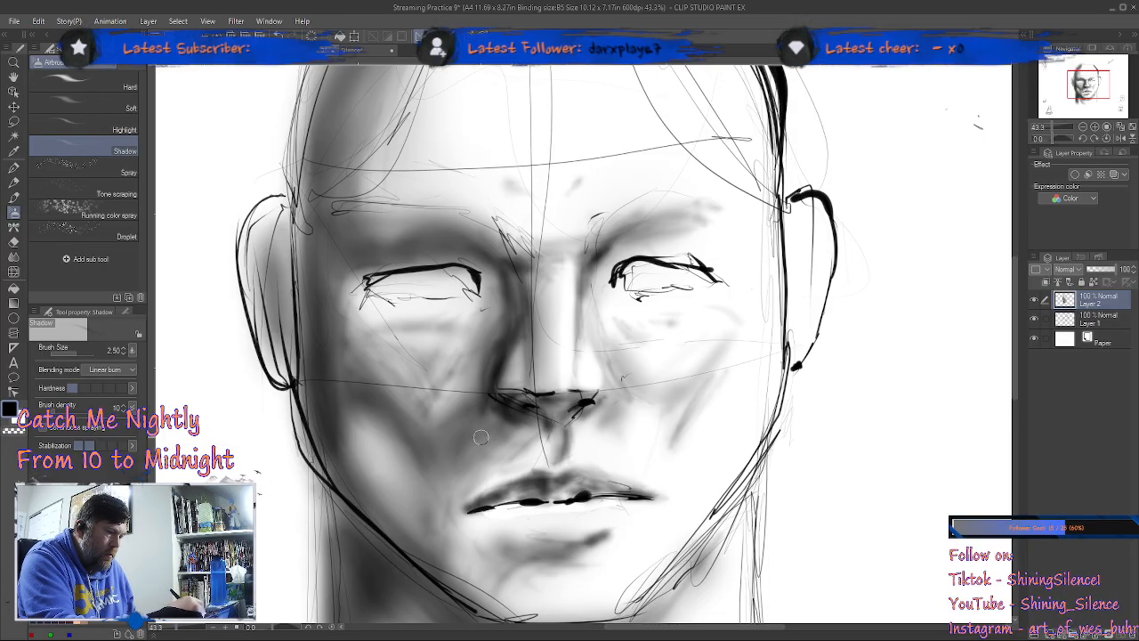
# Step: Darken the shaded cheek, from below the eye through the smile line to the jaw, with the Shadow airbrush
pyautogui.moveTo(359, 357)
pyautogui.mouseDown()
pyautogui.moveTo(382, 374)
pyautogui.moveTo(388, 394)
pyautogui.moveTo(436, 408)
pyautogui.moveTo(391, 390)
pyautogui.moveTo(419, 404)
pyautogui.moveTo(491, 383)
pyautogui.moveTo(456, 415)
pyautogui.moveTo(500, 353)
pyautogui.moveTo(433, 416)
pyautogui.mouseUp()
pyautogui.moveTo(370, 308); pyautogui.dragTo(409, 320)
pyautogui.moveTo(481, 264)
pyautogui.mouseDown()
pyautogui.moveTo(444, 257)
pyautogui.moveTo(508, 318)
pyautogui.moveTo(483, 270)
pyautogui.moveTo(507, 309)
pyautogui.moveTo(504, 291)
pyautogui.moveTo(448, 256)
pyautogui.moveTo(329, 284)
pyautogui.moveTo(346, 238)
pyautogui.moveTo(353, 257)
pyautogui.moveTo(343, 263)
pyautogui.moveTo(320, 166)
pyautogui.moveTo(302, 308)
pyautogui.moveTo(304, 161)
pyautogui.moveTo(313, 363)
pyautogui.moveTo(298, 194)
pyautogui.moveTo(299, 351)
pyautogui.moveTo(313, 432)
pyautogui.moveTo(355, 510)
pyautogui.moveTo(307, 424)
pyautogui.moveTo(406, 546)
pyautogui.moveTo(353, 493)
pyautogui.moveTo(316, 391)
pyautogui.moveTo(363, 492)
pyautogui.moveTo(434, 559)
pyautogui.moveTo(379, 502)
pyautogui.moveTo(435, 558)
pyautogui.moveTo(427, 485)
pyautogui.moveTo(442, 564)
pyautogui.moveTo(383, 398)
pyautogui.moveTo(450, 571)
pyautogui.mouseUp()
pyautogui.moveTo(445, 489)
pyautogui.mouseDown()
pyautogui.moveTo(482, 386)
pyautogui.moveTo(442, 480)
pyautogui.moveTo(502, 436)
pyautogui.moveTo(444, 481)
pyautogui.moveTo(507, 437)
pyautogui.moveTo(539, 432)
pyautogui.moveTo(439, 477)
pyautogui.moveTo(479, 411)
pyautogui.moveTo(441, 436)
pyautogui.moveTo(498, 376)
pyautogui.moveTo(477, 415)
pyautogui.moveTo(531, 432)
pyautogui.moveTo(493, 435)
pyautogui.moveTo(433, 468)
pyautogui.moveTo(348, 382)
pyautogui.moveTo(408, 421)
pyautogui.moveTo(356, 366)
pyautogui.moveTo(388, 387)
pyautogui.moveTo(411, 450)
pyautogui.mouseUp()
pyautogui.moveTo(337, 369); pyautogui.dragTo(351, 482)
pyautogui.moveTo(392, 531)
pyautogui.mouseDown()
pyautogui.moveTo(336, 409)
pyautogui.moveTo(416, 539)
pyautogui.moveTo(343, 443)
pyautogui.moveTo(396, 515)
pyautogui.moveTo(342, 406)
pyautogui.moveTo(421, 536)
pyautogui.moveTo(377, 472)
pyautogui.mouseUp()
pyautogui.moveTo(352, 413)
pyautogui.mouseDown()
pyautogui.moveTo(424, 533)
pyautogui.moveTo(411, 500)
pyautogui.mouseUp()
pyautogui.moveTo(379, 407)
pyautogui.mouseDown()
pyautogui.moveTo(422, 495)
pyautogui.moveTo(436, 493)
pyautogui.mouseUp()
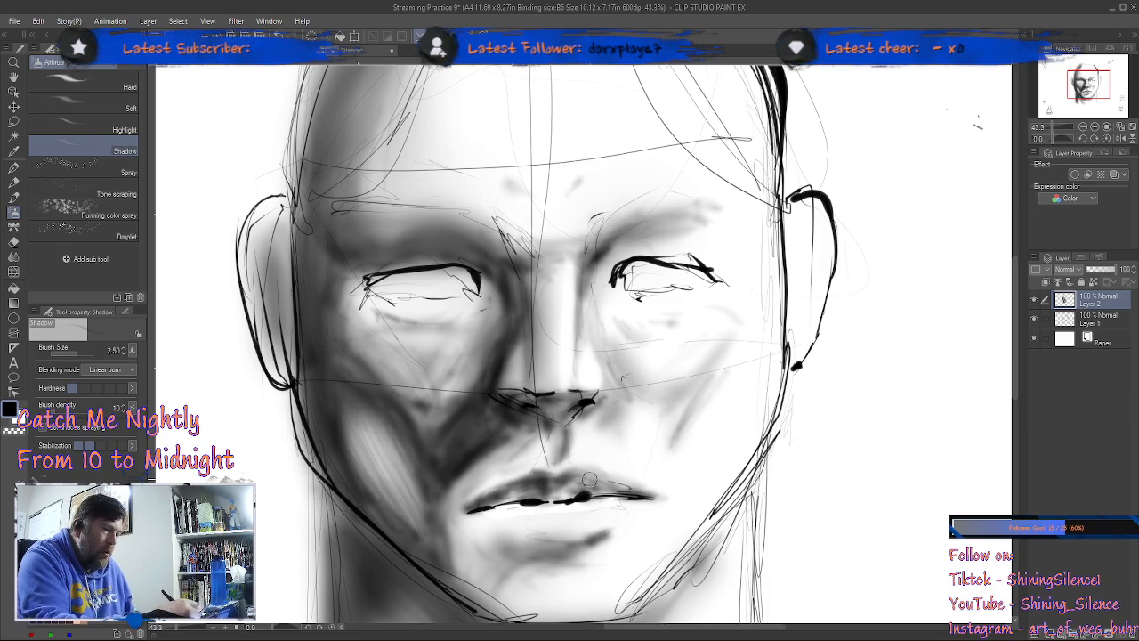
# Step: Airbrush darker shadows below the lower lip and beneath the shaded mouth corner
pyautogui.moveTo(603, 452); pyautogui.dragTo(625, 319)
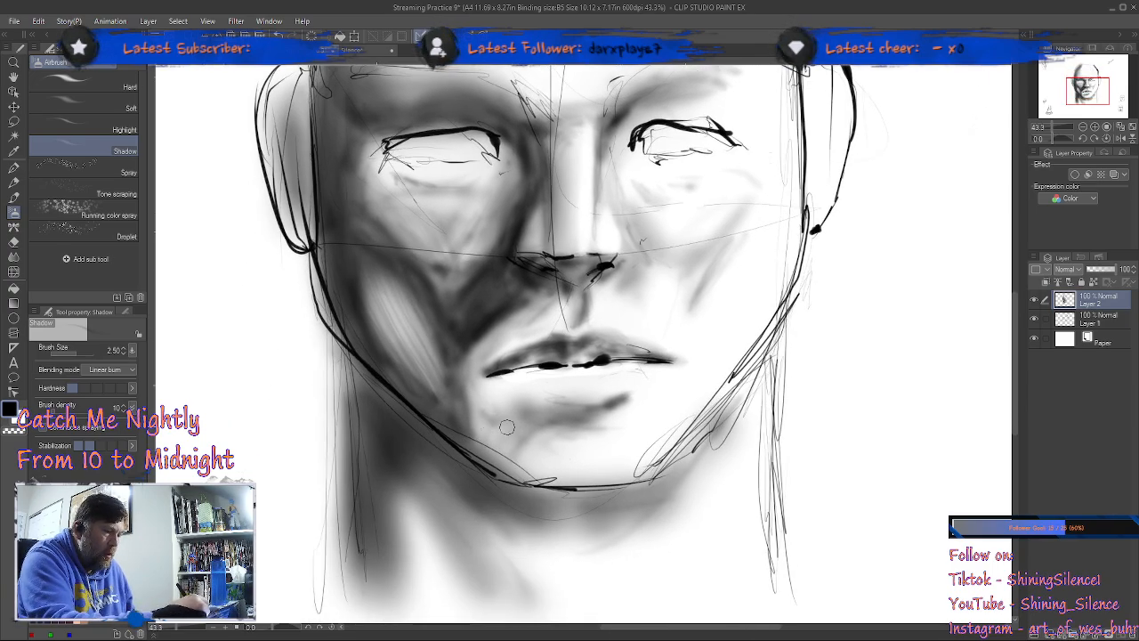
pyautogui.moveTo(465, 391)
pyautogui.mouseDown()
pyautogui.moveTo(508, 428)
pyautogui.moveTo(522, 430)
pyautogui.moveTo(483, 417)
pyautogui.moveTo(539, 422)
pyautogui.moveTo(498, 414)
pyautogui.moveTo(532, 419)
pyautogui.moveTo(513, 447)
pyautogui.moveTo(573, 418)
pyautogui.moveTo(533, 419)
pyautogui.moveTo(591, 413)
pyautogui.moveTo(546, 421)
pyautogui.moveTo(505, 401)
pyautogui.moveTo(586, 419)
pyautogui.mouseUp()
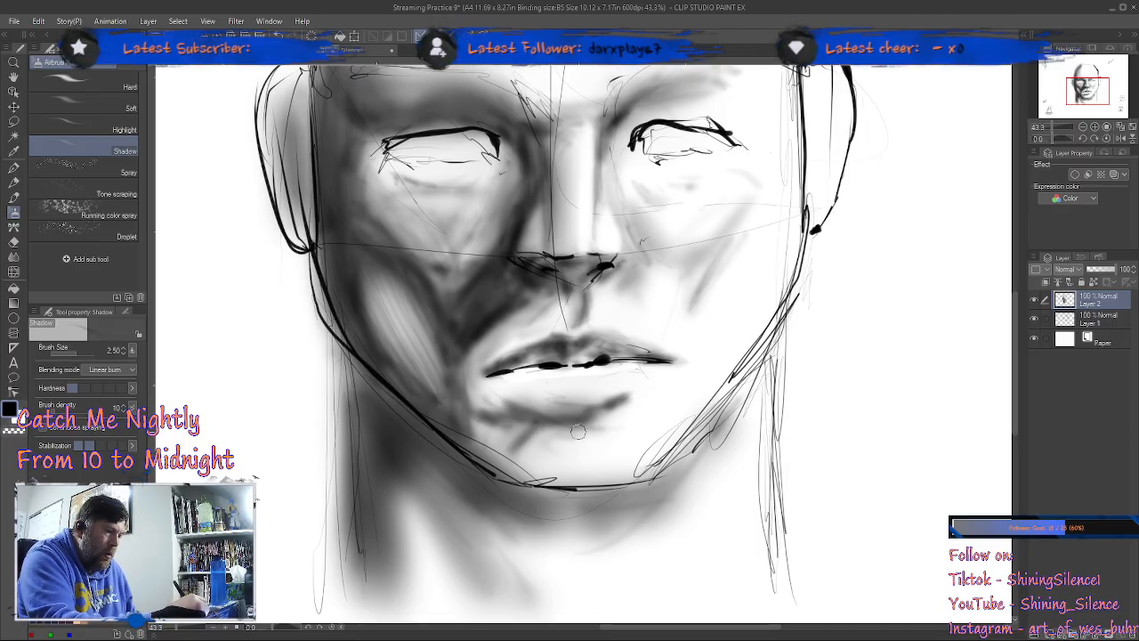
pyautogui.moveTo(496, 401)
pyautogui.mouseDown()
pyautogui.moveTo(580, 425)
pyautogui.moveTo(550, 413)
pyautogui.moveTo(669, 396)
pyautogui.moveTo(591, 416)
pyautogui.moveTo(604, 417)
pyautogui.moveTo(498, 398)
pyautogui.moveTo(562, 411)
pyautogui.moveTo(648, 390)
pyautogui.moveTo(615, 403)
pyautogui.moveTo(634, 407)
pyautogui.moveTo(675, 376)
pyautogui.moveTo(614, 423)
pyautogui.moveTo(547, 436)
pyautogui.moveTo(562, 426)
pyautogui.moveTo(515, 462)
pyautogui.moveTo(483, 451)
pyautogui.moveTo(471, 426)
pyautogui.moveTo(533, 422)
pyautogui.moveTo(454, 426)
pyautogui.moveTo(512, 427)
pyautogui.mouseUp()
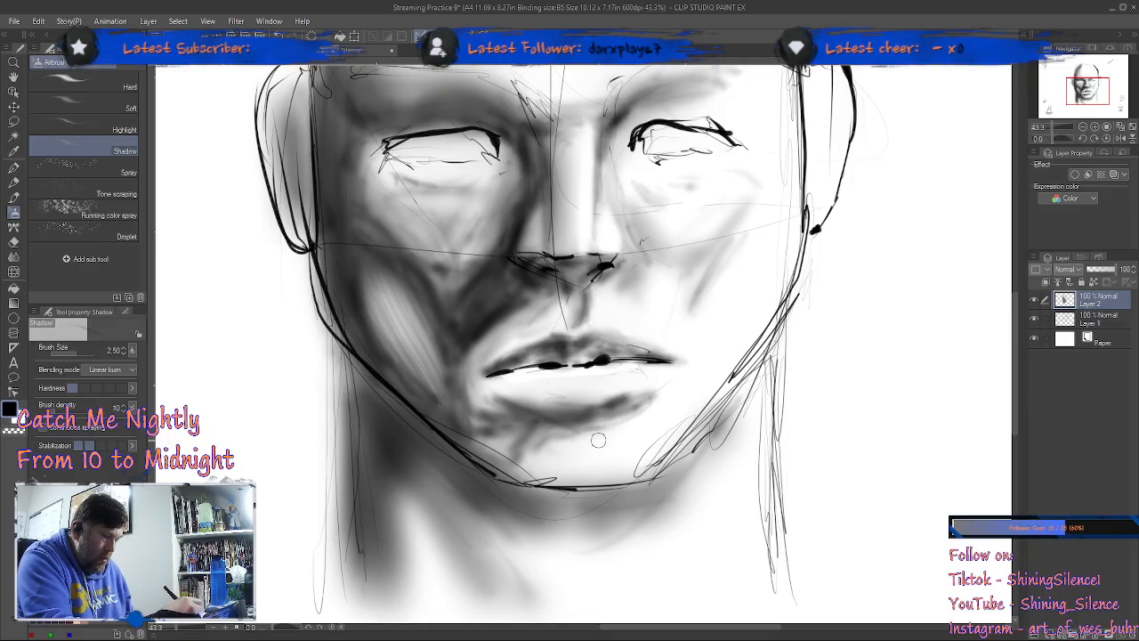
# Step: Smooth the shaded cheek, jaw and chin shadows with the Blend tool, setting its brush size to 7
pyautogui.press('j')
pyautogui.moveTo(393, 338)
pyautogui.mouseDown()
pyautogui.moveTo(365, 276)
pyautogui.moveTo(411, 341)
pyautogui.moveTo(370, 271)
pyautogui.moveTo(404, 290)
pyautogui.moveTo(437, 338)
pyautogui.moveTo(407, 340)
pyautogui.moveTo(449, 392)
pyautogui.moveTo(510, 418)
pyautogui.moveTo(500, 420)
pyautogui.moveTo(513, 430)
pyautogui.moveTo(478, 415)
pyautogui.moveTo(509, 442)
pyautogui.moveTo(468, 410)
pyautogui.moveTo(499, 437)
pyautogui.moveTo(464, 345)
pyautogui.moveTo(492, 408)
pyautogui.moveTo(514, 422)
pyautogui.moveTo(515, 443)
pyautogui.moveTo(500, 427)
pyautogui.moveTo(512, 456)
pyautogui.moveTo(485, 409)
pyautogui.moveTo(477, 419)
pyautogui.moveTo(457, 409)
pyautogui.moveTo(387, 303)
pyautogui.moveTo(433, 299)
pyautogui.moveTo(511, 237)
pyautogui.moveTo(520, 269)
pyautogui.moveTo(452, 287)
pyautogui.moveTo(479, 252)
pyautogui.moveTo(458, 234)
pyautogui.moveTo(408, 223)
pyautogui.moveTo(384, 196)
pyautogui.moveTo(437, 260)
pyautogui.moveTo(481, 237)
pyautogui.moveTo(492, 208)
pyautogui.moveTo(471, 294)
pyautogui.moveTo(491, 316)
pyautogui.moveTo(517, 305)
pyautogui.moveTo(485, 336)
pyautogui.moveTo(577, 301)
pyautogui.mouseUp()
pyautogui.press('[')
pyautogui.press('[')
pyautogui.press('[')
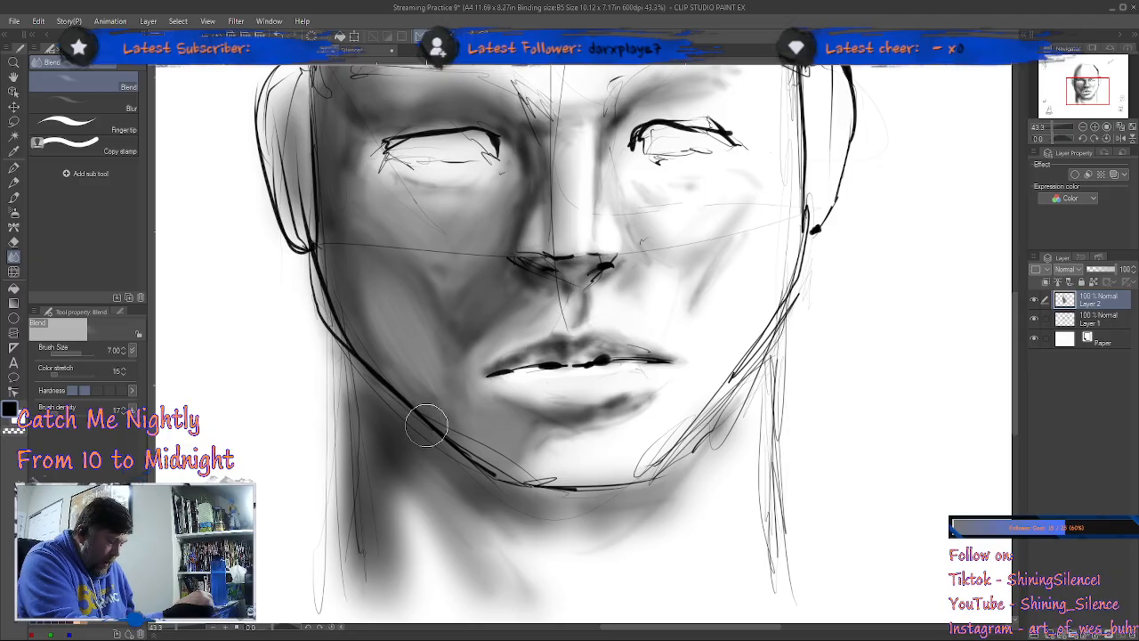
# Step: Airbrush a broad shadow on the neck along the jaw and under the chin with the Shadow airbrush at size 10
pyautogui.press('b')
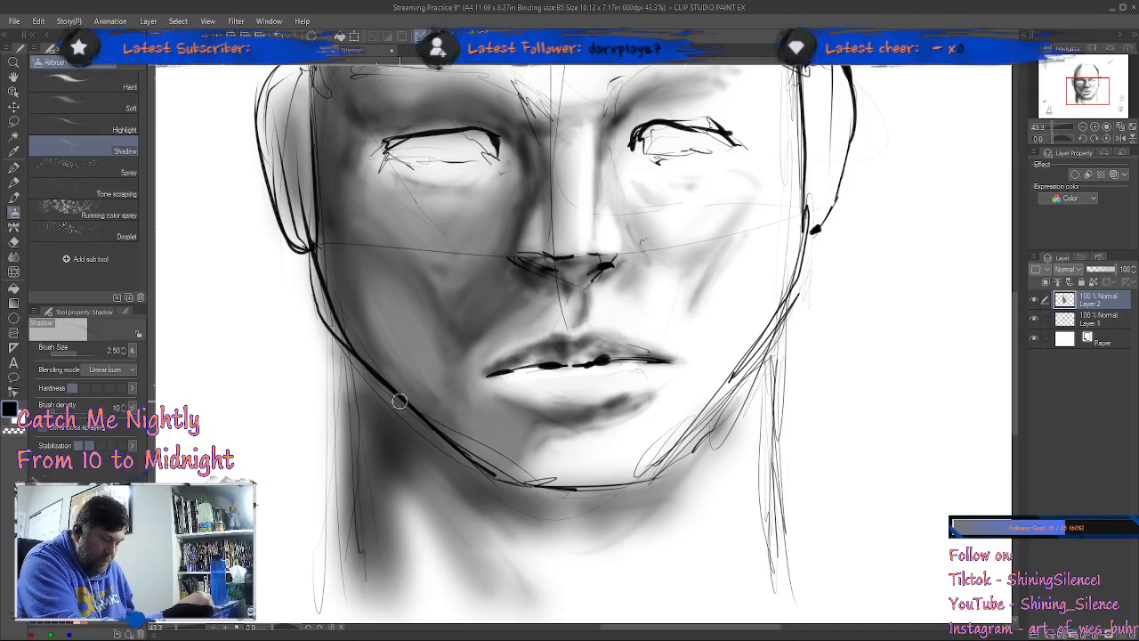
pyautogui.press(']')
pyautogui.press(']')
pyautogui.press(']')
pyautogui.press(']')
pyautogui.press(']')
pyautogui.press(']')
pyautogui.press(']')
pyautogui.moveTo(355, 374)
pyautogui.mouseDown()
pyautogui.moveTo(426, 436)
pyautogui.moveTo(373, 374)
pyautogui.moveTo(368, 305)
pyautogui.moveTo(463, 453)
pyautogui.moveTo(512, 487)
pyautogui.moveTo(513, 499)
pyautogui.moveTo(439, 465)
pyautogui.moveTo(374, 407)
pyautogui.moveTo(388, 431)
pyautogui.moveTo(379, 558)
pyautogui.moveTo(378, 439)
pyautogui.moveTo(441, 502)
pyautogui.moveTo(417, 510)
pyautogui.moveTo(387, 443)
pyautogui.moveTo(459, 580)
pyautogui.moveTo(430, 465)
pyautogui.moveTo(545, 526)
pyautogui.moveTo(567, 488)
pyautogui.moveTo(550, 491)
pyautogui.moveTo(611, 497)
pyautogui.moveTo(578, 488)
pyautogui.moveTo(620, 471)
pyautogui.moveTo(518, 470)
pyautogui.moveTo(675, 458)
pyautogui.moveTo(655, 470)
pyautogui.moveTo(676, 443)
pyautogui.moveTo(615, 487)
pyautogui.moveTo(479, 458)
pyautogui.mouseUp()
pyautogui.moveTo(543, 491)
pyautogui.mouseDown()
pyautogui.moveTo(688, 451)
pyautogui.moveTo(534, 483)
pyautogui.moveTo(681, 483)
pyautogui.moveTo(638, 485)
pyautogui.moveTo(687, 442)
pyautogui.moveTo(686, 462)
pyautogui.mouseUp()
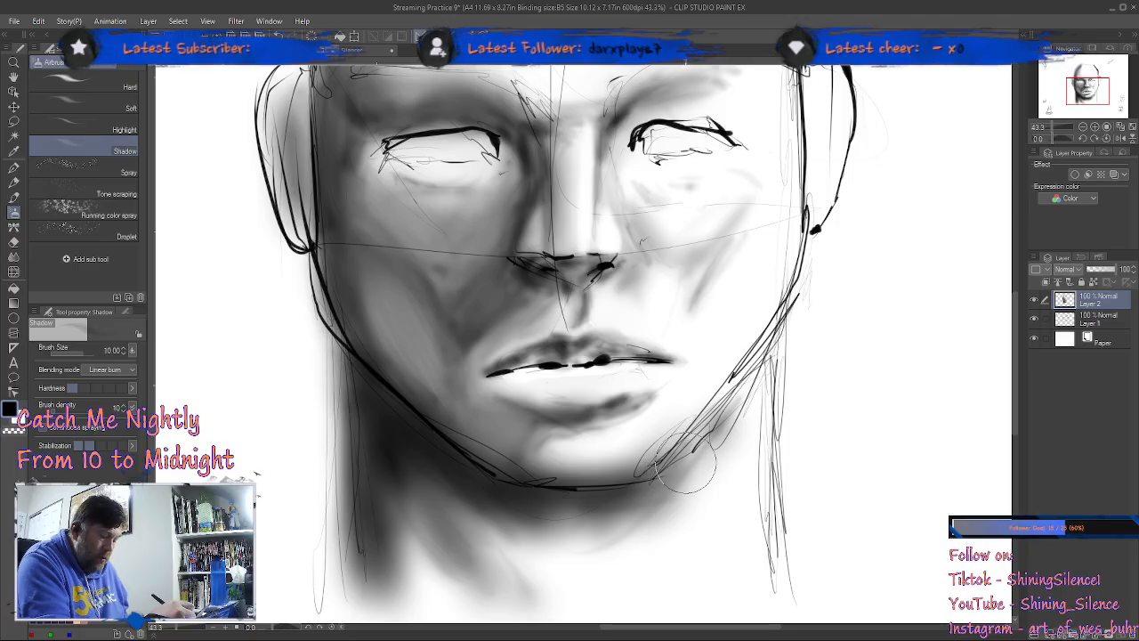
# Step: Reduce the Shadow airbrush to size 4 and extend the shadow under the lit side of the chin and down the neck
pyautogui.press('[')
pyautogui.press('[')
pyautogui.press('[')
pyautogui.press('[')
pyautogui.press('[')
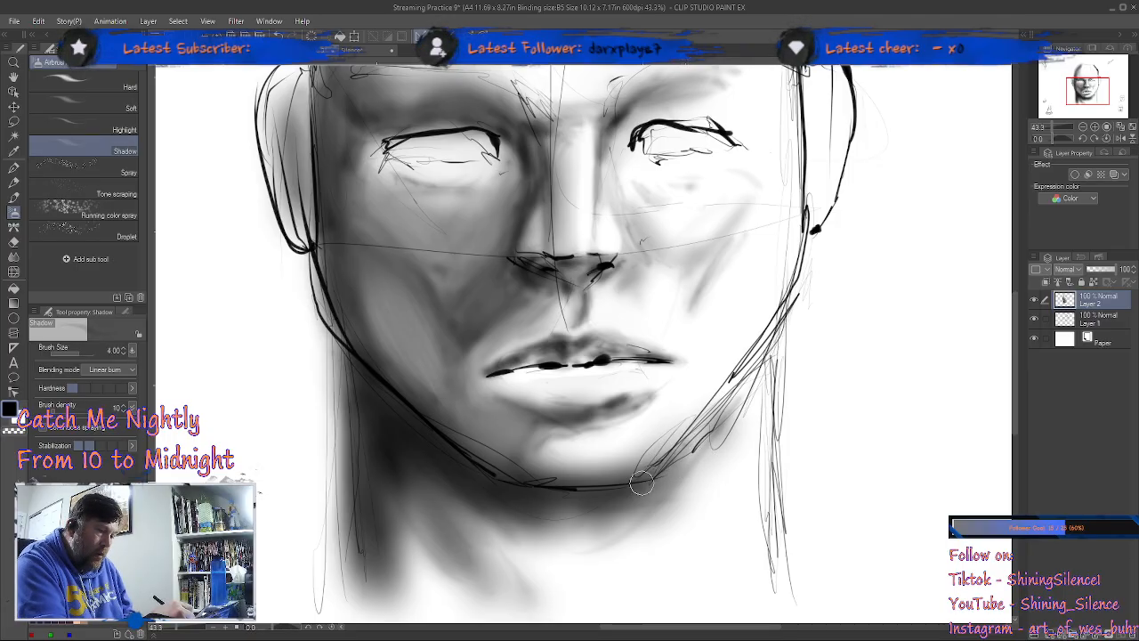
pyautogui.moveTo(645, 485)
pyautogui.mouseDown()
pyautogui.moveTo(707, 405)
pyautogui.moveTo(659, 471)
pyautogui.moveTo(651, 507)
pyautogui.mouseUp()
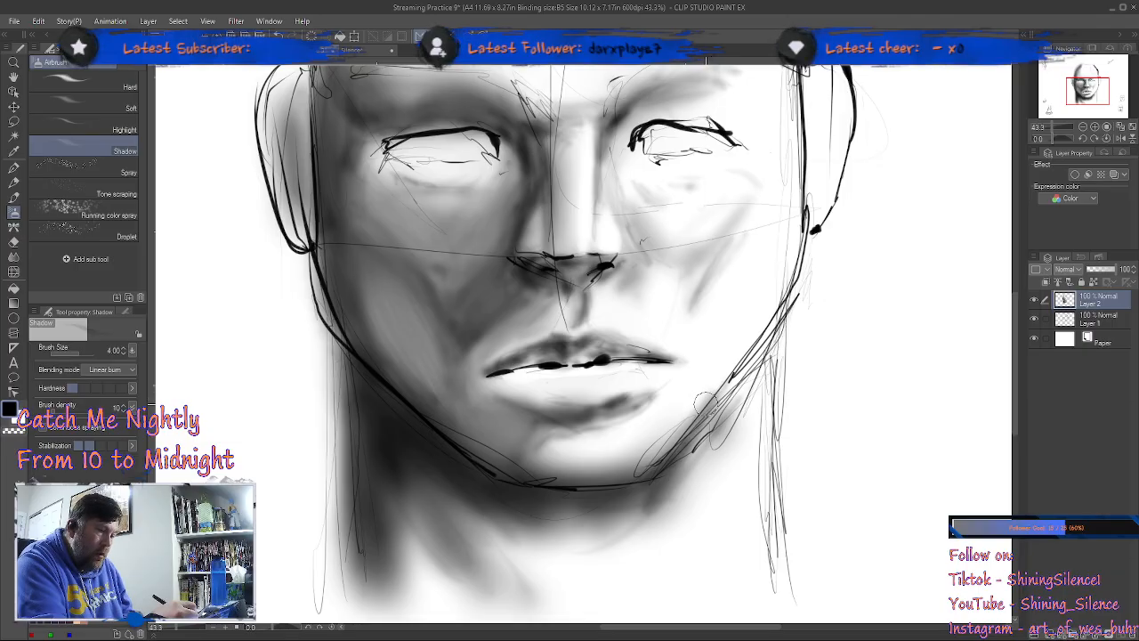
pyautogui.moveTo(644, 483)
pyautogui.mouseDown()
pyautogui.moveTo(504, 488)
pyautogui.moveTo(646, 489)
pyautogui.moveTo(569, 516)
pyautogui.moveTo(529, 514)
pyautogui.moveTo(600, 538)
pyautogui.moveTo(614, 512)
pyautogui.moveTo(560, 534)
pyautogui.moveTo(569, 511)
pyautogui.moveTo(507, 525)
pyautogui.moveTo(560, 569)
pyautogui.moveTo(612, 500)
pyautogui.moveTo(552, 543)
pyautogui.moveTo(569, 511)
pyautogui.moveTo(414, 474)
pyautogui.moveTo(544, 553)
pyautogui.mouseUp()
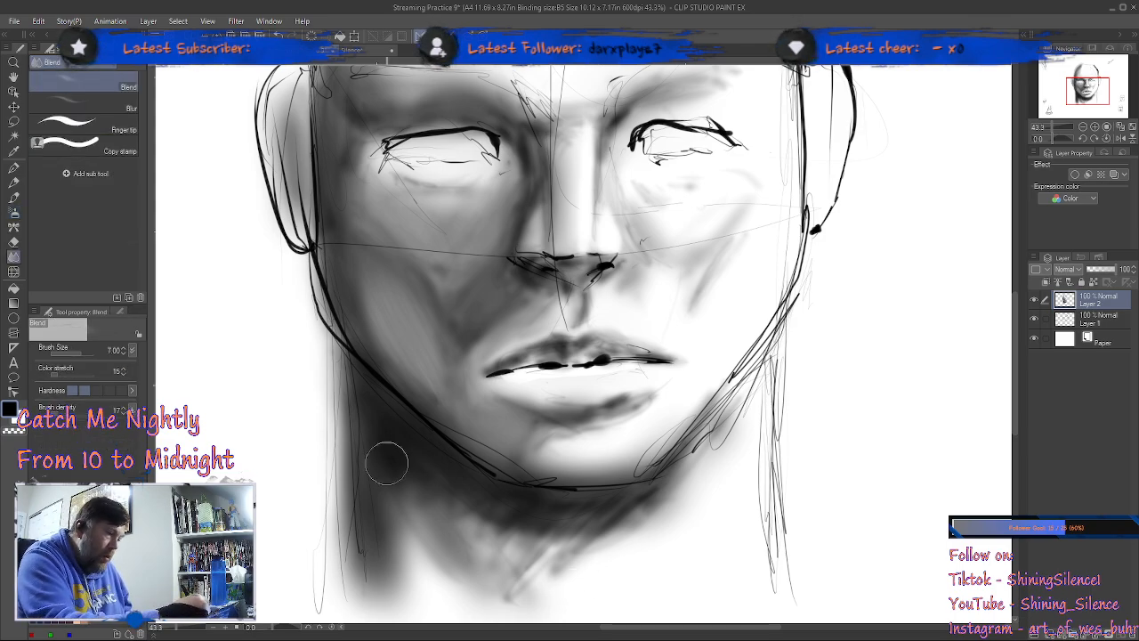
# Step: Smooth the neck shadows below the jaw and chin into an even gradient with the Blend tool at size 7
pyautogui.moveTo(389, 467); pyautogui.dragTo(483, 528)
pyautogui.moveTo(420, 489); pyautogui.dragTo(525, 553)
pyautogui.moveTo(470, 517); pyautogui.dragTo(567, 565)
pyautogui.moveTo(587, 523); pyautogui.dragTo(510, 603)
pyautogui.moveTo(644, 510); pyautogui.dragTo(550, 600)
pyautogui.moveTo(692, 473); pyautogui.dragTo(558, 604)
pyautogui.moveTo(614, 512)
pyautogui.mouseDown()
pyautogui.moveTo(534, 614)
pyautogui.moveTo(472, 614)
pyautogui.mouseUp()
pyautogui.moveTo(498, 534)
pyautogui.mouseDown()
pyautogui.moveTo(445, 613)
pyautogui.moveTo(419, 605)
pyautogui.mouseUp()
pyautogui.moveTo(460, 510)
pyautogui.mouseDown()
pyautogui.moveTo(428, 516)
pyautogui.moveTo(388, 600)
pyautogui.mouseUp()
pyautogui.moveTo(428, 504); pyautogui.dragTo(388, 584)
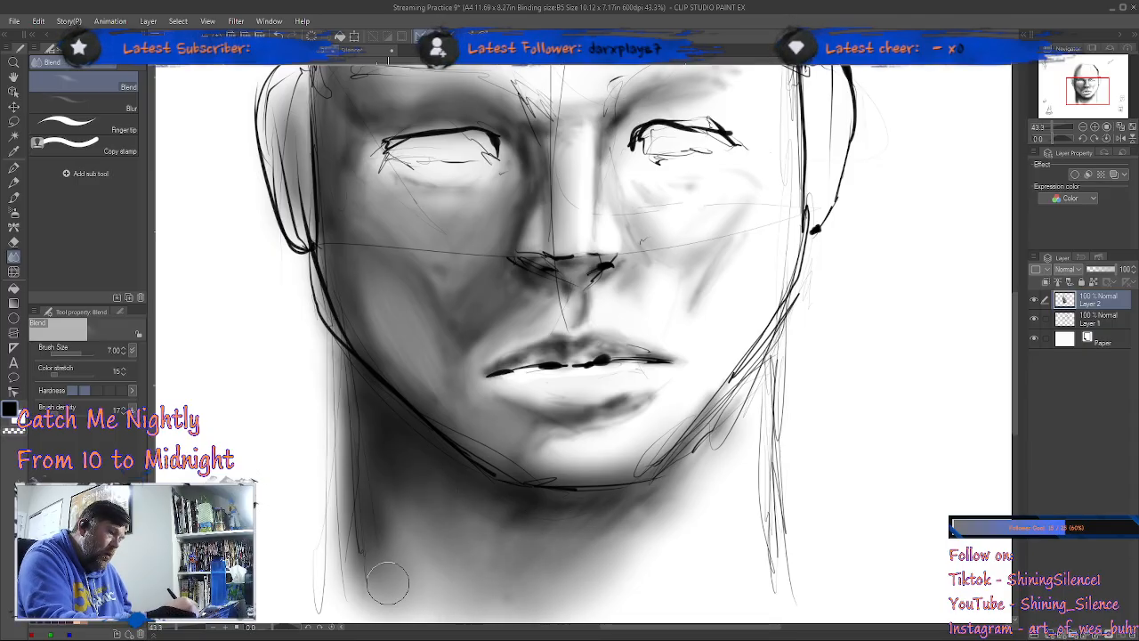
pyautogui.moveTo(411, 498)
pyautogui.mouseDown()
pyautogui.moveTo(418, 555)
pyautogui.moveTo(455, 614)
pyautogui.moveTo(481, 621)
pyautogui.mouseUp()
pyautogui.moveTo(414, 480); pyautogui.dragTo(506, 614)
pyautogui.moveTo(422, 482); pyautogui.dragTo(500, 599)
pyautogui.moveTo(460, 494)
pyautogui.mouseDown()
pyautogui.moveTo(528, 506)
pyautogui.moveTo(629, 502)
pyautogui.moveTo(500, 487)
pyautogui.moveTo(608, 494)
pyautogui.moveTo(652, 478)
pyautogui.moveTo(598, 493)
pyautogui.moveTo(482, 479)
pyautogui.moveTo(424, 437)
pyautogui.mouseUp()
pyautogui.moveTo(679, 468); pyautogui.dragTo(697, 464)
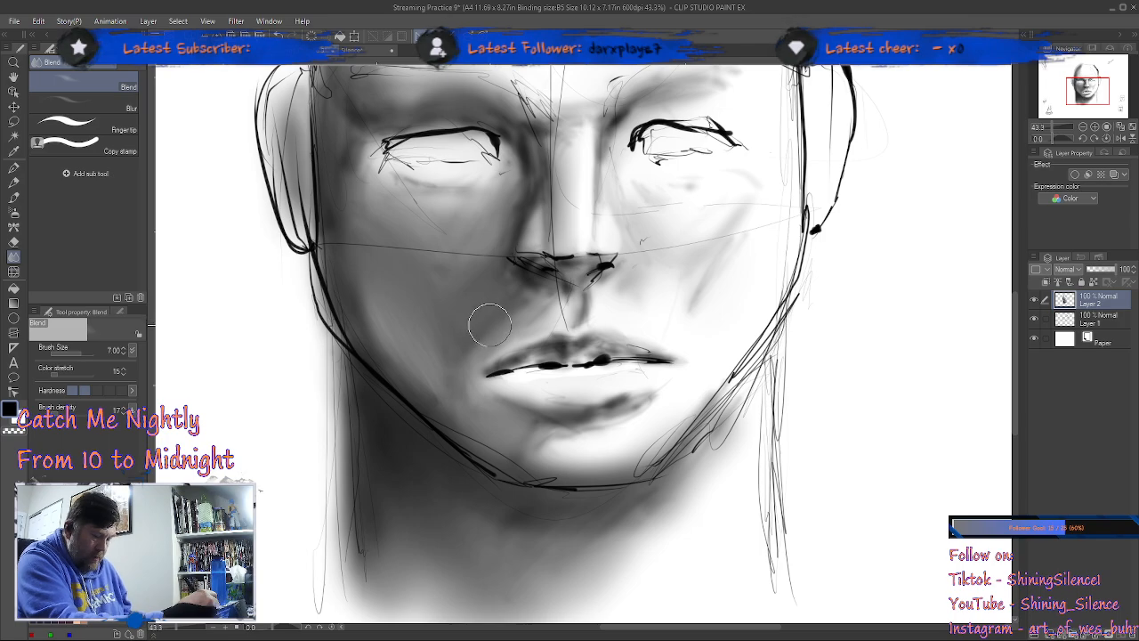
# Step: Airbrush a broader shadow across the shaded cheek toward the nose with the Shadow airbrush at size 10
pyautogui.press('b')
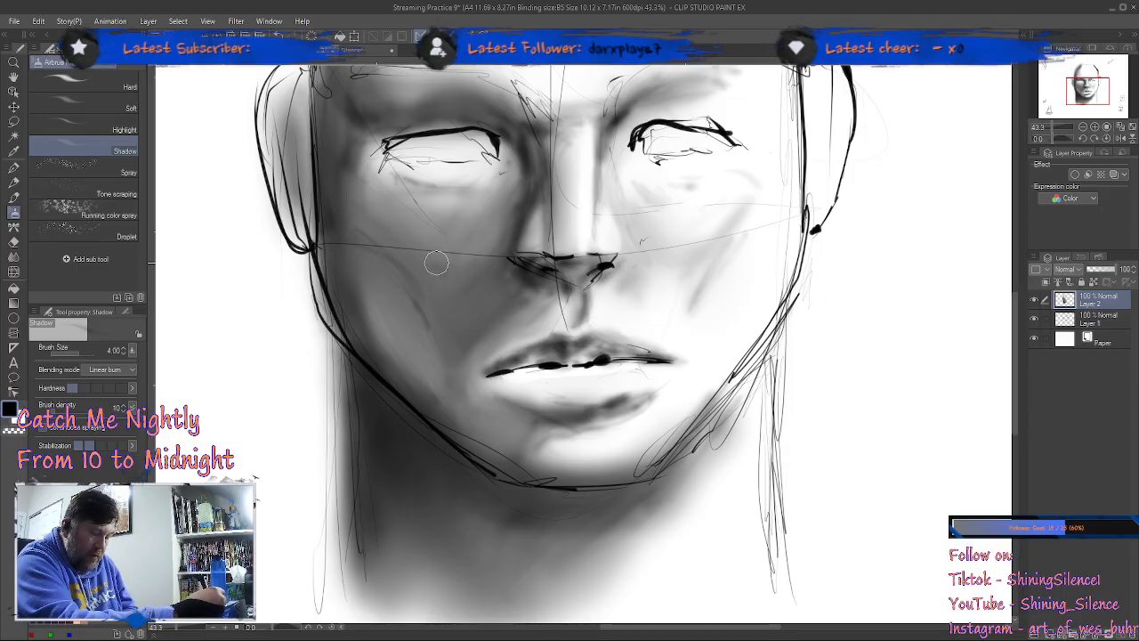
pyautogui.press(']')
pyautogui.press(']')
pyautogui.press(']')
pyautogui.press(']')
pyautogui.moveTo(359, 233)
pyautogui.mouseDown()
pyautogui.moveTo(422, 301)
pyautogui.moveTo(412, 279)
pyautogui.moveTo(366, 238)
pyautogui.moveTo(428, 326)
pyautogui.moveTo(520, 309)
pyautogui.moveTo(453, 229)
pyautogui.moveTo(510, 276)
pyautogui.mouseUp()
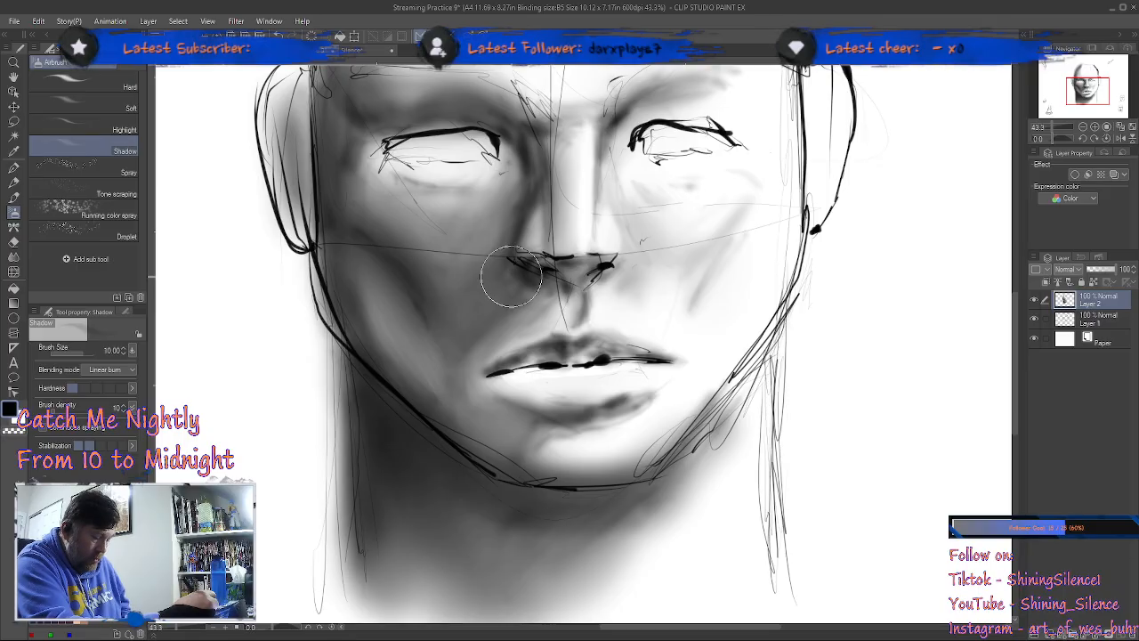
# Step: Blend the new shading from under the shaded eye across the cheek to the mouth corner and jaw
pyautogui.press('j')
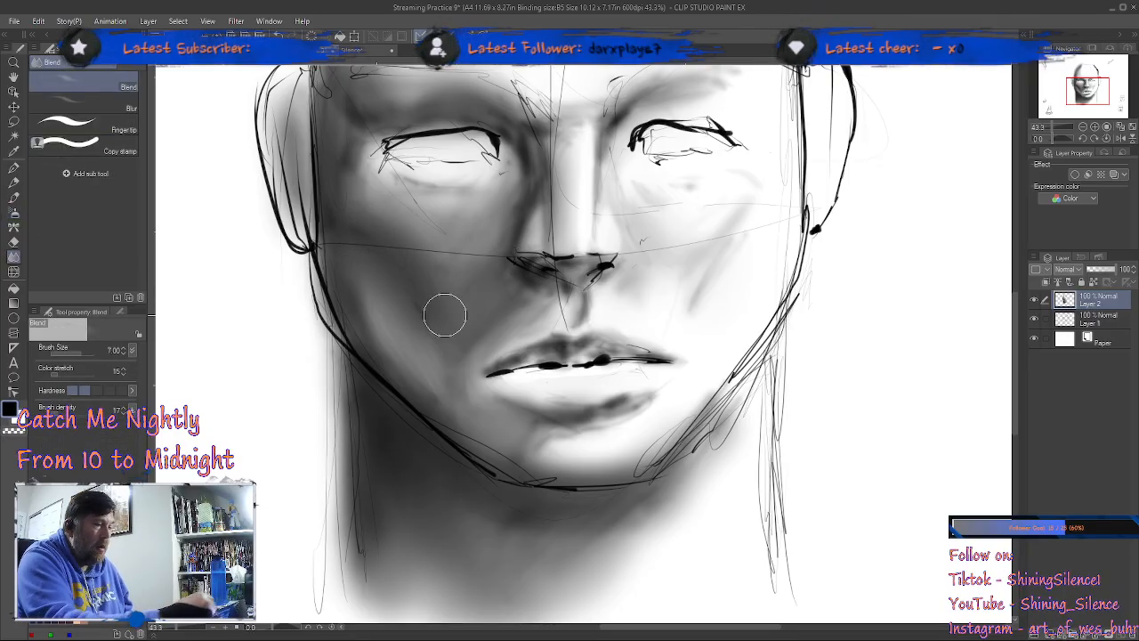
pyautogui.moveTo(367, 133)
pyautogui.mouseDown()
pyautogui.moveTo(392, 184)
pyautogui.moveTo(361, 140)
pyautogui.moveTo(375, 191)
pyautogui.moveTo(400, 180)
pyautogui.moveTo(419, 203)
pyautogui.moveTo(470, 212)
pyautogui.mouseUp()
pyautogui.moveTo(353, 160); pyautogui.dragTo(438, 216)
pyautogui.moveTo(358, 188); pyautogui.dragTo(381, 189)
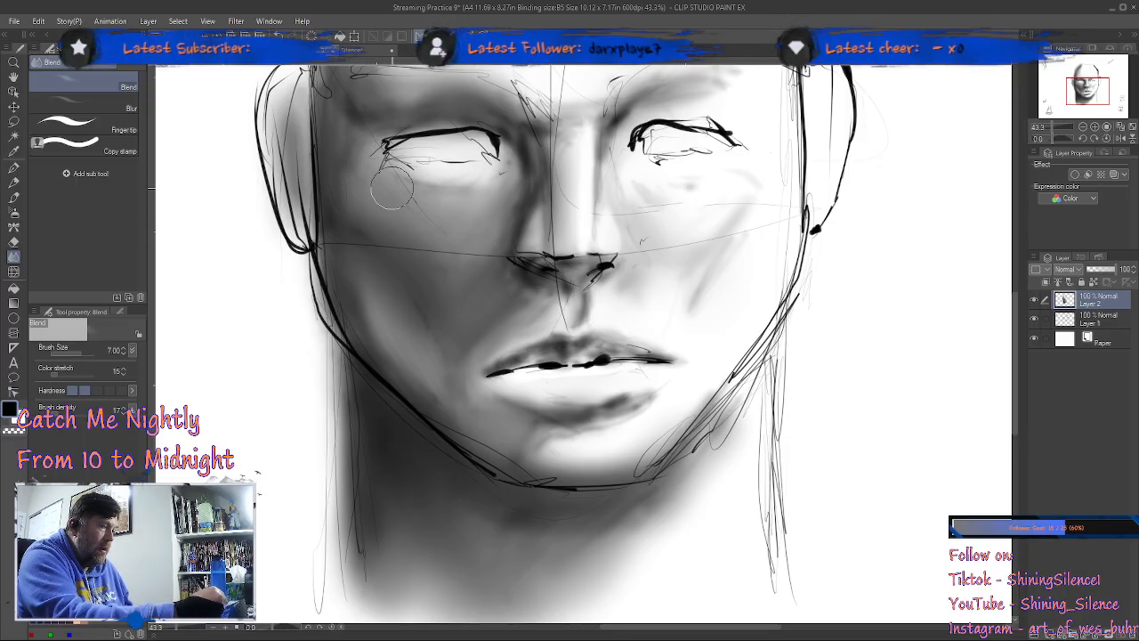
pyautogui.moveTo(358, 151)
pyautogui.mouseDown()
pyautogui.moveTo(377, 190)
pyautogui.moveTo(440, 232)
pyautogui.mouseUp()
pyautogui.moveTo(414, 195)
pyautogui.mouseDown()
pyautogui.moveTo(523, 254)
pyautogui.moveTo(479, 250)
pyautogui.moveTo(493, 242)
pyautogui.moveTo(504, 304)
pyautogui.moveTo(561, 403)
pyautogui.mouseUp()
pyautogui.moveTo(450, 385); pyautogui.dragTo(468, 421)
pyautogui.moveTo(348, 309)
pyautogui.mouseDown()
pyautogui.moveTo(457, 390)
pyautogui.moveTo(447, 364)
pyautogui.moveTo(487, 426)
pyautogui.mouseUp()
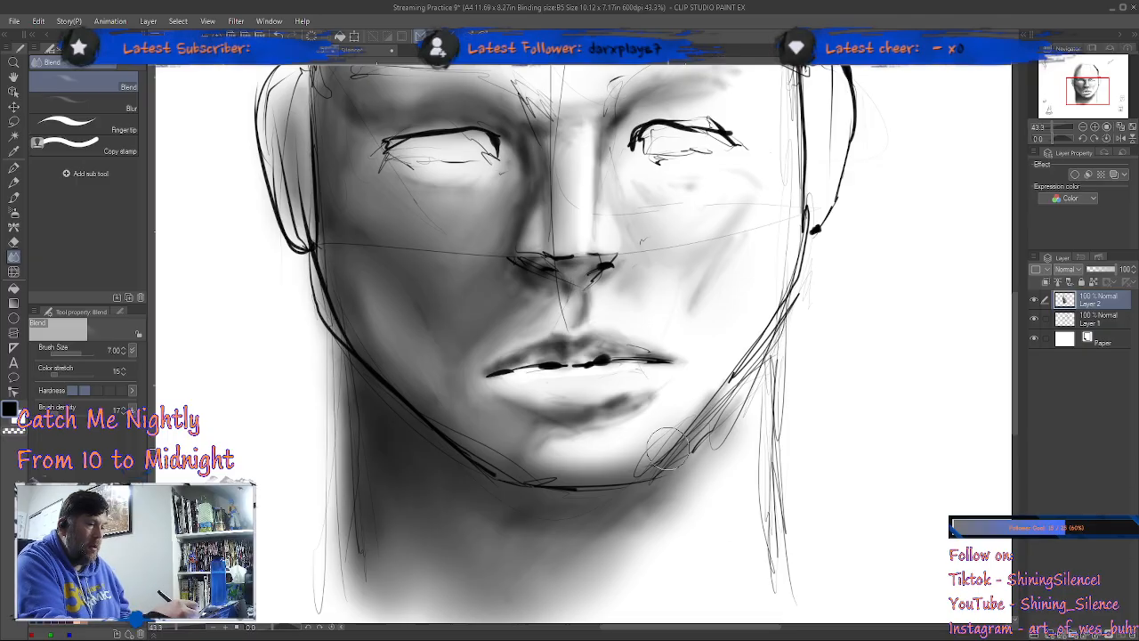
# Step: Shade across the lower lip with the Shadow airbrush reduced to size 5 and smooth it with the Blend tool
pyautogui.moveTo(700, 426); pyautogui.dragTo(695, 424)
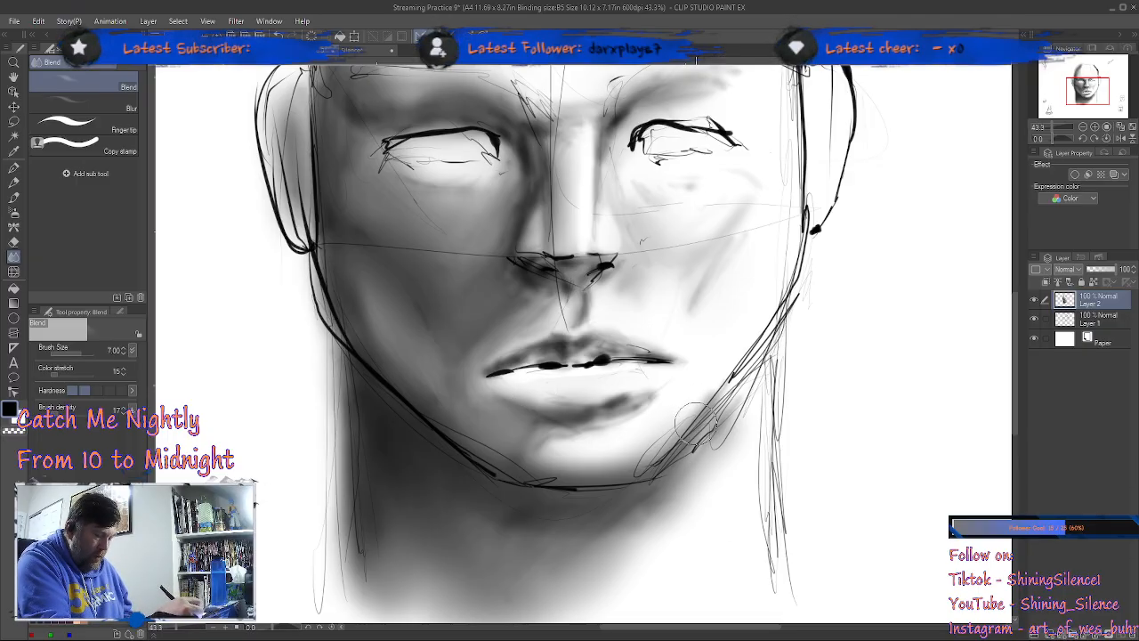
pyautogui.press('b')
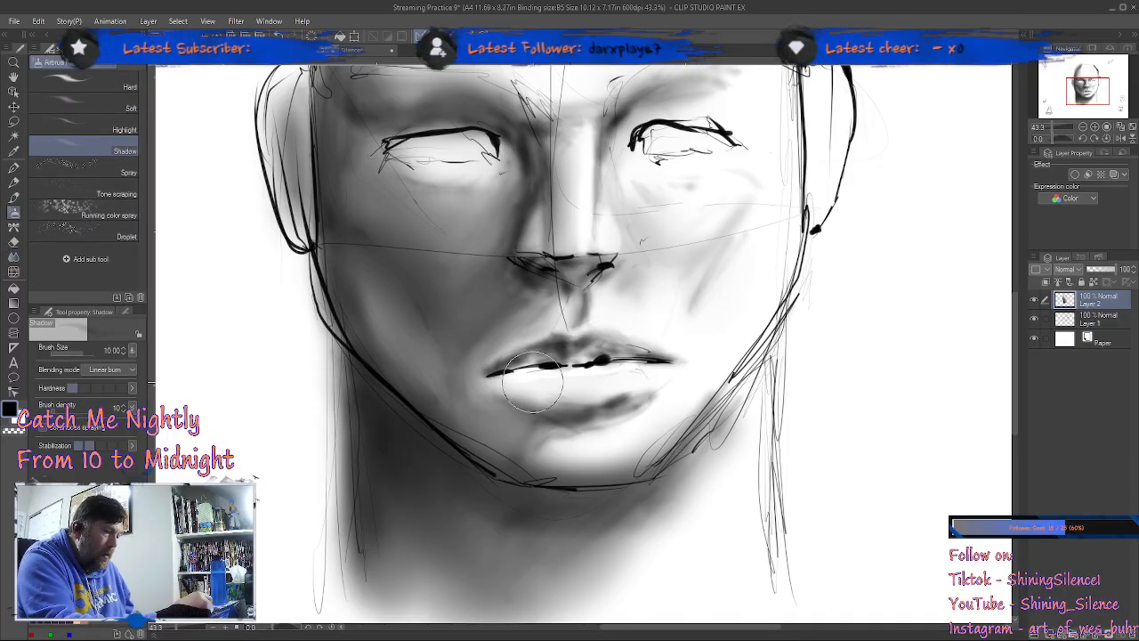
pyautogui.press('[')
pyautogui.press('[')
pyautogui.press('[')
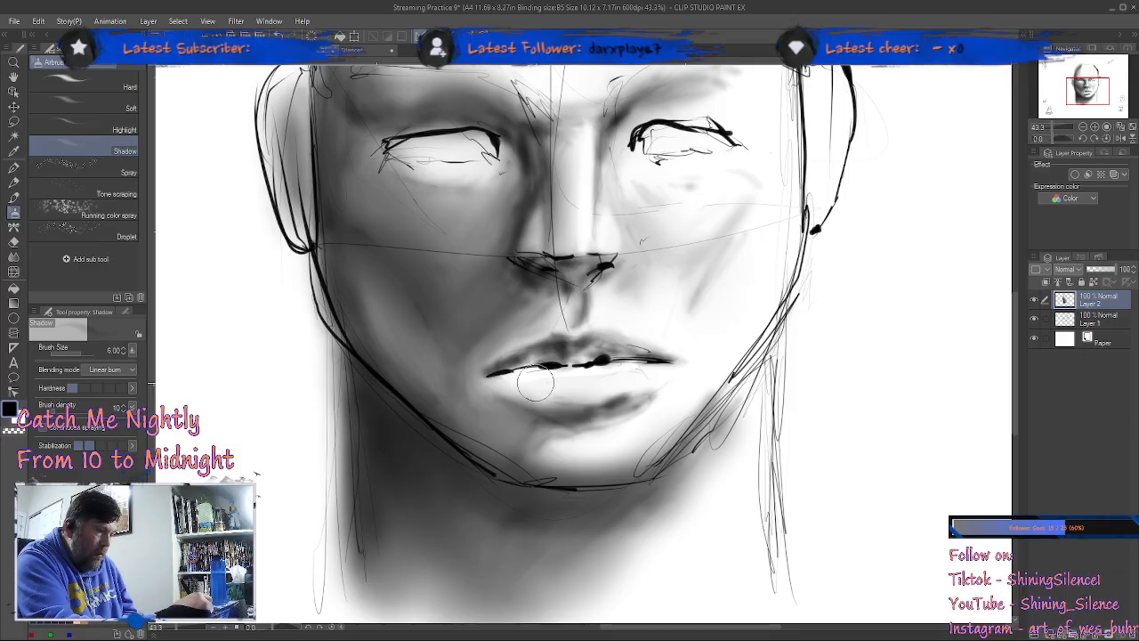
pyautogui.moveTo(507, 374)
pyautogui.mouseDown()
pyautogui.moveTo(591, 372)
pyautogui.moveTo(564, 367)
pyautogui.moveTo(571, 361)
pyautogui.moveTo(551, 374)
pyautogui.moveTo(598, 376)
pyautogui.moveTo(539, 370)
pyautogui.moveTo(609, 376)
pyautogui.moveTo(560, 379)
pyautogui.moveTo(626, 373)
pyautogui.mouseUp()
pyautogui.moveTo(513, 388)
pyautogui.mouseDown()
pyautogui.moveTo(529, 398)
pyautogui.moveTo(521, 384)
pyautogui.moveTo(612, 391)
pyautogui.mouseUp()
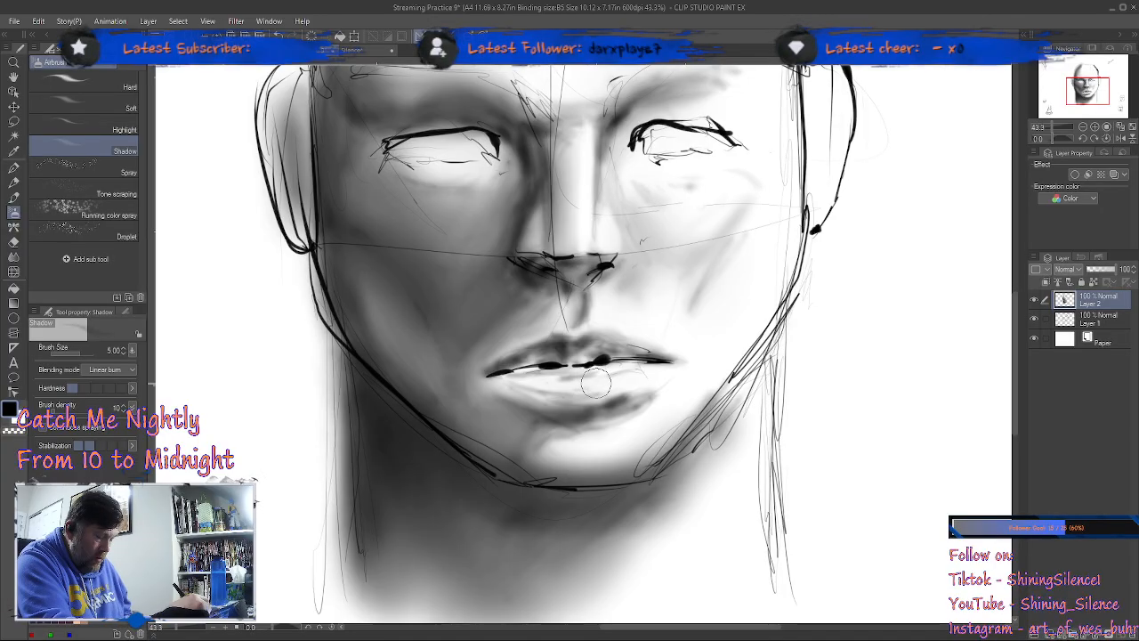
pyautogui.press('j')
pyautogui.moveTo(555, 395)
pyautogui.mouseDown()
pyautogui.moveTo(527, 384)
pyautogui.moveTo(639, 374)
pyautogui.moveTo(581, 392)
pyautogui.moveTo(512, 392)
pyautogui.moveTo(645, 380)
pyautogui.mouseUp()
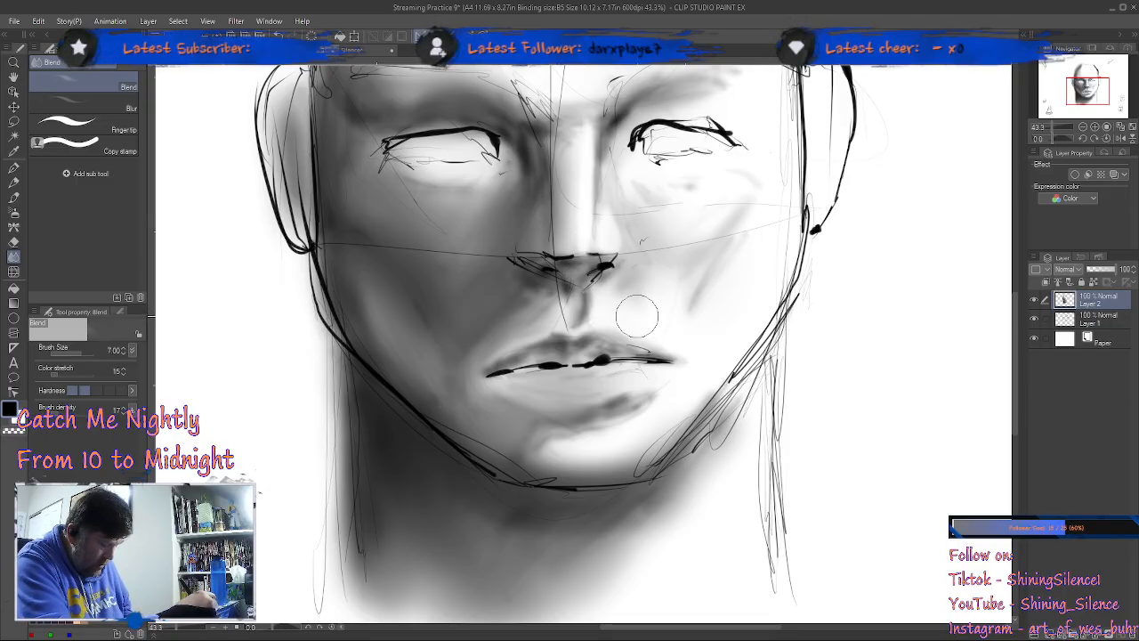
# Step: Deepen the shadow along the shaded side of the nose with the Shadow airbrush at size 5
pyautogui.press('b')
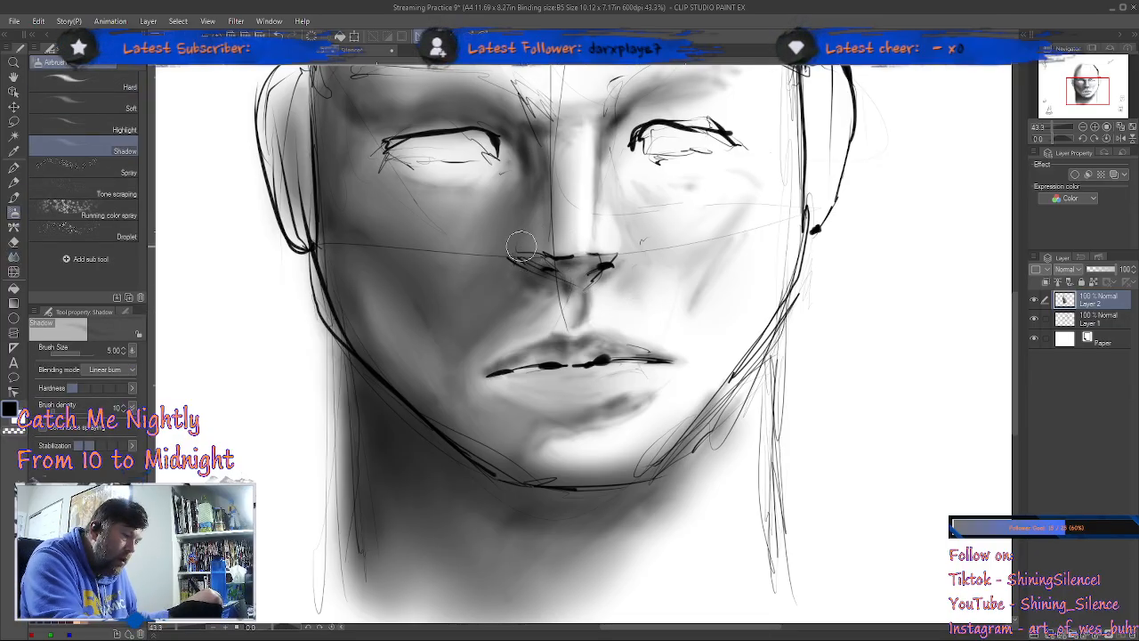
pyautogui.moveTo(529, 236); pyautogui.dragTo(541, 193)
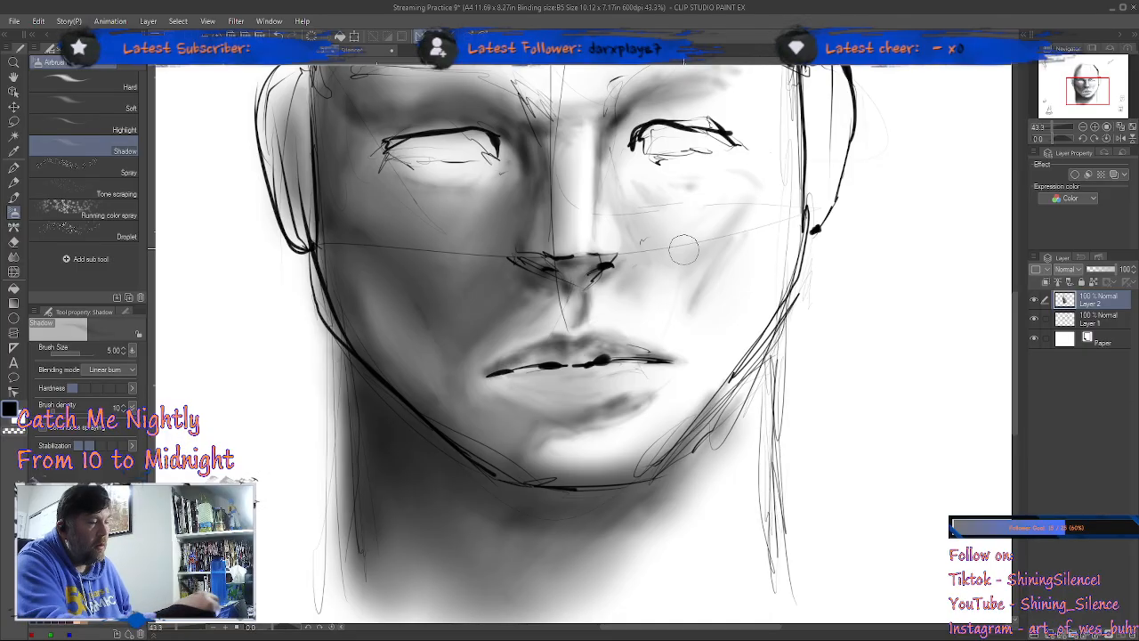
pyautogui.moveTo(707, 332)
pyautogui.mouseDown()
pyautogui.moveTo(662, 329)
pyautogui.moveTo(690, 328)
pyautogui.mouseUp()
# Step: Airbrush shadow along the brow above the shaded eye and over the ear on the same side
pyautogui.moveTo(722, 283); pyautogui.dragTo(726, 483)
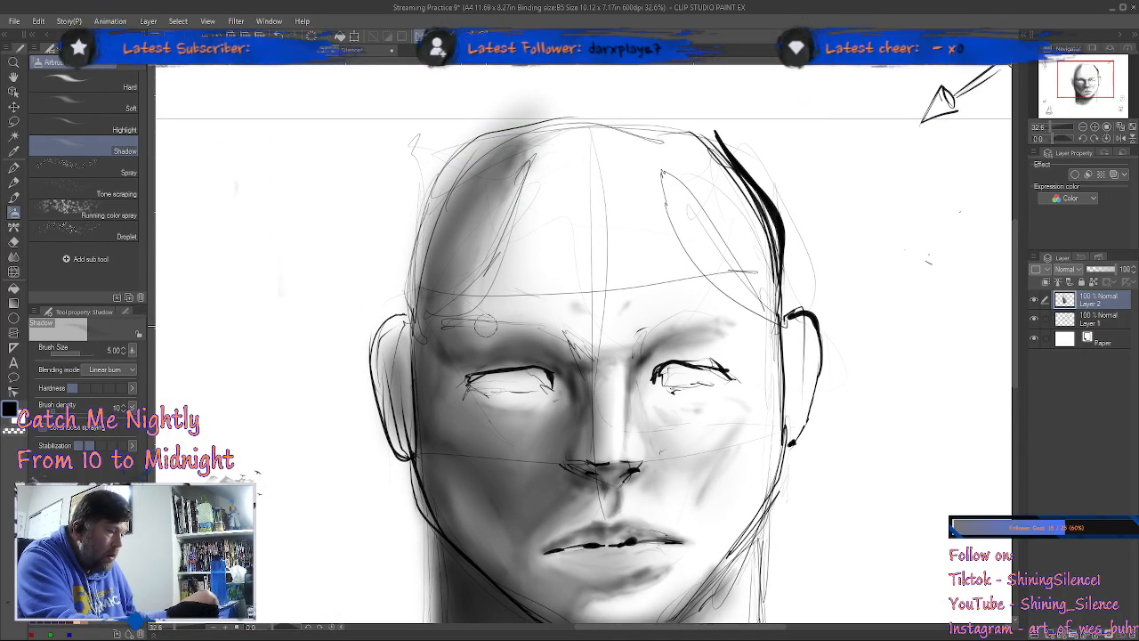
pyautogui.moveTo(439, 335); pyautogui.dragTo(532, 351)
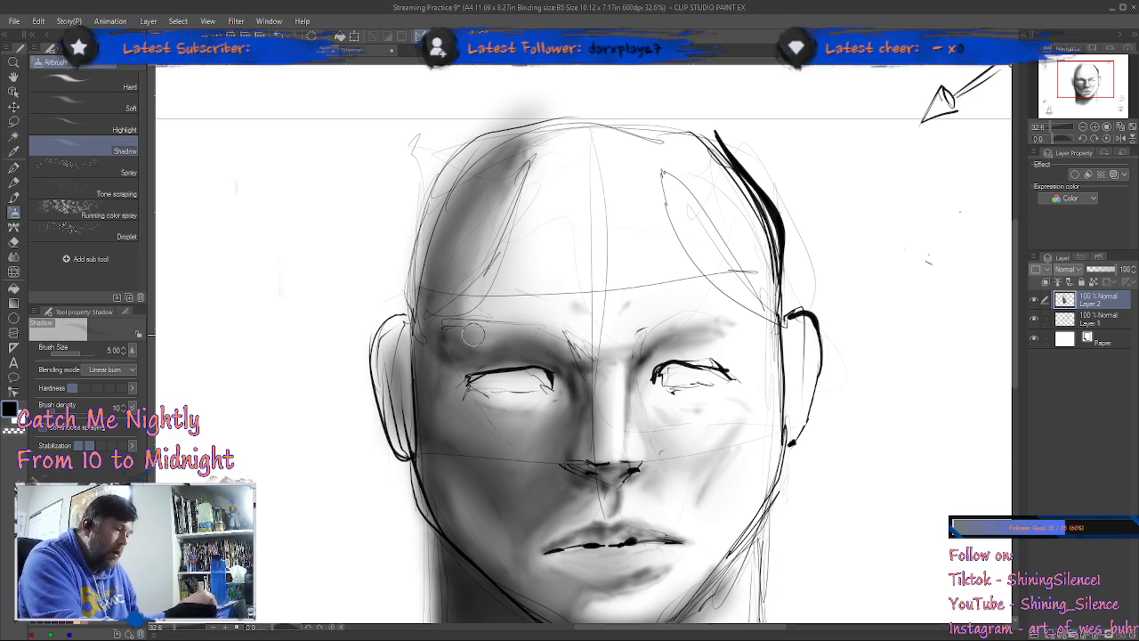
pyautogui.moveTo(429, 331)
pyautogui.mouseDown()
pyautogui.moveTo(386, 386)
pyautogui.moveTo(400, 444)
pyautogui.moveTo(381, 352)
pyautogui.moveTo(382, 370)
pyautogui.moveTo(407, 326)
pyautogui.moveTo(388, 341)
pyautogui.moveTo(412, 389)
pyautogui.moveTo(404, 330)
pyautogui.moveTo(414, 365)
pyautogui.mouseUp()
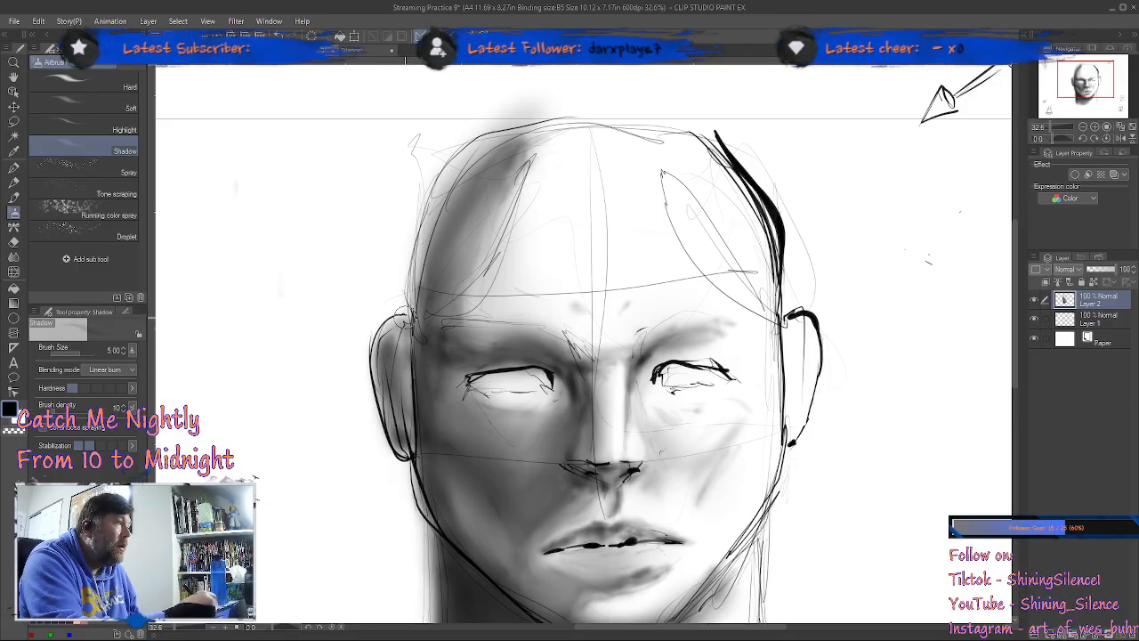
pyautogui.moveTo(401, 329)
pyautogui.mouseDown()
pyautogui.moveTo(391, 401)
pyautogui.moveTo(438, 508)
pyautogui.mouseUp()
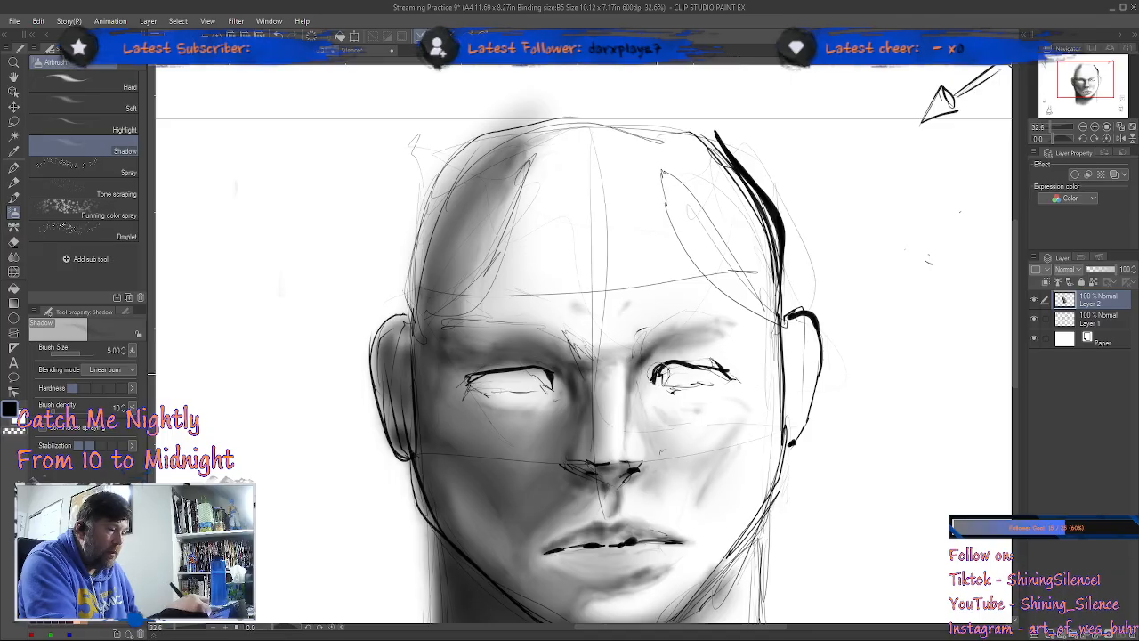
# Step: Darken the shaded edge of the face from the temple past the cheekbone to the jaw with the Shadow airbrush
pyautogui.moveTo(446, 294)
pyautogui.mouseDown()
pyautogui.moveTo(449, 208)
pyautogui.moveTo(433, 329)
pyautogui.moveTo(429, 259)
pyautogui.moveTo(491, 157)
pyautogui.moveTo(430, 258)
pyautogui.moveTo(477, 169)
pyautogui.moveTo(423, 297)
pyautogui.moveTo(442, 434)
pyautogui.moveTo(426, 292)
pyautogui.moveTo(454, 443)
pyautogui.mouseUp()
pyautogui.moveTo(445, 356)
pyautogui.mouseDown()
pyautogui.moveTo(429, 272)
pyautogui.moveTo(435, 304)
pyautogui.moveTo(453, 189)
pyautogui.moveTo(522, 133)
pyautogui.moveTo(433, 254)
pyautogui.moveTo(476, 179)
pyautogui.moveTo(438, 278)
pyautogui.moveTo(478, 171)
pyautogui.moveTo(442, 268)
pyautogui.moveTo(489, 169)
pyautogui.moveTo(459, 269)
pyautogui.mouseUp()
pyautogui.moveTo(443, 332)
pyautogui.mouseDown()
pyautogui.moveTo(428, 390)
pyautogui.moveTo(432, 359)
pyautogui.moveTo(446, 408)
pyautogui.mouseUp()
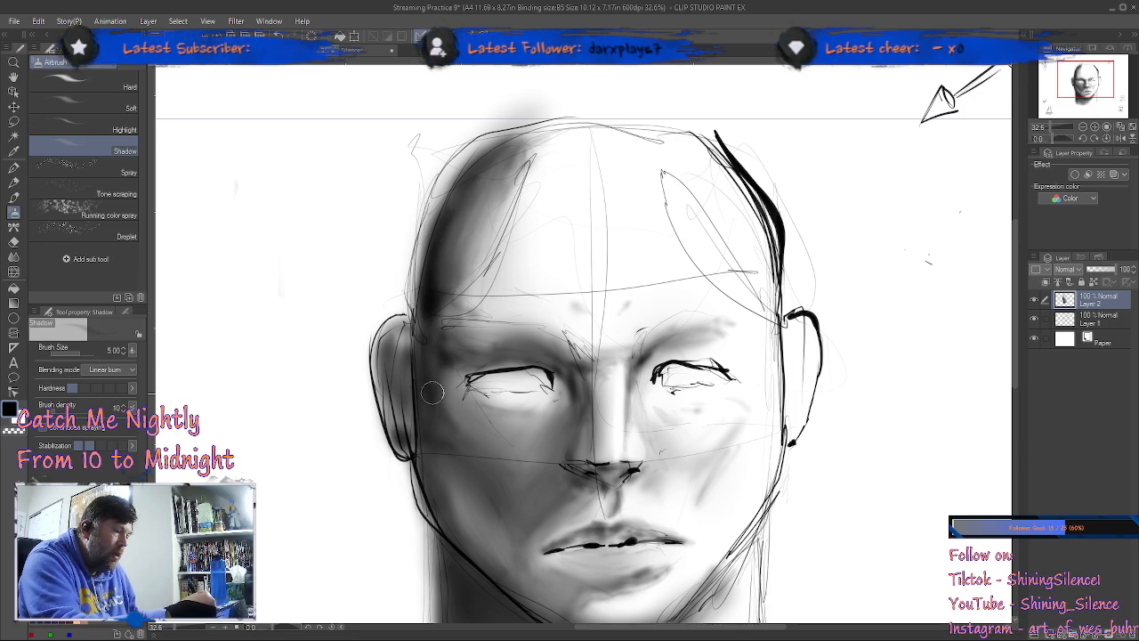
pyautogui.moveTo(436, 304)
pyautogui.mouseDown()
pyautogui.moveTo(435, 336)
pyautogui.moveTo(462, 355)
pyautogui.moveTo(431, 313)
pyautogui.moveTo(435, 411)
pyautogui.mouseUp()
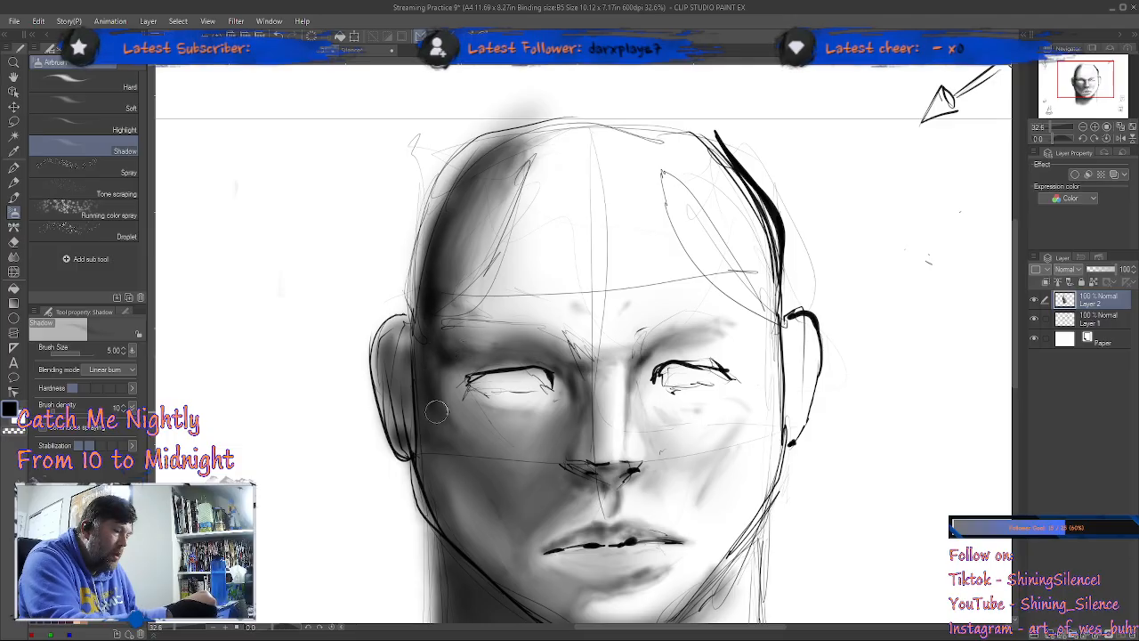
pyautogui.moveTo(436, 502); pyautogui.dragTo(529, 573)
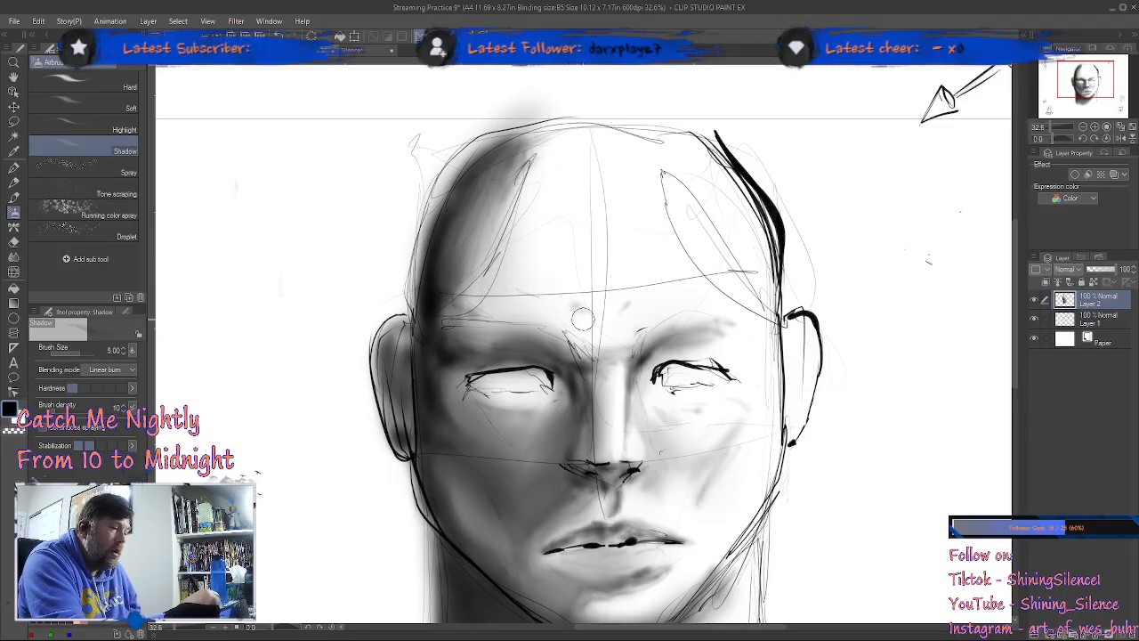
# Step: Extend the Shadow airbrush shading from the shaded temple along the top edge of the skull toward the lit side
pyautogui.moveTo(531, 137); pyautogui.dragTo(603, 130)
pyautogui.moveTo(517, 140)
pyautogui.mouseDown()
pyautogui.moveTo(629, 126)
pyautogui.moveTo(513, 146)
pyautogui.moveTo(575, 126)
pyautogui.mouseUp()
pyautogui.moveTo(477, 185); pyautogui.dragTo(445, 275)
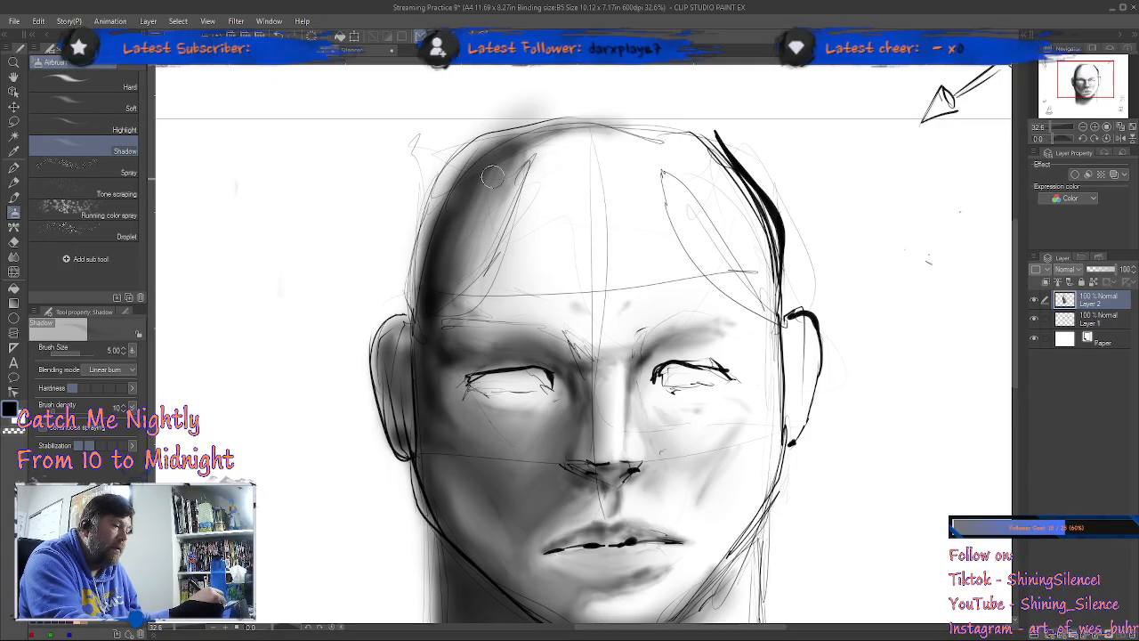
pyautogui.moveTo(552, 146)
pyautogui.mouseDown()
pyautogui.moveTo(653, 131)
pyautogui.moveTo(527, 139)
pyautogui.moveTo(732, 146)
pyautogui.mouseUp()
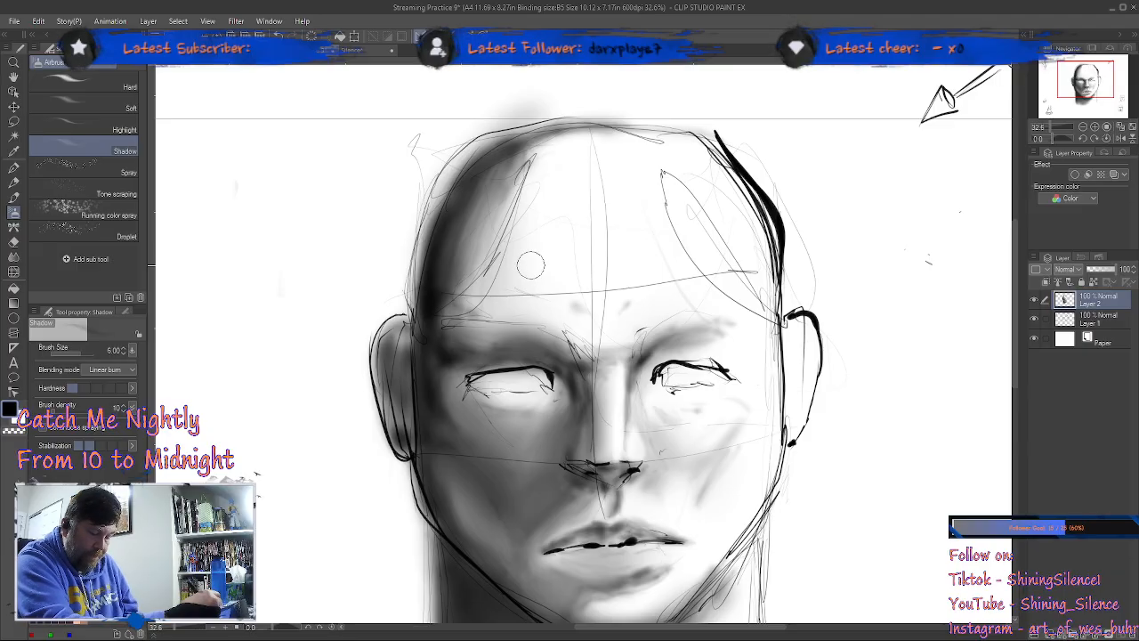
# Step: Airbrush a broad light shadow over the forehead with the Shadow airbrush at size 40, and reduce the brush to size 6
pyautogui.press(']')
pyautogui.press(']')
pyautogui.press(']')
pyautogui.press(']')
pyautogui.press(']')
pyautogui.press(']')
pyautogui.press(']')
pyautogui.press(']')
pyautogui.press(']')
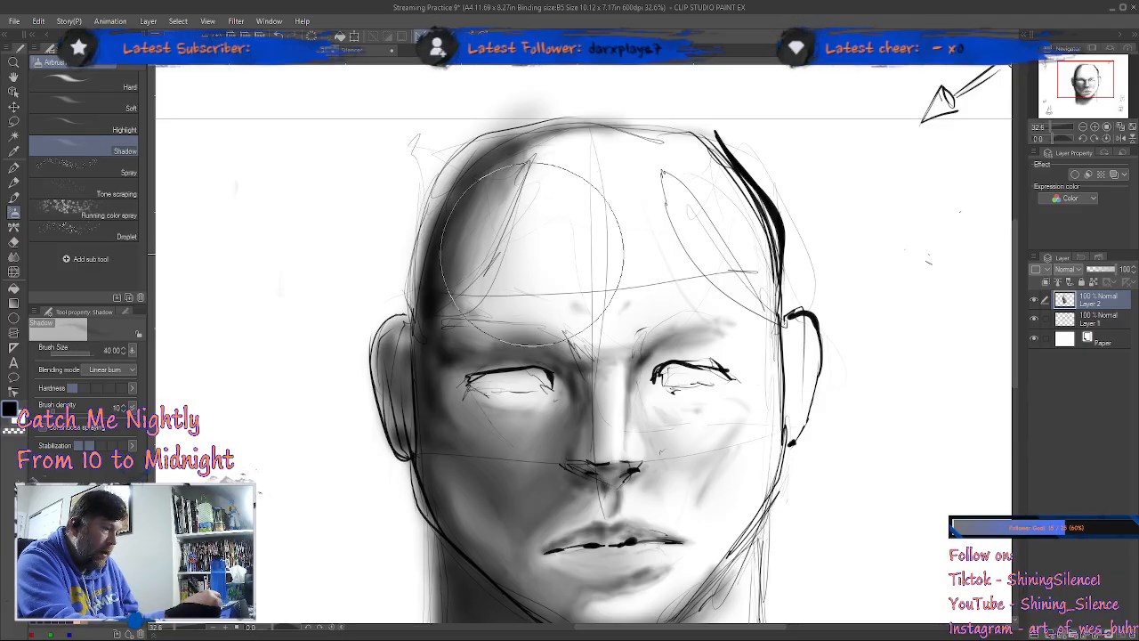
pyautogui.moveTo(577, 245)
pyautogui.mouseDown()
pyautogui.moveTo(525, 231)
pyautogui.moveTo(481, 267)
pyautogui.moveTo(512, 207)
pyautogui.moveTo(512, 279)
pyautogui.moveTo(544, 233)
pyautogui.moveTo(572, 327)
pyautogui.moveTo(619, 230)
pyautogui.moveTo(674, 165)
pyautogui.moveTo(661, 153)
pyautogui.moveTo(508, 140)
pyautogui.moveTo(663, 182)
pyautogui.mouseUp()
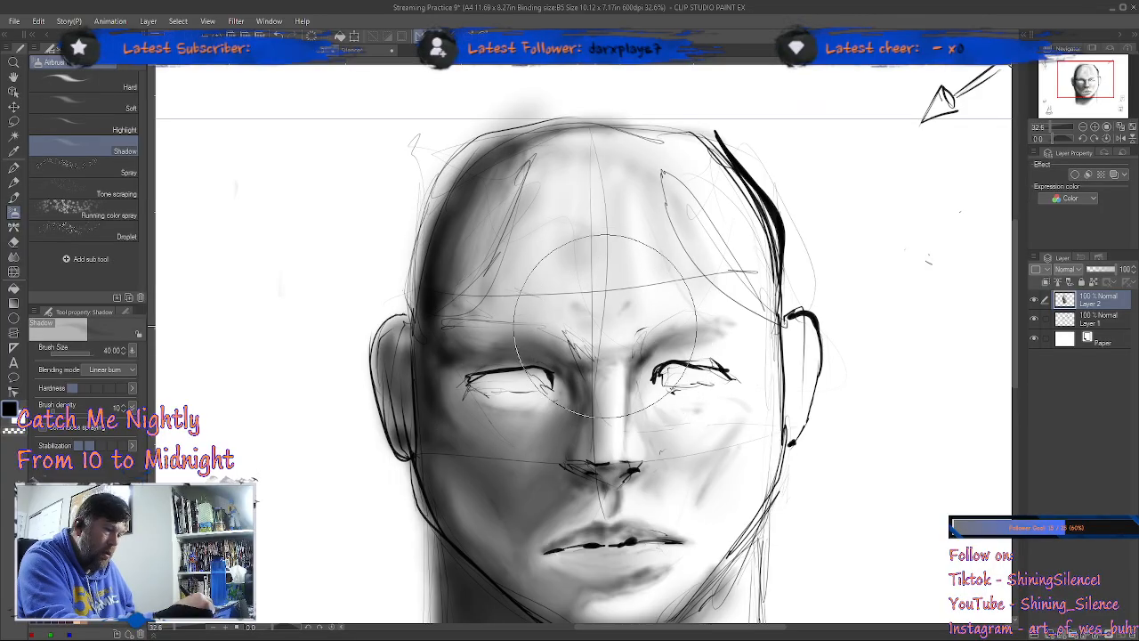
pyautogui.moveTo(597, 326); pyautogui.dragTo(546, 294)
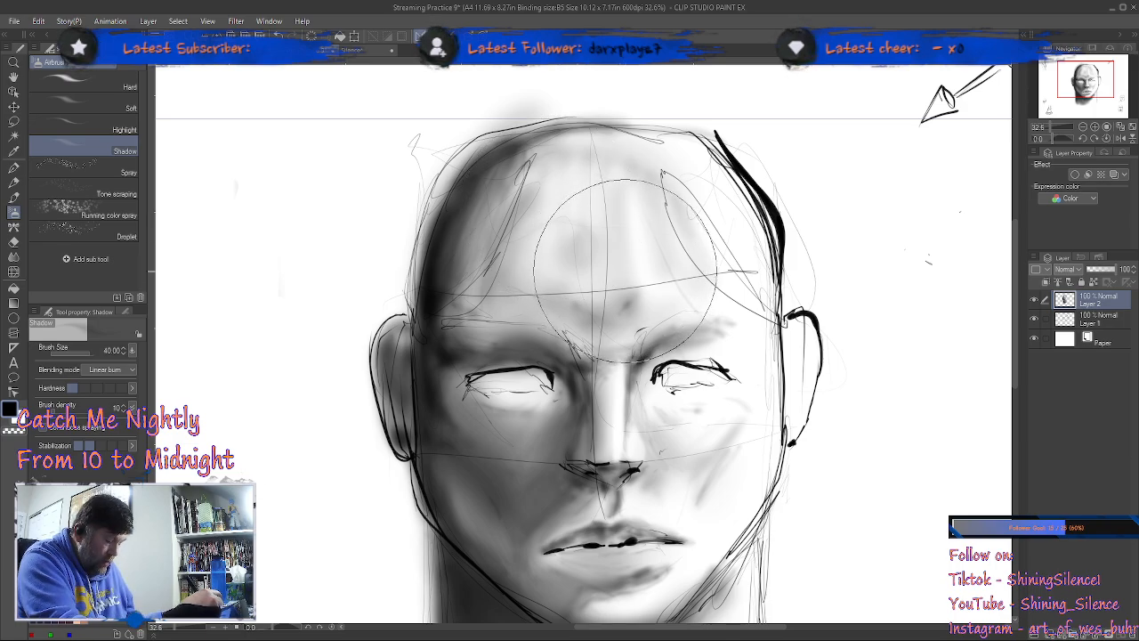
pyautogui.press('[')
pyautogui.press('[')
pyautogui.press('[')
pyautogui.press('[')
pyautogui.press('[')
pyautogui.press('[')
pyautogui.press('[')
pyautogui.press('[')
pyautogui.press('[')
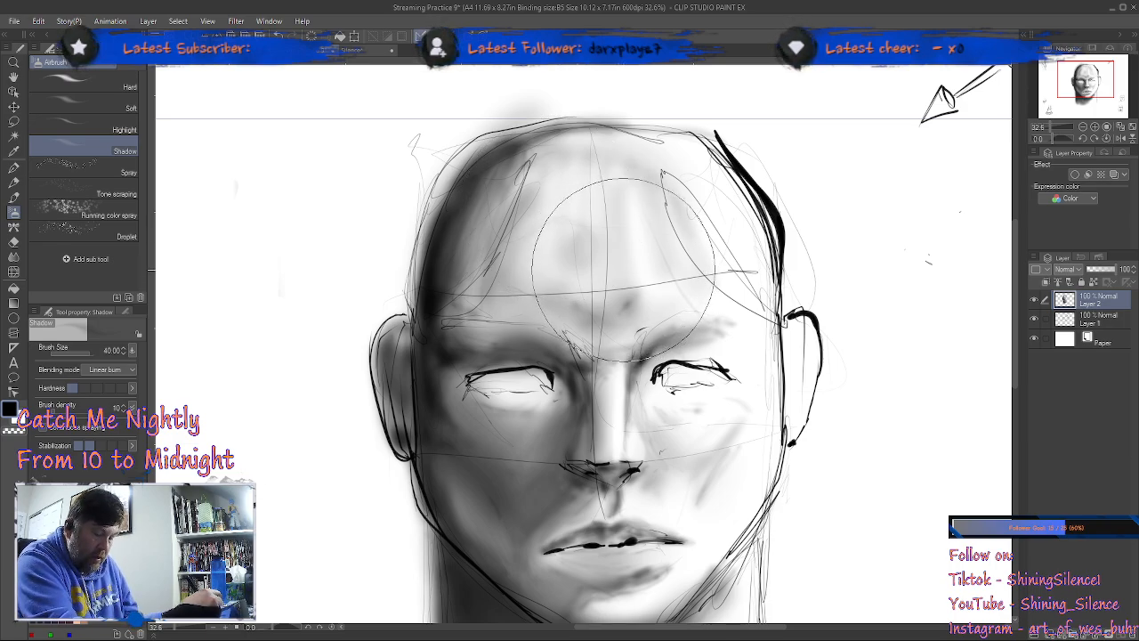
pyautogui.press('[')
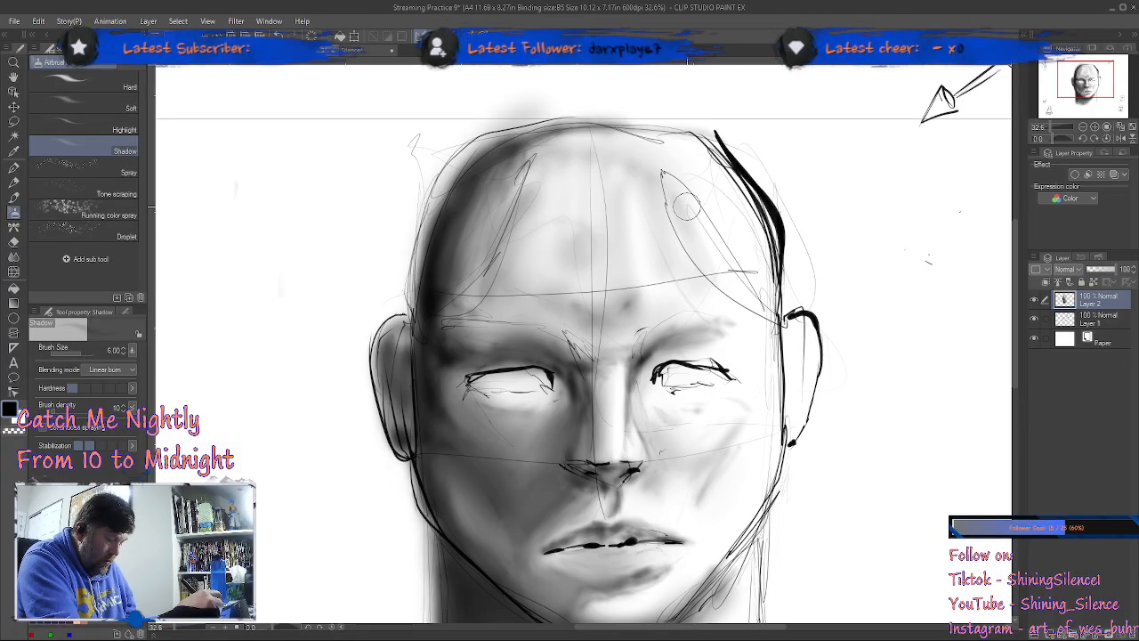
# Step: Smooth the forehead shading into an even tone with the Blend tool at size 20
pyautogui.press('j')
pyautogui.press(']')
pyautogui.press(']')
pyautogui.press(']')
pyautogui.press(']')
pyautogui.press(']')
pyautogui.press(']')
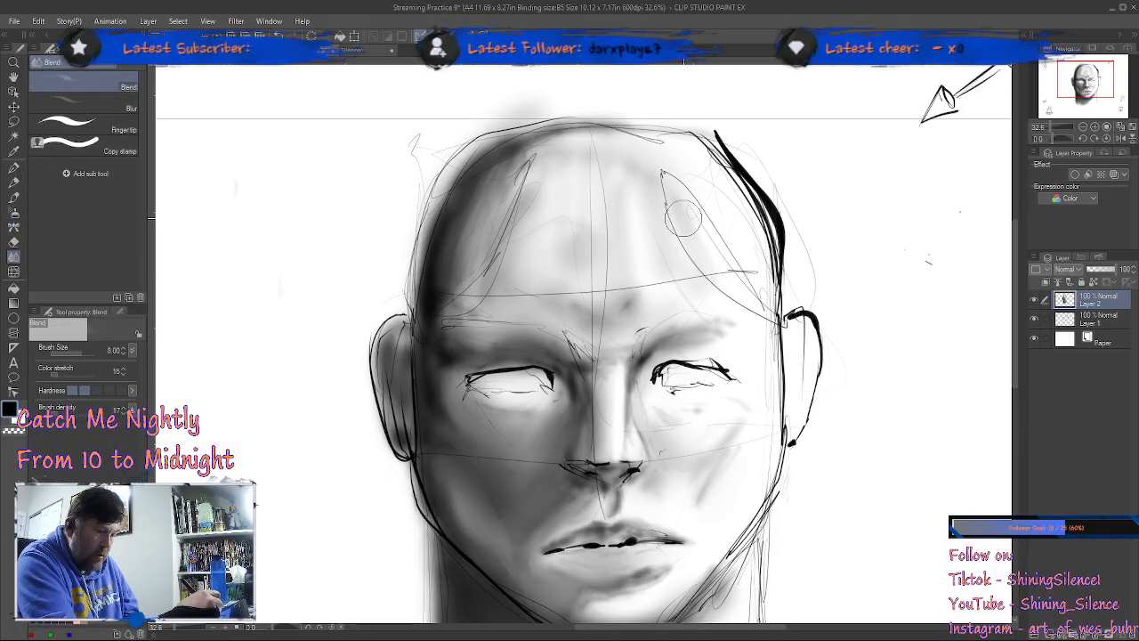
pyautogui.moveTo(552, 225)
pyautogui.mouseDown()
pyautogui.moveTo(600, 197)
pyautogui.moveTo(656, 229)
pyautogui.moveTo(655, 250)
pyautogui.moveTo(613, 281)
pyautogui.moveTo(566, 274)
pyautogui.moveTo(631, 199)
pyautogui.moveTo(664, 199)
pyautogui.moveTo(712, 238)
pyautogui.moveTo(664, 197)
pyautogui.mouseUp()
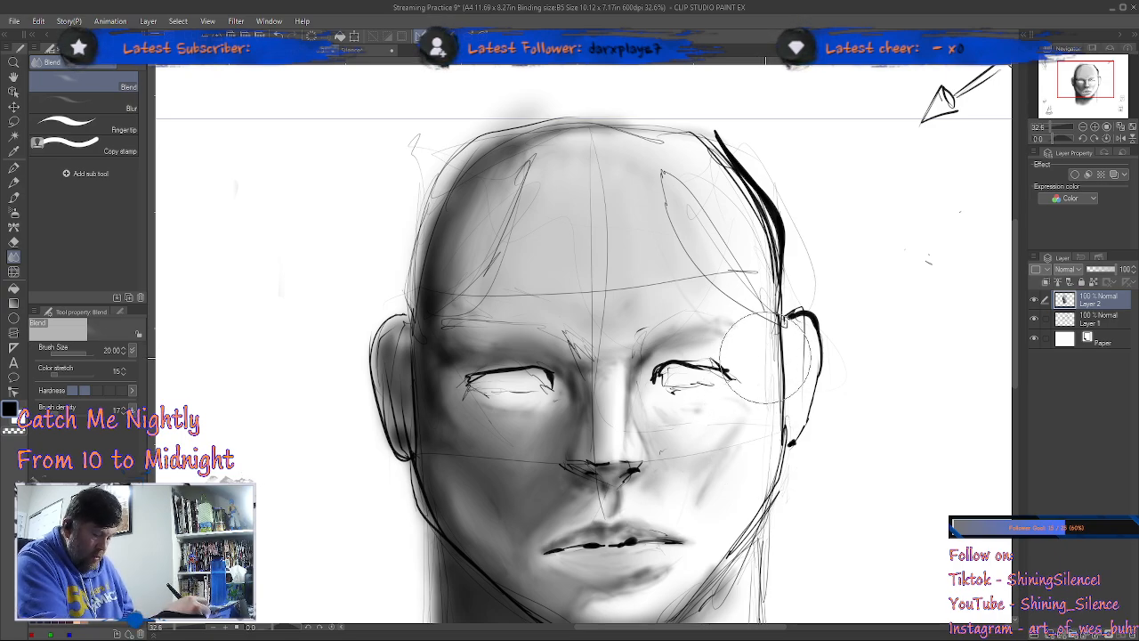
# Step: Add shadow at the outer brow, under the eye and on the cheek of the lit side with the Shadow airbrush at size 6
pyautogui.press('b')
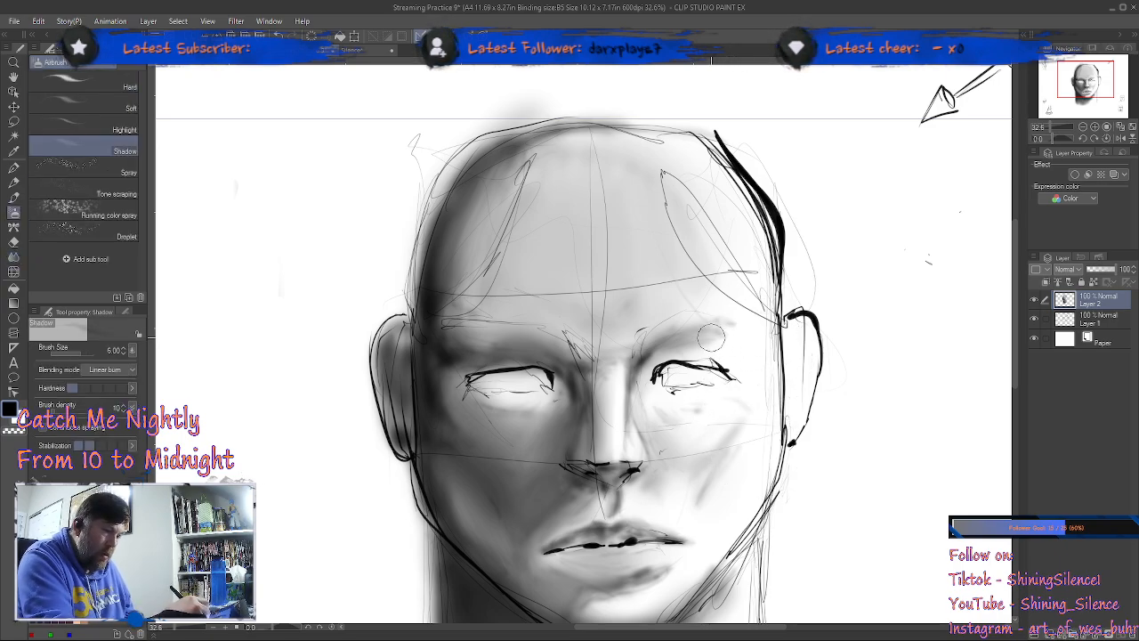
pyautogui.moveTo(727, 337); pyautogui.dragTo(739, 335)
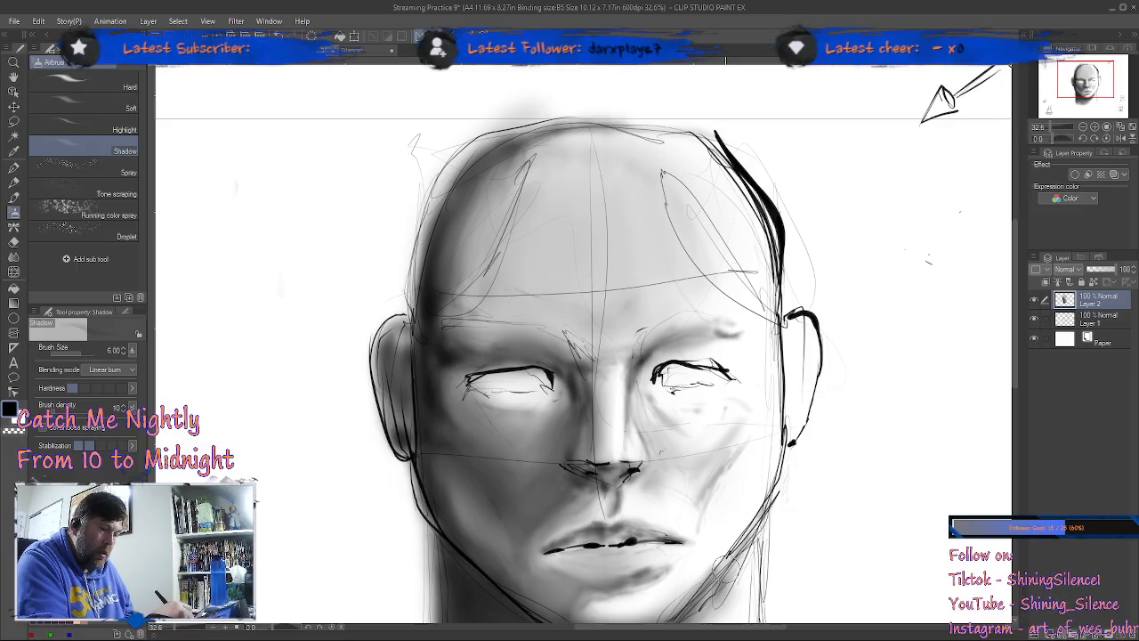
pyautogui.moveTo(774, 525); pyautogui.dragTo(798, 324)
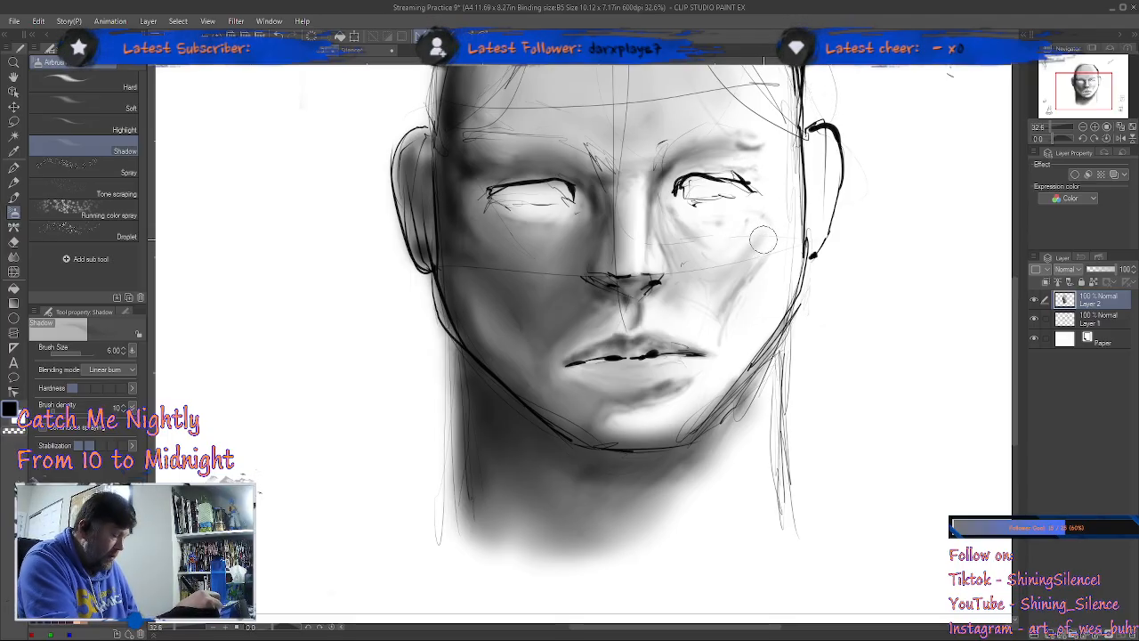
# Step: Blend the lit cheek's shading from beside the nose out to the jaw with the Blend tool at size 10
pyautogui.press('j')
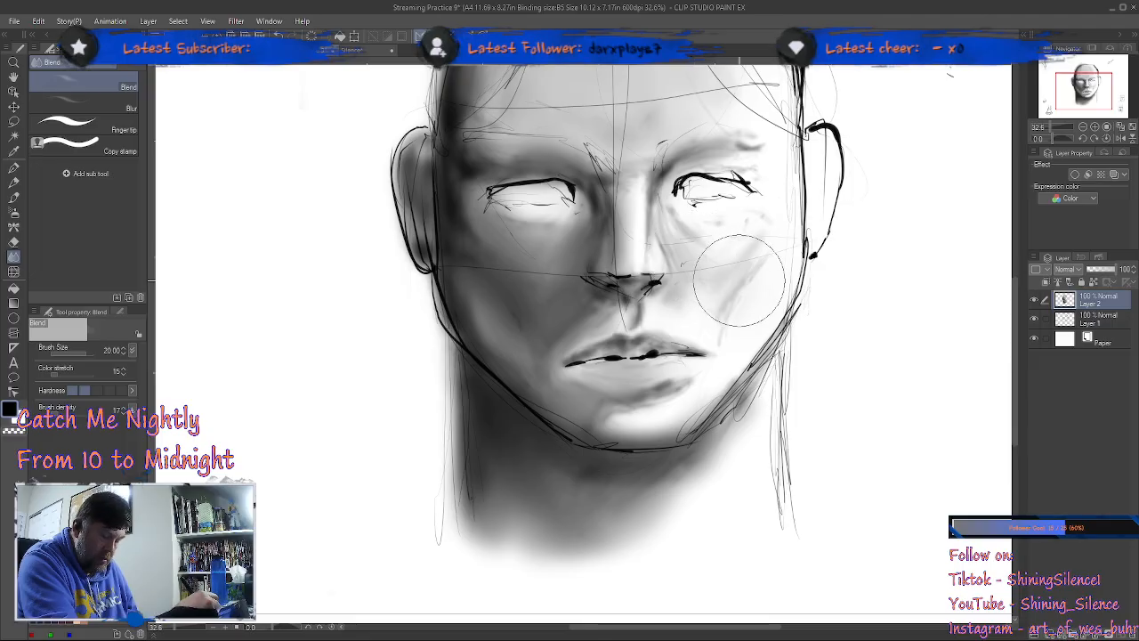
pyautogui.press('[')
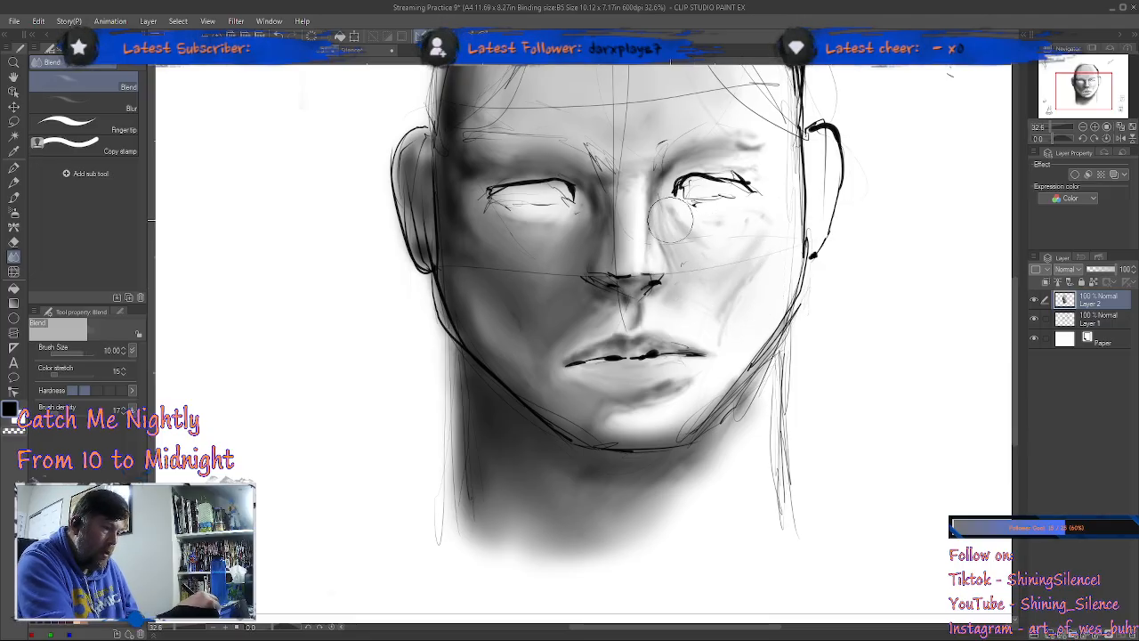
pyautogui.press('[')
pyautogui.press('[')
pyautogui.press('[')
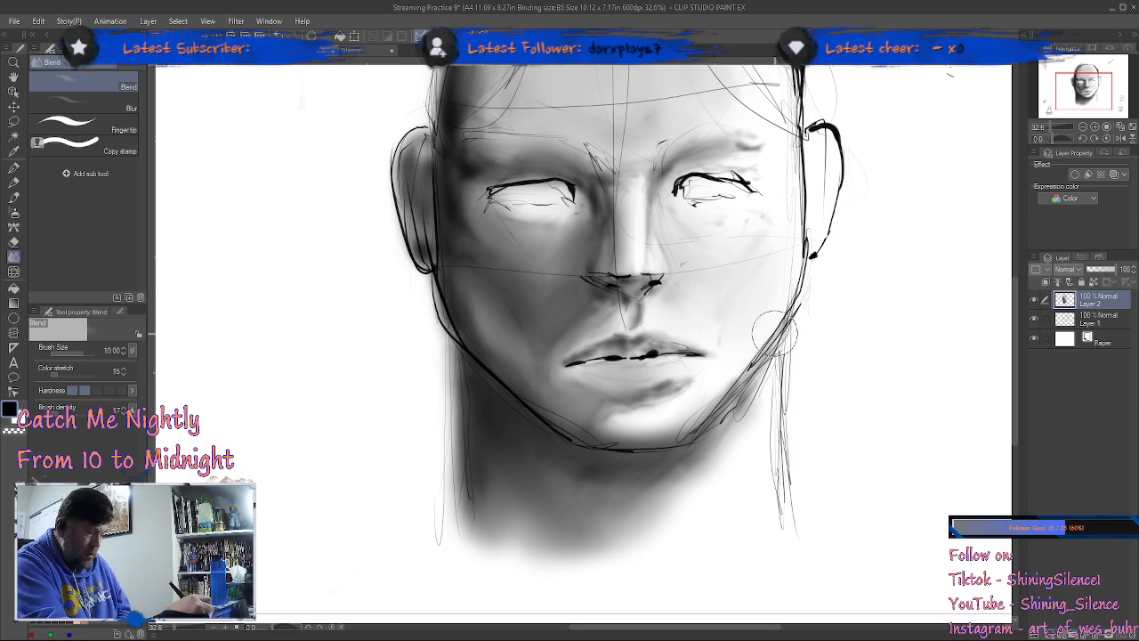
# Step: Hatch shadow above the lit mouth corner with the Shadow airbrush at size 6 and soften it with the Blend tool at size 3
pyautogui.press('b')
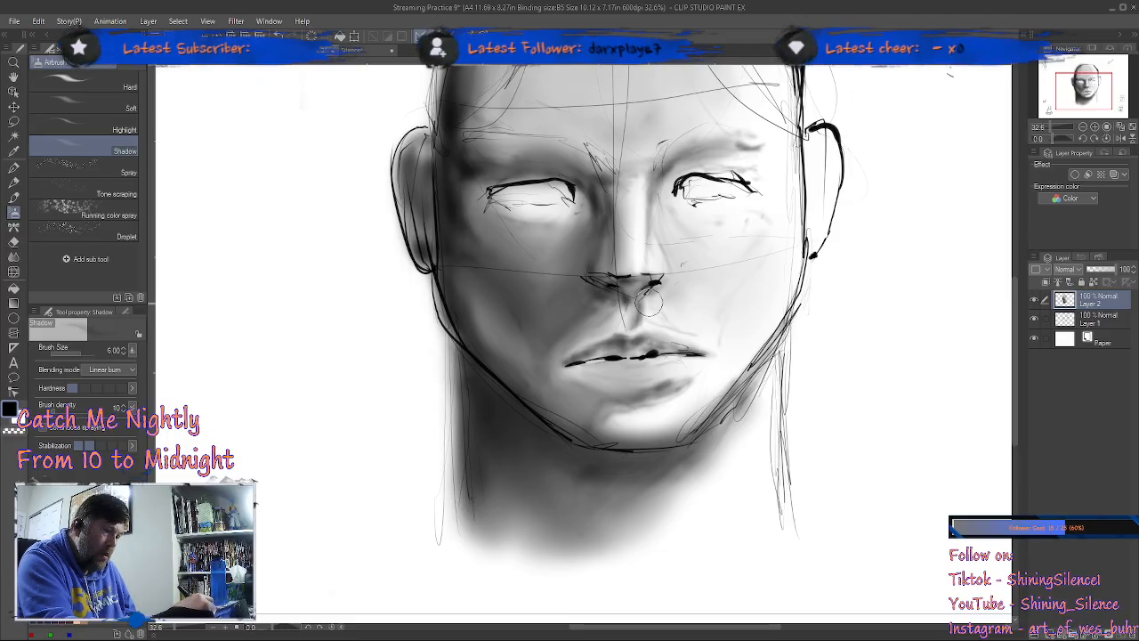
pyautogui.moveTo(654, 293)
pyautogui.mouseDown()
pyautogui.moveTo(699, 311)
pyautogui.moveTo(722, 305)
pyautogui.moveTo(730, 338)
pyautogui.mouseUp()
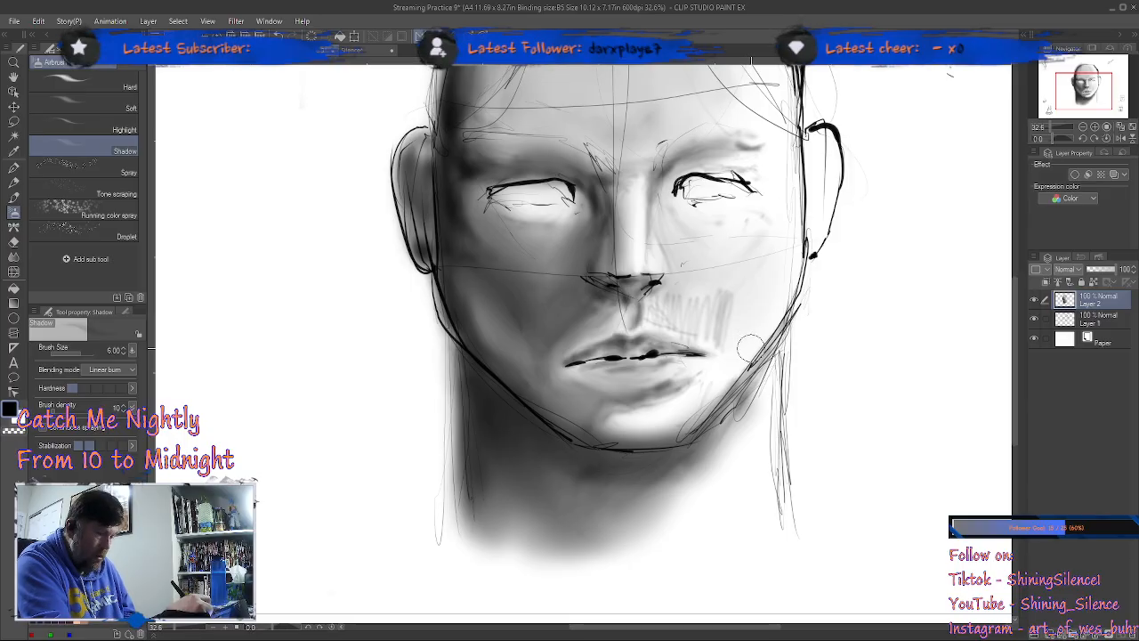
pyautogui.press('j')
pyautogui.press('[')
pyautogui.press('[')
pyautogui.press('[')
pyautogui.press('[')
pyautogui.press('[')
pyautogui.press('[')
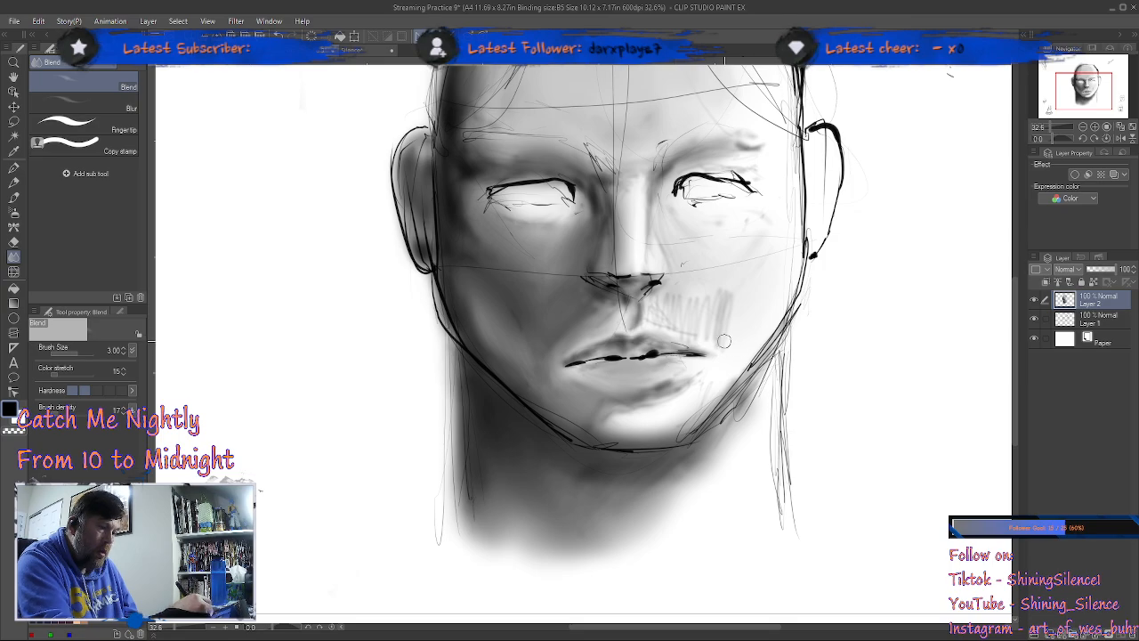
pyautogui.moveTo(702, 281); pyautogui.dragTo(730, 273)
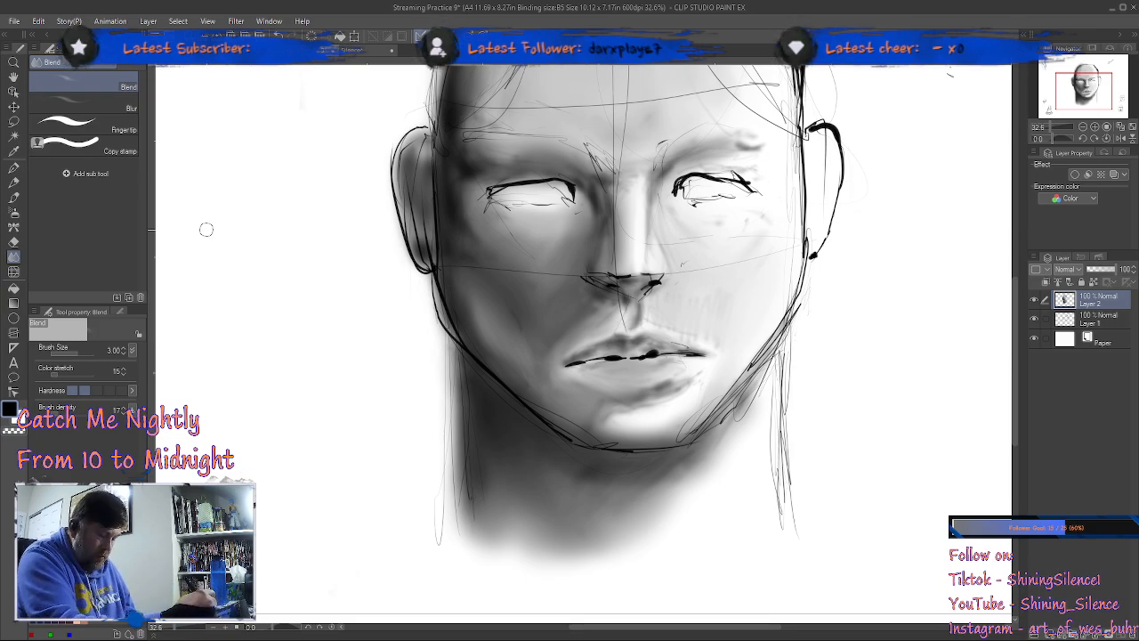
# Step: Add a new layer above Layer 2 and paint highlights at the shaded side's inner brow and on both cheeks with the Highlight airbrush at size 2
pyautogui.press('b')
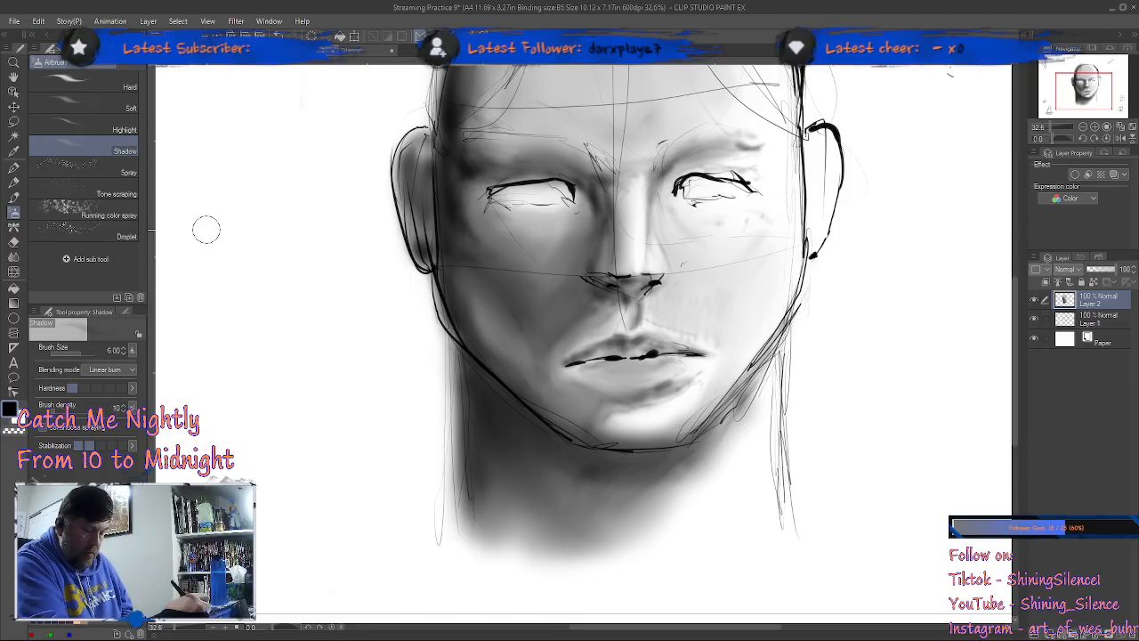
pyautogui.press(',')
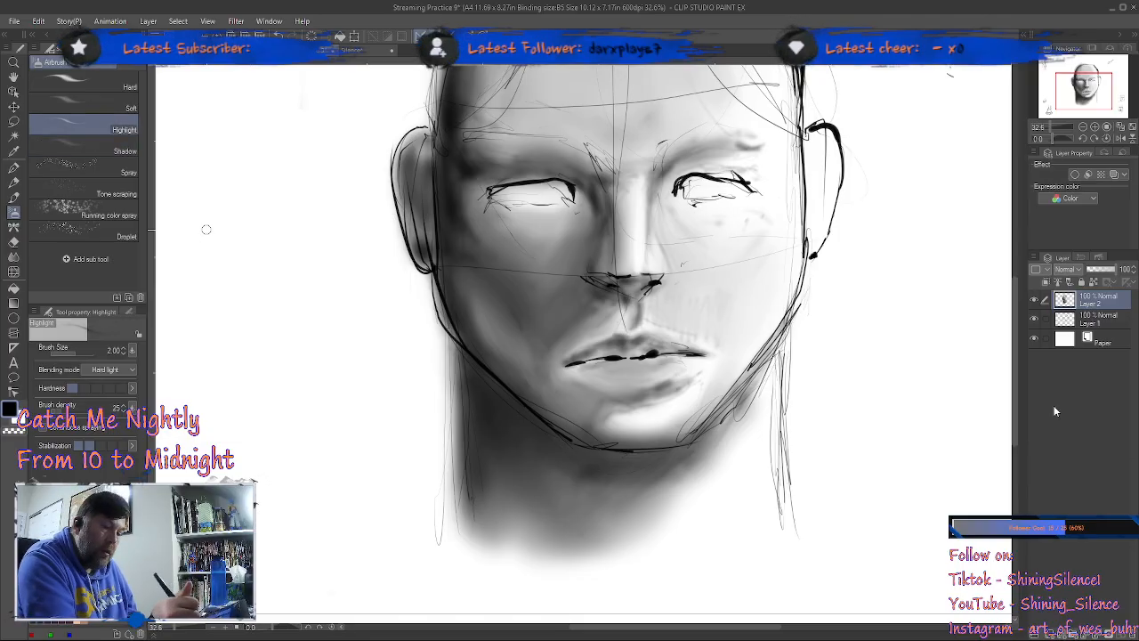
pyautogui.hotkey('ctrl', 'shift', 'n')
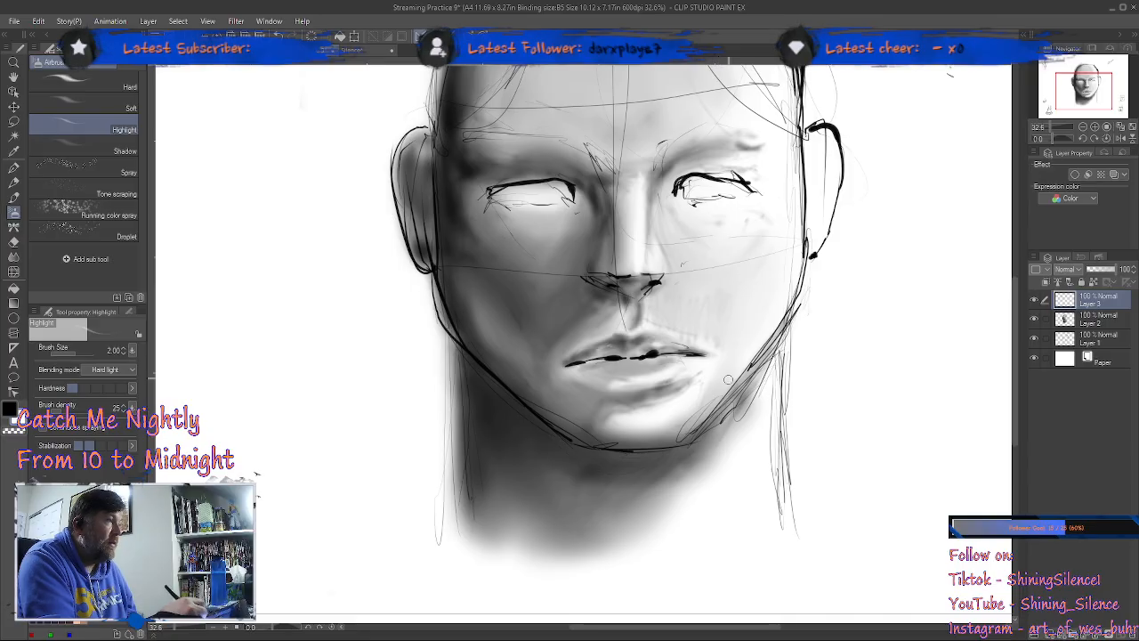
pyautogui.scroll(5, 766, 252)
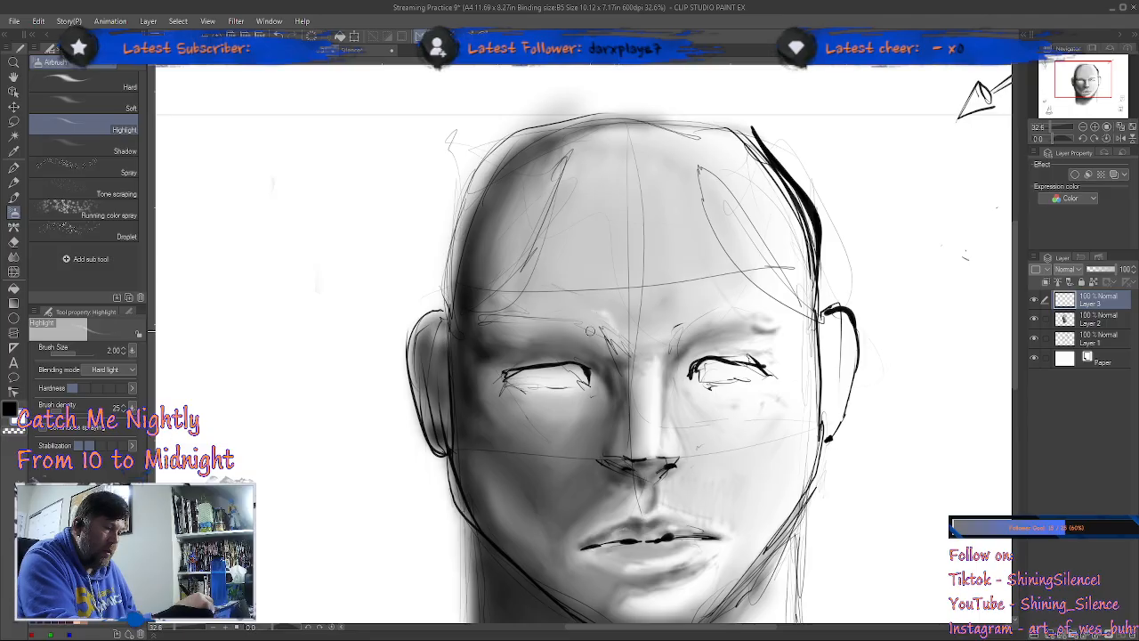
pyautogui.moveTo(617, 317)
pyautogui.mouseDown()
pyautogui.moveTo(626, 329)
pyautogui.moveTo(616, 320)
pyautogui.mouseUp()
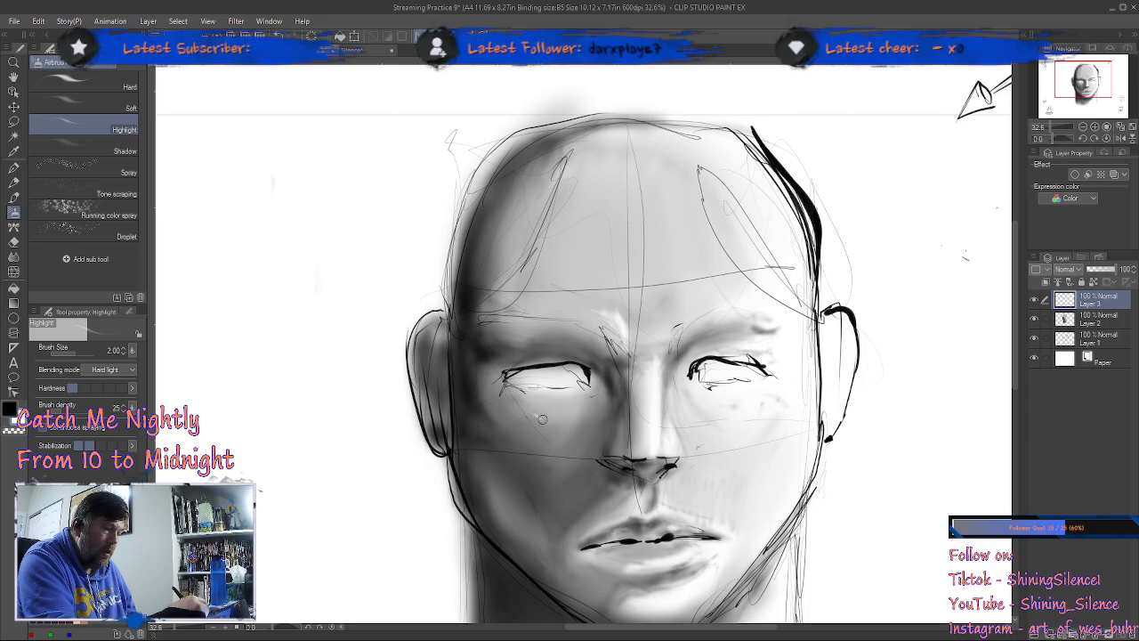
pyautogui.moveTo(545, 427)
pyautogui.mouseDown()
pyautogui.moveTo(525, 411)
pyautogui.moveTo(549, 424)
pyautogui.moveTo(534, 418)
pyautogui.moveTo(529, 432)
pyautogui.moveTo(551, 427)
pyautogui.moveTo(524, 416)
pyautogui.moveTo(559, 438)
pyautogui.moveTo(527, 432)
pyautogui.moveTo(543, 439)
pyautogui.moveTo(549, 427)
pyautogui.moveTo(539, 430)
pyautogui.mouseUp()
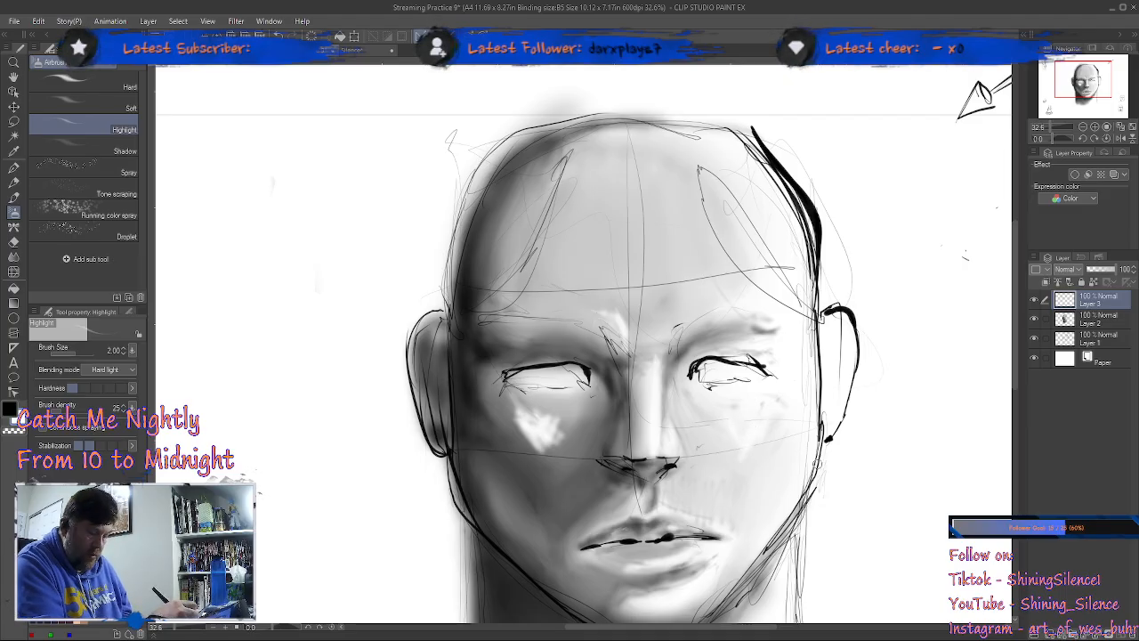
# Step: Soften the highlight on the shaded side's cheek with the Blend tool, enlarging the brush to size 7 and up to 12
pyautogui.press('j')
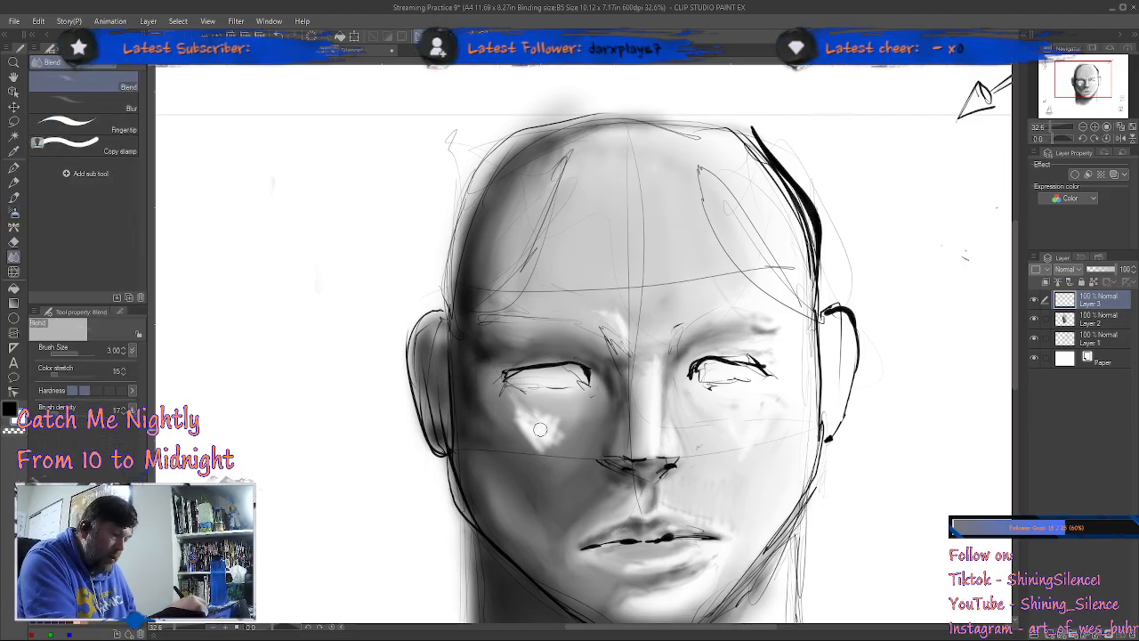
pyautogui.press(']')
pyautogui.press(']')
pyautogui.press(']')
pyautogui.press(']')
pyautogui.press(']')
pyautogui.press(']')
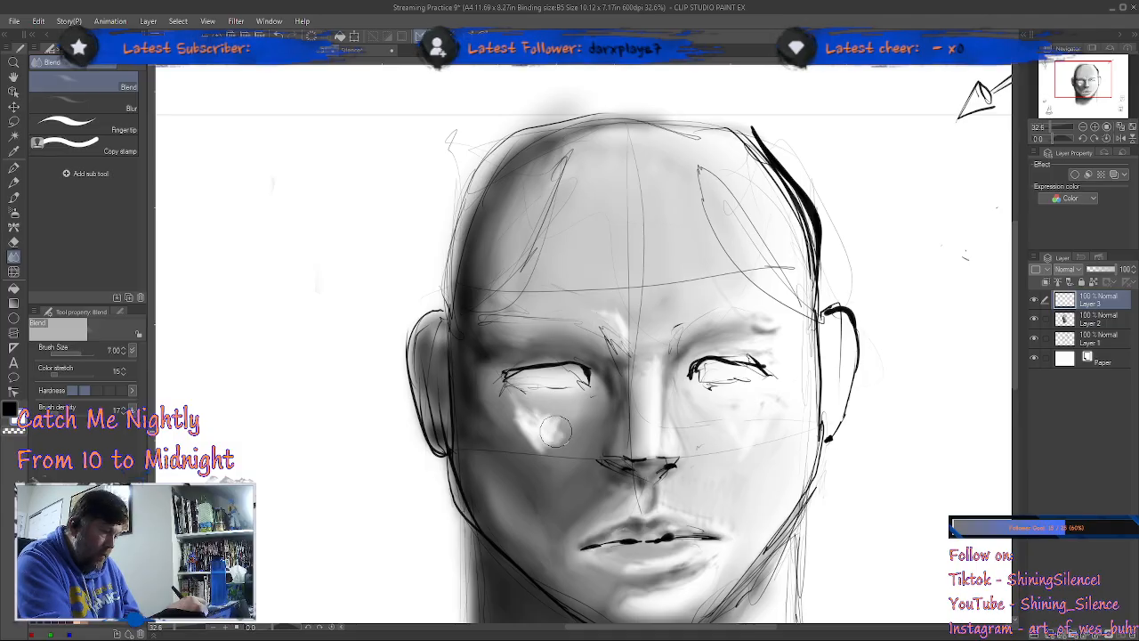
pyautogui.moveTo(542, 429)
pyautogui.mouseDown()
pyautogui.moveTo(643, 465)
pyautogui.moveTo(506, 417)
pyautogui.moveTo(573, 462)
pyautogui.moveTo(567, 438)
pyautogui.moveTo(588, 416)
pyautogui.moveTo(545, 447)
pyautogui.mouseUp()
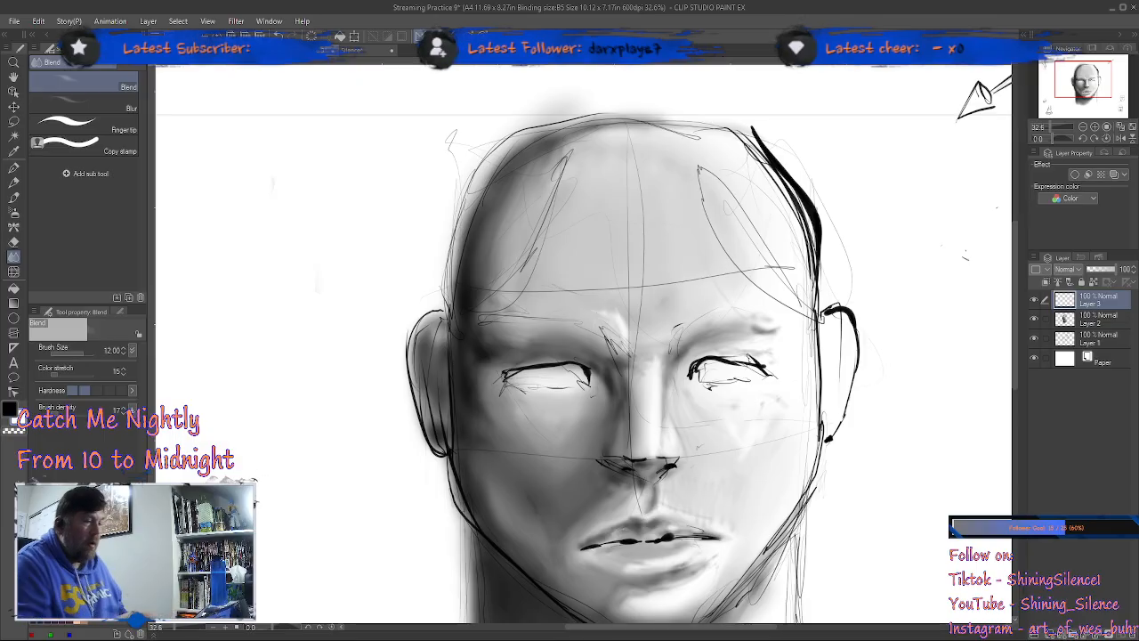
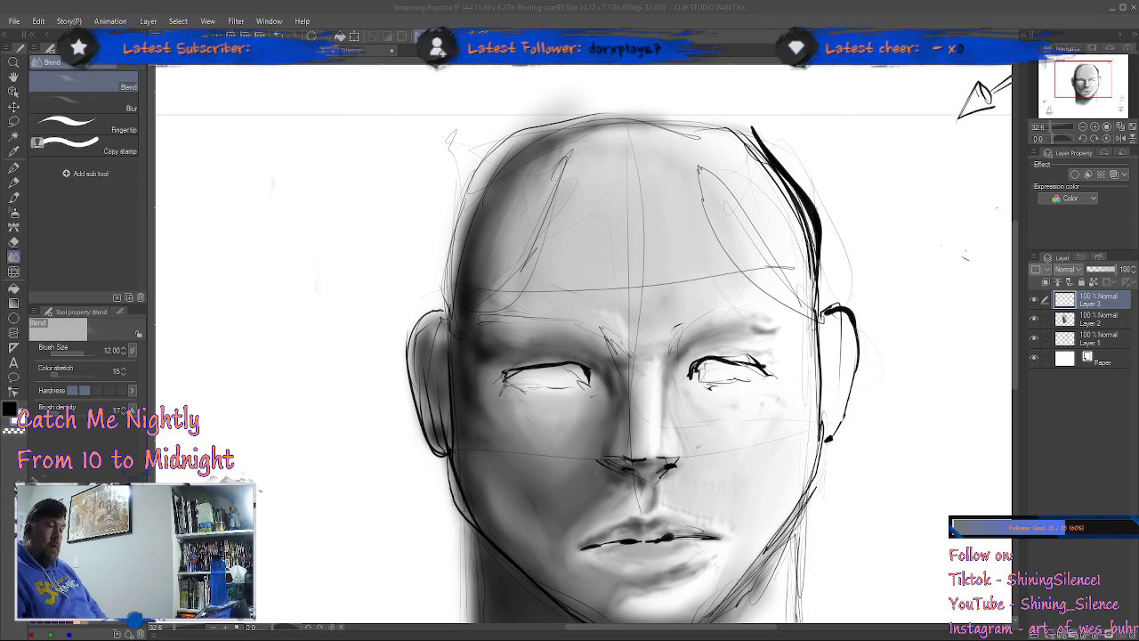
# Step: Examine the face shading with the Layer 1 line sketch hidden, comparing it with the lines visible, and leave the sketch shown
pyautogui.click(377, 276)
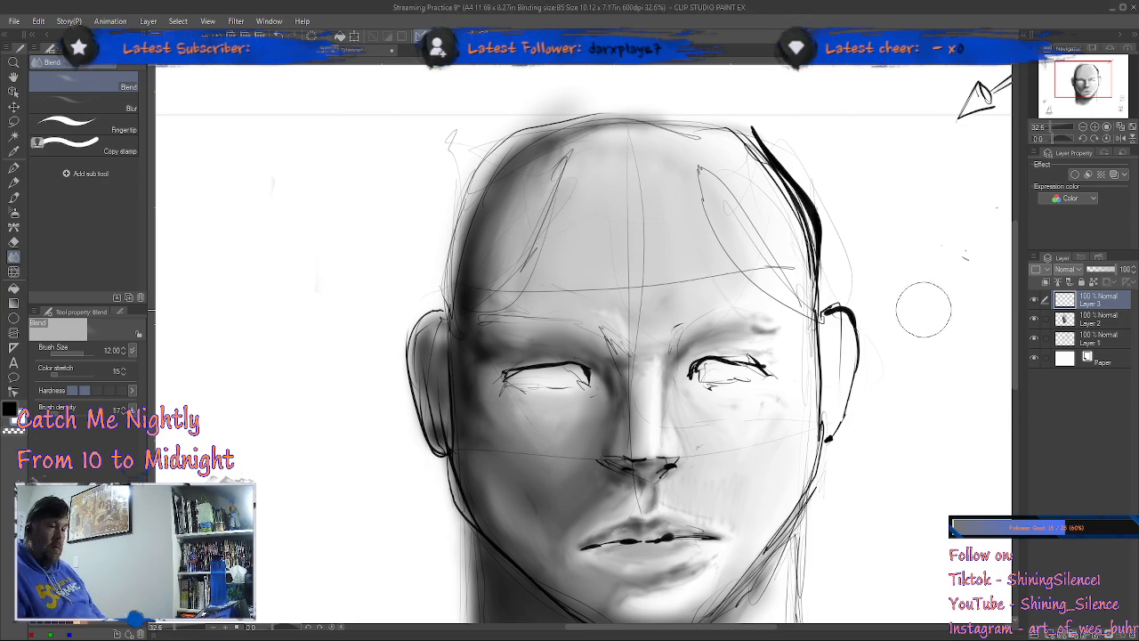
pyautogui.click(1034, 339)
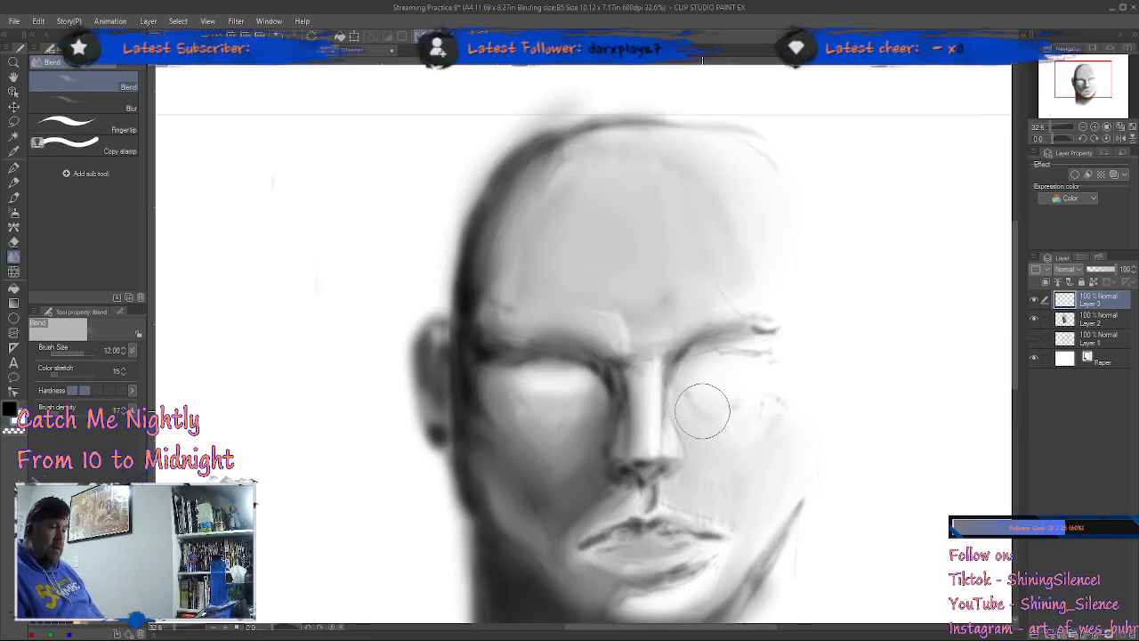
pyautogui.scroll(-3, 701, 409)
pyautogui.scroll(1, 703, 415)
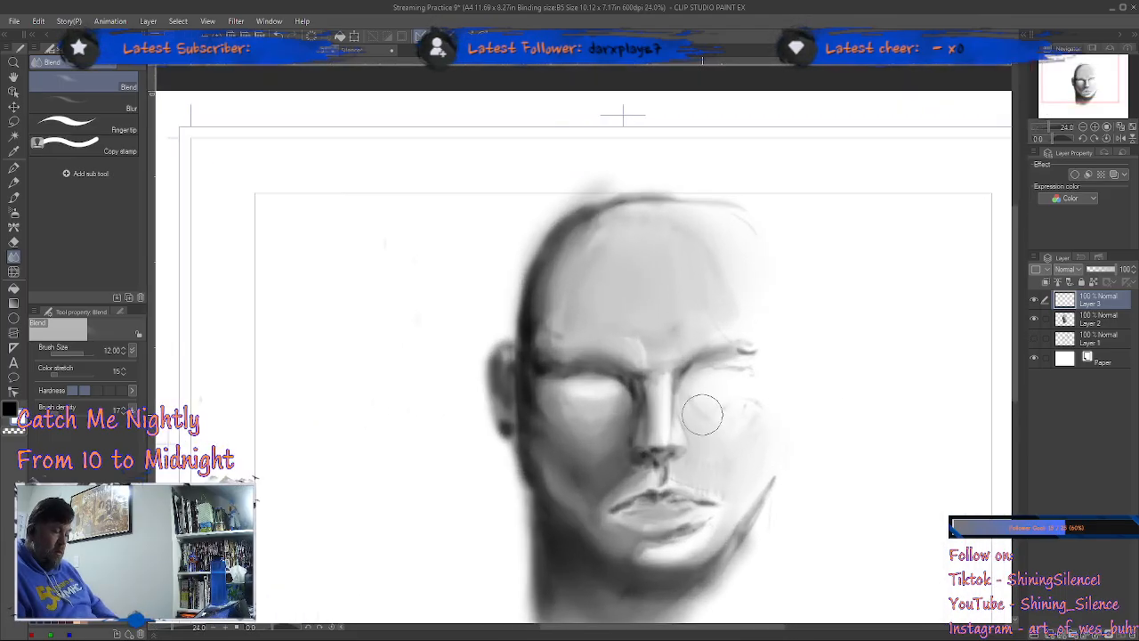
pyautogui.moveTo(707, 405); pyautogui.dragTo(647, 305)
pyautogui.scroll(2, 683, 398)
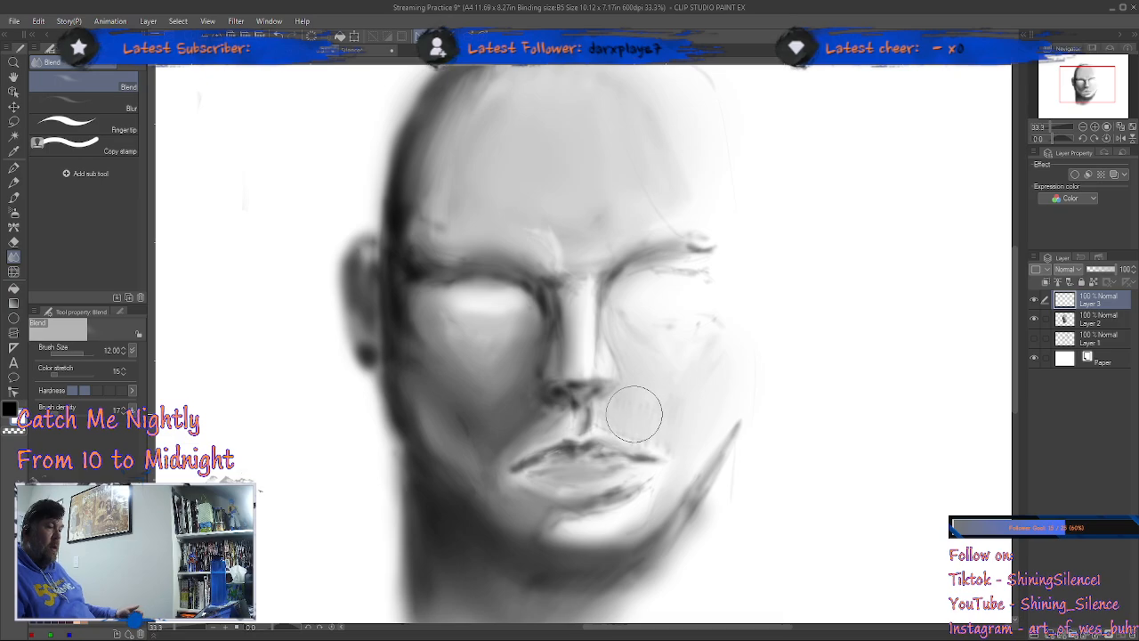
pyautogui.moveTo(635, 413); pyautogui.dragTo(600, 399)
pyautogui.moveTo(521, 360)
pyautogui.mouseDown()
pyautogui.moveTo(480, 326)
pyautogui.moveTo(444, 324)
pyautogui.moveTo(416, 321)
pyautogui.mouseUp()
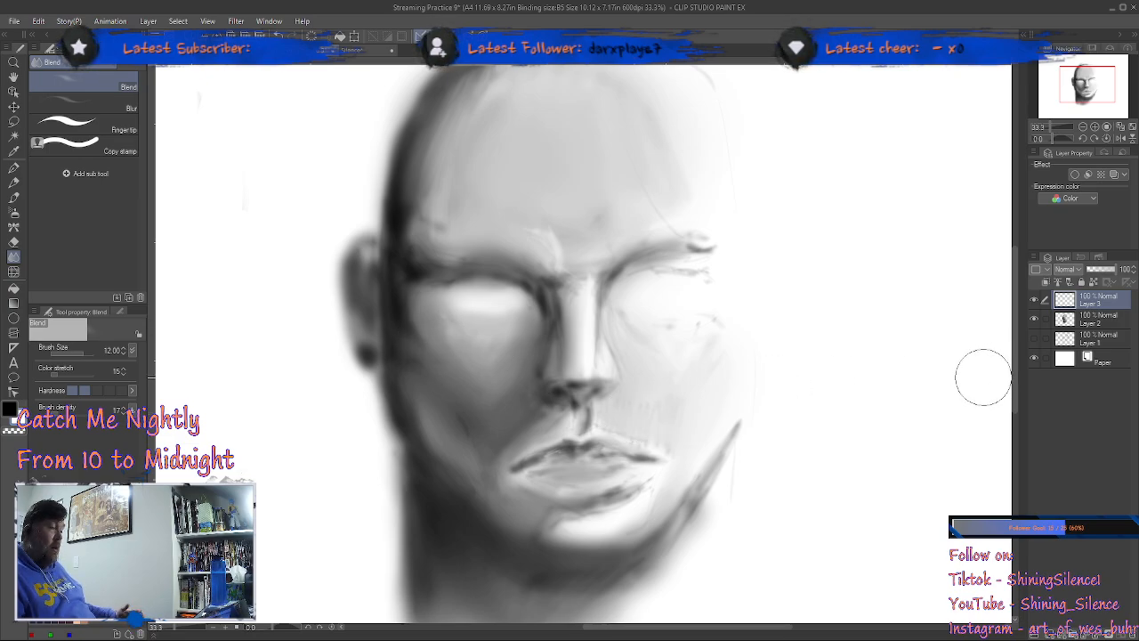
pyautogui.click(1035, 341)
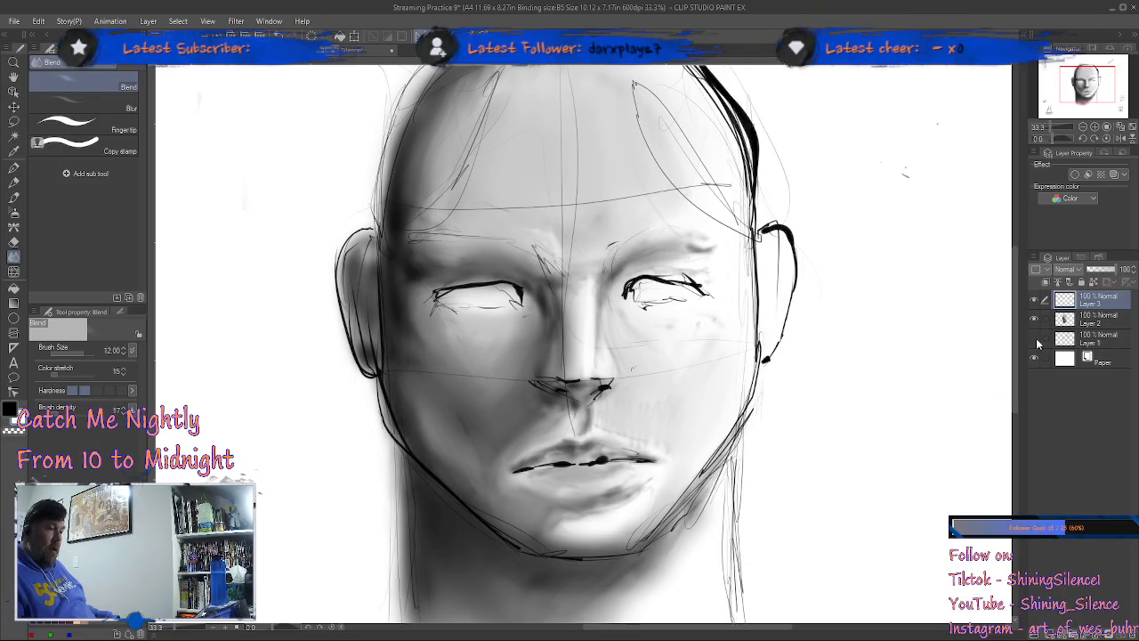
pyautogui.click(1036, 343)
pyautogui.click(1036, 343)
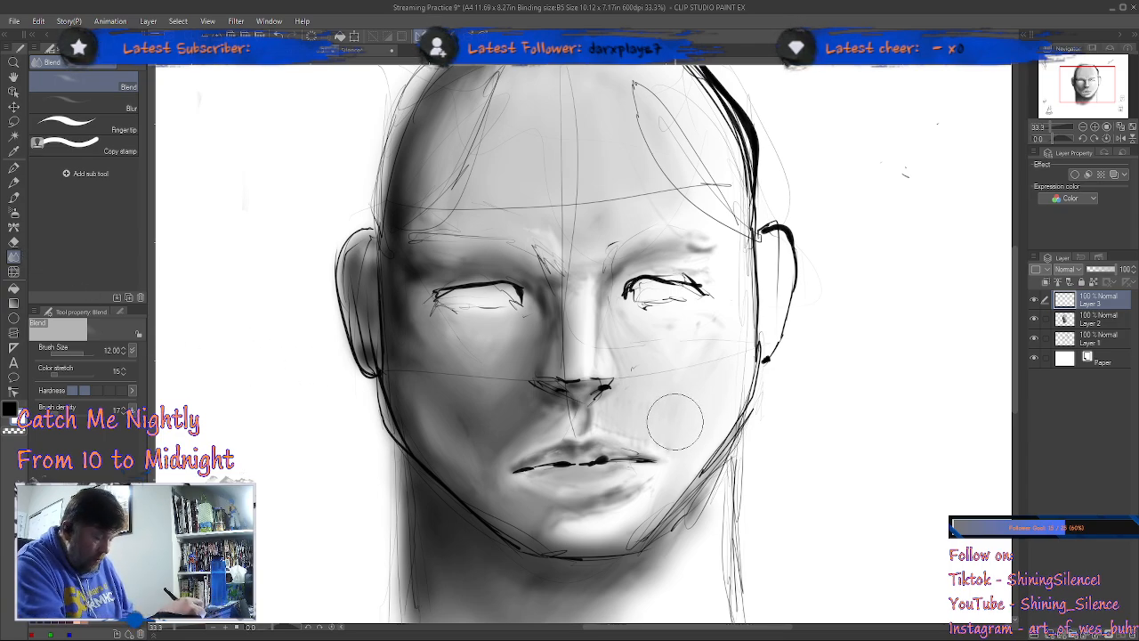
# Step: Shade the lit side's brow, under-eye area and cheek with the Shadow airbrush at size 6, and blend the cheek at size 12
pyautogui.press('b')
pyautogui.press('.')
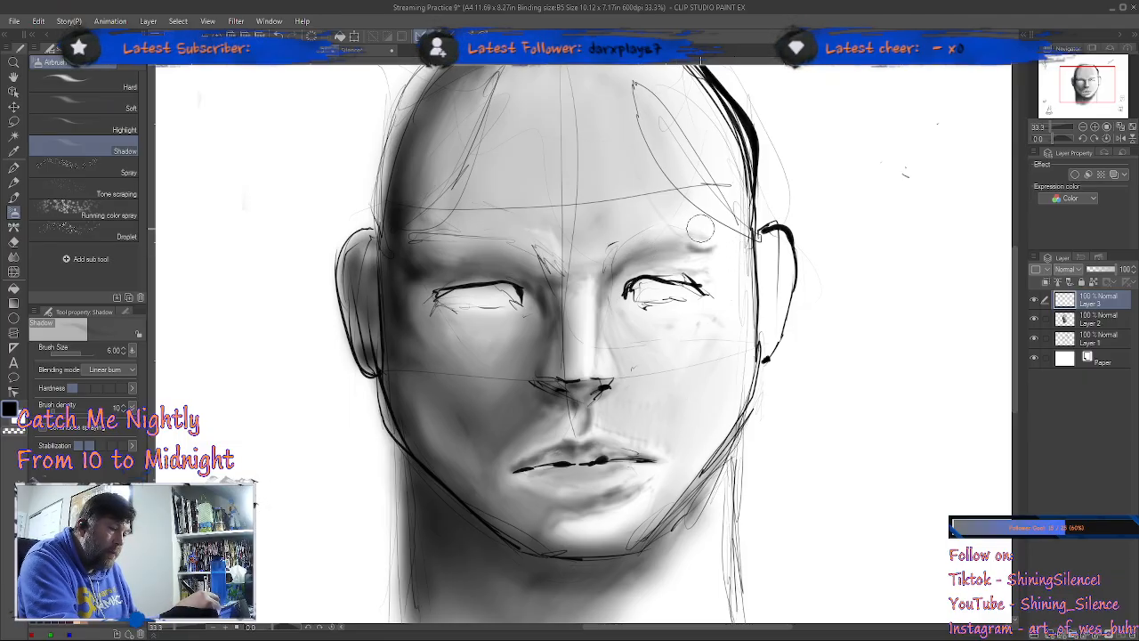
pyautogui.moveTo(696, 243)
pyautogui.mouseDown()
pyautogui.moveTo(627, 263)
pyautogui.moveTo(677, 251)
pyautogui.moveTo(663, 249)
pyautogui.mouseUp()
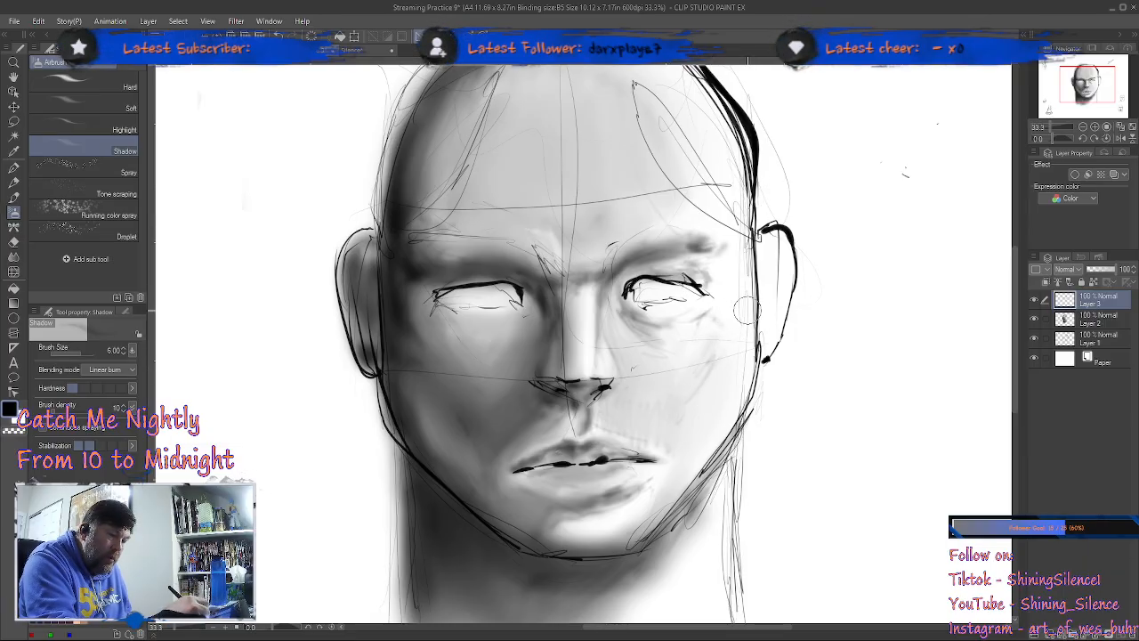
pyautogui.moveTo(703, 357)
pyautogui.mouseDown()
pyautogui.moveTo(667, 488)
pyautogui.moveTo(686, 399)
pyautogui.moveTo(716, 371)
pyautogui.moveTo(685, 417)
pyautogui.moveTo(723, 363)
pyautogui.moveTo(685, 400)
pyautogui.moveTo(704, 374)
pyautogui.mouseUp()
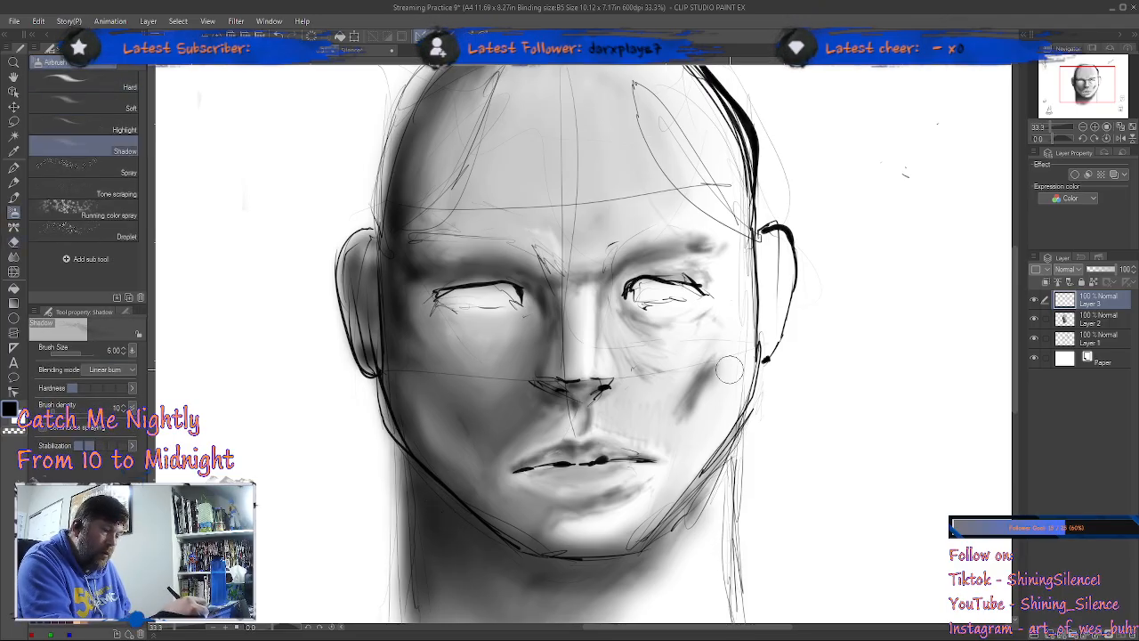
pyautogui.press('j')
pyautogui.moveTo(682, 406)
pyautogui.mouseDown()
pyautogui.moveTo(669, 393)
pyautogui.moveTo(697, 388)
pyautogui.moveTo(710, 369)
pyautogui.moveTo(691, 376)
pyautogui.moveTo(719, 356)
pyautogui.moveTo(716, 382)
pyautogui.mouseUp()
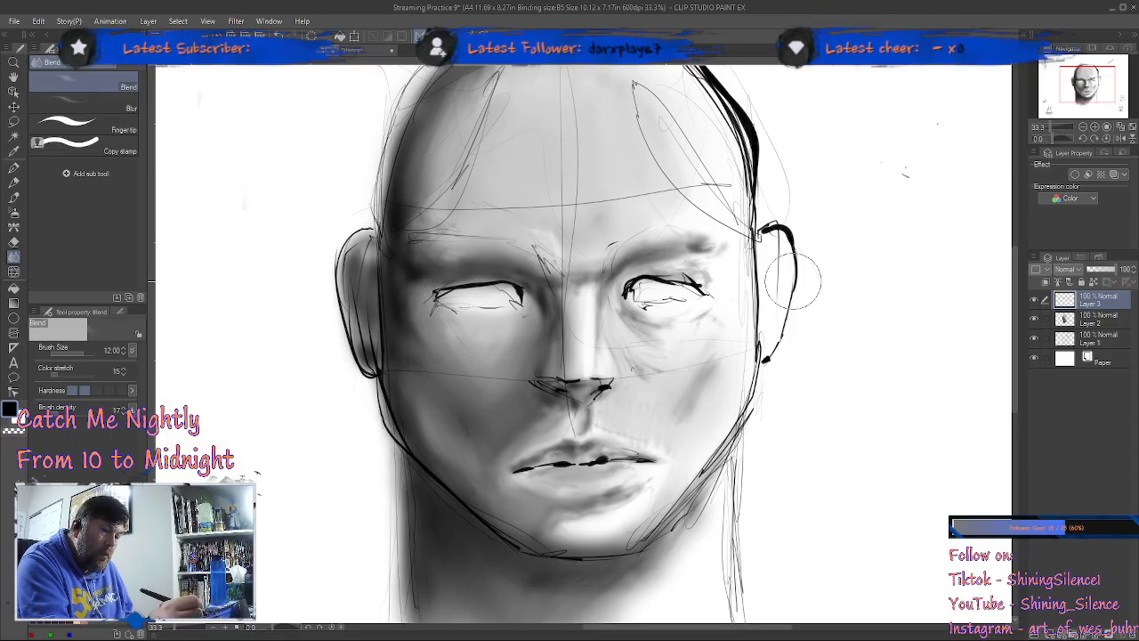
# Step: Set Layer 3's blending mode to Add and reduce the Shadow airbrush to size 2.5
pyautogui.press('b')
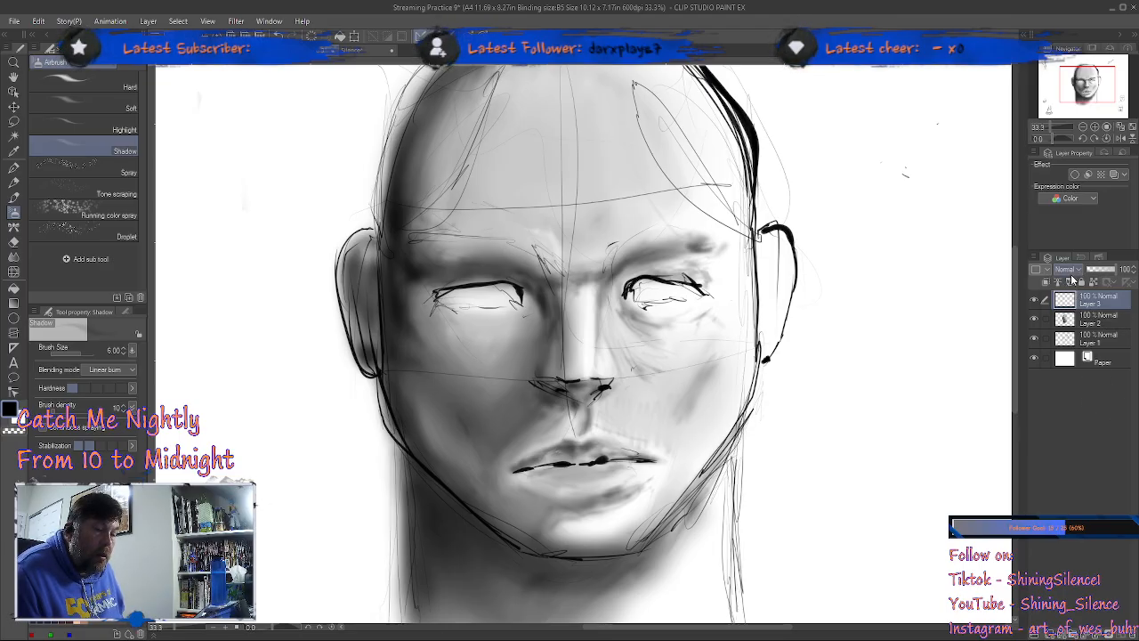
pyautogui.click(1073, 396)
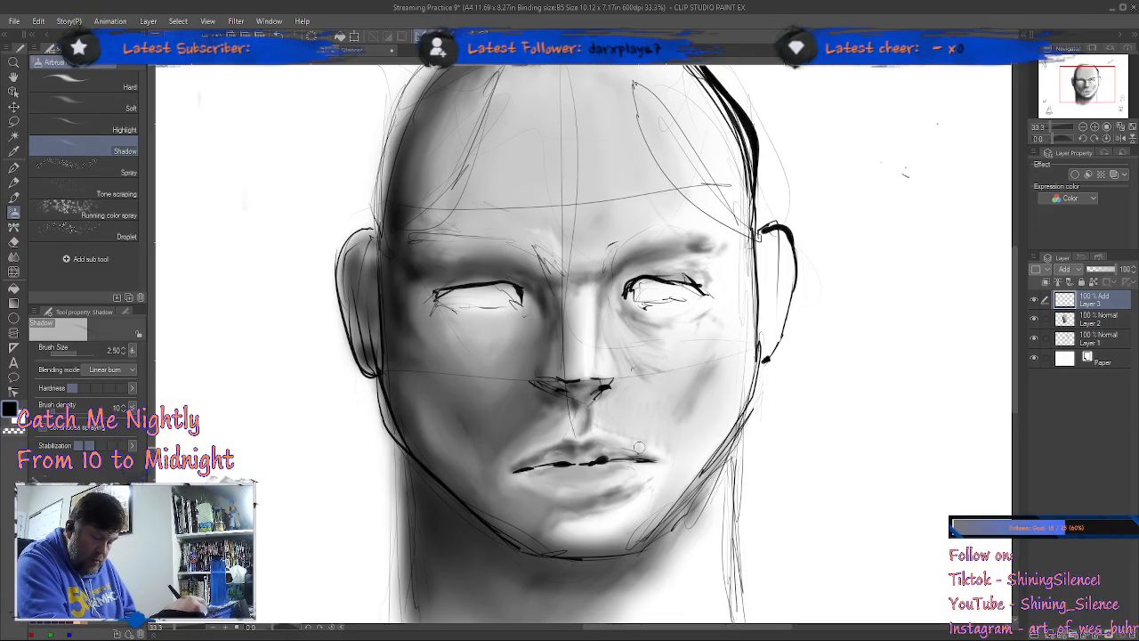
pyautogui.hotkey('ctrl', 'space')
pyautogui.moveTo(606, 427)
pyautogui.mouseDown()
pyautogui.moveTo(703, 422)
pyautogui.moveTo(667, 425)
pyautogui.mouseUp()
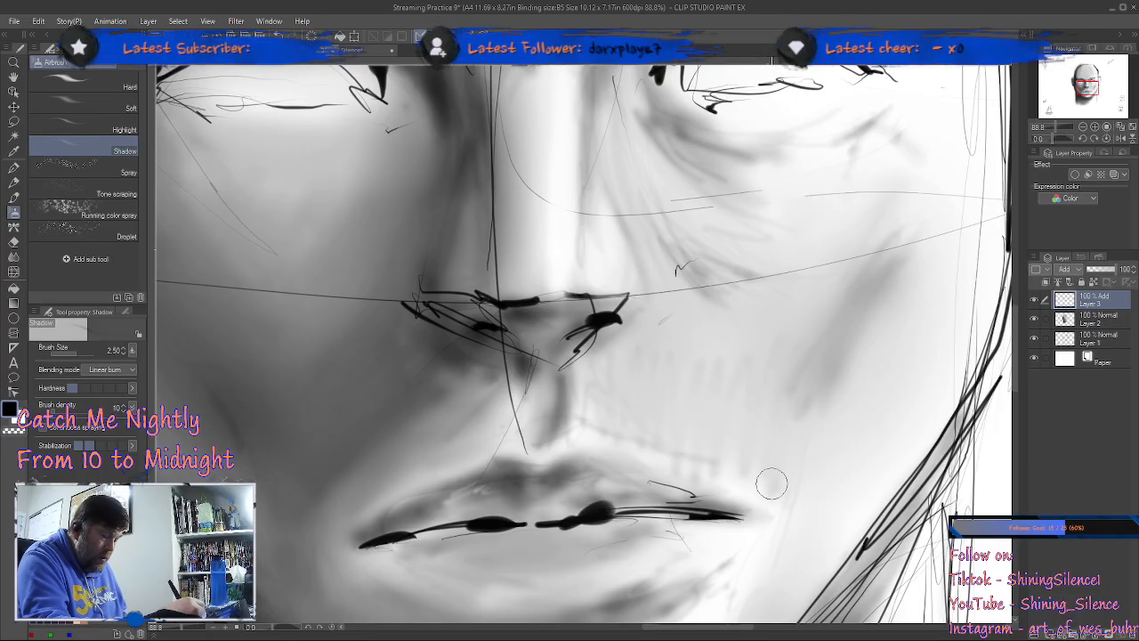
pyautogui.press('j')
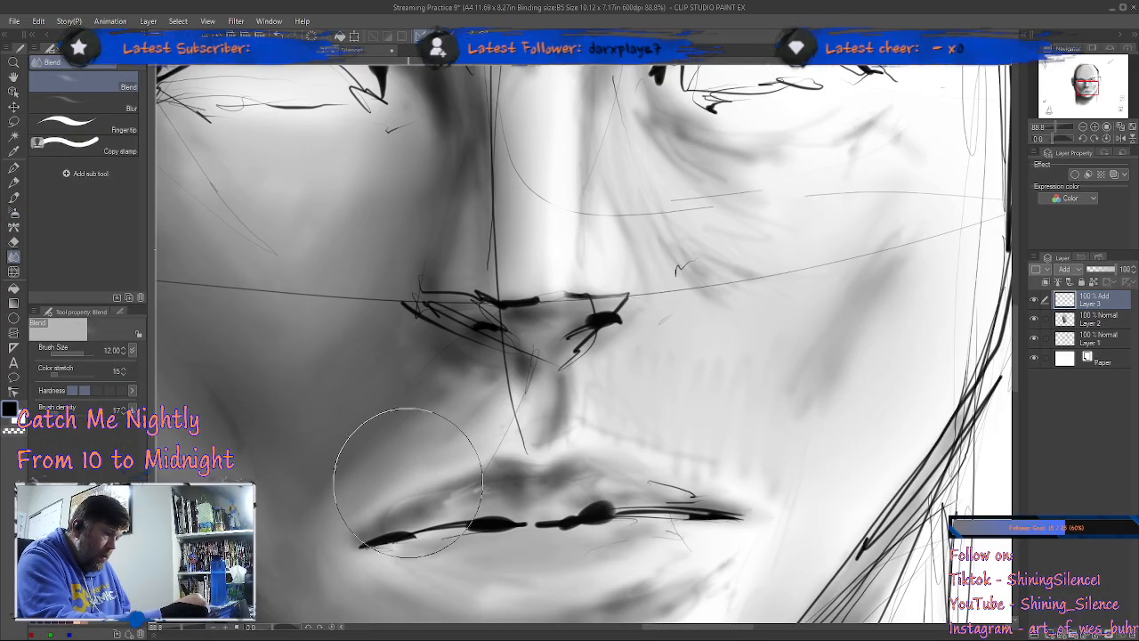
pyautogui.press('/')
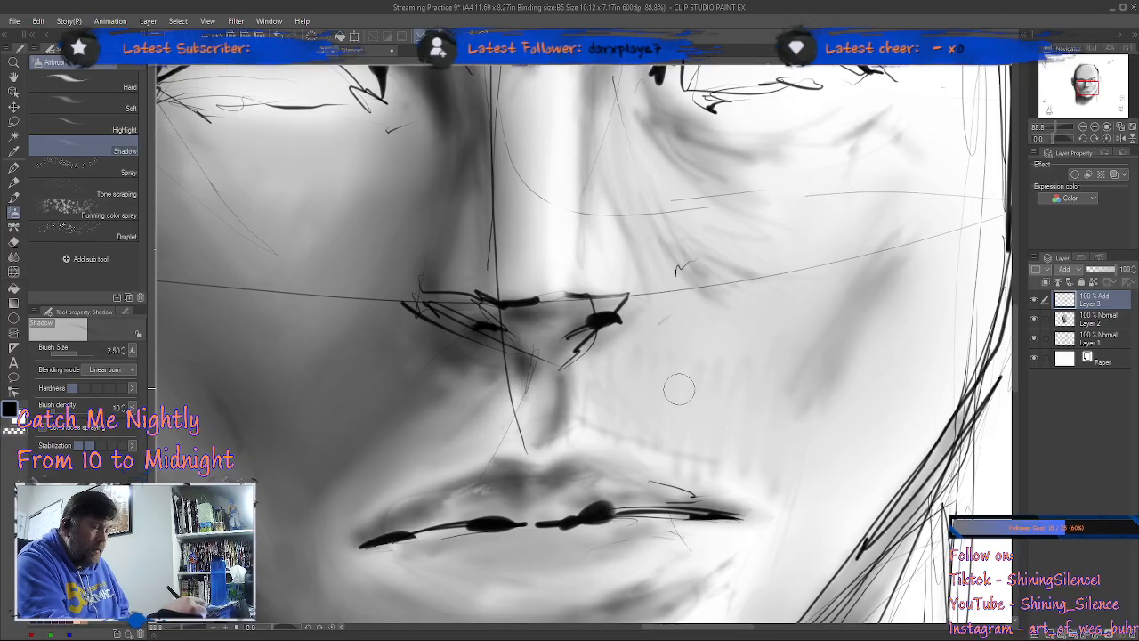
pyautogui.scroll(-3, 753, 433)
pyautogui.press('b')
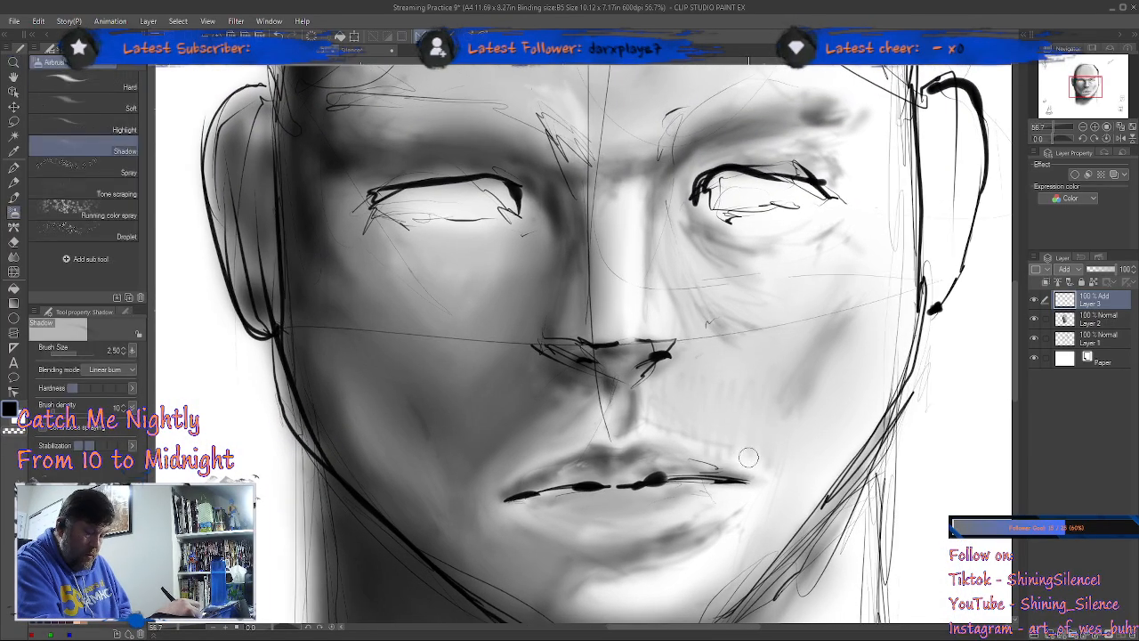
# Step: Enlarge the Shadow airbrush to size 6 and make Layer 2 the active layer
pyautogui.press(']')
pyautogui.press(']')
pyautogui.press(']')
pyautogui.press(']')
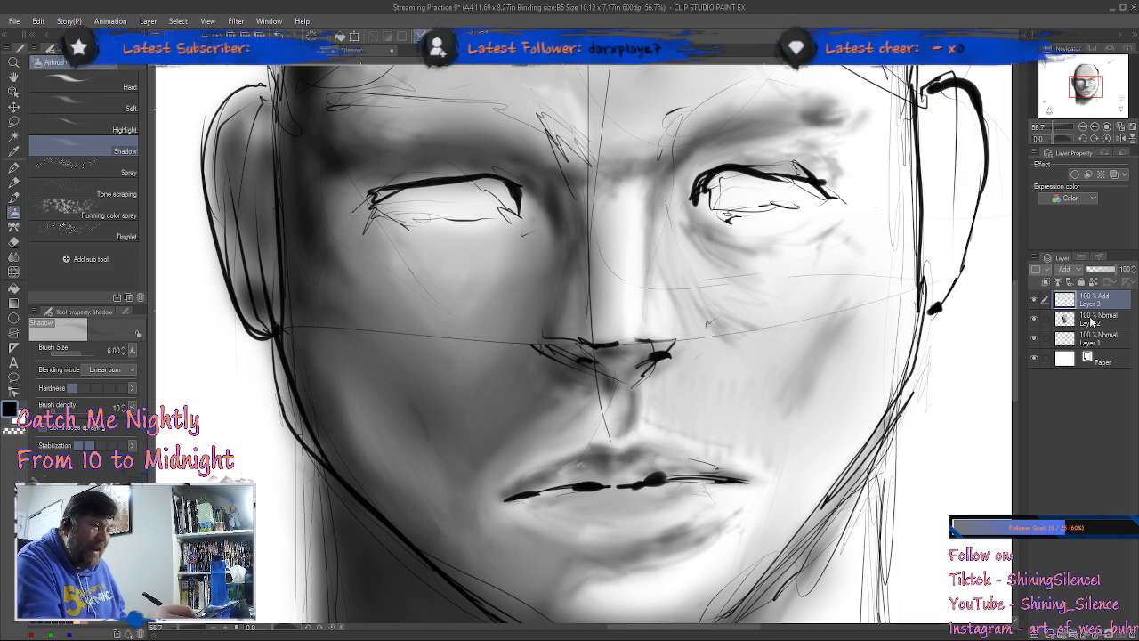
pyautogui.click(1090, 322)
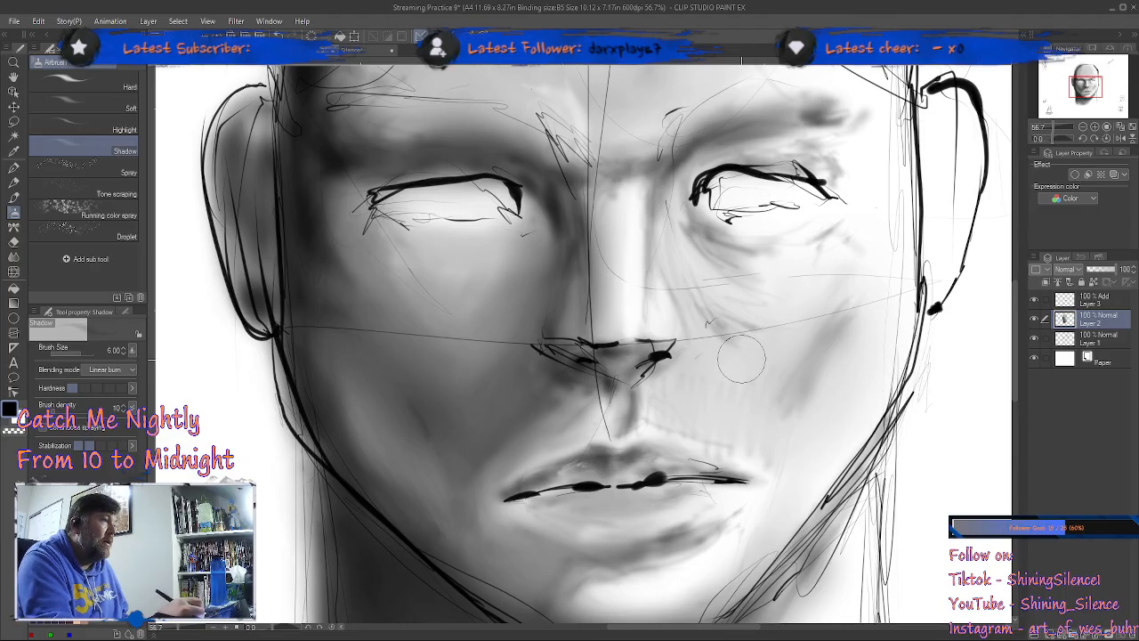
pyautogui.click(1089, 303)
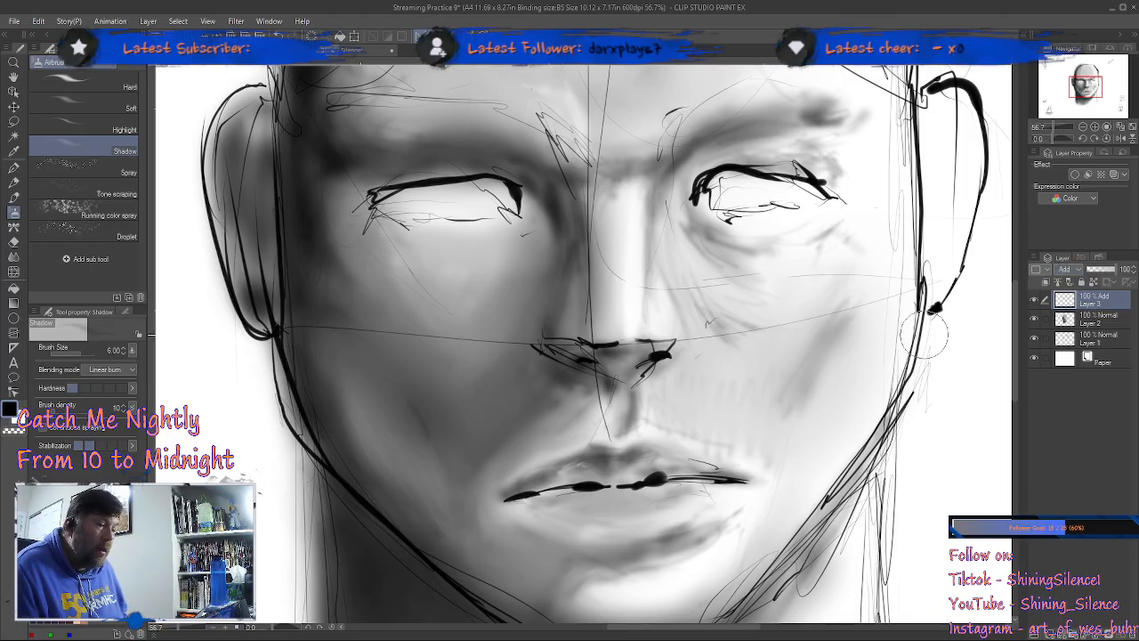
pyautogui.click(1048, 324)
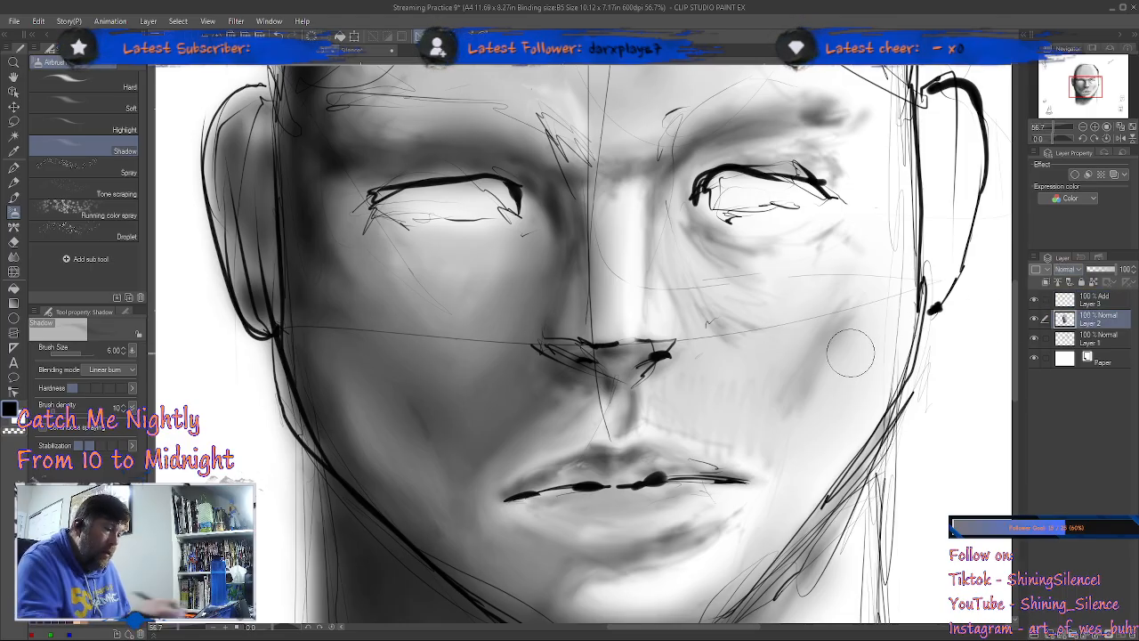
pyautogui.moveTo(541, 461)
pyautogui.mouseDown()
pyautogui.moveTo(518, 475)
pyautogui.moveTo(587, 442)
pyautogui.mouseUp()
pyautogui.hotkey('ctrl', 'z')
pyautogui.hotkey('ctrl', 'z')
# Step: Shade the upper lip's edge with the Shadow airbrush at size 2 and soften it with the Blend tool at size 4
pyautogui.press('[')
pyautogui.press('[')
pyautogui.press('[')
pyautogui.press('[')
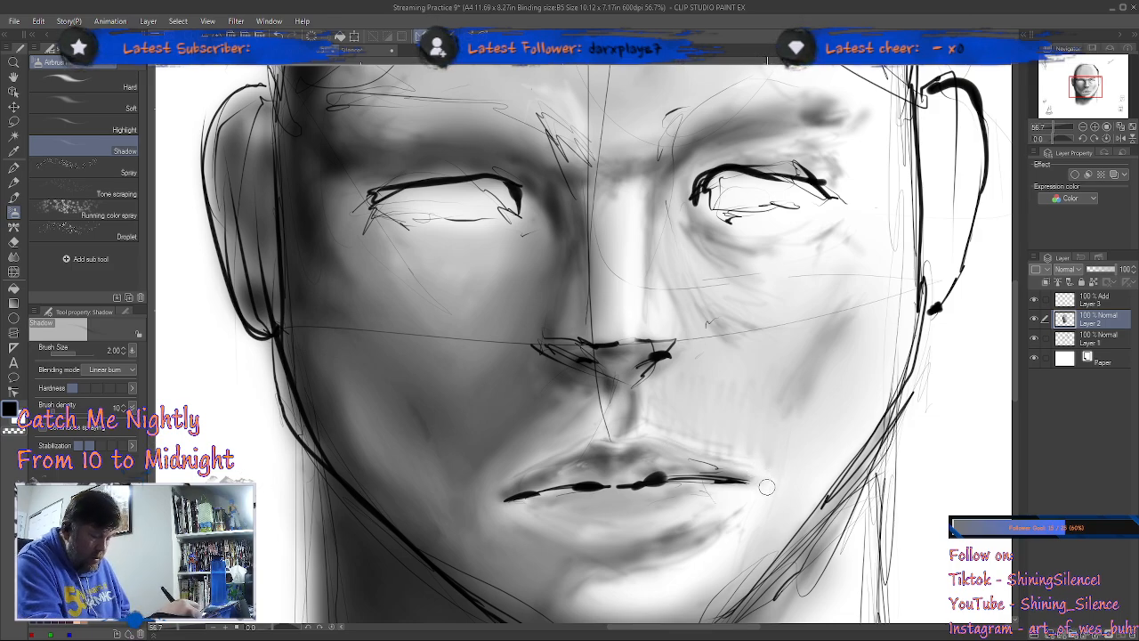
pyautogui.press('j')
pyautogui.press('[')
pyautogui.press('[')
pyautogui.press('[')
pyautogui.press('[')
pyautogui.press('[')
pyautogui.press('[')
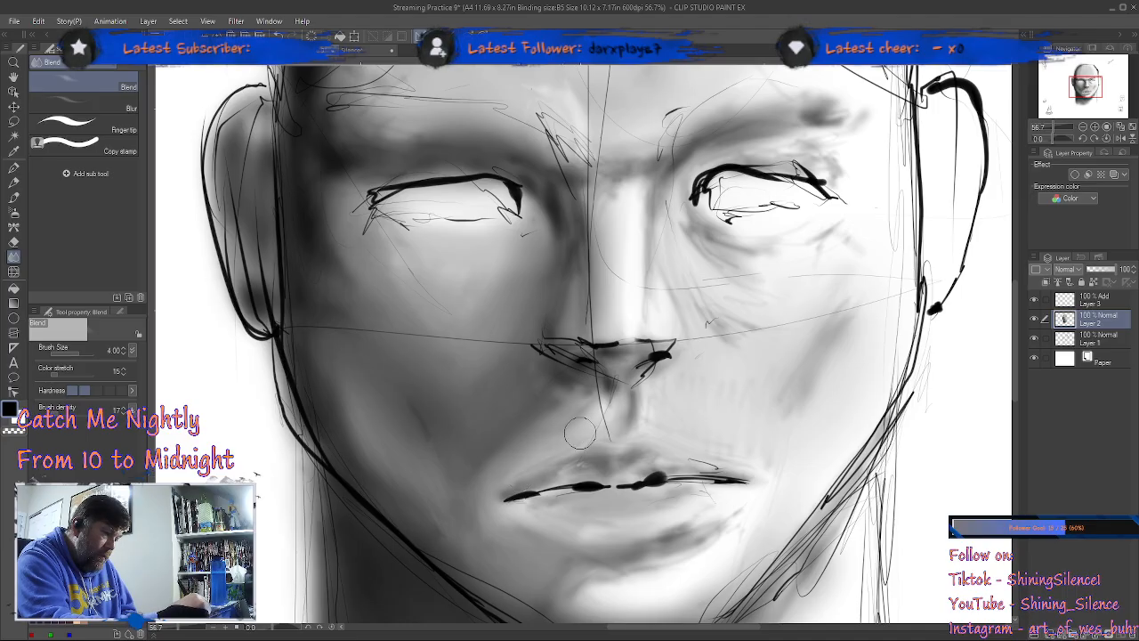
# Step: Darken the underside of the lower lip with the Shadow airbrush at size 2 and soften it with the Blend tool at size 4
pyautogui.press('b')
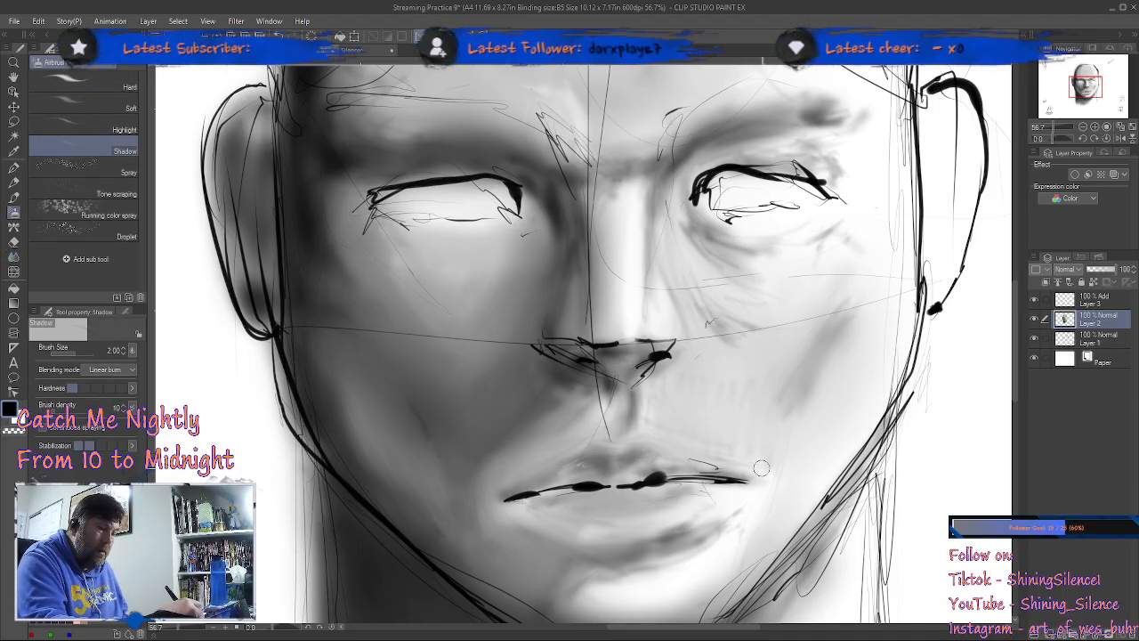
pyautogui.moveTo(708, 529)
pyautogui.mouseDown()
pyautogui.moveTo(601, 548)
pyautogui.moveTo(650, 544)
pyautogui.moveTo(576, 535)
pyautogui.moveTo(700, 524)
pyautogui.moveTo(637, 545)
pyautogui.moveTo(521, 527)
pyautogui.moveTo(617, 549)
pyautogui.mouseUp()
pyautogui.moveTo(521, 519); pyautogui.dragTo(613, 548)
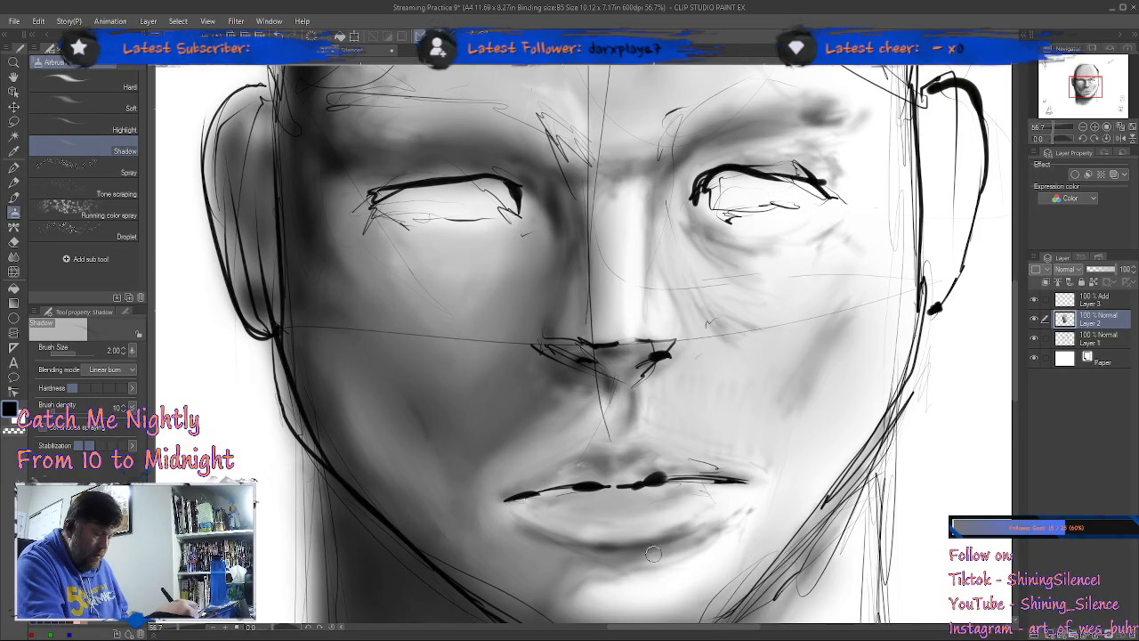
pyautogui.press('j')
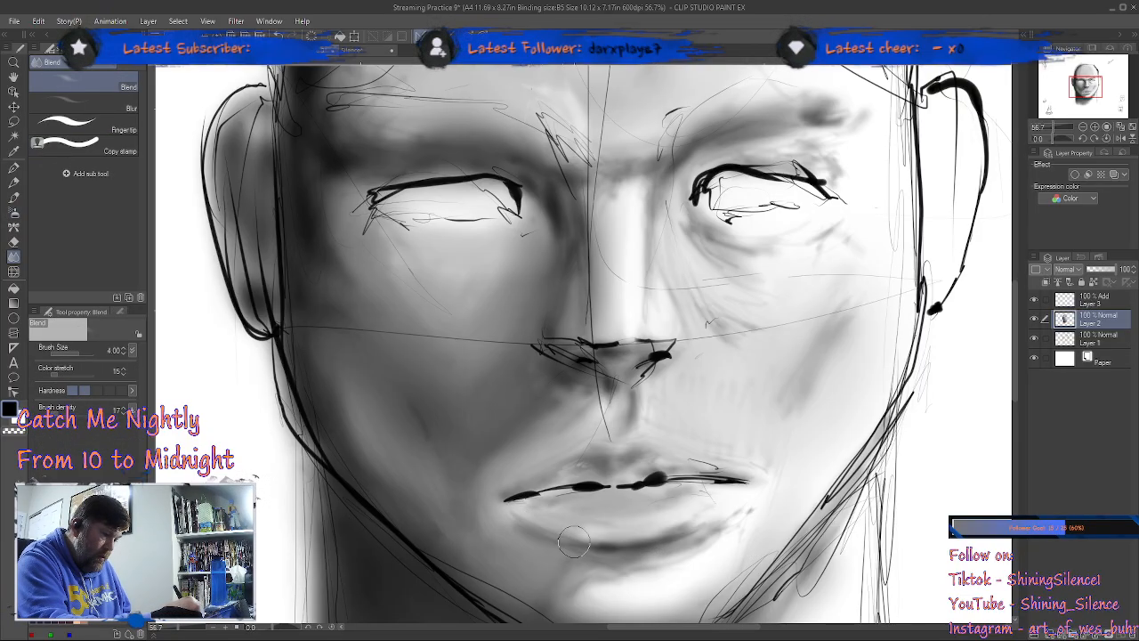
pyautogui.moveTo(583, 544)
pyautogui.mouseDown()
pyautogui.moveTo(660, 549)
pyautogui.moveTo(582, 544)
pyautogui.mouseUp()
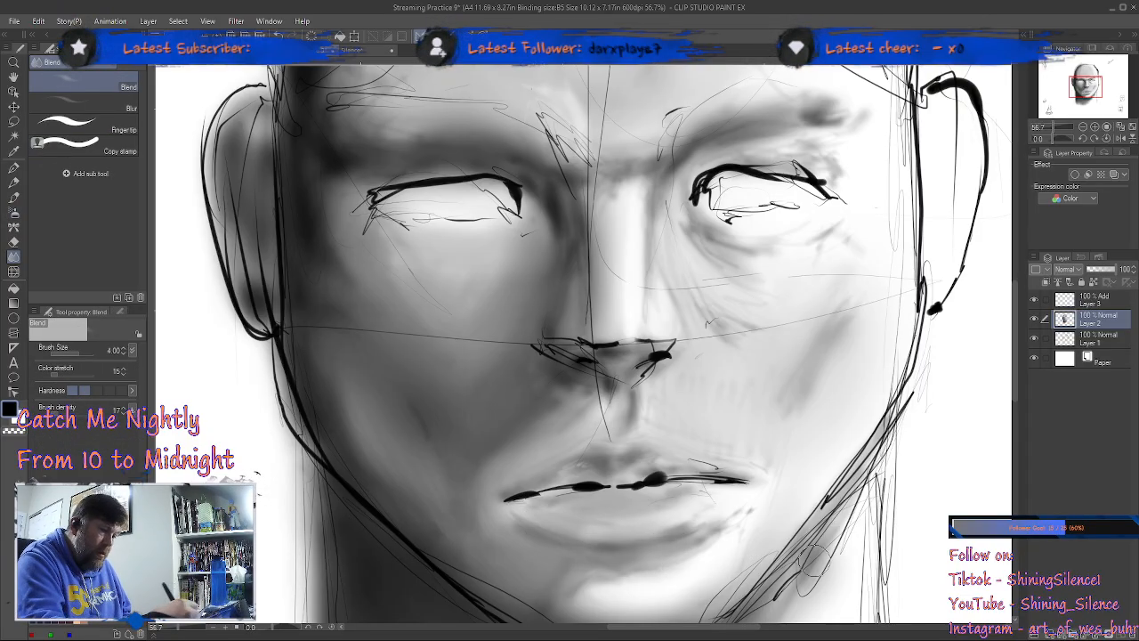
# Step: Add shadow to the lit side's outer cheek with the Shadow airbrush at size 5
pyautogui.press('b')
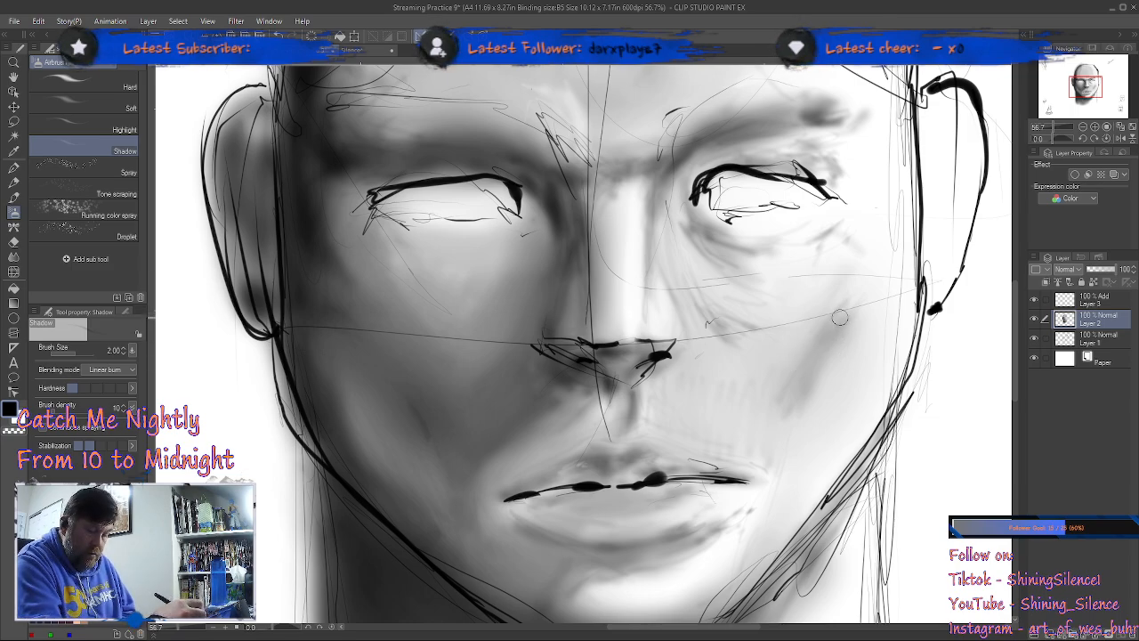
pyautogui.press(']')
pyautogui.press(']')
pyautogui.press(']')
pyautogui.press(']')
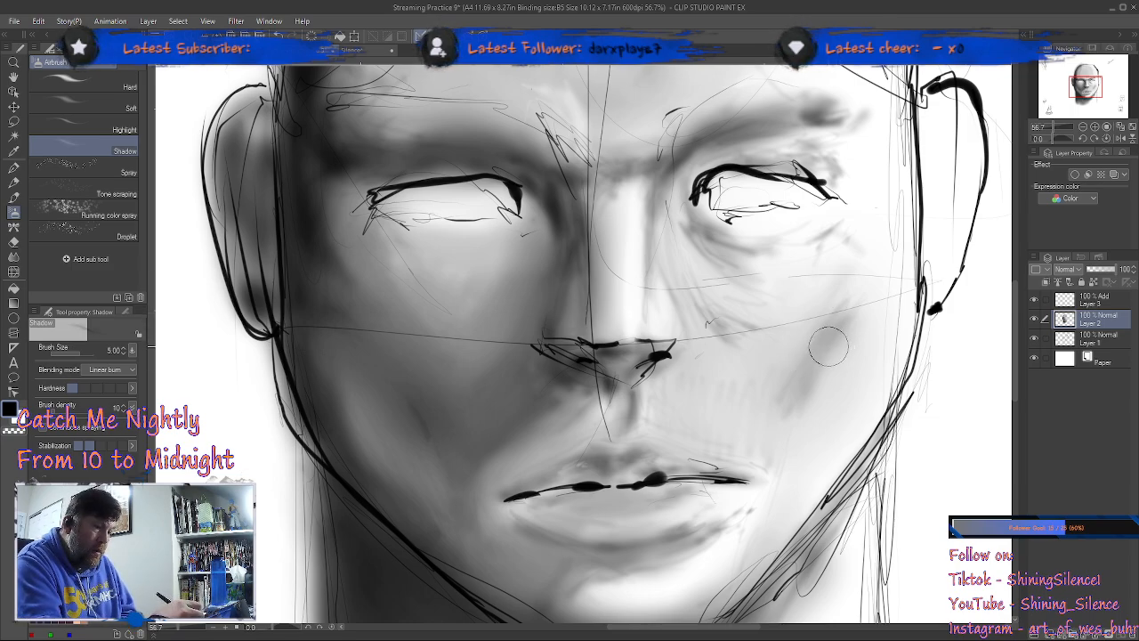
pyautogui.moveTo(828, 351)
pyautogui.mouseDown()
pyautogui.moveTo(811, 375)
pyautogui.moveTo(863, 329)
pyautogui.moveTo(843, 364)
pyautogui.moveTo(831, 344)
pyautogui.moveTo(820, 357)
pyautogui.moveTo(847, 335)
pyautogui.moveTo(786, 392)
pyautogui.moveTo(788, 415)
pyautogui.moveTo(827, 362)
pyautogui.moveTo(820, 411)
pyautogui.moveTo(849, 338)
pyautogui.moveTo(876, 316)
pyautogui.mouseUp()
# Step: Blend the shading under the lit eye and along the brow above it with the Blend tool at size 4
pyautogui.press('j')
pyautogui.moveTo(699, 231)
pyautogui.mouseDown()
pyautogui.moveTo(679, 211)
pyautogui.moveTo(796, 256)
pyautogui.moveTo(732, 241)
pyautogui.moveTo(788, 252)
pyautogui.moveTo(833, 234)
pyautogui.mouseUp()
pyautogui.moveTo(807, 147)
pyautogui.mouseDown()
pyautogui.moveTo(838, 167)
pyautogui.moveTo(791, 143)
pyautogui.moveTo(703, 158)
pyautogui.mouseUp()
pyautogui.moveTo(769, 120)
pyautogui.mouseDown()
pyautogui.moveTo(865, 132)
pyautogui.moveTo(767, 121)
pyautogui.moveTo(885, 111)
pyautogui.moveTo(763, 114)
pyautogui.mouseUp()
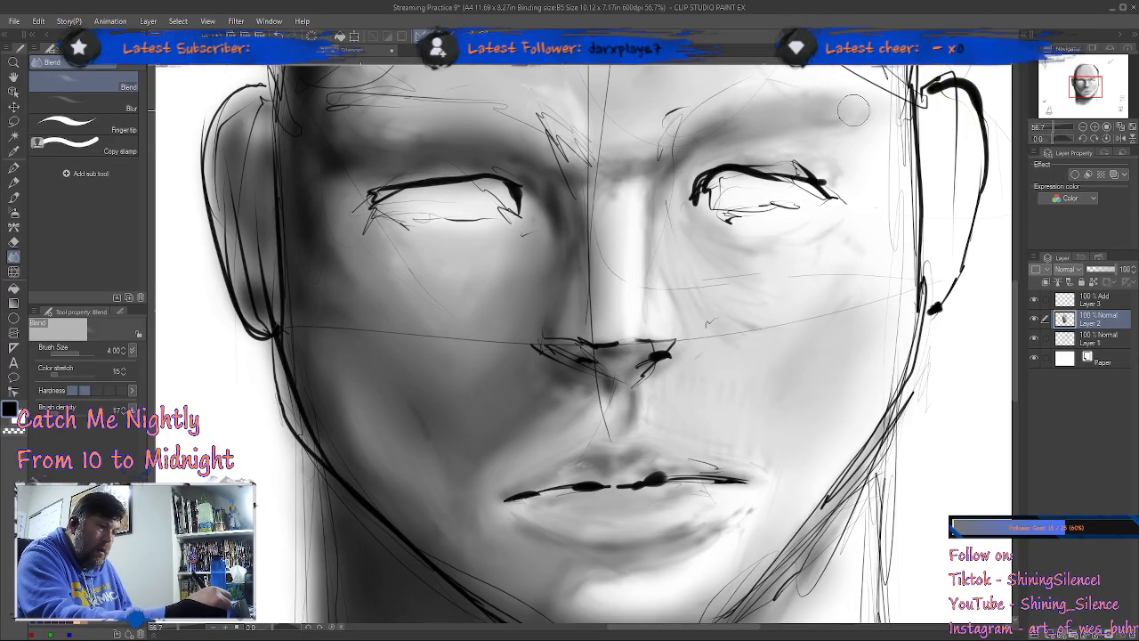
pyautogui.moveTo(866, 107); pyautogui.dragTo(712, 120)
# Step: Shade from below the lower lip up to the lit mouth corner with the Shadow airbrush at size 5 and blend it at size 4
pyautogui.press('b')
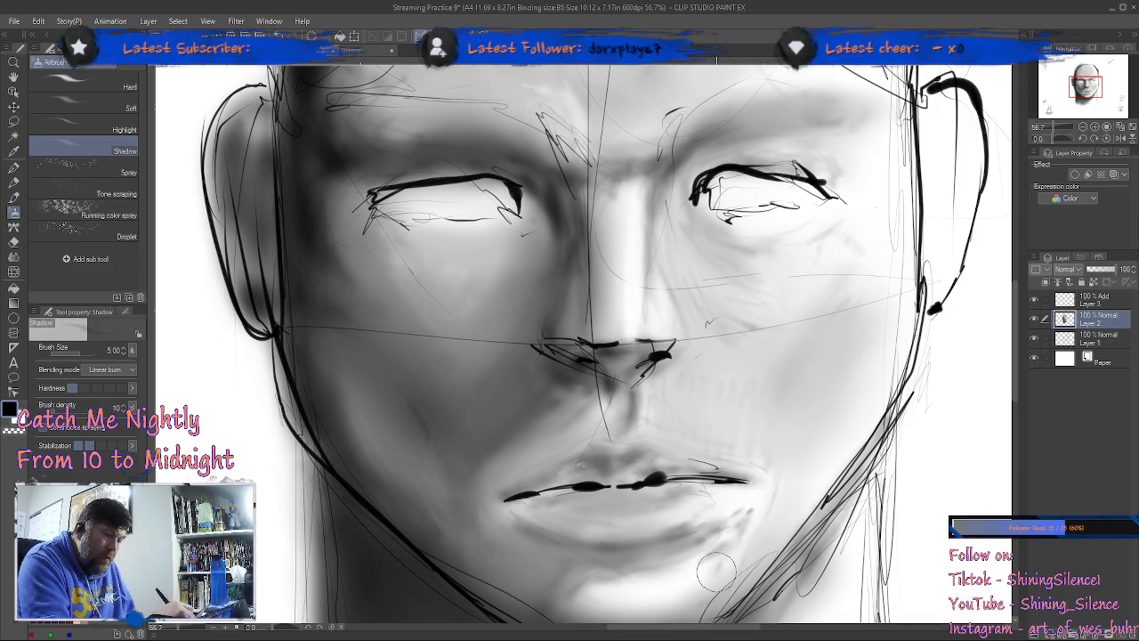
pyautogui.moveTo(717, 557)
pyautogui.mouseDown()
pyautogui.moveTo(765, 506)
pyautogui.moveTo(737, 513)
pyautogui.moveTo(767, 488)
pyautogui.mouseUp()
pyautogui.moveTo(715, 518); pyautogui.dragTo(767, 488)
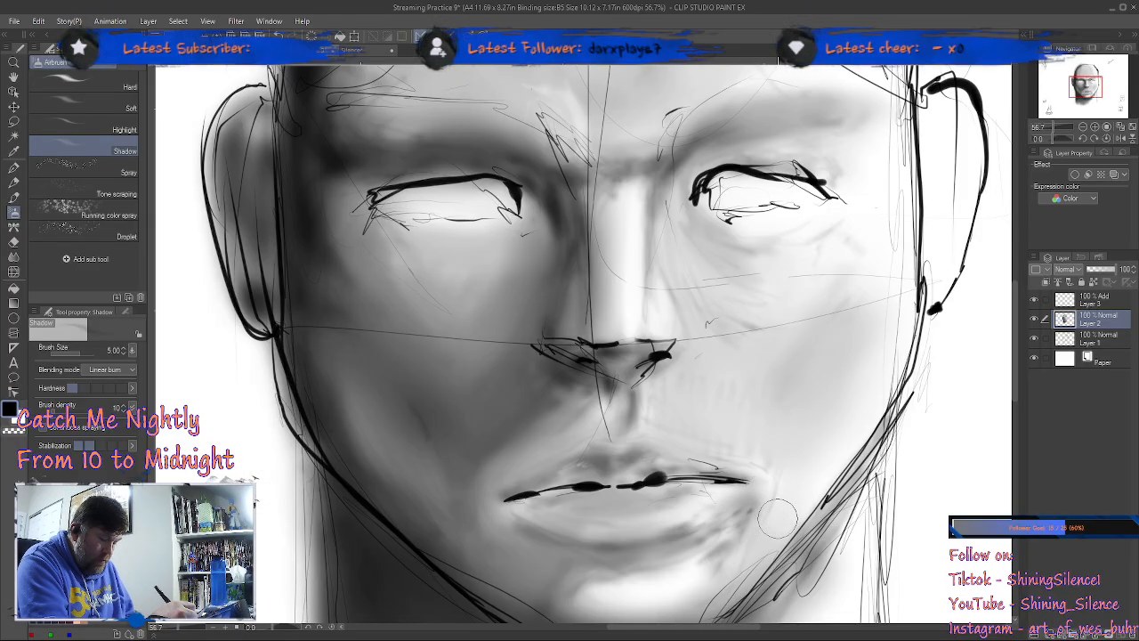
pyautogui.press('j')
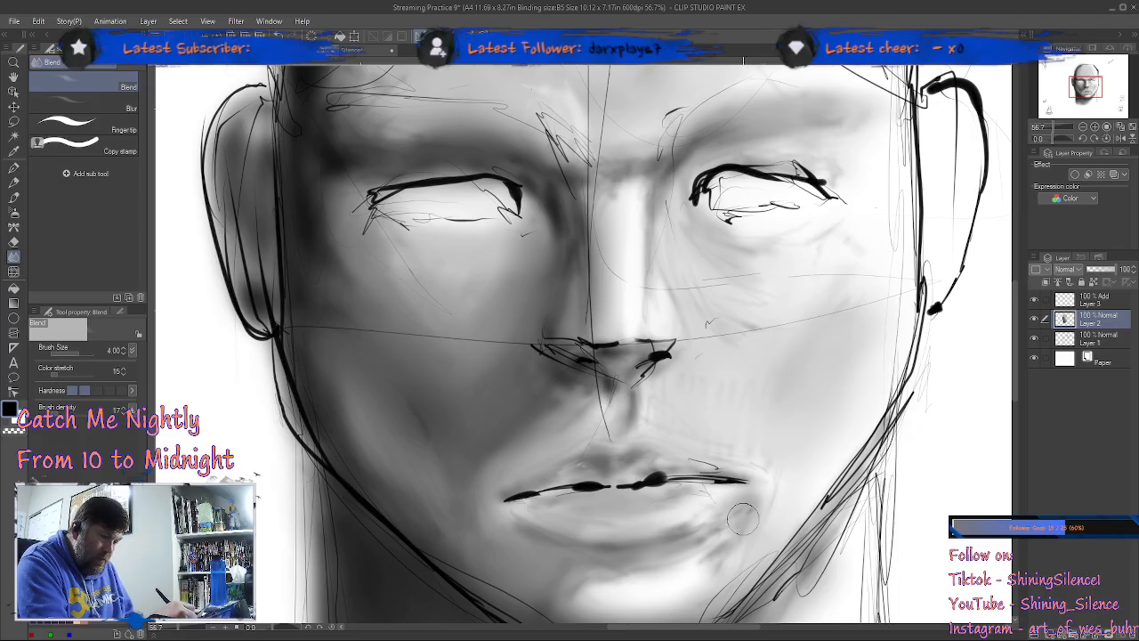
pyautogui.moveTo(703, 575); pyautogui.dragTo(740, 519)
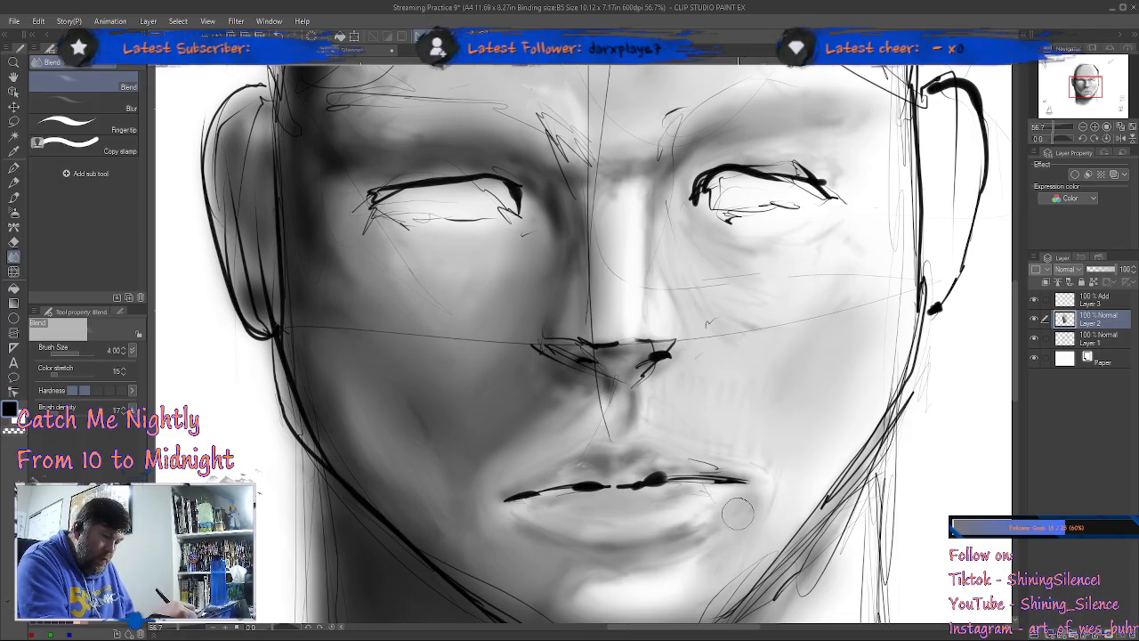
pyautogui.moveTo(749, 521)
pyautogui.mouseDown()
pyautogui.moveTo(681, 504)
pyautogui.moveTo(766, 504)
pyautogui.mouseUp()
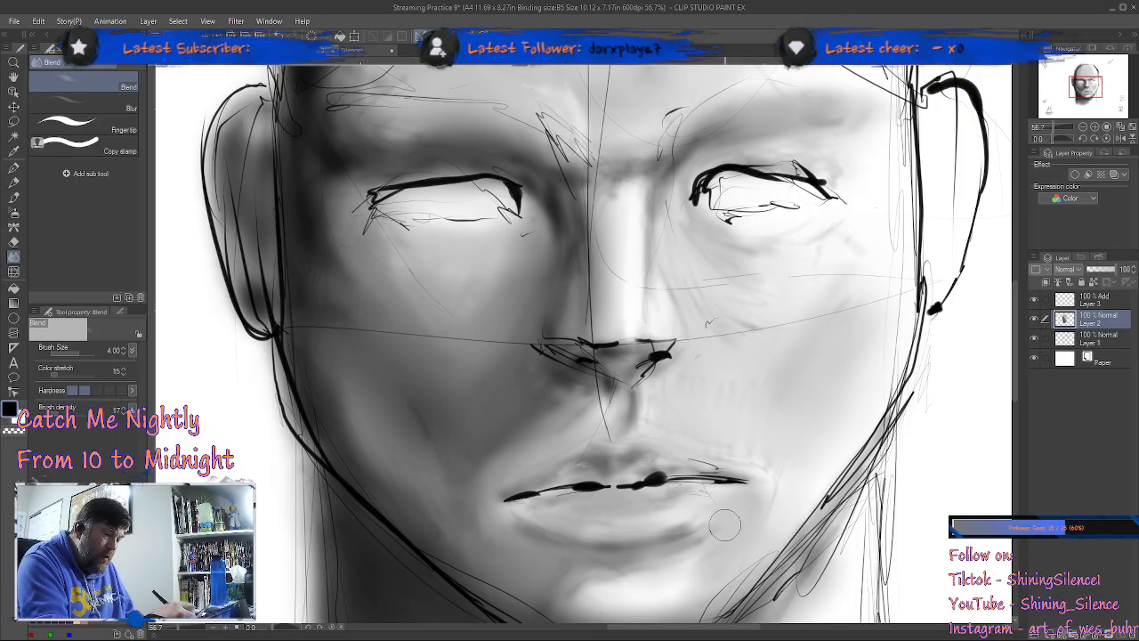
# Step: Shade the lit side of the chin below the mouth corner with the Shadow airbrush at size 5 and blend it at size 4
pyautogui.press('b')
pyautogui.moveTo(746, 532); pyautogui.dragTo(775, 419)
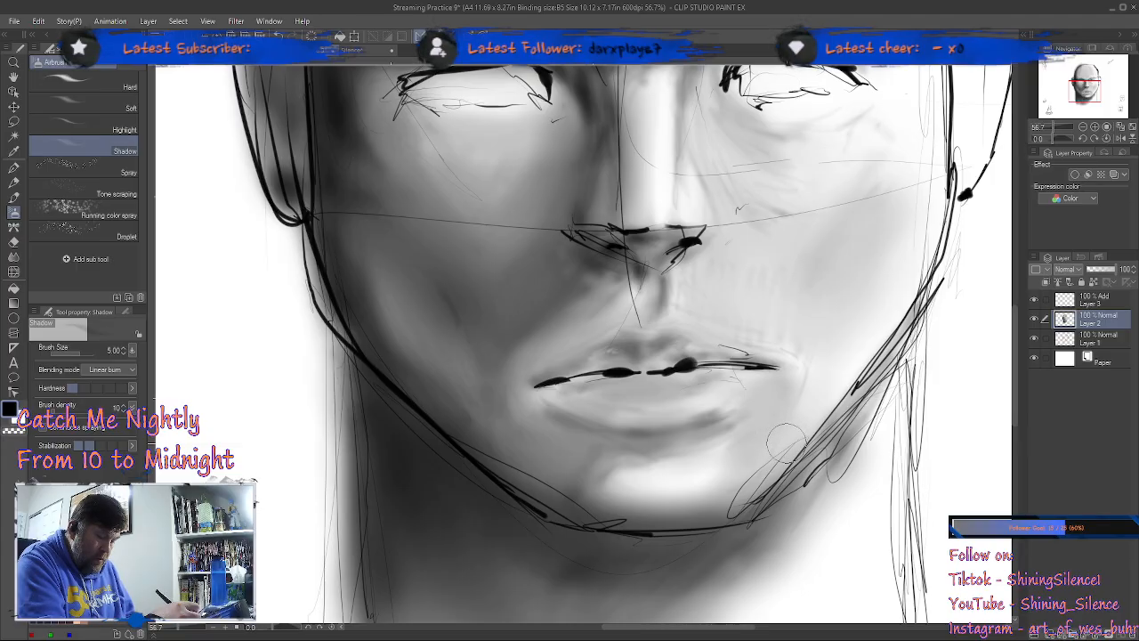
pyautogui.press('j')
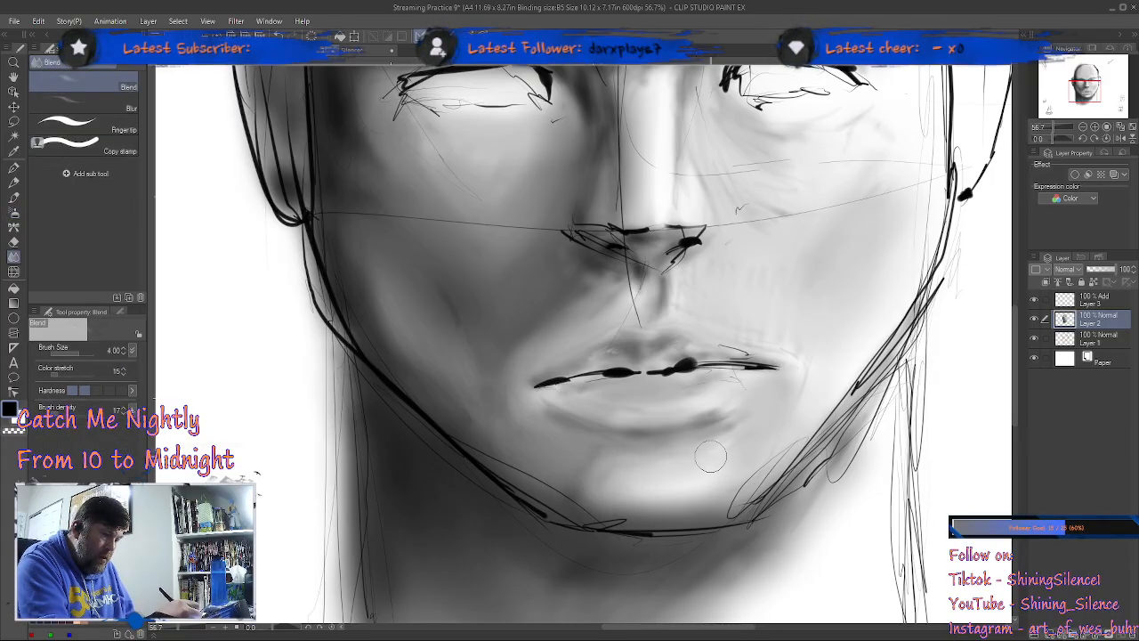
# Step: Darken the lit side's temple and outer cheek beside the eye with the Shadow airbrush at size 5 and blend it at size 4
pyautogui.press('b')
pyautogui.moveTo(923, 194); pyautogui.dragTo(859, 353)
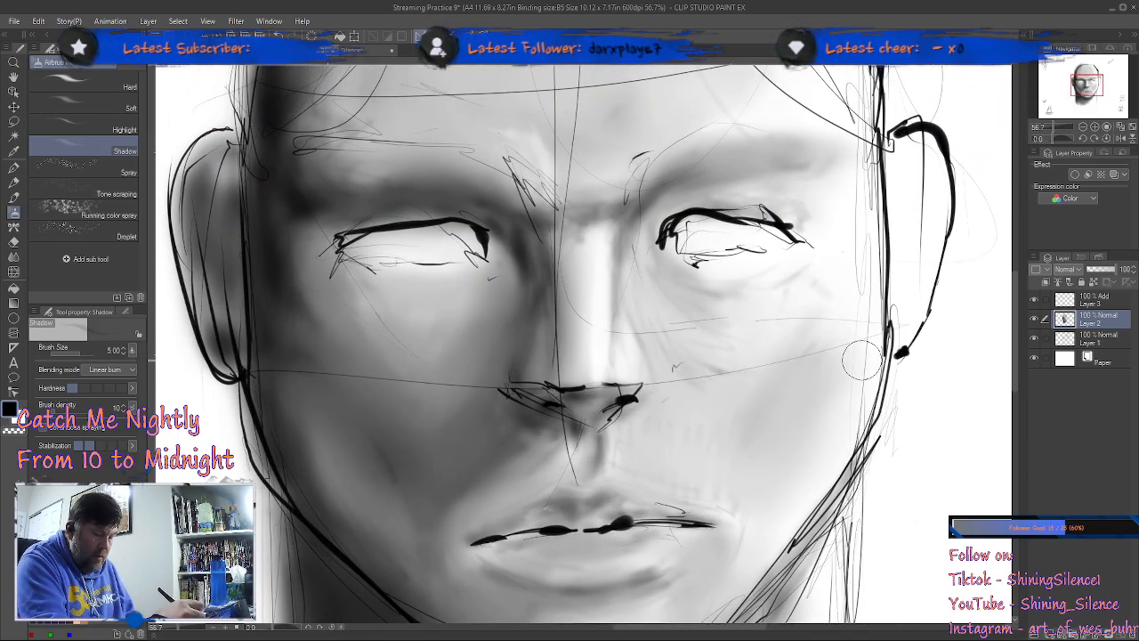
pyautogui.moveTo(848, 157)
pyautogui.mouseDown()
pyautogui.moveTo(863, 206)
pyautogui.moveTo(836, 176)
pyautogui.moveTo(838, 208)
pyautogui.moveTo(809, 174)
pyautogui.moveTo(860, 210)
pyautogui.moveTo(845, 187)
pyautogui.moveTo(851, 231)
pyautogui.mouseUp()
pyautogui.moveTo(823, 310)
pyautogui.mouseDown()
pyautogui.moveTo(850, 258)
pyautogui.moveTo(832, 302)
pyautogui.moveTo(801, 312)
pyautogui.moveTo(854, 239)
pyautogui.mouseUp()
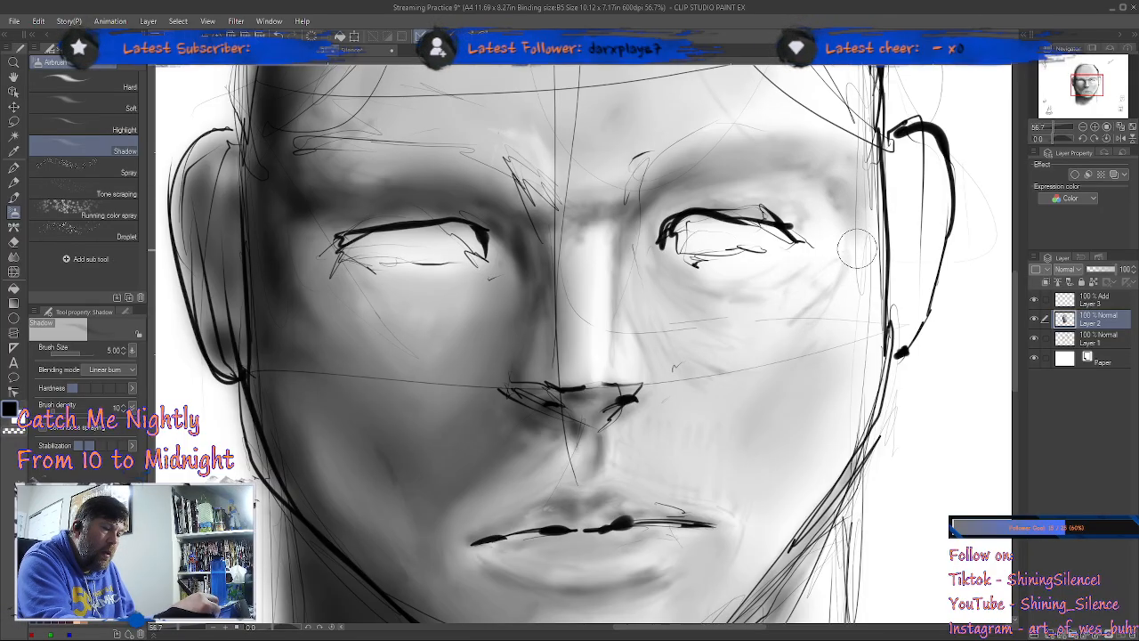
pyautogui.moveTo(844, 336)
pyautogui.mouseDown()
pyautogui.moveTo(814, 344)
pyautogui.moveTo(859, 299)
pyautogui.moveTo(822, 335)
pyautogui.moveTo(851, 339)
pyautogui.moveTo(830, 374)
pyautogui.moveTo(866, 317)
pyautogui.mouseUp()
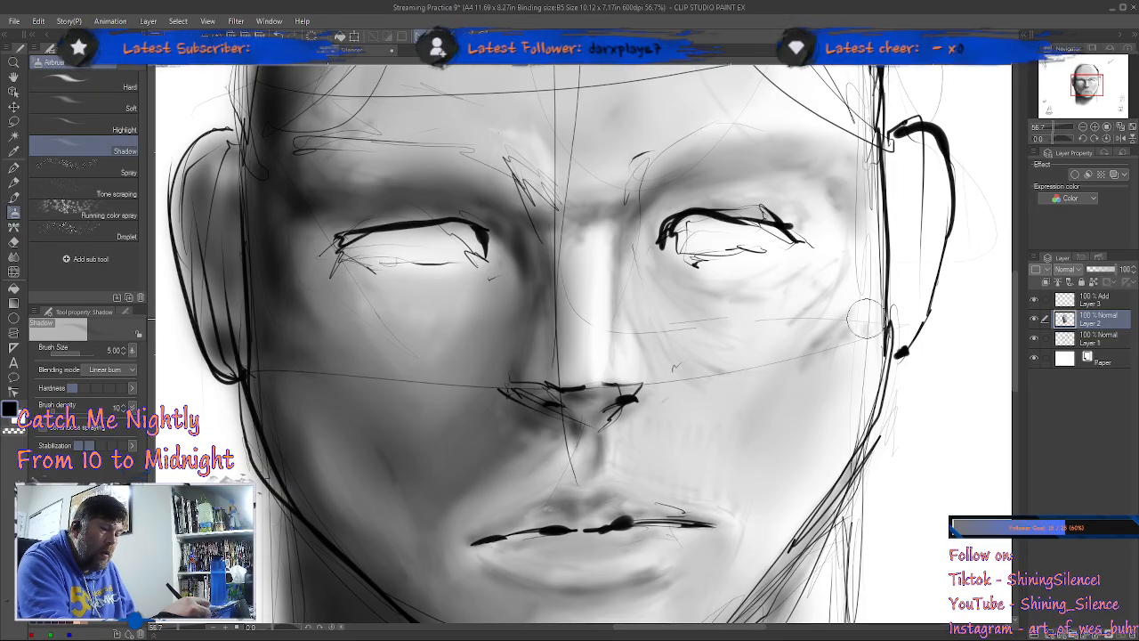
pyautogui.press('j')
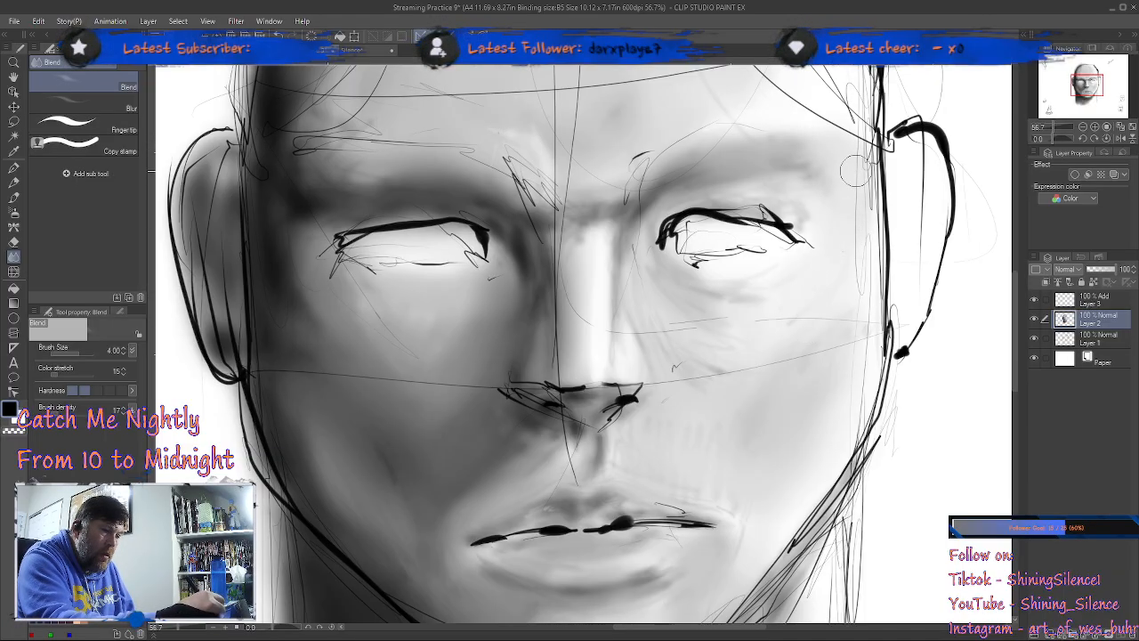
# Step: Add shadow on the forehead just above the lit brow with the Shadow airbrush at size 5 and blend it at size 4
pyautogui.press('b')
pyautogui.moveTo(863, 106); pyautogui.dragTo(836, 279)
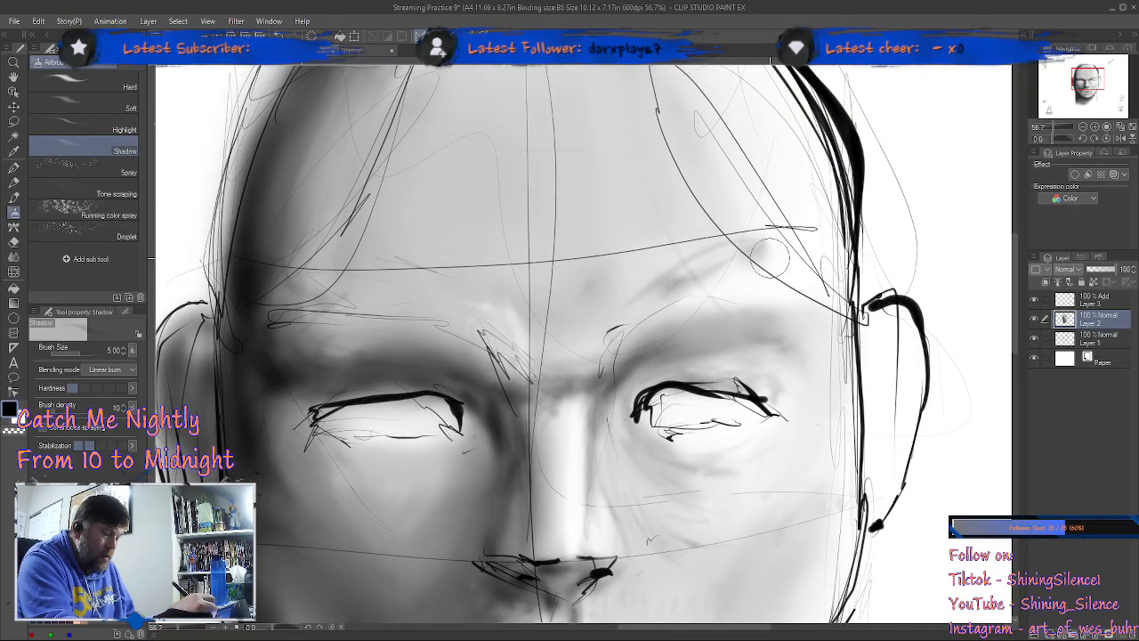
pyautogui.press('j')
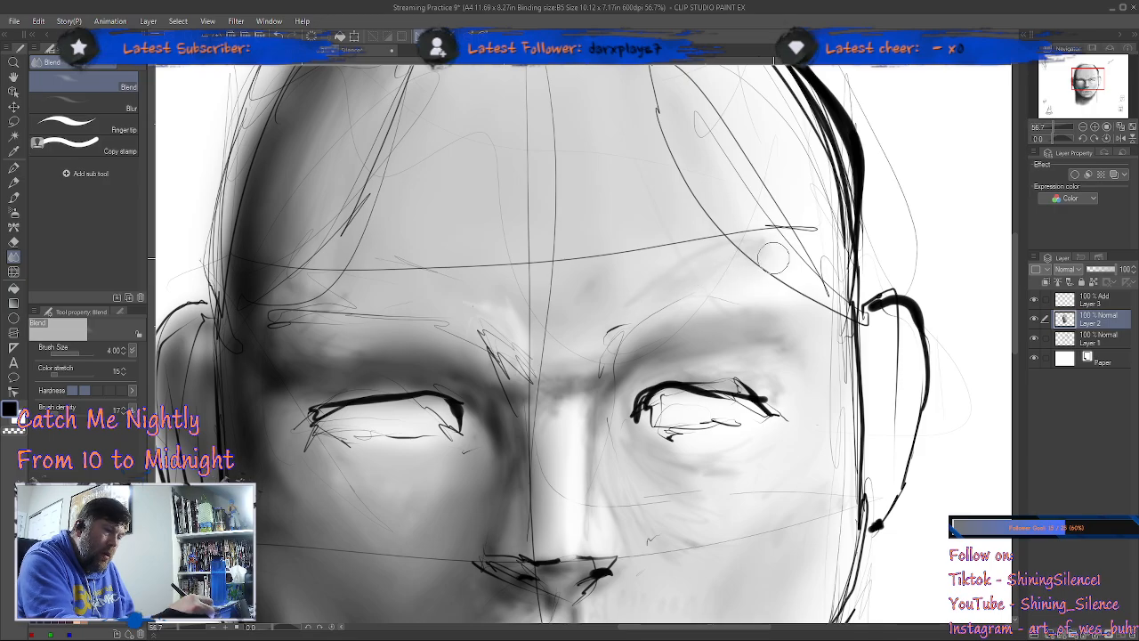
# Step: Shade the lit side of the upper forehead along the sketched temple plane with the Shadow airbrush at size 5
pyautogui.press('b')
pyautogui.moveTo(766, 191); pyautogui.dragTo(791, 298)
pyautogui.moveTo(674, 145)
pyautogui.mouseDown()
pyautogui.moveTo(786, 240)
pyautogui.moveTo(816, 300)
pyautogui.mouseUp()
pyautogui.moveTo(698, 161)
pyautogui.mouseDown()
pyautogui.moveTo(746, 210)
pyautogui.moveTo(798, 311)
pyautogui.mouseUp()
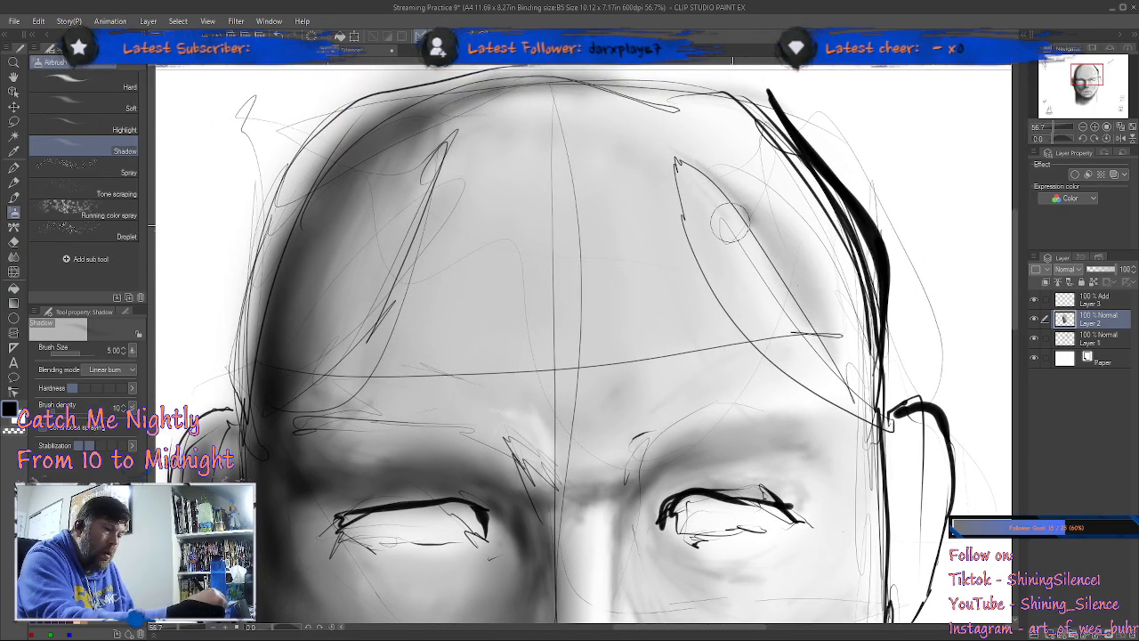
pyautogui.moveTo(712, 201); pyautogui.dragTo(789, 320)
pyautogui.moveTo(714, 229); pyautogui.dragTo(751, 301)
pyautogui.moveTo(645, 178); pyautogui.dragTo(752, 339)
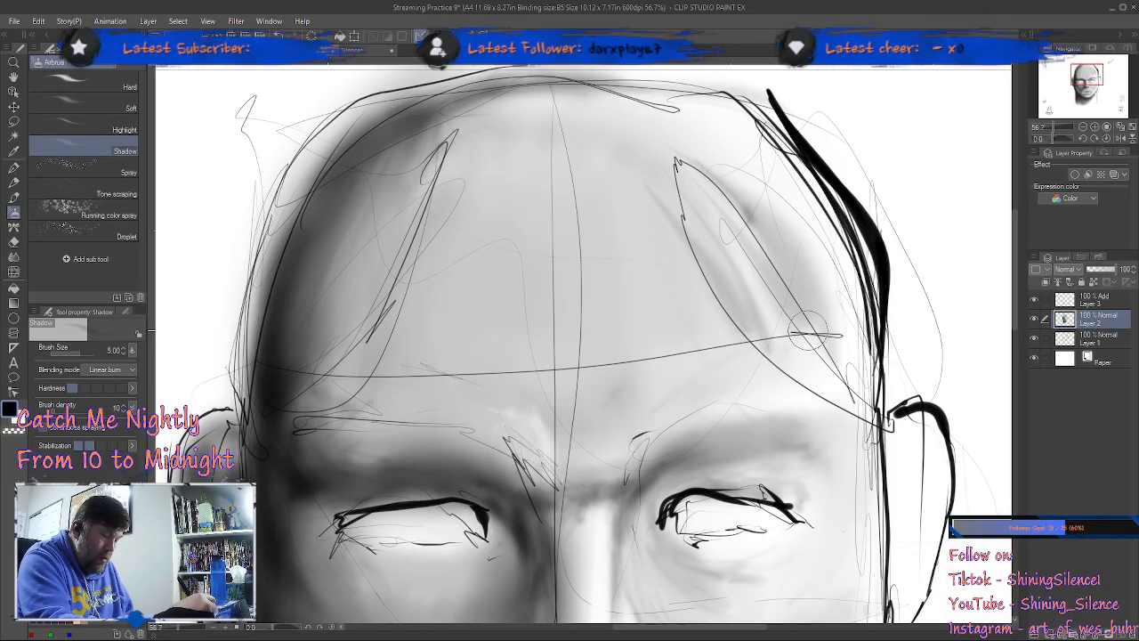
# Step: Smooth the new shading on the lit side of the upper forehead with the Blend tool at size 4
pyautogui.press('j')
pyautogui.moveTo(759, 234); pyautogui.dragTo(839, 326)
pyautogui.moveTo(691, 150)
pyautogui.mouseDown()
pyautogui.moveTo(732, 226)
pyautogui.moveTo(742, 319)
pyautogui.moveTo(760, 313)
pyautogui.mouseUp()
# Step: On Layer 3, highlight the shadow-side brow ridge above the nose and the nose's lit-side wing with the Highlight airbrush at size 2
pyautogui.press('b')
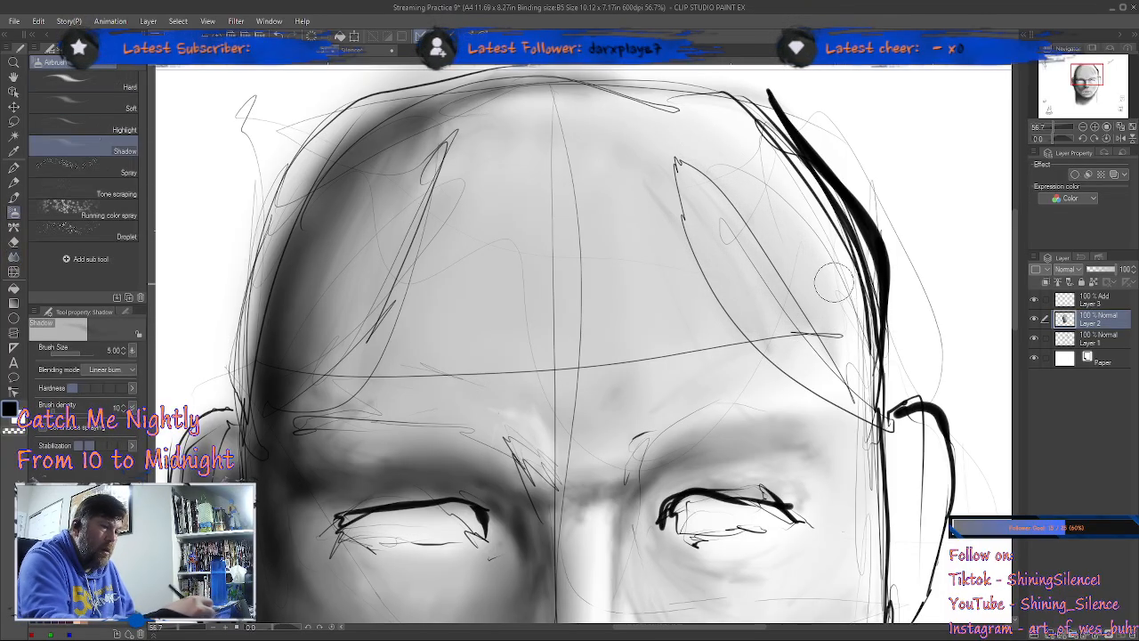
pyautogui.click(1099, 299)
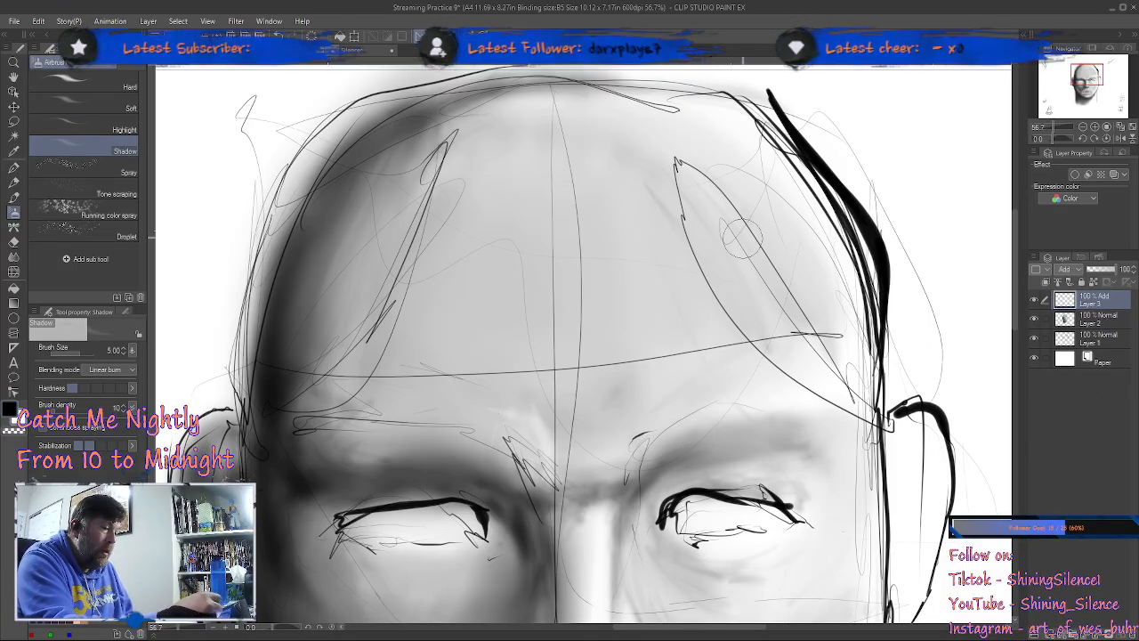
pyautogui.click(126, 130)
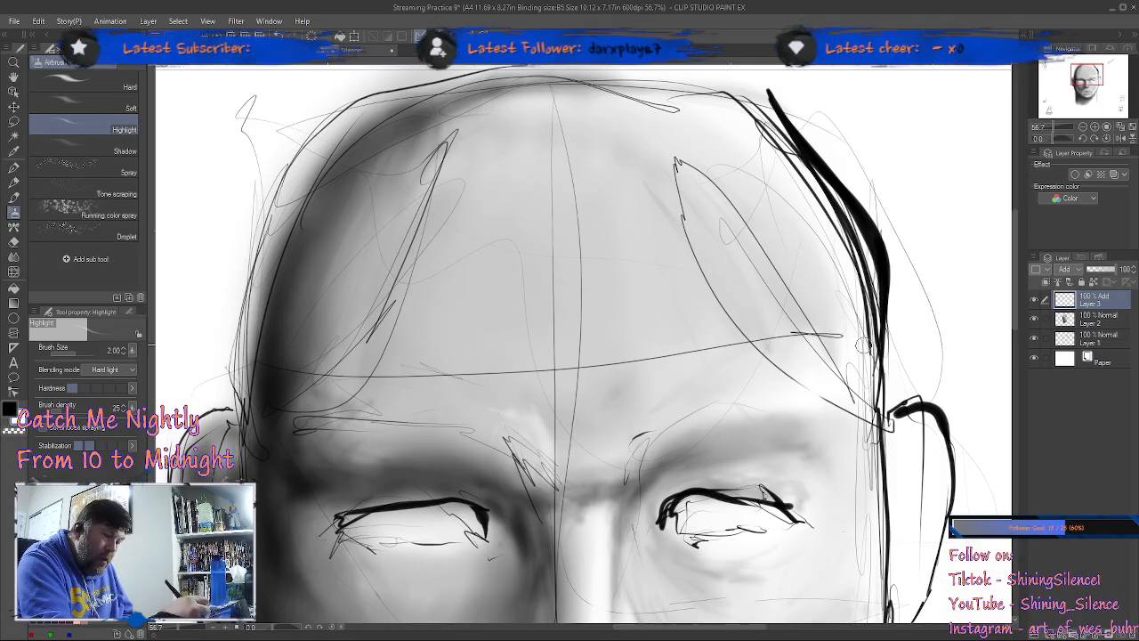
pyautogui.moveTo(633, 488); pyautogui.dragTo(629, 329)
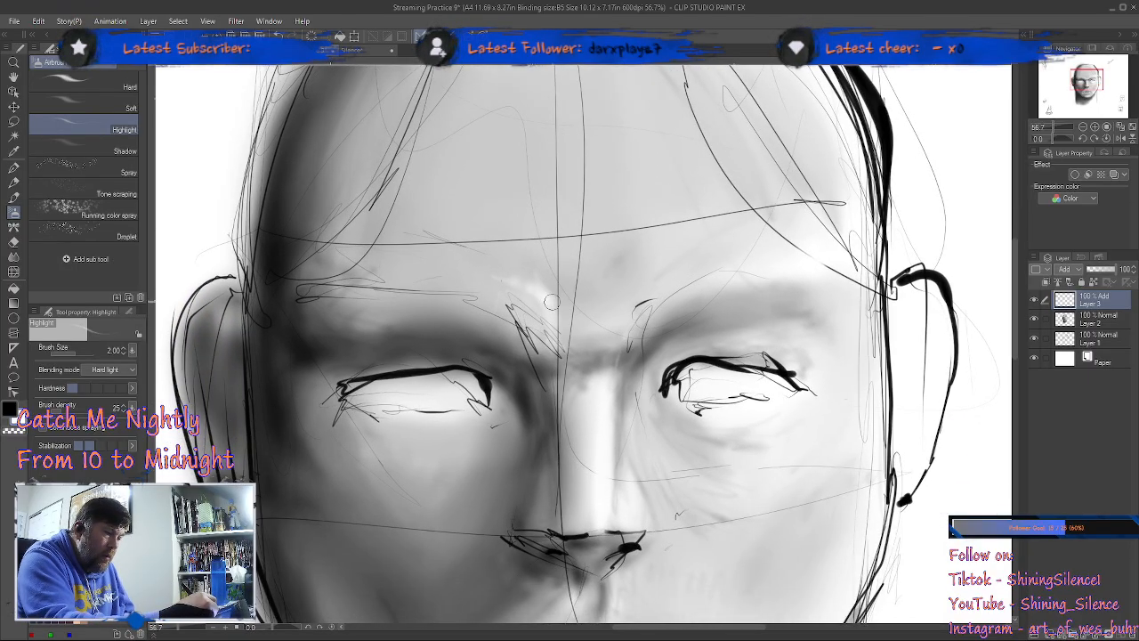
pyautogui.moveTo(552, 308); pyautogui.dragTo(563, 333)
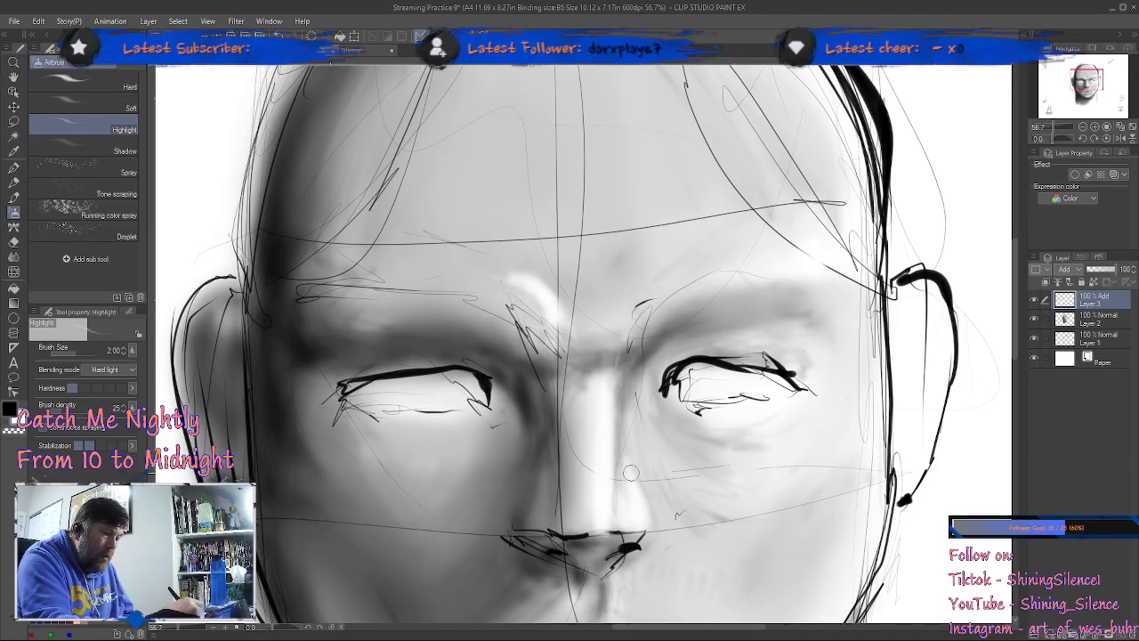
pyautogui.moveTo(795, 482); pyautogui.dragTo(814, 367)
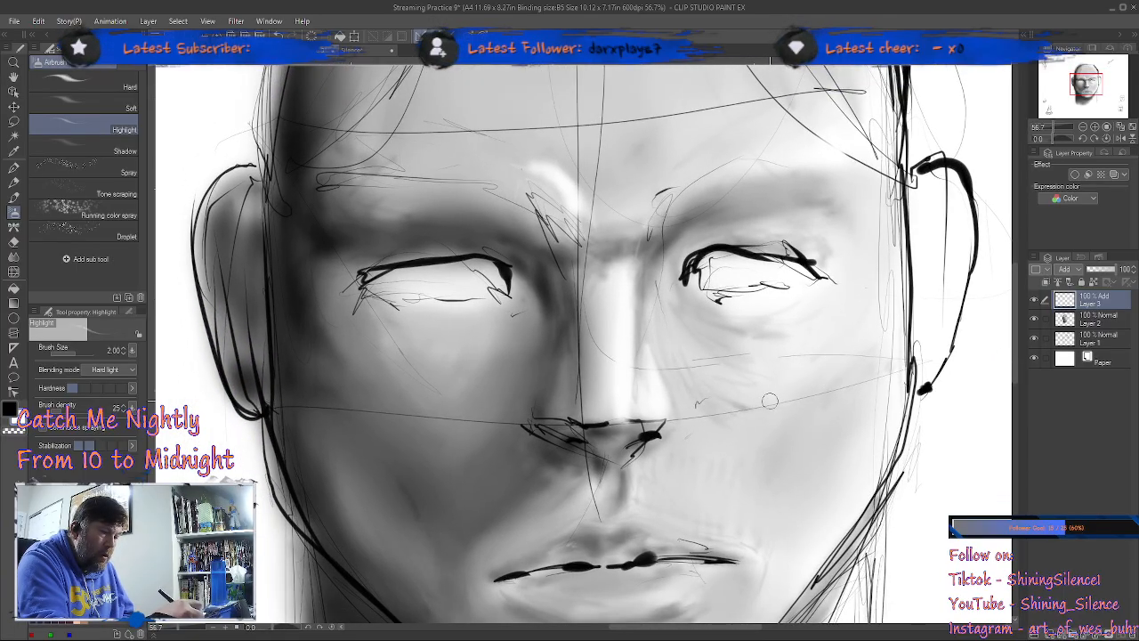
pyautogui.moveTo(642, 391); pyautogui.dragTo(670, 436)
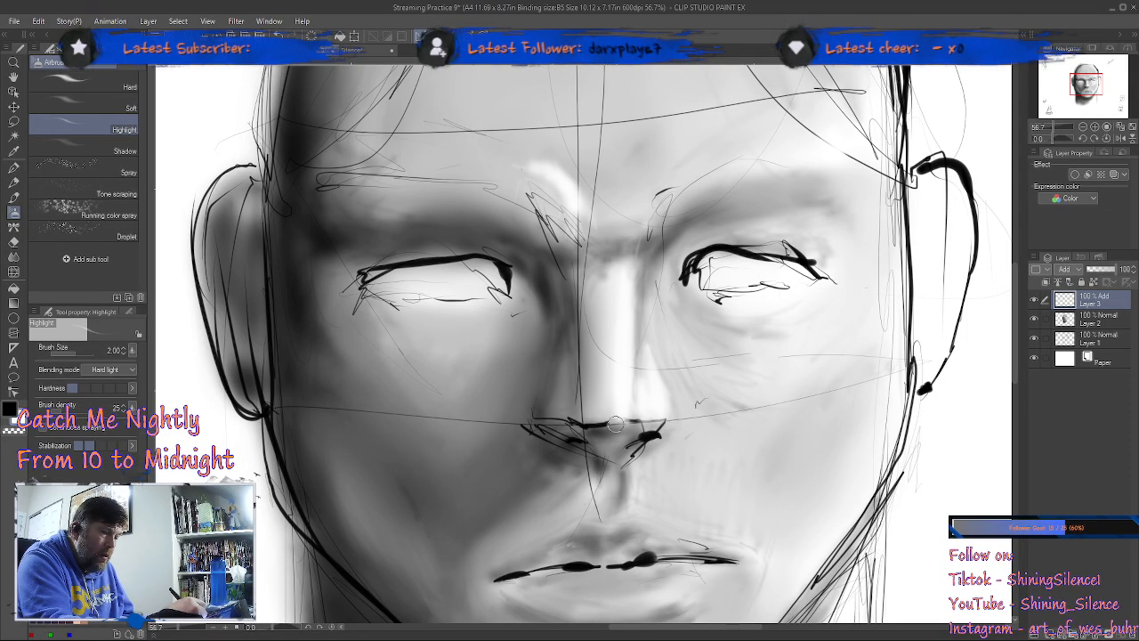
# Step: Highlight the lower lip and the upper lip's edge with the Highlight airbrush at size 2
pyautogui.moveTo(710, 504); pyautogui.dragTo(694, 344)
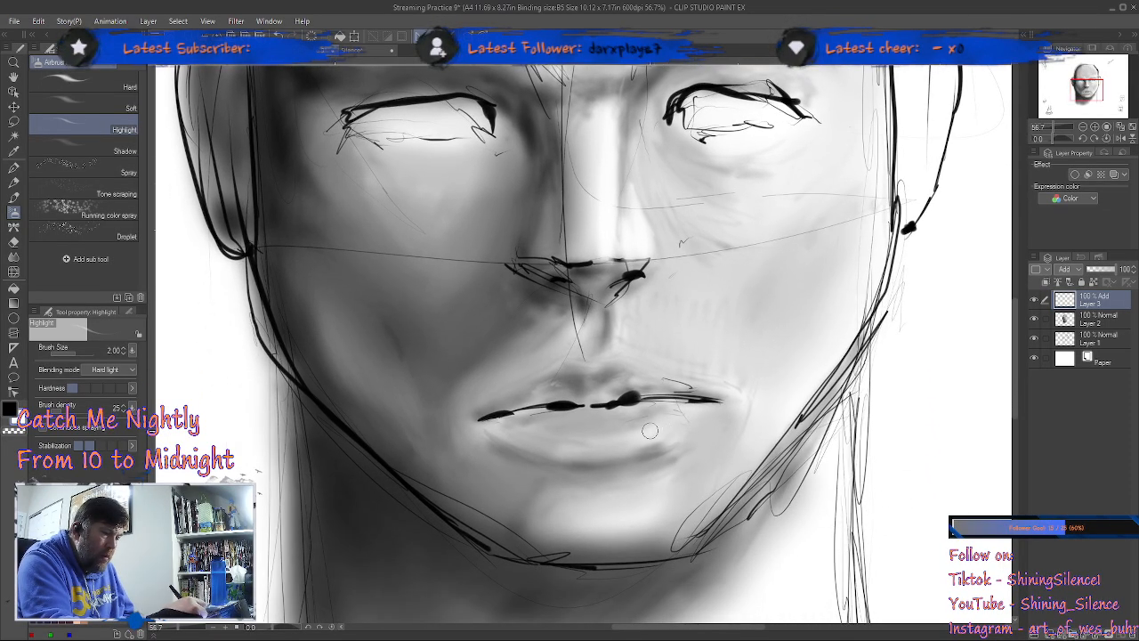
pyautogui.moveTo(648, 437)
pyautogui.mouseDown()
pyautogui.moveTo(657, 432)
pyautogui.moveTo(587, 442)
pyautogui.mouseUp()
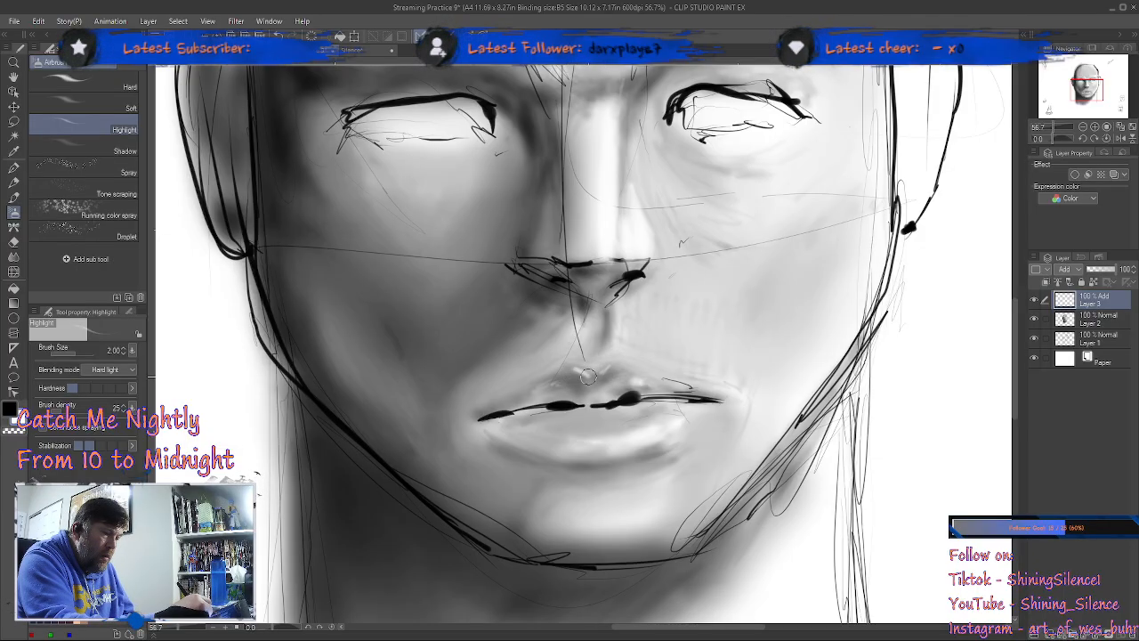
pyautogui.moveTo(639, 375); pyautogui.dragTo(717, 409)
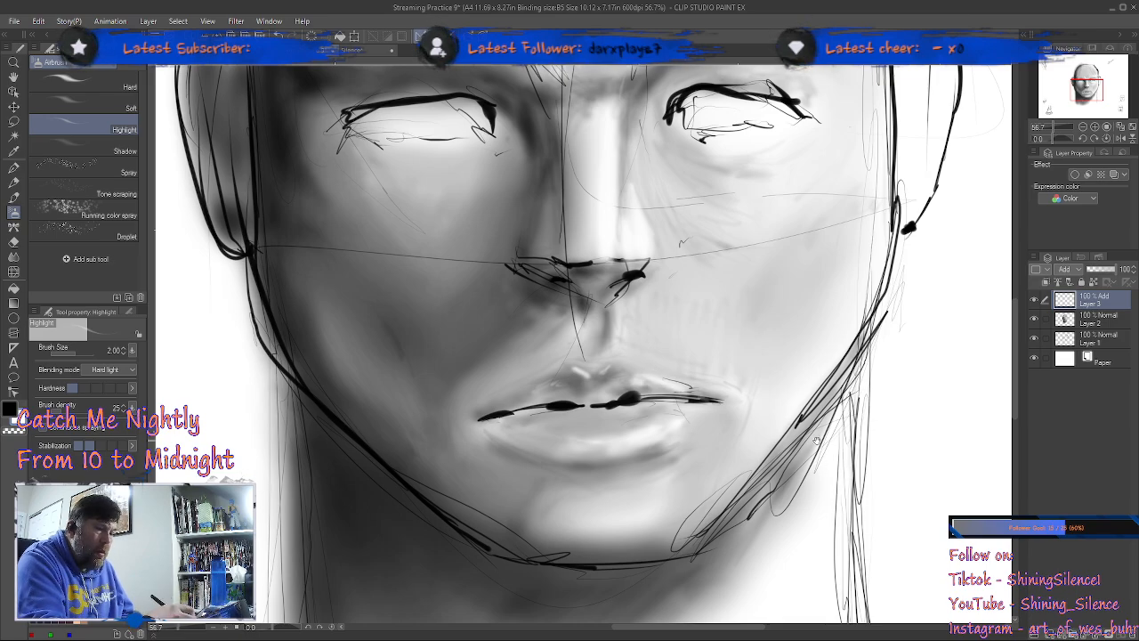
# Step: Add highlights to the upper cheeks below both eyes with the Highlight airbrush at size 2
pyautogui.moveTo(817, 440); pyautogui.dragTo(850, 410)
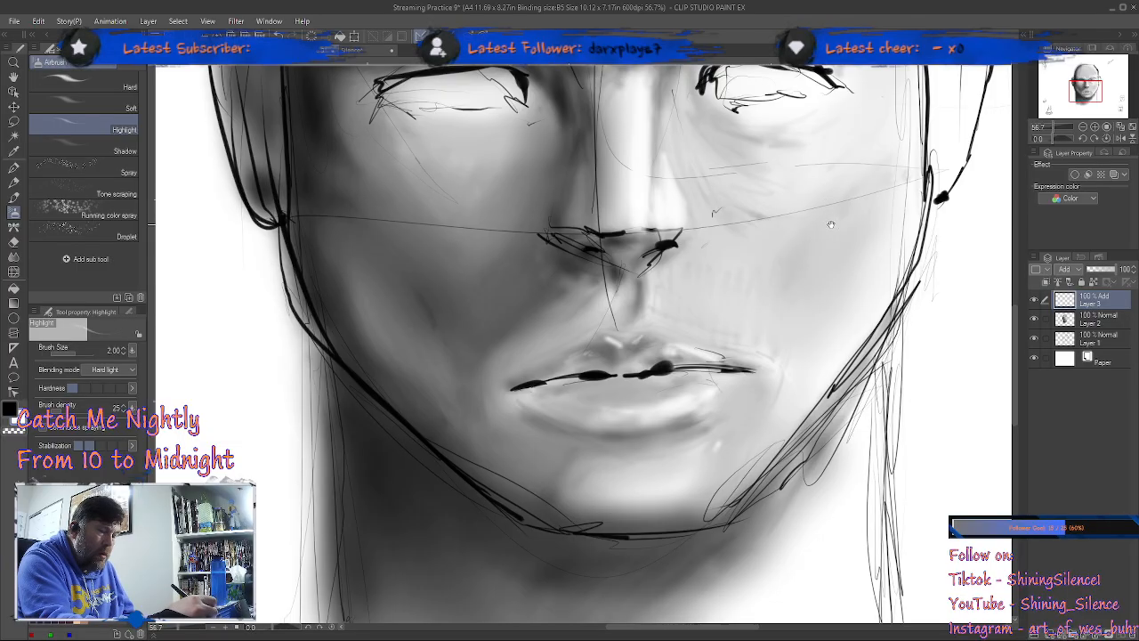
pyautogui.moveTo(829, 224); pyautogui.dragTo(803, 357)
pyautogui.moveTo(394, 286)
pyautogui.mouseDown()
pyautogui.moveTo(435, 303)
pyautogui.moveTo(450, 290)
pyautogui.moveTo(399, 276)
pyautogui.moveTo(420, 299)
pyautogui.moveTo(422, 283)
pyautogui.moveTo(472, 282)
pyautogui.moveTo(442, 299)
pyautogui.moveTo(407, 297)
pyautogui.moveTo(431, 330)
pyautogui.moveTo(455, 295)
pyautogui.moveTo(445, 329)
pyautogui.mouseUp()
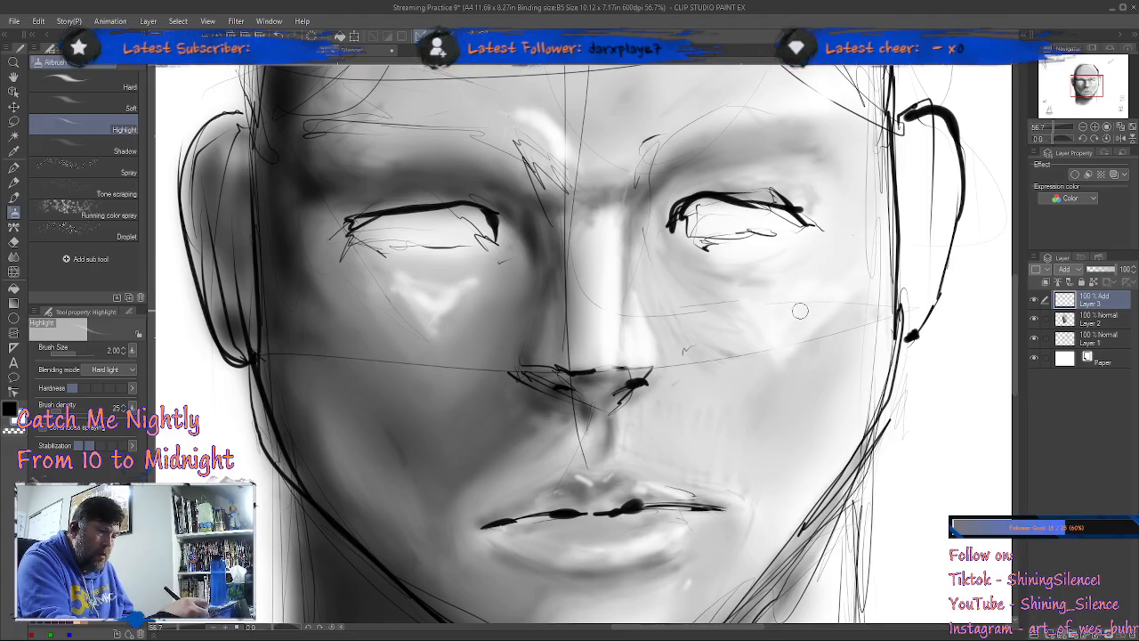
# Step: Soften the brow-ridge and cheek highlights with the Blend tool at size 4
pyautogui.moveTo(854, 367); pyautogui.dragTo(810, 509)
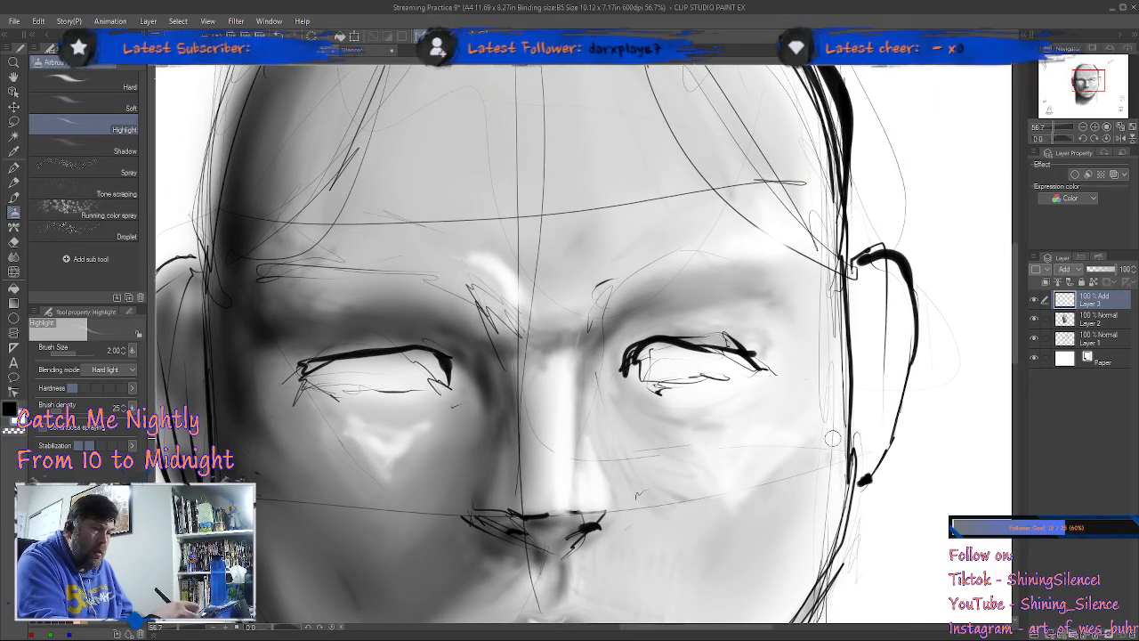
pyautogui.press('j')
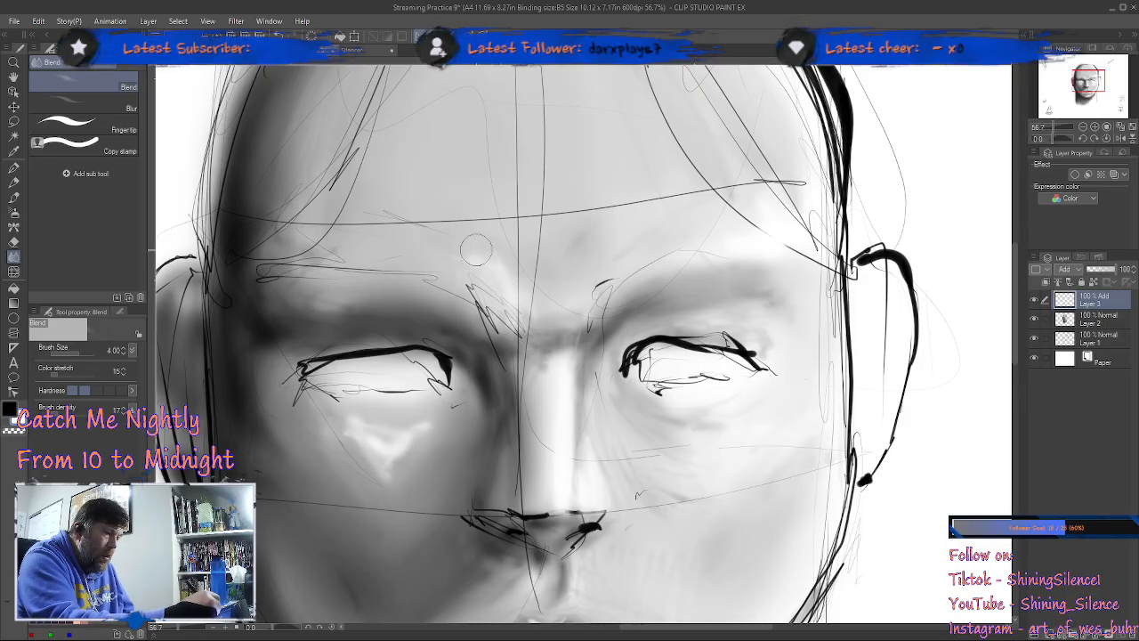
pyautogui.moveTo(379, 449)
pyautogui.mouseDown()
pyautogui.moveTo(344, 439)
pyautogui.moveTo(369, 477)
pyautogui.moveTo(413, 438)
pyautogui.mouseUp()
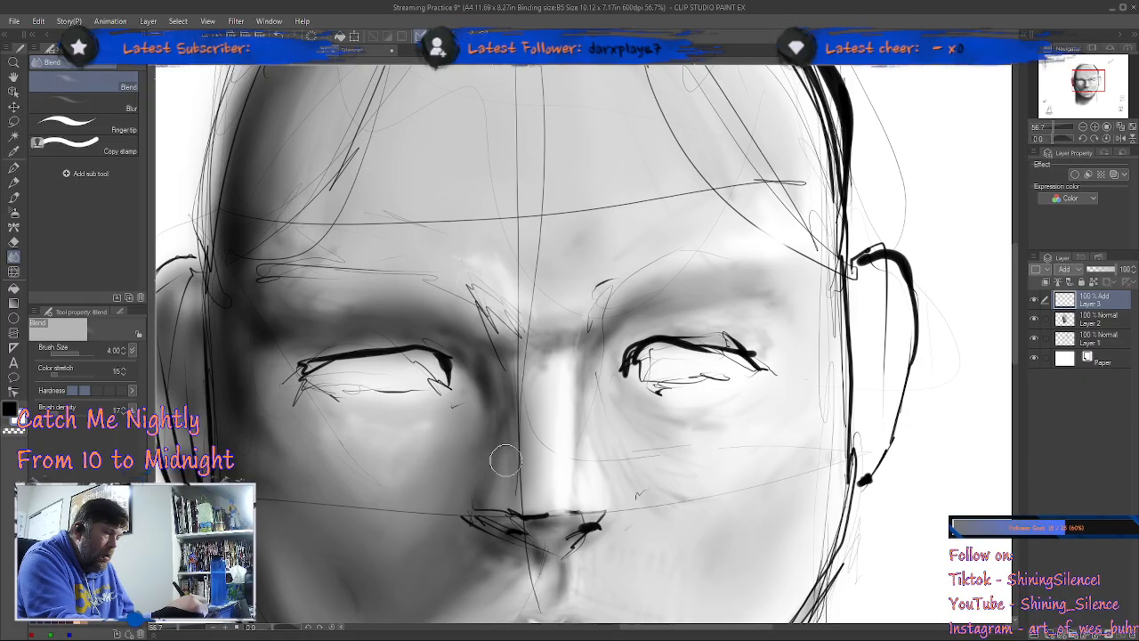
# Step: Soften the highlights on the upper lip and the lit side of the chin with the Blend tool at size 4
pyautogui.press('b')
pyautogui.moveTo(783, 518)
pyautogui.mouseDown()
pyautogui.moveTo(759, 473)
pyautogui.moveTo(752, 254)
pyautogui.mouseUp()
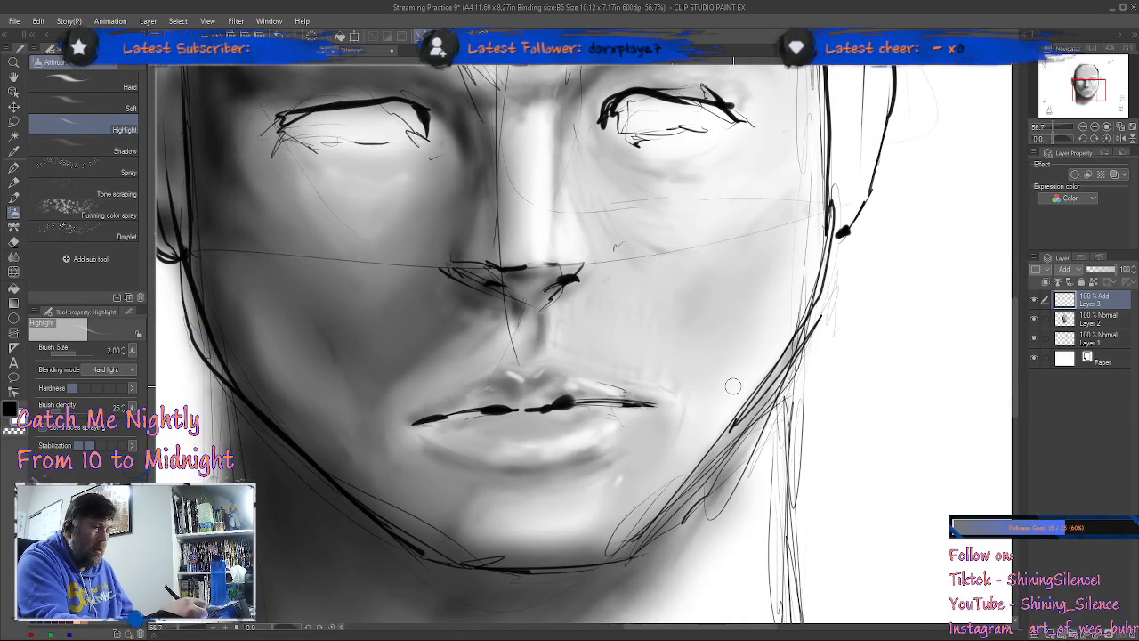
pyautogui.press('j')
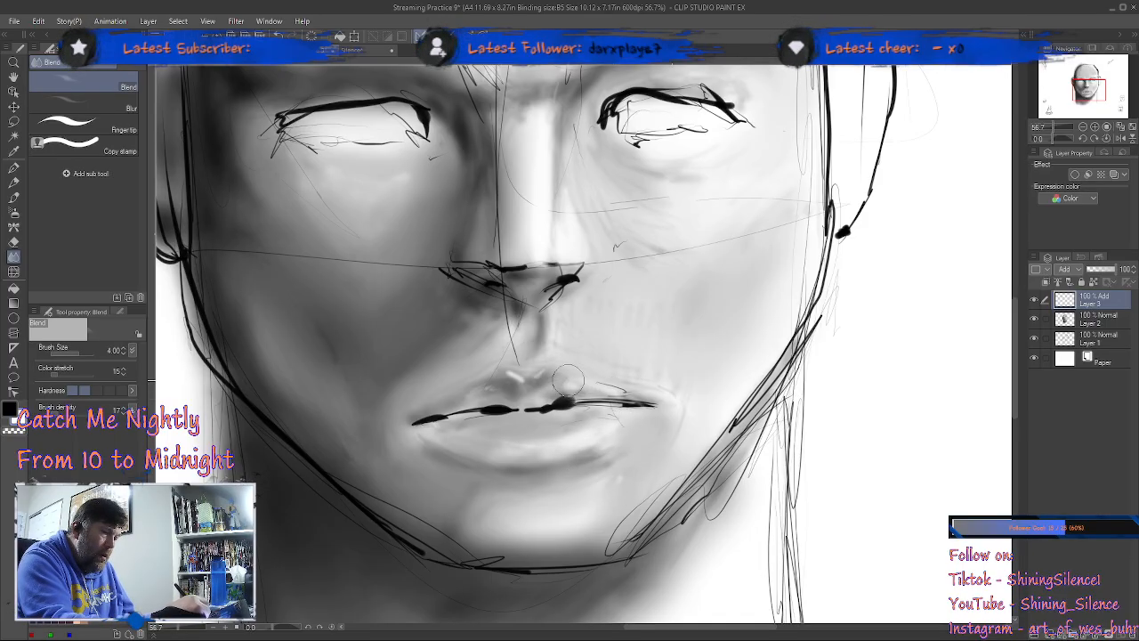
# Step: On Layer 2, blend the shading along the lit side of the chin and the neck shadow under the jaw at size 4
pyautogui.press('b')
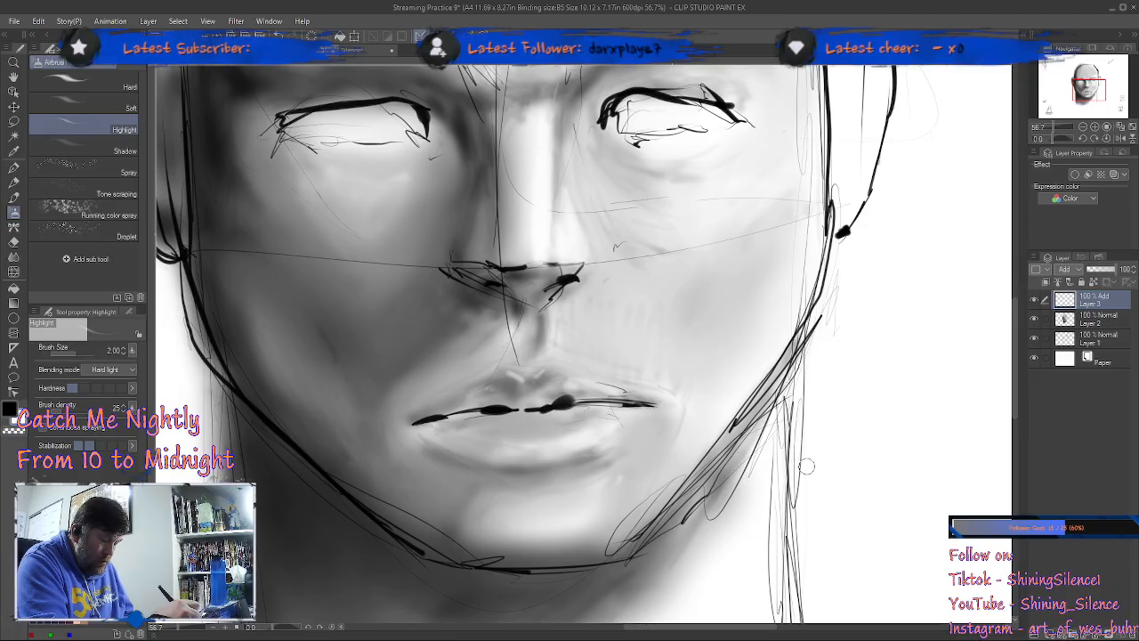
pyautogui.click(1094, 322)
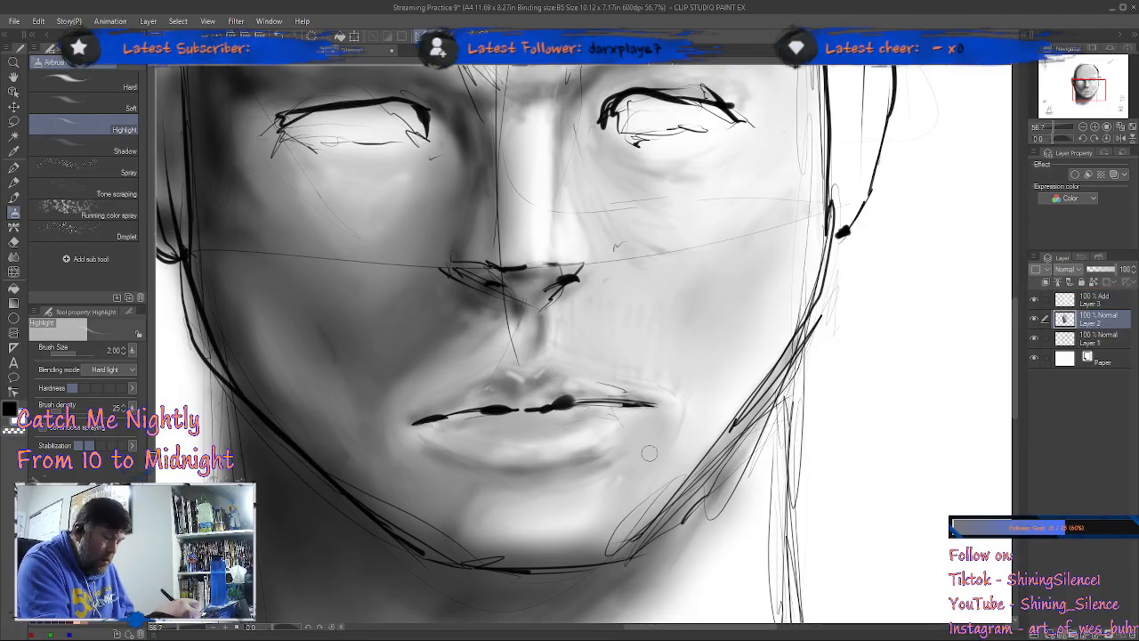
pyautogui.press('j')
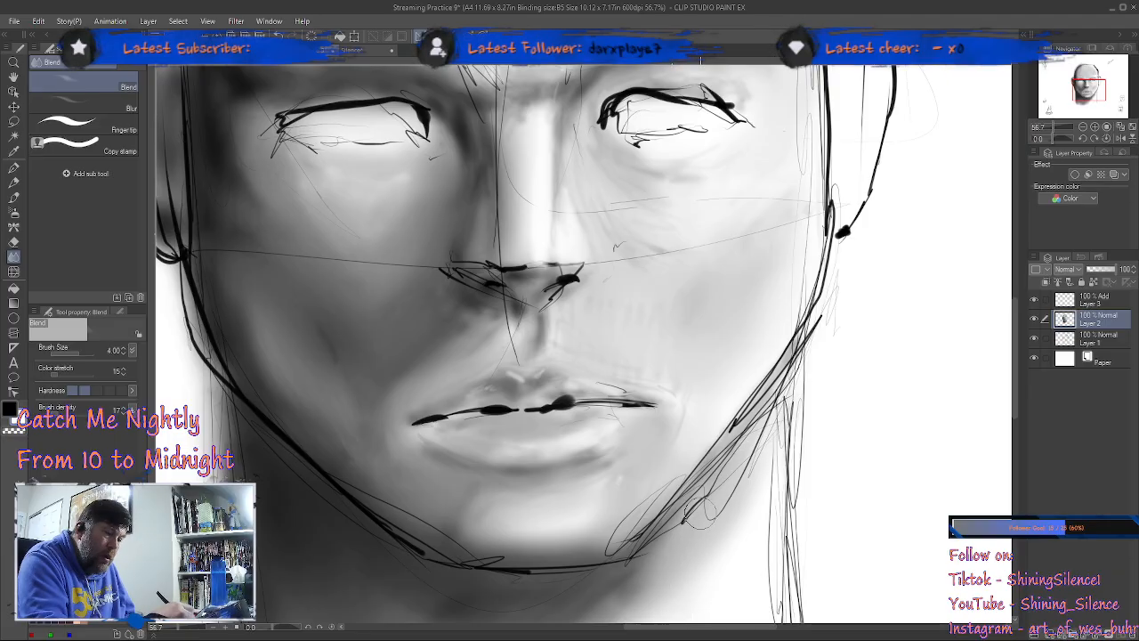
pyautogui.press('b')
pyautogui.moveTo(847, 418)
pyautogui.mouseDown()
pyautogui.moveTo(877, 247)
pyautogui.moveTo(869, 264)
pyautogui.mouseUp()
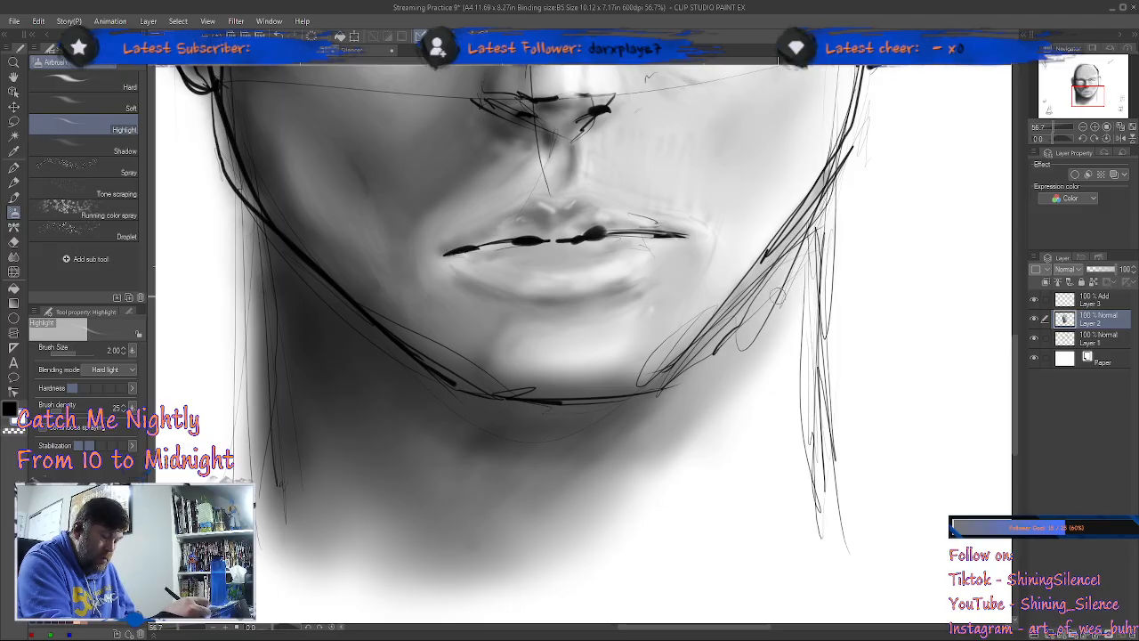
pyautogui.press('j')
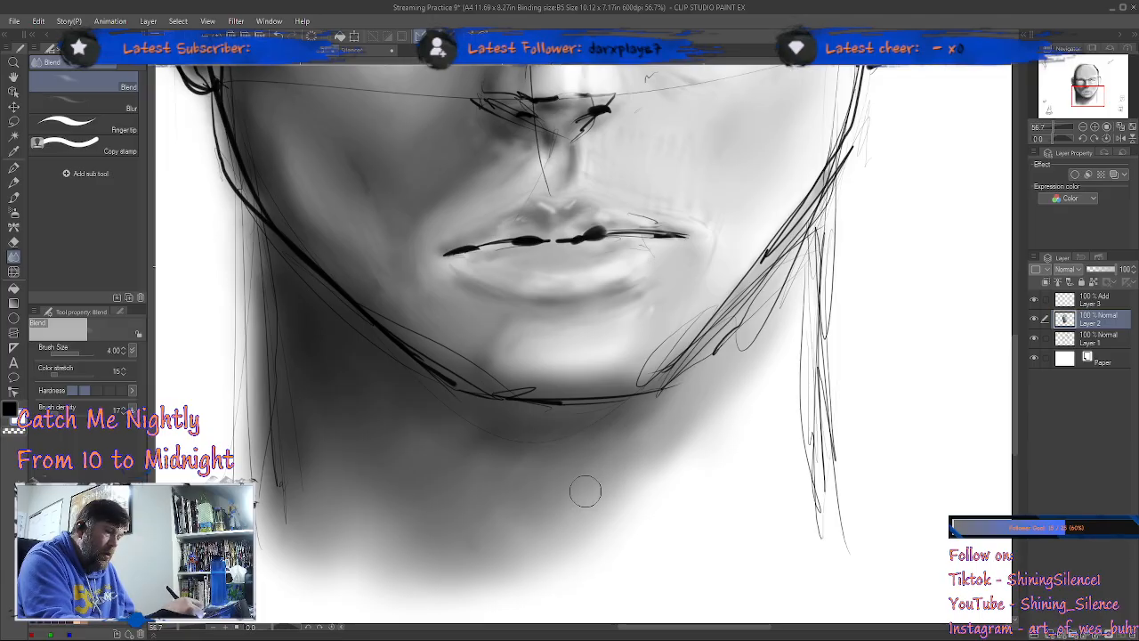
# Step: On Layer 2, deepen the neck shading and add a short stroke low on the lit side with the Shadow airbrush at size 5
pyautogui.press('b')
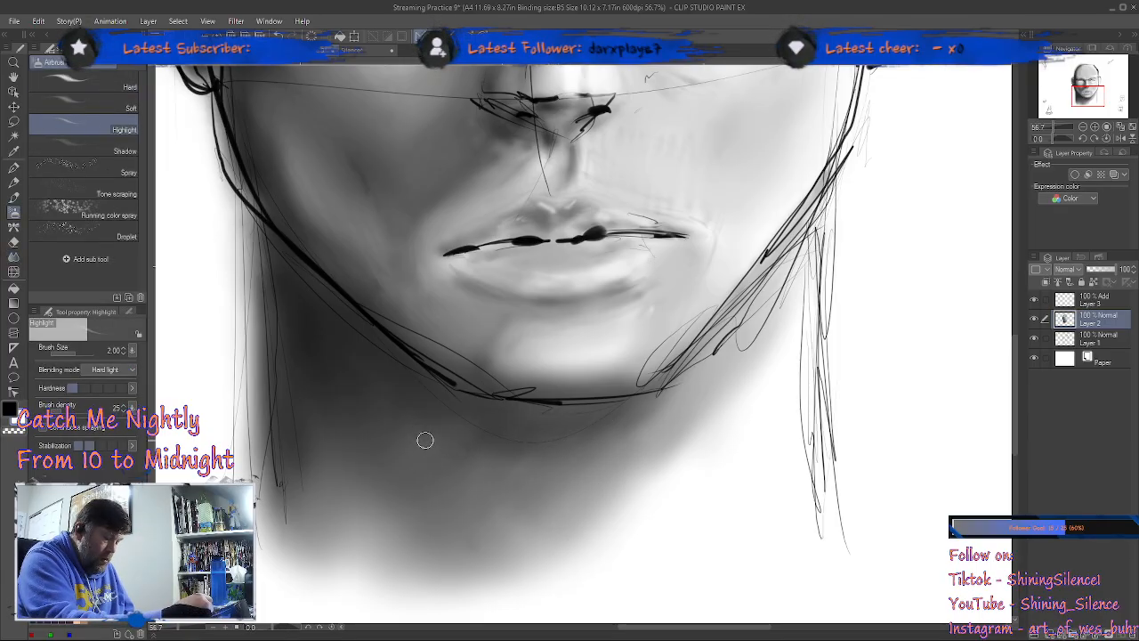
pyautogui.click(121, 152)
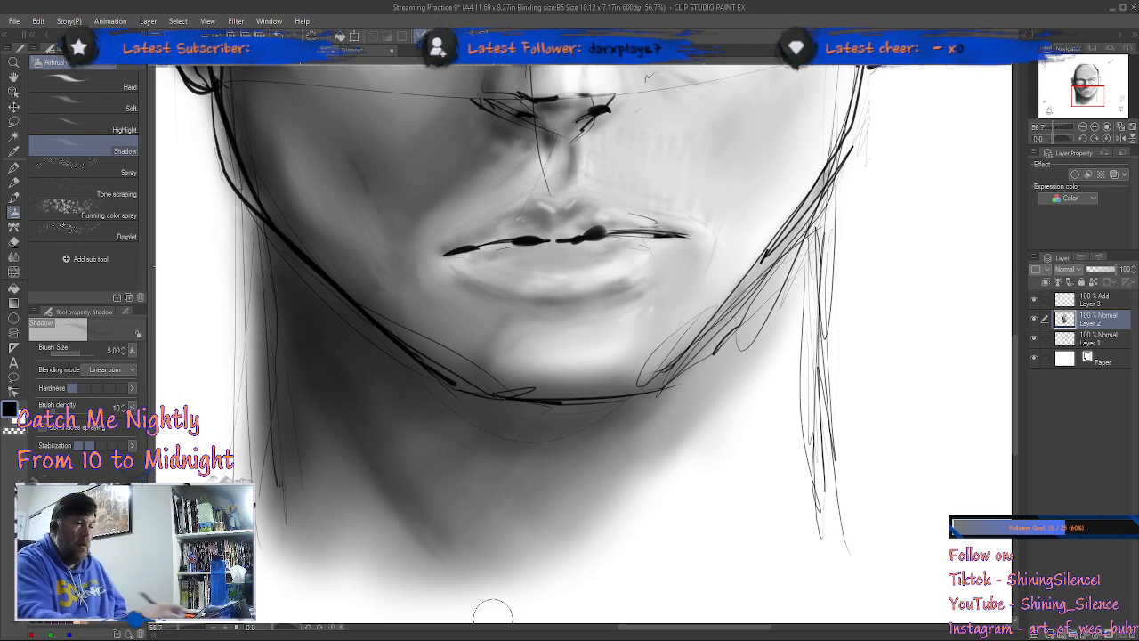
pyautogui.moveTo(692, 562)
pyautogui.mouseDown()
pyautogui.moveTo(744, 506)
pyautogui.moveTo(700, 563)
pyautogui.moveTo(757, 511)
pyautogui.mouseUp()
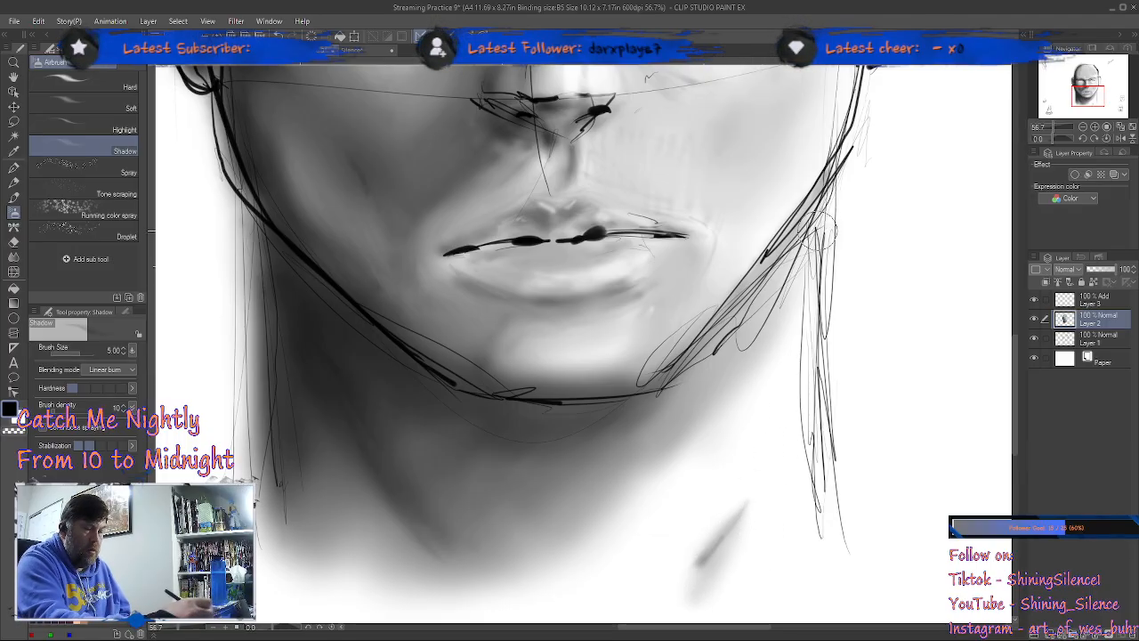
# Step: Shade the inside of the ear on the lit side of the head with the Shadow airbrush at size 5
pyautogui.moveTo(875, 313)
pyautogui.mouseDown()
pyautogui.moveTo(868, 396)
pyautogui.moveTo(789, 429)
pyautogui.moveTo(757, 620)
pyautogui.mouseUp()
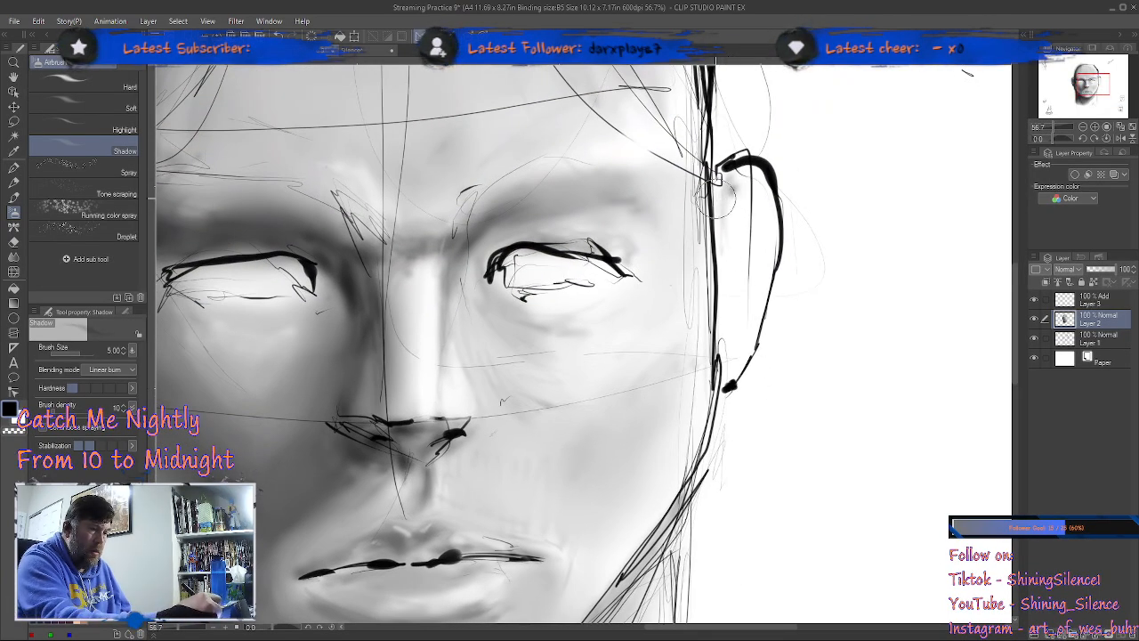
pyautogui.moveTo(734, 202)
pyautogui.mouseDown()
pyautogui.moveTo(761, 222)
pyautogui.moveTo(741, 322)
pyautogui.moveTo(743, 281)
pyautogui.moveTo(728, 333)
pyautogui.moveTo(736, 252)
pyautogui.moveTo(739, 323)
pyautogui.moveTo(750, 259)
pyautogui.mouseUp()
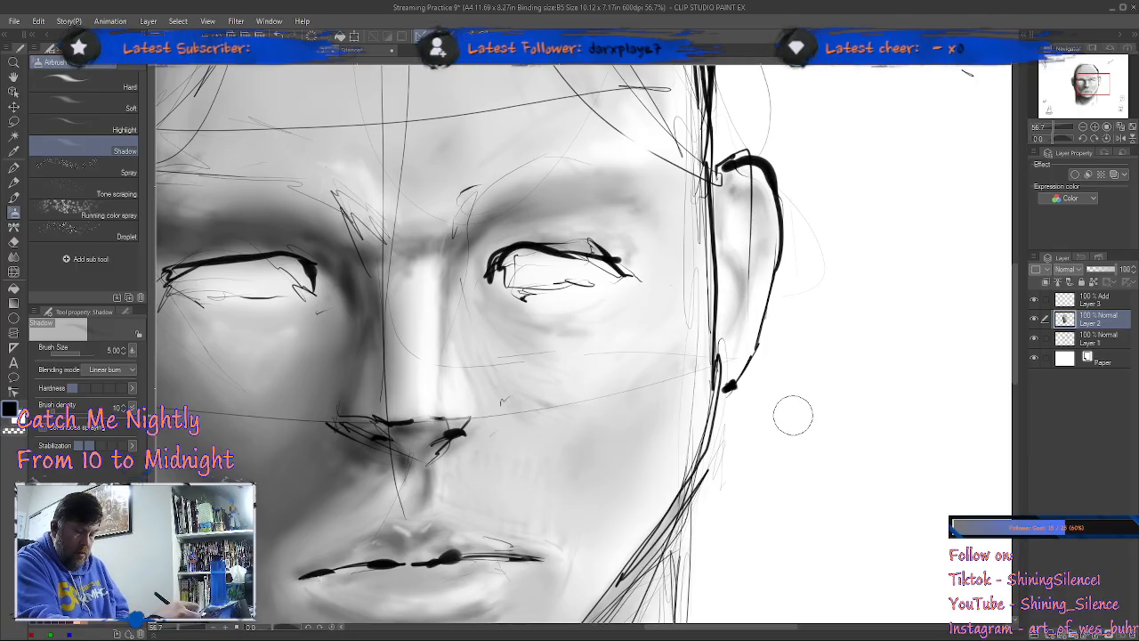
pyautogui.moveTo(808, 359); pyautogui.dragTo(777, 419)
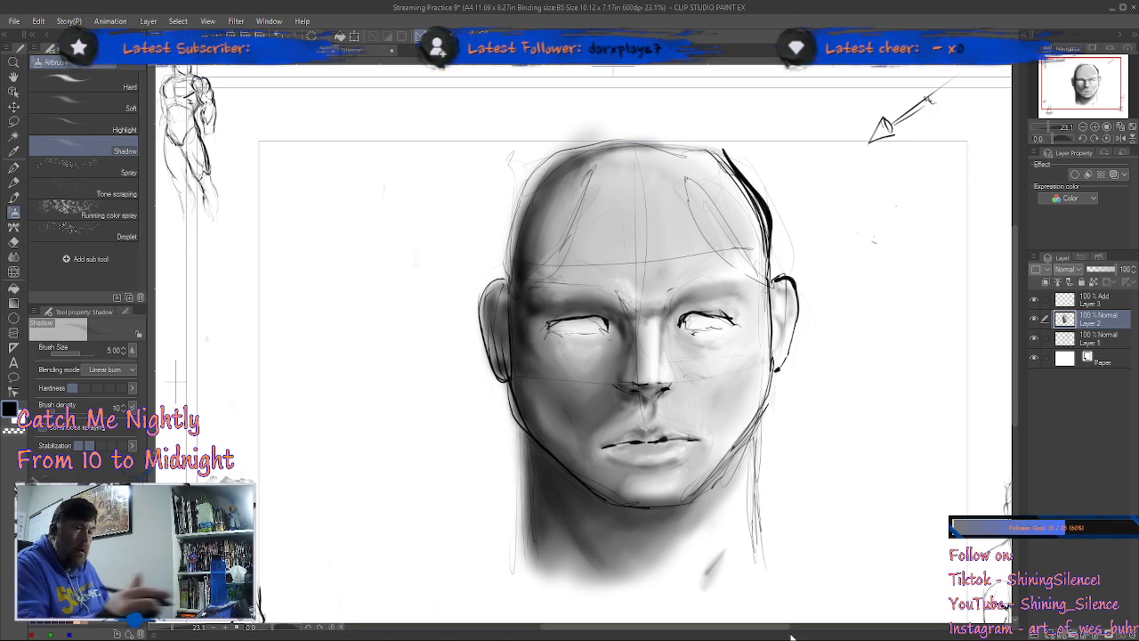
# Step: Add a new Normal layer above the Add layer and choose the 01 Crow Quill pen for inking
pyautogui.click(1101, 347)
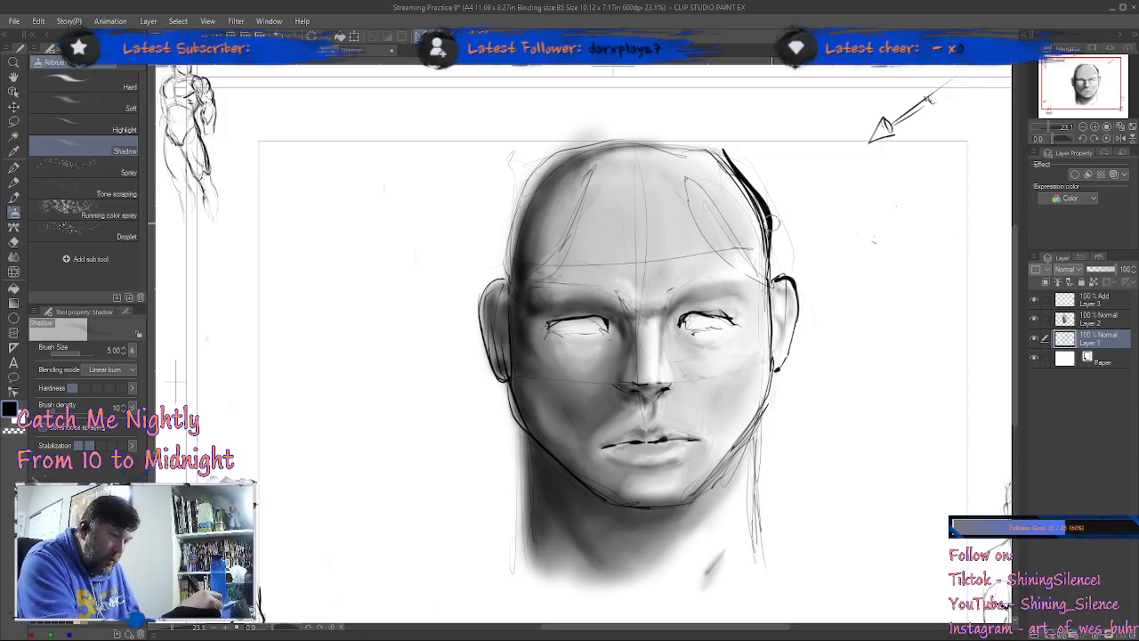
pyautogui.click(1105, 301)
pyautogui.hotkey('ctrl', 'shift', 'n')
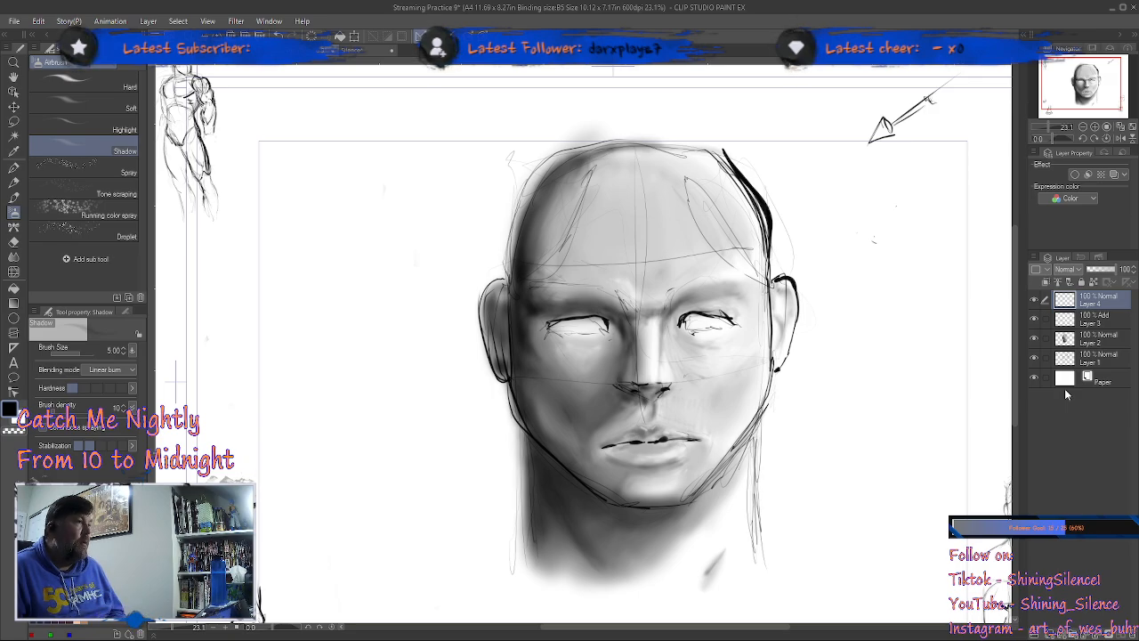
pyautogui.click(13, 166)
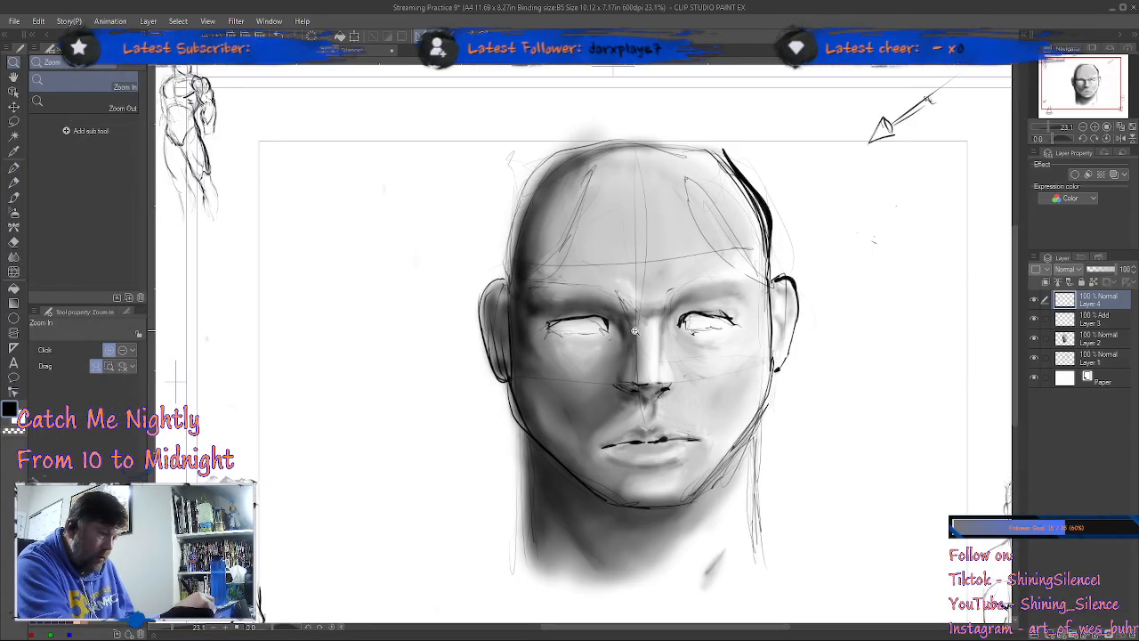
pyautogui.scroll(3, 623, 340)
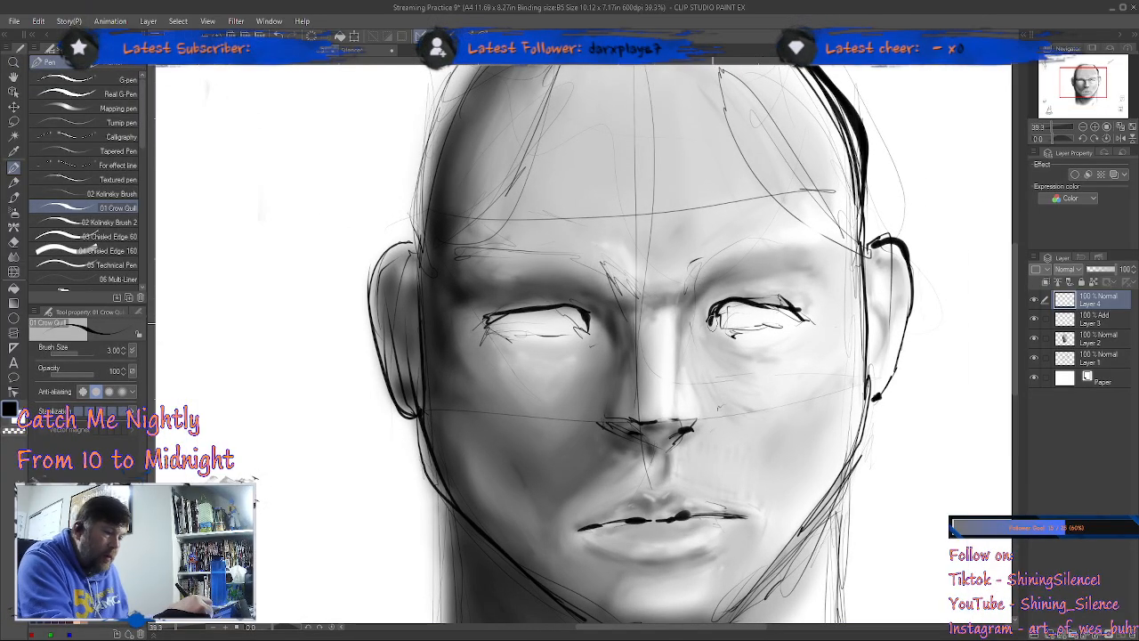
pyautogui.moveTo(744, 302); pyautogui.dragTo(801, 318)
pyautogui.hotkey('ctrl', 'z')
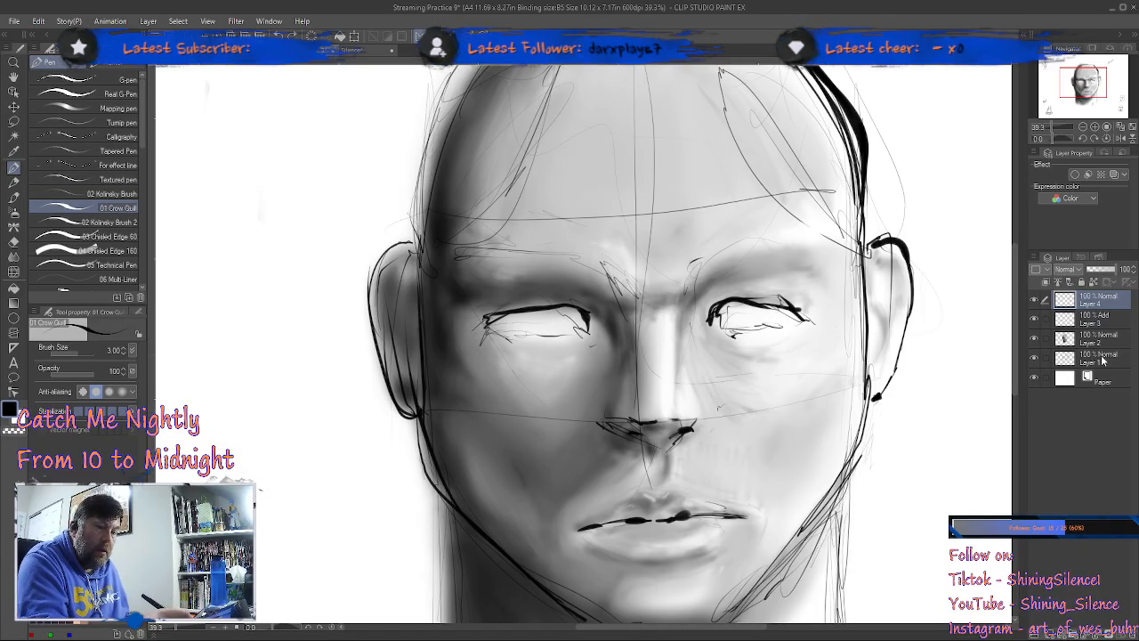
# Step: Apply the blue layer color effect to the Layer 1 sketch and make Layer 4 the active layer
pyautogui.click(1103, 359)
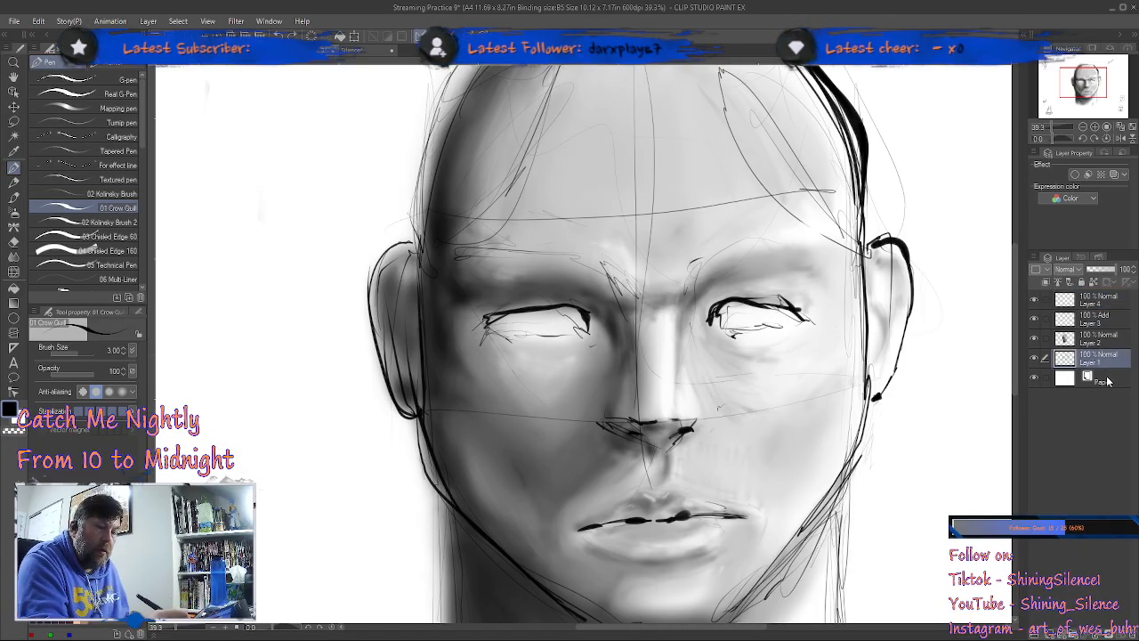
pyautogui.click(1113, 176)
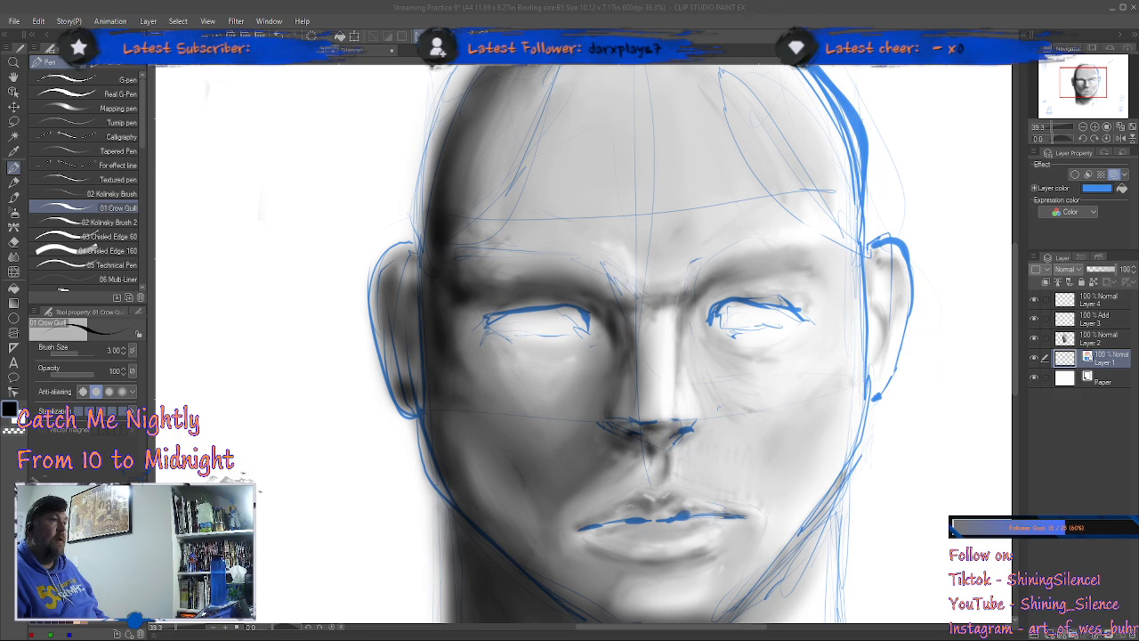
pyautogui.click(347, 261)
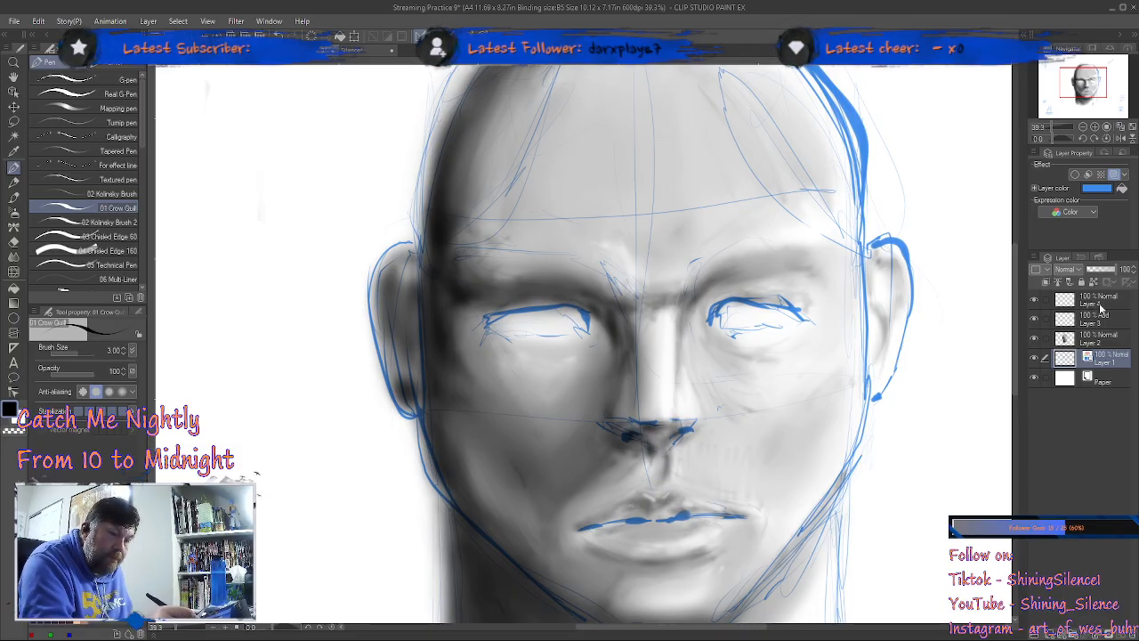
pyautogui.click(1099, 307)
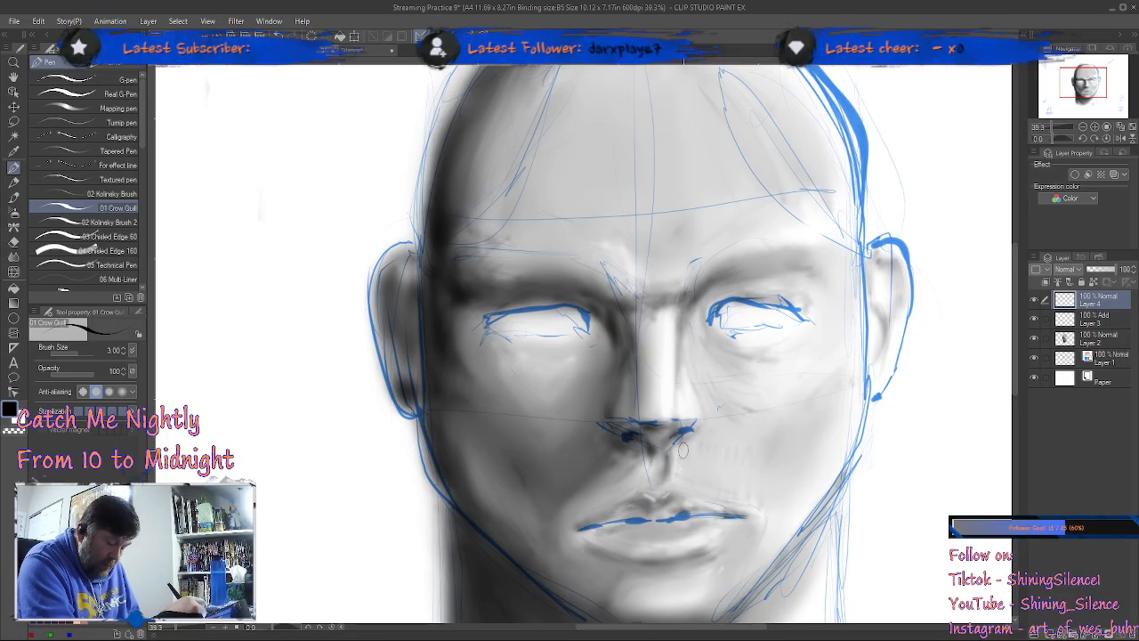
# Step: Ink both nostrils in black on Layer 4 with the 01 Crow Quill pen at size 3
pyautogui.scroll(3, 689, 464)
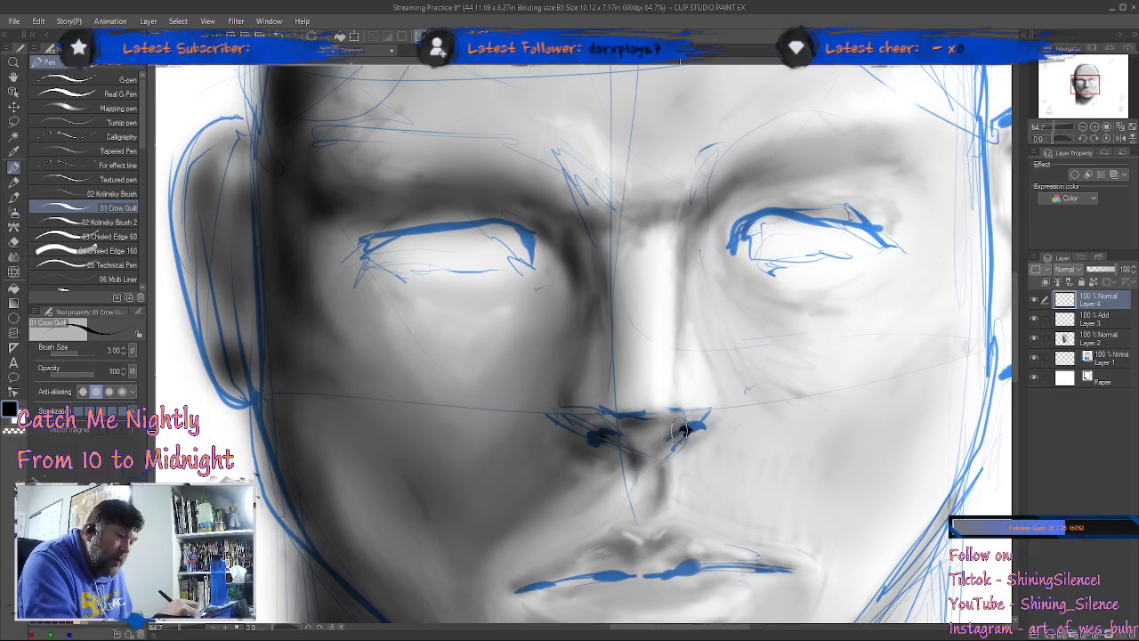
pyautogui.moveTo(671, 437)
pyautogui.mouseDown()
pyautogui.moveTo(693, 426)
pyautogui.moveTo(682, 436)
pyautogui.mouseUp()
pyautogui.hotkey('ctrl', 'z')
pyautogui.moveTo(608, 434)
pyautogui.mouseDown()
pyautogui.moveTo(596, 437)
pyautogui.moveTo(634, 456)
pyautogui.mouseUp()
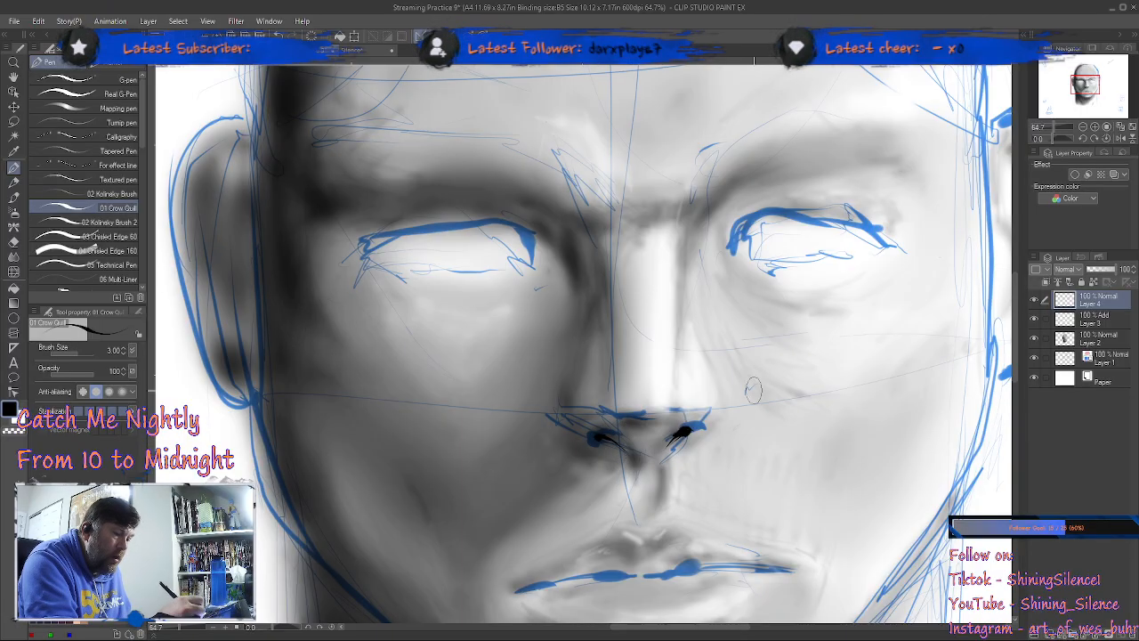
pyautogui.moveTo(690, 432); pyautogui.dragTo(674, 439)
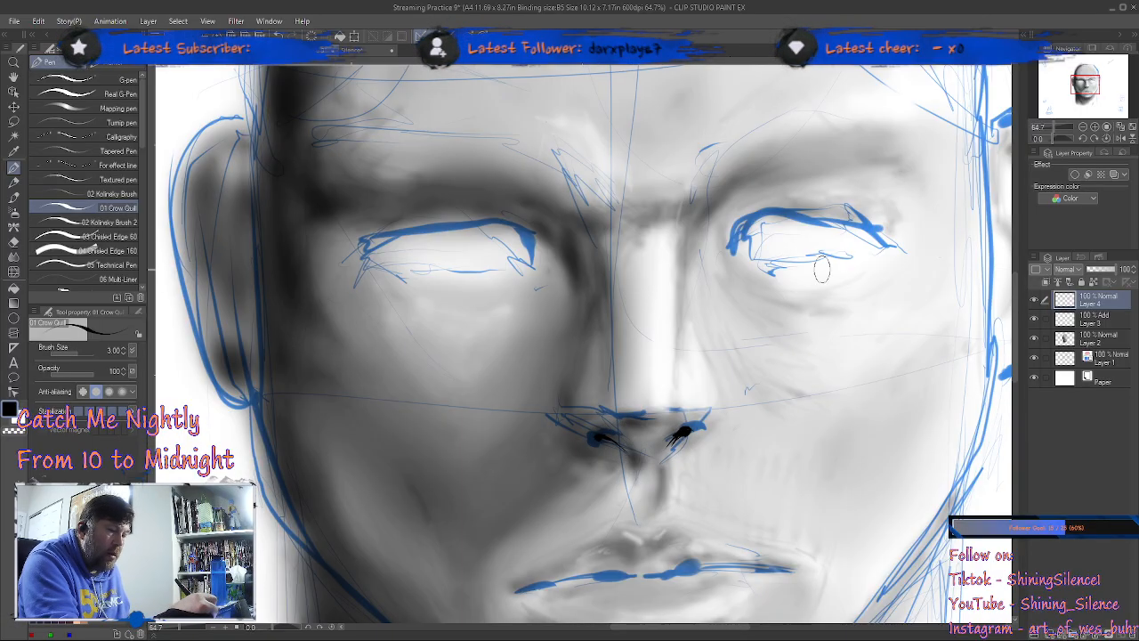
# Step: Ink the upper eyelid lines of both eyes over the blue sketch, thickening the lit-side lid with a second stroke
pyautogui.moveTo(740, 253)
pyautogui.mouseDown()
pyautogui.moveTo(748, 222)
pyautogui.moveTo(742, 230)
pyautogui.moveTo(769, 215)
pyautogui.moveTo(831, 216)
pyautogui.moveTo(794, 216)
pyautogui.moveTo(890, 246)
pyautogui.mouseUp()
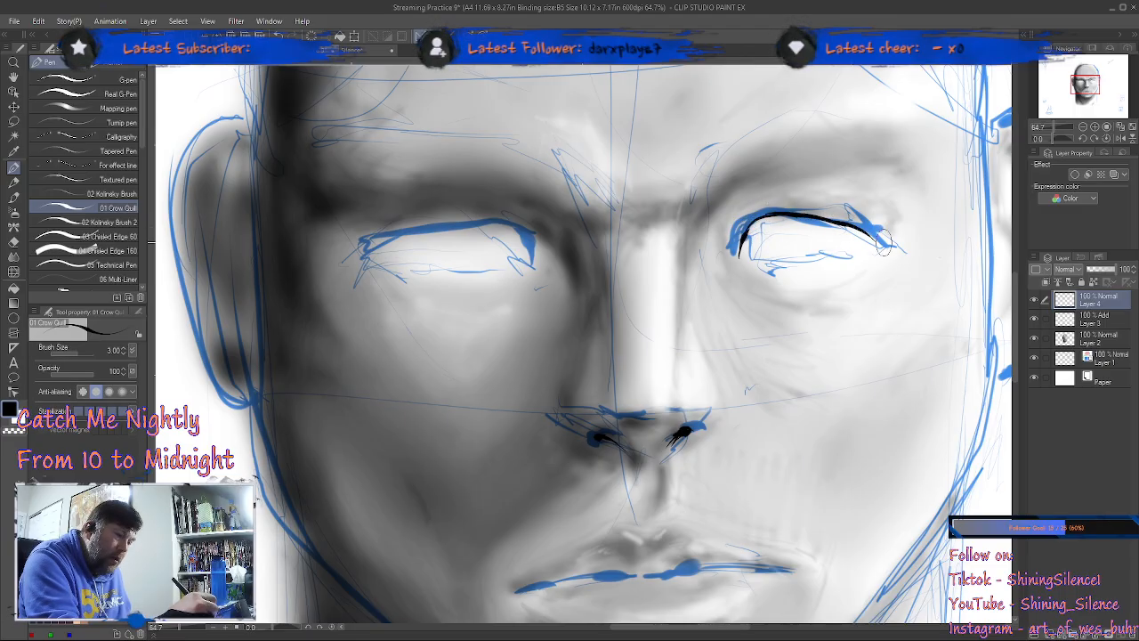
pyautogui.moveTo(745, 222)
pyautogui.mouseDown()
pyautogui.moveTo(736, 257)
pyautogui.moveTo(772, 214)
pyautogui.moveTo(845, 224)
pyautogui.moveTo(890, 248)
pyautogui.mouseUp()
pyautogui.moveTo(534, 248); pyautogui.dragTo(531, 265)
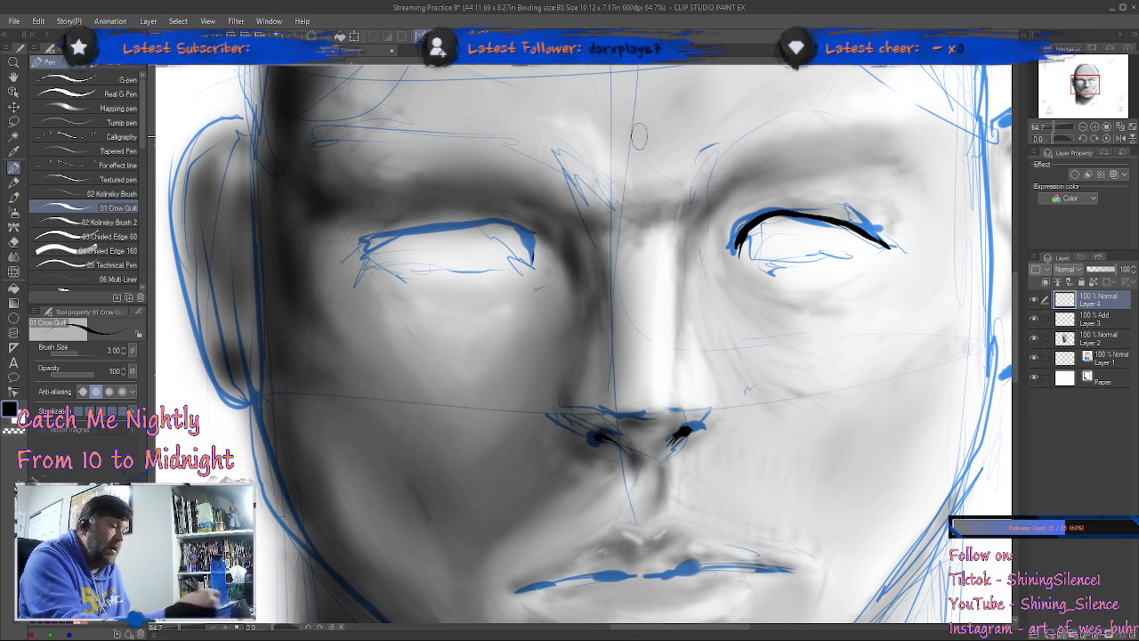
pyautogui.moveTo(531, 254)
pyautogui.mouseDown()
pyautogui.moveTo(526, 229)
pyautogui.moveTo(510, 223)
pyautogui.moveTo(525, 232)
pyautogui.moveTo(450, 225)
pyautogui.moveTo(389, 245)
pyautogui.mouseUp()
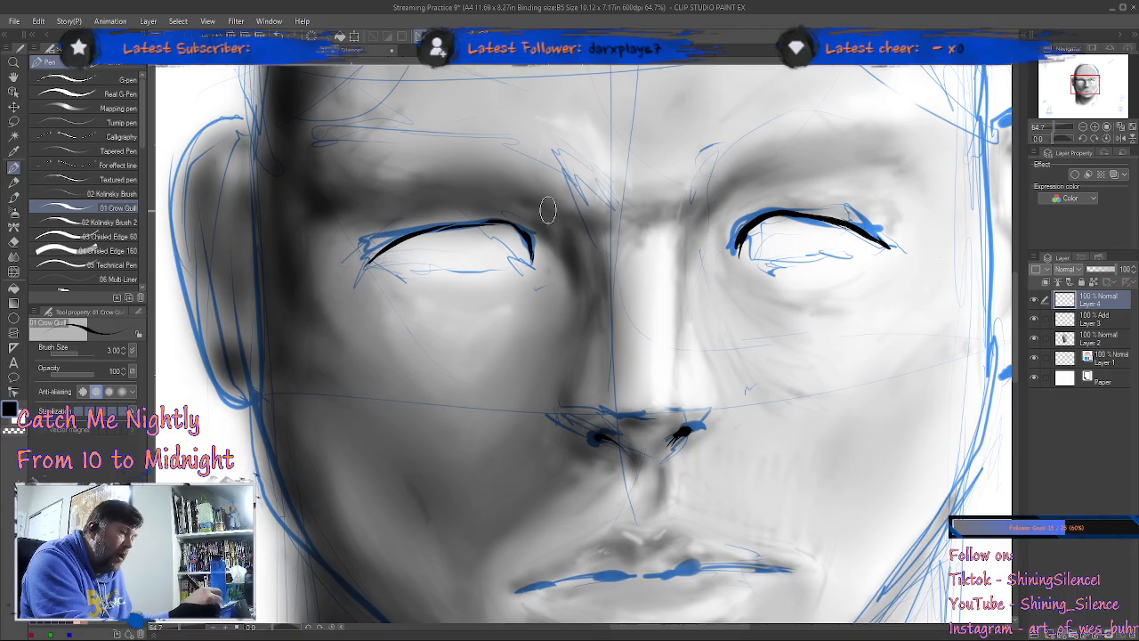
pyautogui.moveTo(532, 259)
pyautogui.mouseDown()
pyautogui.moveTo(473, 222)
pyautogui.moveTo(404, 239)
pyautogui.mouseUp()
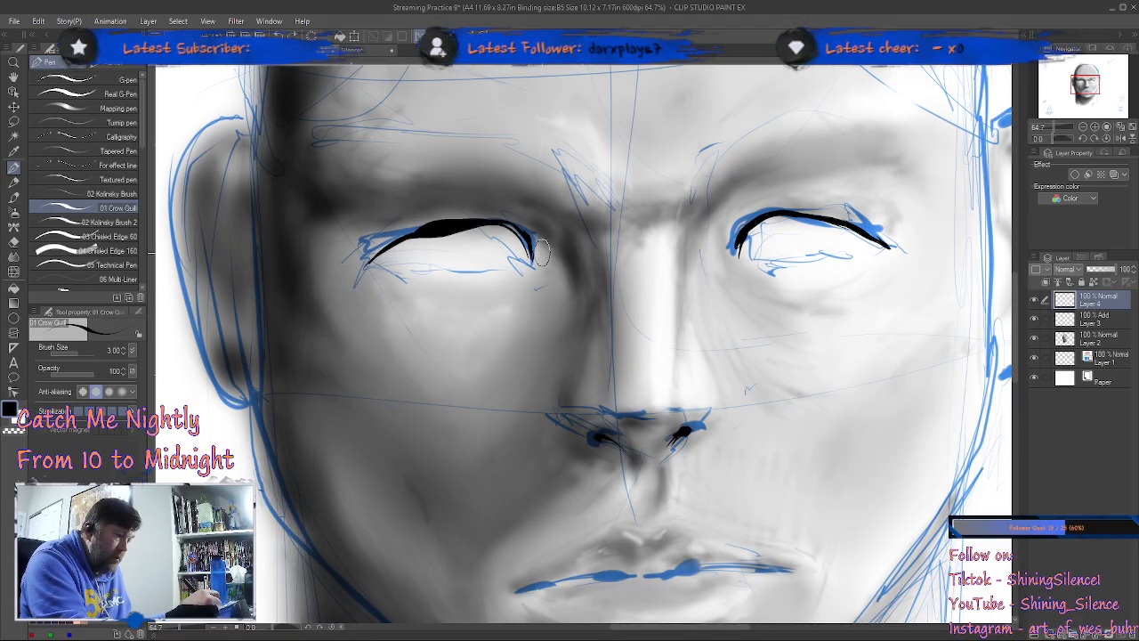
pyautogui.hotkey('ctrl', 'z')
pyautogui.moveTo(506, 223)
pyautogui.mouseDown()
pyautogui.moveTo(468, 216)
pyautogui.moveTo(501, 220)
pyautogui.moveTo(401, 246)
pyautogui.mouseUp()
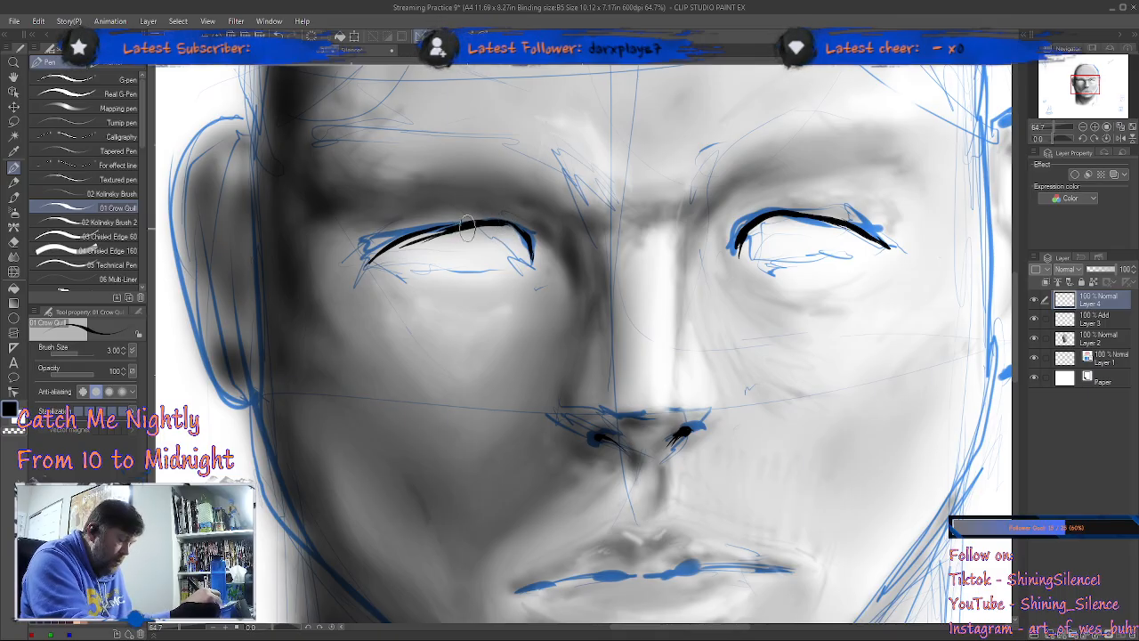
pyautogui.hotkey('ctrl', 'z')
# Step: Refine the shadow-side upper lid and ink the lower eyelid lines of both eyes to close their outlines
pyautogui.moveTo(500, 222)
pyautogui.mouseDown()
pyautogui.moveTo(437, 231)
pyautogui.moveTo(513, 219)
pyautogui.moveTo(383, 260)
pyautogui.moveTo(474, 278)
pyautogui.moveTo(419, 262)
pyautogui.moveTo(455, 265)
pyautogui.mouseUp()
pyautogui.moveTo(389, 257)
pyautogui.mouseDown()
pyautogui.moveTo(508, 269)
pyautogui.moveTo(523, 253)
pyautogui.moveTo(431, 265)
pyautogui.moveTo(492, 264)
pyautogui.moveTo(555, 233)
pyautogui.moveTo(531, 258)
pyautogui.mouseUp()
pyautogui.moveTo(749, 230)
pyautogui.mouseDown()
pyautogui.moveTo(742, 258)
pyautogui.moveTo(872, 252)
pyautogui.mouseUp()
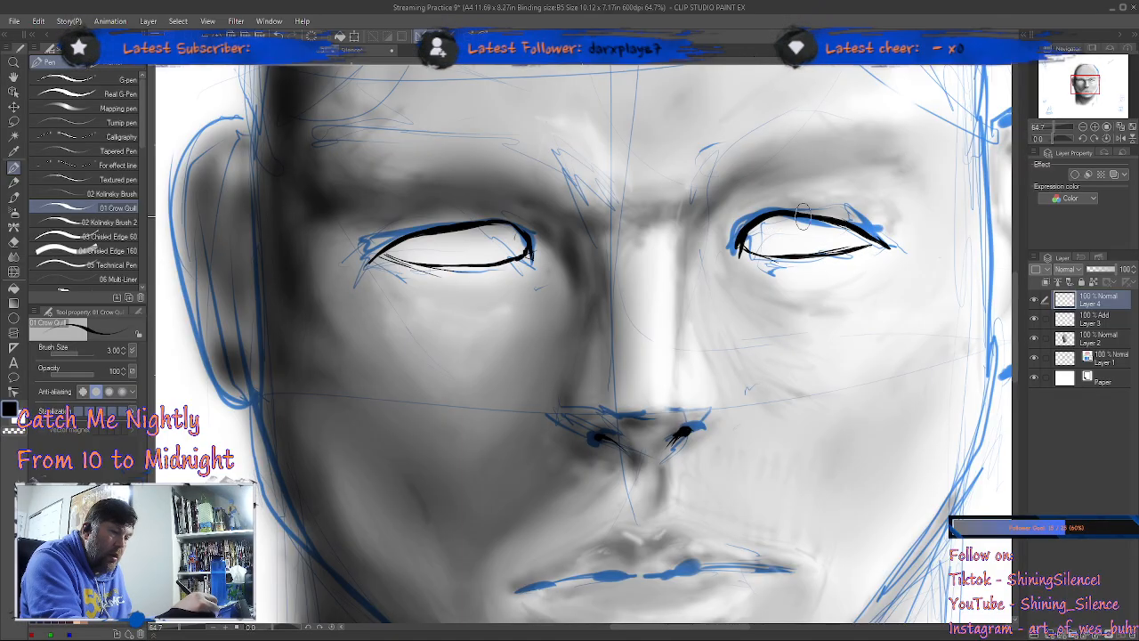
# Step: Draw the curved side edges of the iris inside each eye
pyautogui.moveTo(438, 238); pyautogui.dragTo(448, 260)
pyautogui.moveTo(494, 229)
pyautogui.mouseDown()
pyautogui.moveTo(490, 258)
pyautogui.moveTo(494, 229)
pyautogui.mouseUp()
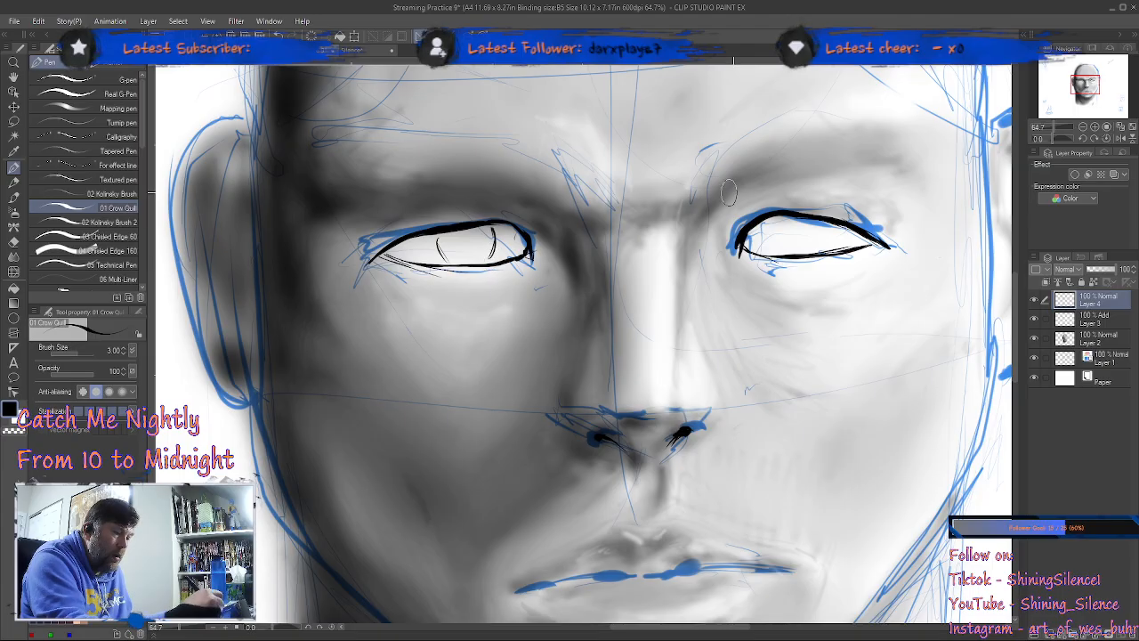
pyautogui.moveTo(780, 219); pyautogui.dragTo(788, 252)
pyautogui.moveTo(826, 219)
pyautogui.mouseDown()
pyautogui.moveTo(835, 258)
pyautogui.moveTo(831, 222)
pyautogui.mouseUp()
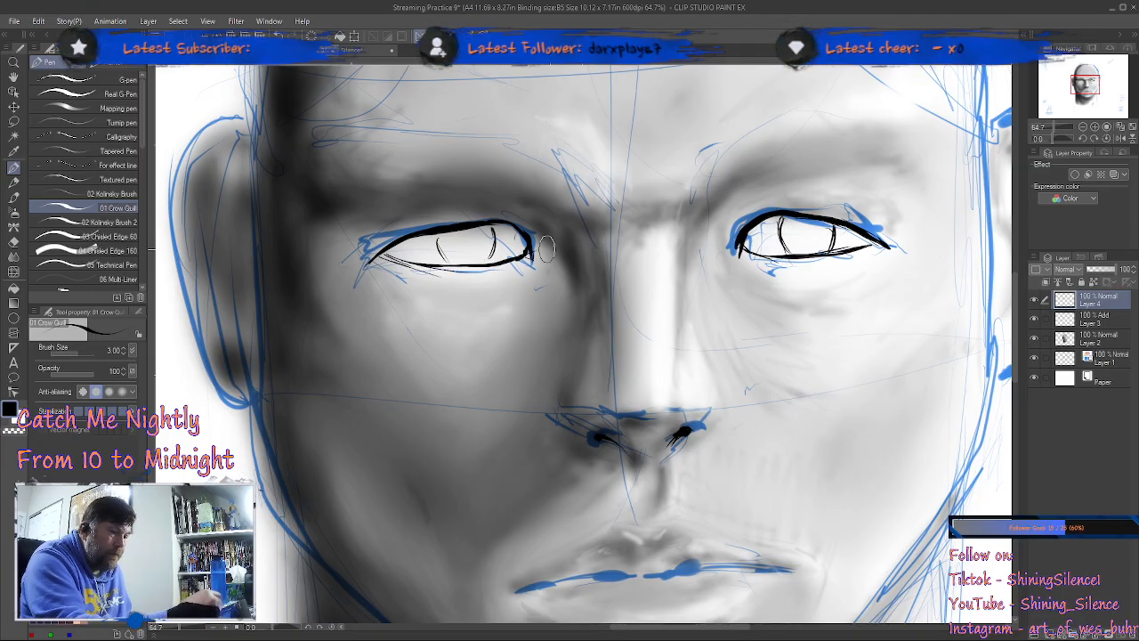
# Step: Ink the jawline from below the shadow-side ear, around the chin and up to the lit-side ear, heavier on the shadow side
pyautogui.moveTo(824, 453)
pyautogui.mouseDown()
pyautogui.moveTo(787, 258)
pyautogui.moveTo(827, 325)
pyautogui.moveTo(842, 317)
pyautogui.mouseUp()
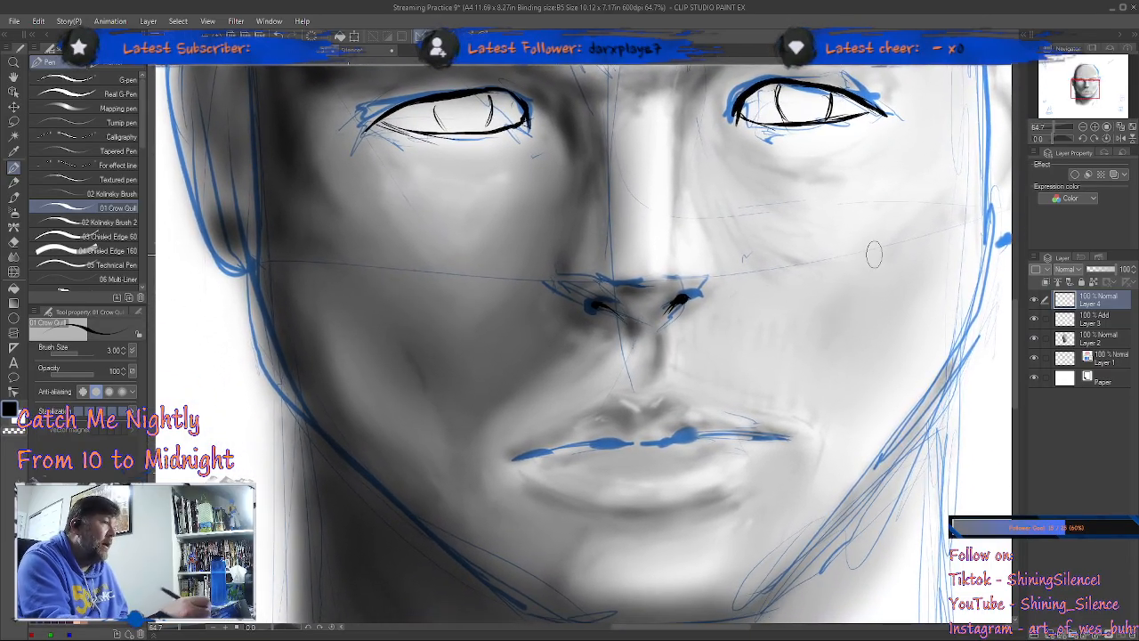
pyautogui.moveTo(259, 292)
pyautogui.mouseDown()
pyautogui.moveTo(278, 378)
pyautogui.moveTo(270, 358)
pyautogui.moveTo(293, 399)
pyautogui.moveTo(253, 311)
pyautogui.moveTo(329, 425)
pyautogui.moveTo(286, 379)
pyautogui.moveTo(307, 422)
pyautogui.moveTo(261, 298)
pyautogui.moveTo(281, 281)
pyautogui.moveTo(396, 476)
pyautogui.moveTo(308, 364)
pyautogui.mouseUp()
pyautogui.moveTo(191, 280); pyautogui.dragTo(391, 461)
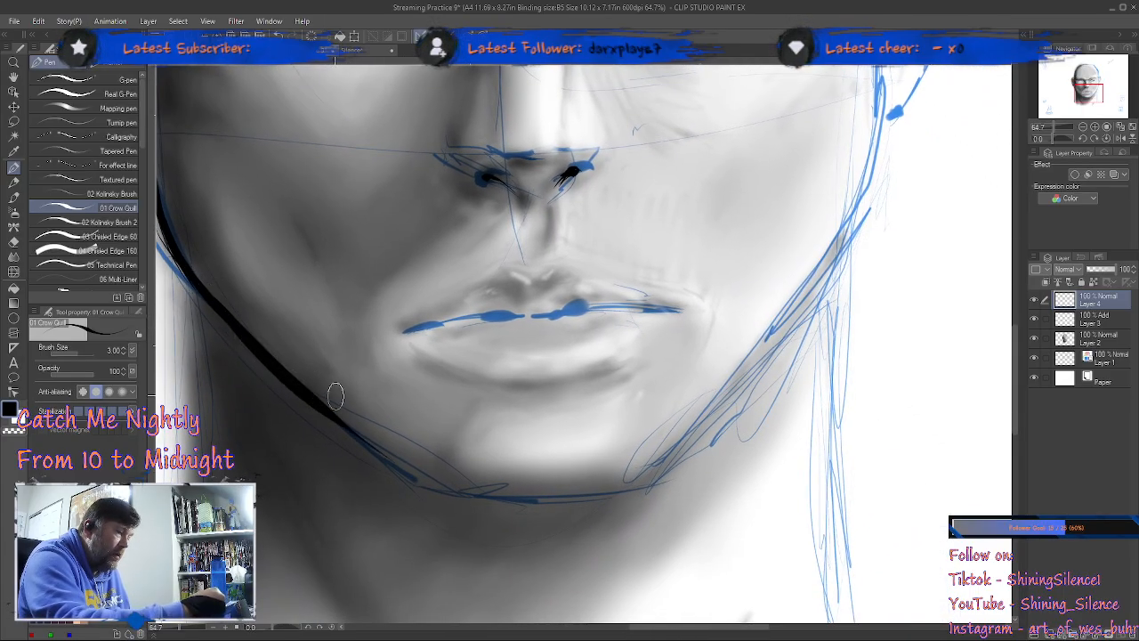
pyautogui.moveTo(323, 401); pyautogui.dragTo(445, 489)
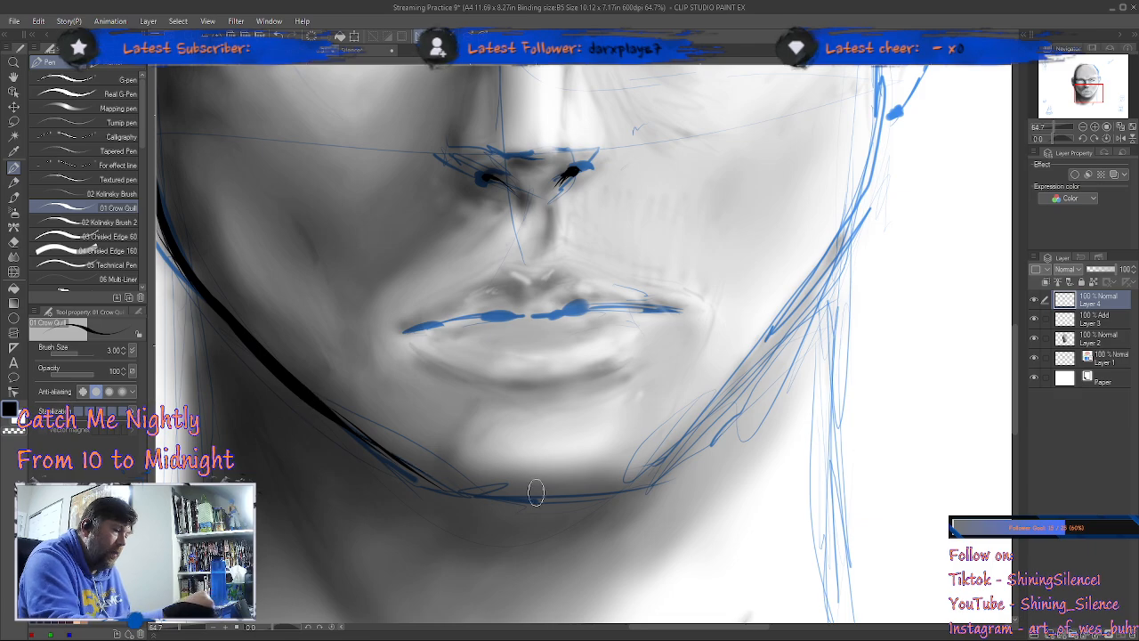
pyautogui.moveTo(411, 474)
pyautogui.mouseDown()
pyautogui.moveTo(455, 494)
pyautogui.moveTo(490, 495)
pyautogui.moveTo(422, 484)
pyautogui.moveTo(615, 495)
pyautogui.moveTo(701, 436)
pyautogui.mouseUp()
pyautogui.moveTo(641, 487)
pyautogui.mouseDown()
pyautogui.moveTo(735, 381)
pyautogui.moveTo(832, 238)
pyautogui.moveTo(821, 385)
pyautogui.moveTo(799, 378)
pyautogui.moveTo(834, 174)
pyautogui.mouseUp()
pyautogui.moveTo(778, 413)
pyautogui.mouseDown()
pyautogui.moveTo(814, 335)
pyautogui.moveTo(800, 458)
pyautogui.moveTo(795, 280)
pyautogui.mouseUp()
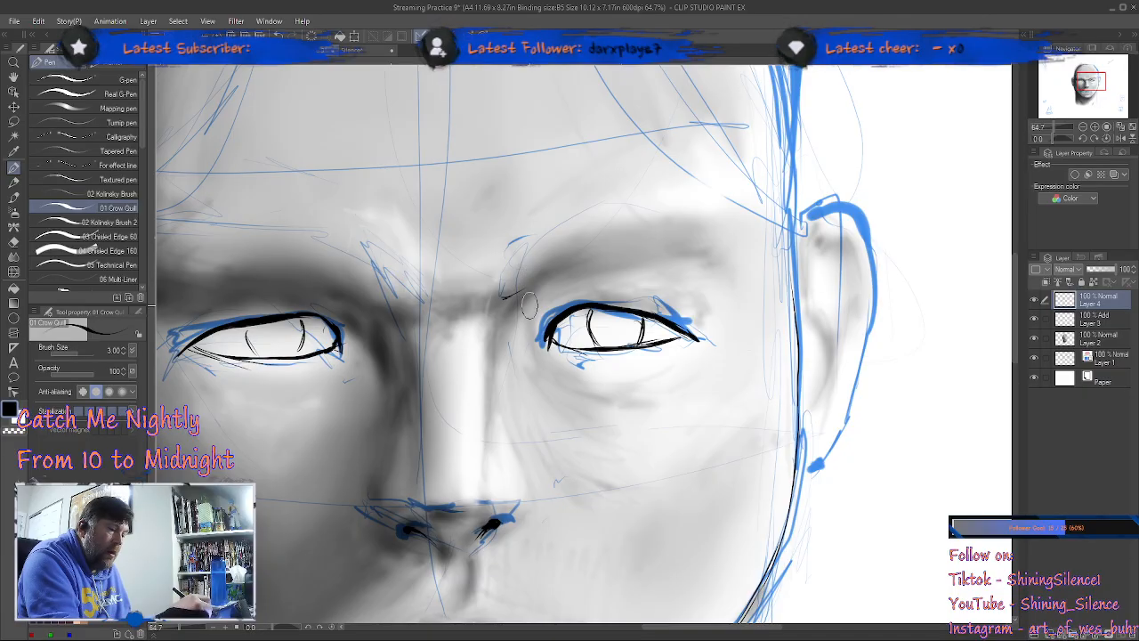
# Step: Ink the neck's side contours downward from the jaw on both the shadow side and the lit side
pyautogui.moveTo(676, 406); pyautogui.dragTo(939, 253)
pyautogui.moveTo(719, 430); pyautogui.dragTo(722, 217)
pyautogui.moveTo(366, 280); pyautogui.dragTo(386, 487)
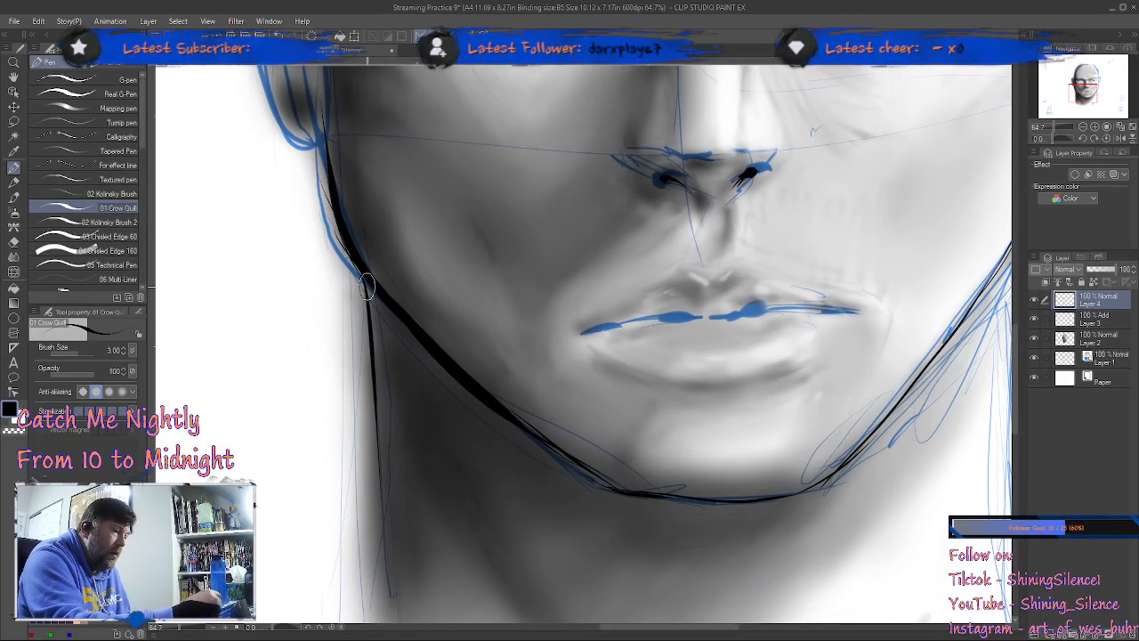
pyautogui.moveTo(367, 284); pyautogui.dragTo(385, 621)
pyautogui.moveTo(684, 505)
pyautogui.mouseDown()
pyautogui.moveTo(423, 429)
pyautogui.moveTo(410, 415)
pyautogui.mouseUp()
pyautogui.moveTo(728, 178); pyautogui.dragTo(732, 499)
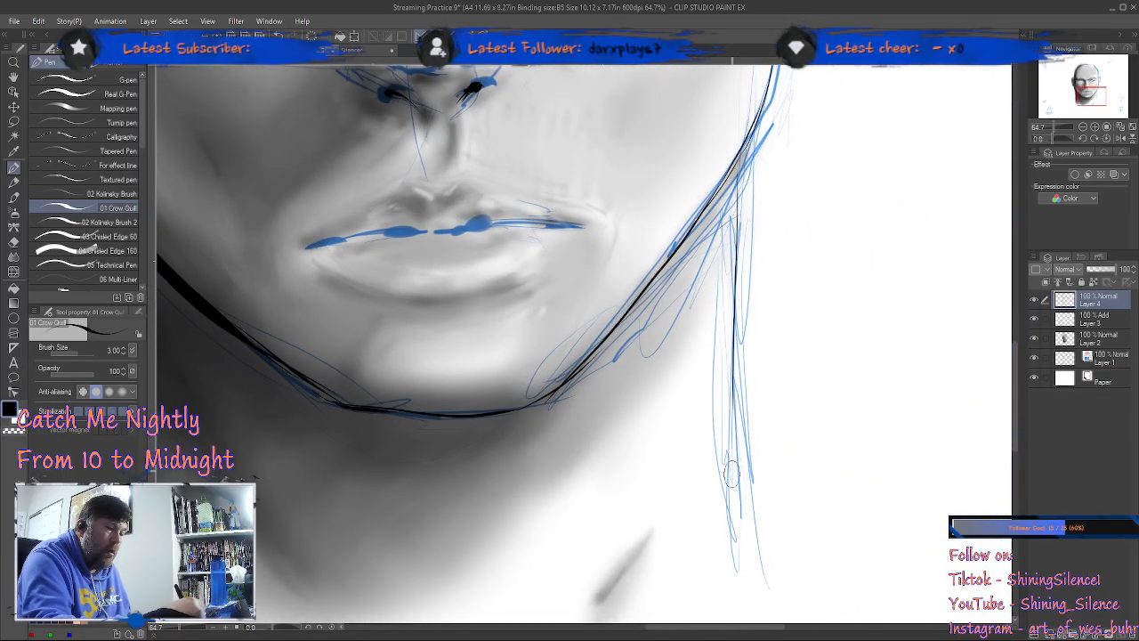
pyautogui.moveTo(727, 166); pyautogui.dragTo(722, 500)
# Step: Ink the outer contour of the ear on the shadow side of the head
pyautogui.moveTo(741, 151)
pyautogui.mouseDown()
pyautogui.moveTo(728, 539)
pyautogui.moveTo(841, 412)
pyautogui.moveTo(862, 435)
pyautogui.mouseUp()
pyautogui.moveTo(694, 399); pyautogui.dragTo(699, 604)
pyautogui.moveTo(726, 372); pyautogui.dragTo(740, 618)
pyautogui.moveTo(614, 382); pyautogui.dragTo(726, 454)
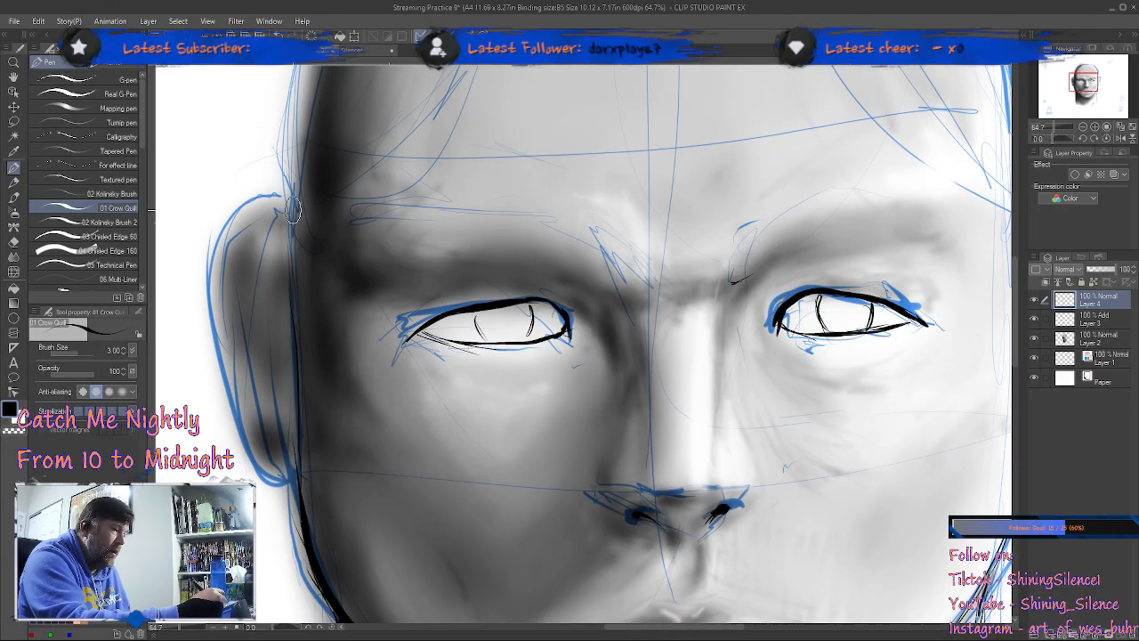
pyautogui.moveTo(281, 197)
pyautogui.mouseDown()
pyautogui.moveTo(218, 247)
pyautogui.moveTo(212, 303)
pyautogui.moveTo(283, 480)
pyautogui.mouseUp()
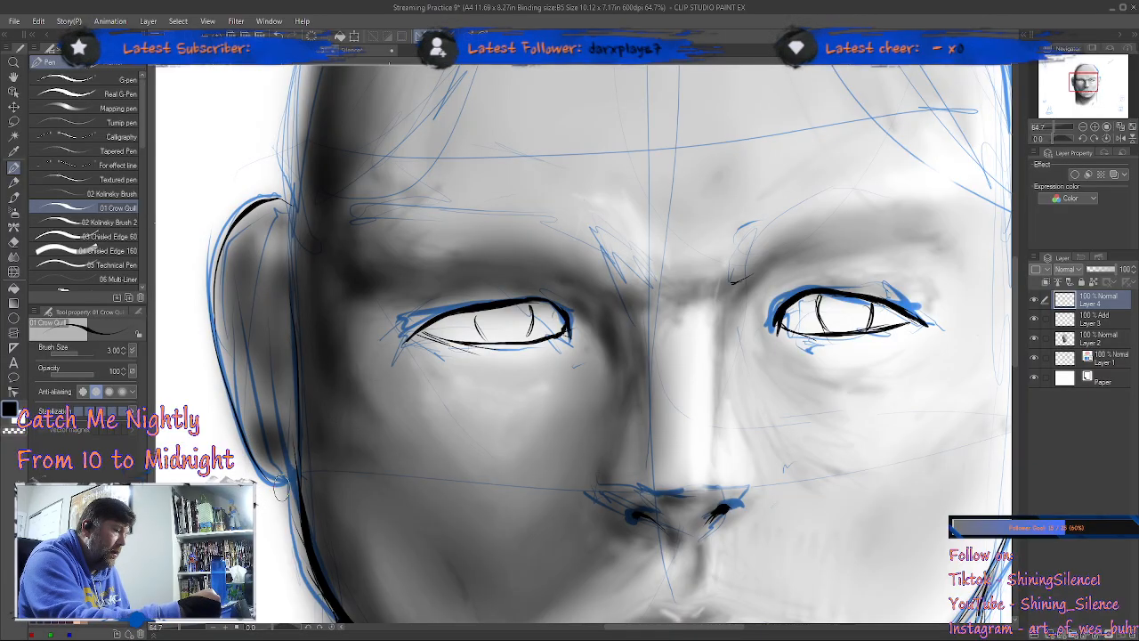
# Step: Ink the inner folds of the shadow-side ear with heavy black strokes
pyautogui.moveTo(282, 412)
pyautogui.mouseDown()
pyautogui.moveTo(272, 424)
pyautogui.moveTo(279, 339)
pyautogui.mouseUp()
pyautogui.moveTo(278, 233)
pyautogui.mouseDown()
pyautogui.moveTo(264, 259)
pyautogui.moveTo(266, 240)
pyautogui.moveTo(252, 341)
pyautogui.mouseUp()
pyautogui.moveTo(249, 250); pyautogui.dragTo(261, 394)
pyautogui.moveTo(243, 351)
pyautogui.mouseDown()
pyautogui.moveTo(261, 386)
pyautogui.moveTo(255, 242)
pyautogui.mouseUp()
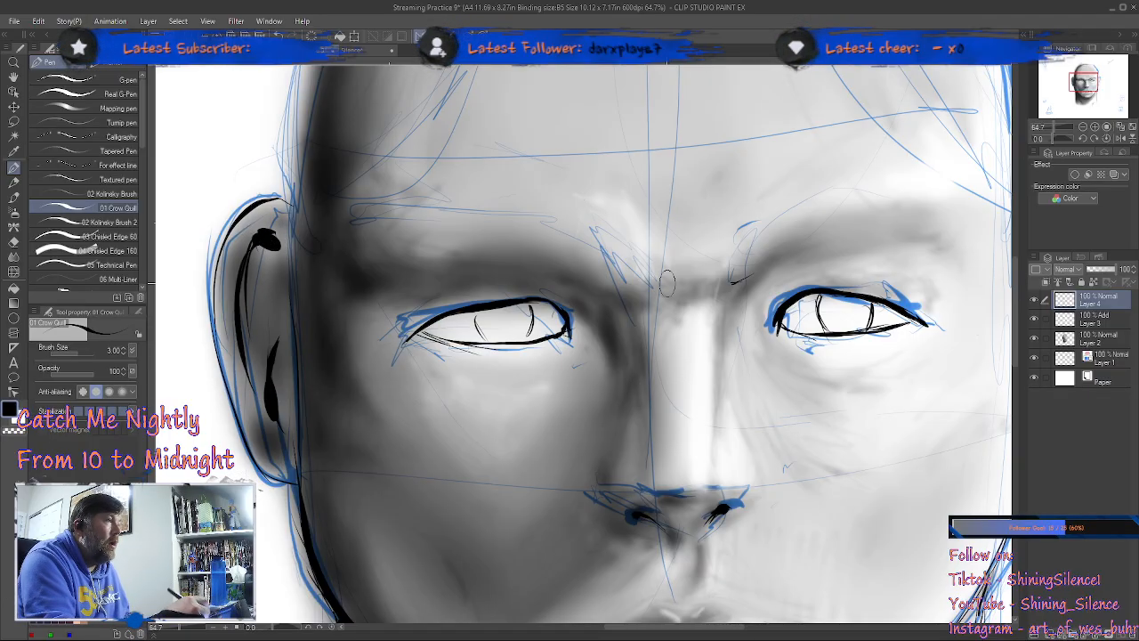
# Step: Ink the skull's outer contour on the shadow side, from beside the ear up along the temple toward the crown
pyautogui.moveTo(763, 237); pyautogui.dragTo(683, 391)
pyautogui.moveTo(785, 577); pyautogui.dragTo(658, 397)
pyautogui.scroll(-5, 745, 394)
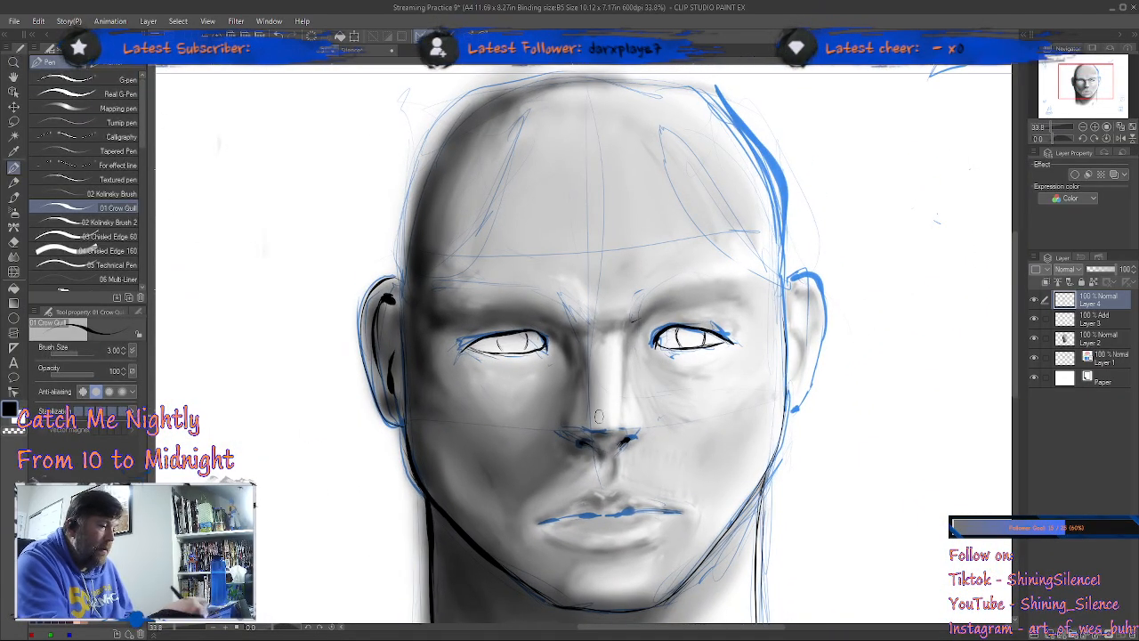
pyautogui.moveTo(461, 445); pyautogui.dragTo(441, 517)
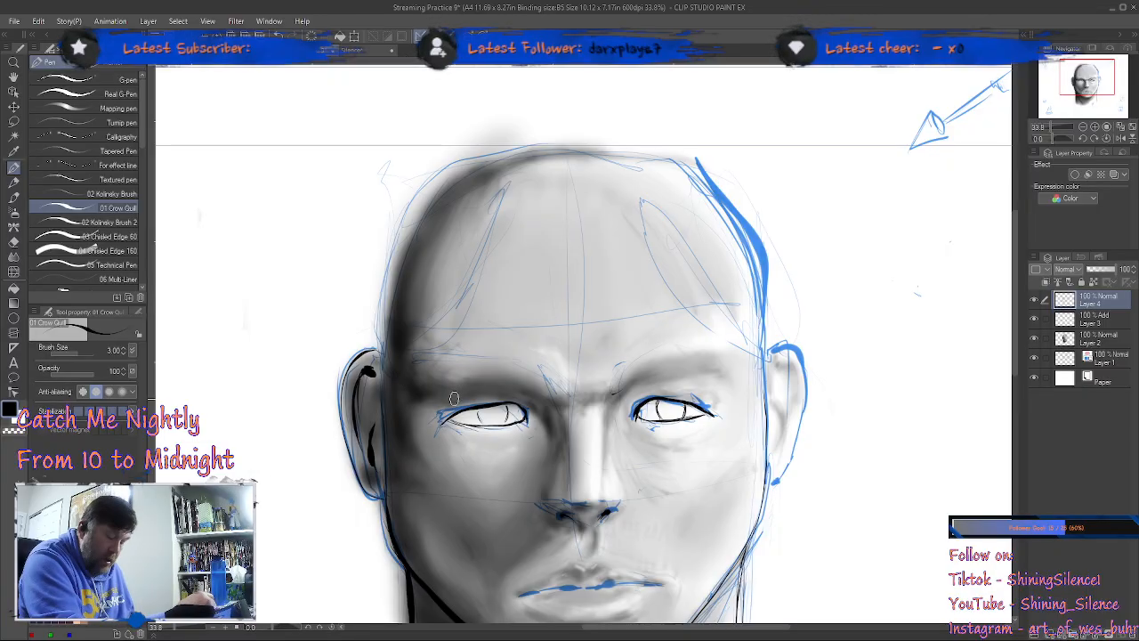
pyautogui.scroll(2, 368, 343)
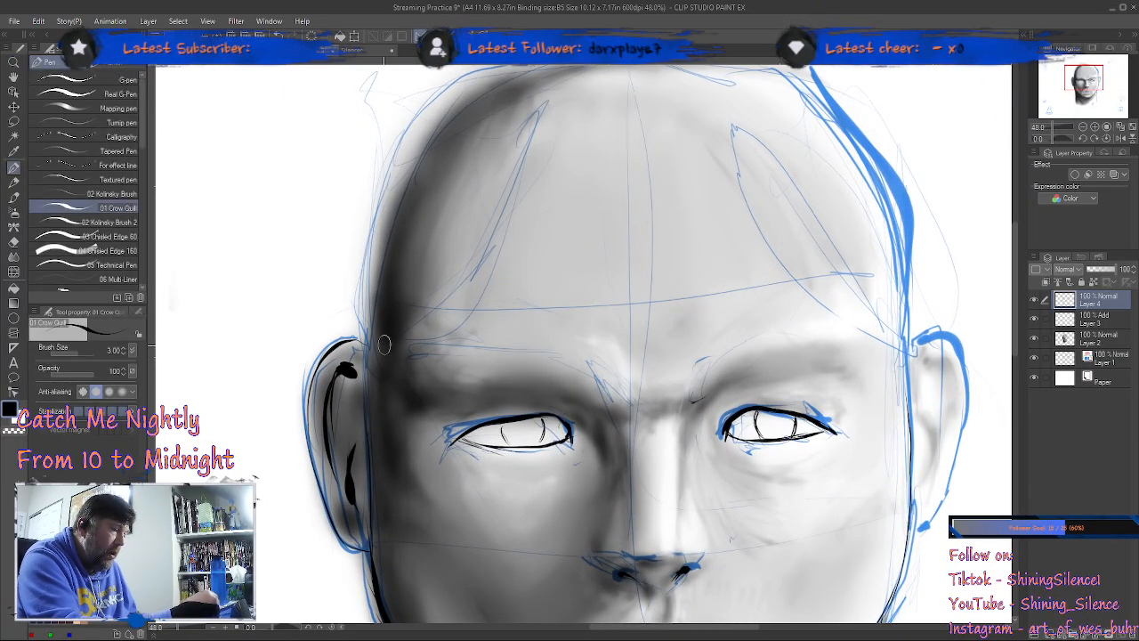
pyautogui.moveTo(362, 354)
pyautogui.mouseDown()
pyautogui.moveTo(373, 269)
pyautogui.moveTo(421, 169)
pyautogui.mouseUp()
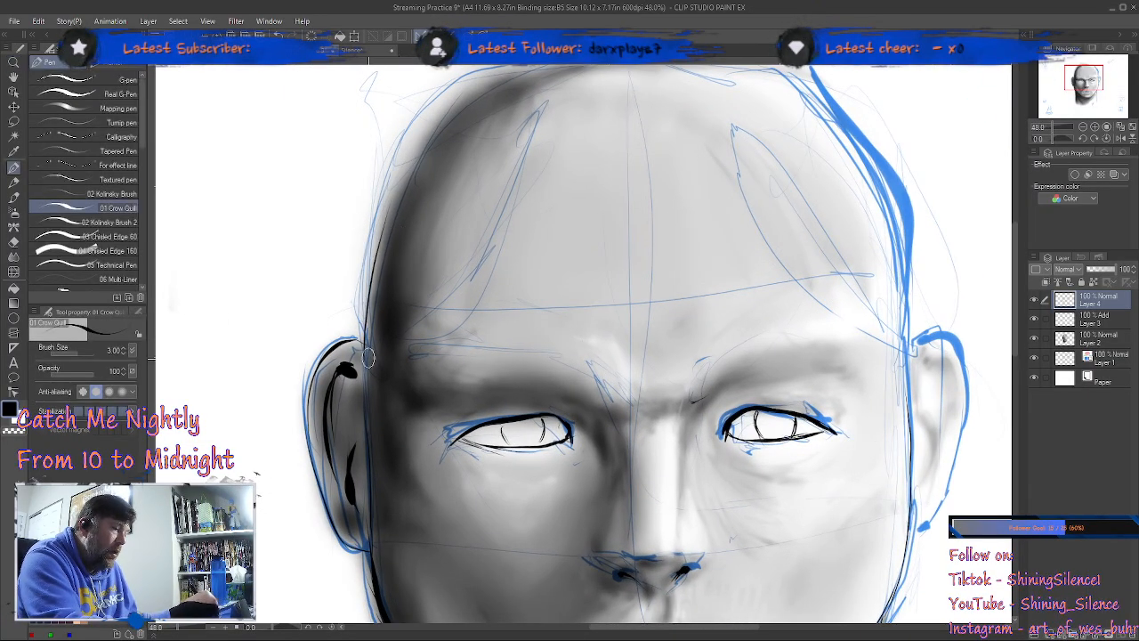
pyautogui.moveTo(375, 500); pyautogui.dragTo(372, 342)
pyautogui.moveTo(367, 414); pyautogui.dragTo(367, 295)
pyautogui.moveTo(369, 340)
pyautogui.mouseDown()
pyautogui.moveTo(366, 296)
pyautogui.moveTo(397, 184)
pyautogui.moveTo(495, 80)
pyautogui.mouseUp()
# Step: Ink the skull's contour over the crown, continuing the shadow-side line across toward the lit side
pyautogui.moveTo(740, 284); pyautogui.dragTo(676, 383)
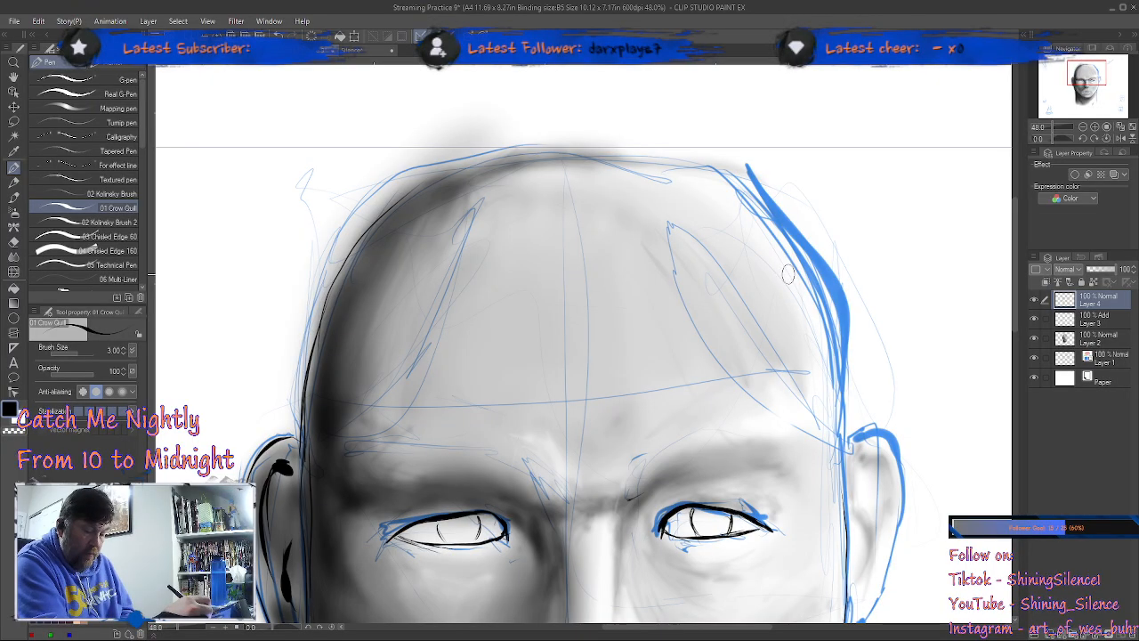
pyautogui.press('-')
pyautogui.press('-')
pyautogui.press('-')
pyautogui.press('-')
pyautogui.press('-')
pyautogui.press('-')
pyautogui.press('-')
pyautogui.press('-')
pyautogui.press('-')
pyautogui.press('-')
pyautogui.press('-')
pyautogui.press('-')
pyautogui.press('-')
pyautogui.press('-')
pyautogui.press('-')
pyautogui.press('-')
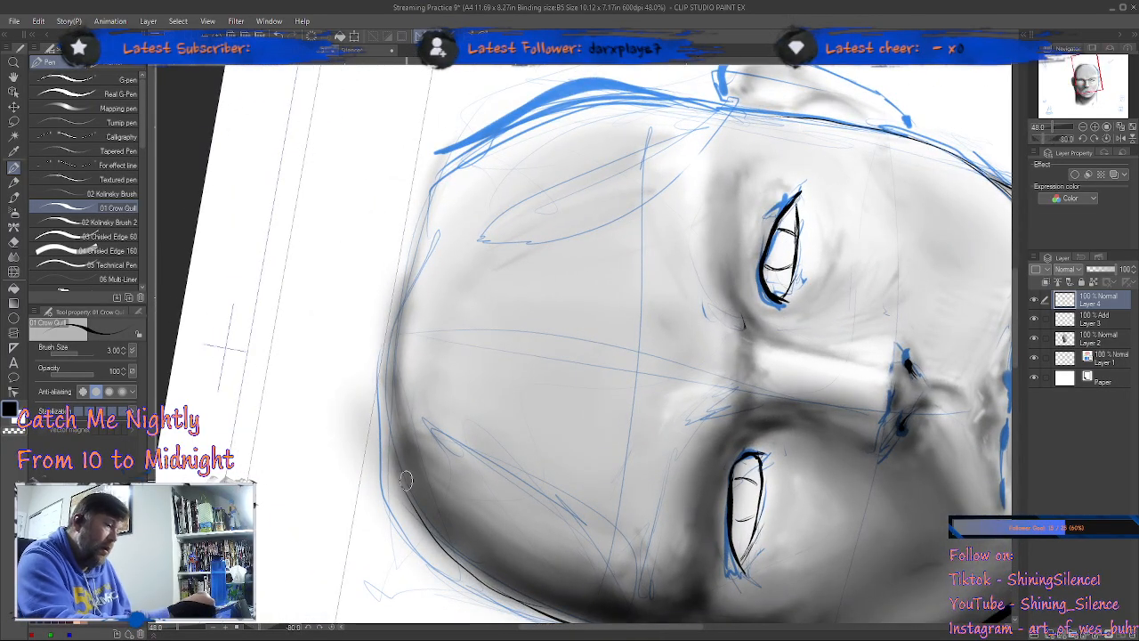
pyautogui.moveTo(391, 451)
pyautogui.mouseDown()
pyautogui.moveTo(401, 262)
pyautogui.moveTo(452, 176)
pyautogui.mouseUp()
pyautogui.moveTo(412, 246); pyautogui.dragTo(526, 108)
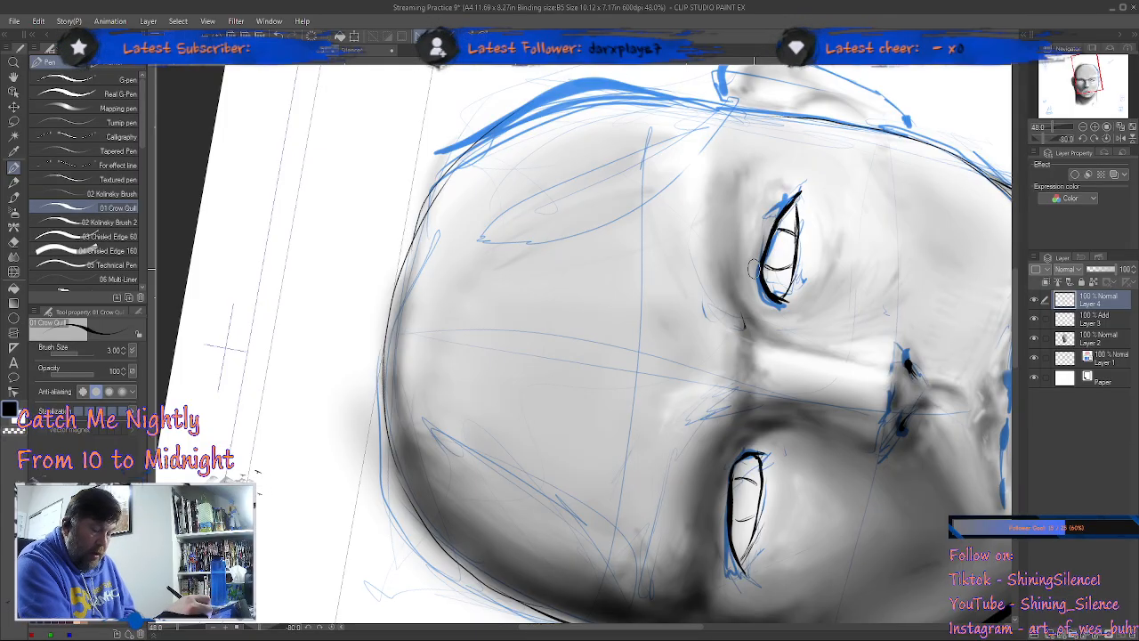
# Step: Ink the skull's lit-side contour between the crown and the ear, inside the thick blue sketch line
pyautogui.press('-')
pyautogui.press('-')
pyautogui.press('-')
pyautogui.press('-')
pyautogui.press('-')
pyautogui.press('-')
pyautogui.press('-')
pyautogui.press('-')
pyautogui.press('-')
pyautogui.moveTo(392, 398)
pyautogui.mouseDown()
pyautogui.moveTo(380, 368)
pyautogui.moveTo(390, 218)
pyautogui.mouseUp()
pyautogui.moveTo(369, 322); pyautogui.dragTo(444, 119)
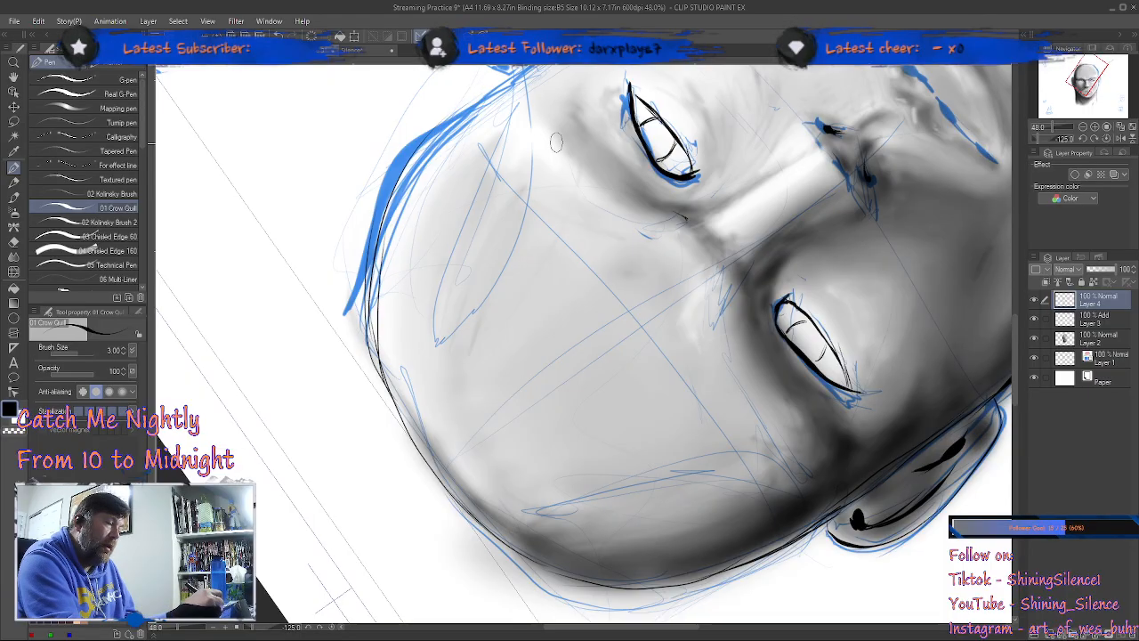
pyautogui.moveTo(560, 217); pyautogui.dragTo(621, 341)
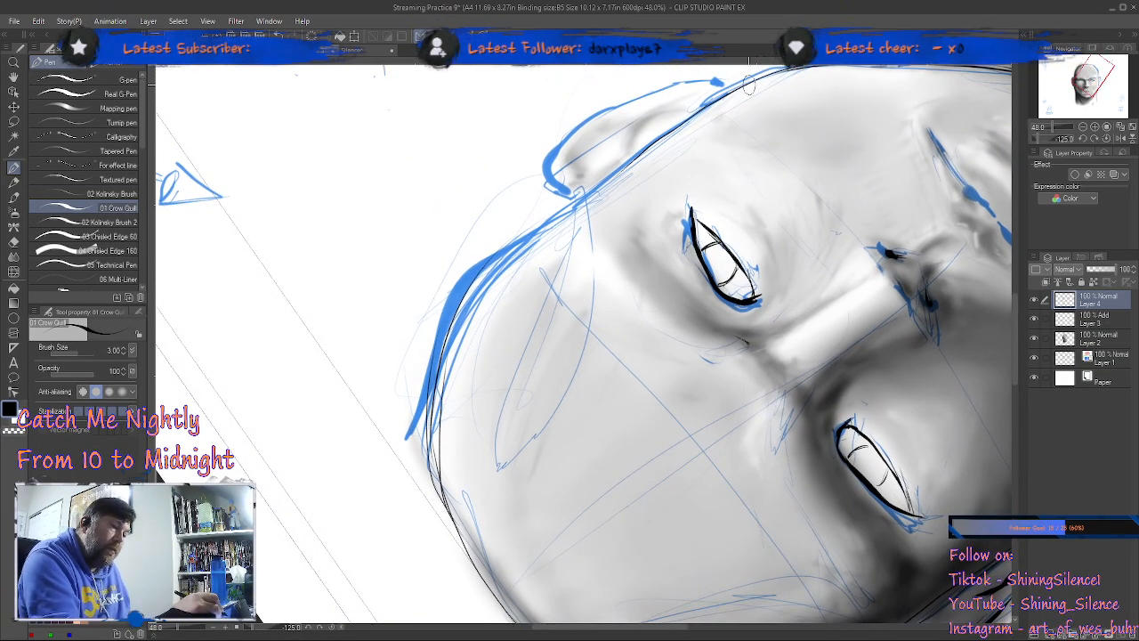
pyautogui.moveTo(587, 190)
pyautogui.mouseDown()
pyautogui.moveTo(516, 257)
pyautogui.moveTo(432, 418)
pyautogui.moveTo(447, 482)
pyautogui.mouseUp()
pyautogui.moveTo(451, 521)
pyautogui.mouseDown()
pyautogui.moveTo(435, 391)
pyautogui.moveTo(509, 253)
pyautogui.moveTo(498, 267)
pyautogui.moveTo(582, 195)
pyautogui.moveTo(485, 293)
pyautogui.moveTo(486, 552)
pyautogui.mouseUp()
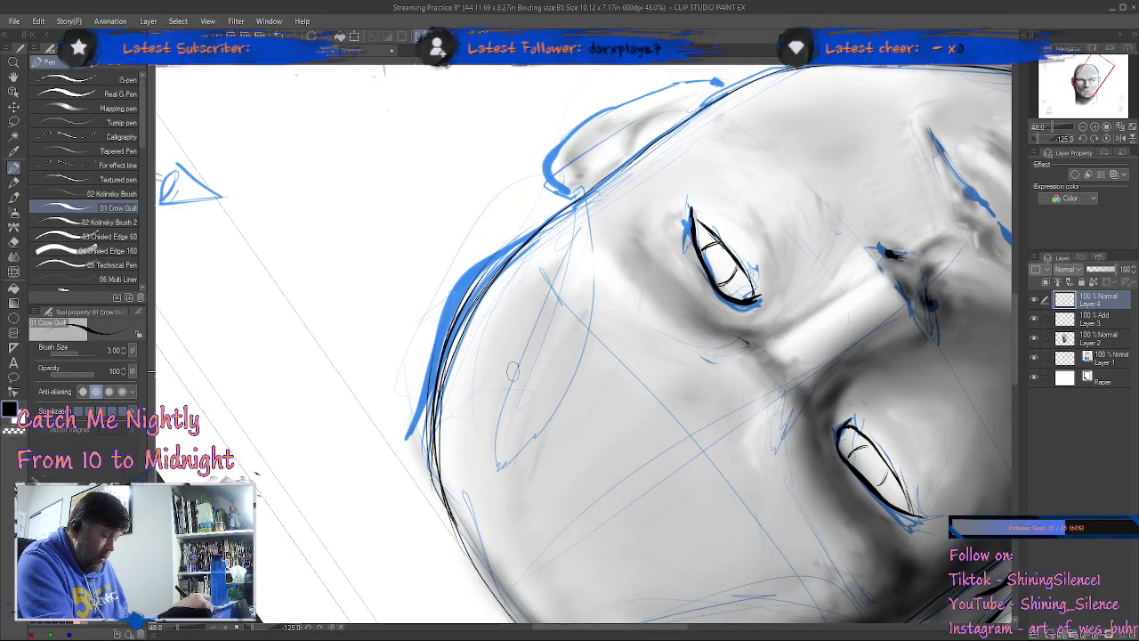
pyautogui.press('e')
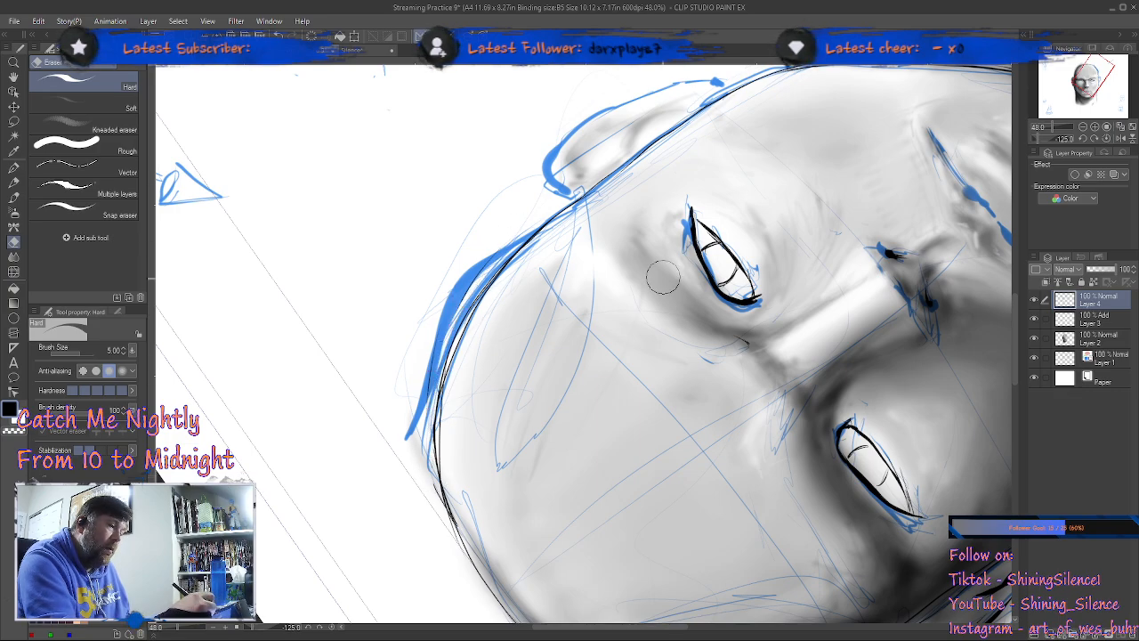
pyautogui.press('p')
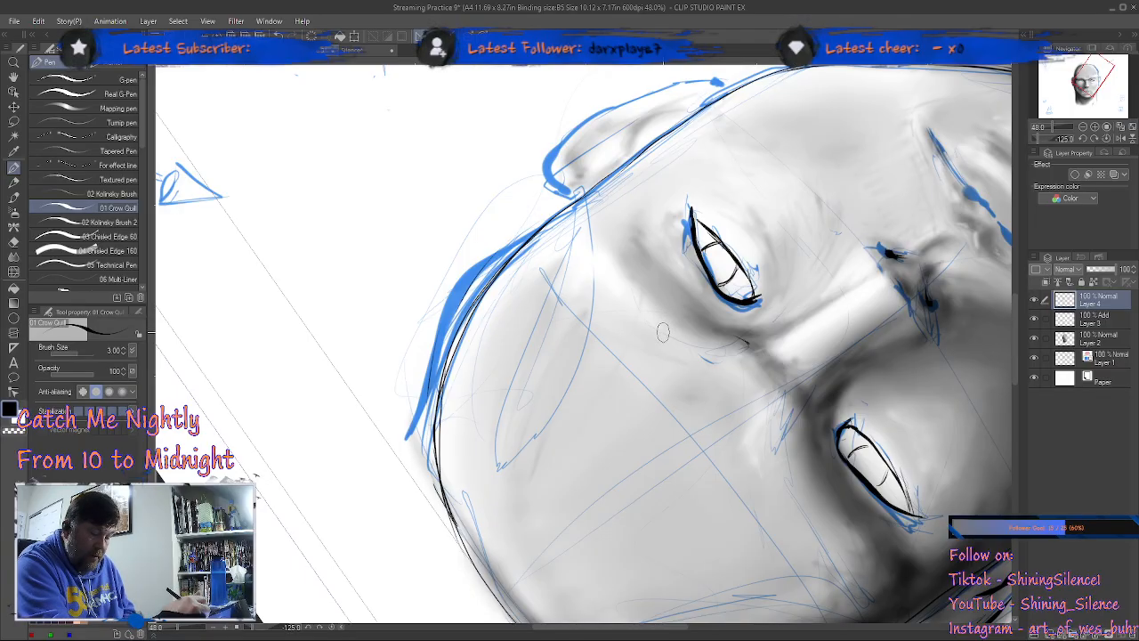
# Step: Thicken the shadow-side skull contour from the ear up past the temple with the Brush pen
pyautogui.press('^')
pyautogui.press('^')
pyautogui.press('^')
pyautogui.press('^')
pyautogui.press('^')
pyautogui.press('^')
pyautogui.press('^')
pyautogui.press('^')
pyautogui.press('^')
pyautogui.press('^')
pyautogui.press('^')
pyautogui.press('^')
pyautogui.press('^')
pyautogui.press('^')
pyautogui.press('^')
pyautogui.press('^')
pyautogui.press('^')
pyautogui.press('^')
pyautogui.press('^')
pyautogui.press('^')
pyautogui.press('b')
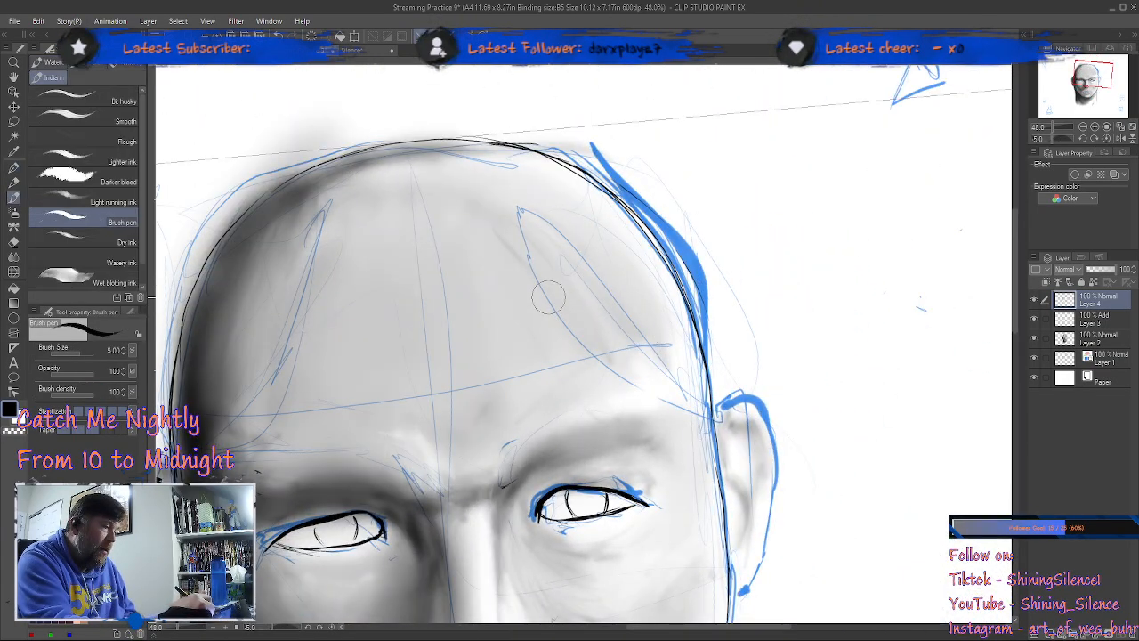
pyautogui.press('b')
pyautogui.press('b')
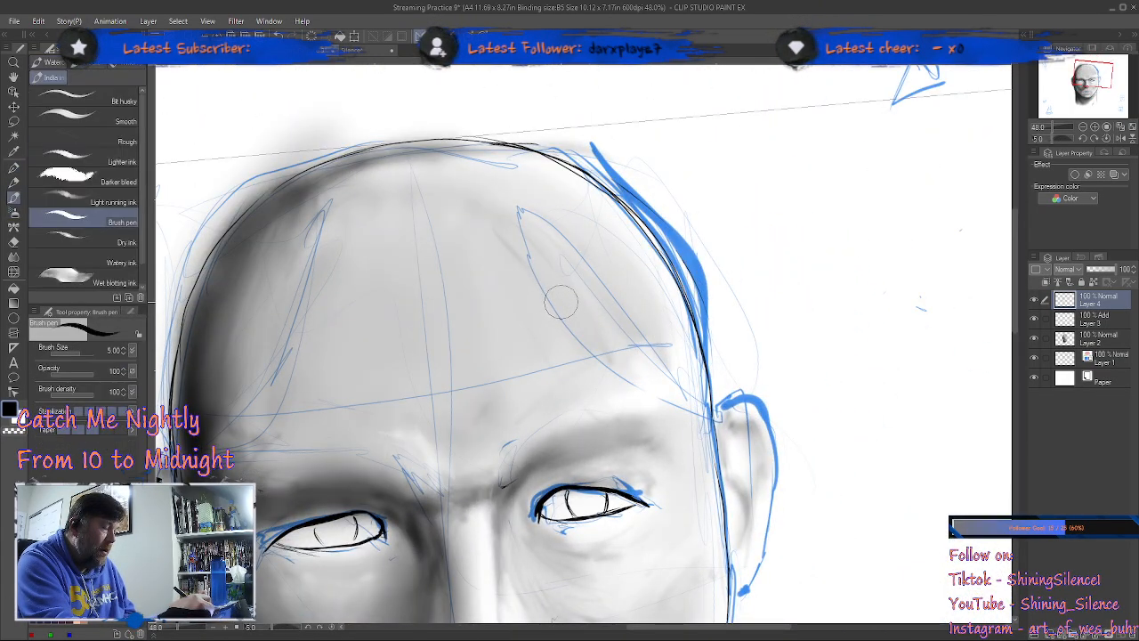
pyautogui.moveTo(561, 304); pyautogui.dragTo(736, 279)
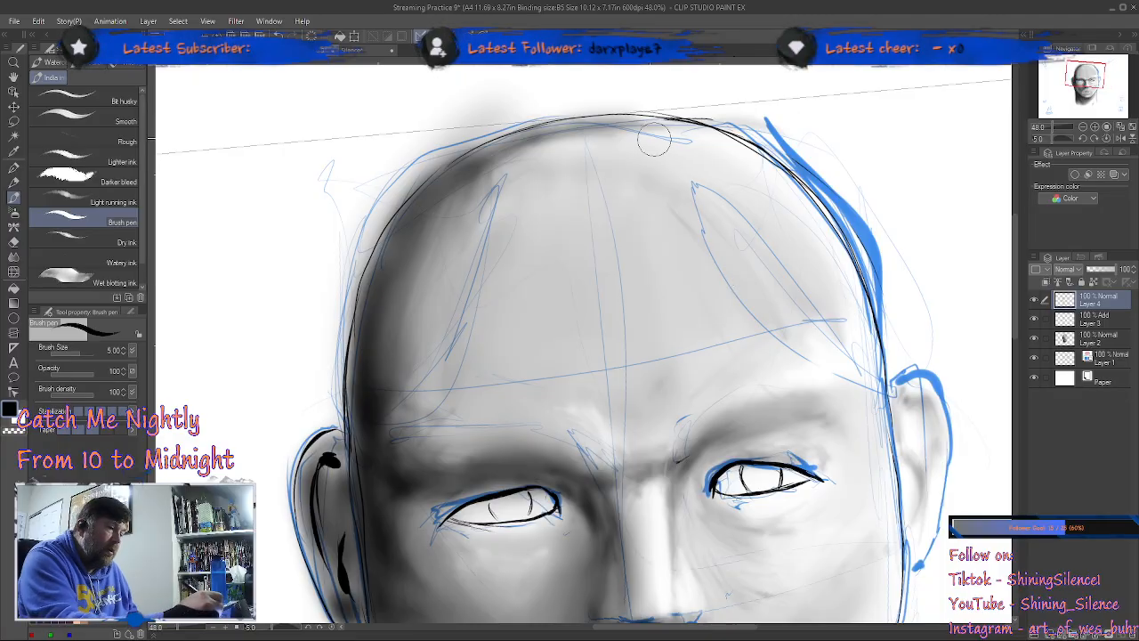
pyautogui.moveTo(351, 425); pyautogui.dragTo(348, 378)
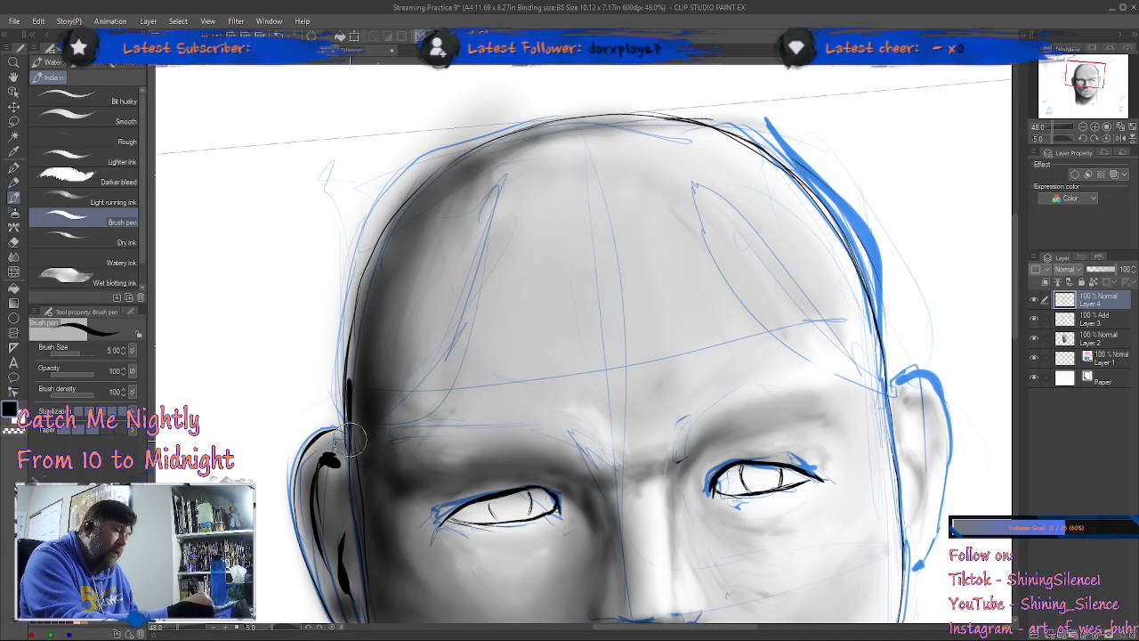
pyautogui.moveTo(351, 468); pyautogui.dragTo(376, 242)
pyautogui.moveTo(355, 320); pyautogui.dragTo(403, 209)
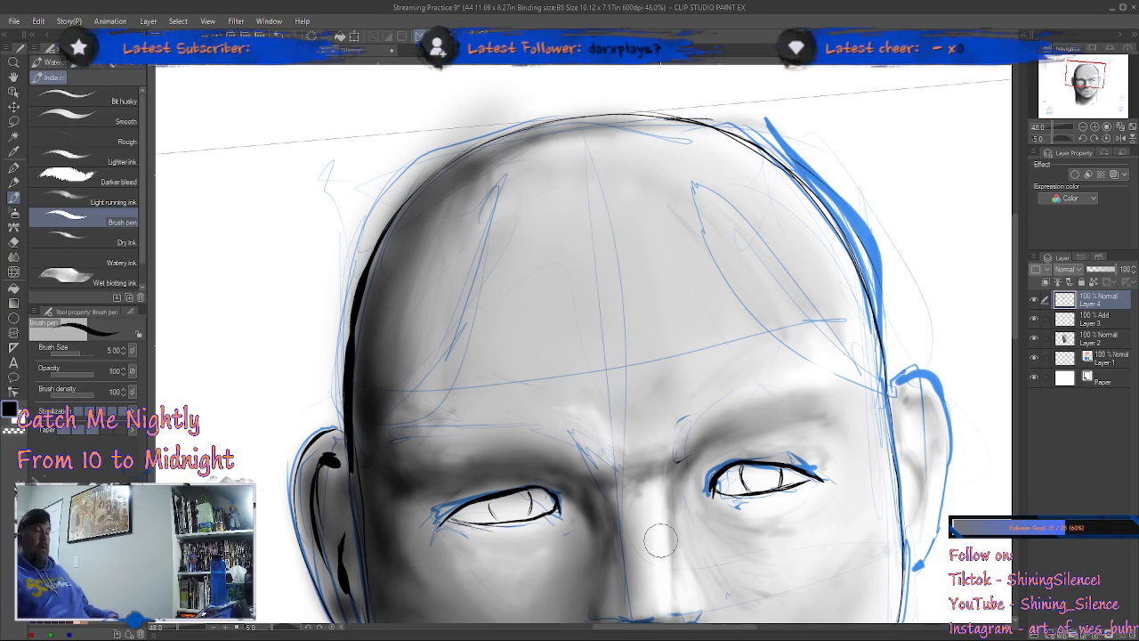
# Step: Add a new layer directly above the Add layer and clip both of them to the grey shading layer below
pyautogui.hotkey('ctrl', 'space')
pyautogui.moveTo(798, 350)
pyautogui.mouseDown()
pyautogui.moveTo(794, 451)
pyautogui.moveTo(723, 290)
pyautogui.mouseUp()
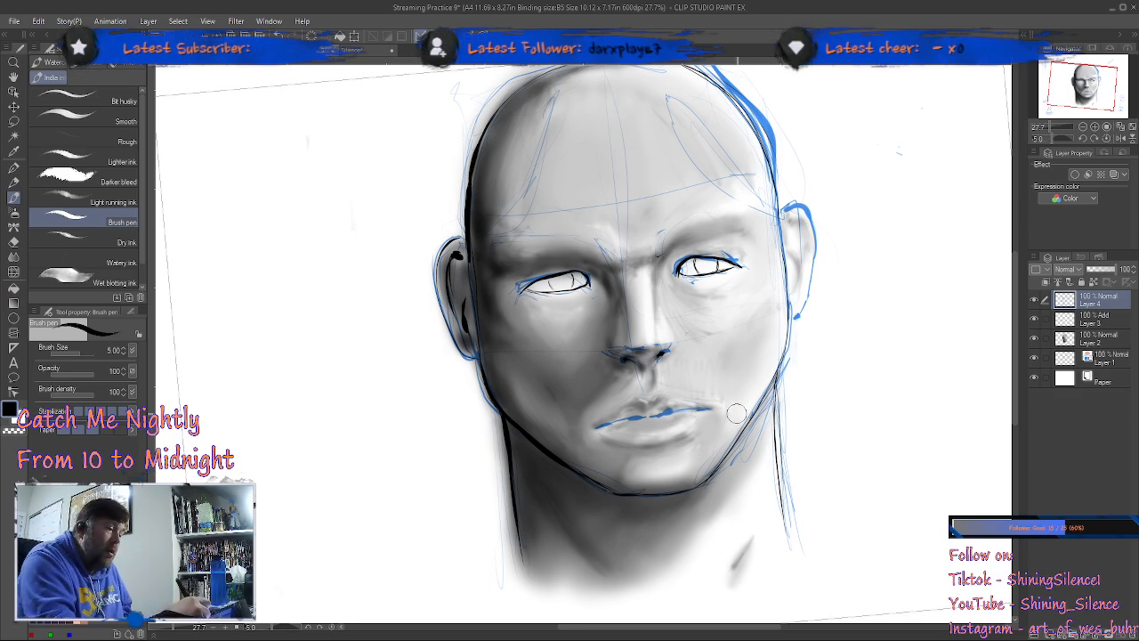
pyautogui.click(1105, 322)
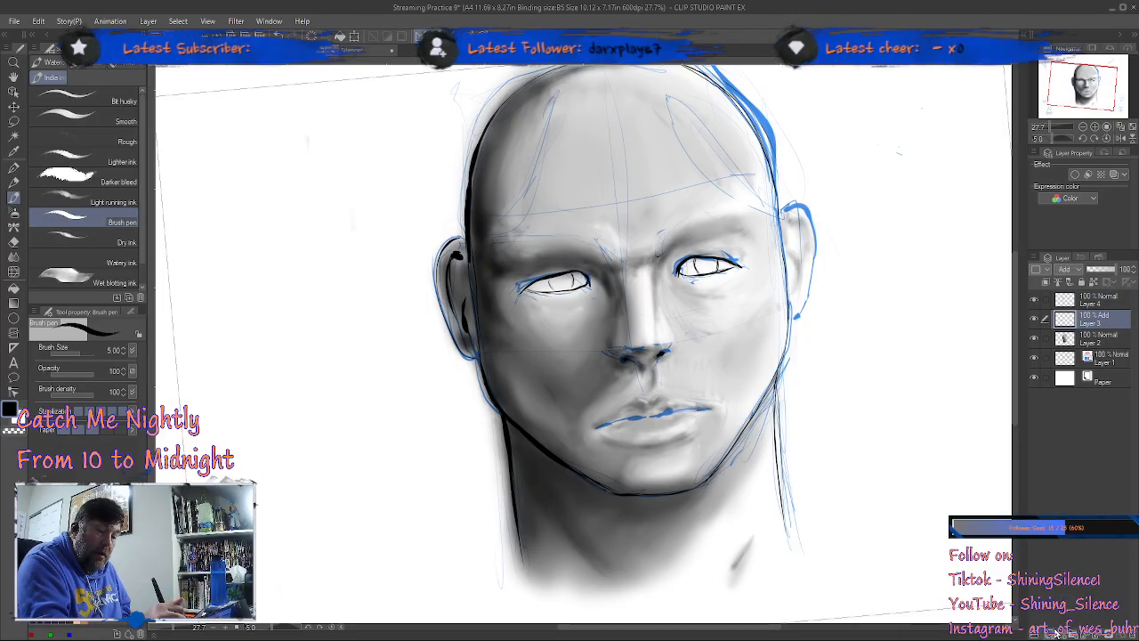
pyautogui.hotkey('ctrl', 'shift', 'n')
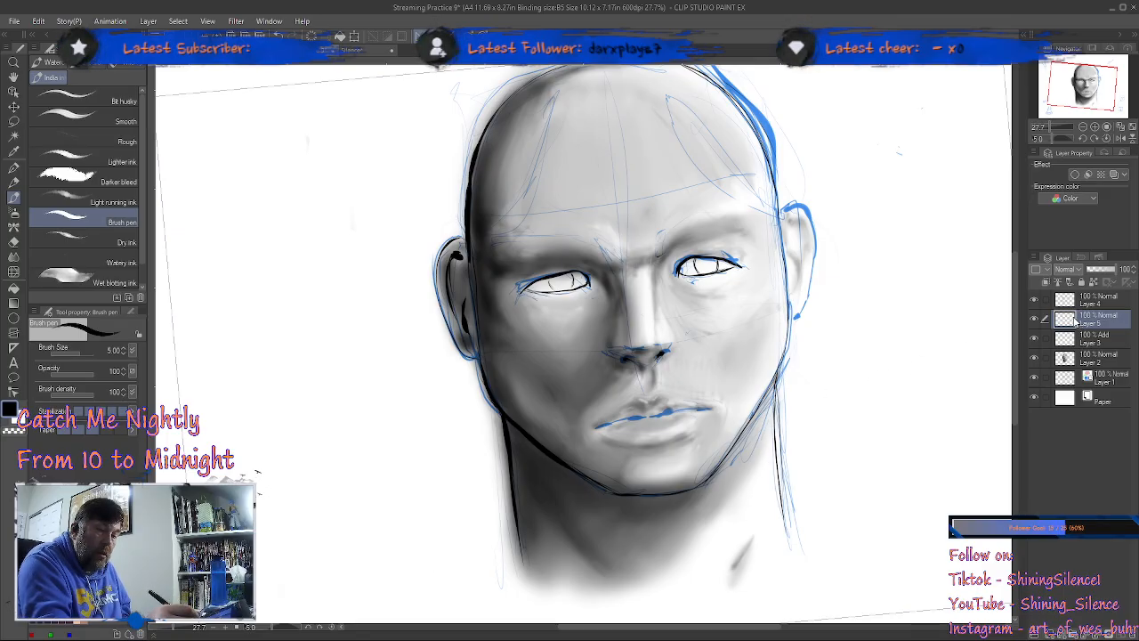
pyautogui.click(1094, 343)
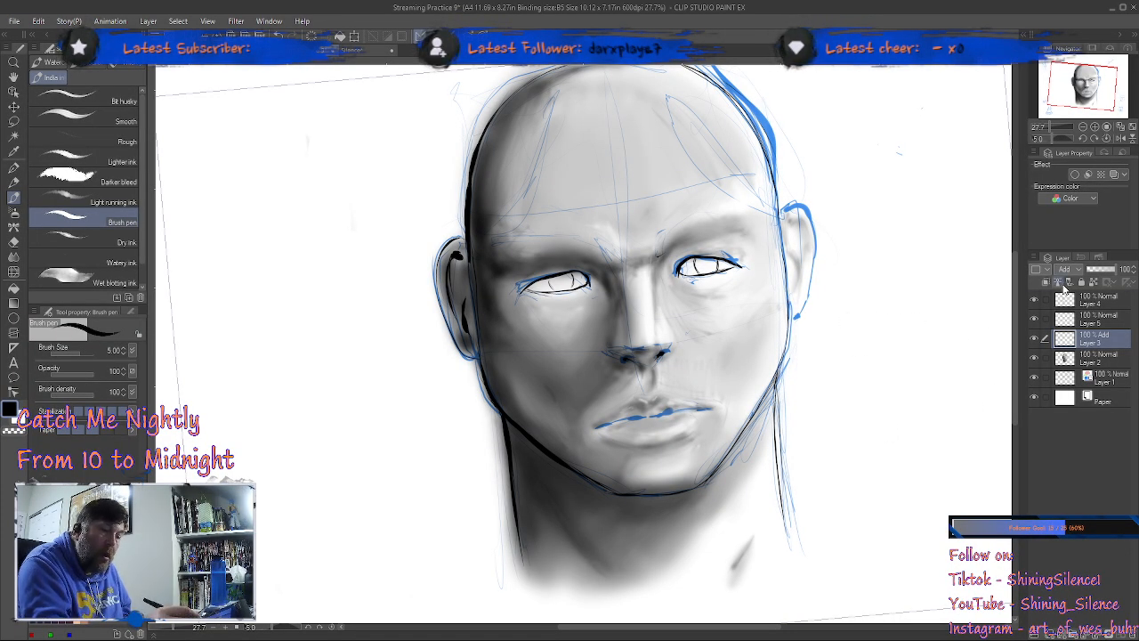
pyautogui.click(1047, 282)
pyautogui.click(1114, 321)
pyautogui.click(1048, 282)
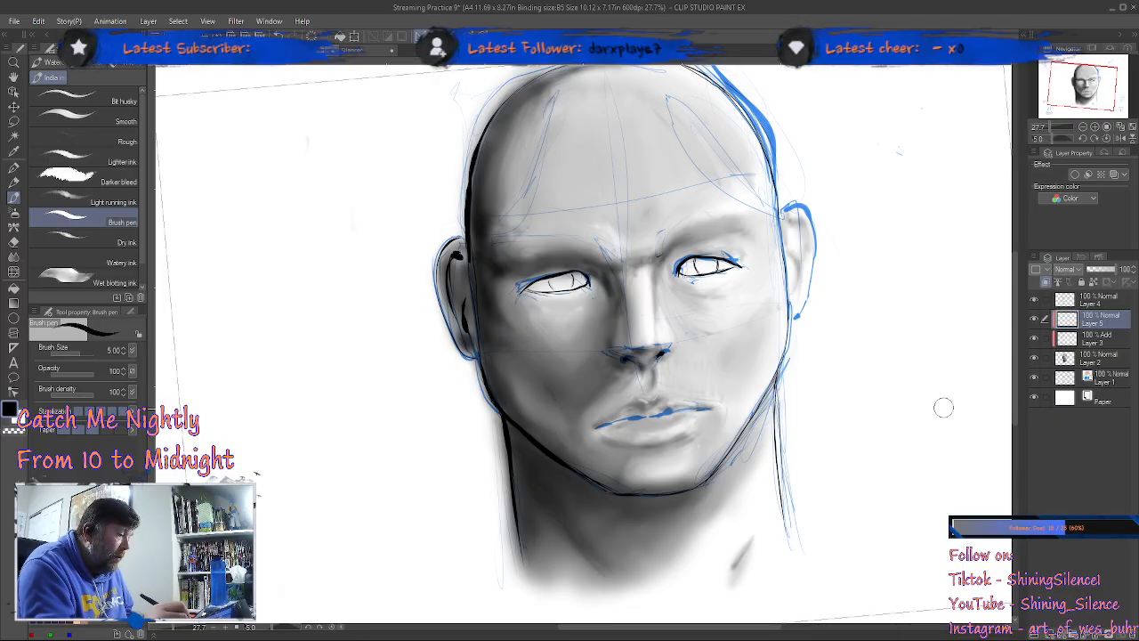
# Step: Set the new layer to Multiply and brush pale peach over the brow, nose, cheeks and lips with the Brush pen at size 80
pyautogui.click(80, 621)
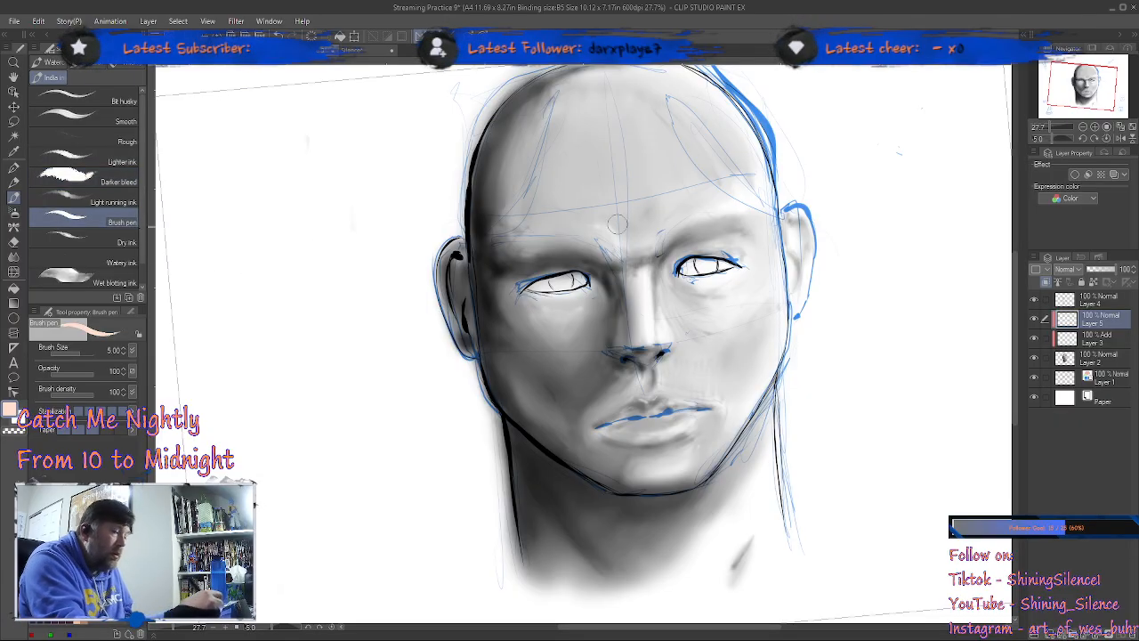
pyautogui.press(']')
pyautogui.press(']')
pyautogui.press(']')
pyautogui.press(']')
pyautogui.press(']')
pyautogui.press(']')
pyautogui.press(']')
pyautogui.press(']')
pyautogui.press(']')
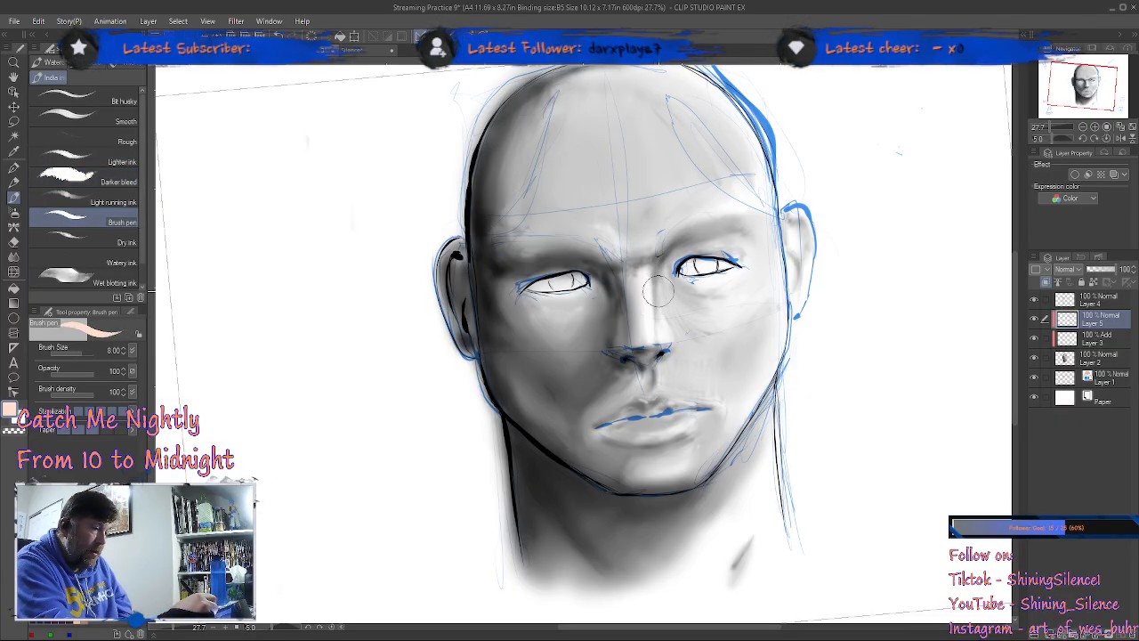
pyautogui.press(']')
pyautogui.press(']')
pyautogui.press(']')
pyautogui.press(']')
pyautogui.press(']')
pyautogui.press(']')
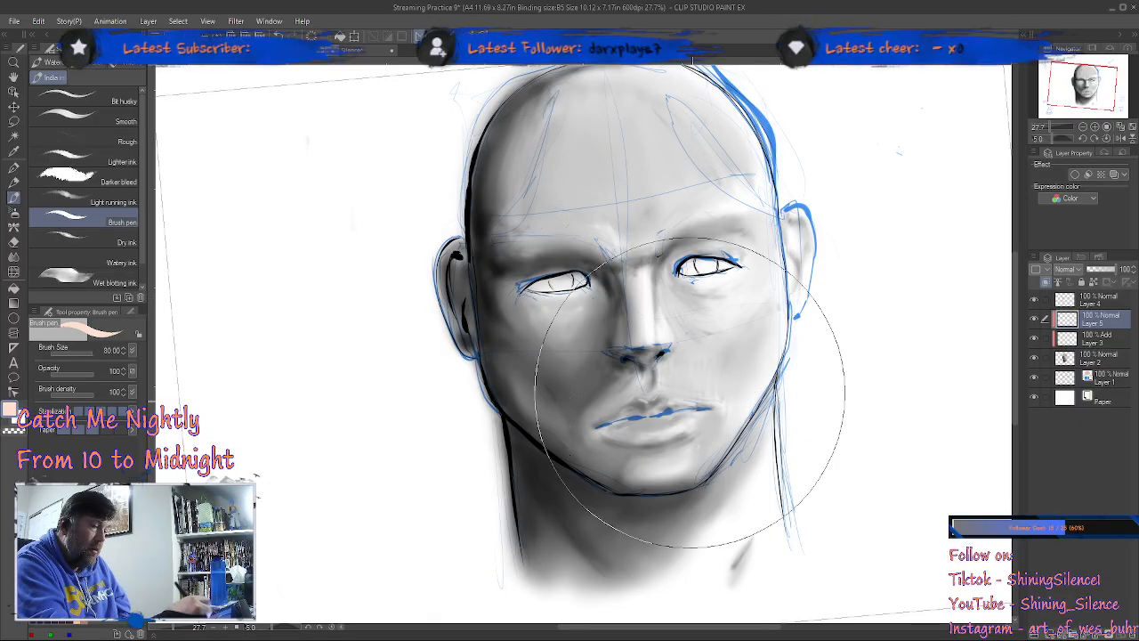
pyautogui.moveTo(786, 459)
pyautogui.mouseDown()
pyautogui.moveTo(724, 489)
pyautogui.moveTo(705, 465)
pyautogui.moveTo(746, 408)
pyautogui.moveTo(735, 350)
pyautogui.moveTo(768, 219)
pyautogui.mouseUp()
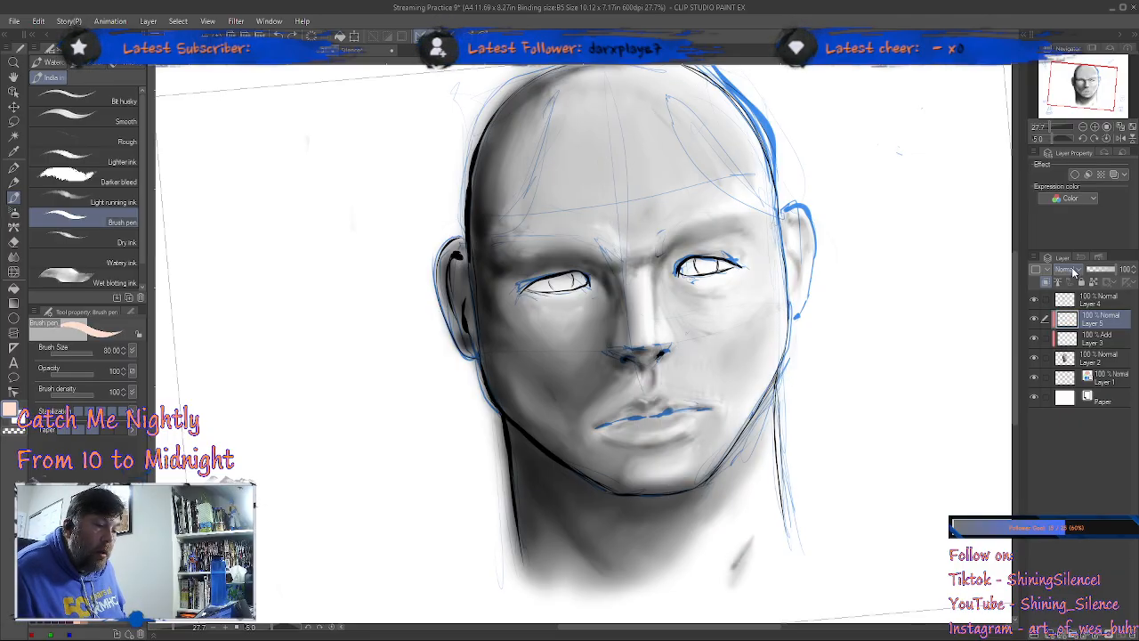
pyautogui.click(1051, 298)
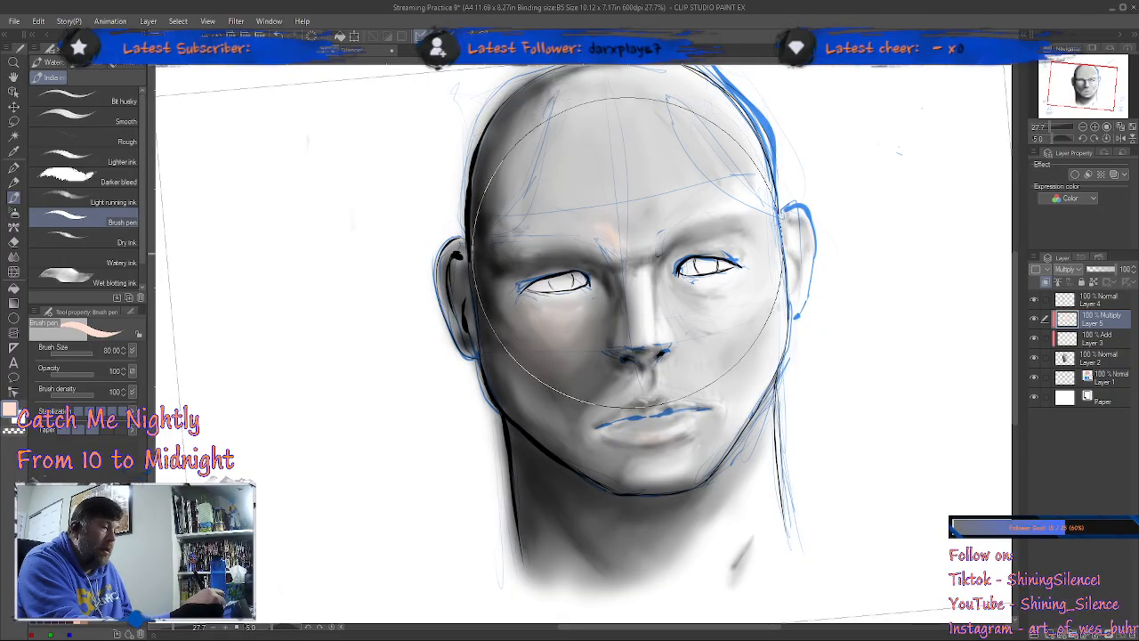
pyautogui.moveTo(645, 269); pyautogui.dragTo(658, 343)
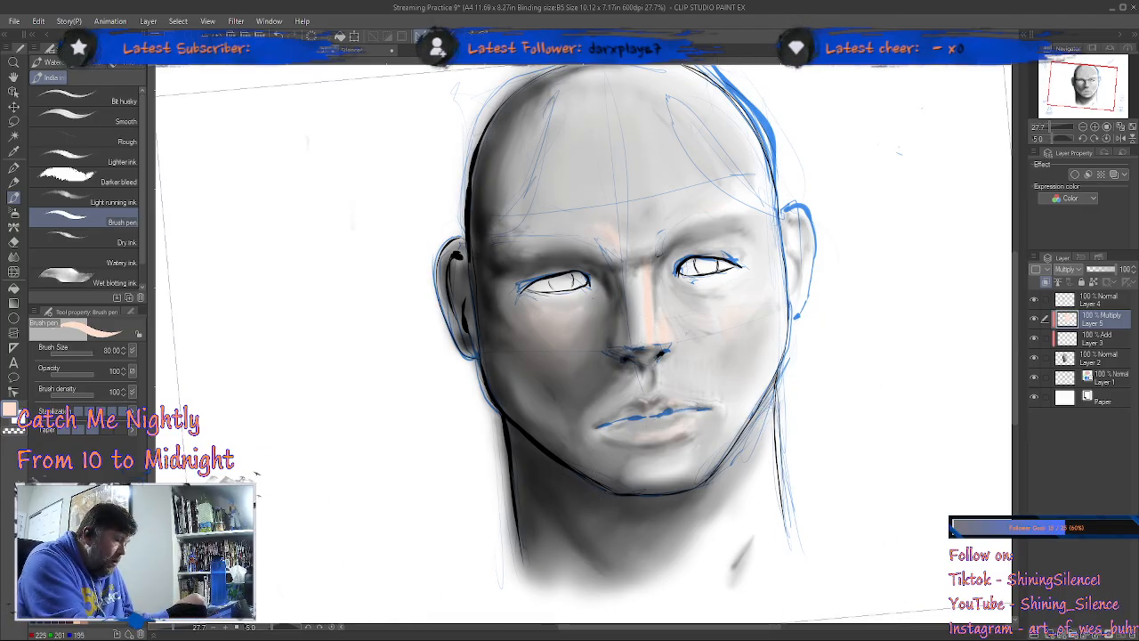
# Step: Change the skin tone to a pinker shade and try the 隙間無く囲って塗るツール fill sub tool near the crown
pyautogui.click(84, 612)
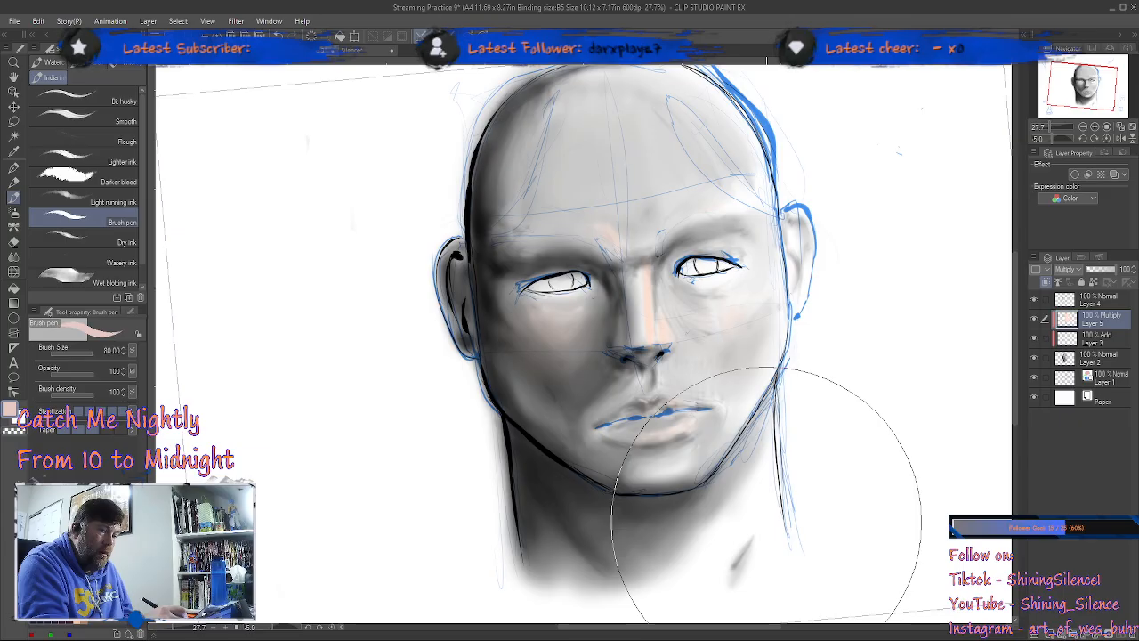
pyautogui.click(15, 287)
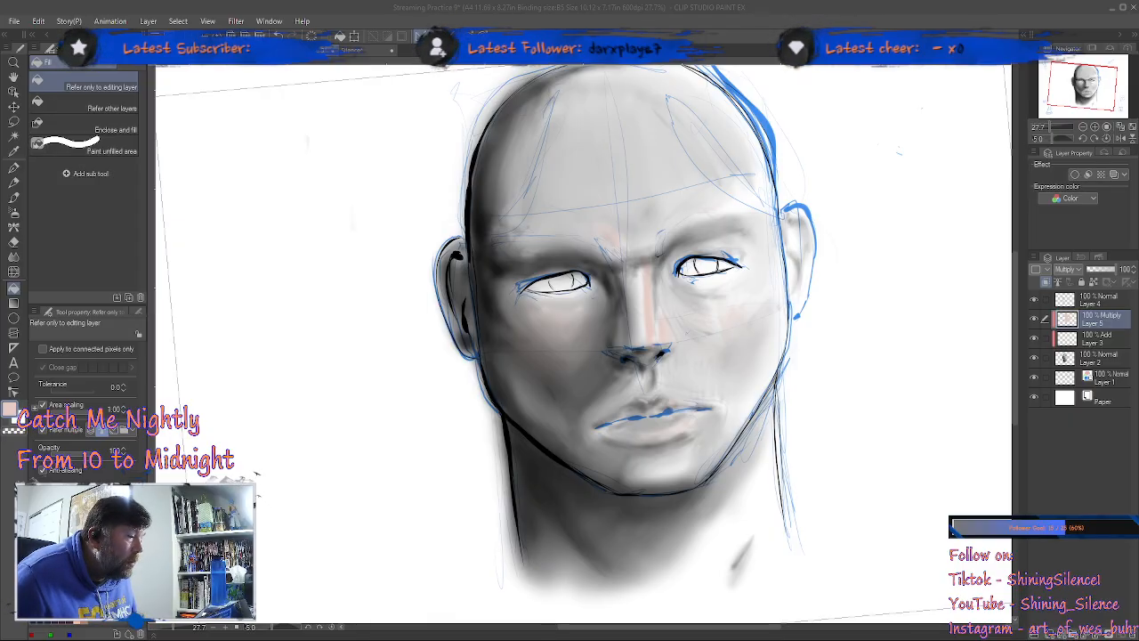
pyautogui.click(610, 113)
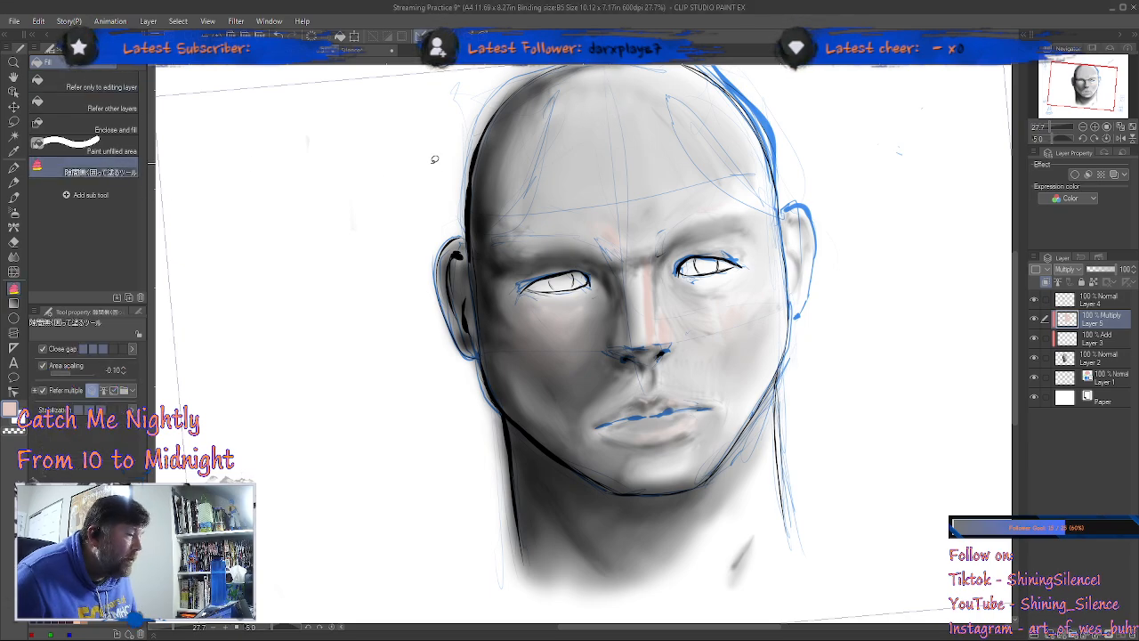
pyautogui.scroll(-1, 596, 296)
pyautogui.scroll(-1, 613, 305)
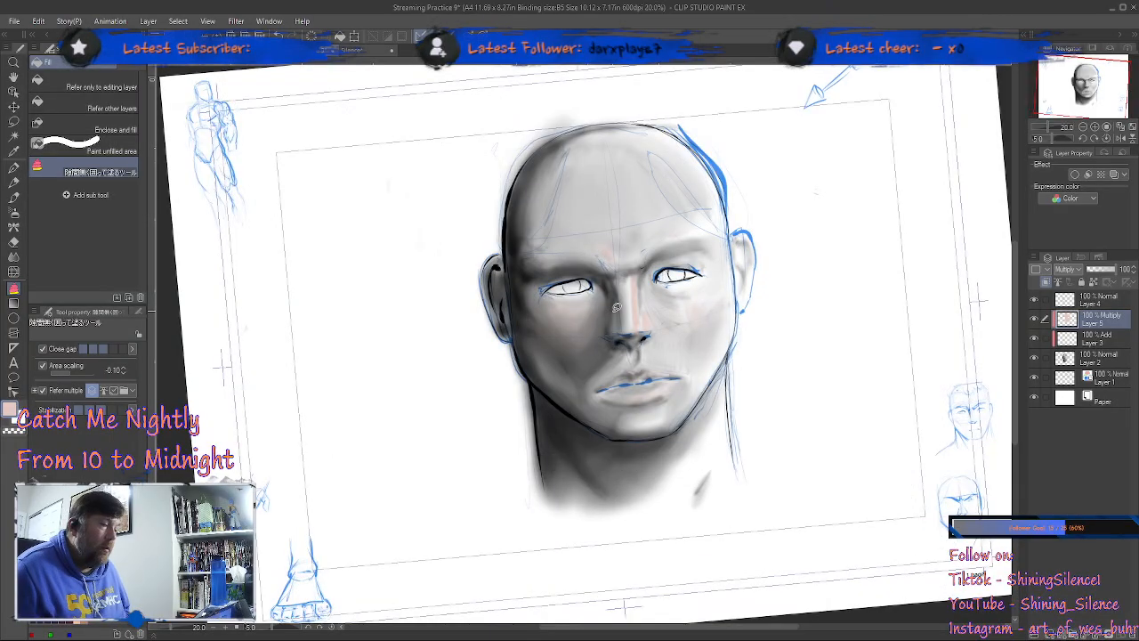
pyautogui.moveTo(642, 98)
pyautogui.mouseDown()
pyautogui.moveTo(561, 111)
pyautogui.moveTo(461, 284)
pyautogui.moveTo(509, 504)
pyautogui.moveTo(640, 536)
pyautogui.moveTo(741, 507)
pyautogui.moveTo(803, 414)
pyautogui.moveTo(796, 238)
pyautogui.moveTo(677, 95)
pyautogui.moveTo(637, 94)
pyautogui.mouseUp()
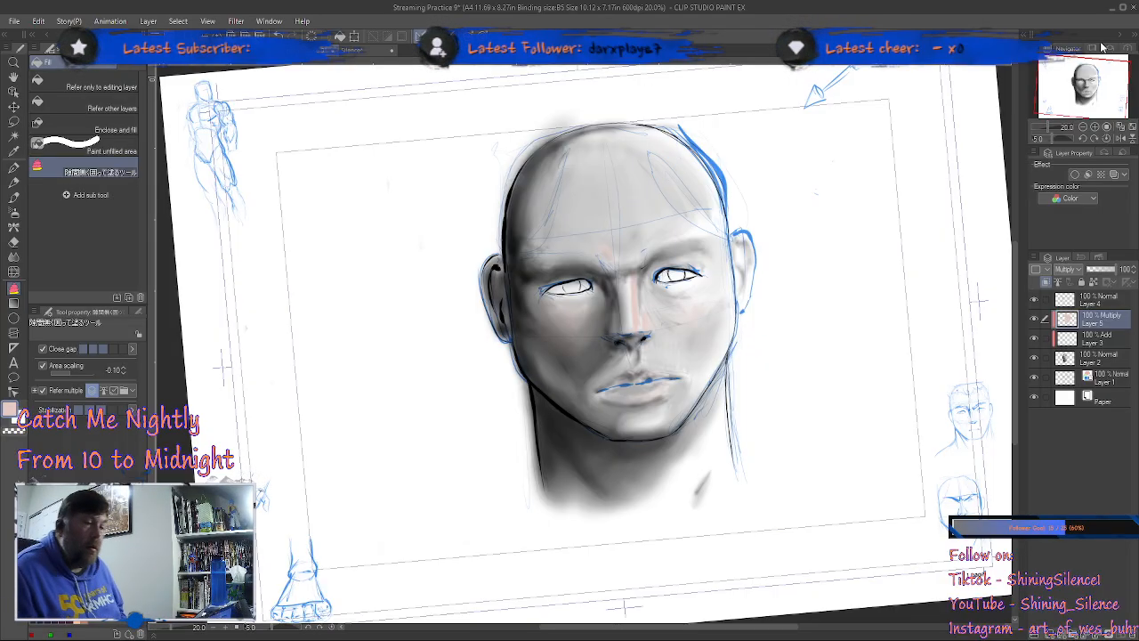
# Step: Move the Multiply colour layer beneath both the Add layer and the grey shading layer
pyautogui.moveTo(1120, 317); pyautogui.dragTo(1111, 344)
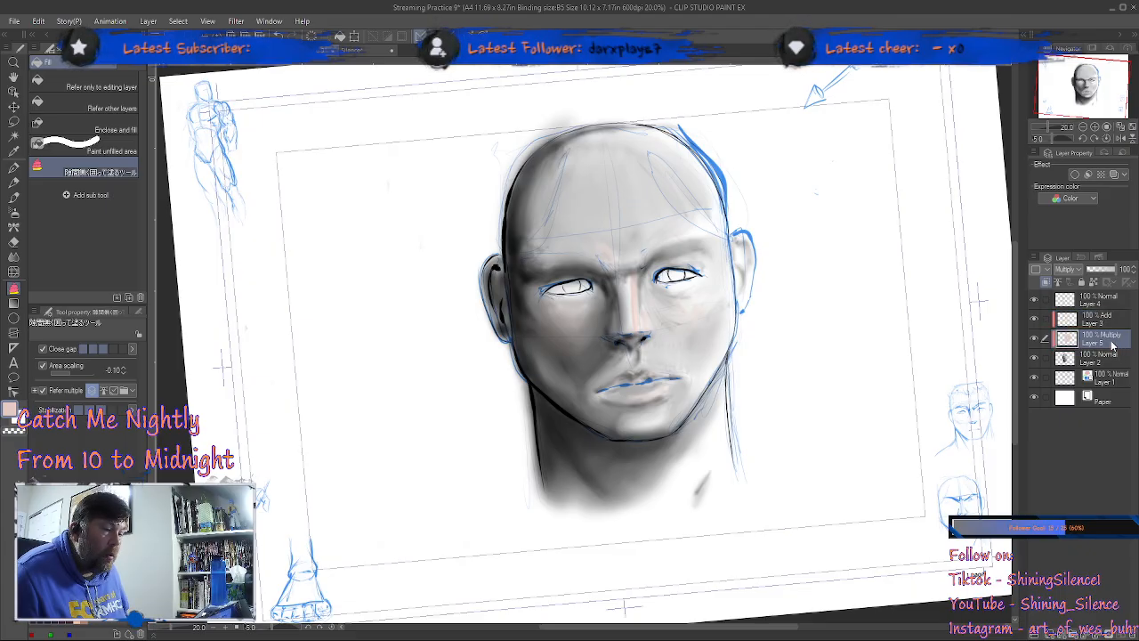
pyautogui.moveTo(1111, 346); pyautogui.dragTo(1107, 365)
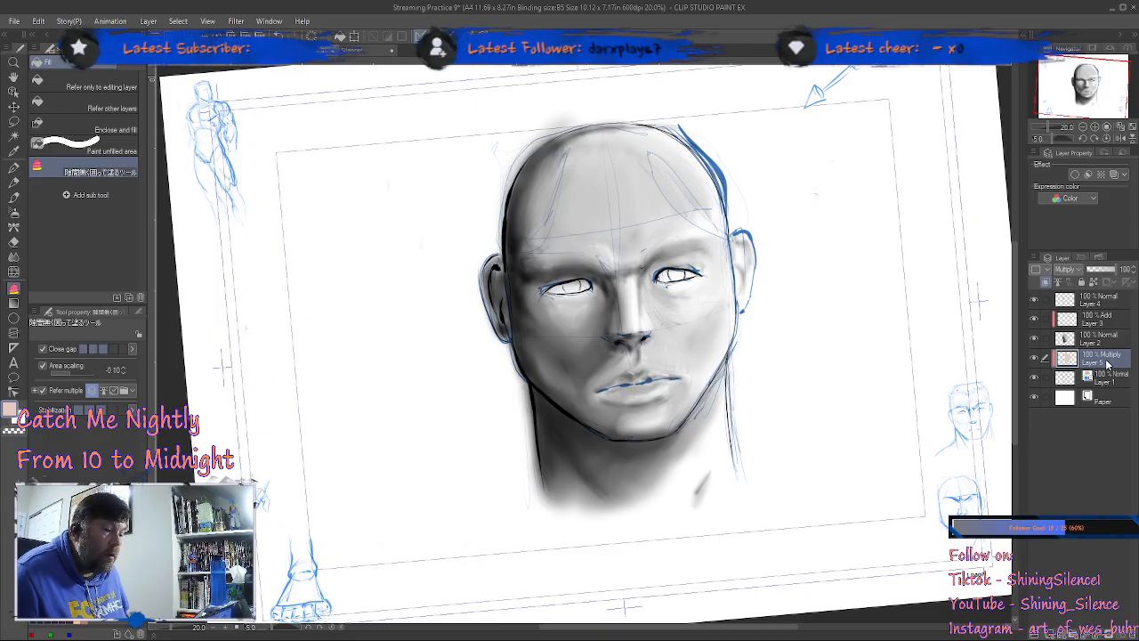
# Step: Set the grey shading layer to Multiply and unclip the skin colour layer beneath it
pyautogui.click(1103, 342)
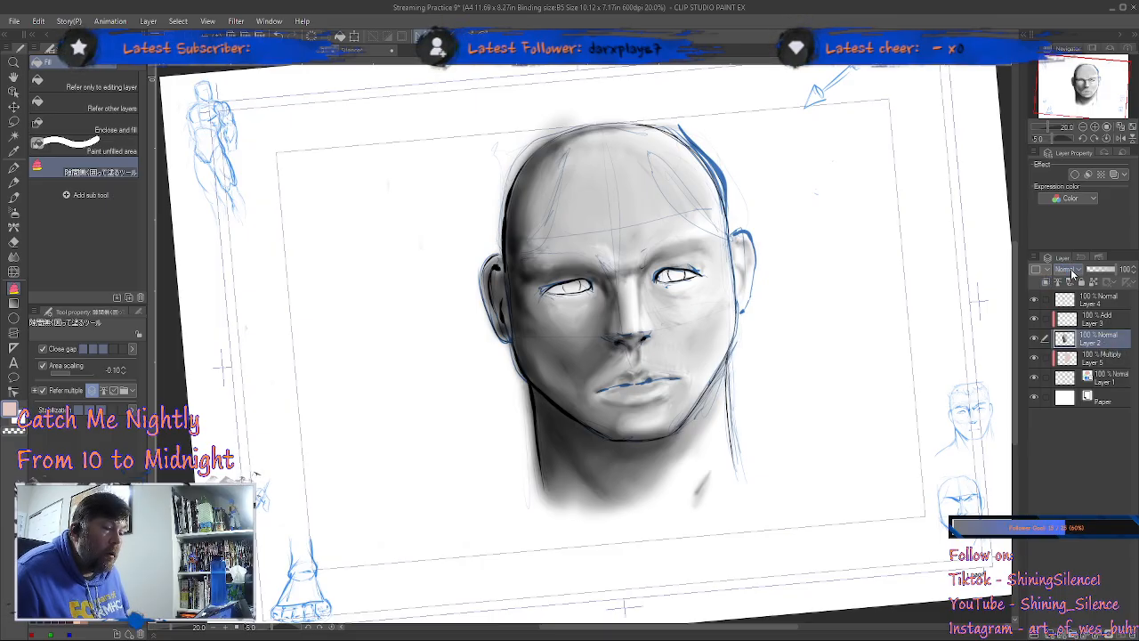
pyautogui.click(1080, 314)
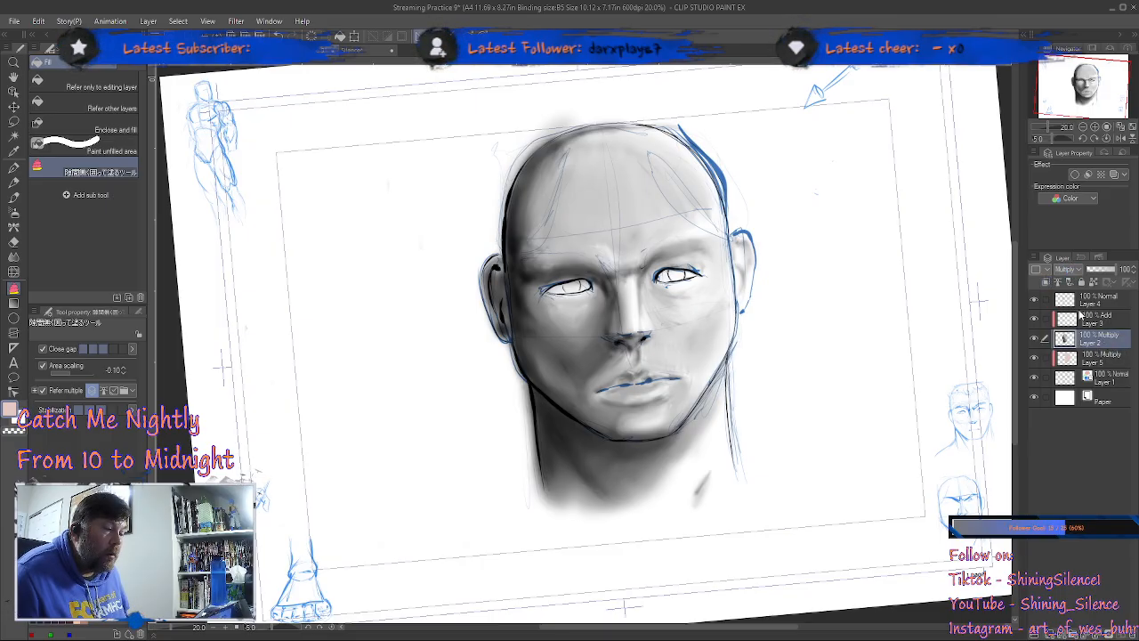
pyautogui.click(1094, 362)
pyautogui.click(1048, 282)
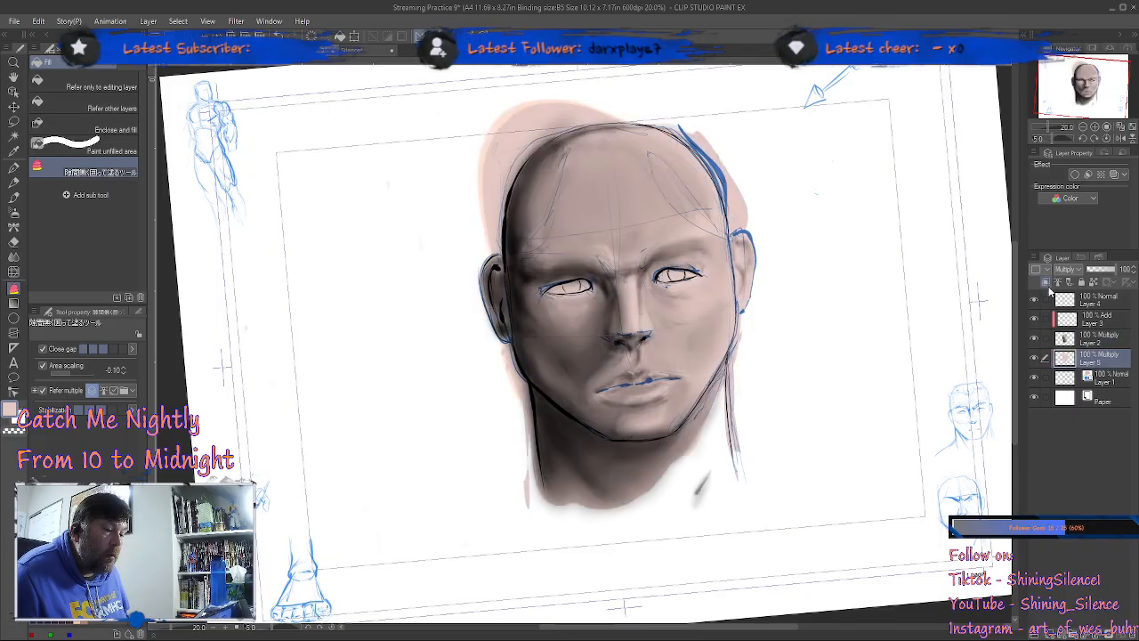
# Step: Set the skin colour layer's blending mode to Normal
pyautogui.click(1099, 339)
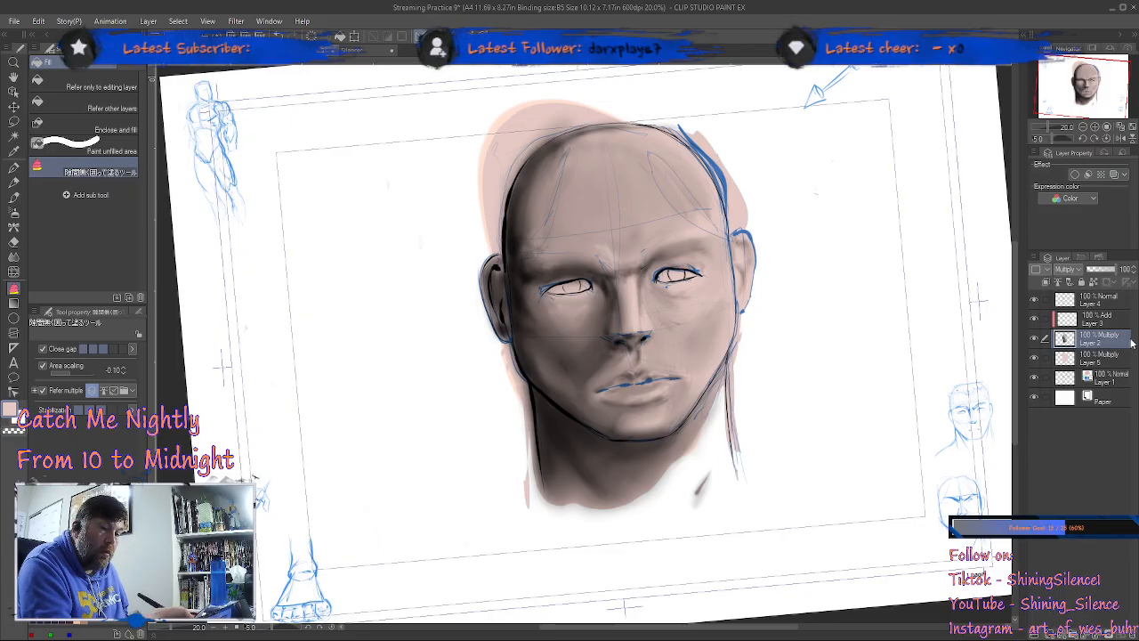
pyautogui.click(1118, 365)
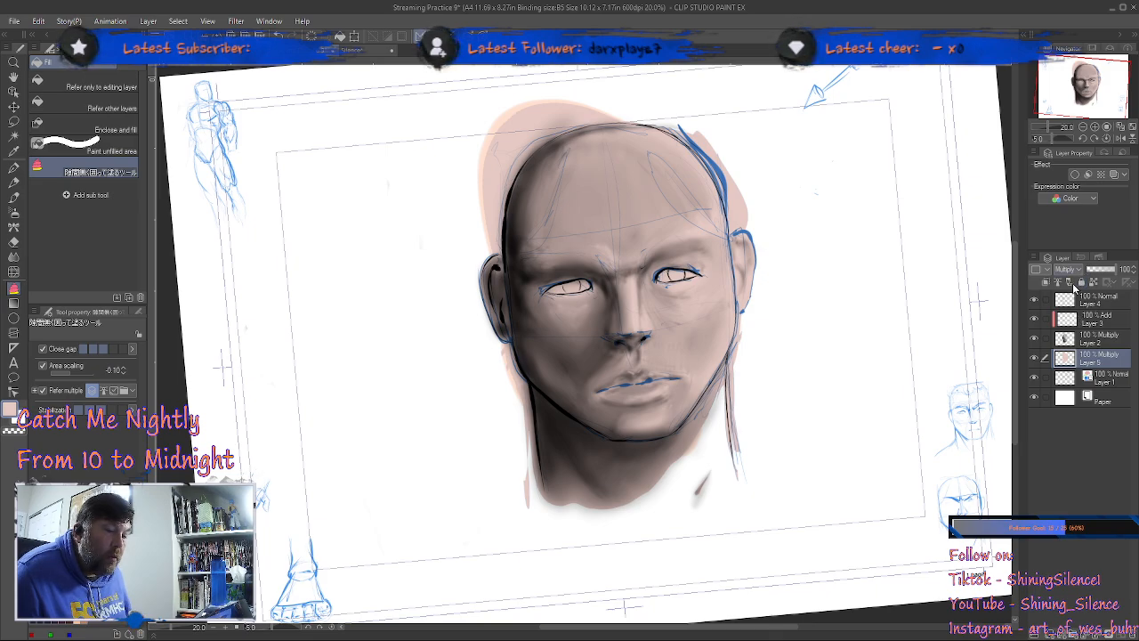
pyautogui.click(1074, 287)
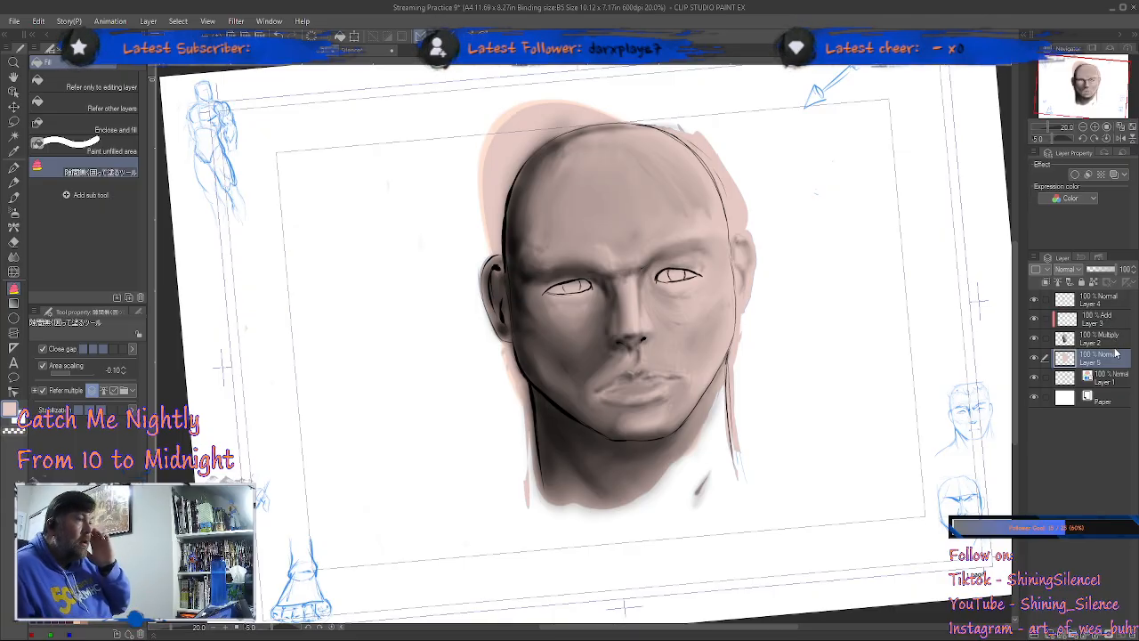
# Step: Place the skin colour layer between the Add layer and the grey shading layer, clipped to the shading layer
pyautogui.moveTo(1116, 360); pyautogui.dragTo(1116, 318)
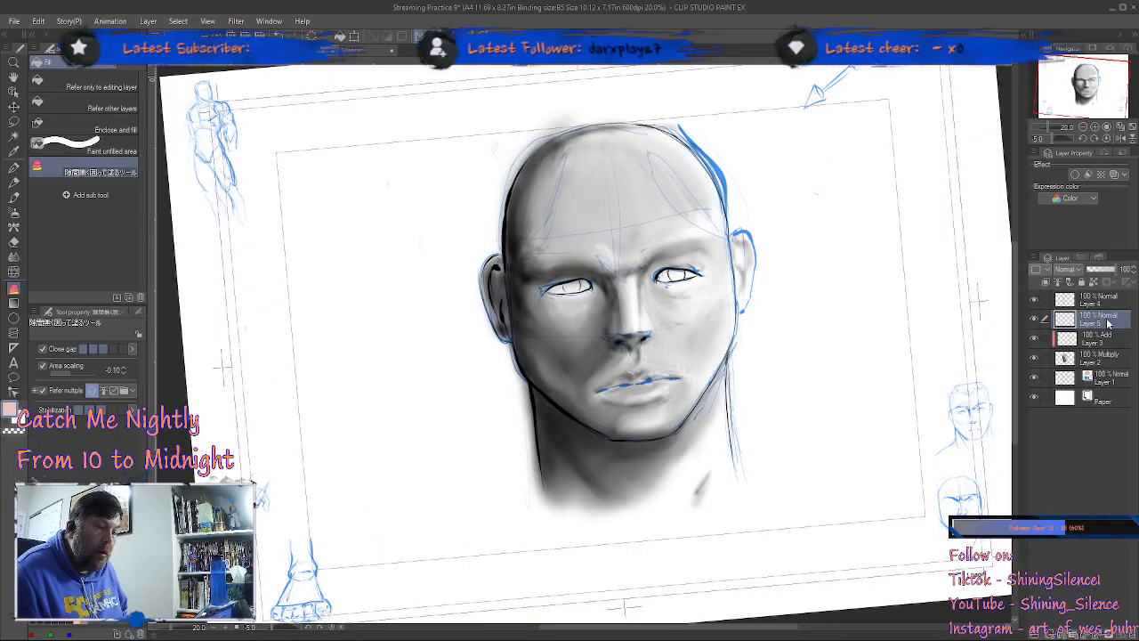
pyautogui.click(1044, 281)
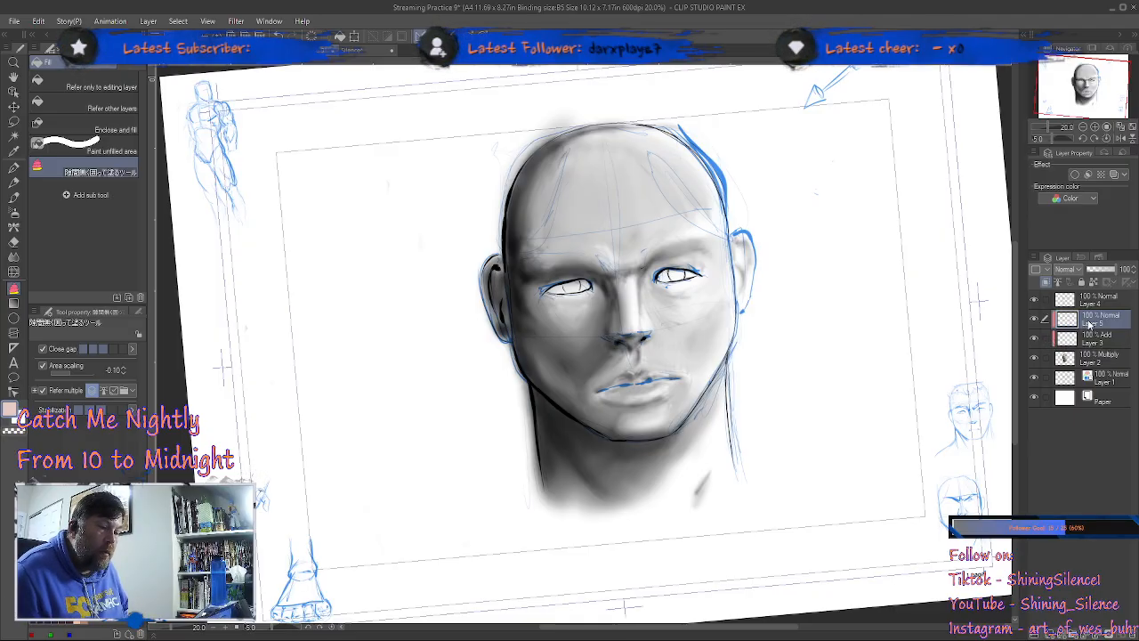
pyautogui.moveTo(1116, 322); pyautogui.dragTo(1105, 347)
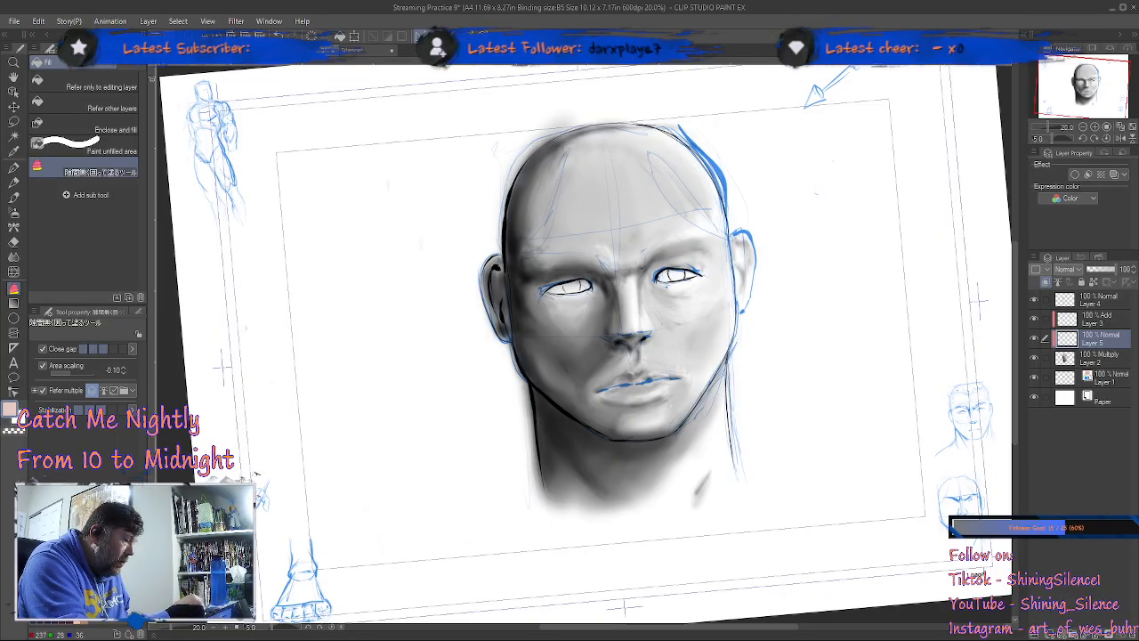
# Step: Fill the head and neck with a light peach using the 隙間無く囲って塗るツール sub tool and set the skin colour layer to Multiply
pyautogui.click(80, 615)
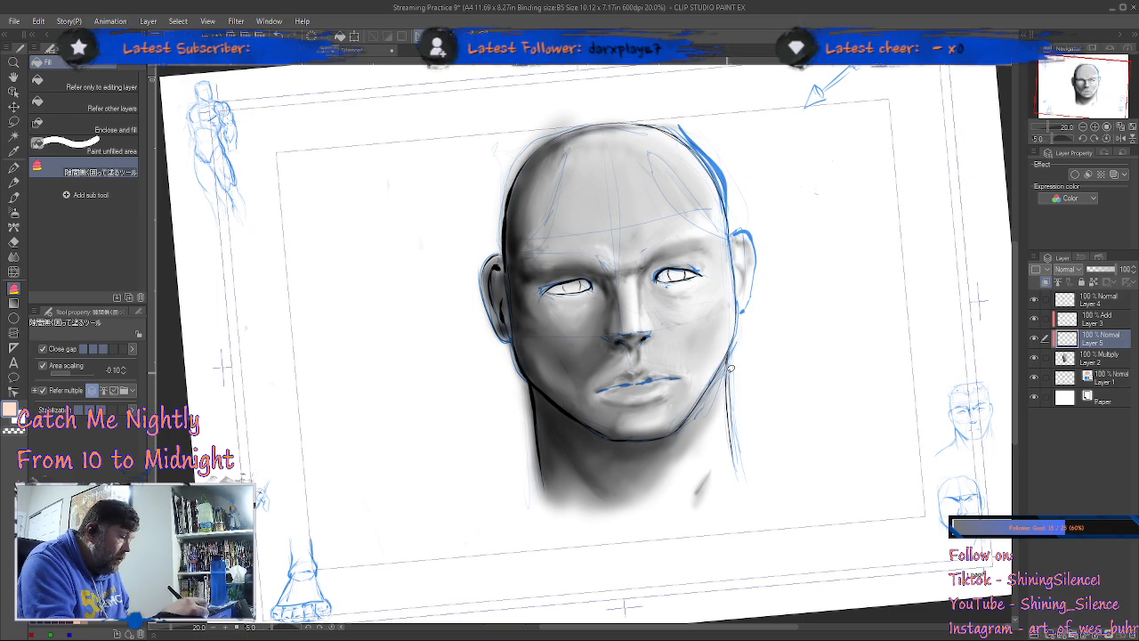
pyautogui.moveTo(761, 459)
pyautogui.mouseDown()
pyautogui.moveTo(766, 258)
pyautogui.moveTo(712, 135)
pyautogui.moveTo(657, 100)
pyautogui.moveTo(563, 113)
pyautogui.moveTo(479, 161)
pyautogui.moveTo(453, 260)
pyautogui.moveTo(506, 485)
pyautogui.moveTo(548, 539)
pyautogui.moveTo(655, 545)
pyautogui.moveTo(780, 512)
pyautogui.mouseUp()
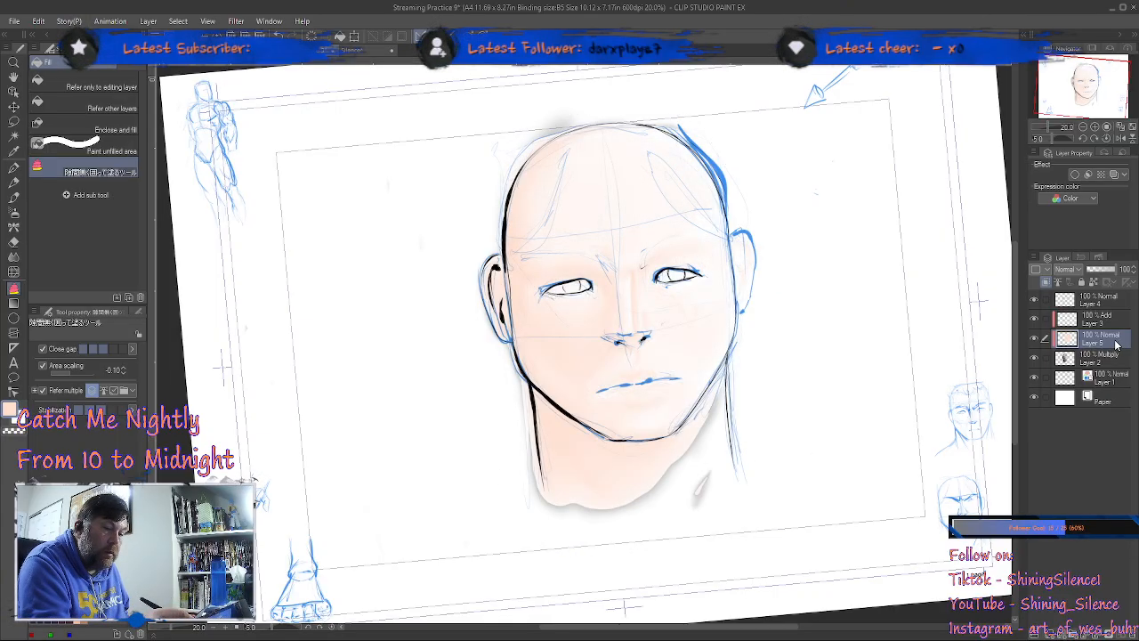
pyautogui.click(1079, 272)
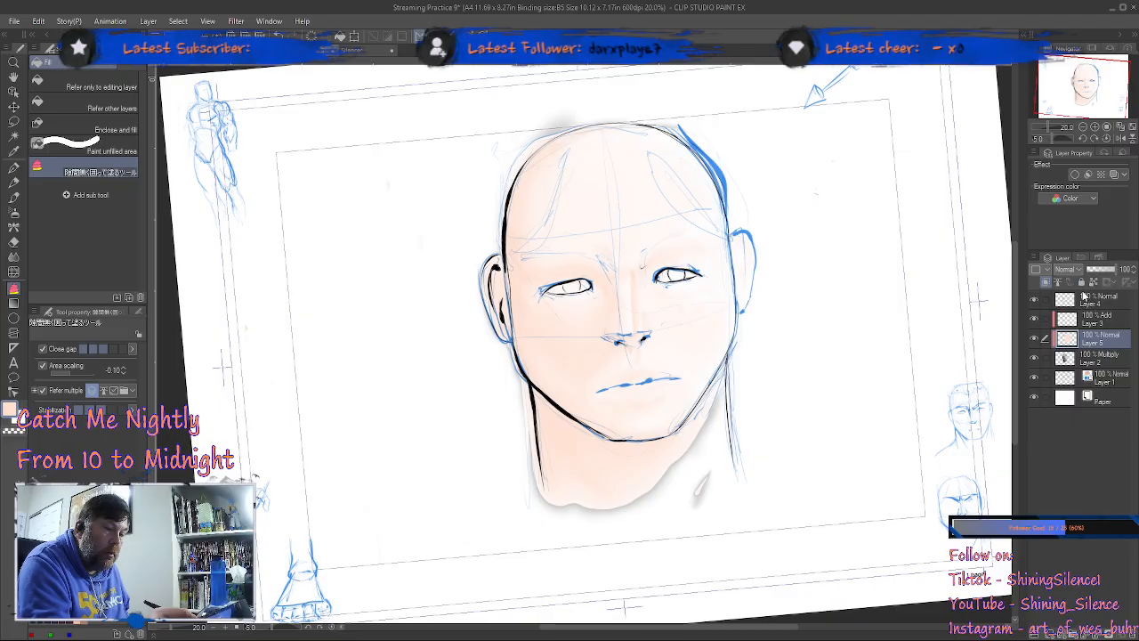
pyautogui.click(1082, 313)
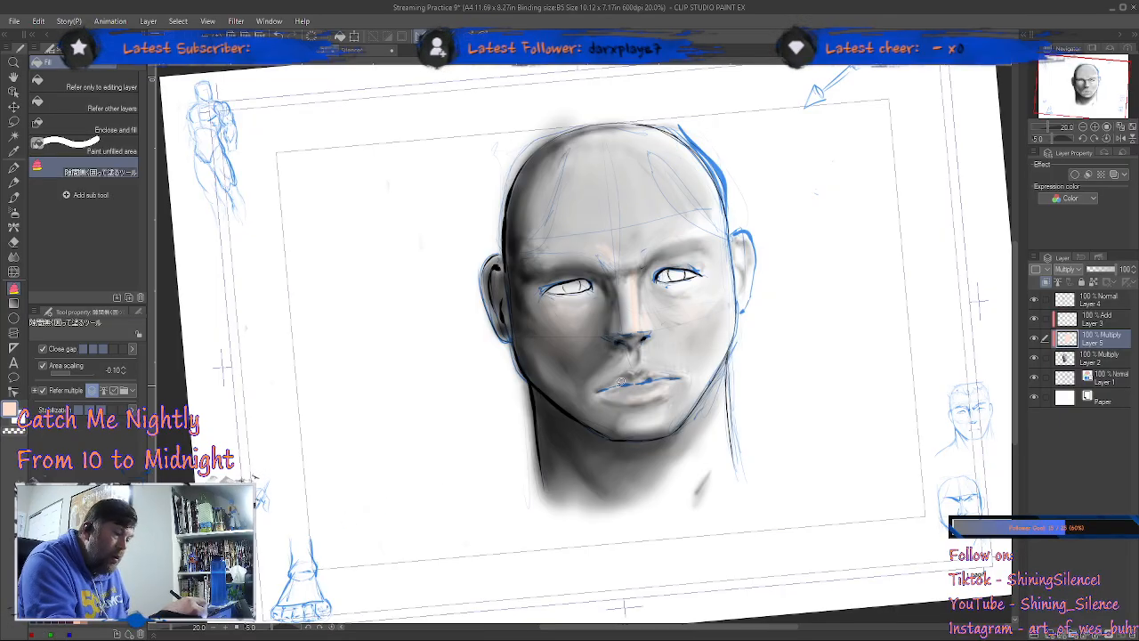
pyautogui.moveTo(543, 504)
pyautogui.mouseDown()
pyautogui.moveTo(494, 412)
pyautogui.moveTo(472, 315)
pyautogui.moveTo(477, 216)
pyautogui.moveTo(511, 138)
pyautogui.moveTo(562, 105)
pyautogui.moveTo(665, 94)
pyautogui.moveTo(746, 125)
pyautogui.moveTo(775, 239)
pyautogui.moveTo(779, 379)
pyautogui.moveTo(762, 484)
pyautogui.moveTo(666, 530)
pyautogui.moveTo(589, 535)
pyautogui.mouseUp()
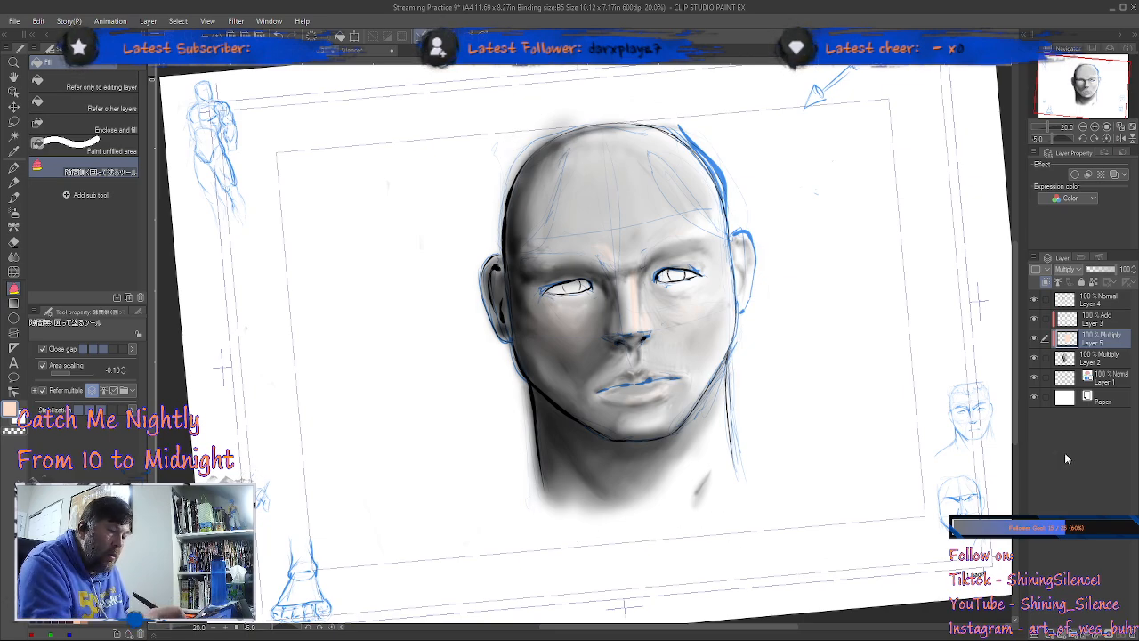
# Step: Unclip the skin colour layer and paint the uncoloured light side of the neck peach with the Brush pen at size 80
pyautogui.click(1045, 282)
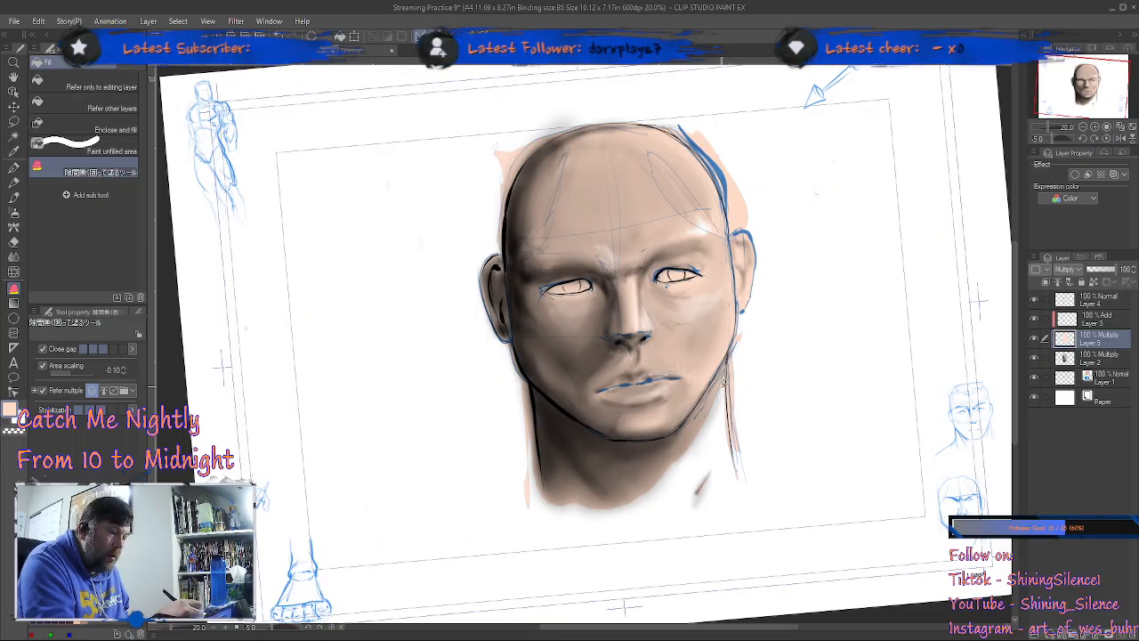
pyautogui.moveTo(731, 366)
pyautogui.mouseDown()
pyautogui.moveTo(647, 504)
pyautogui.moveTo(720, 521)
pyautogui.moveTo(769, 453)
pyautogui.moveTo(745, 365)
pyautogui.mouseUp()
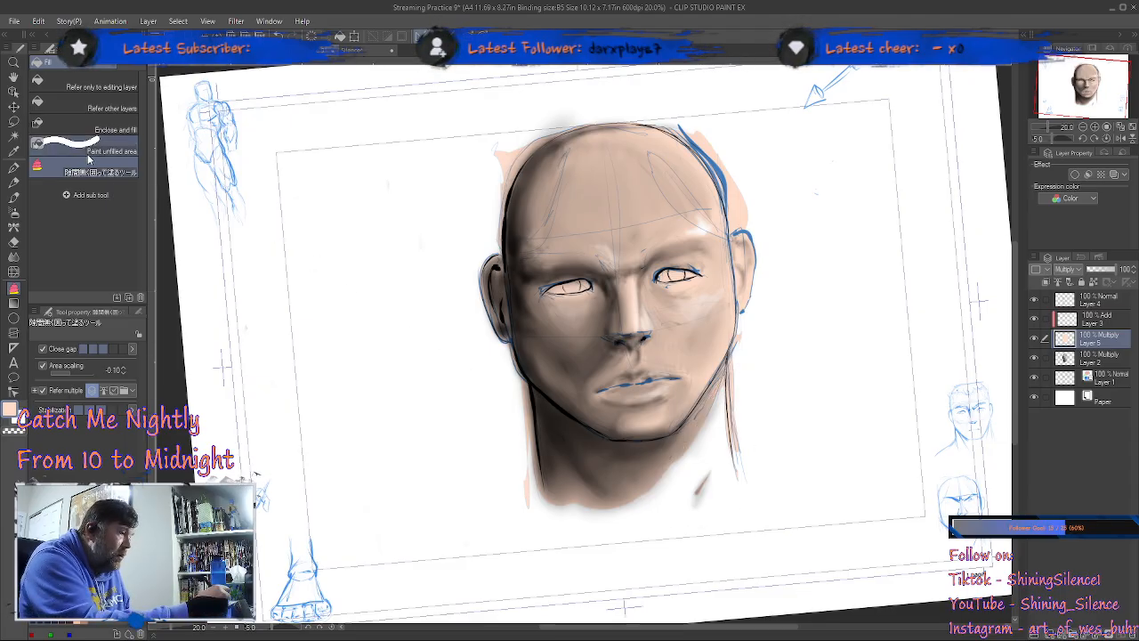
pyautogui.click(13, 196)
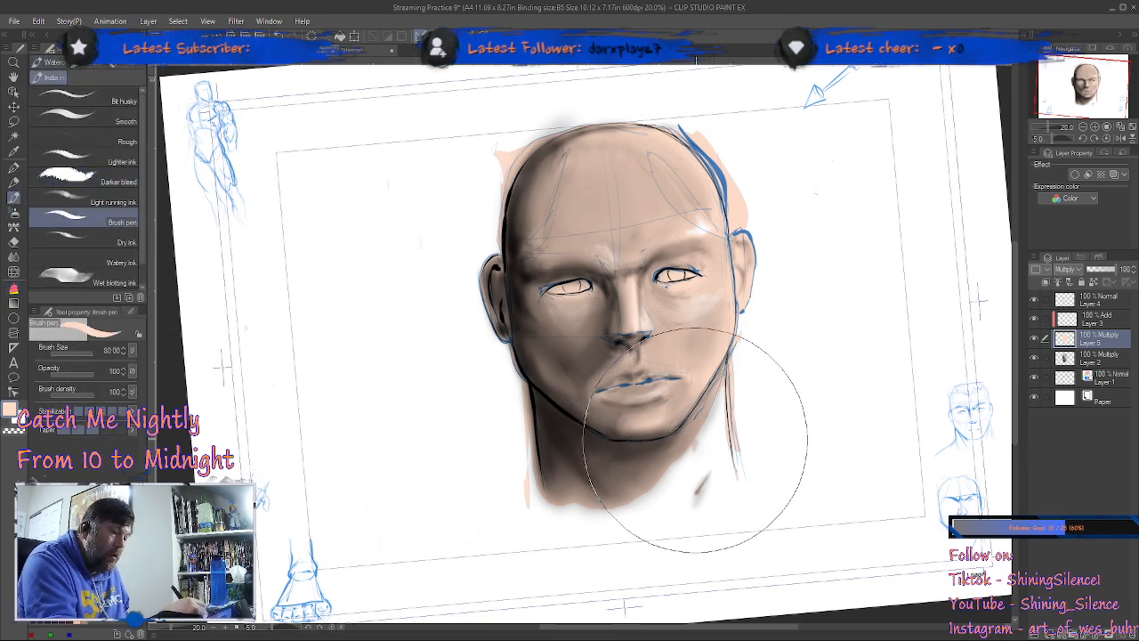
pyautogui.moveTo(726, 441)
pyautogui.mouseDown()
pyautogui.moveTo(717, 420)
pyautogui.moveTo(669, 486)
pyautogui.mouseUp()
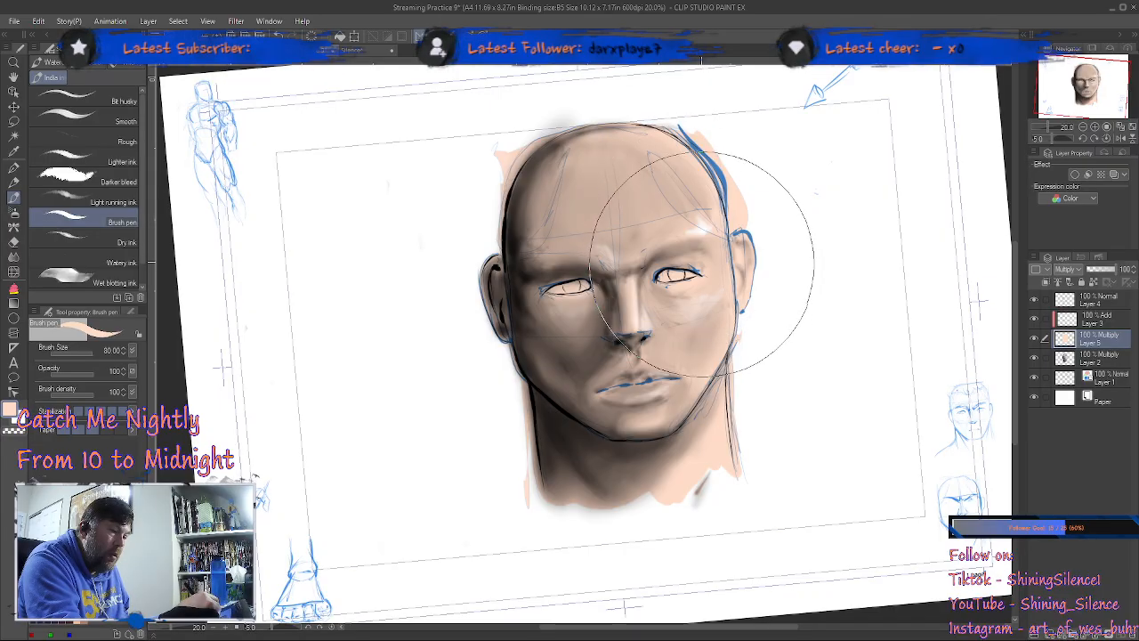
# Step: Hide the blue sketch layer
pyautogui.click(1035, 378)
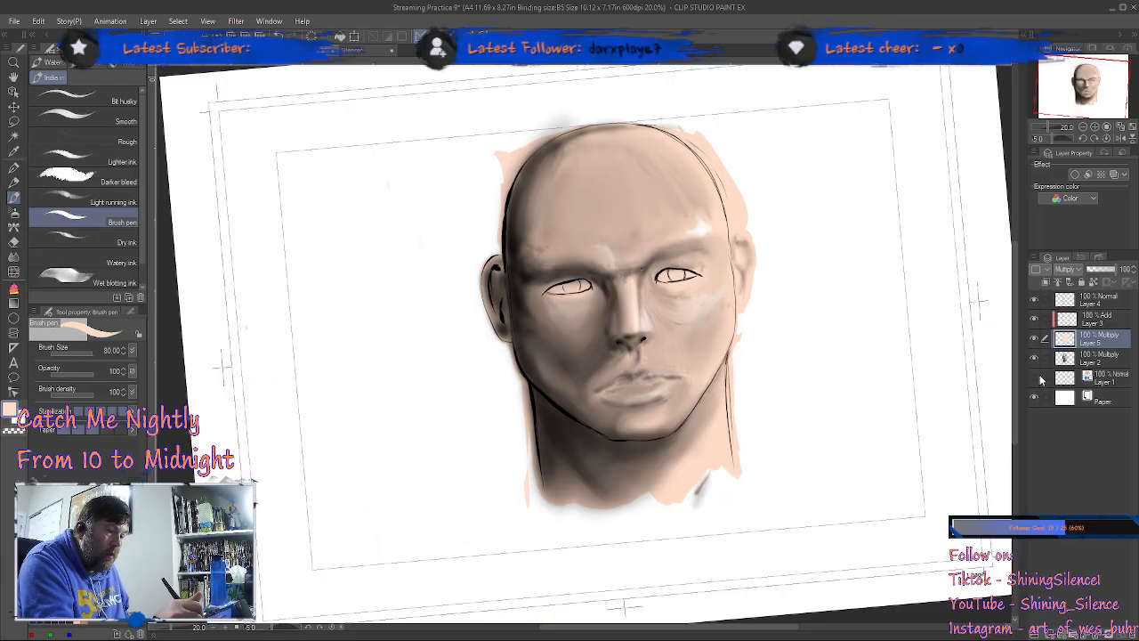
pyautogui.click(1035, 378)
pyautogui.click(1036, 379)
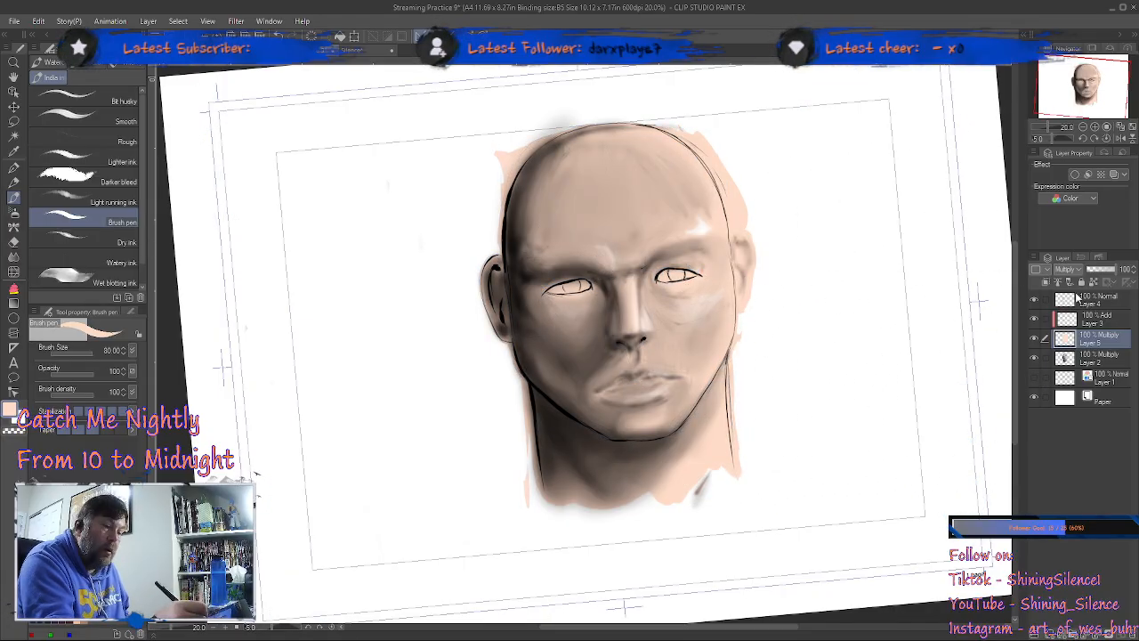
# Step: Ink the line between the lips in black on the topmost layer with the 01 Crow Quill pen at size 3
pyautogui.click(1084, 303)
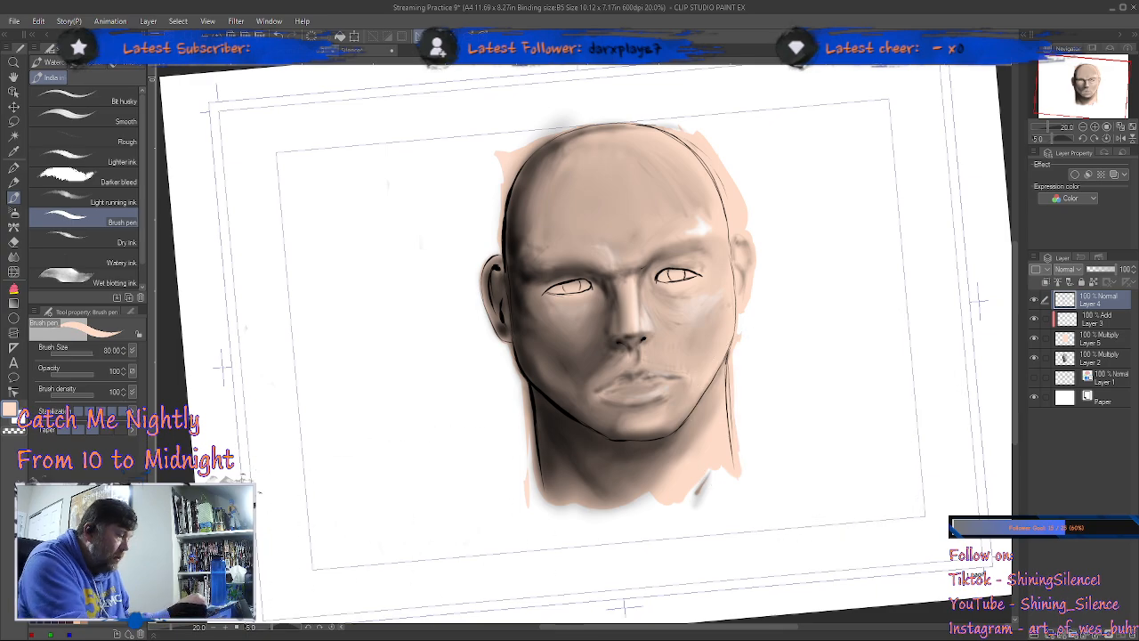
pyautogui.press('x')
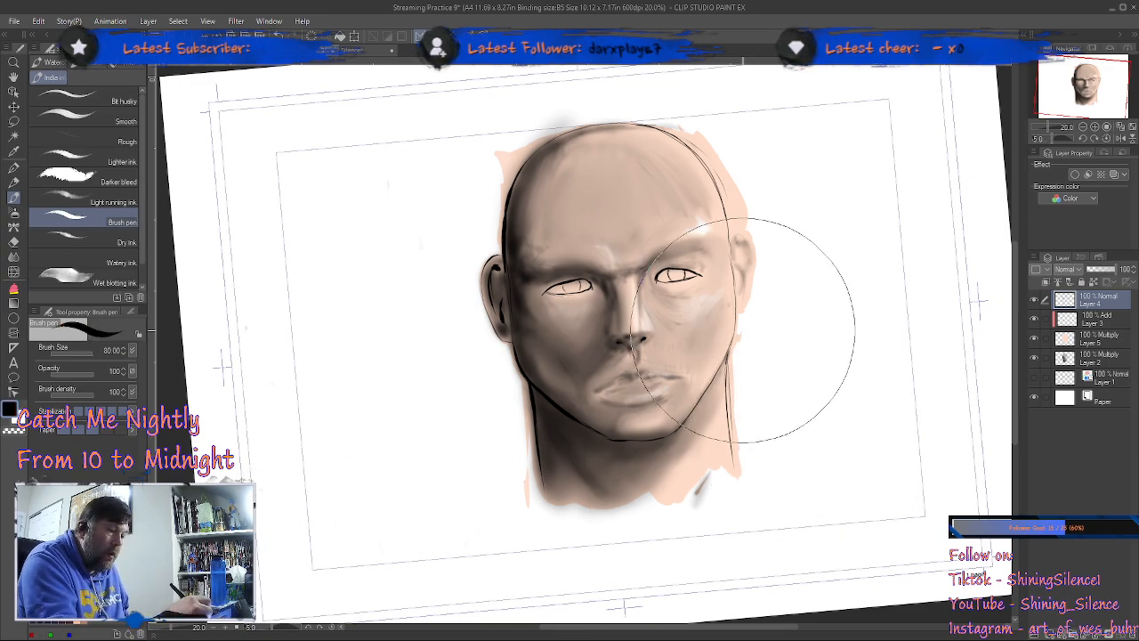
pyautogui.press('p')
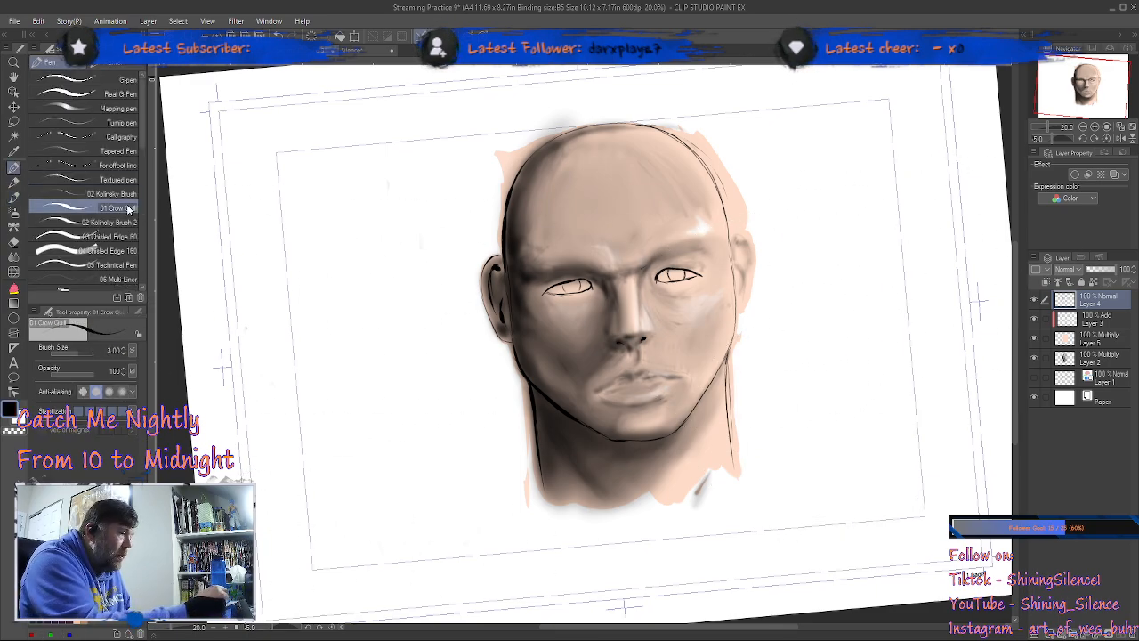
pyautogui.hotkey('ctrl', 'space')
pyautogui.moveTo(681, 393); pyautogui.dragTo(714, 372)
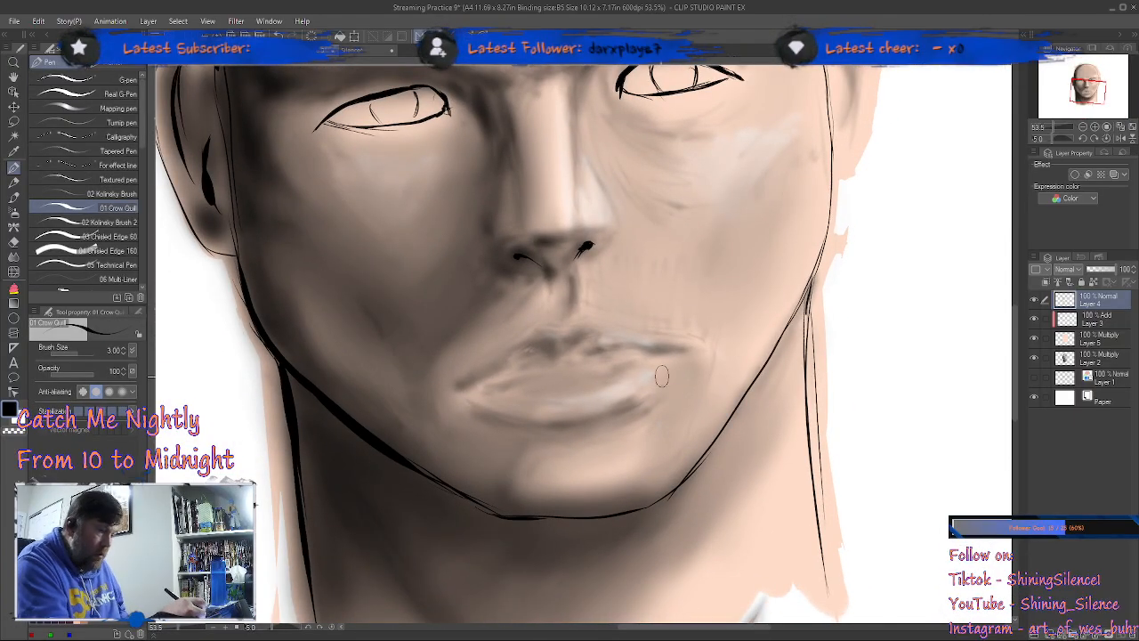
pyautogui.press('-')
pyautogui.press('-')
pyautogui.press('-')
pyautogui.press('-')
pyautogui.press('-')
pyautogui.press('-')
pyautogui.press('-')
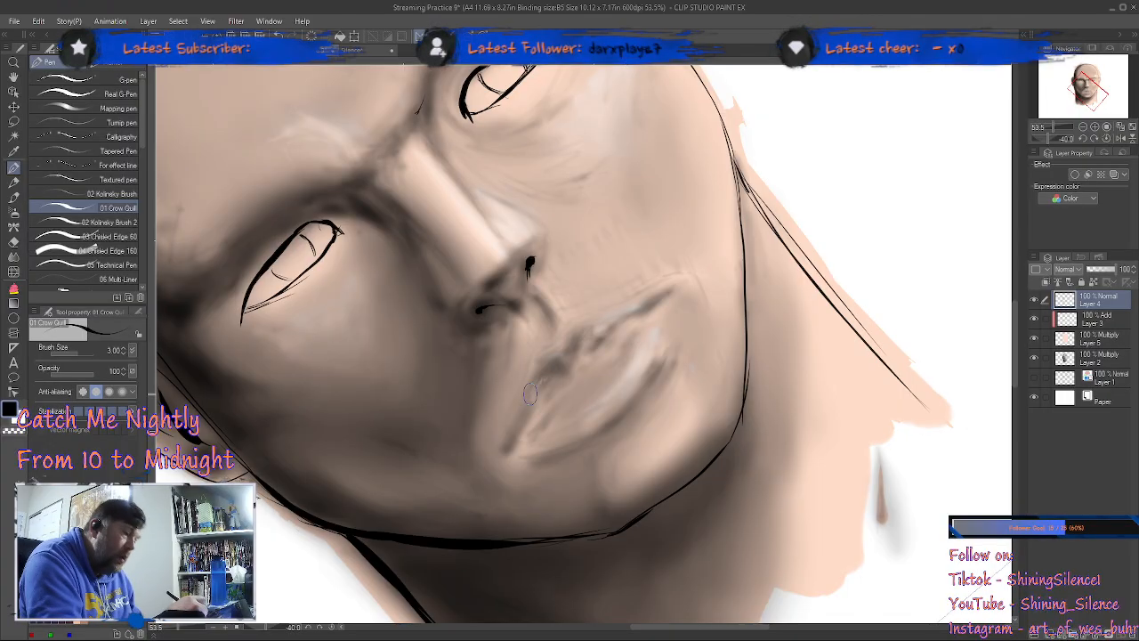
pyautogui.moveTo(511, 447); pyautogui.dragTo(605, 354)
pyautogui.moveTo(553, 397); pyautogui.dragTo(671, 301)
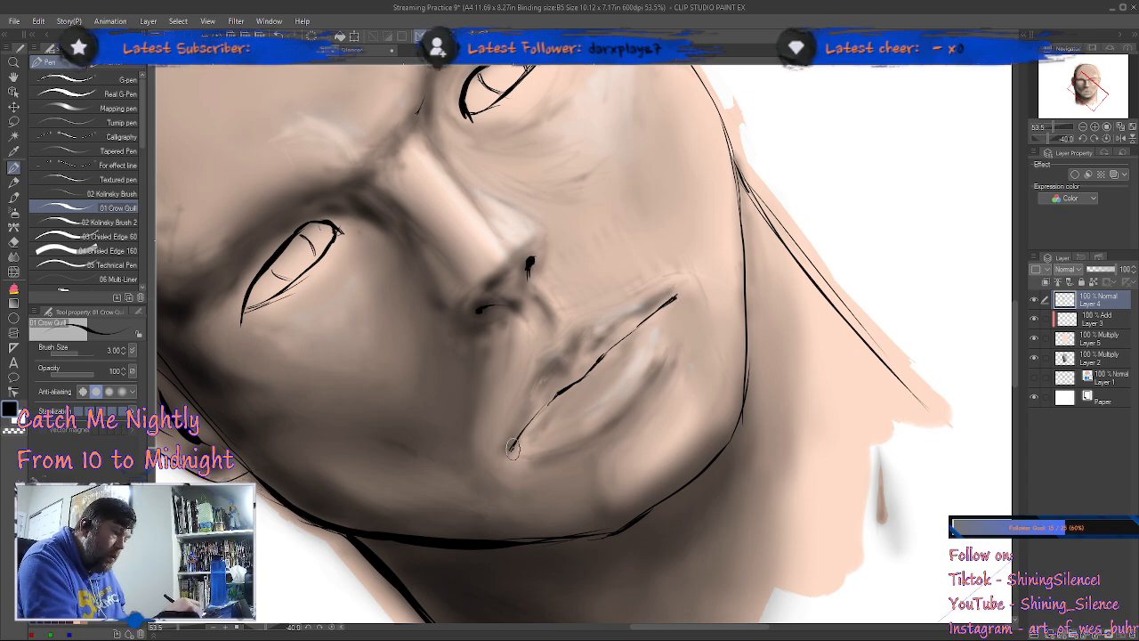
pyautogui.moveTo(512, 451); pyautogui.dragTo(578, 374)
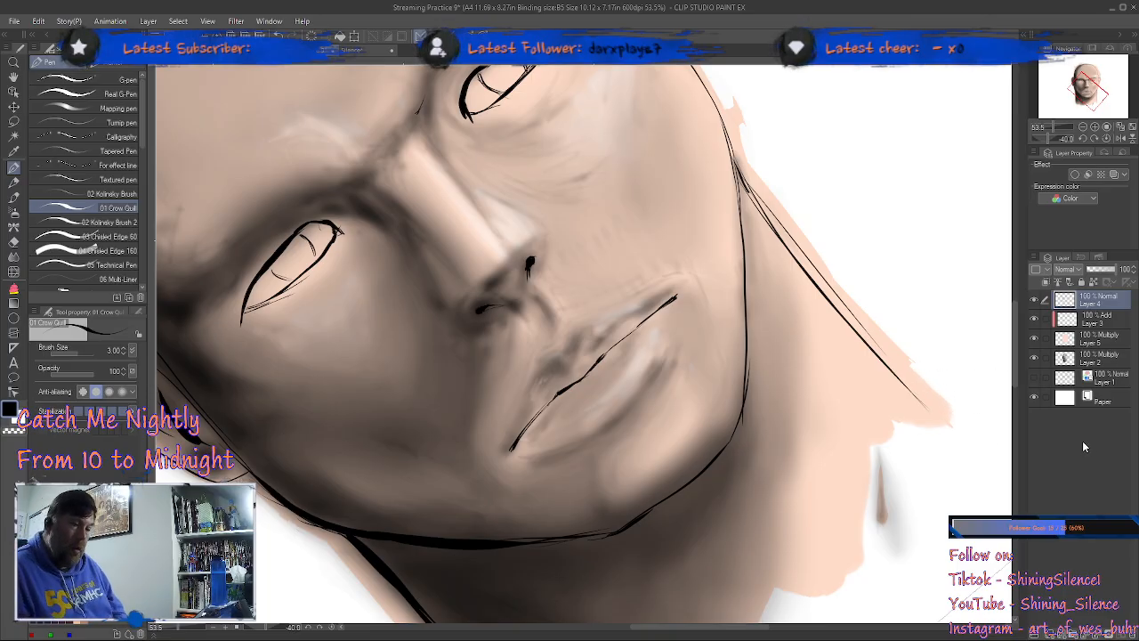
# Step: Examine the whole head upright, comparing it with the skin colour layer hidden and shown
pyautogui.press('^')
pyautogui.press('^')
pyautogui.press('^')
pyautogui.press('^')
pyautogui.press('^')
pyautogui.press('^')
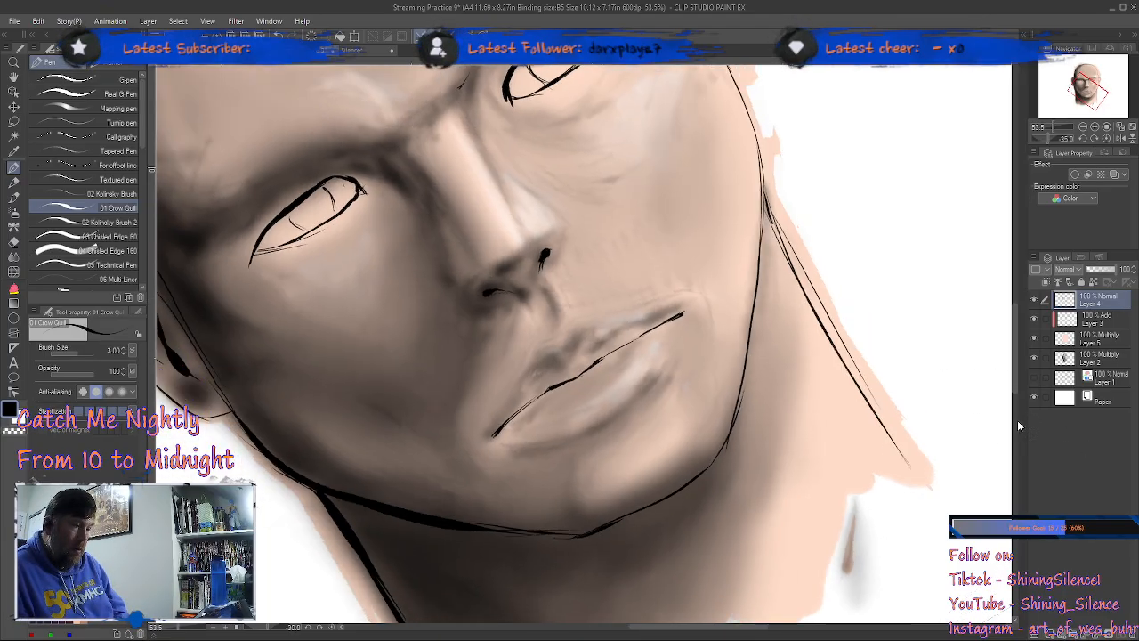
pyautogui.scroll(-3, 822, 429)
pyautogui.press('^')
pyautogui.press('^')
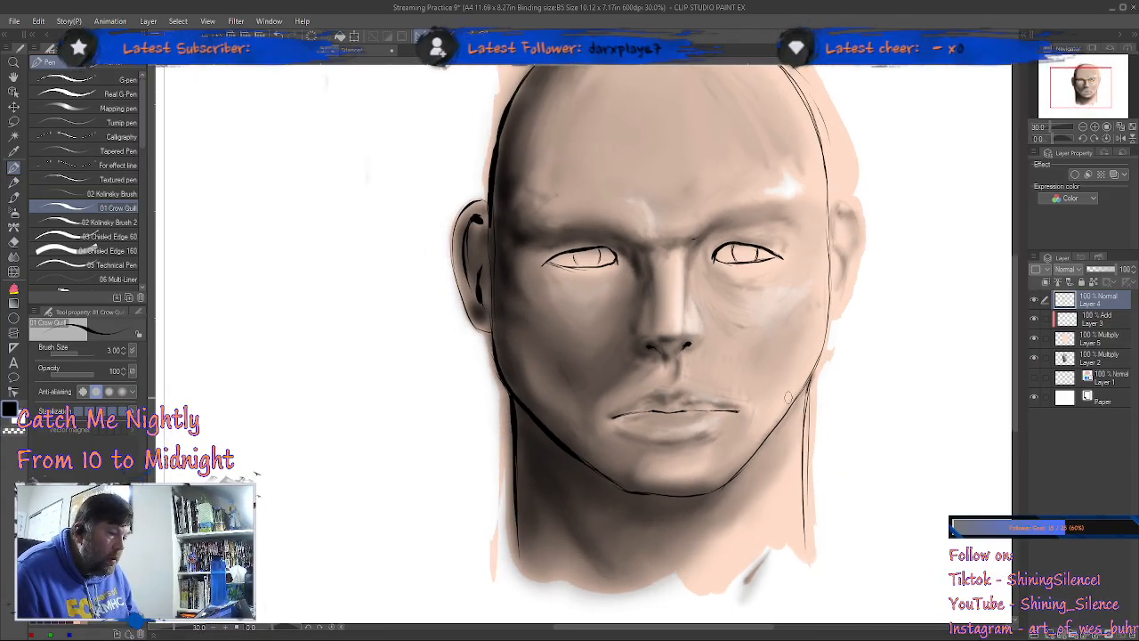
pyautogui.scroll(-3, 789, 395)
pyautogui.scroll(1, 789, 395)
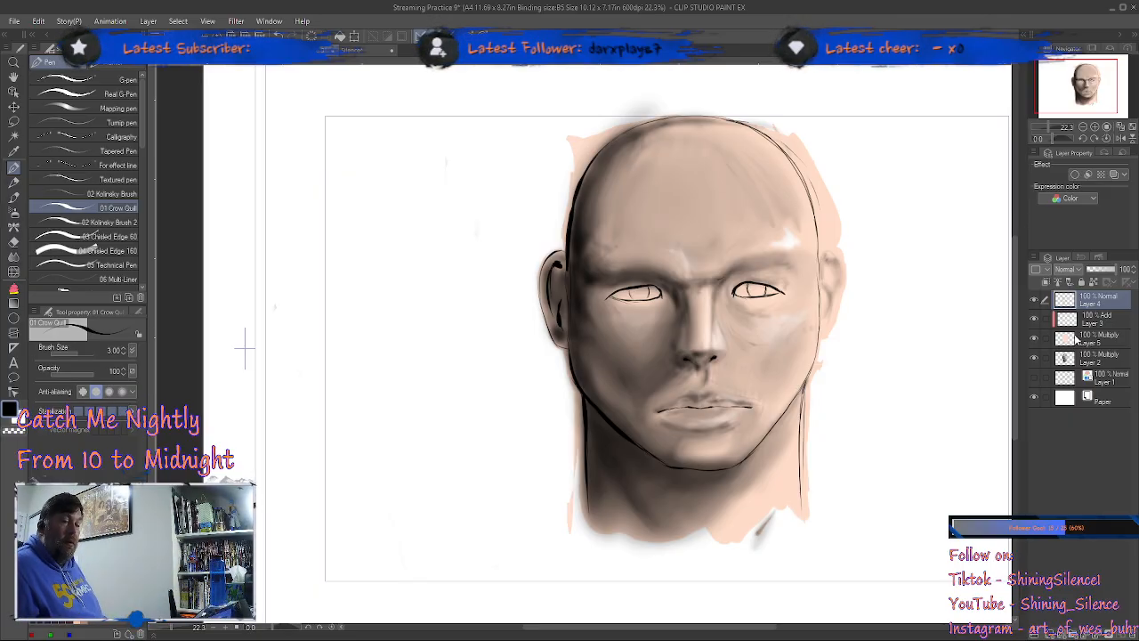
pyautogui.click(1034, 339)
pyautogui.click(1035, 339)
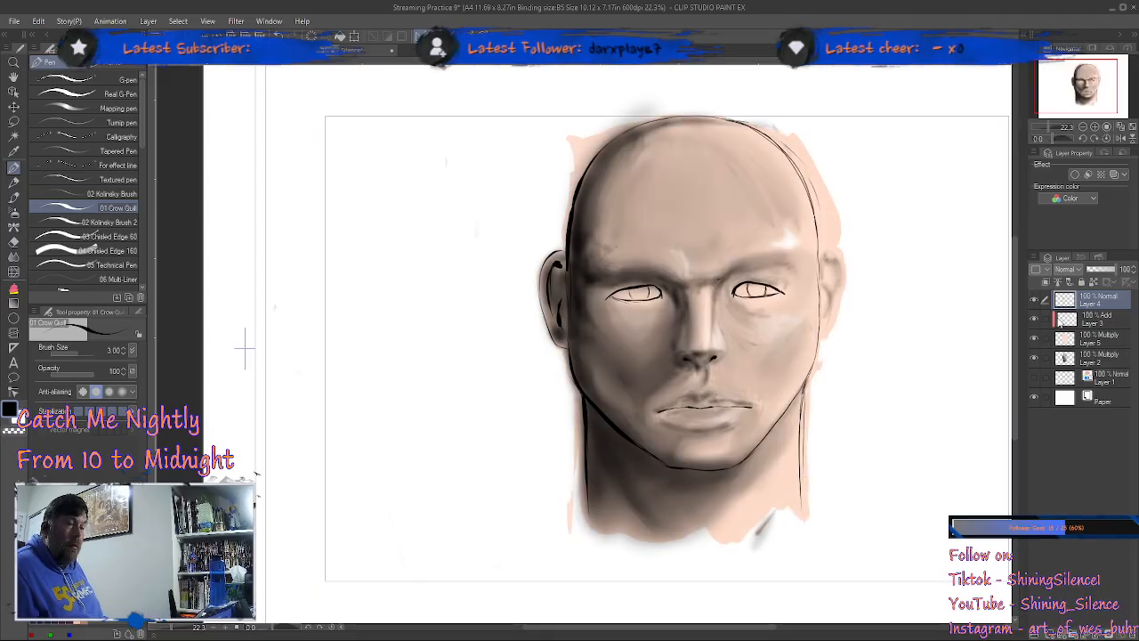
# Step: Unclip the Add layer and airbrush a white highlight along the upper-right forehead with the Highlight sub tool at size 15
pyautogui.click(1067, 320)
pyautogui.click(1045, 282)
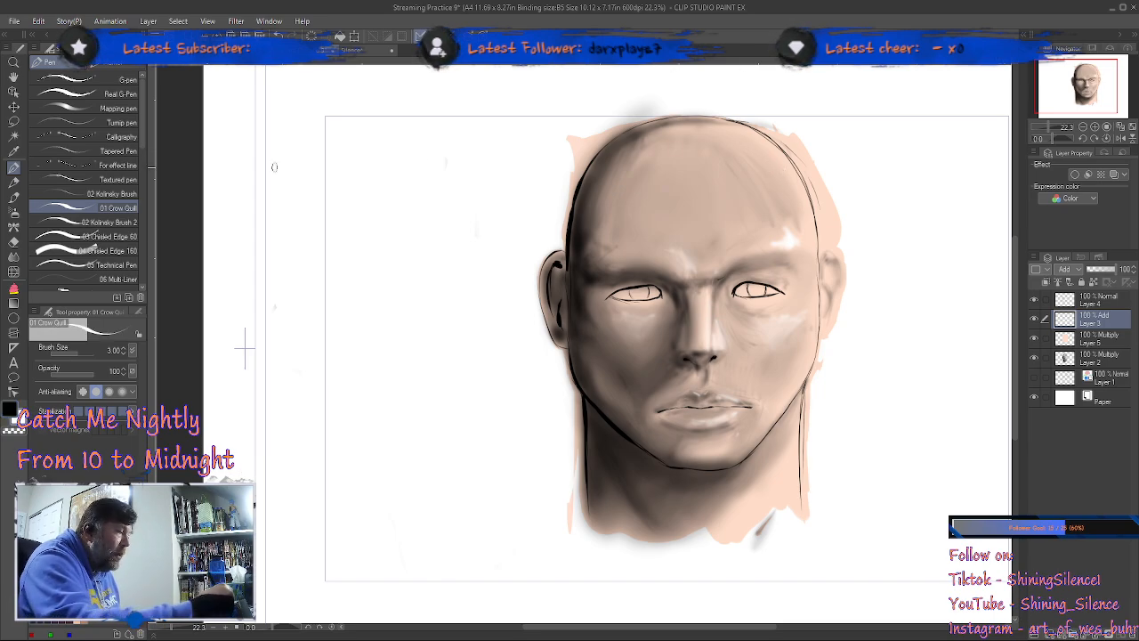
pyautogui.click(13, 211)
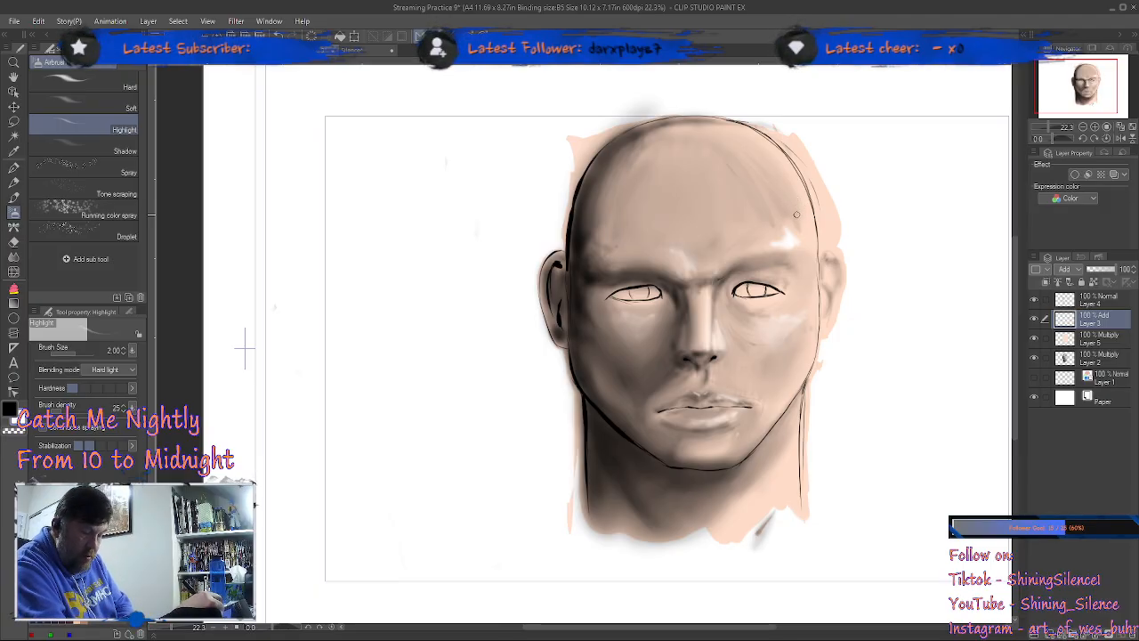
pyautogui.press(']')
pyautogui.press(']')
pyautogui.press(']')
pyautogui.press(']')
pyautogui.press(']')
pyautogui.press(']')
pyautogui.press(']')
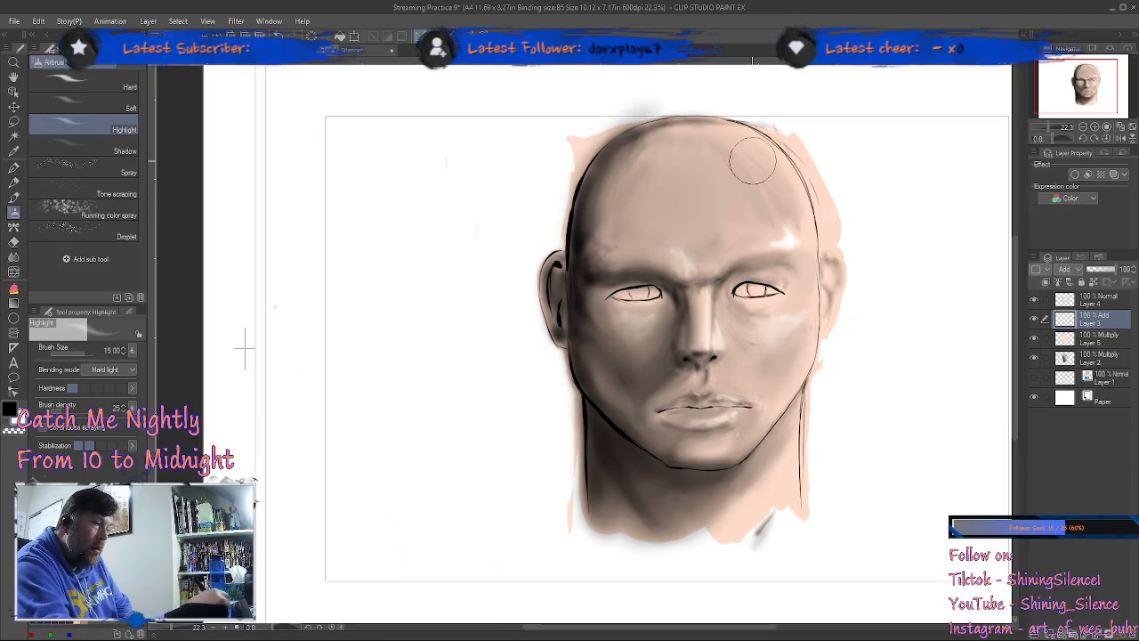
pyautogui.moveTo(750, 146)
pyautogui.mouseDown()
pyautogui.moveTo(784, 197)
pyautogui.moveTo(758, 150)
pyautogui.moveTo(774, 164)
pyautogui.moveTo(743, 139)
pyautogui.moveTo(796, 216)
pyautogui.moveTo(740, 136)
pyautogui.moveTo(808, 229)
pyautogui.moveTo(799, 199)
pyautogui.moveTo(712, 123)
pyautogui.moveTo(762, 157)
pyautogui.moveTo(797, 202)
pyautogui.moveTo(794, 243)
pyautogui.moveTo(778, 246)
pyautogui.moveTo(770, 243)
pyautogui.moveTo(805, 217)
pyautogui.moveTo(777, 230)
pyautogui.moveTo(791, 153)
pyautogui.moveTo(724, 129)
pyautogui.moveTo(794, 175)
pyautogui.moveTo(803, 200)
pyautogui.moveTo(764, 149)
pyautogui.moveTo(726, 132)
pyautogui.moveTo(788, 194)
pyautogui.mouseUp()
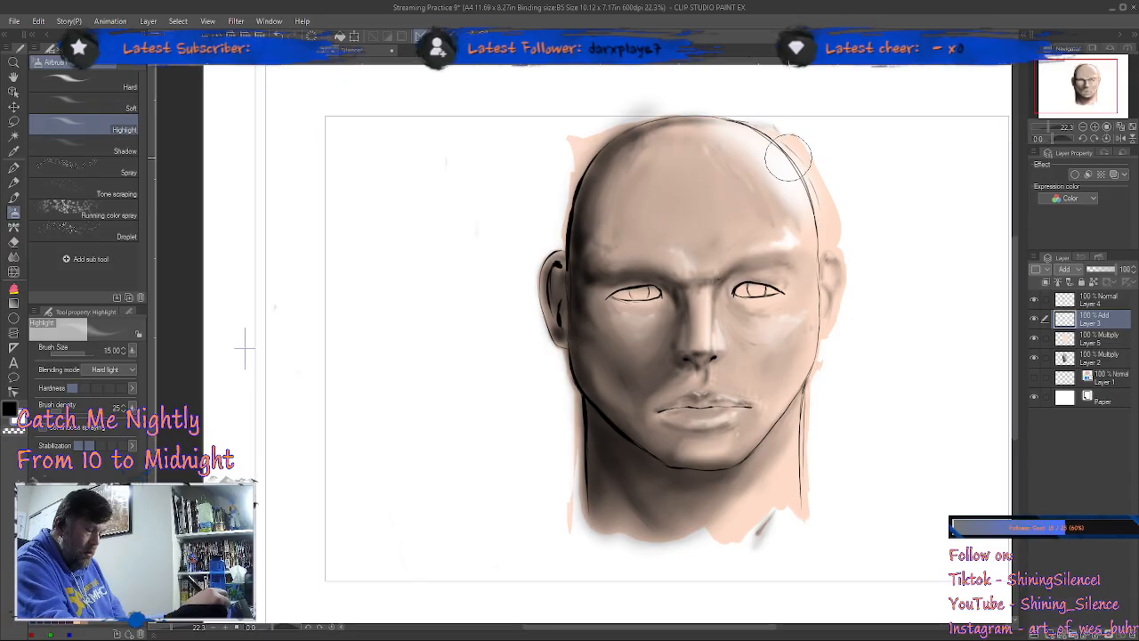
# Step: Soften the white highlight along the forehead and above the brow on the Add layer with the Blend sub tool at size 15
pyautogui.press('e')
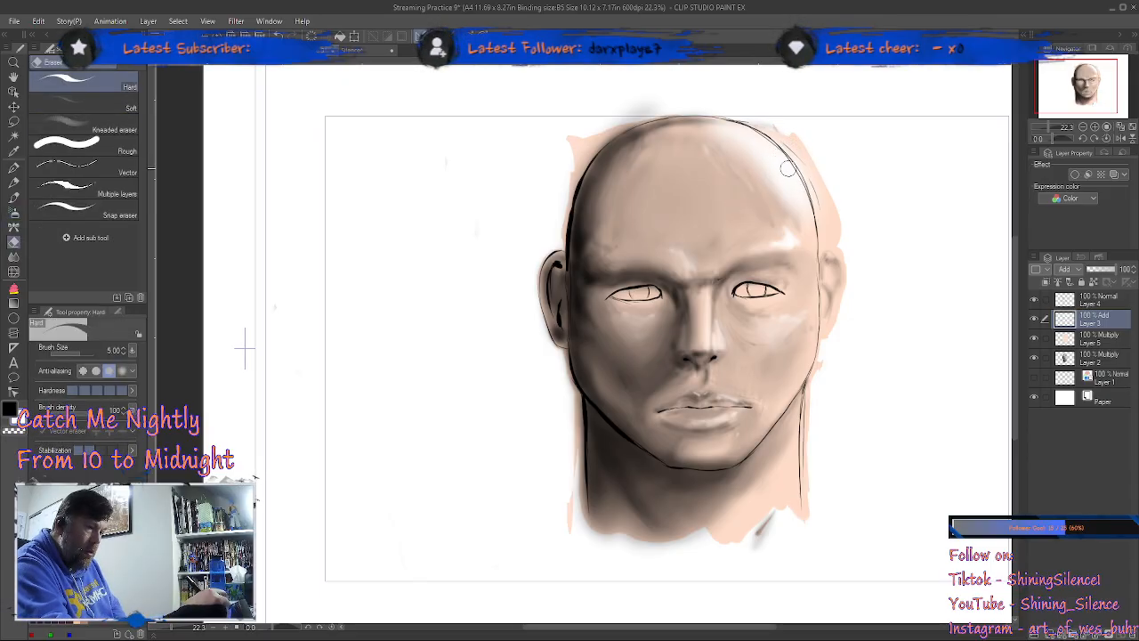
pyautogui.press('j')
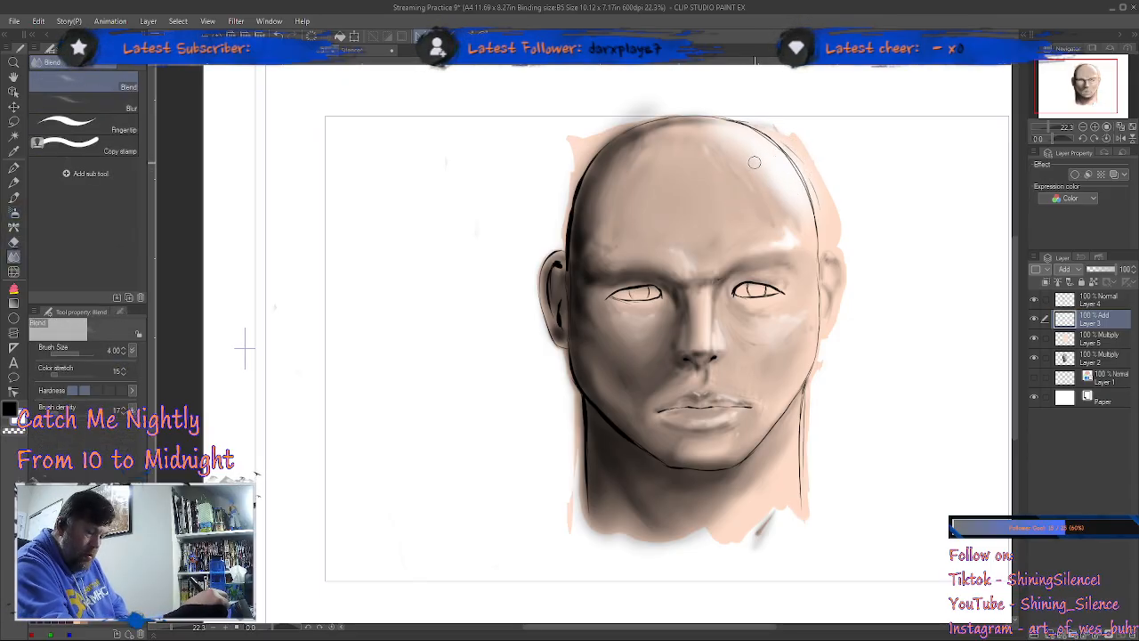
pyautogui.press(']')
pyautogui.press(']')
pyautogui.press(']')
pyautogui.press(']')
pyautogui.press(']')
pyautogui.press(']')
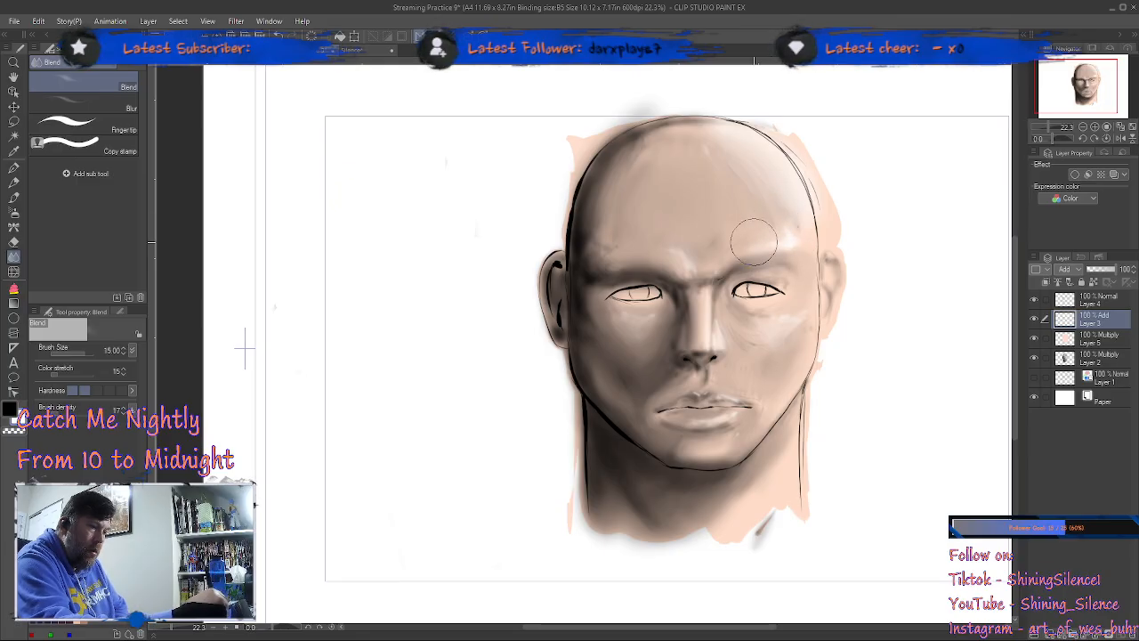
# Step: Airbrush white highlights on the cheek and chin with the Highlight sub tool at size 15 and blend them into the skin
pyautogui.press('b')
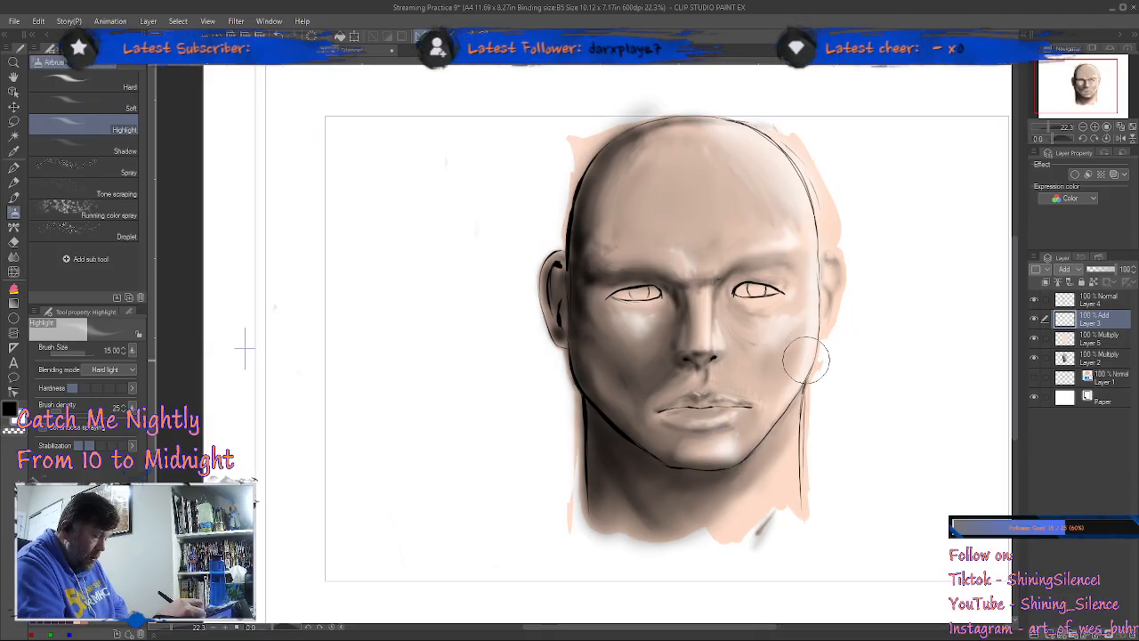
pyautogui.press('j')
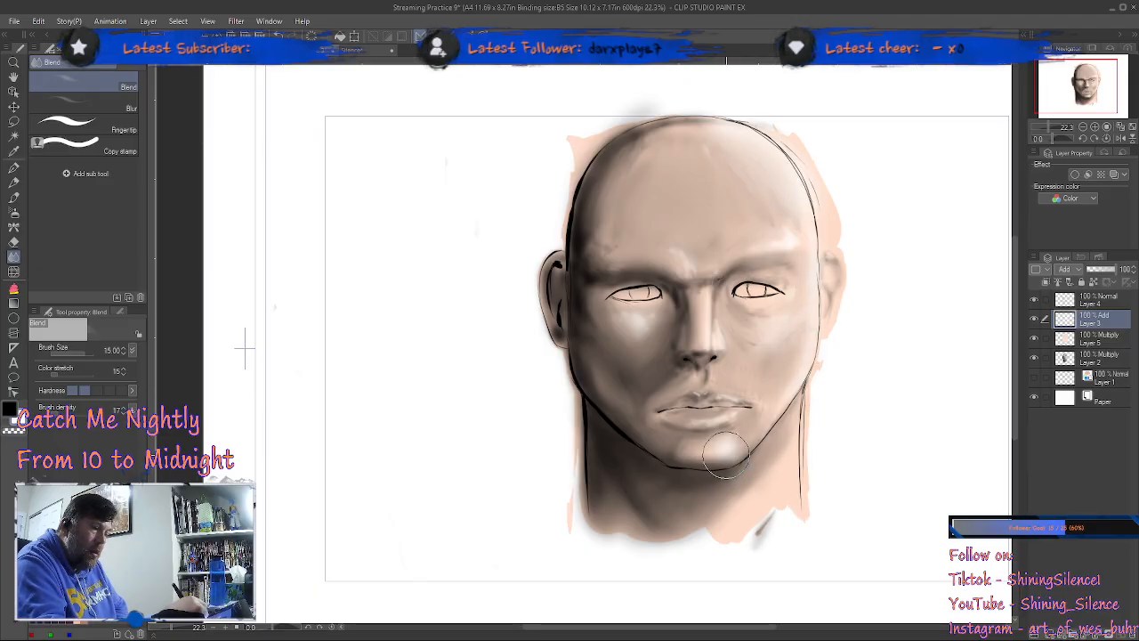
# Step: Airbrush a white highlight on the lit side of the neck and blend it at size 15, reducing the Highlight brush to size 6
pyautogui.press('b')
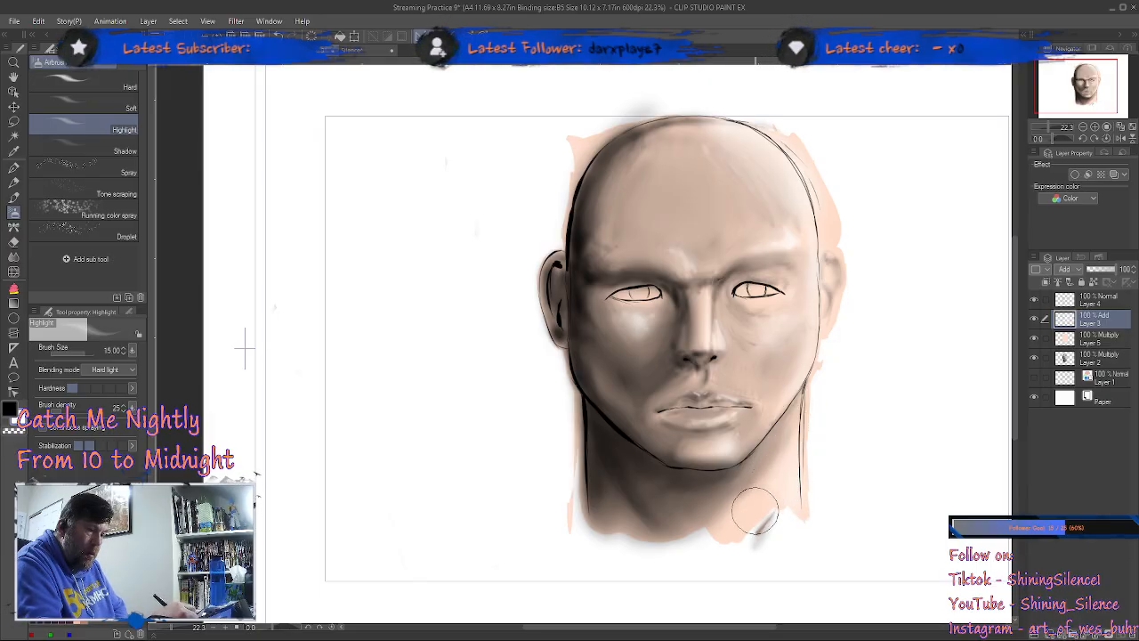
pyautogui.press('[')
pyautogui.press('[')
pyautogui.press('[')
pyautogui.press('[')
pyautogui.press('[')
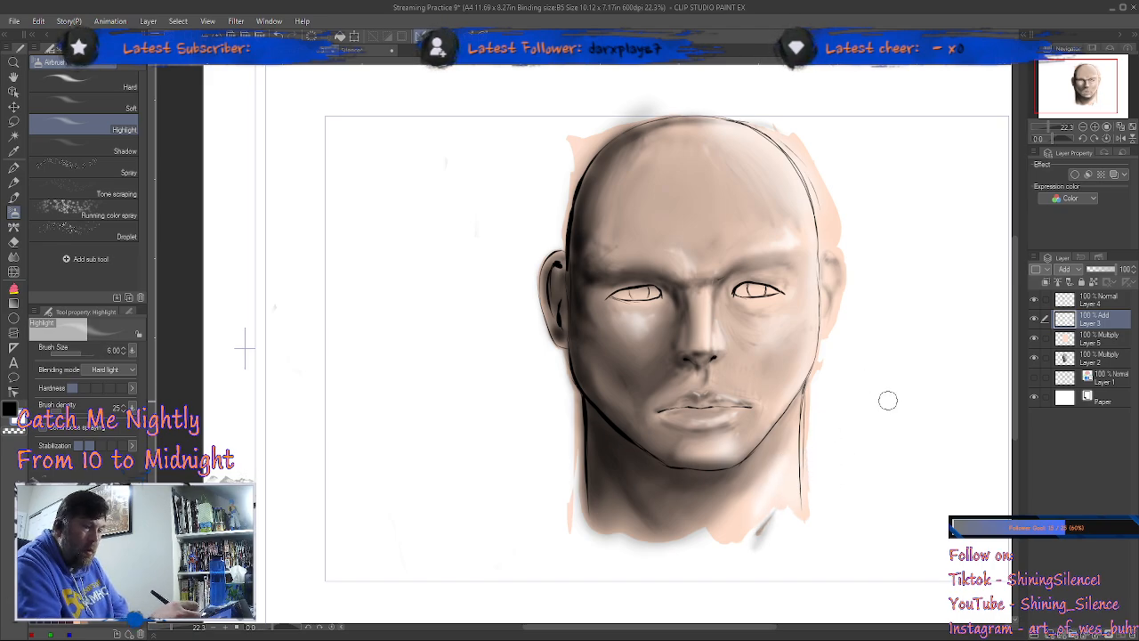
pyautogui.press('j')
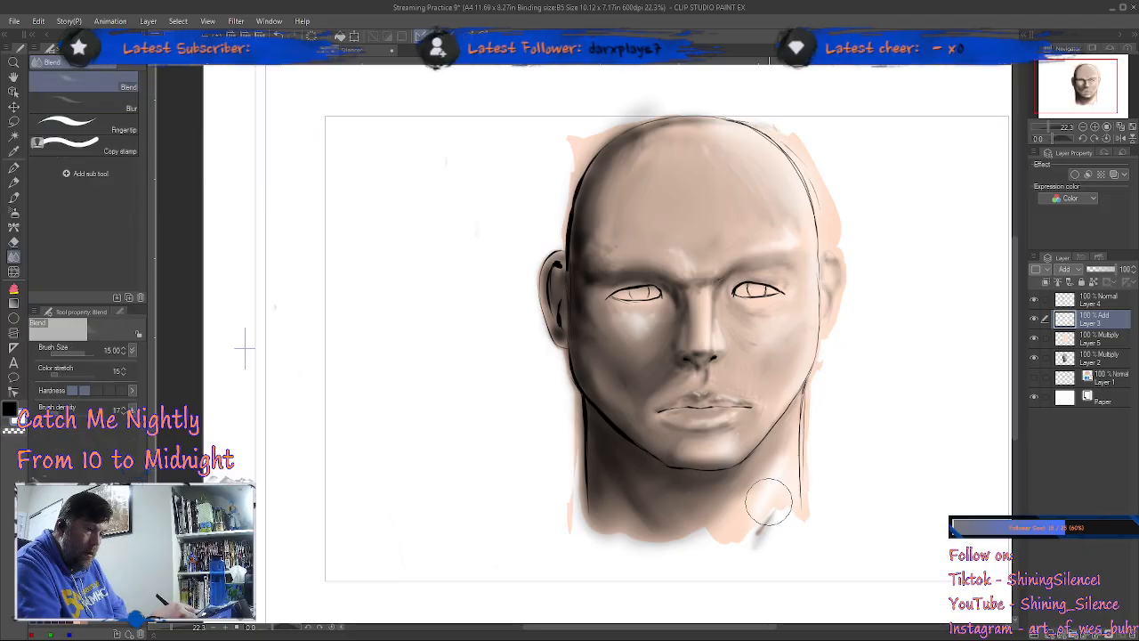
pyautogui.press('b')
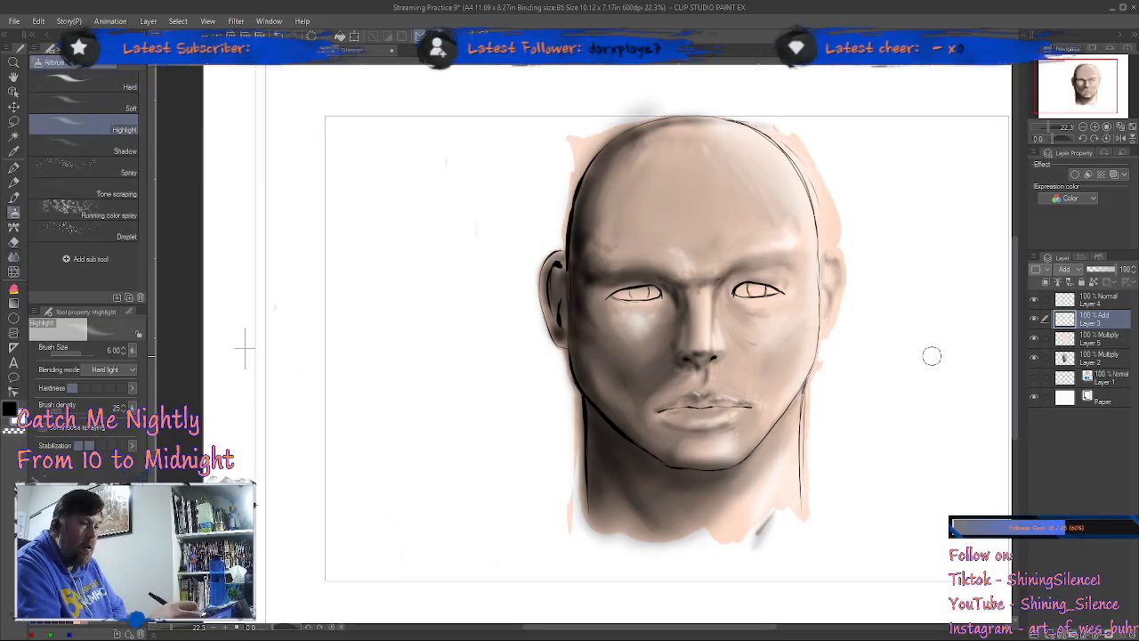
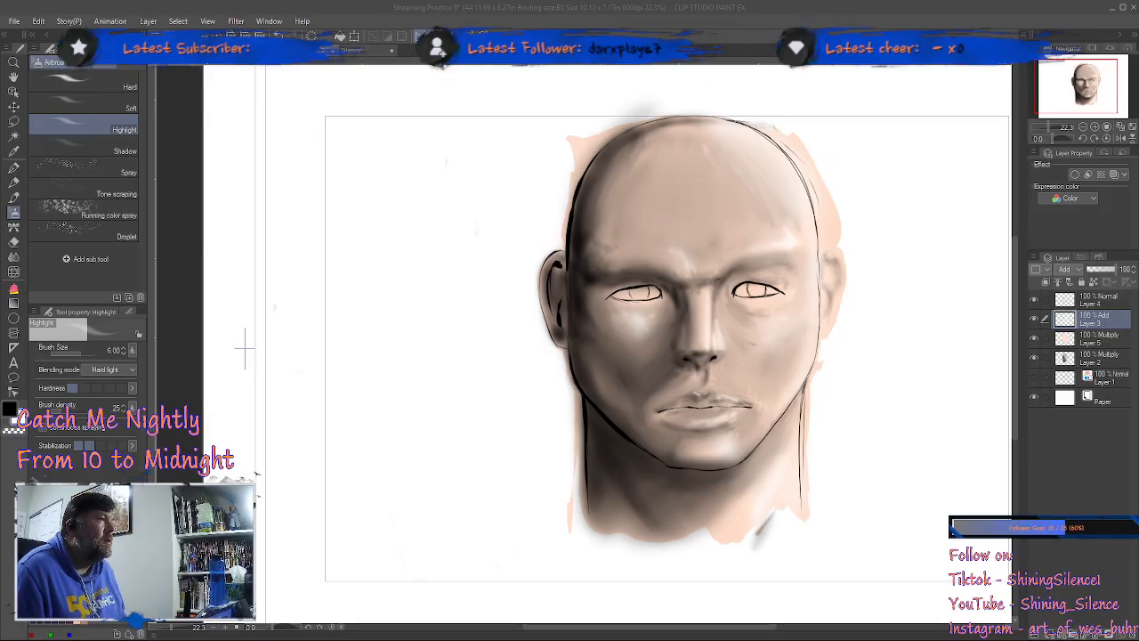
pyautogui.hotkey('alt', 'Tab')
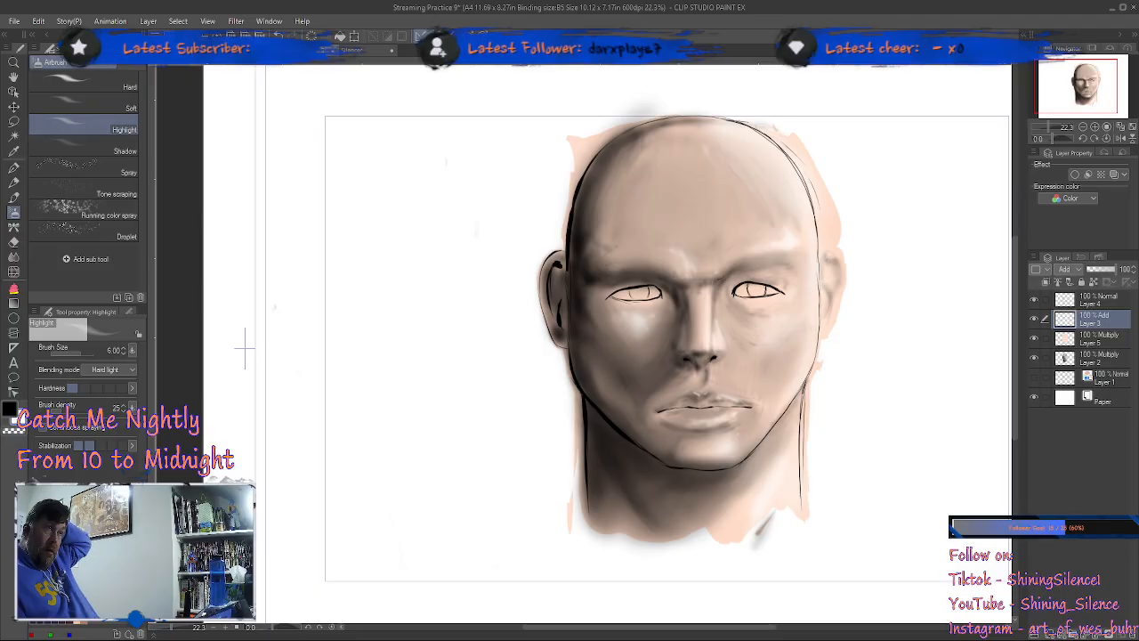
pyautogui.hotkey('alt', 'Tab')
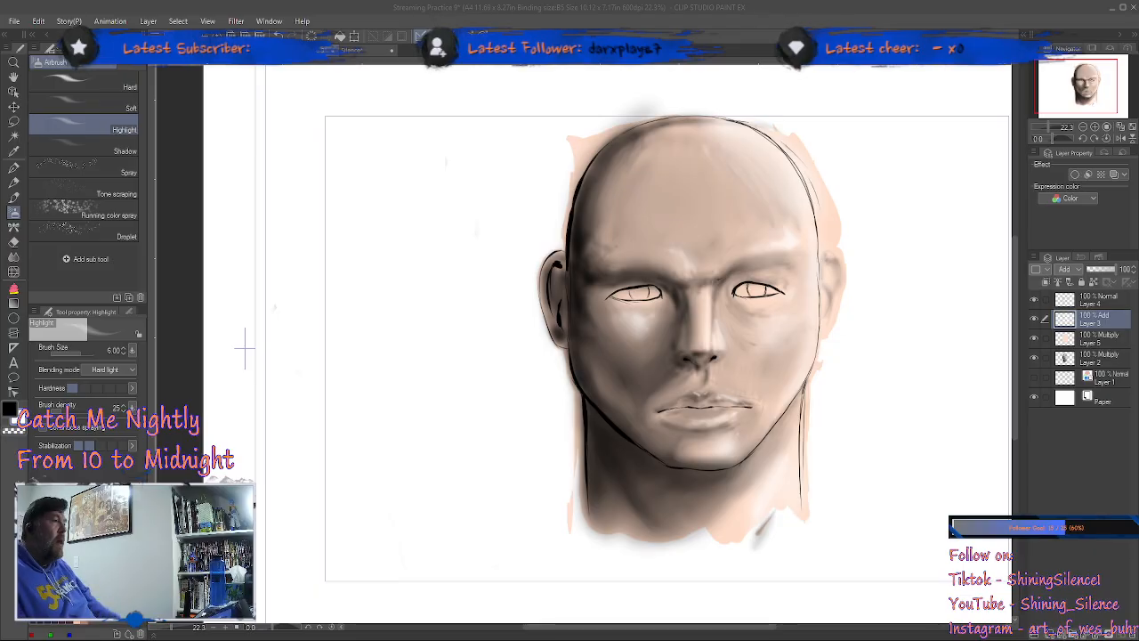
pyautogui.click(176, 410)
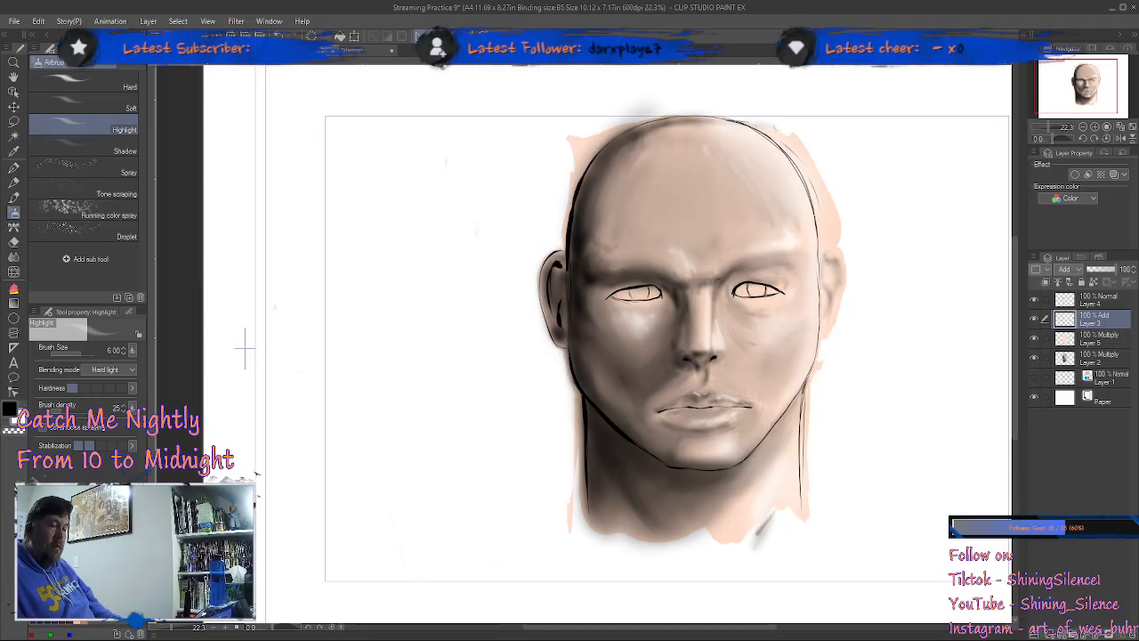
# Step: Enable the layer color effect on the Layer 2 shading and set its color to a dark reddish brown
pyautogui.click(1095, 359)
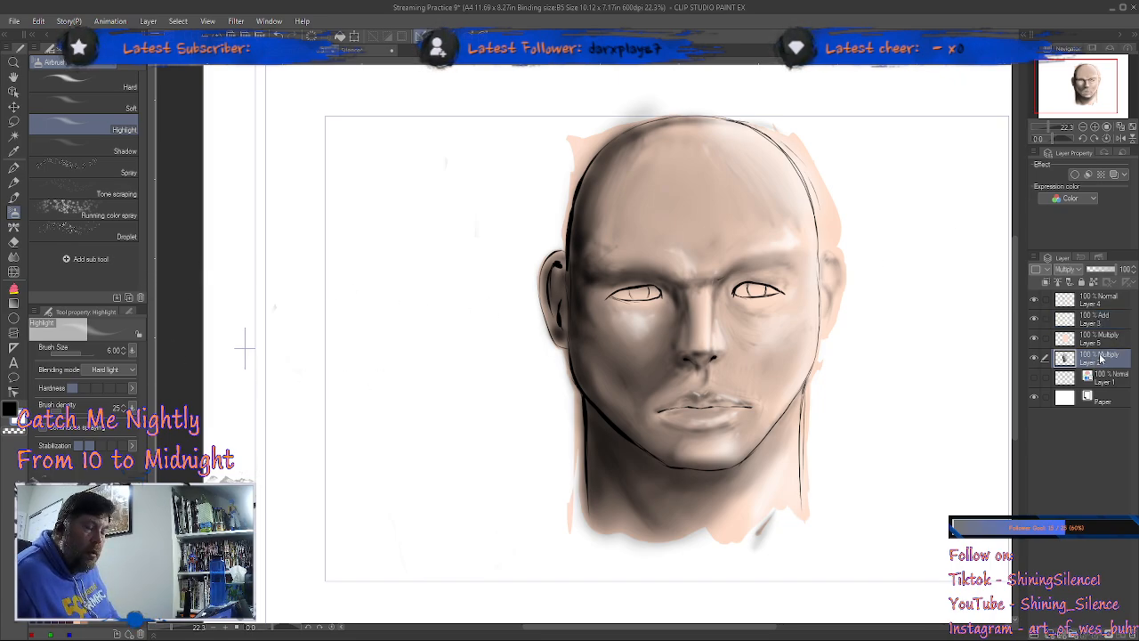
pyautogui.click(1115, 176)
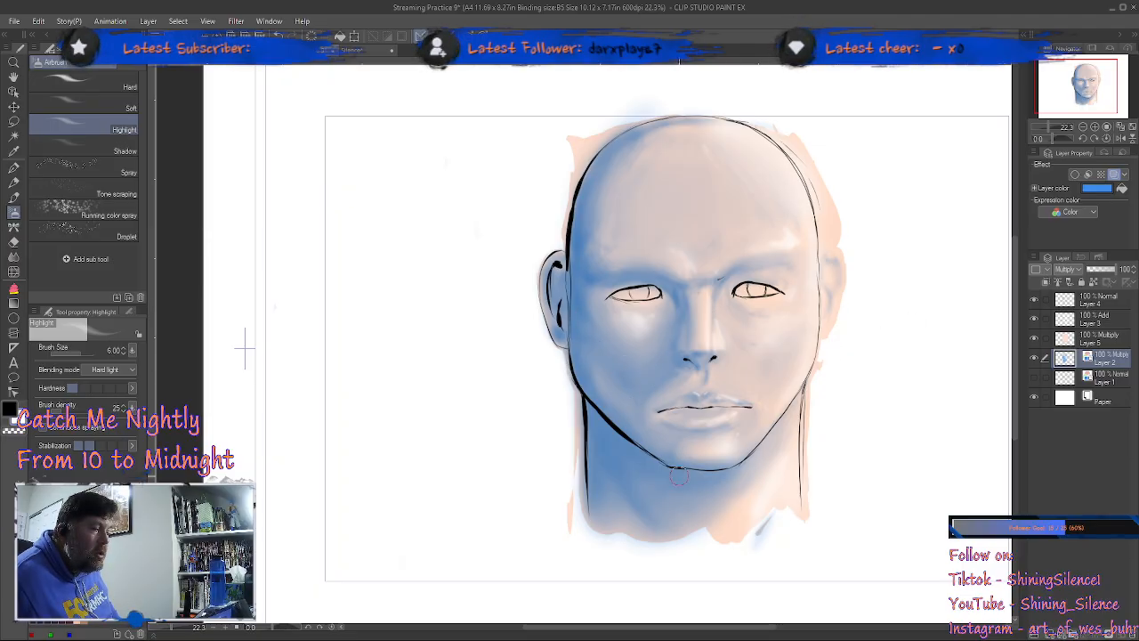
pyautogui.click(1114, 192)
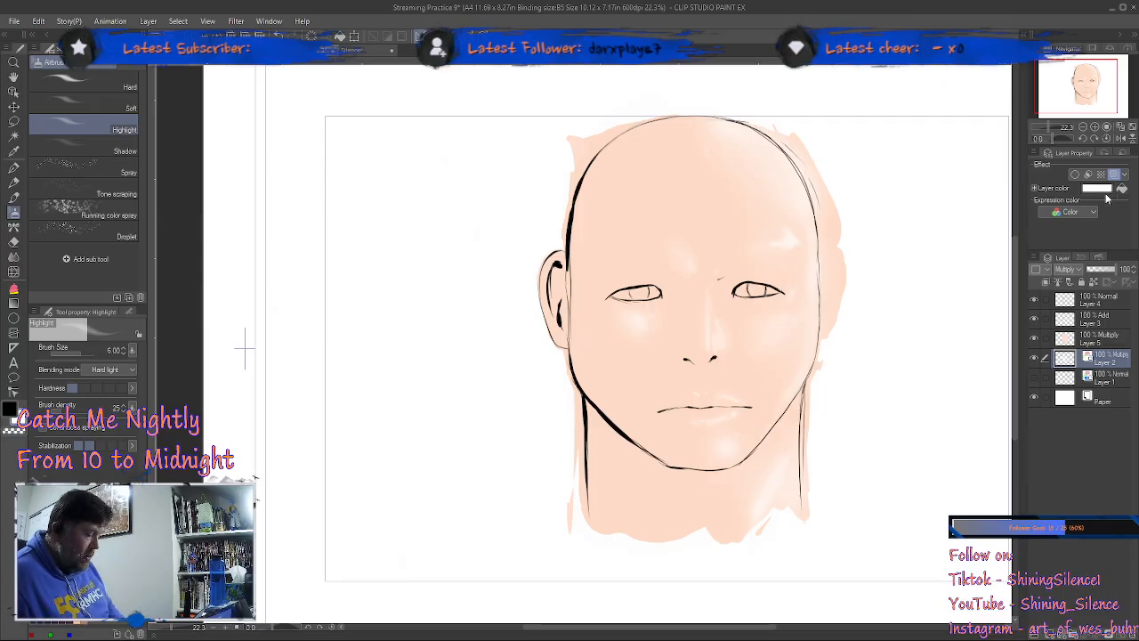
pyautogui.click(1104, 198)
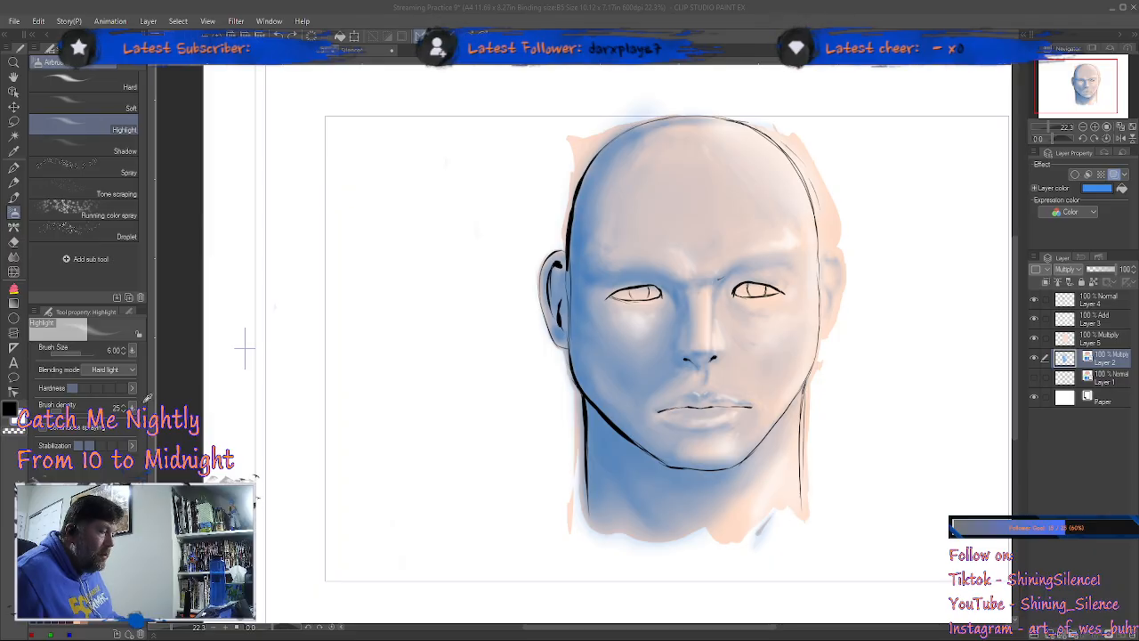
pyautogui.click(395, 276)
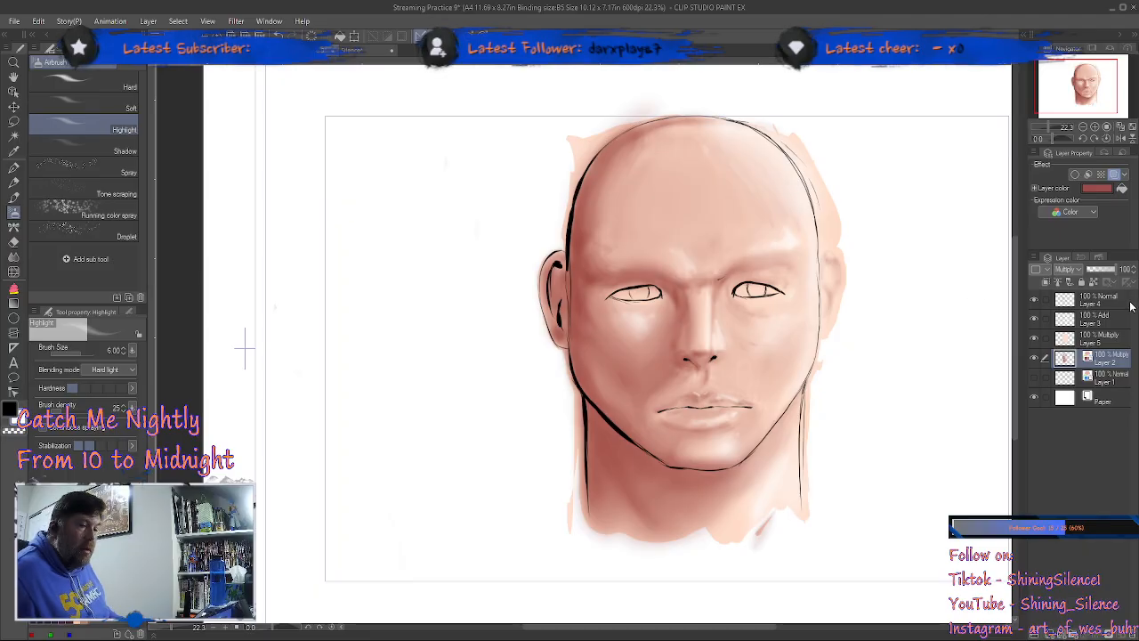
pyautogui.click(1101, 189)
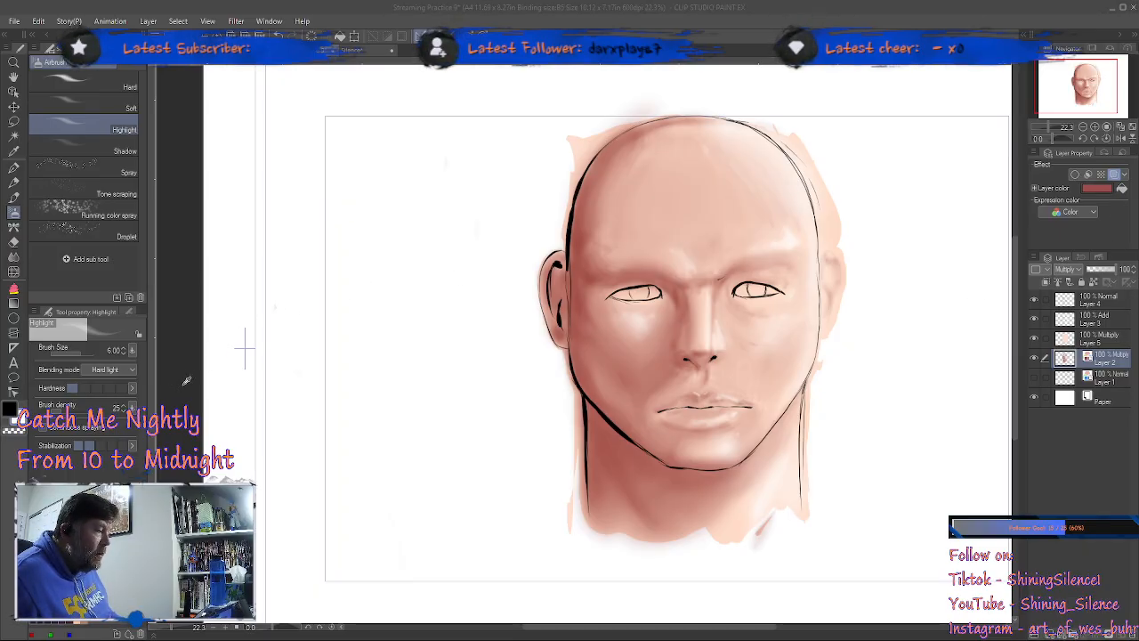
pyautogui.click(409, 275)
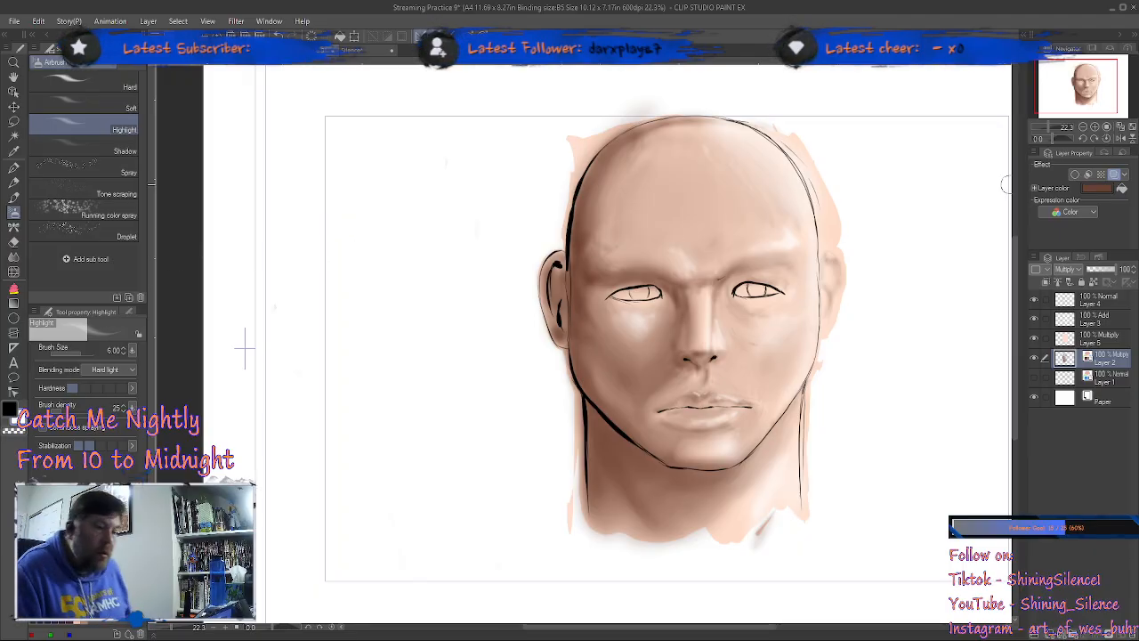
# Step: Show the Layer 1 sketch and ink the outer contour of the right-hand ear on Layer 4 with the 01 Crow Quill at size 3
pyautogui.click(1110, 339)
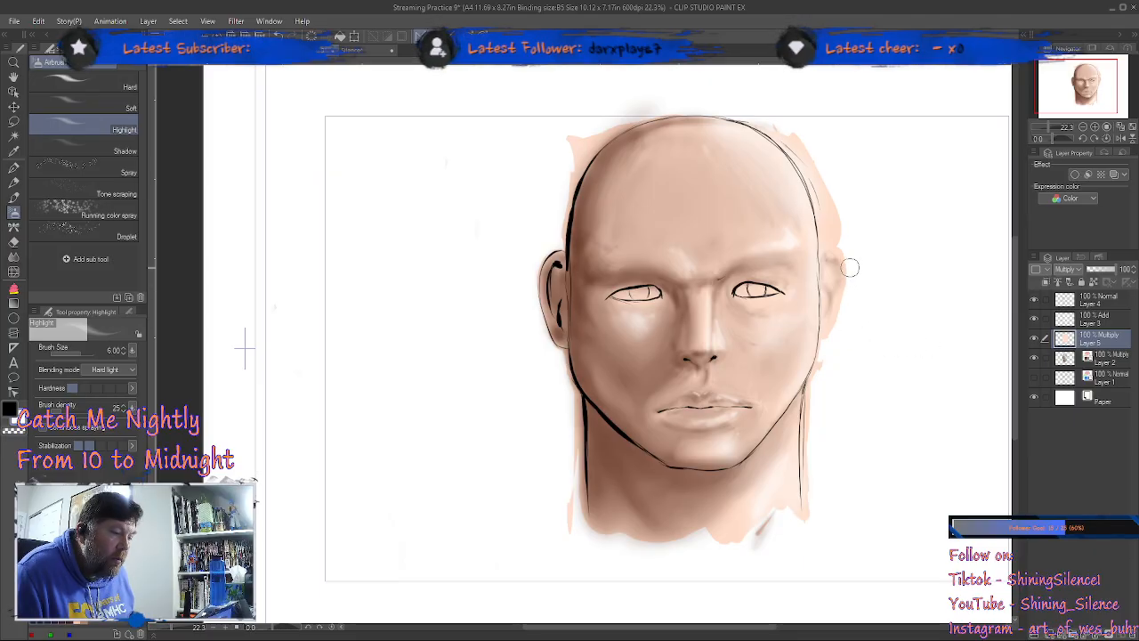
pyautogui.click(1092, 303)
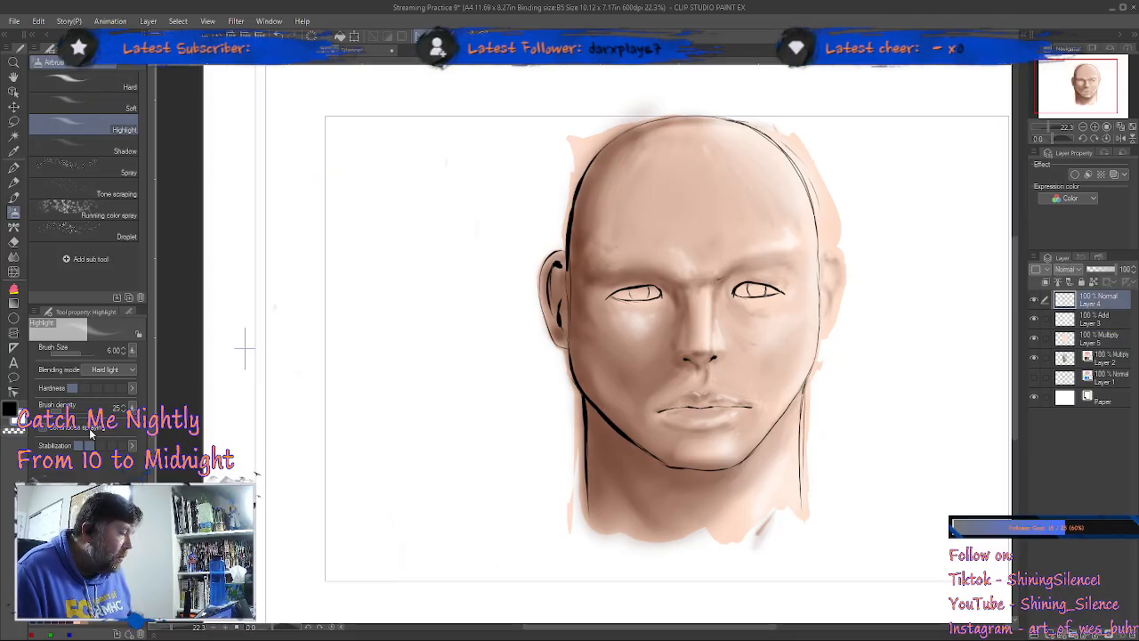
pyautogui.click(14, 168)
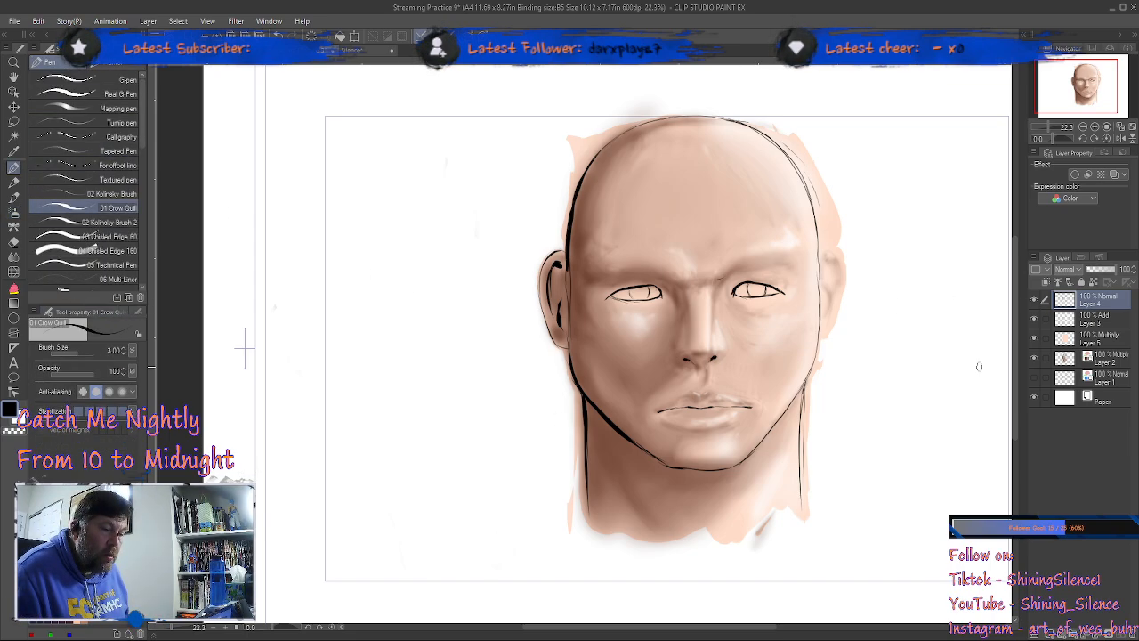
pyautogui.click(1034, 376)
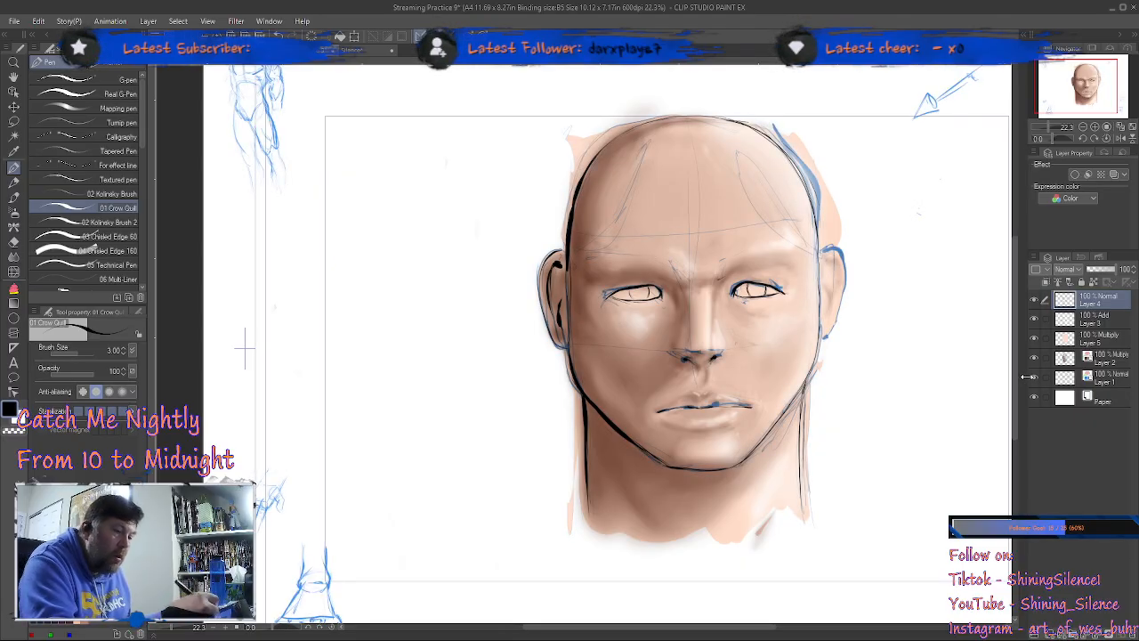
pyautogui.hotkey('ctrl', 'space')
pyautogui.keyDown('ctrl'); pyautogui.moveTo(836, 246); pyautogui.dragTo(886, 203); pyautogui.keyUp('ctrl')
pyautogui.moveTo(776, 281)
pyautogui.mouseDown()
pyautogui.moveTo(814, 259)
pyautogui.moveTo(844, 267)
pyautogui.moveTo(870, 349)
pyautogui.moveTo(829, 514)
pyautogui.moveTo(810, 547)
pyautogui.moveTo(777, 566)
pyautogui.mouseUp()
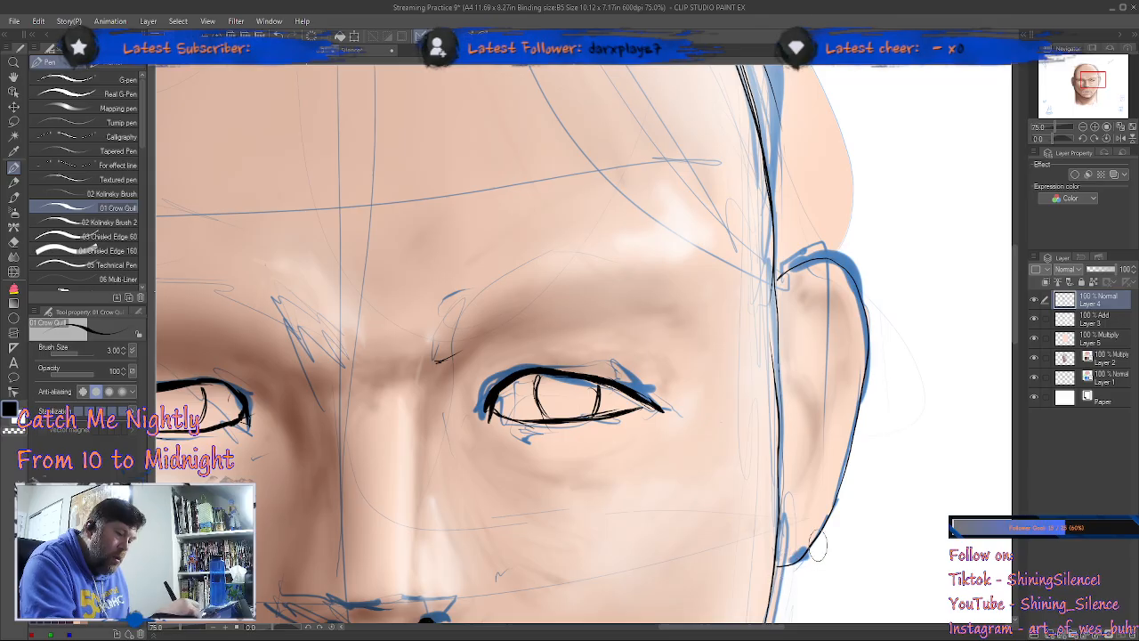
# Step: Ink the inner folds of the right-hand ear with the 01 Crow Quill and hide the Layer 1 sketch
pyautogui.moveTo(798, 398); pyautogui.dragTo(807, 454)
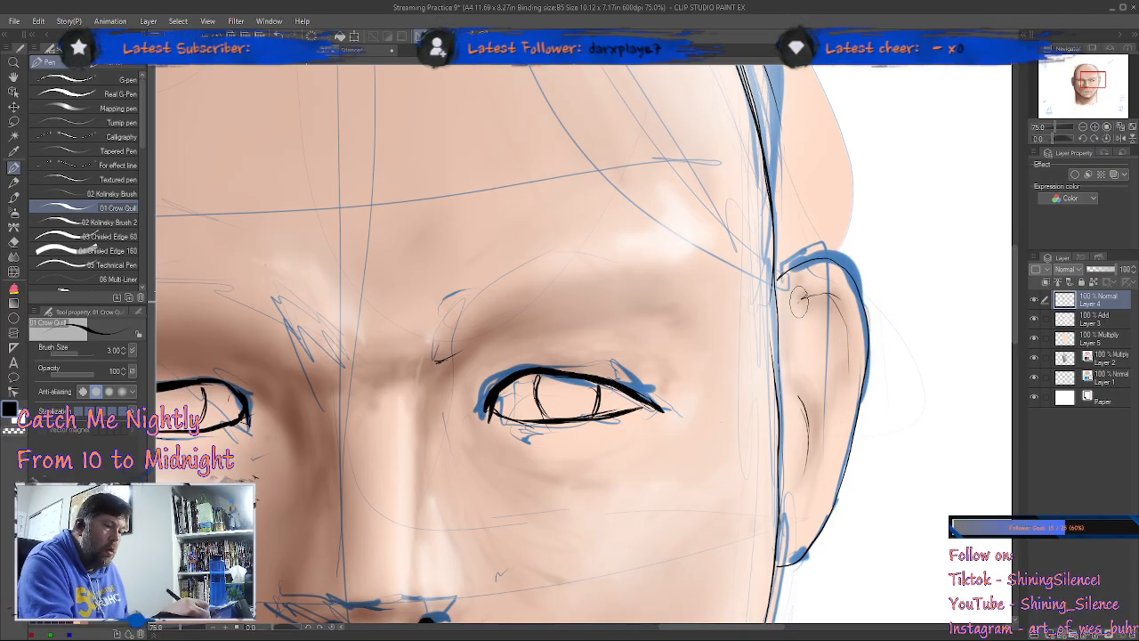
pyautogui.moveTo(827, 296); pyautogui.dragTo(853, 353)
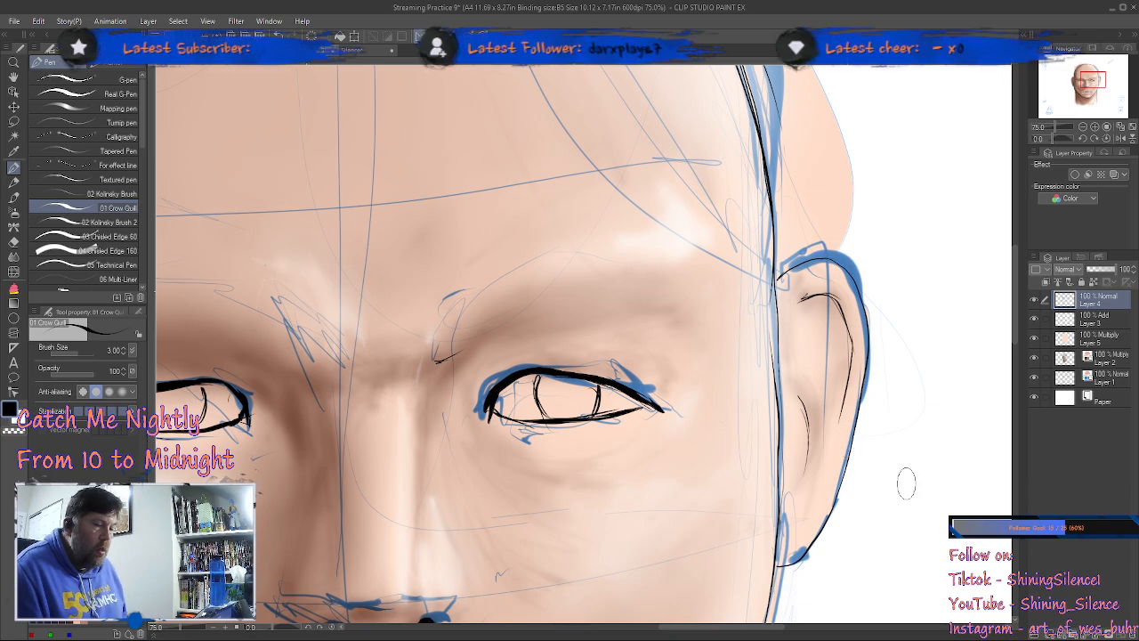
pyautogui.scroll(-3, 908, 472)
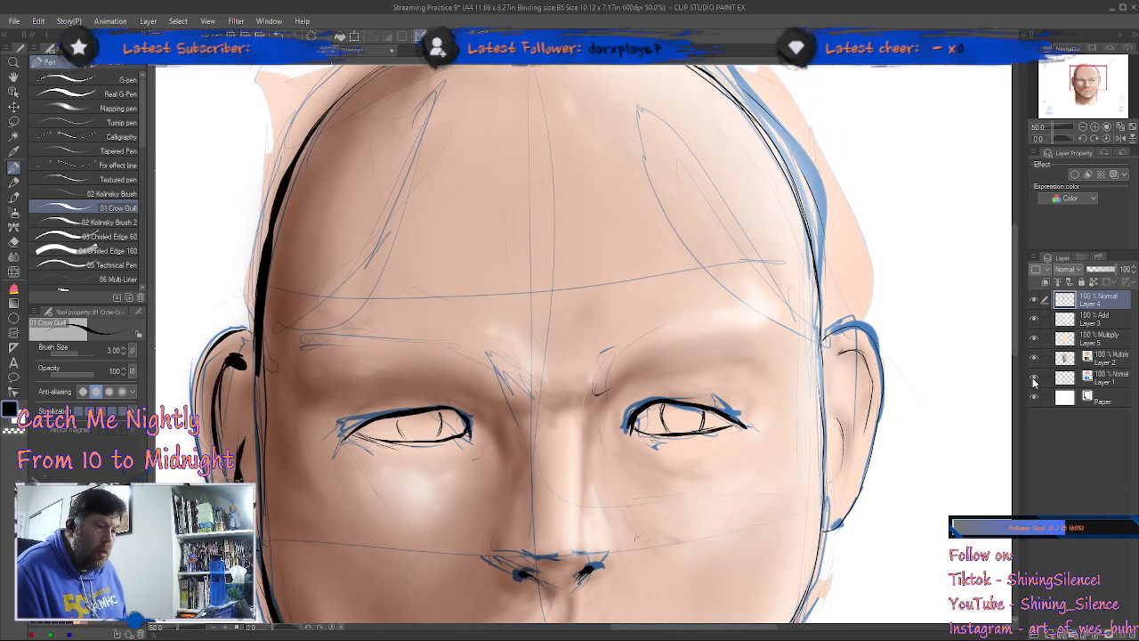
pyautogui.click(1034, 379)
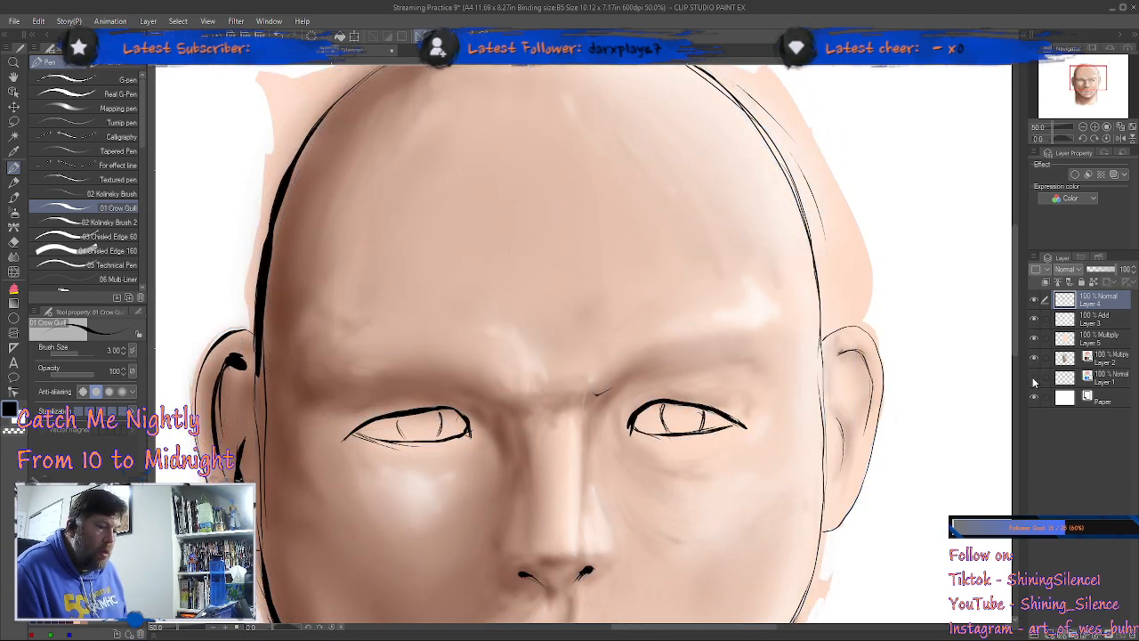
# Step: Lasso the peach color spilling outside the skull's upper-left edge on Layer 5, delete it and deselect
pyautogui.scroll(-1, 894, 418)
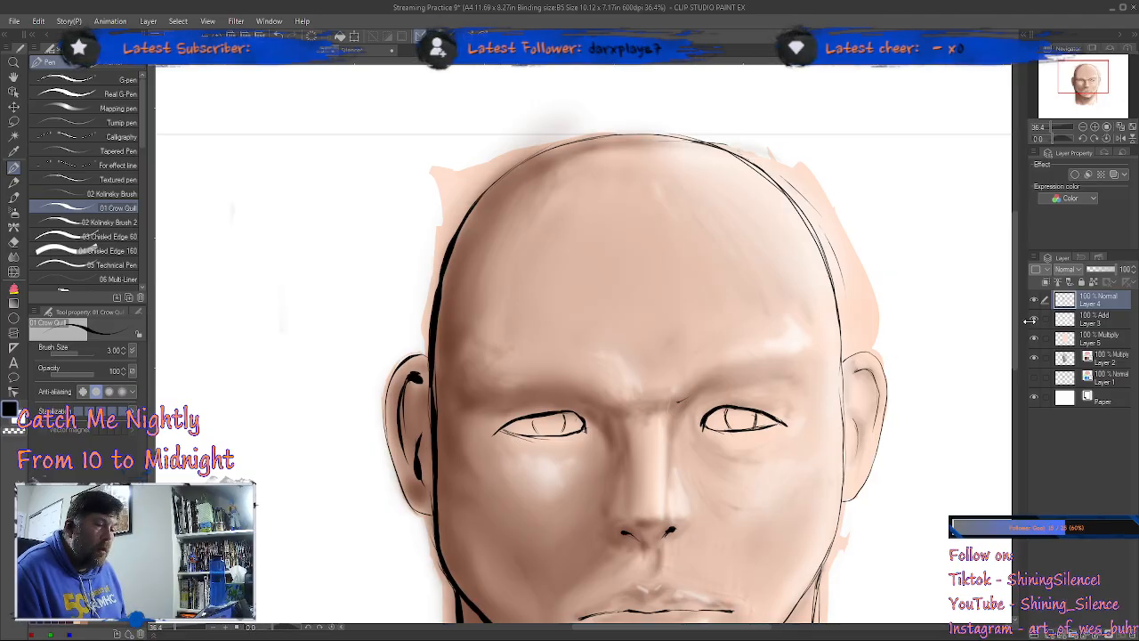
pyautogui.click(1087, 339)
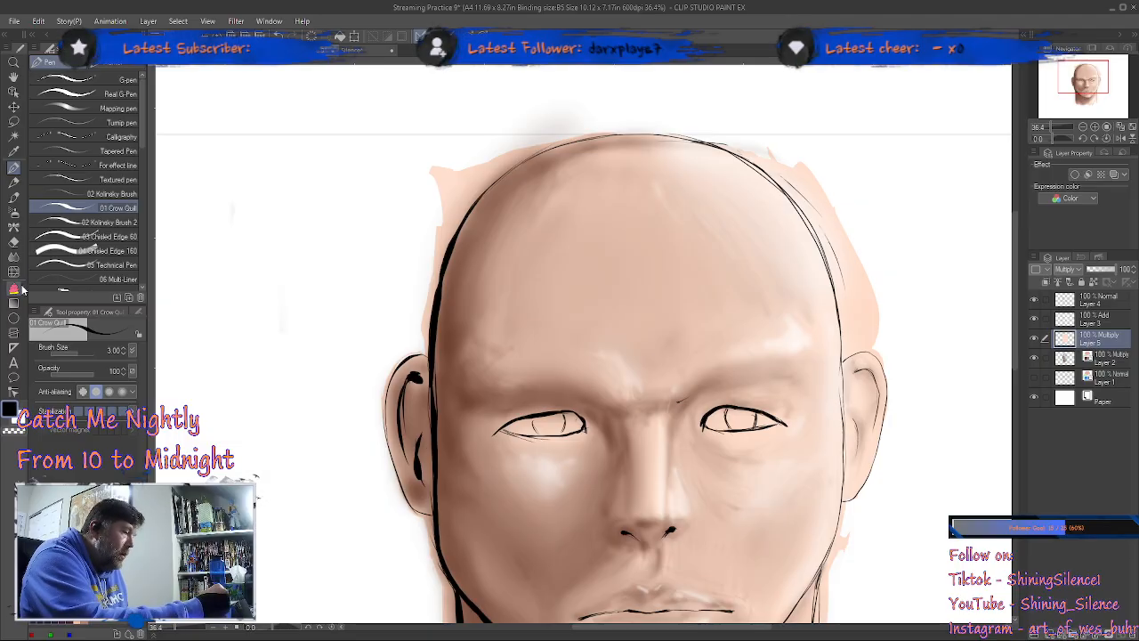
pyautogui.click(13, 121)
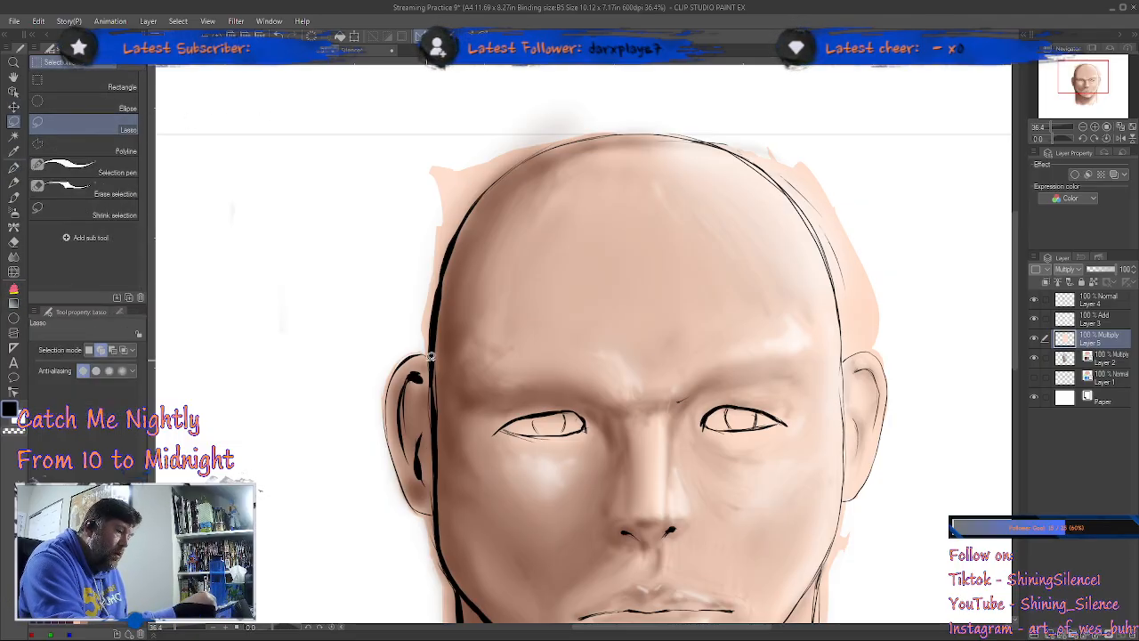
pyautogui.moveTo(432, 350)
pyautogui.mouseDown()
pyautogui.moveTo(444, 272)
pyautogui.moveTo(478, 203)
pyautogui.moveTo(523, 158)
pyautogui.moveTo(588, 137)
pyautogui.moveTo(611, 100)
pyautogui.moveTo(390, 183)
pyautogui.moveTo(386, 351)
pyautogui.mouseUp()
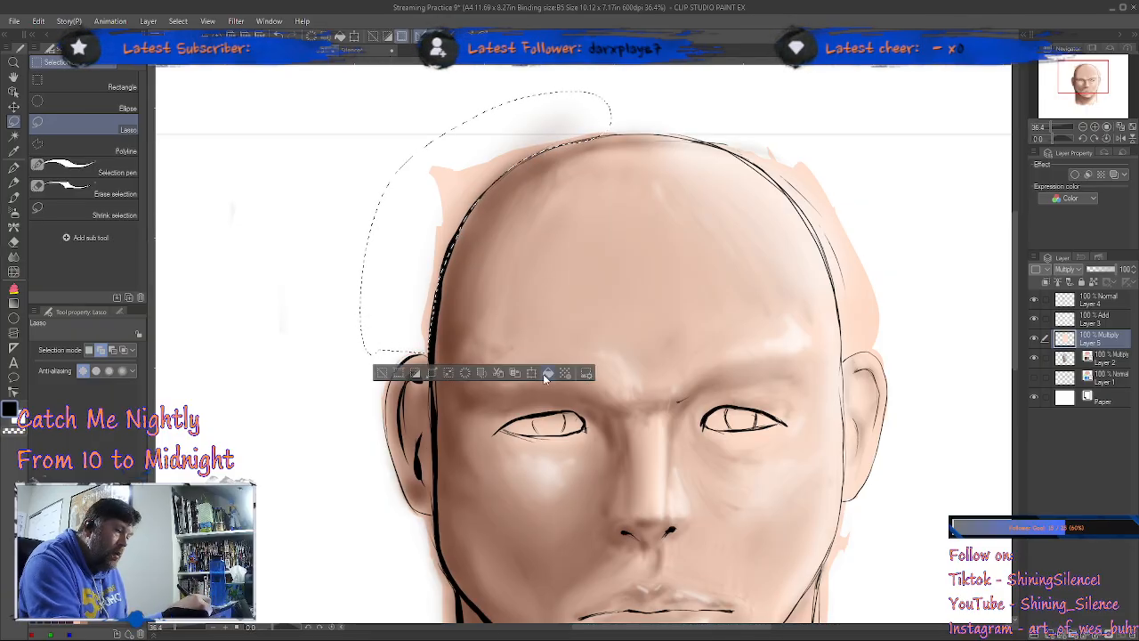
pyautogui.click(464, 372)
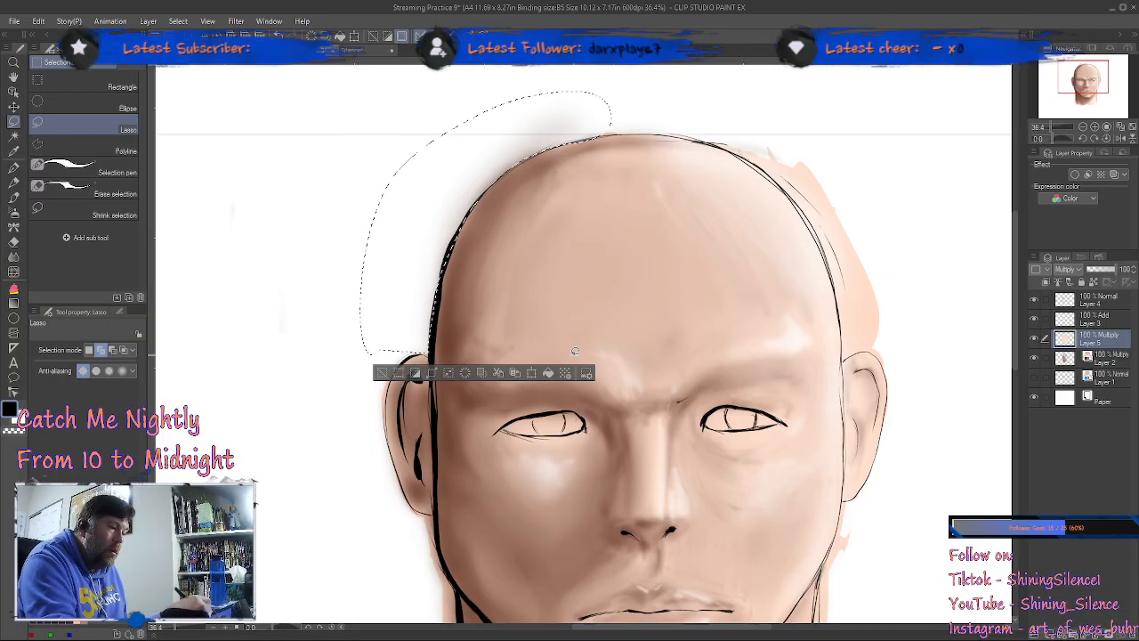
pyautogui.click(402, 372)
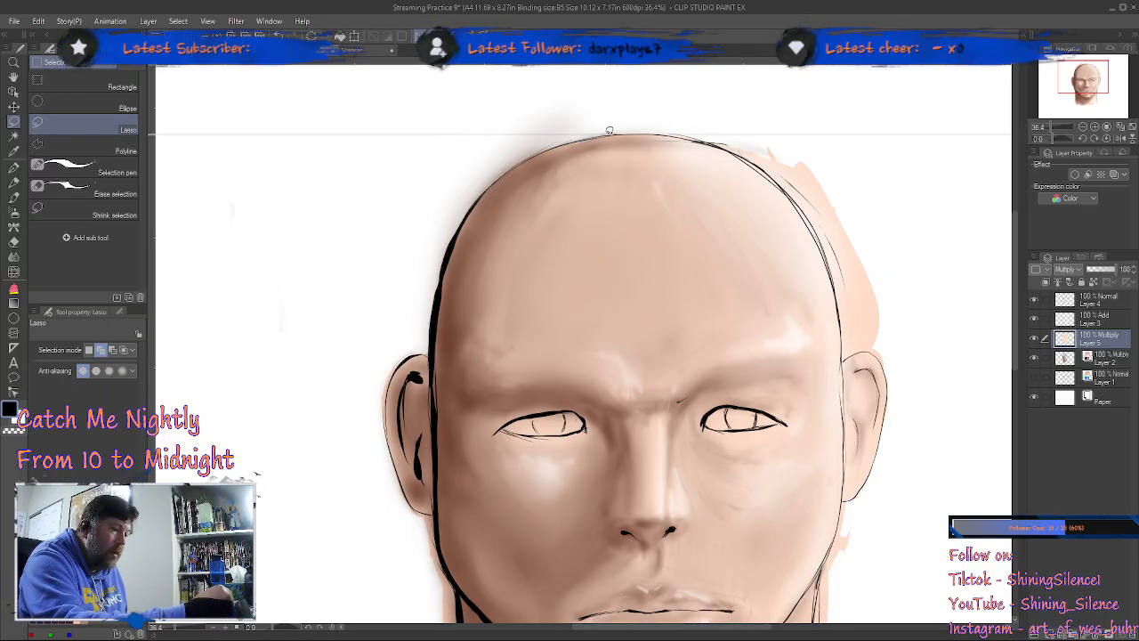
# Step: Lasso and delete the peach spill outside the skull's upper-right edge down to the top of the ear on Layer 5
pyautogui.moveTo(622, 129)
pyautogui.mouseDown()
pyautogui.moveTo(741, 153)
pyautogui.moveTo(823, 252)
pyautogui.moveTo(844, 350)
pyautogui.moveTo(886, 359)
pyautogui.moveTo(891, 217)
pyautogui.moveTo(665, 109)
pyautogui.mouseUp()
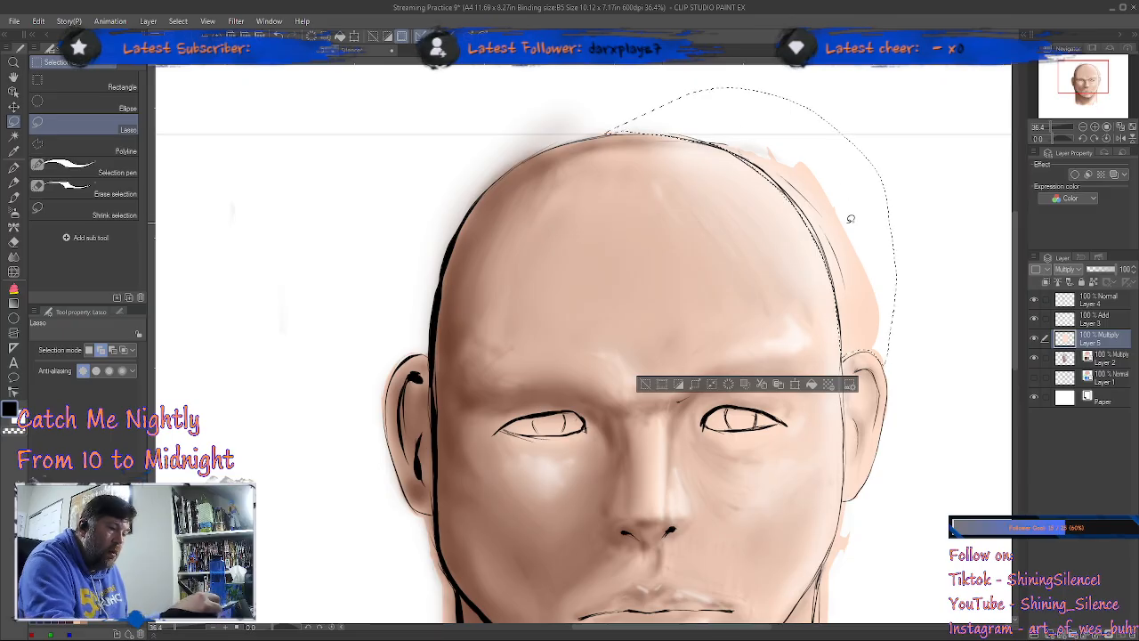
pyautogui.click(742, 384)
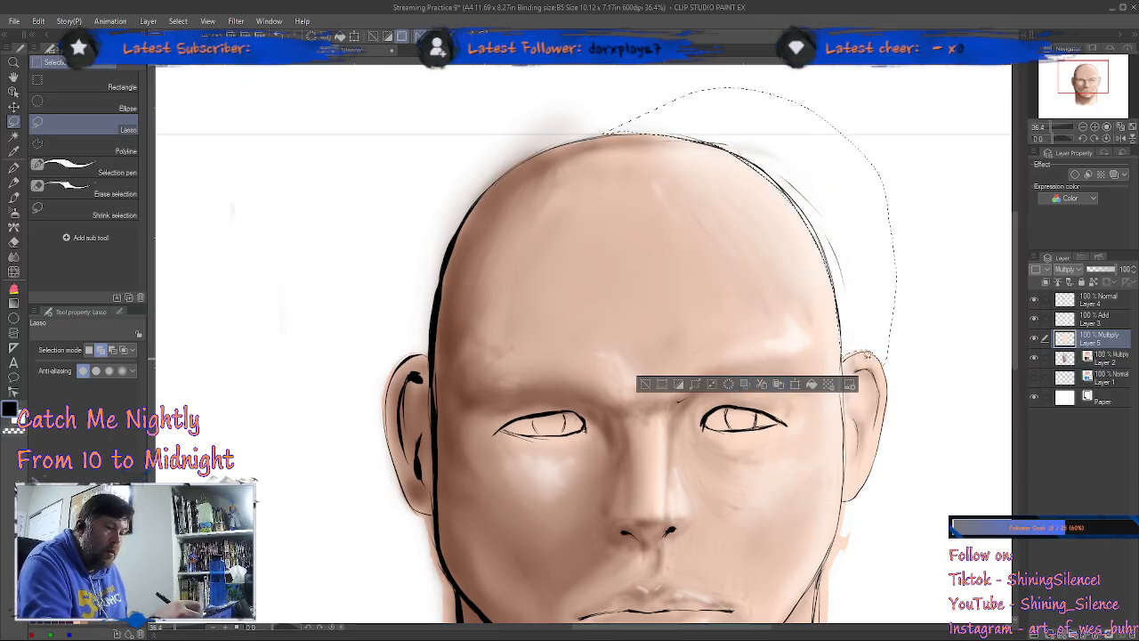
pyautogui.click(645, 384)
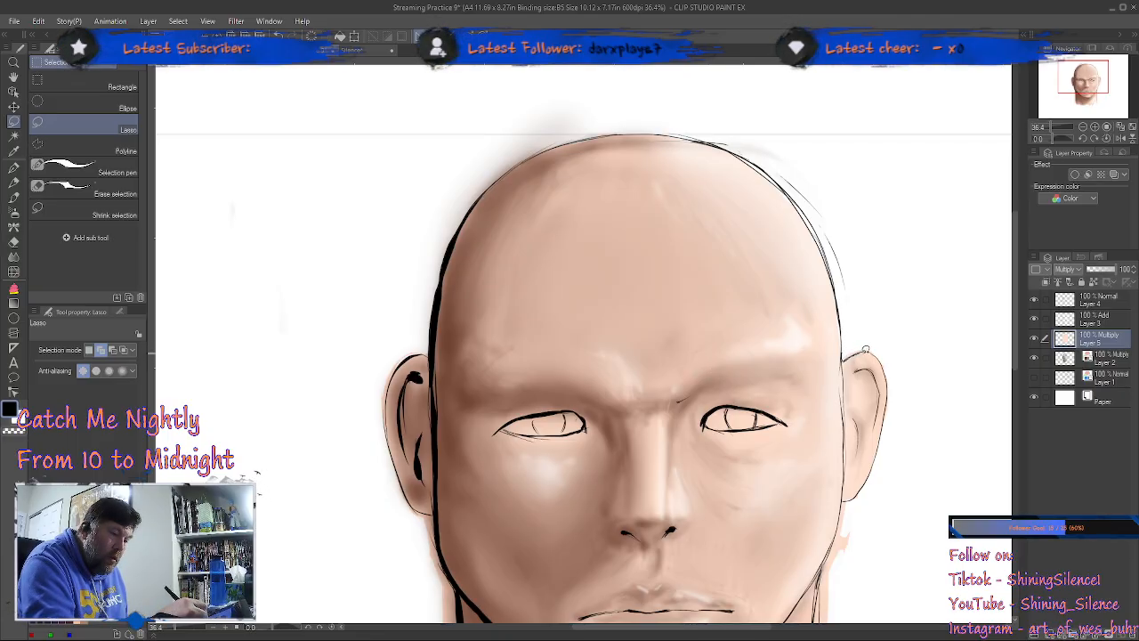
pyautogui.moveTo(868, 289); pyautogui.dragTo(843, 354)
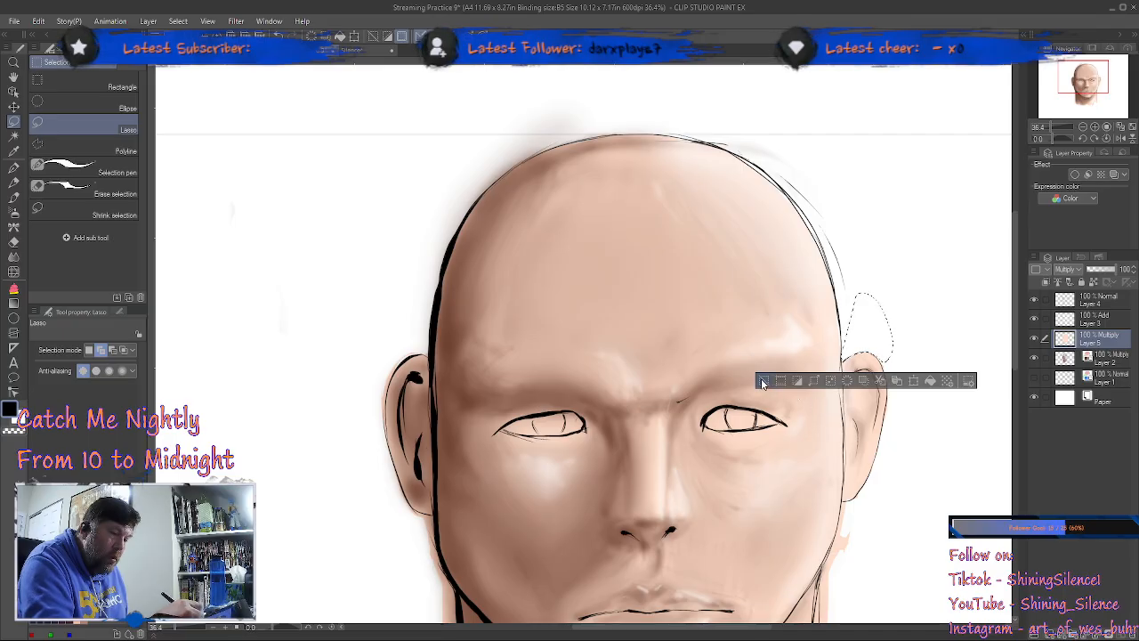
pyautogui.click(763, 383)
# Step: Lasso and delete the peach spill on Layer 5 outside the jaw and both sides of the neck, below the ears
pyautogui.moveTo(897, 498); pyautogui.dragTo(867, 313)
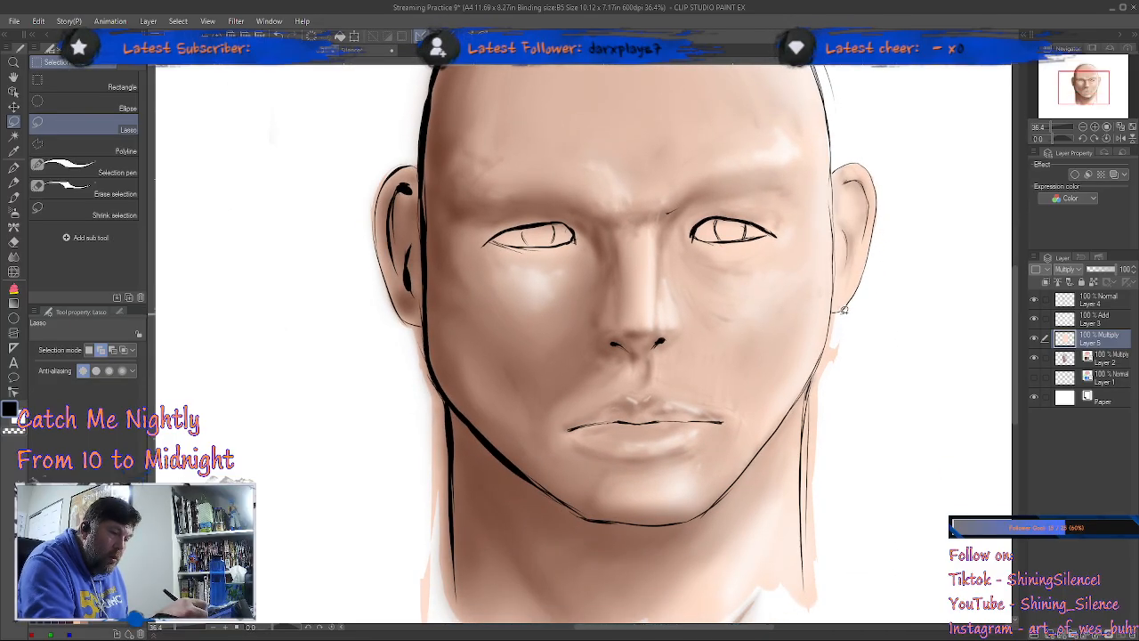
pyautogui.moveTo(822, 354)
pyautogui.mouseDown()
pyautogui.moveTo(800, 461)
pyautogui.moveTo(807, 584)
pyautogui.moveTo(854, 563)
pyautogui.moveTo(887, 389)
pyautogui.moveTo(879, 311)
pyautogui.mouseUp()
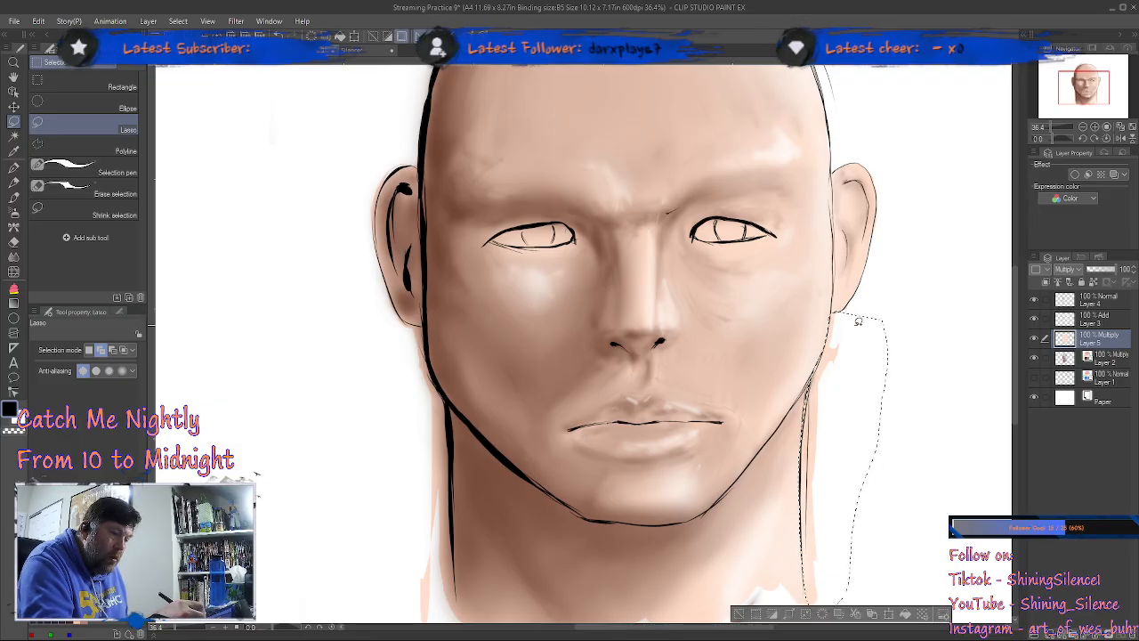
pyautogui.press('Delete')
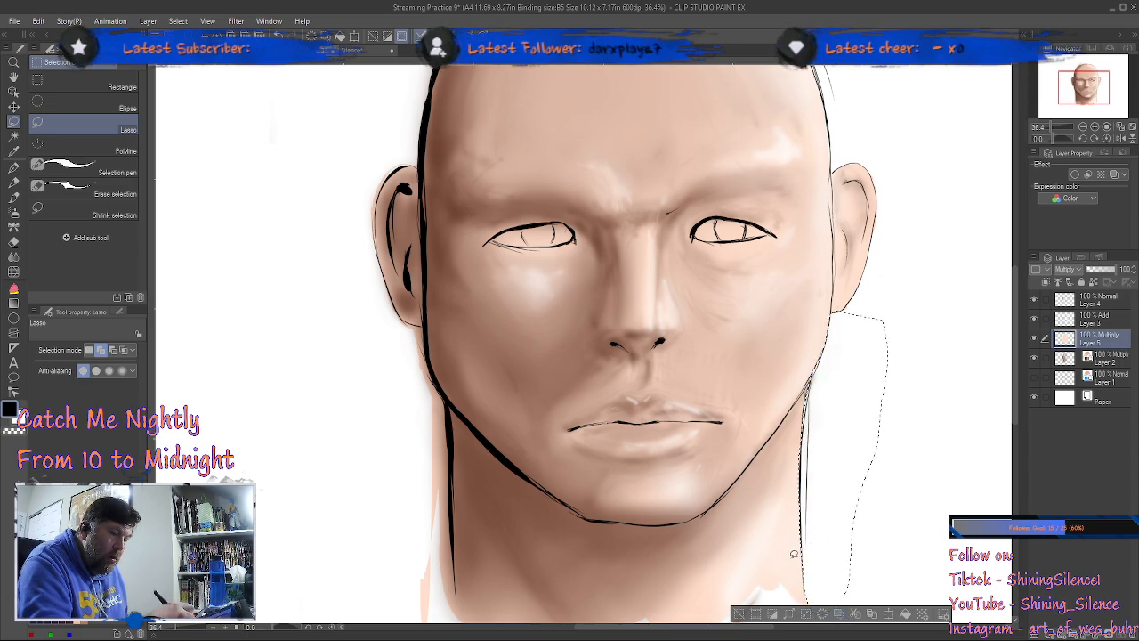
pyautogui.click(742, 613)
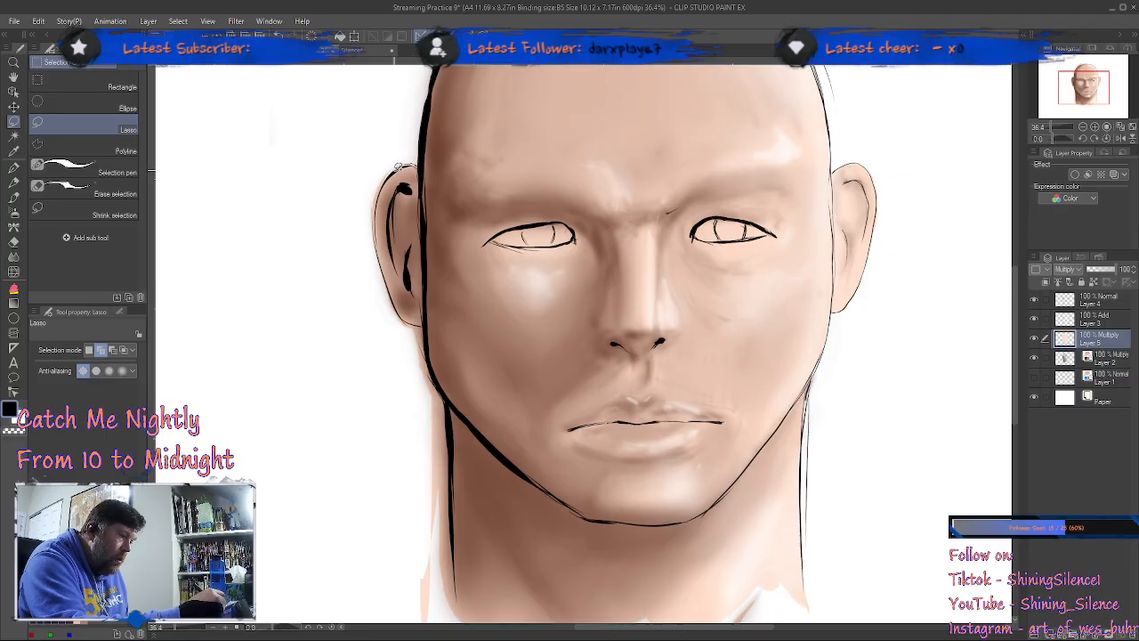
pyautogui.moveTo(377, 226)
pyautogui.mouseDown()
pyautogui.moveTo(394, 296)
pyautogui.moveTo(430, 336)
pyautogui.moveTo(451, 452)
pyautogui.moveTo(456, 572)
pyautogui.moveTo(430, 623)
pyautogui.moveTo(258, 269)
pyautogui.mouseUp()
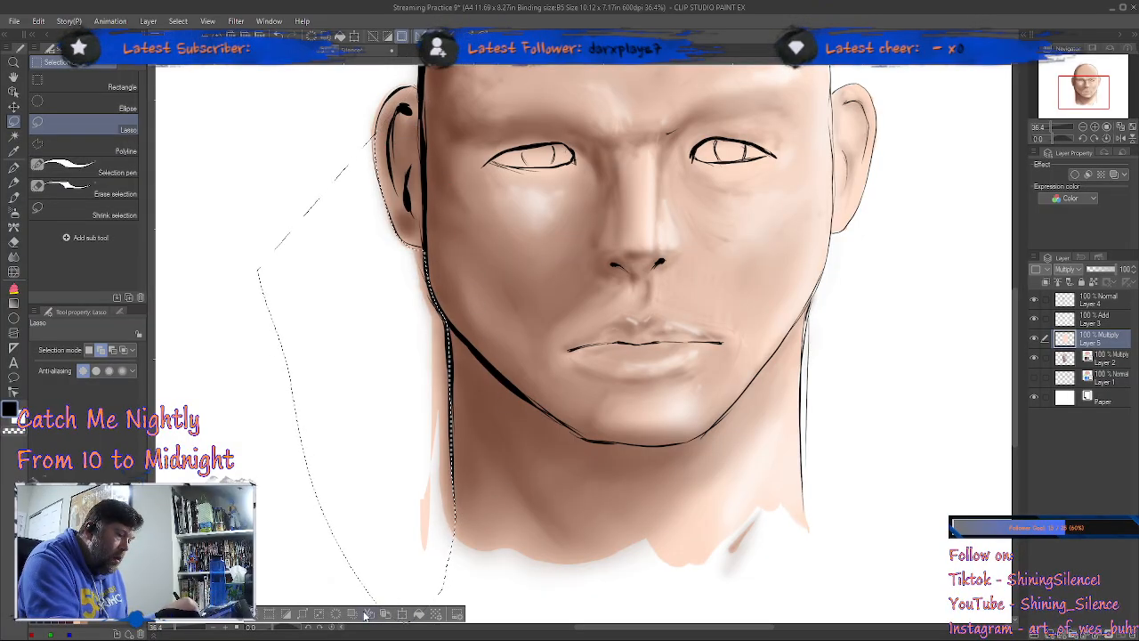
pyautogui.press('Delete')
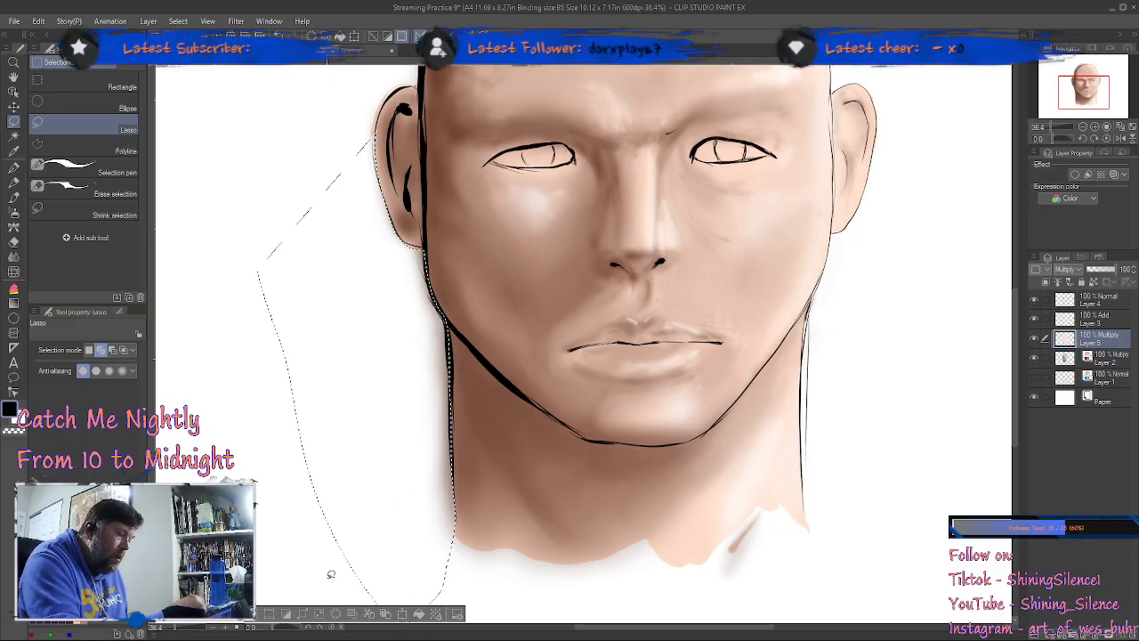
# Step: Lasso and delete the peach spill just above the left-hand ear on Layer 5 and deselect
pyautogui.click(253, 620)
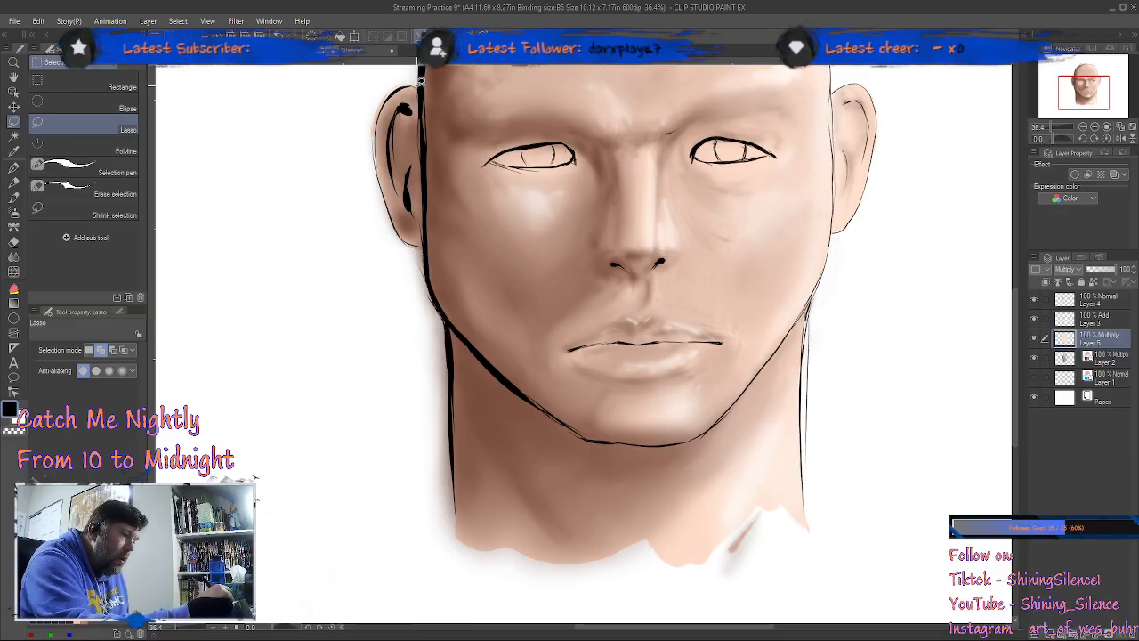
pyautogui.moveTo(374, 138); pyautogui.dragTo(375, 60)
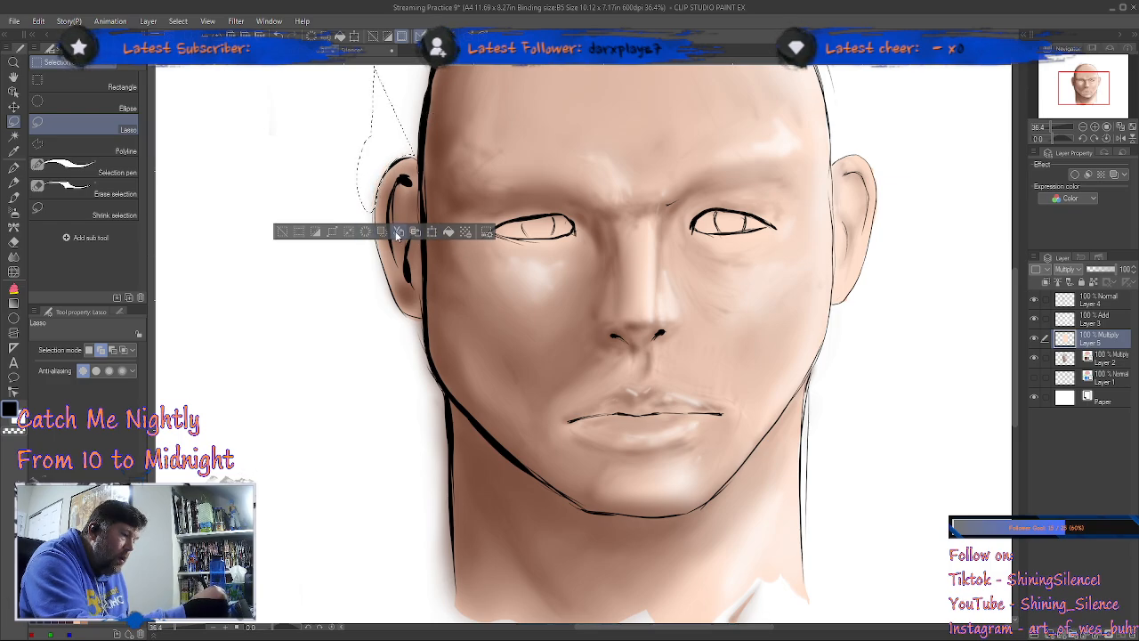
pyautogui.click(283, 232)
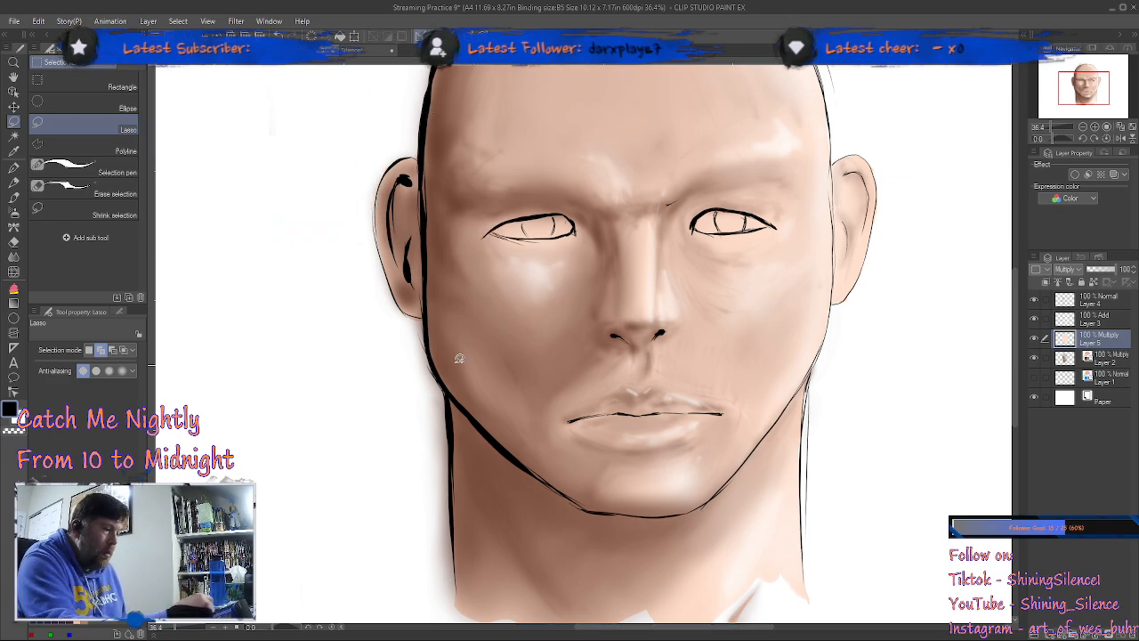
# Step: Lasso the shading spill outside the left-hand jaw and neck and the skull's upper-left edge, delete it on Layer 2 and deselect
pyautogui.moveTo(416, 313)
pyautogui.mouseDown()
pyautogui.moveTo(452, 402)
pyautogui.moveTo(446, 574)
pyautogui.moveTo(374, 326)
pyautogui.mouseUp()
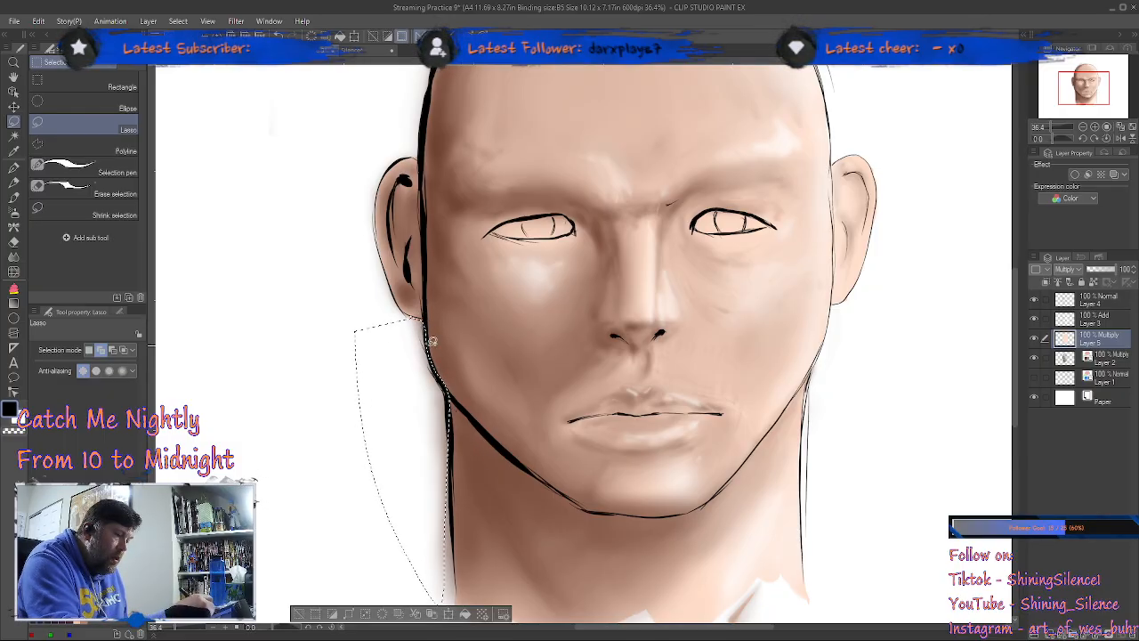
pyautogui.moveTo(411, 317)
pyautogui.mouseDown()
pyautogui.moveTo(356, 492)
pyautogui.moveTo(363, 434)
pyautogui.mouseUp()
pyautogui.scroll(5, 575, 431)
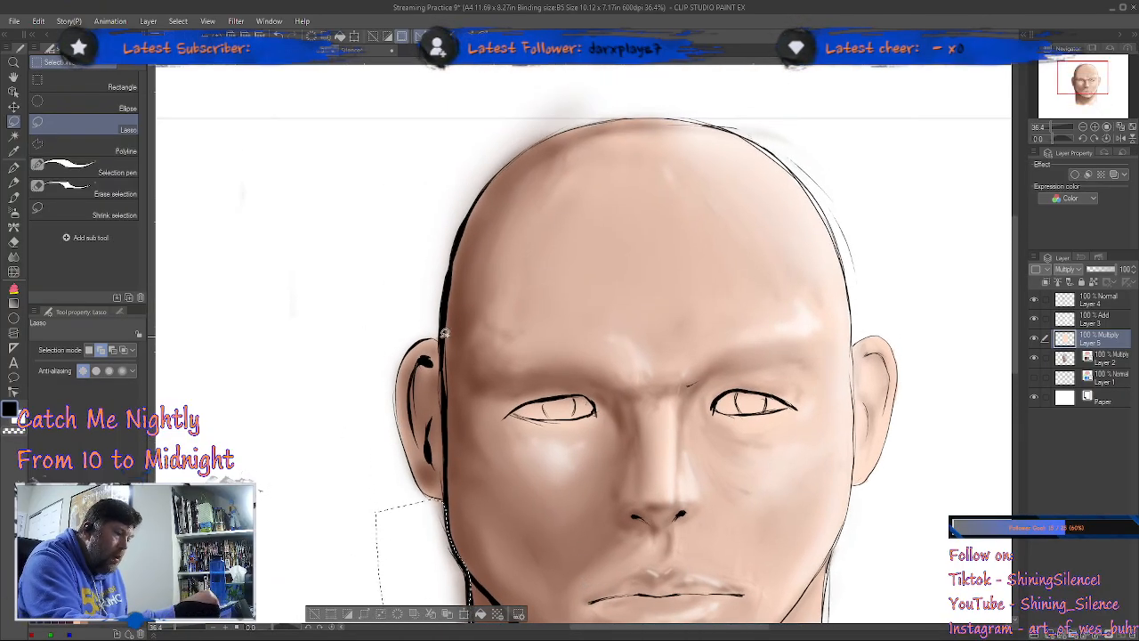
pyautogui.moveTo(511, 159)
pyautogui.mouseDown()
pyautogui.moveTo(541, 135)
pyautogui.moveTo(641, 109)
pyautogui.moveTo(443, 284)
pyautogui.mouseUp()
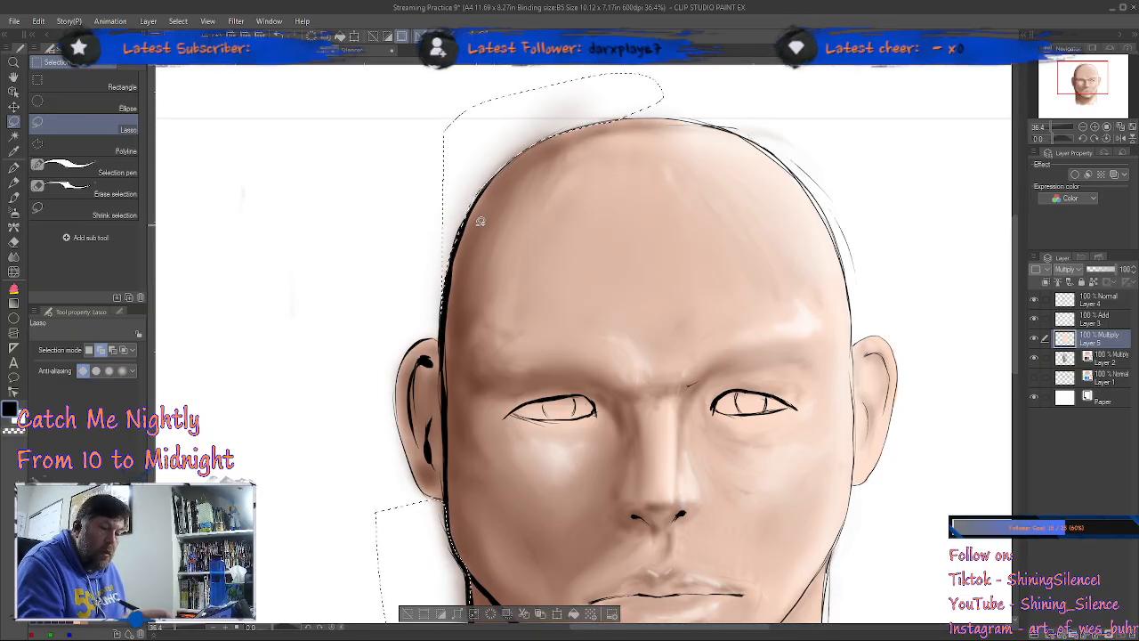
pyautogui.click(1116, 361)
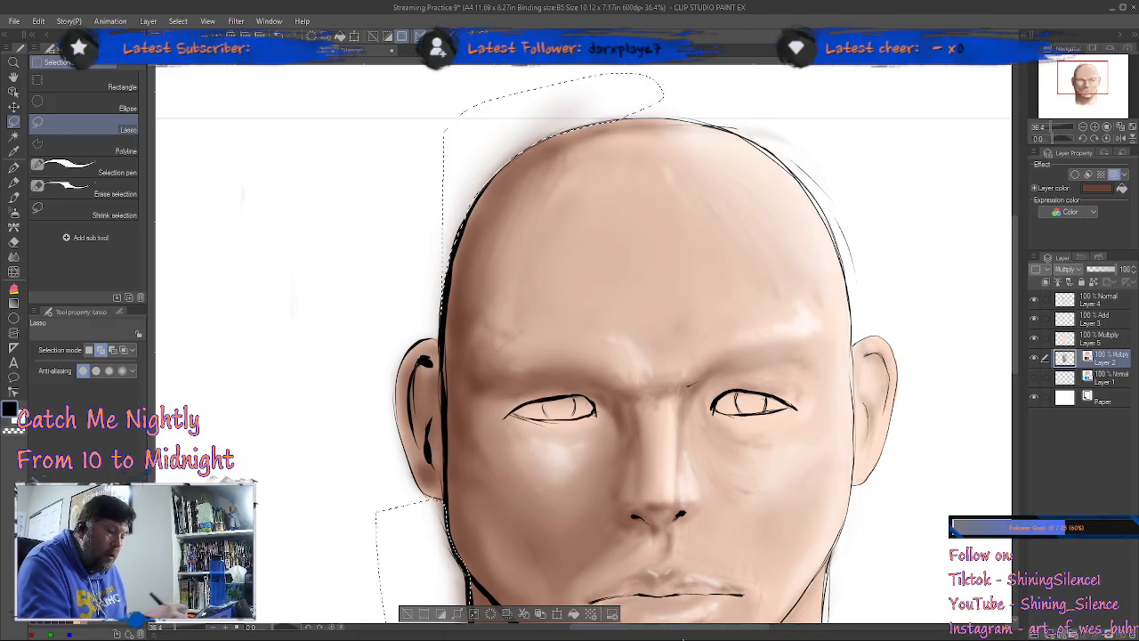
pyautogui.click(491, 614)
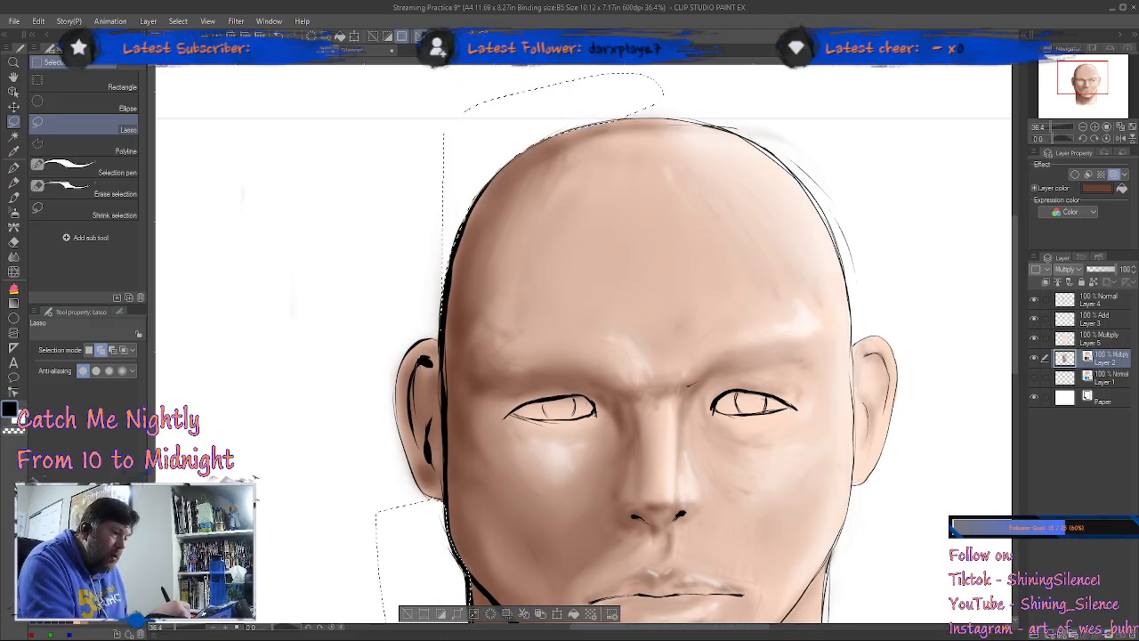
pyautogui.click(408, 614)
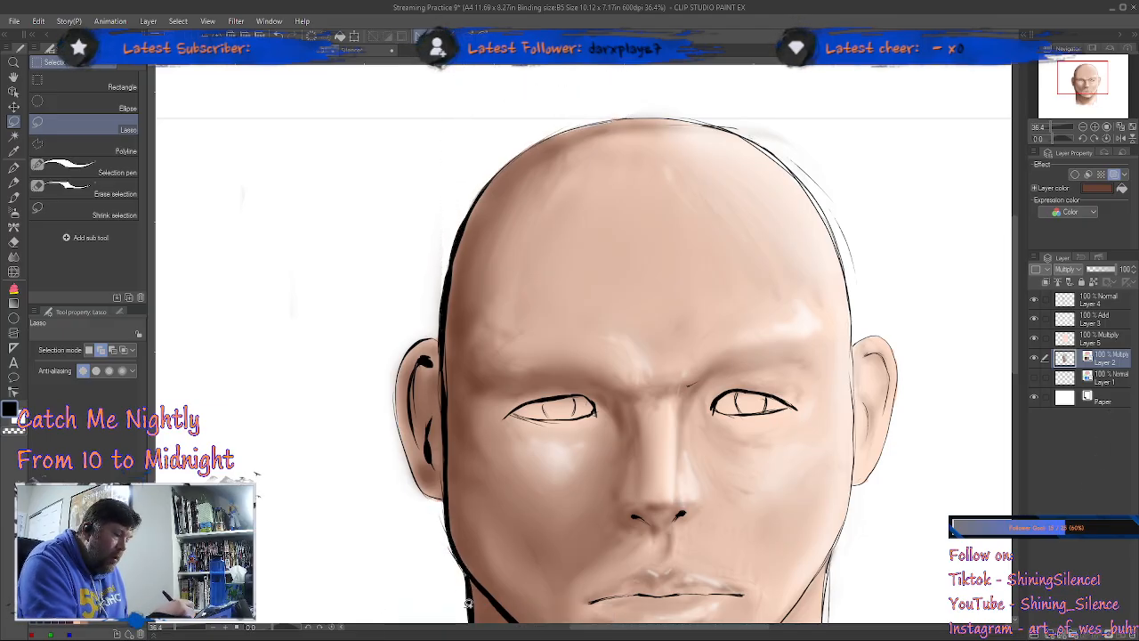
# Step: Turn on the layer color effect for the Layer 4 line art and set it to dark brown
pyautogui.moveTo(775, 520); pyautogui.dragTo(676, 317)
pyautogui.moveTo(783, 441); pyautogui.dragTo(792, 482)
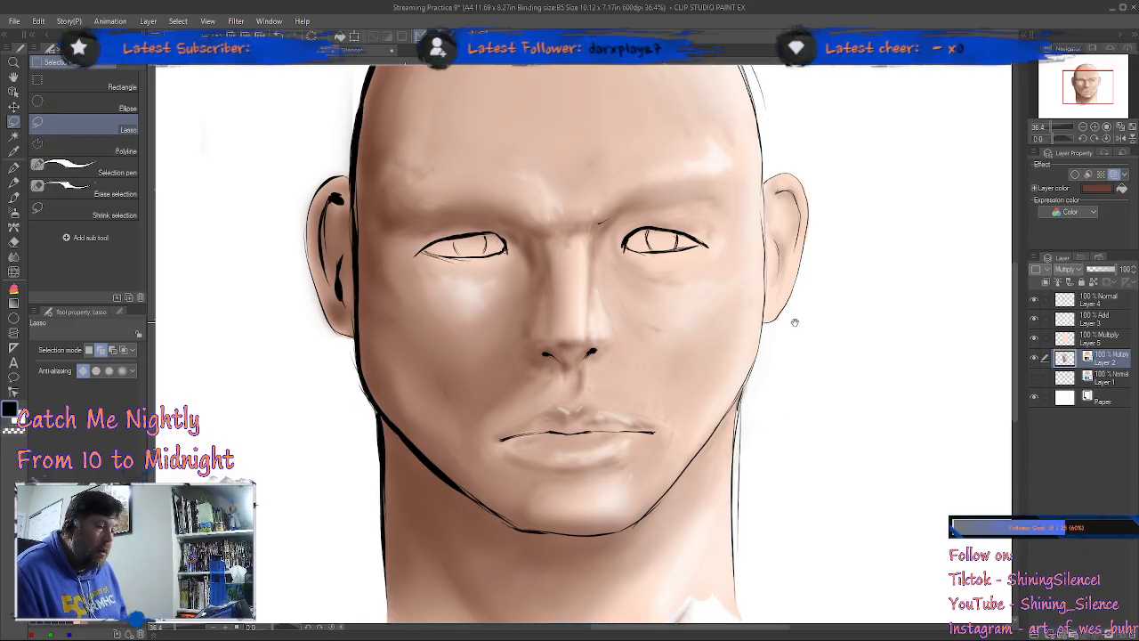
pyautogui.scroll(-6, 793, 323)
pyautogui.scroll(4, 791, 350)
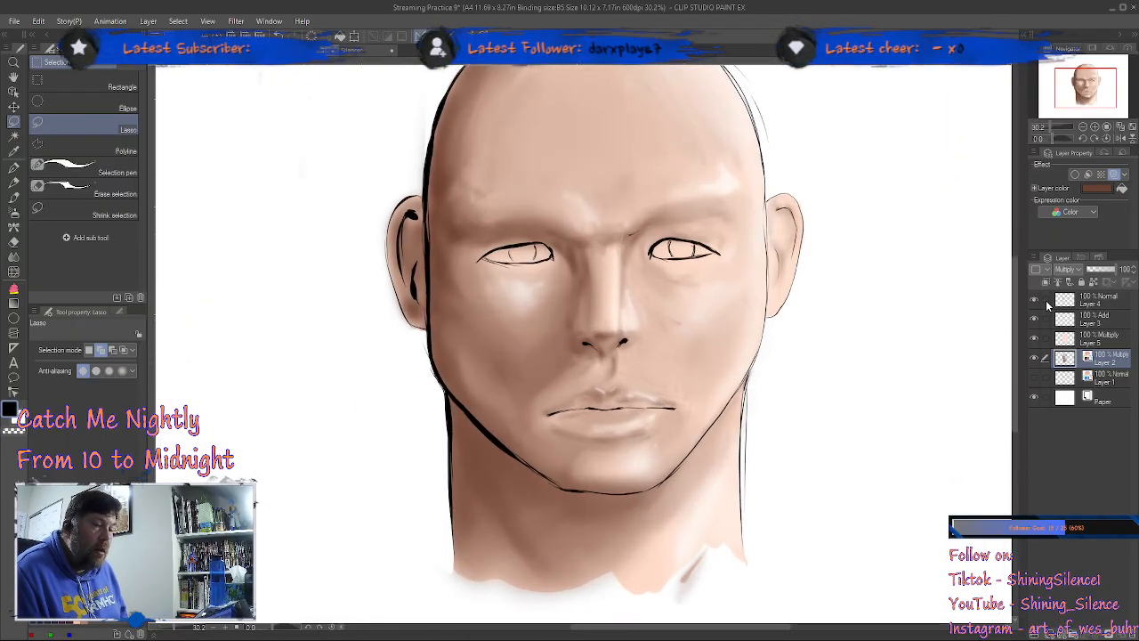
pyautogui.click(1112, 303)
pyautogui.click(1113, 174)
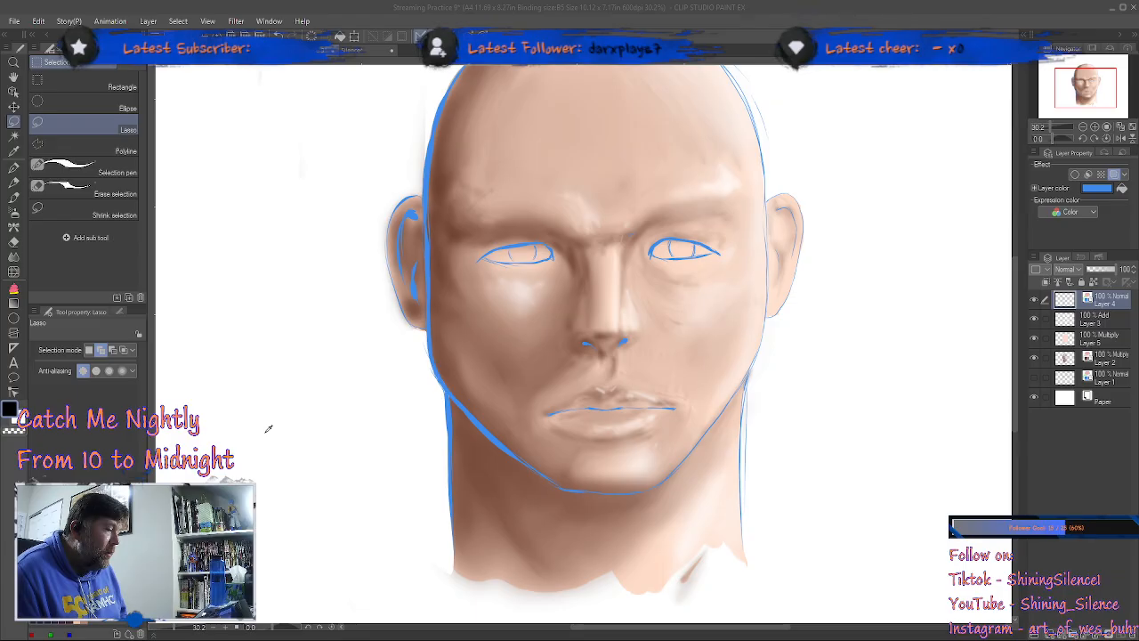
pyautogui.click(415, 273)
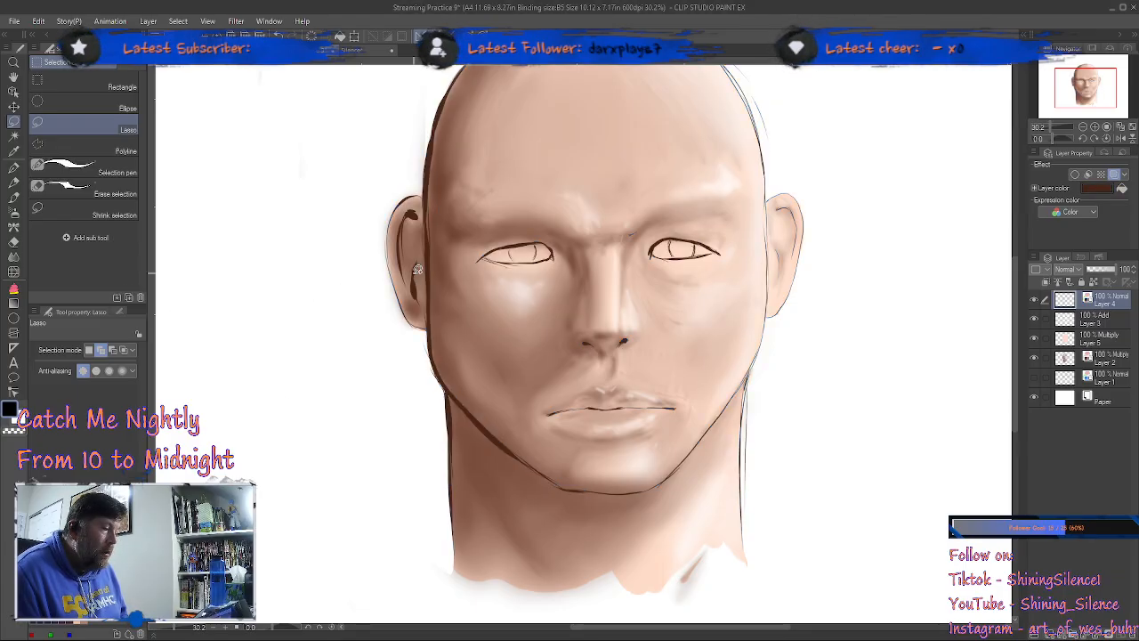
# Step: Try a muted purple and a reddish brown as the layer color of the Layer 4 line art
pyautogui.click(1101, 192)
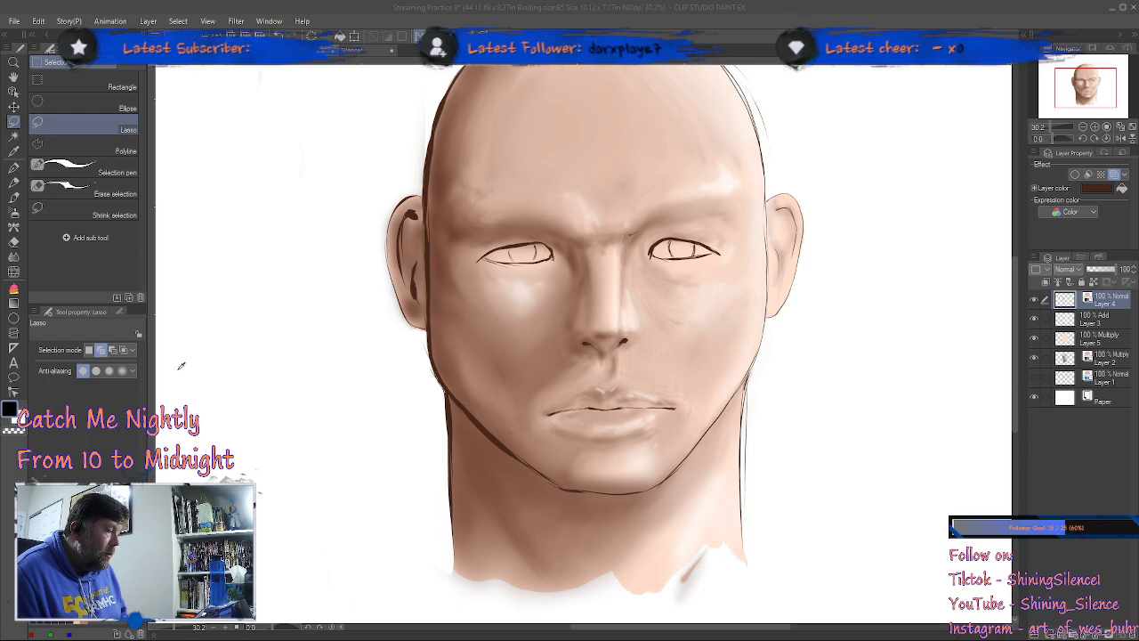
pyautogui.click(405, 271)
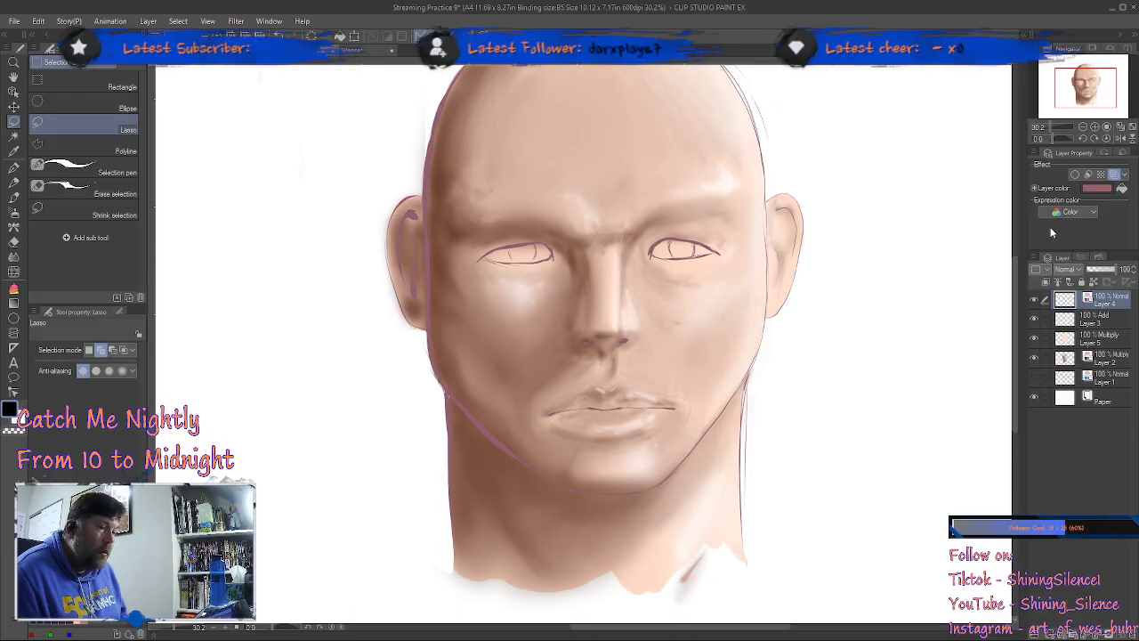
pyautogui.click(1102, 188)
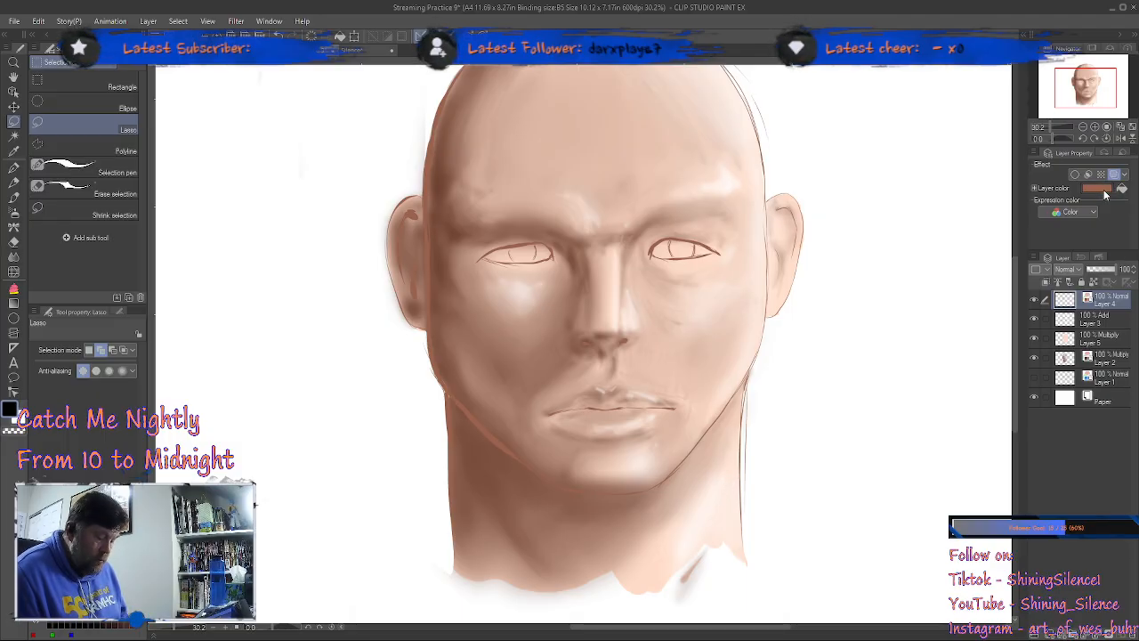
# Step: Sample the brown shadow tone on the left-hand cheek and set Layer 4's layer color to a matching medium brown
pyautogui.press('i')
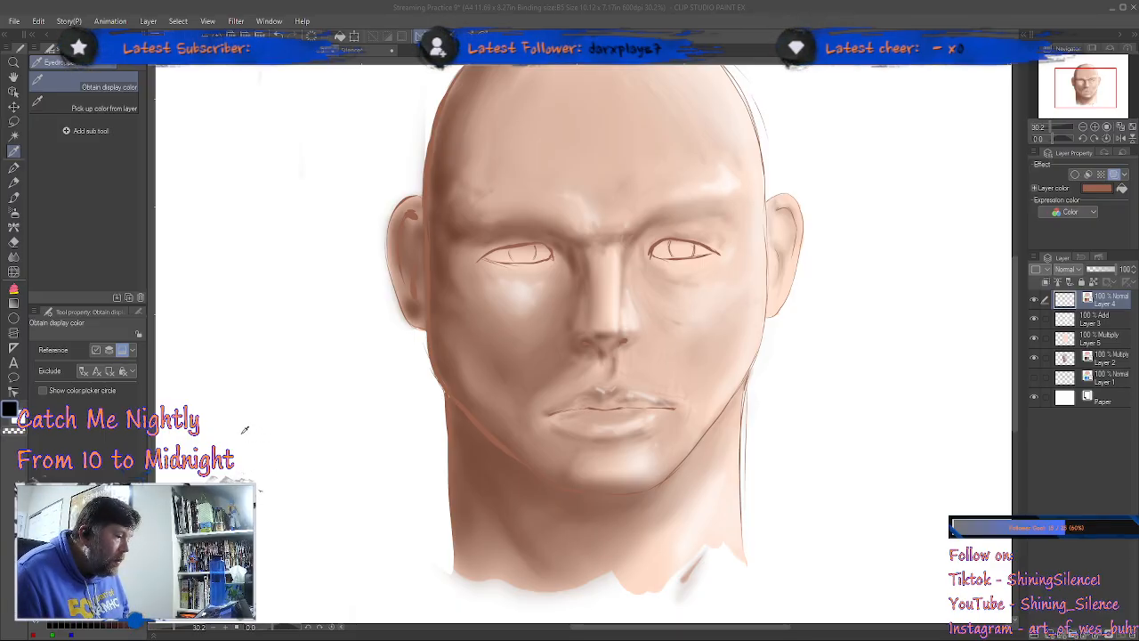
pyautogui.press('m')
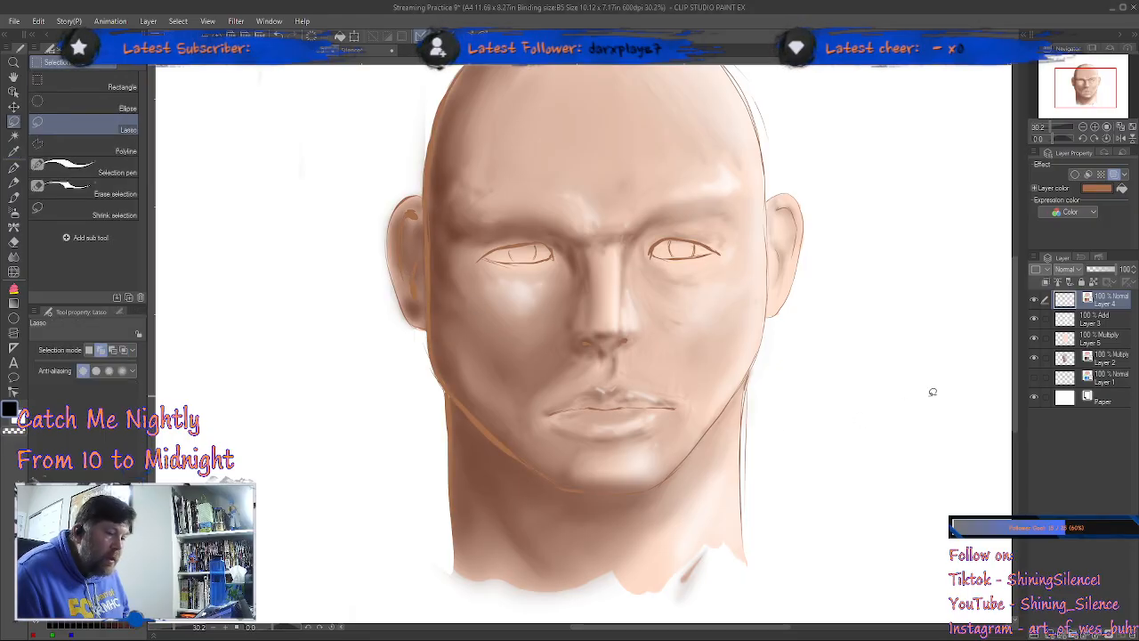
pyautogui.keyDown('alt'); pyautogui.click(448, 356); pyautogui.keyUp('alt')
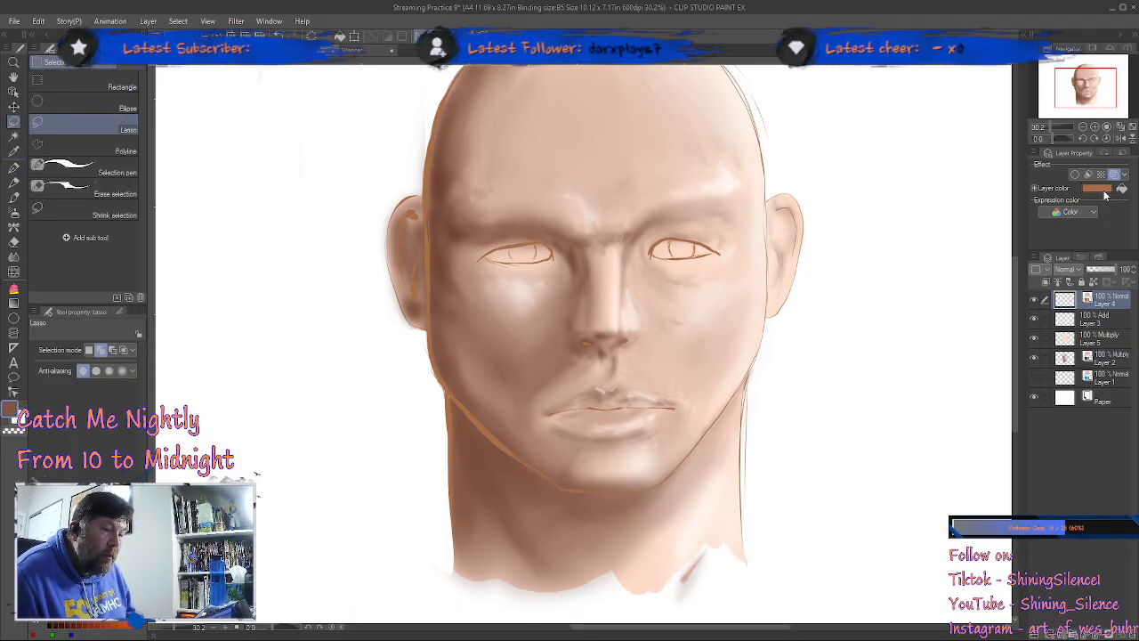
pyautogui.click(416, 268)
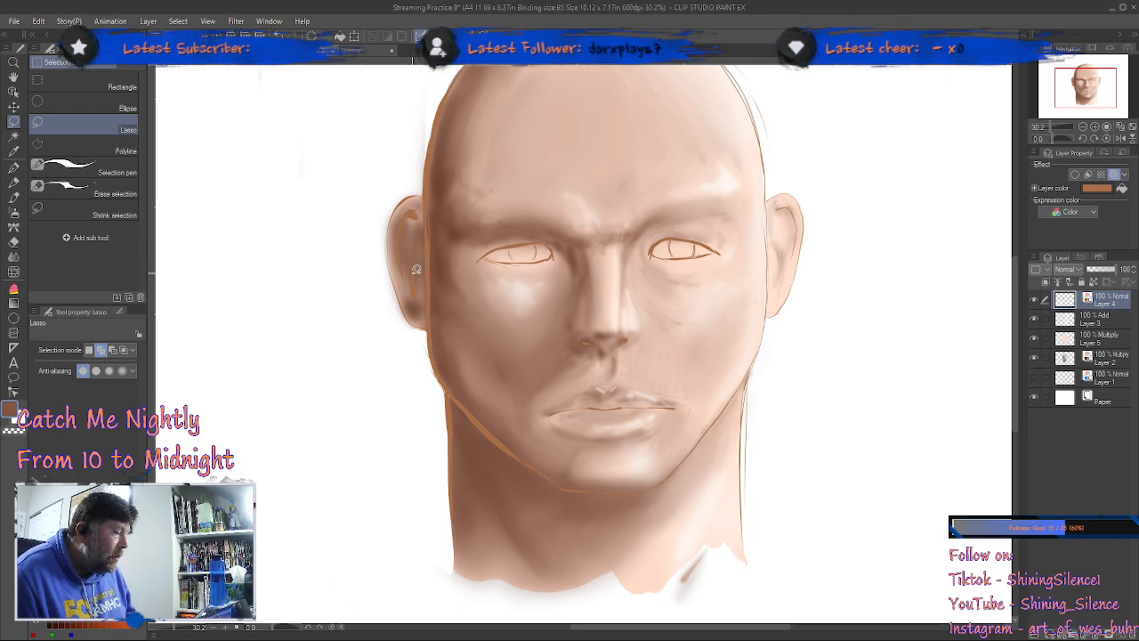
pyautogui.click(1098, 192)
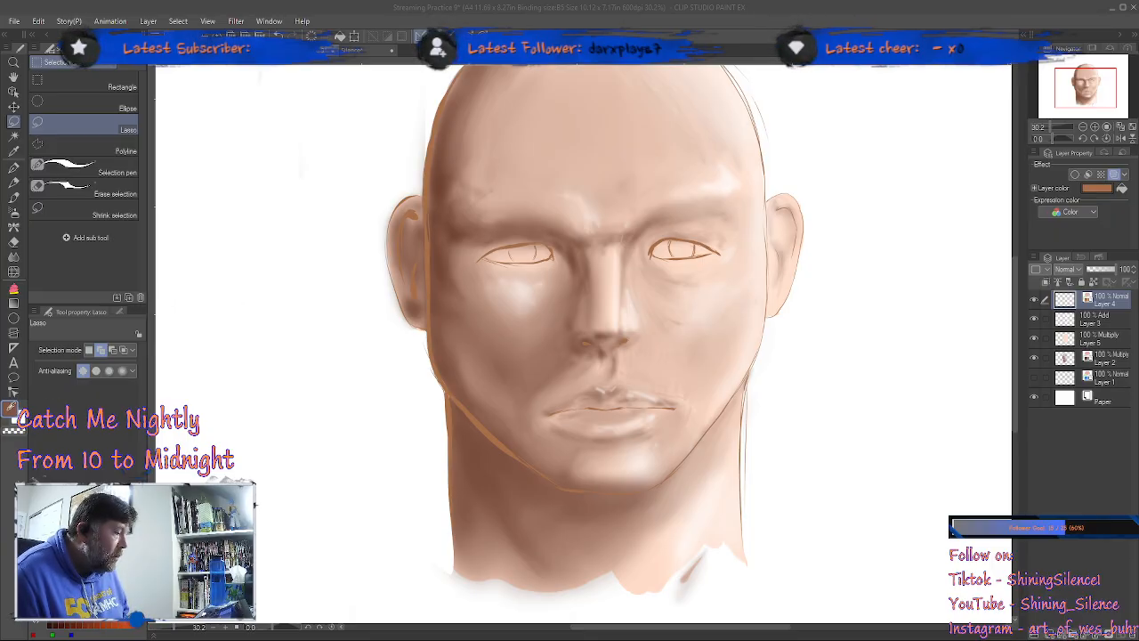
pyautogui.click(411, 271)
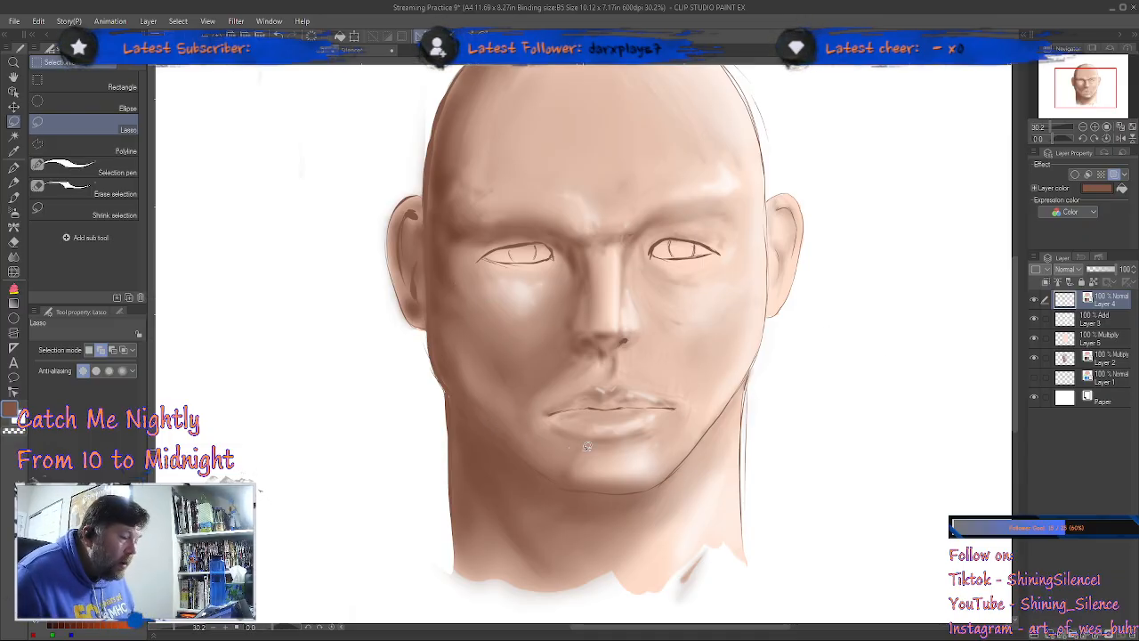
pyautogui.scroll(-2, 793, 384)
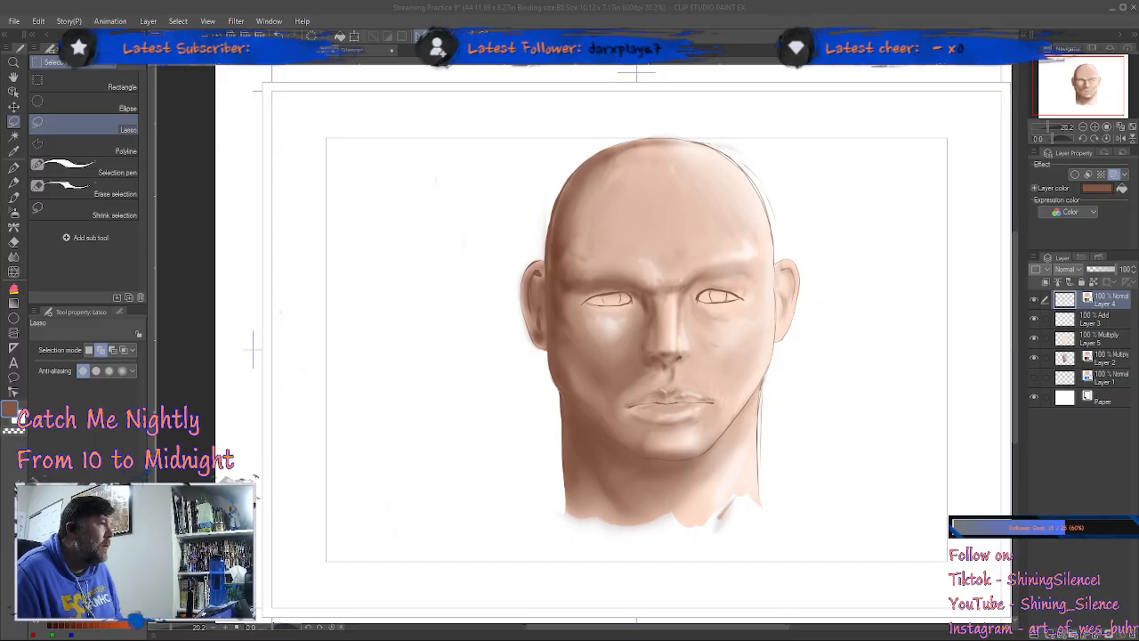
pyautogui.click(659, 394)
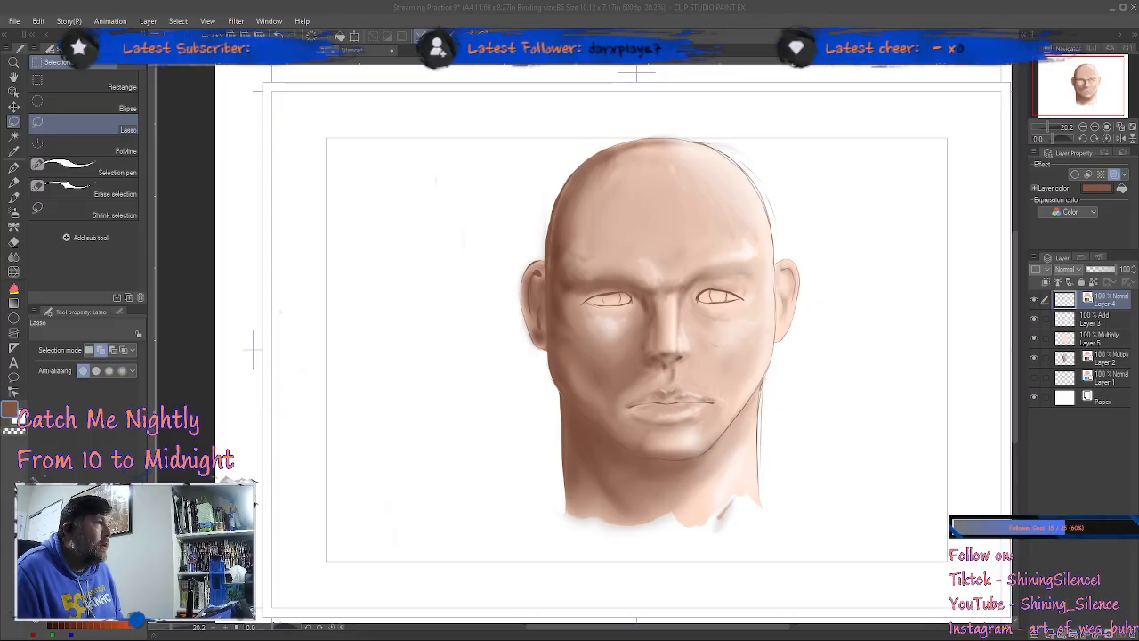
pyautogui.hotkey('alt', 'Tab')
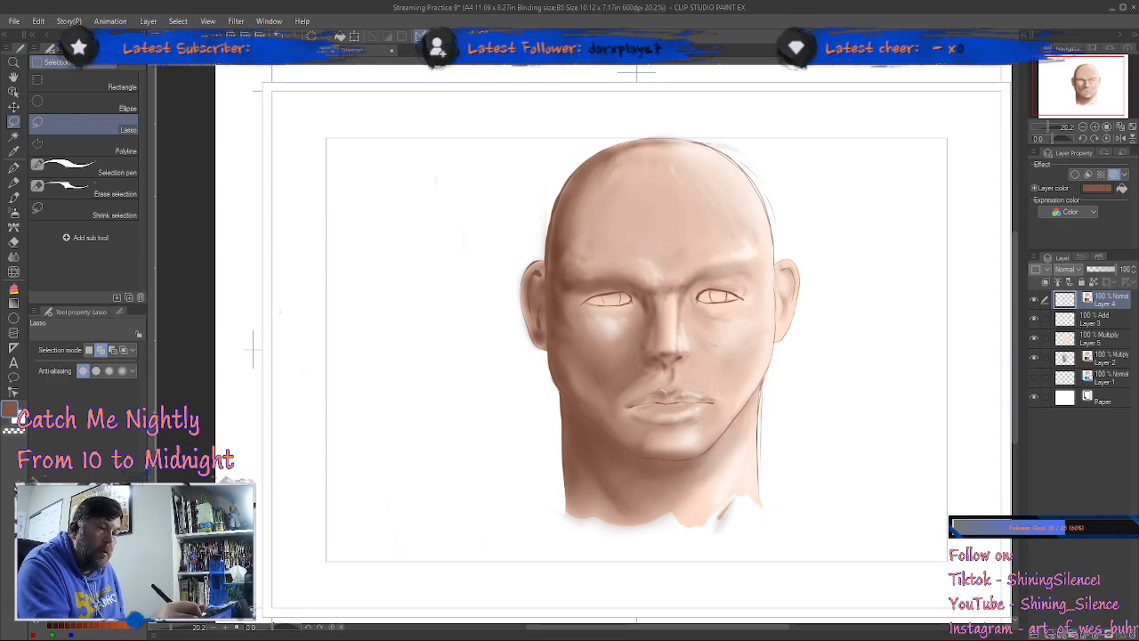
# Step: Fill the inside of both eyes with white on Layer 3 using the gap-closing enclose-and-fill tool
pyautogui.click(1110, 322)
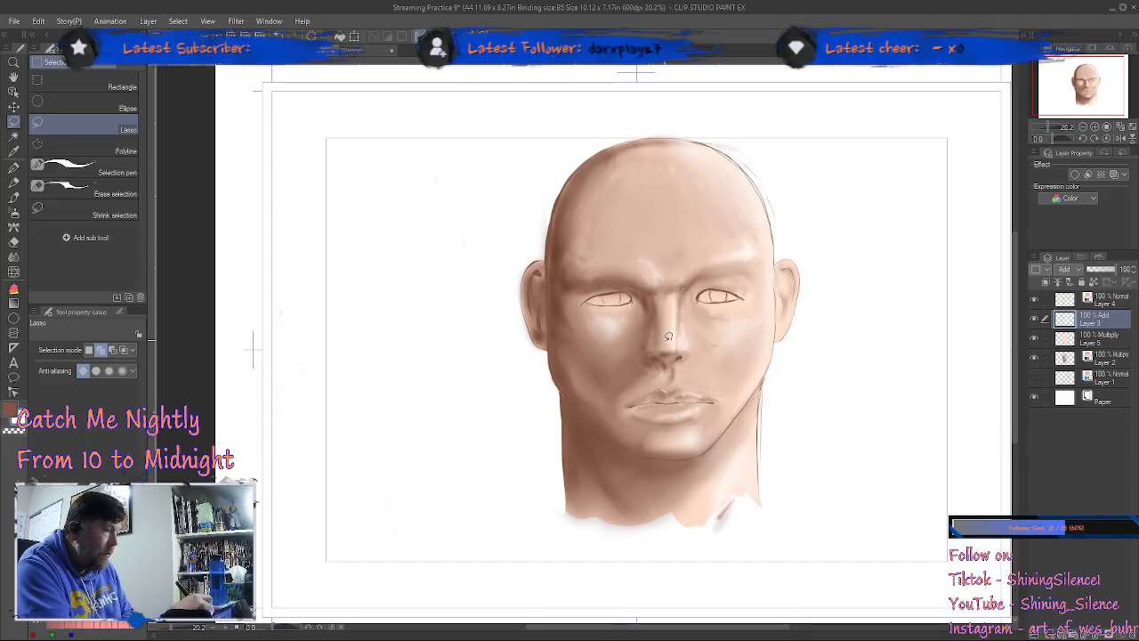
pyautogui.click(13, 288)
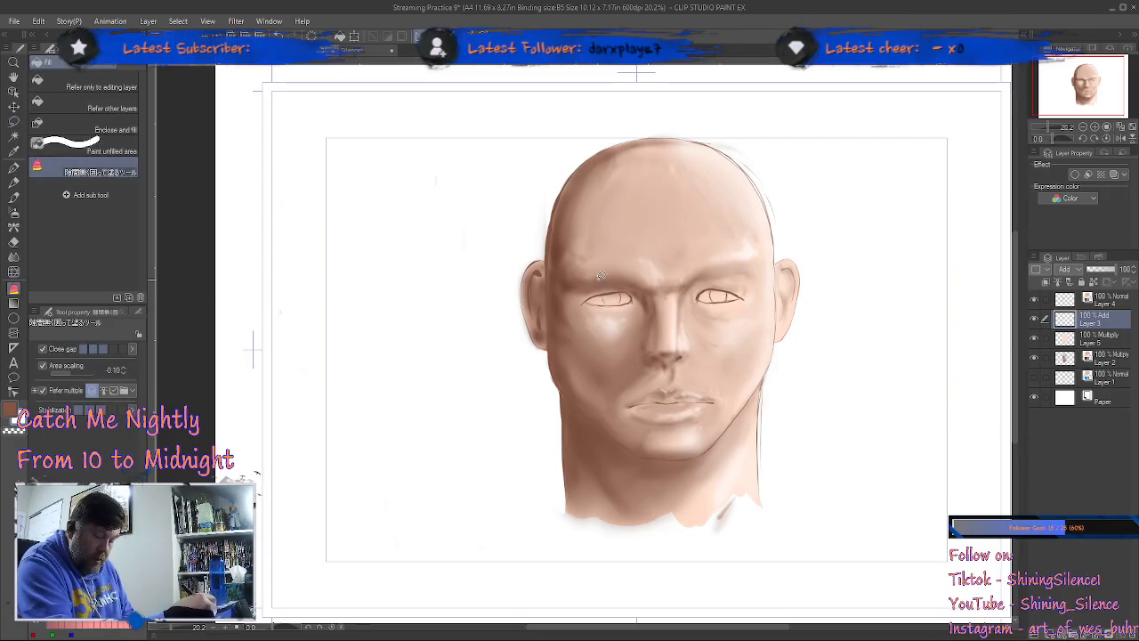
pyautogui.hotkey('ctrl', 'space')
pyautogui.moveTo(653, 308); pyautogui.dragTo(730, 306)
pyautogui.moveTo(605, 290)
pyautogui.mouseDown()
pyautogui.moveTo(600, 277)
pyautogui.moveTo(574, 273)
pyautogui.moveTo(514, 292)
pyautogui.moveTo(585, 302)
pyautogui.moveTo(611, 291)
pyautogui.mouseUp()
pyautogui.moveTo(761, 270)
pyautogui.mouseDown()
pyautogui.moveTo(788, 264)
pyautogui.moveTo(841, 282)
pyautogui.moveTo(749, 287)
pyautogui.mouseUp()
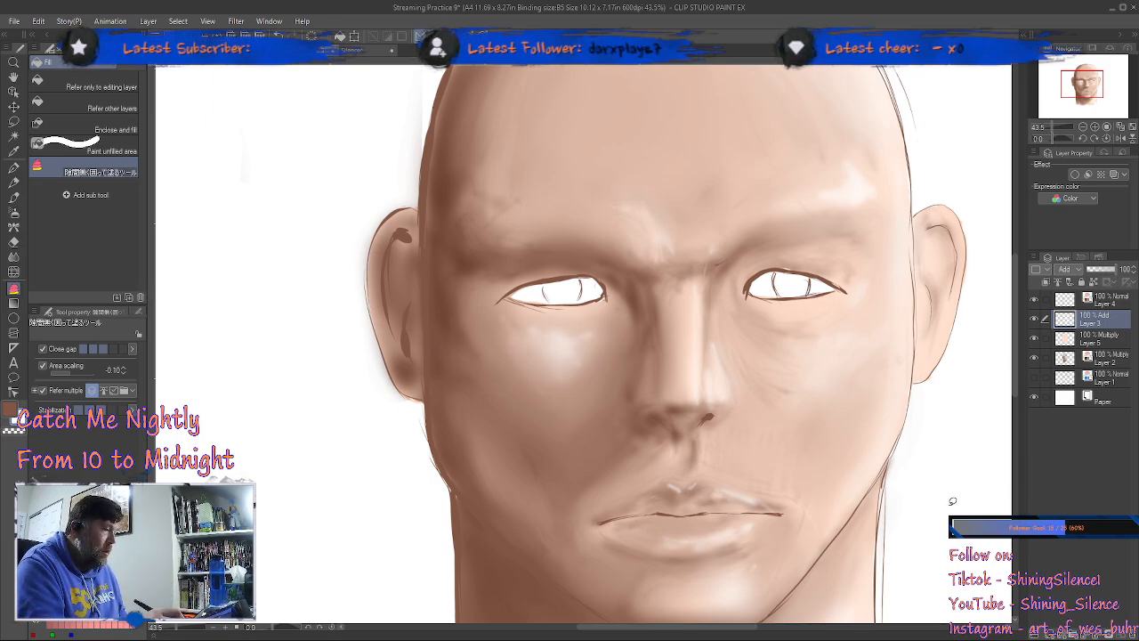
# Step: Choose a bright yellowish green as the drawing color for the irises
pyautogui.click(11, 410)
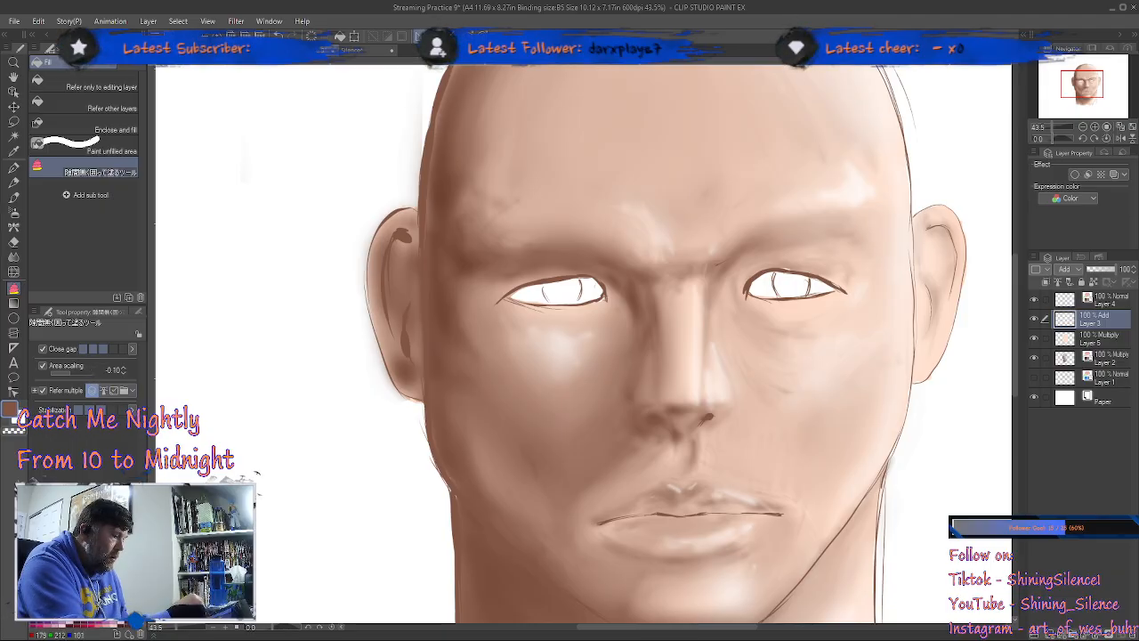
pyautogui.click(87, 561)
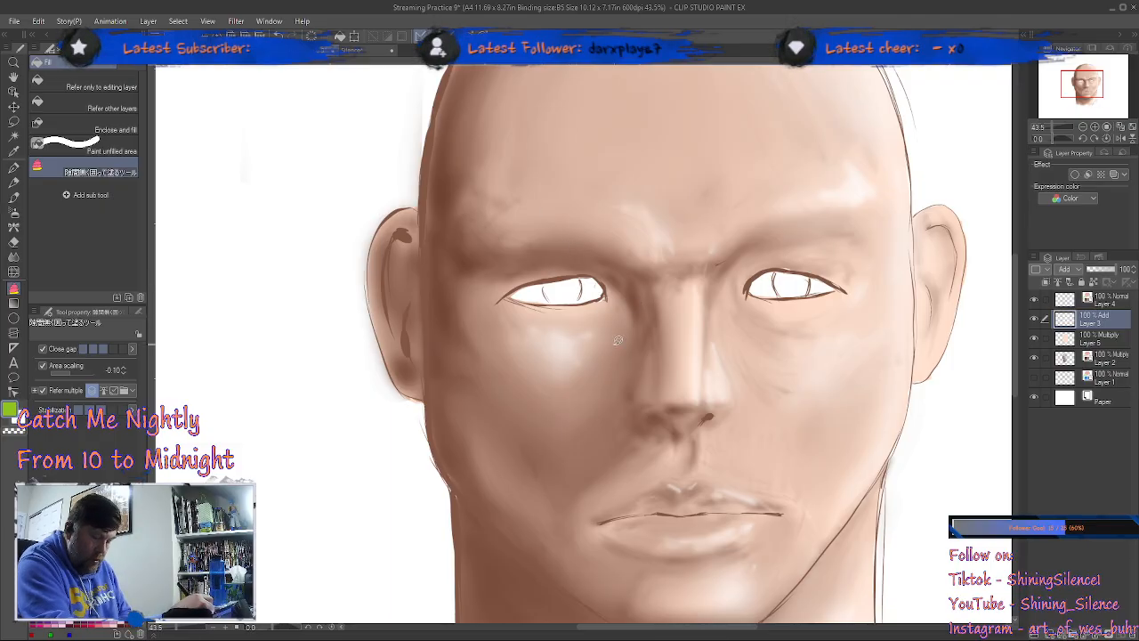
# Step: Try filling the left-hand eye's iris with green on Layer 3 and undo the fill
pyautogui.hotkey('ctrl', 'space')
pyautogui.moveTo(600, 304); pyautogui.dragTo(616, 267)
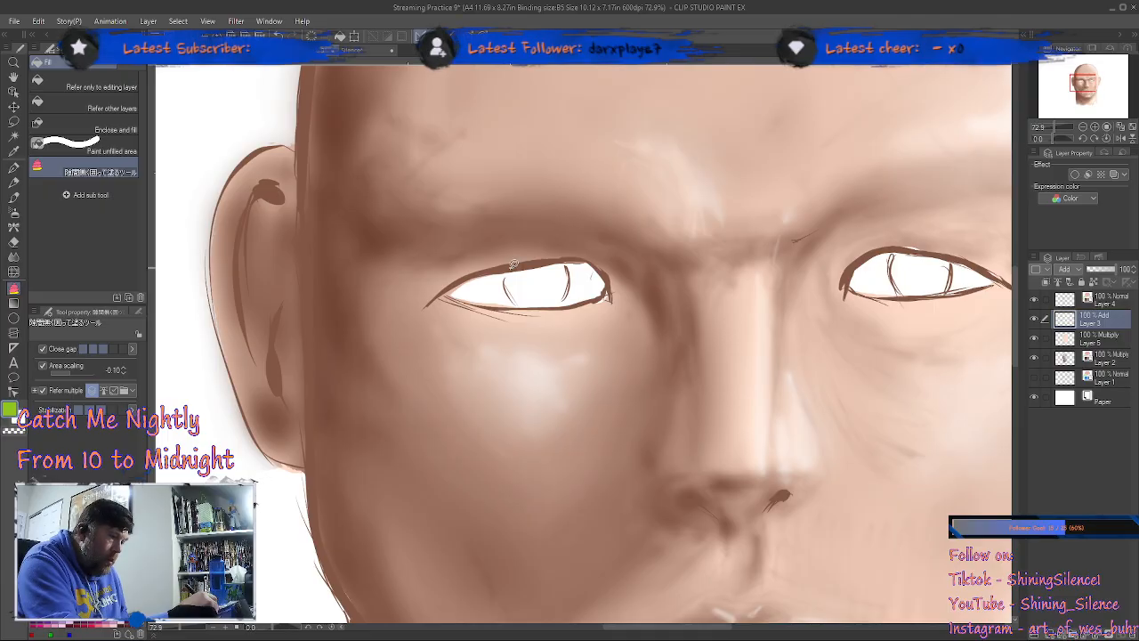
pyautogui.moveTo(516, 300)
pyautogui.mouseDown()
pyautogui.moveTo(567, 290)
pyautogui.moveTo(571, 261)
pyautogui.moveTo(516, 269)
pyautogui.mouseUp()
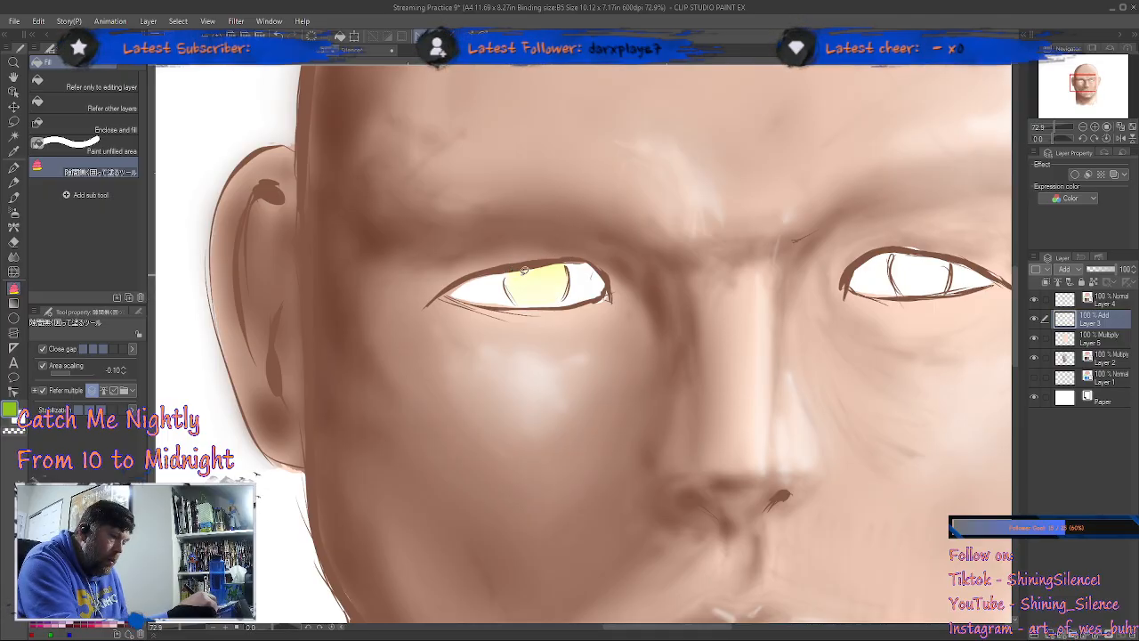
pyautogui.hotkey('ctrl', 'z')
# Step: Try filling the left-hand eye's iris with green on Layer 5 and return to Layer 3
pyautogui.click(1100, 343)
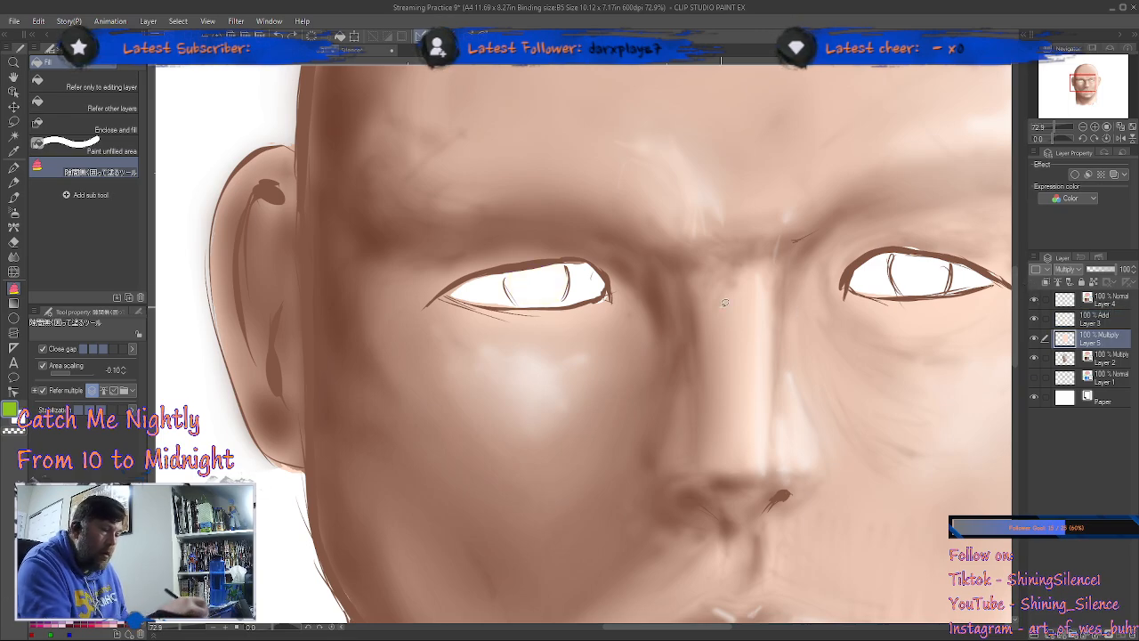
pyautogui.moveTo(512, 265)
pyautogui.mouseDown()
pyautogui.moveTo(516, 297)
pyautogui.moveTo(539, 306)
pyautogui.moveTo(561, 300)
pyautogui.moveTo(573, 277)
pyautogui.moveTo(561, 258)
pyautogui.moveTo(508, 271)
pyautogui.mouseUp()
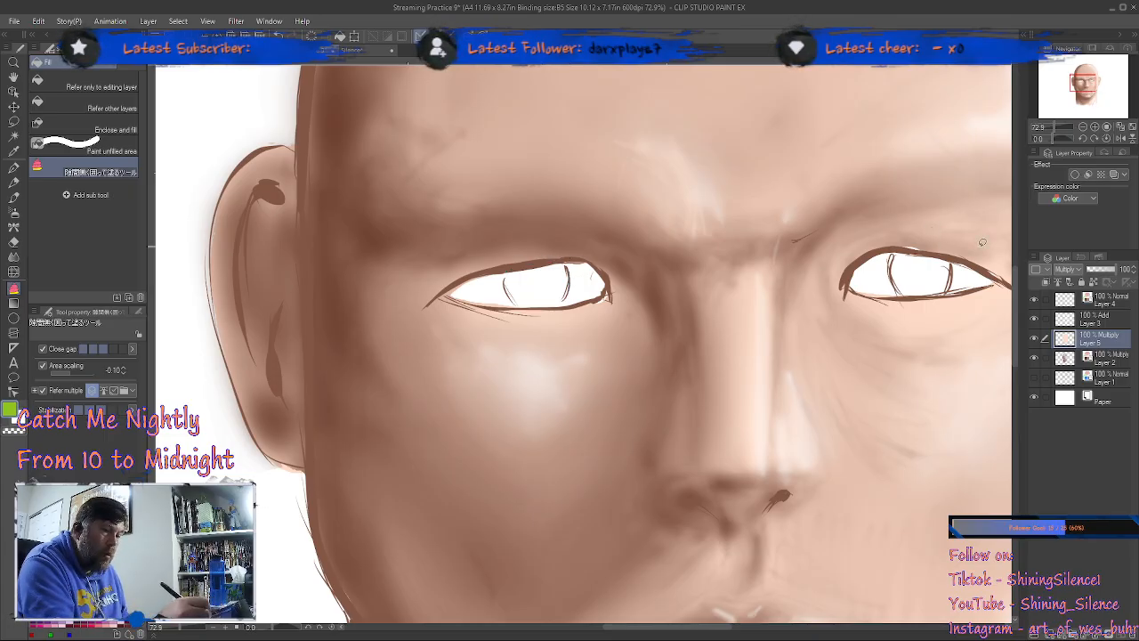
pyautogui.click(1113, 319)
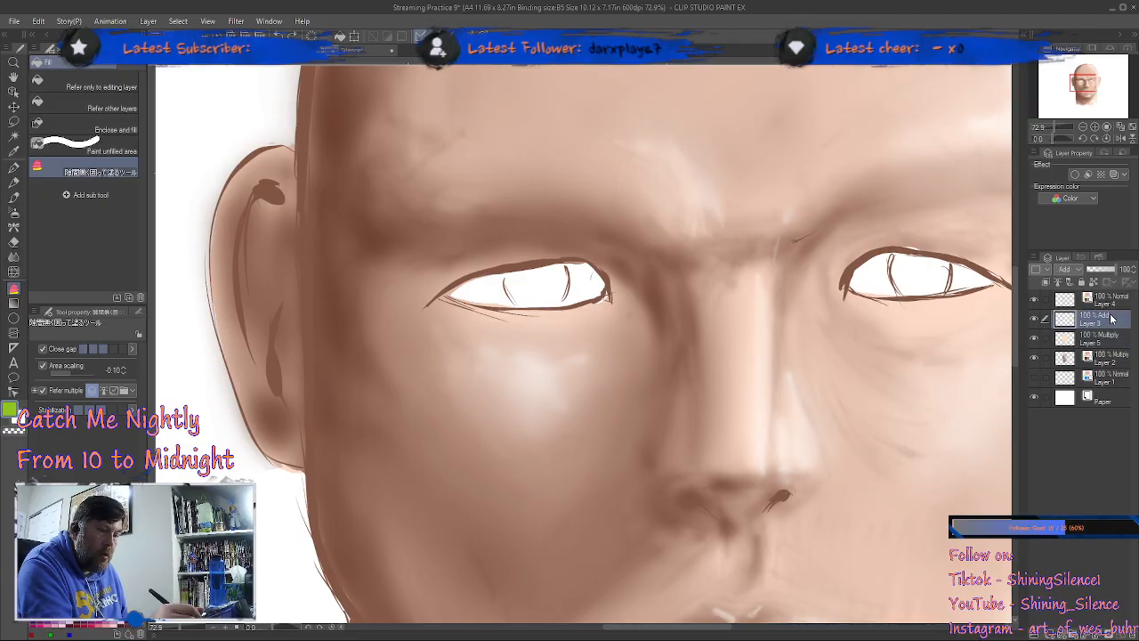
# Step: Fill both irises with green on a new layer above Layer 3 and set that layer to Multiply
pyautogui.hotkey('ctrl', 'shift', 'n')
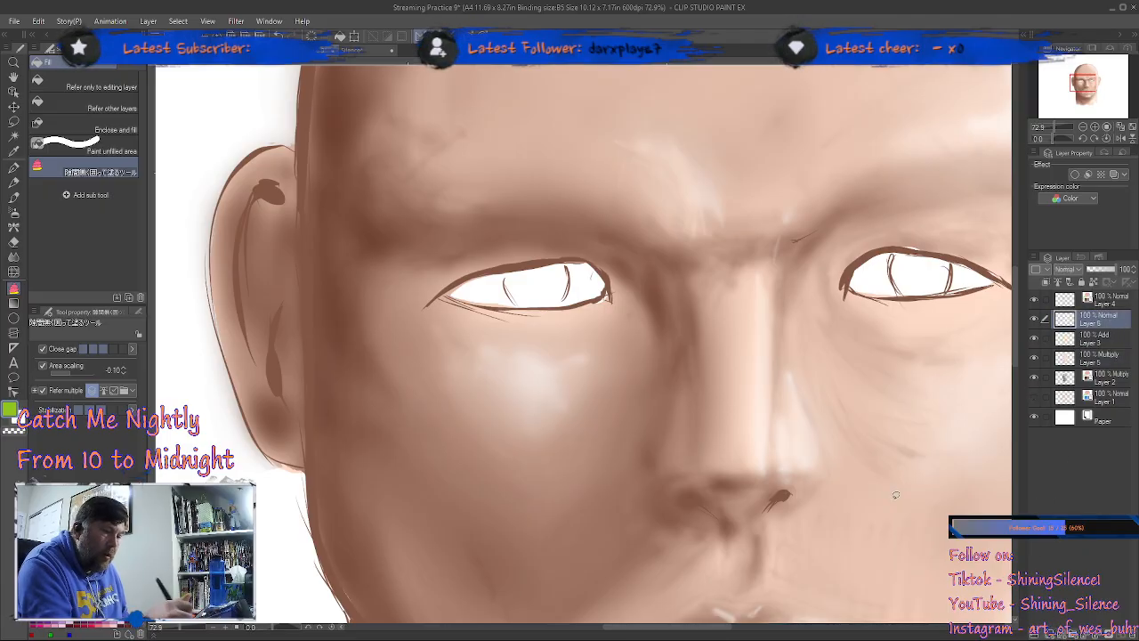
pyautogui.moveTo(515, 265)
pyautogui.mouseDown()
pyautogui.moveTo(526, 303)
pyautogui.moveTo(555, 304)
pyautogui.moveTo(571, 283)
pyautogui.moveTo(561, 259)
pyautogui.moveTo(567, 280)
pyautogui.moveTo(535, 304)
pyautogui.moveTo(517, 294)
pyautogui.moveTo(517, 265)
pyautogui.moveTo(561, 260)
pyautogui.mouseUp()
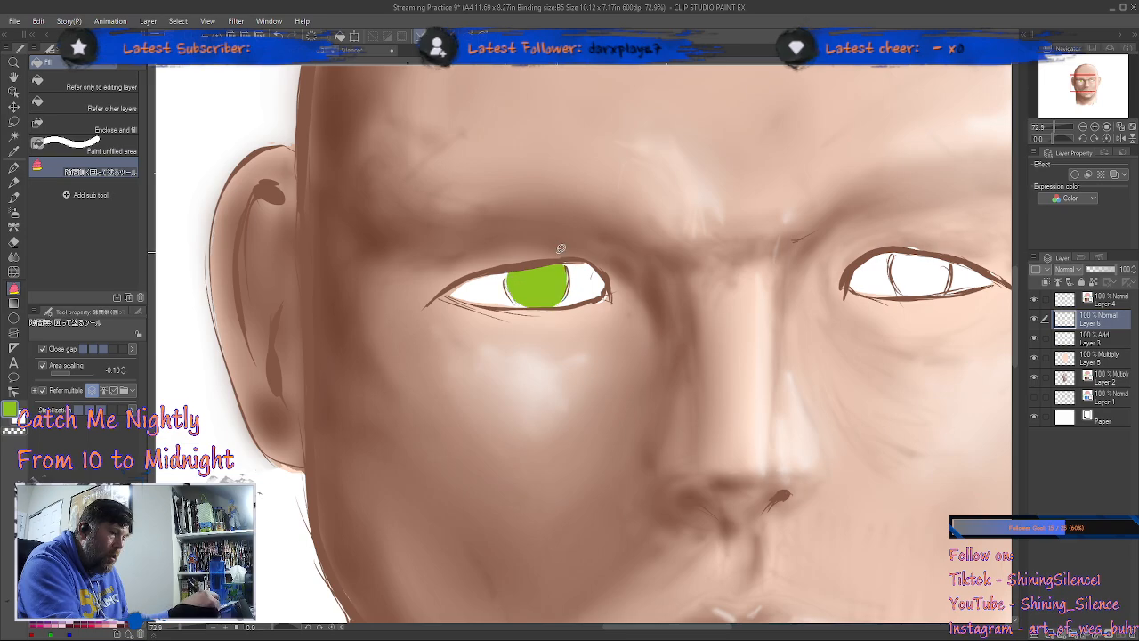
pyautogui.moveTo(913, 247)
pyautogui.mouseDown()
pyautogui.moveTo(893, 276)
pyautogui.moveTo(923, 294)
pyautogui.moveTo(953, 278)
pyautogui.moveTo(952, 258)
pyautogui.moveTo(916, 248)
pyautogui.mouseUp()
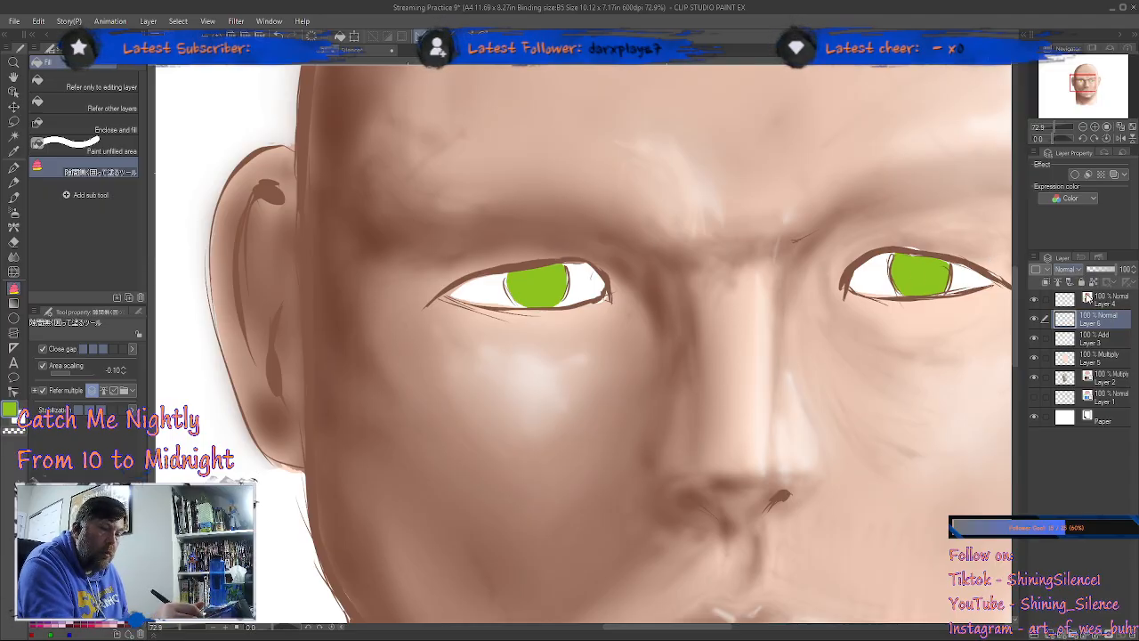
pyautogui.click(1086, 307)
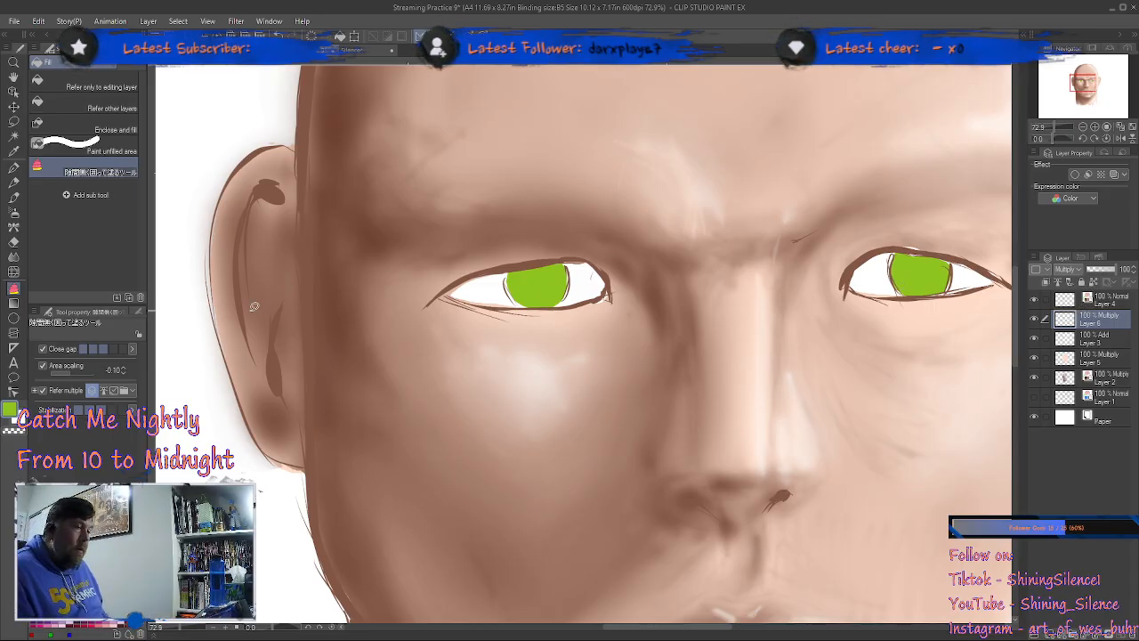
# Step: Switch to the Brush pen ink brush and reduce its brush size to 4
pyautogui.click(13, 198)
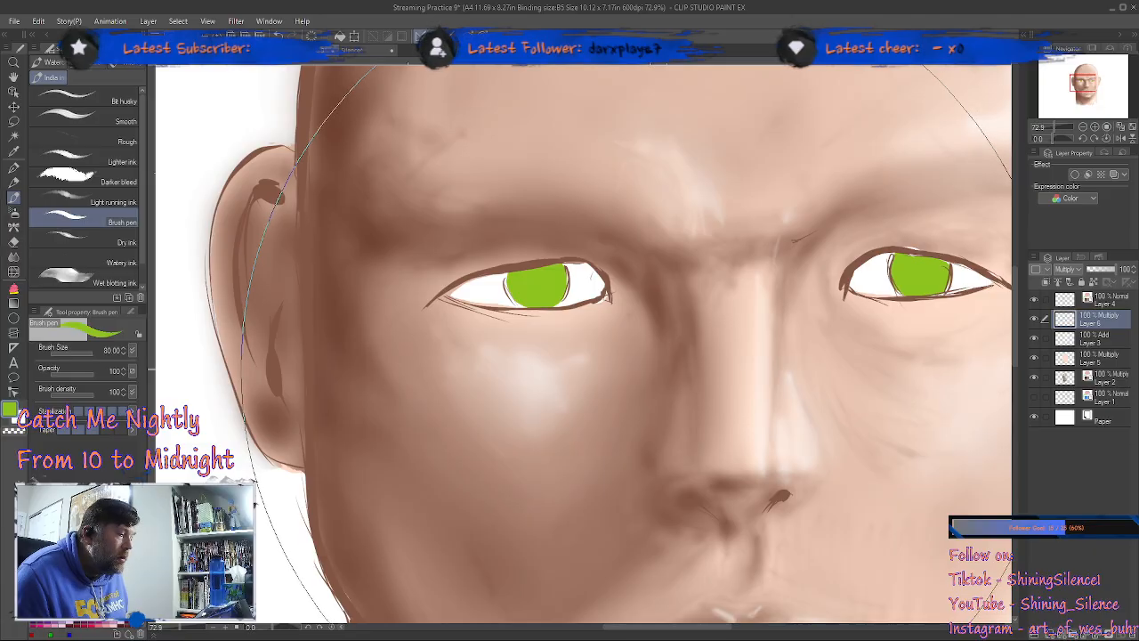
pyautogui.press('[')
pyautogui.press('[')
pyautogui.press('[')
pyautogui.press('[')
pyautogui.press('[')
pyautogui.press('[')
pyautogui.press('[')
pyautogui.press('[')
pyautogui.press('[')
pyautogui.press('[')
pyautogui.press('[')
pyautogui.press('[')
pyautogui.press('[')
pyautogui.press('[')
pyautogui.press('[')
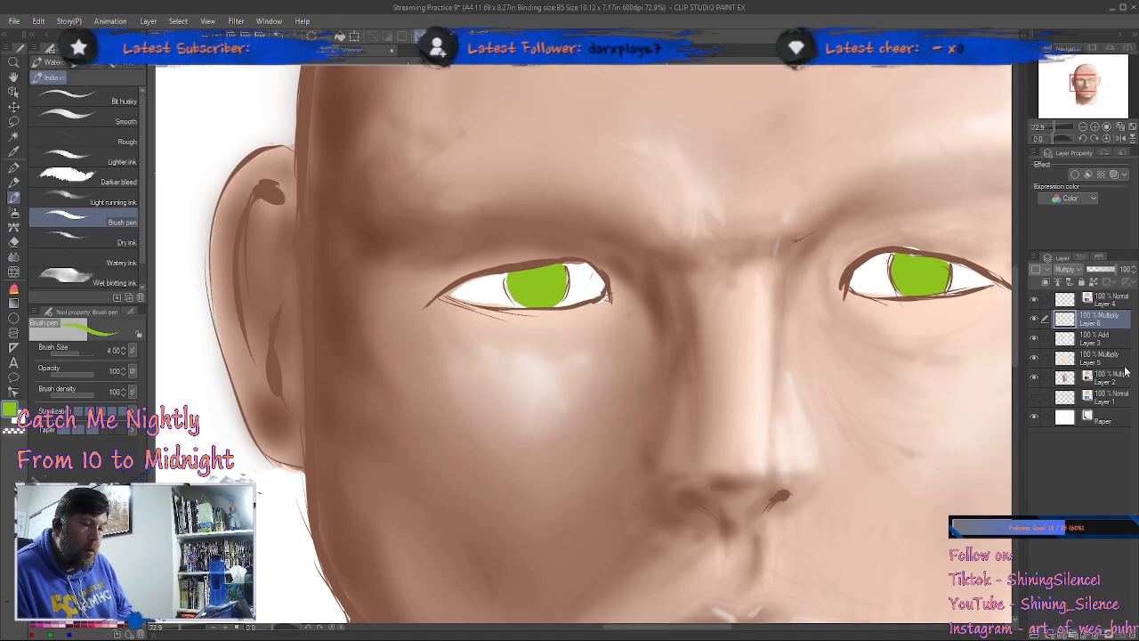
# Step: Try painting green strokes in the left-hand eye's iris on Layer 2 and return to Layer 6
pyautogui.click(1110, 360)
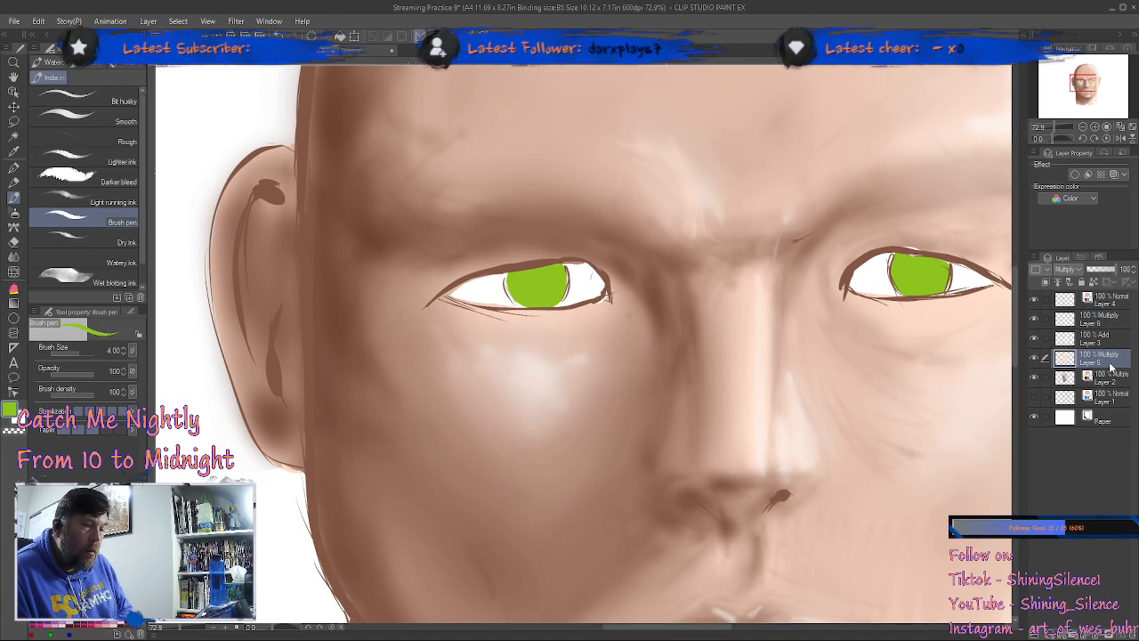
pyautogui.click(1108, 380)
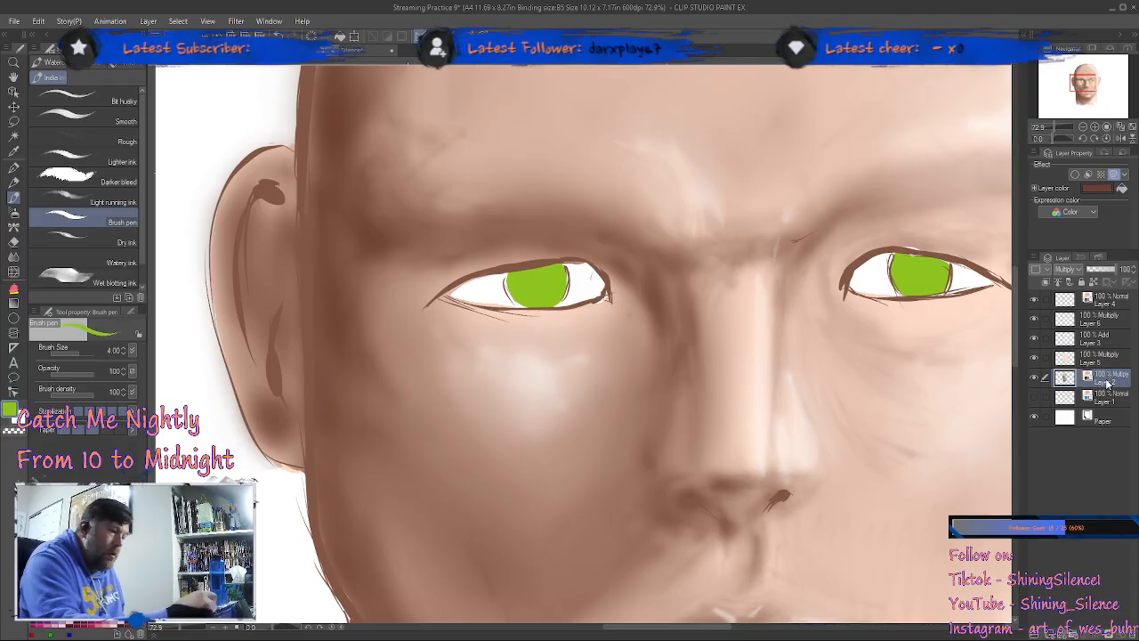
pyautogui.moveTo(521, 292)
pyautogui.mouseDown()
pyautogui.moveTo(513, 284)
pyautogui.moveTo(553, 287)
pyautogui.moveTo(555, 274)
pyautogui.mouseUp()
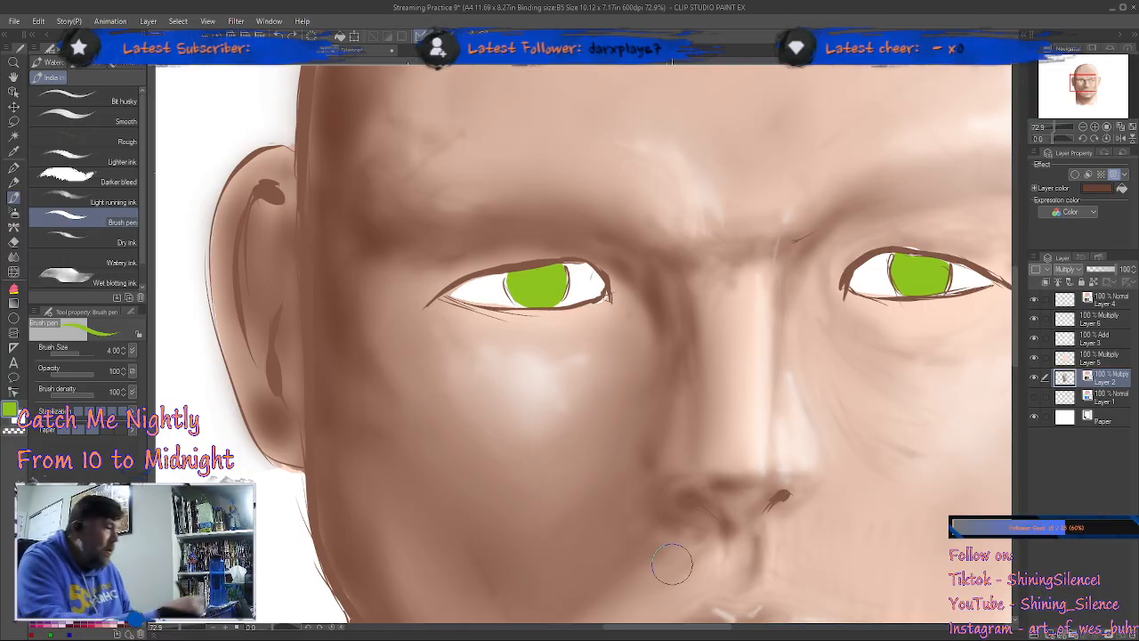
pyautogui.click(1106, 325)
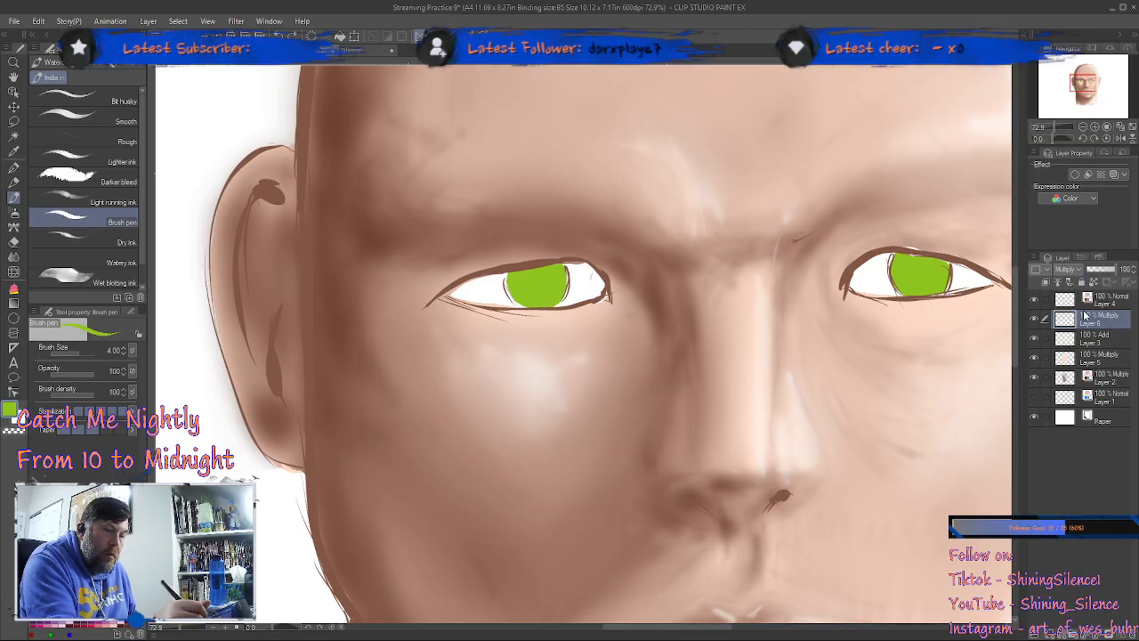
# Step: Add a Multiply layer above Layer 6 and paint darker green flecks in both irises with the Brush pen
pyautogui.hotkey('ctrl', 'shift', 'n')
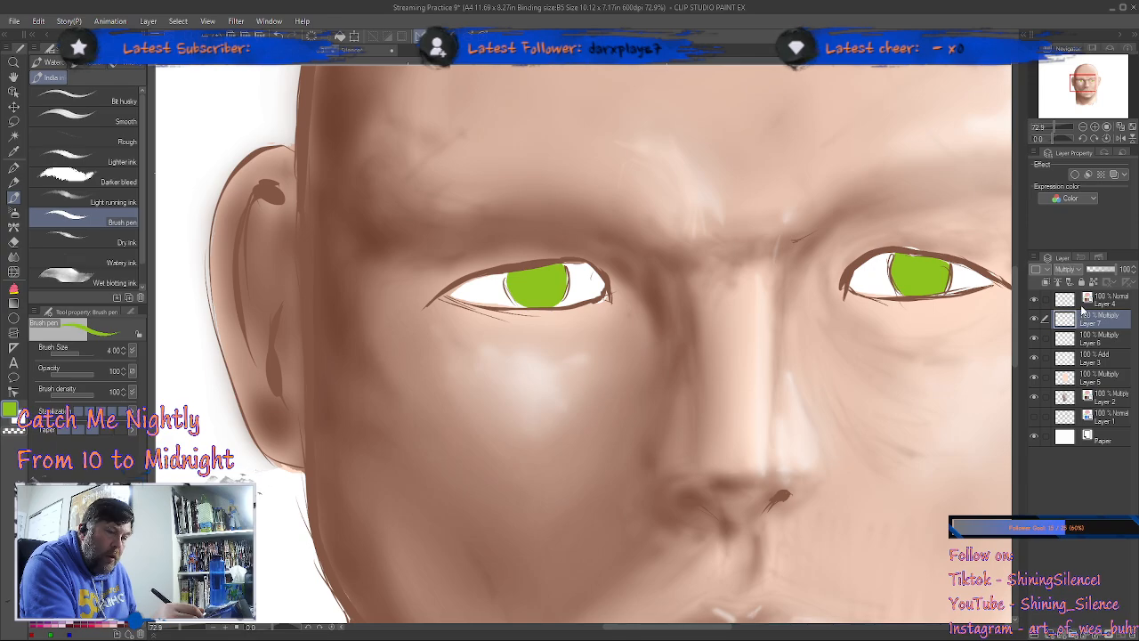
pyautogui.moveTo(514, 289)
pyautogui.mouseDown()
pyautogui.moveTo(570, 275)
pyautogui.moveTo(560, 266)
pyautogui.moveTo(558, 293)
pyautogui.moveTo(528, 303)
pyautogui.moveTo(509, 276)
pyautogui.moveTo(537, 307)
pyautogui.moveTo(545, 303)
pyautogui.moveTo(515, 276)
pyautogui.moveTo(553, 280)
pyautogui.moveTo(515, 273)
pyautogui.moveTo(562, 278)
pyautogui.moveTo(538, 283)
pyautogui.moveTo(563, 269)
pyautogui.moveTo(525, 292)
pyautogui.moveTo(550, 267)
pyautogui.mouseUp()
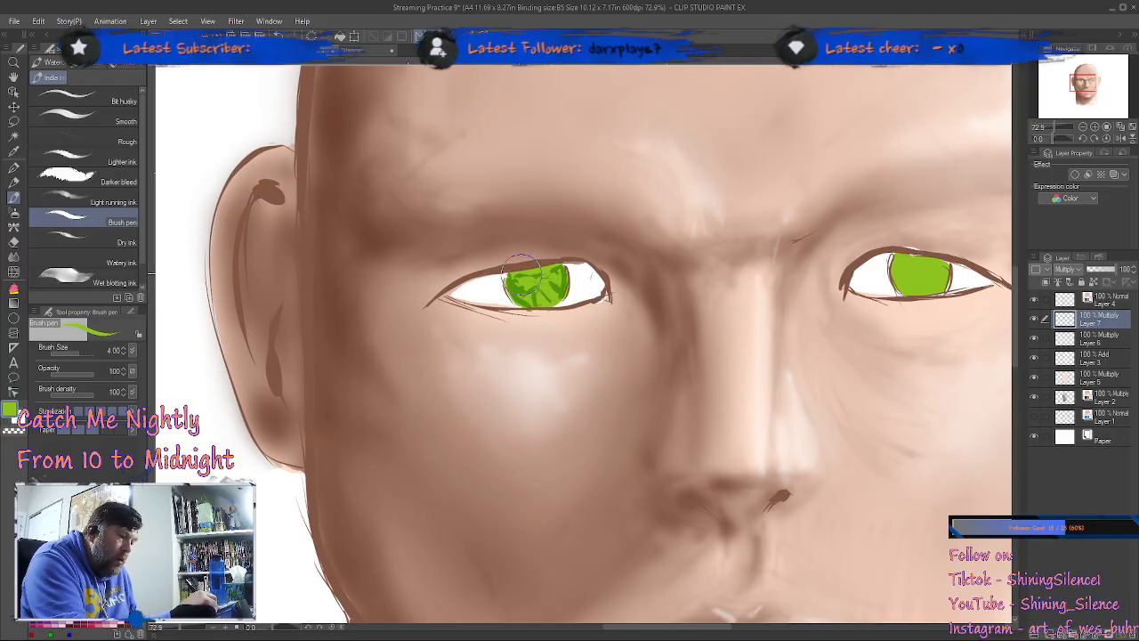
pyautogui.moveTo(541, 290); pyautogui.dragTo(528, 304)
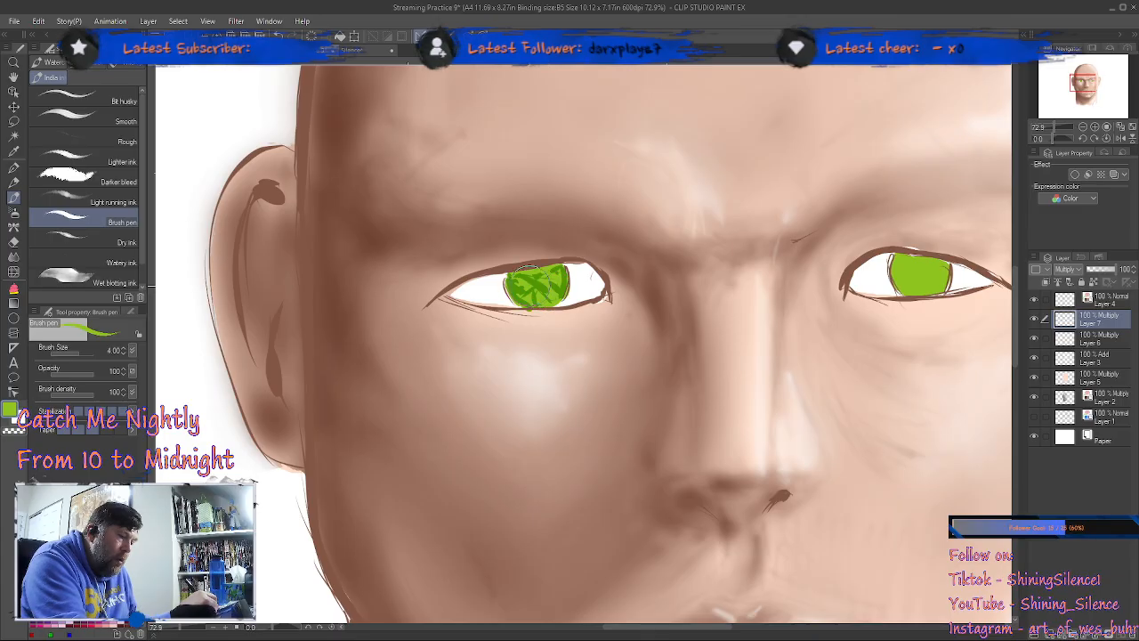
pyautogui.moveTo(909, 263)
pyautogui.mouseDown()
pyautogui.moveTo(949, 283)
pyautogui.moveTo(893, 264)
pyautogui.moveTo(899, 287)
pyautogui.moveTo(895, 274)
pyautogui.moveTo(936, 285)
pyautogui.moveTo(944, 265)
pyautogui.moveTo(940, 292)
pyautogui.moveTo(946, 264)
pyautogui.moveTo(932, 274)
pyautogui.moveTo(898, 251)
pyautogui.moveTo(904, 283)
pyautogui.moveTo(891, 268)
pyautogui.moveTo(916, 265)
pyautogui.moveTo(908, 254)
pyautogui.moveTo(939, 275)
pyautogui.moveTo(922, 283)
pyautogui.moveTo(903, 285)
pyautogui.moveTo(943, 258)
pyautogui.moveTo(917, 258)
pyautogui.moveTo(927, 289)
pyautogui.moveTo(915, 300)
pyautogui.moveTo(926, 298)
pyautogui.moveTo(926, 263)
pyautogui.moveTo(929, 292)
pyautogui.moveTo(944, 271)
pyautogui.moveTo(931, 240)
pyautogui.moveTo(931, 286)
pyautogui.mouseUp()
pyautogui.moveTo(538, 283)
pyautogui.mouseDown()
pyautogui.moveTo(578, 284)
pyautogui.moveTo(552, 303)
pyautogui.moveTo(536, 293)
pyautogui.moveTo(545, 311)
pyautogui.moveTo(568, 283)
pyautogui.moveTo(552, 265)
pyautogui.moveTo(534, 283)
pyautogui.mouseUp()
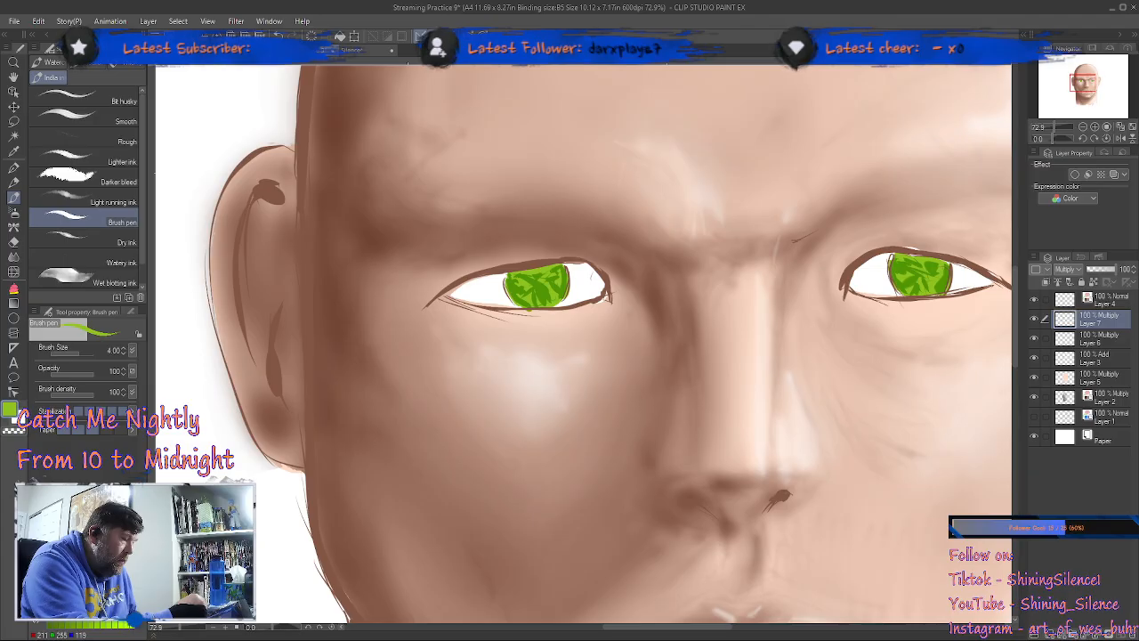
# Step: Add pale yellow-green strokes to both irises on Layer 7
pyautogui.click(105, 570)
pyautogui.moveTo(531, 294)
pyautogui.mouseDown()
pyautogui.moveTo(511, 284)
pyautogui.moveTo(538, 278)
pyautogui.mouseUp()
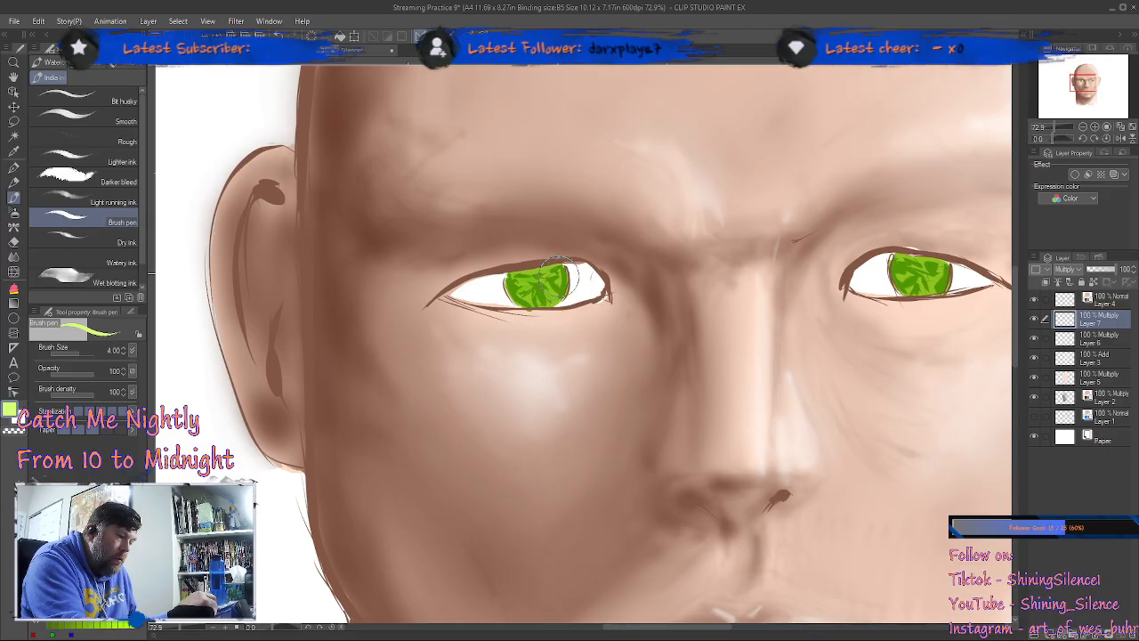
pyautogui.moveTo(903, 281)
pyautogui.mouseDown()
pyautogui.moveTo(939, 267)
pyautogui.moveTo(925, 302)
pyautogui.moveTo(947, 280)
pyautogui.mouseUp()
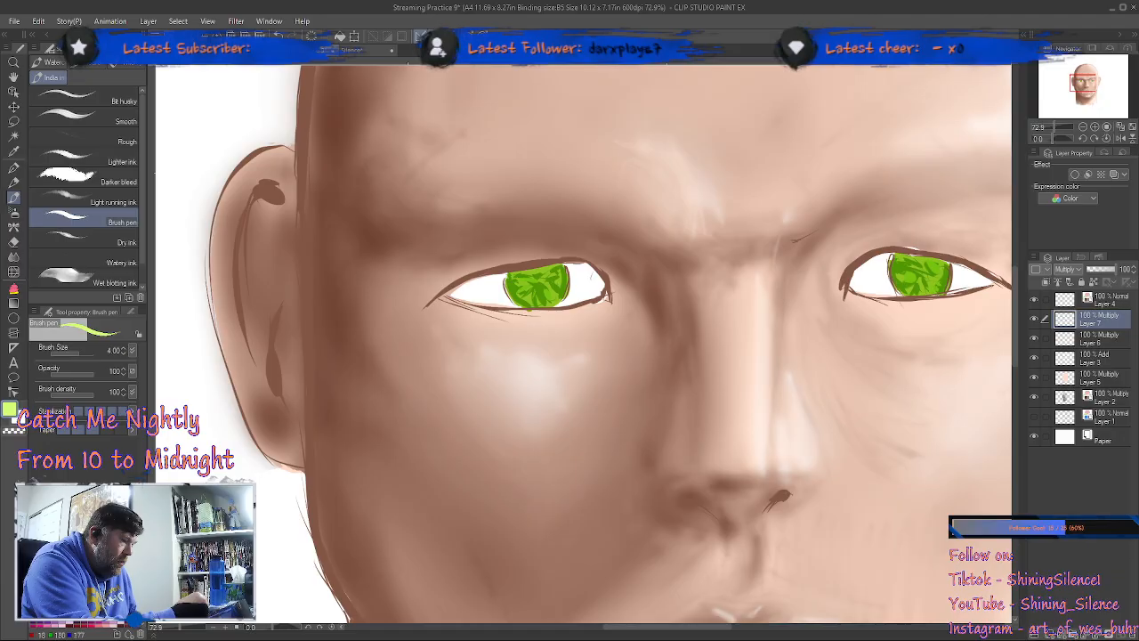
# Step: Add small teal flecks to both irises on Layer 7
pyautogui.click(85, 560)
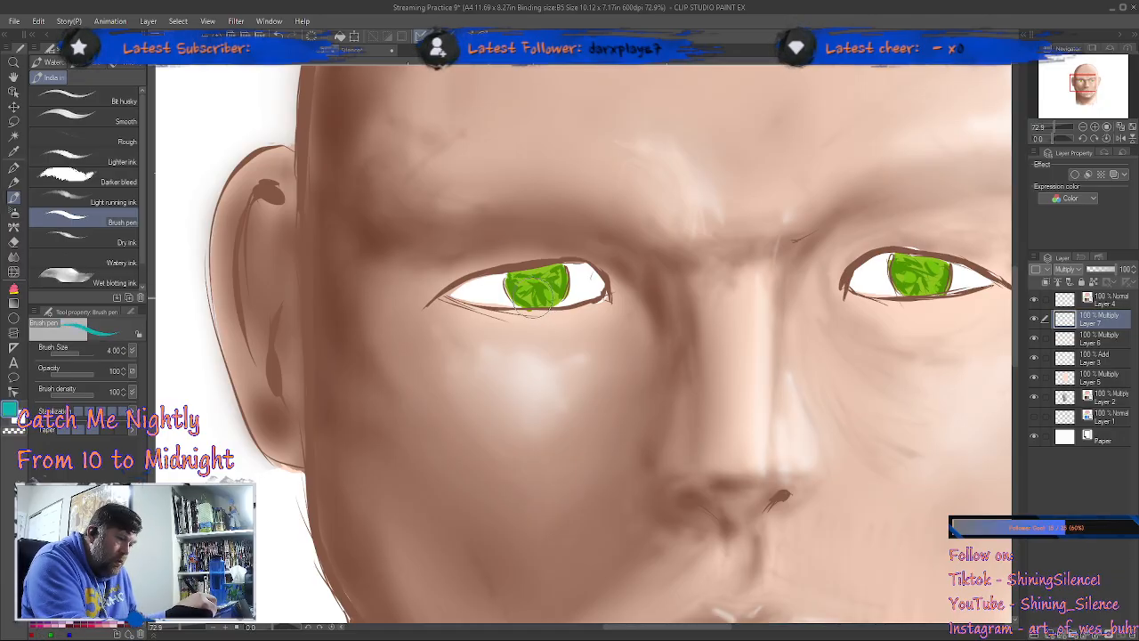
pyautogui.moveTo(516, 300)
pyautogui.mouseDown()
pyautogui.moveTo(533, 280)
pyautogui.moveTo(547, 289)
pyautogui.mouseUp()
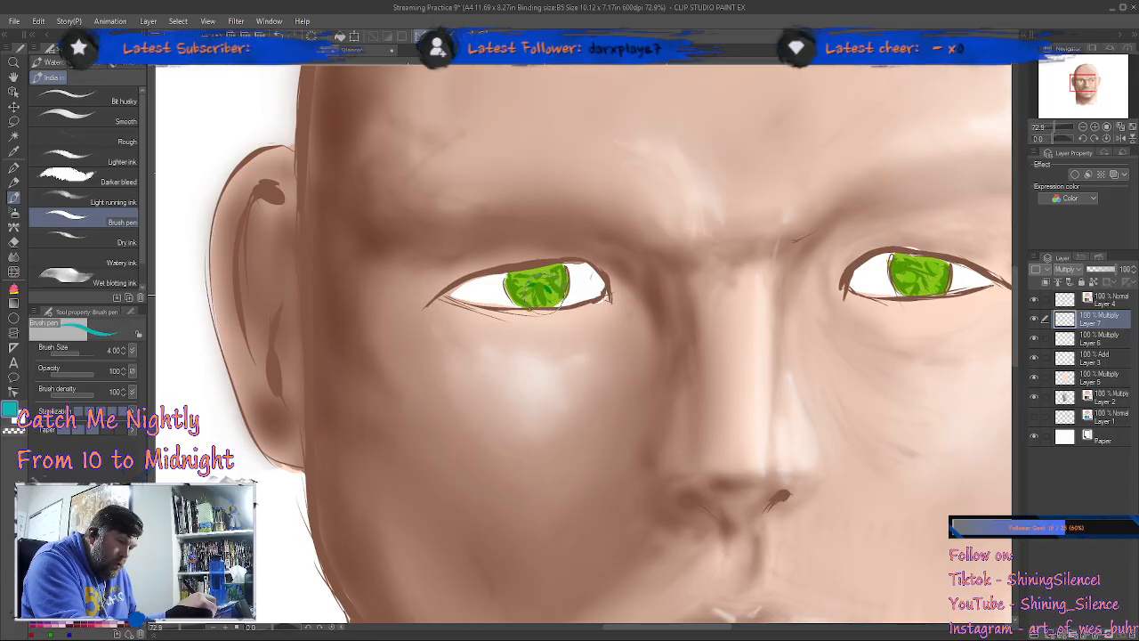
pyautogui.moveTo(916, 265)
pyautogui.mouseDown()
pyautogui.moveTo(909, 283)
pyautogui.moveTo(920, 295)
pyautogui.moveTo(933, 255)
pyautogui.mouseUp()
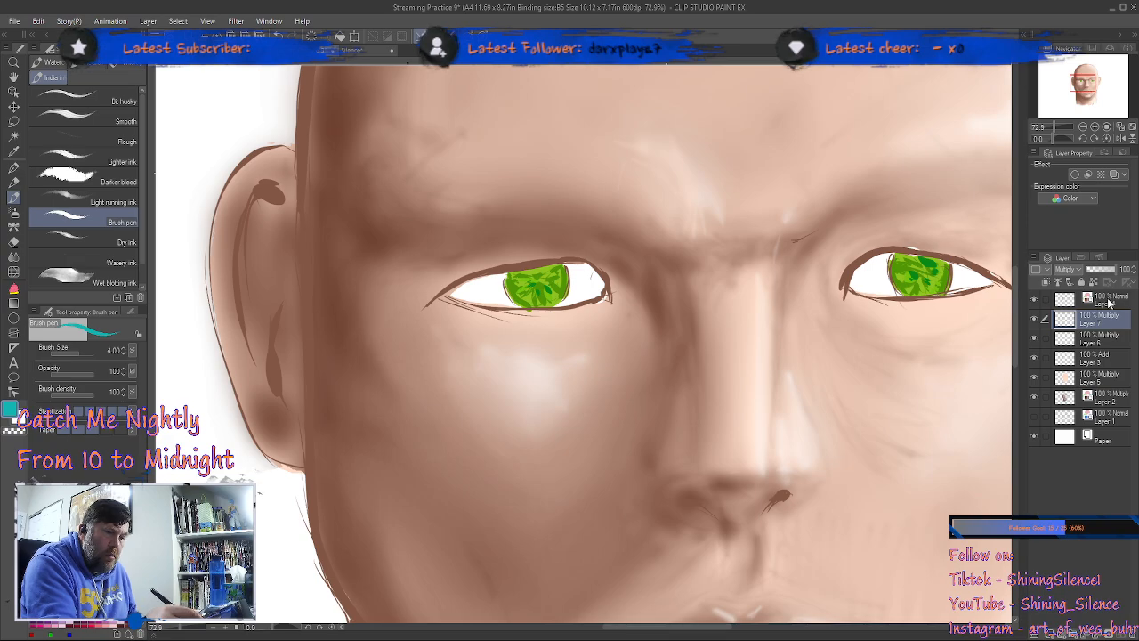
# Step: Paint a round black pupil in each iris with the Brush pen on a new Normal layer above Layer 4
pyautogui.click(1108, 304)
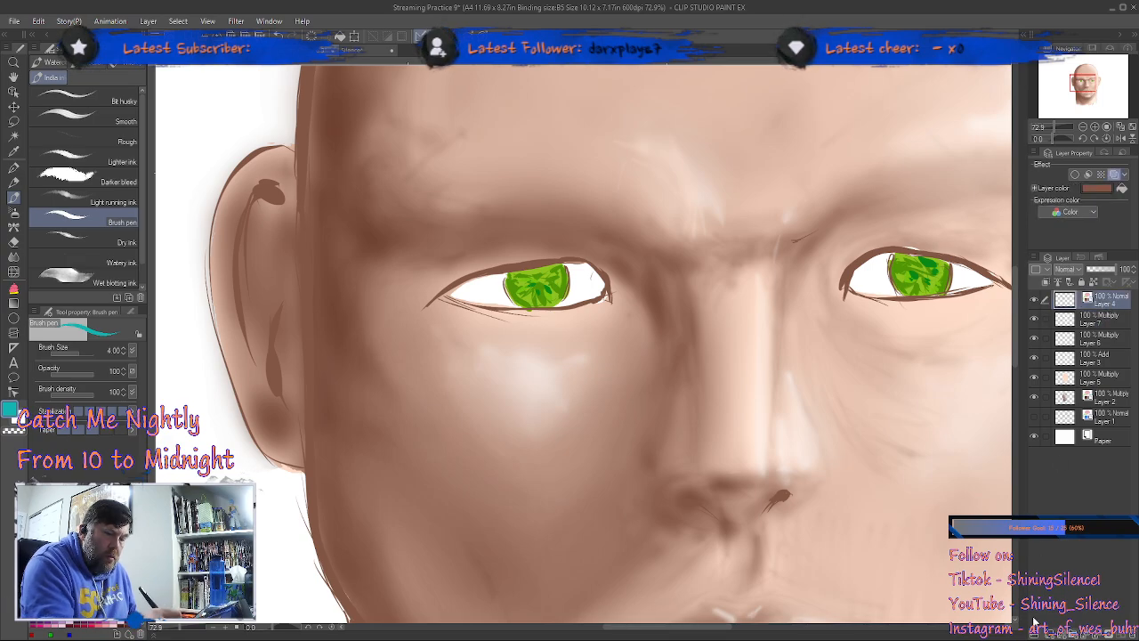
pyautogui.hotkey('ctrl', 'shift', 'n')
pyautogui.click(1033, 435)
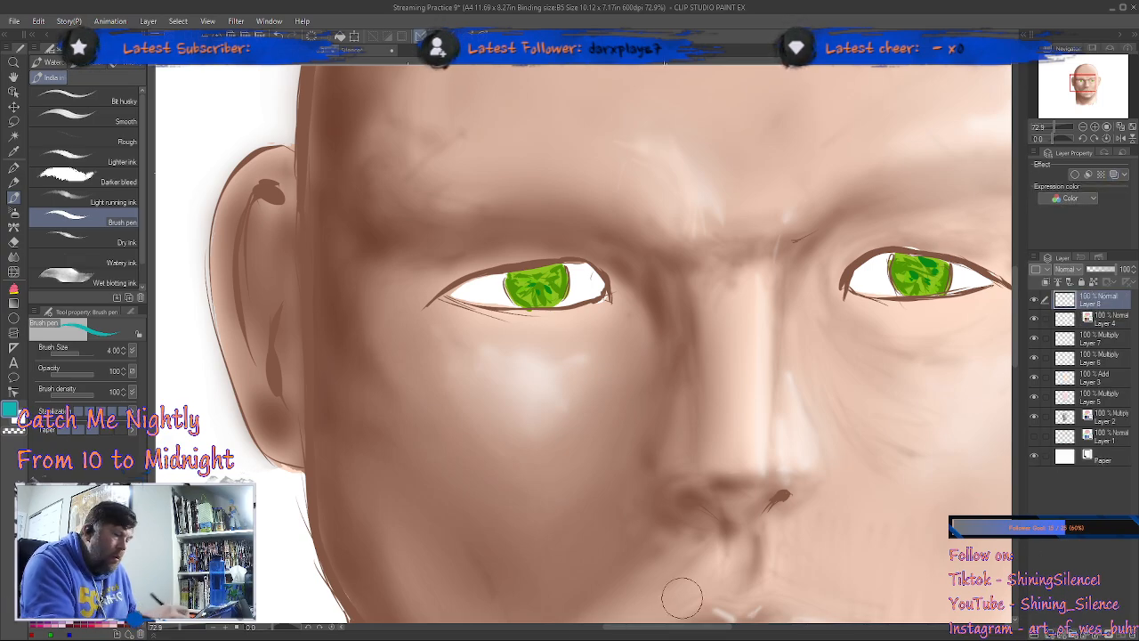
pyautogui.click(80, 533)
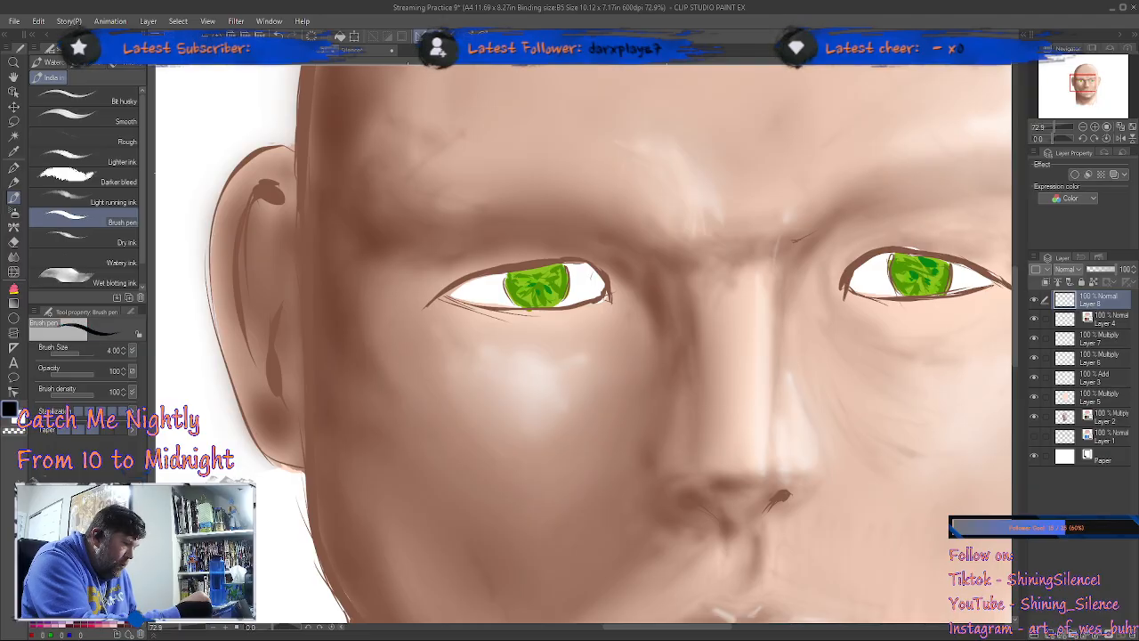
pyautogui.click(15, 166)
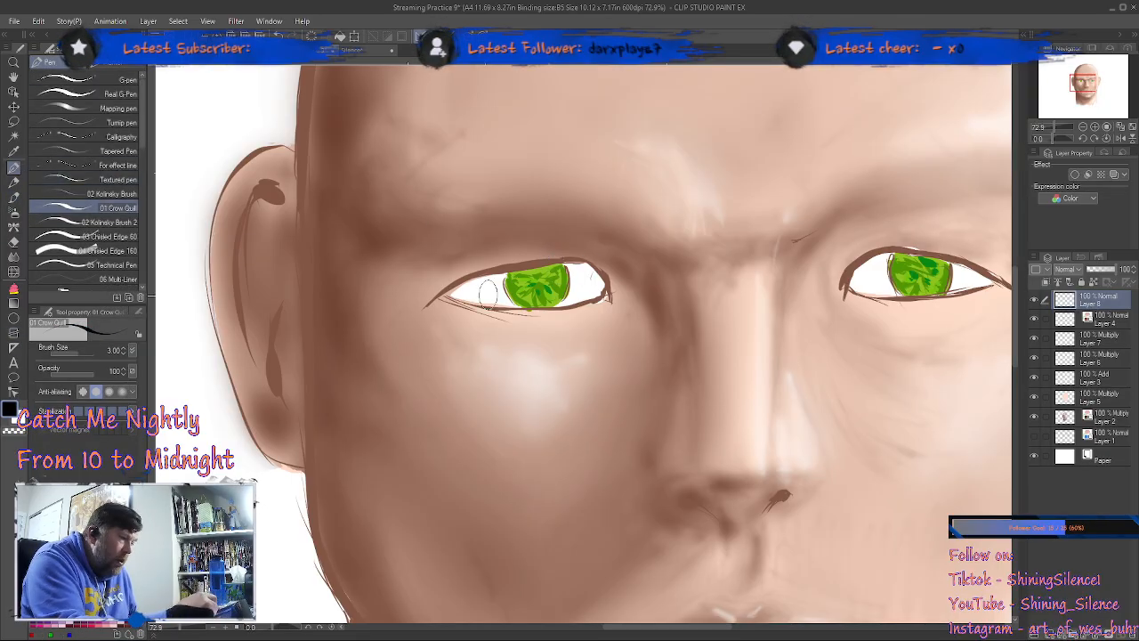
pyautogui.click(14, 196)
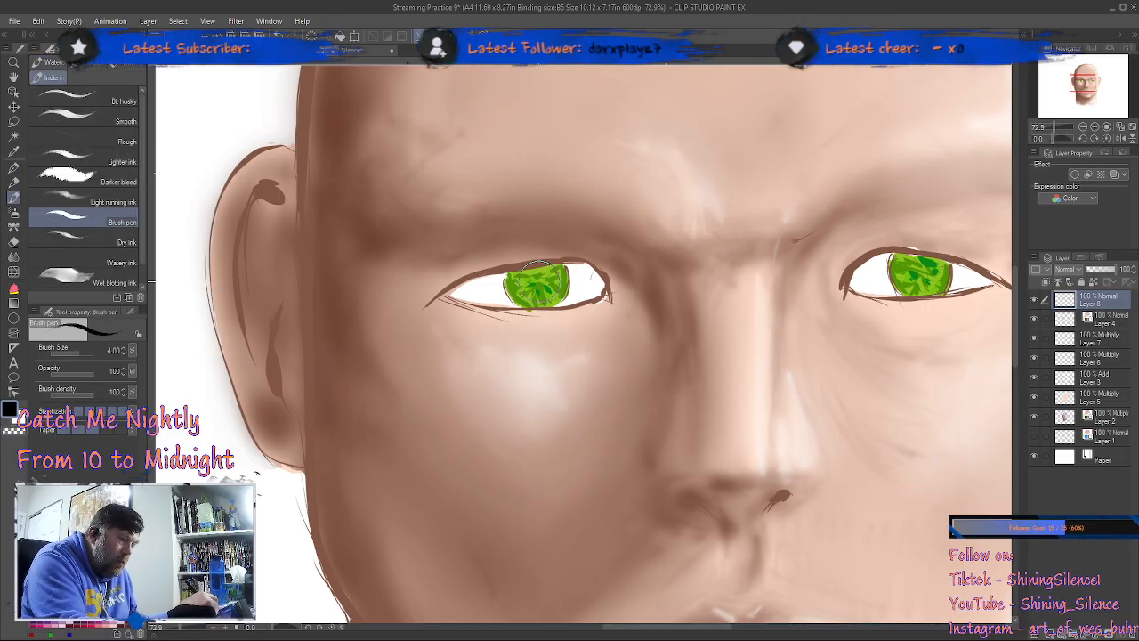
pyautogui.moveTo(539, 282); pyautogui.dragTo(537, 284)
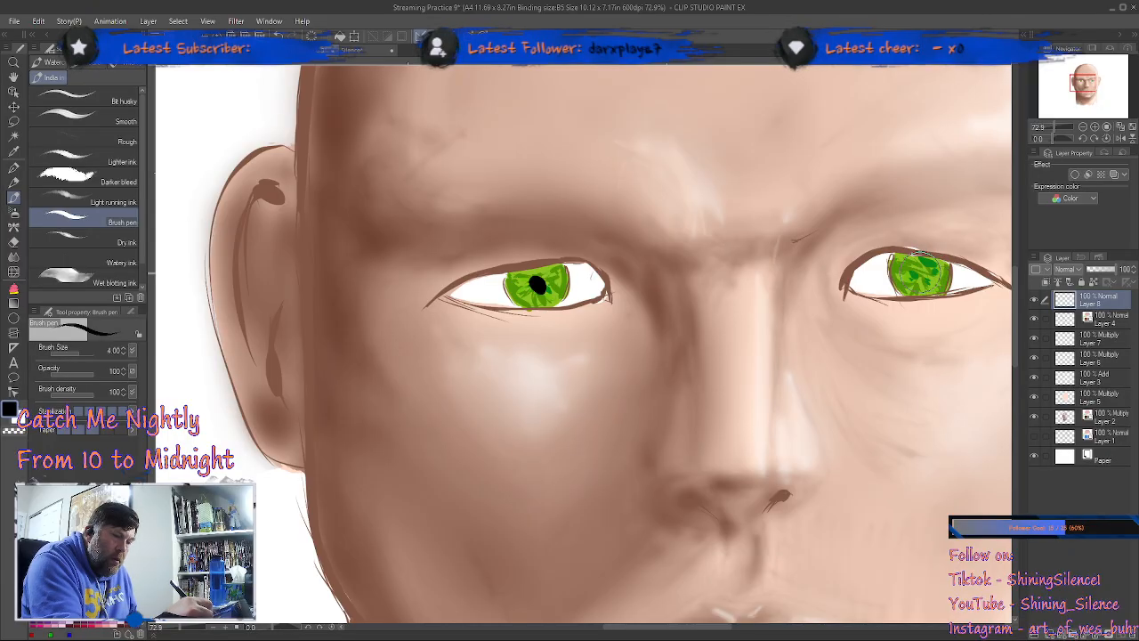
pyautogui.moveTo(919, 272); pyautogui.dragTo(925, 300)
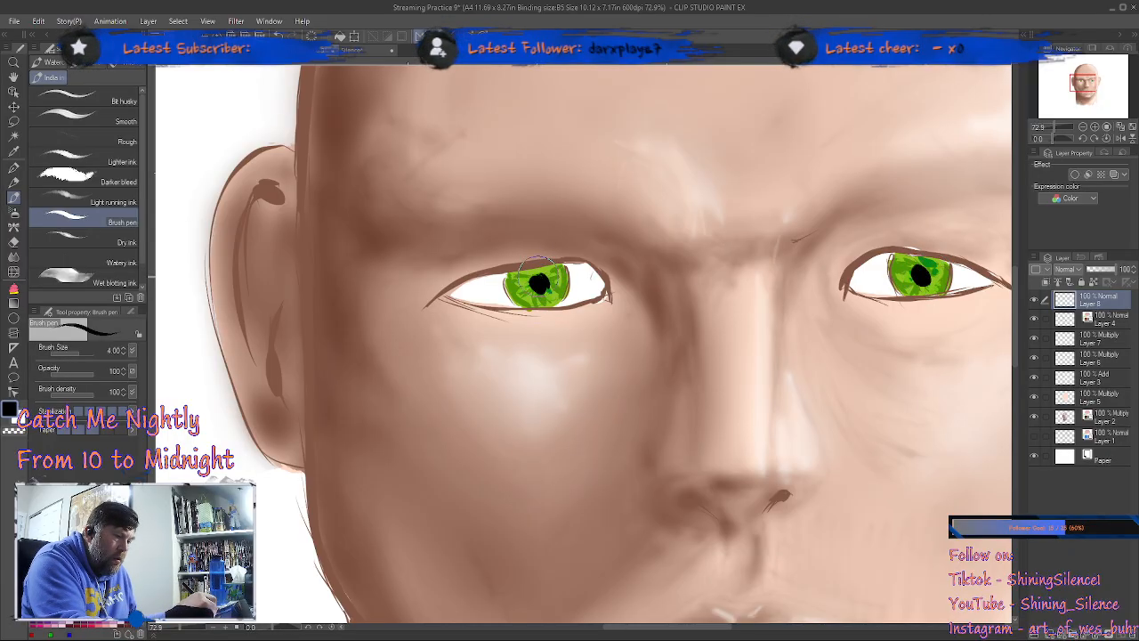
pyautogui.moveTo(532, 283); pyautogui.dragTo(538, 287)
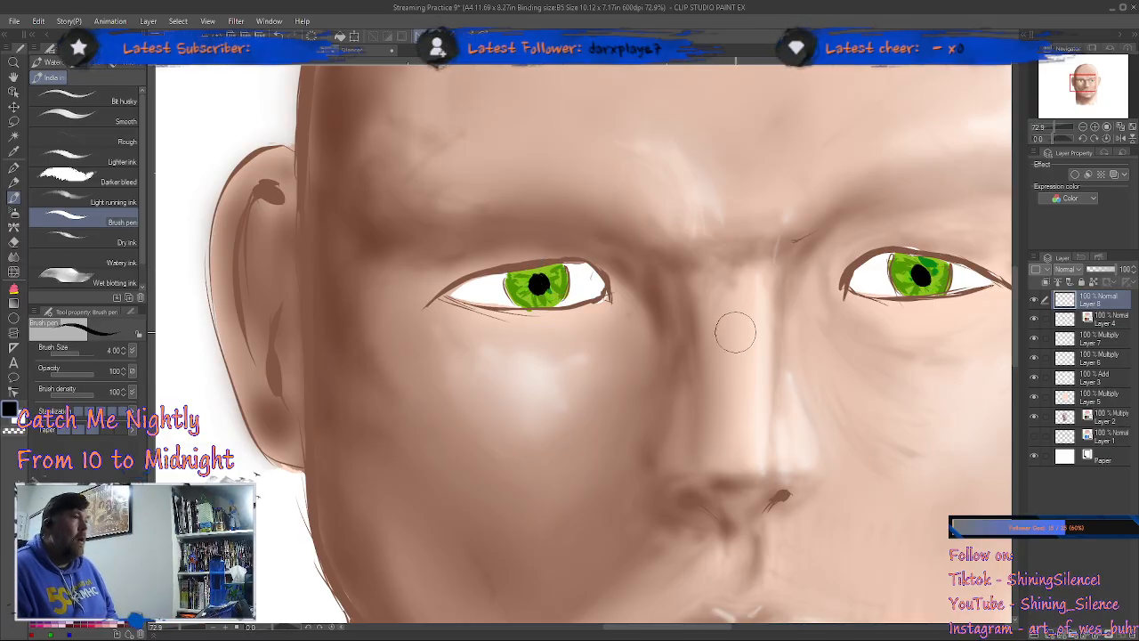
# Step: View the whole head and toggle Layer 4's visibility to check its contents
pyautogui.scroll(-4, 735, 338)
pyautogui.scroll(1, 720, 349)
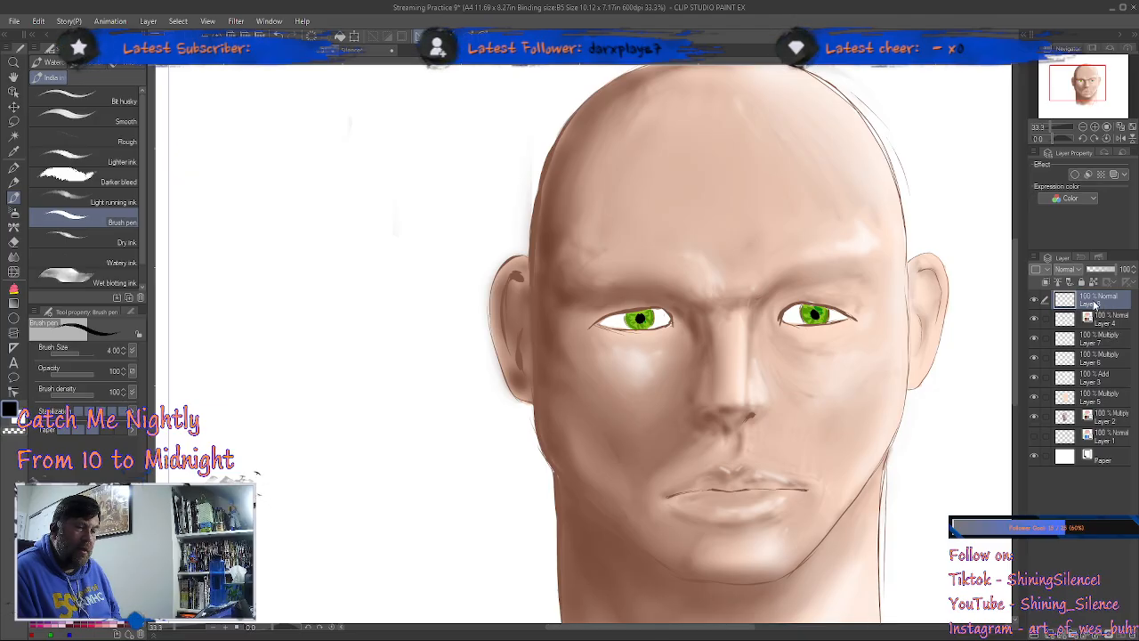
pyautogui.click(1037, 319)
pyautogui.click(1037, 319)
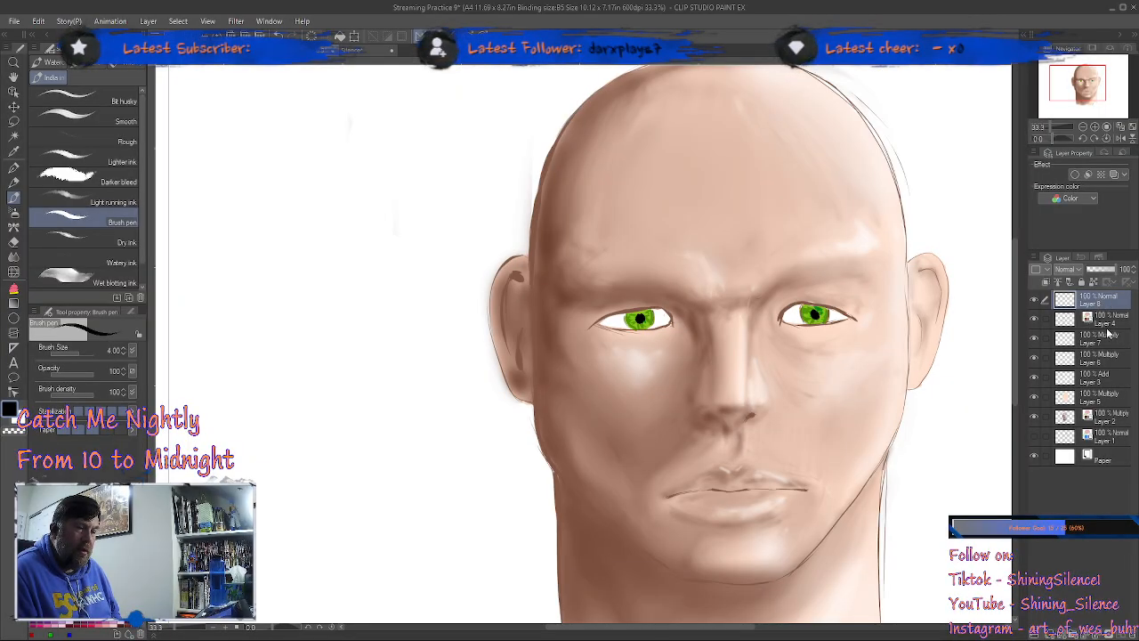
# Step: Add a Multiply layer above Layer 8 and set up the Shadow airbrush at brush size 1.70
pyautogui.click(1050, 635)
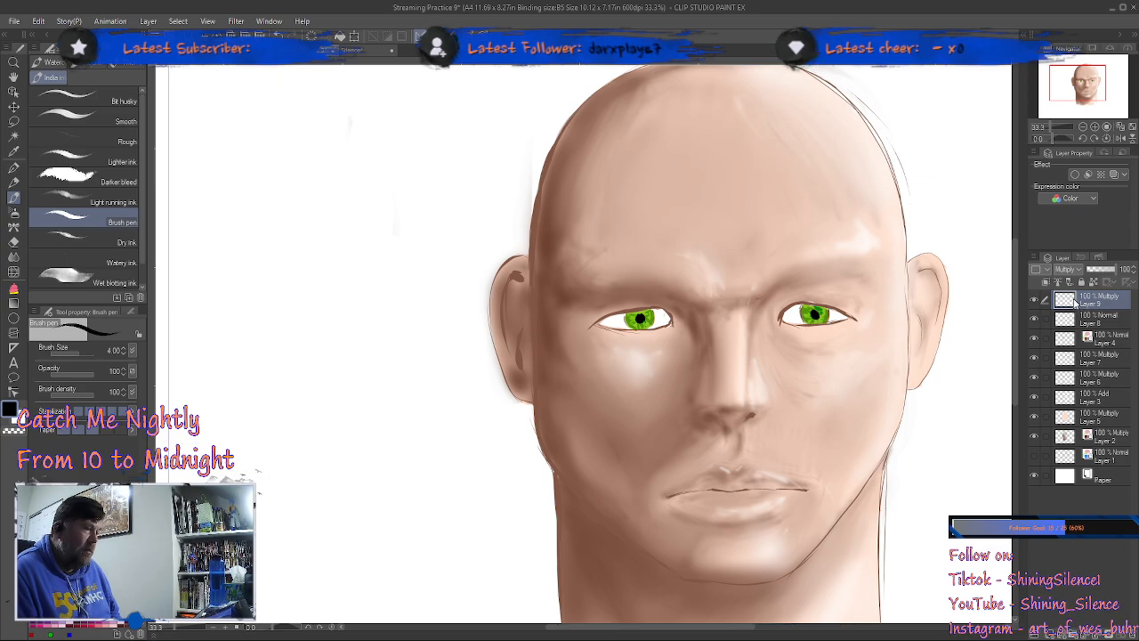
pyautogui.click(13, 211)
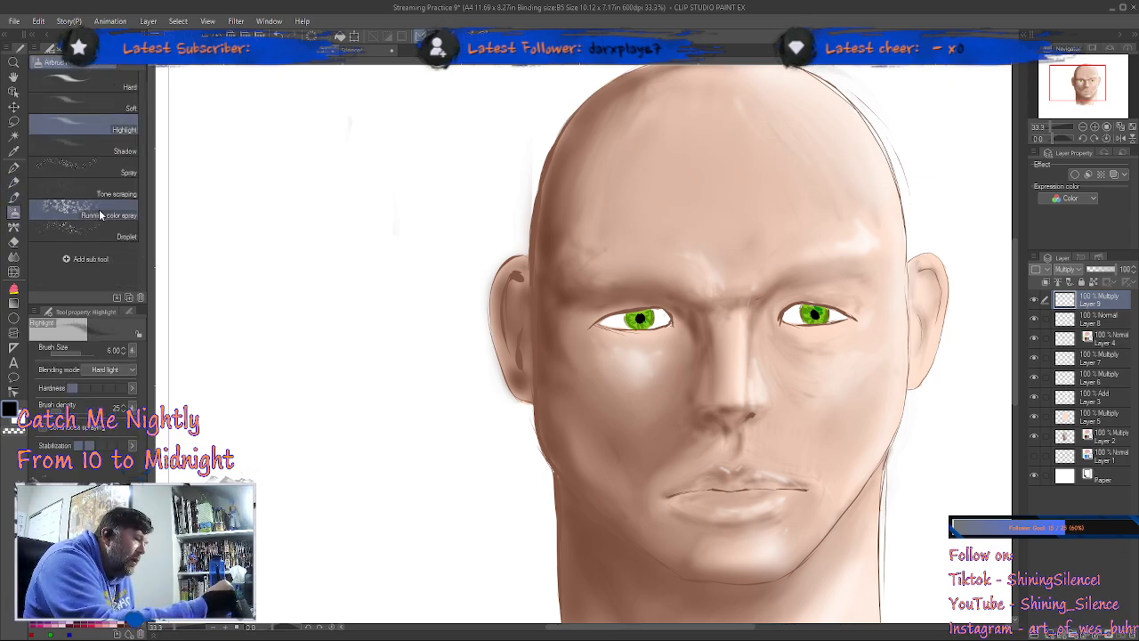
pyautogui.click(133, 151)
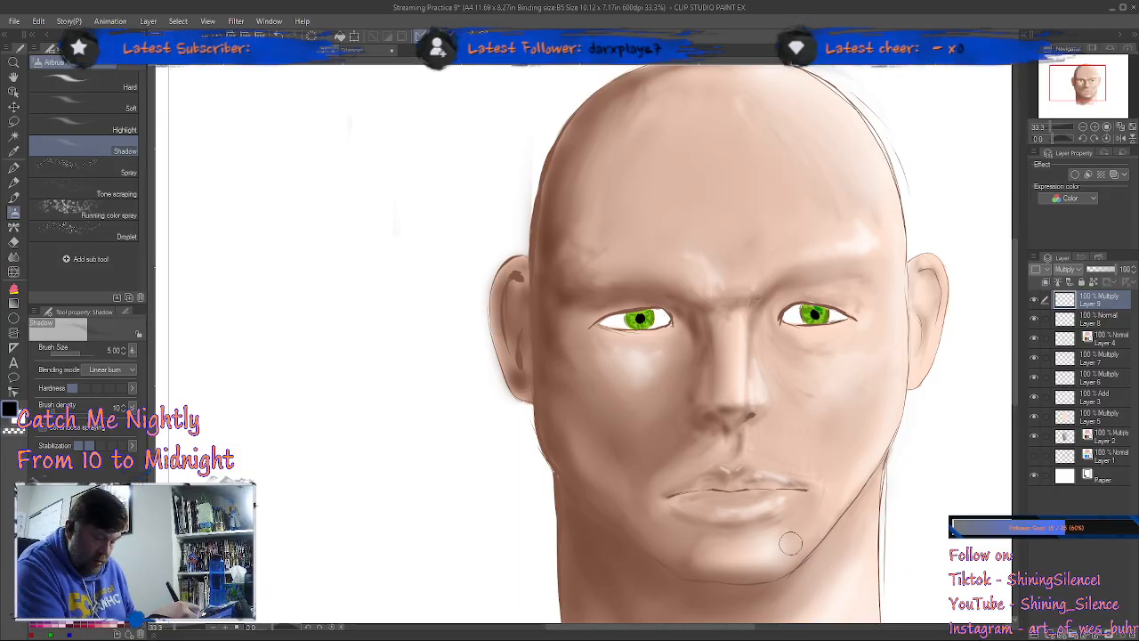
pyautogui.press('[')
pyautogui.press('[')
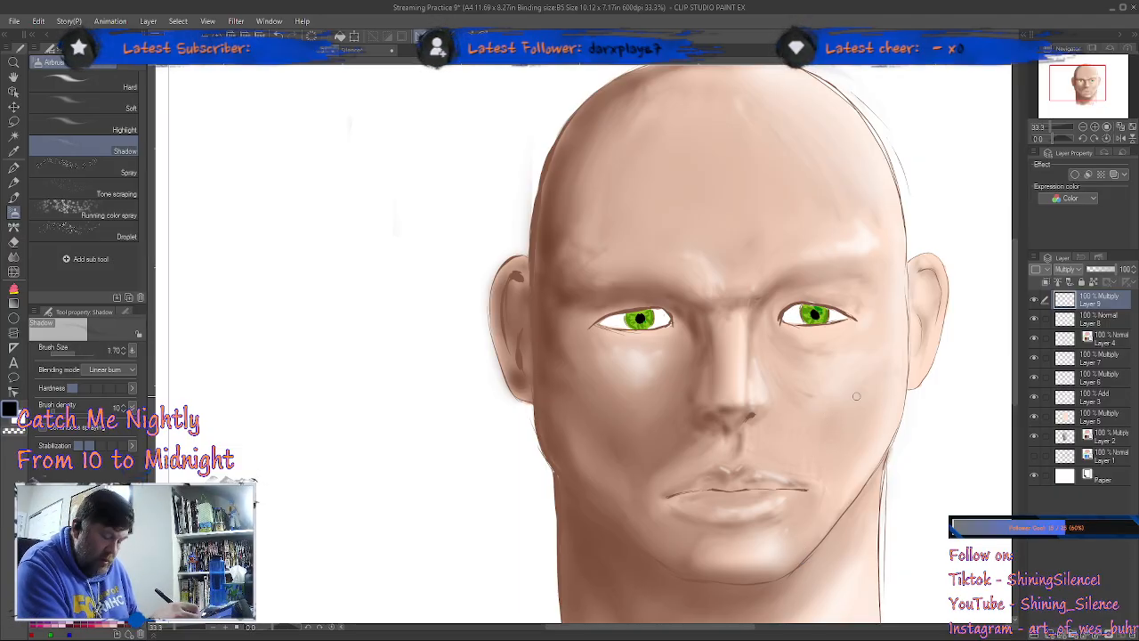
# Step: Shade the corners and upper edges of both eye whites in soft gray with the Shadow airbrush on Layer 9
pyautogui.scroll(5, 855, 405)
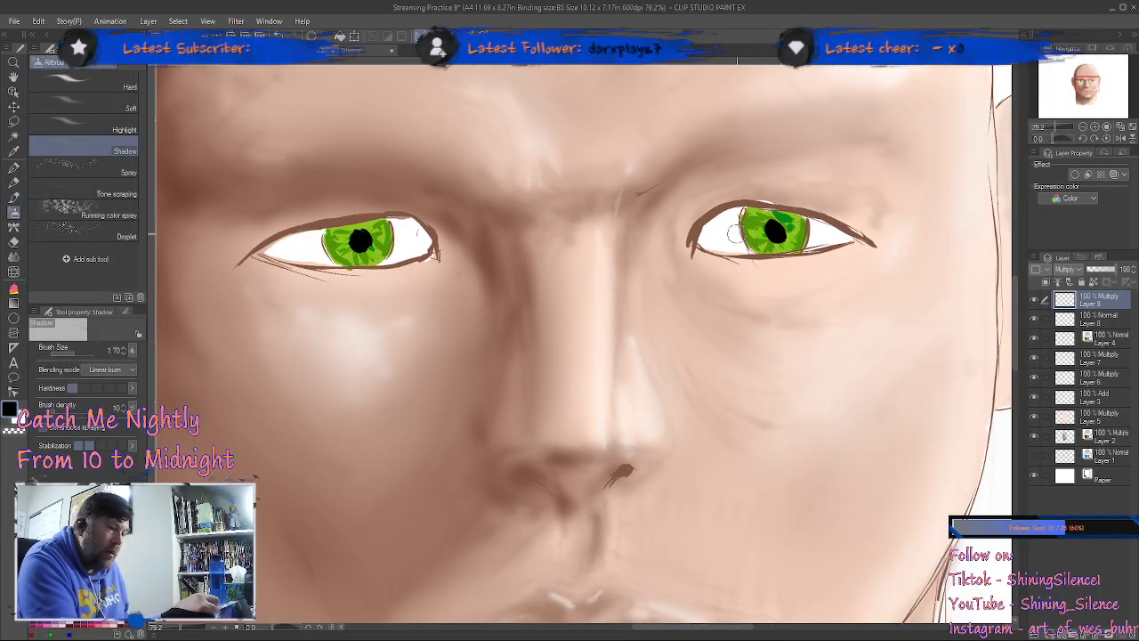
pyautogui.moveTo(703, 237); pyautogui.dragTo(732, 211)
pyautogui.moveTo(816, 220)
pyautogui.mouseDown()
pyautogui.moveTo(782, 212)
pyautogui.moveTo(715, 229)
pyautogui.moveTo(741, 208)
pyautogui.moveTo(820, 226)
pyautogui.mouseUp()
pyautogui.moveTo(705, 234)
pyautogui.mouseDown()
pyautogui.moveTo(836, 229)
pyautogui.moveTo(752, 214)
pyautogui.moveTo(706, 223)
pyautogui.mouseUp()
pyautogui.moveTo(429, 238)
pyautogui.mouseDown()
pyautogui.moveTo(374, 222)
pyautogui.moveTo(267, 249)
pyautogui.moveTo(385, 221)
pyautogui.mouseUp()
pyautogui.moveTo(282, 249); pyautogui.dragTo(349, 225)
pyautogui.moveTo(434, 233); pyautogui.dragTo(431, 247)
pyautogui.moveTo(291, 244)
pyautogui.mouseDown()
pyautogui.moveTo(279, 252)
pyautogui.moveTo(301, 258)
pyautogui.moveTo(296, 239)
pyautogui.moveTo(318, 249)
pyautogui.mouseUp()
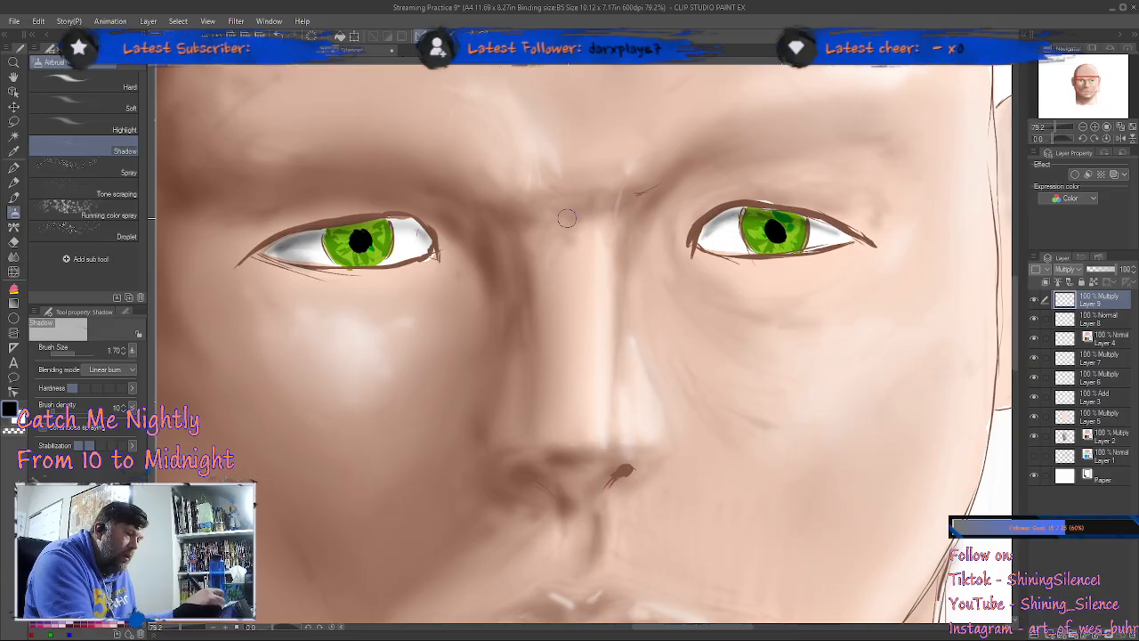
# Step: Deepen the gray shading in both eye whites on Layer 9, and round out the right-hand pupil with the black Brush pen on Layer 8
pyautogui.moveTo(406, 231)
pyautogui.mouseDown()
pyautogui.moveTo(344, 231)
pyautogui.moveTo(414, 233)
pyautogui.moveTo(400, 221)
pyautogui.moveTo(410, 222)
pyautogui.moveTo(394, 219)
pyautogui.moveTo(433, 255)
pyautogui.mouseUp()
pyautogui.moveTo(740, 235)
pyautogui.mouseDown()
pyautogui.moveTo(716, 227)
pyautogui.moveTo(710, 242)
pyautogui.mouseUp()
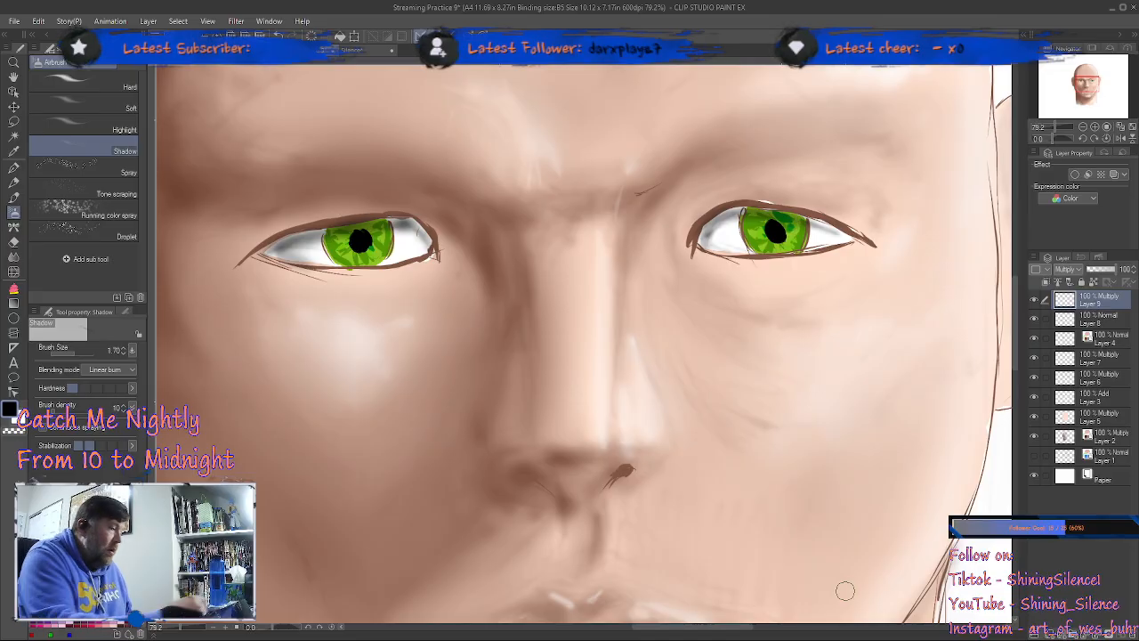
pyautogui.click(14, 197)
pyautogui.click(1105, 324)
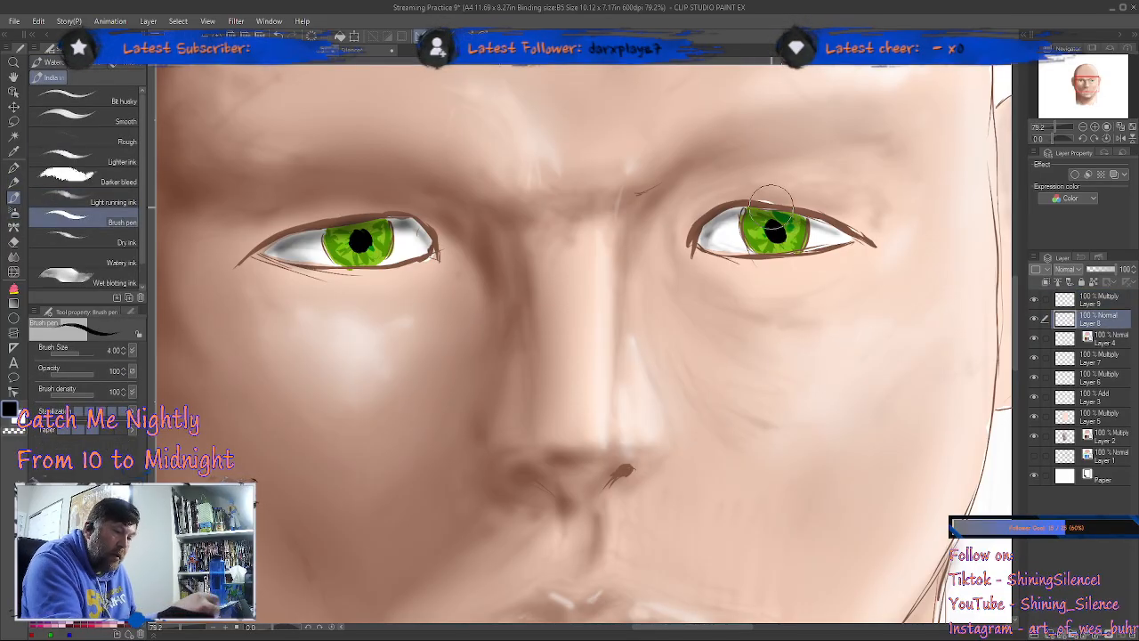
pyautogui.moveTo(781, 223); pyautogui.dragTo(785, 233)
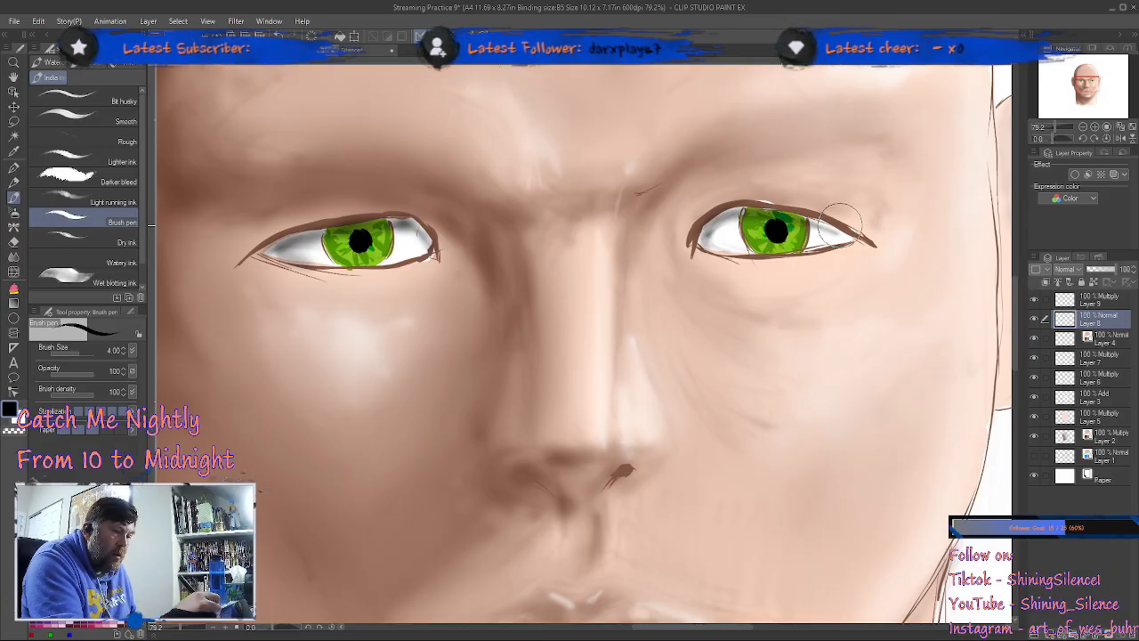
# Step: Add a new raster layer above Layer 9 and set its blending mode to Add
pyautogui.click(1104, 307)
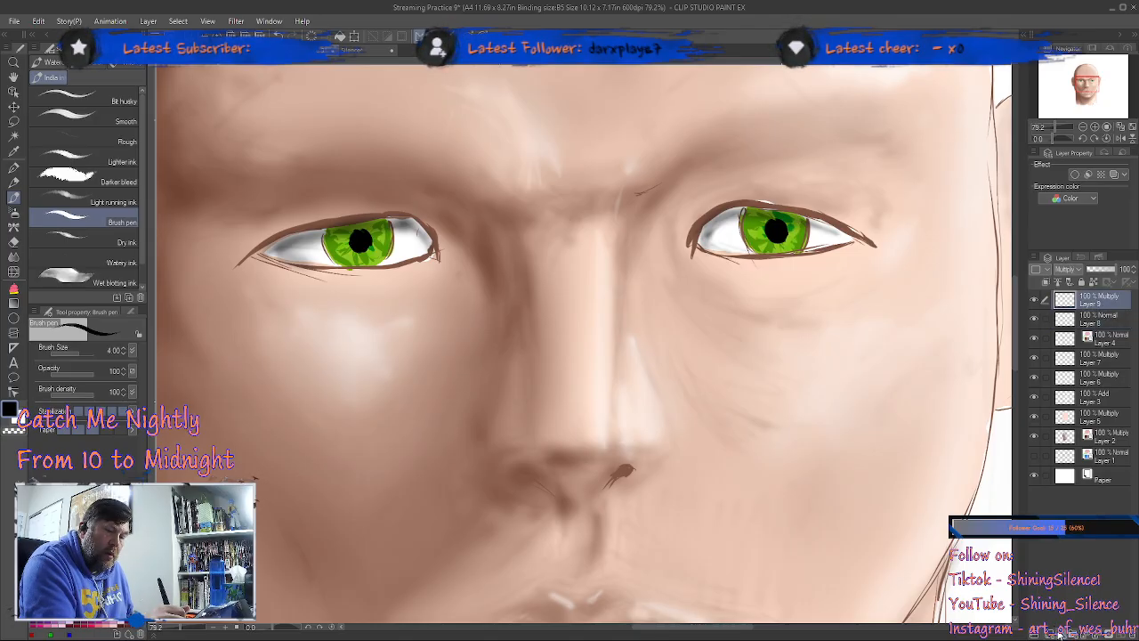
pyautogui.hotkey('ctrl', 'shift', 'n')
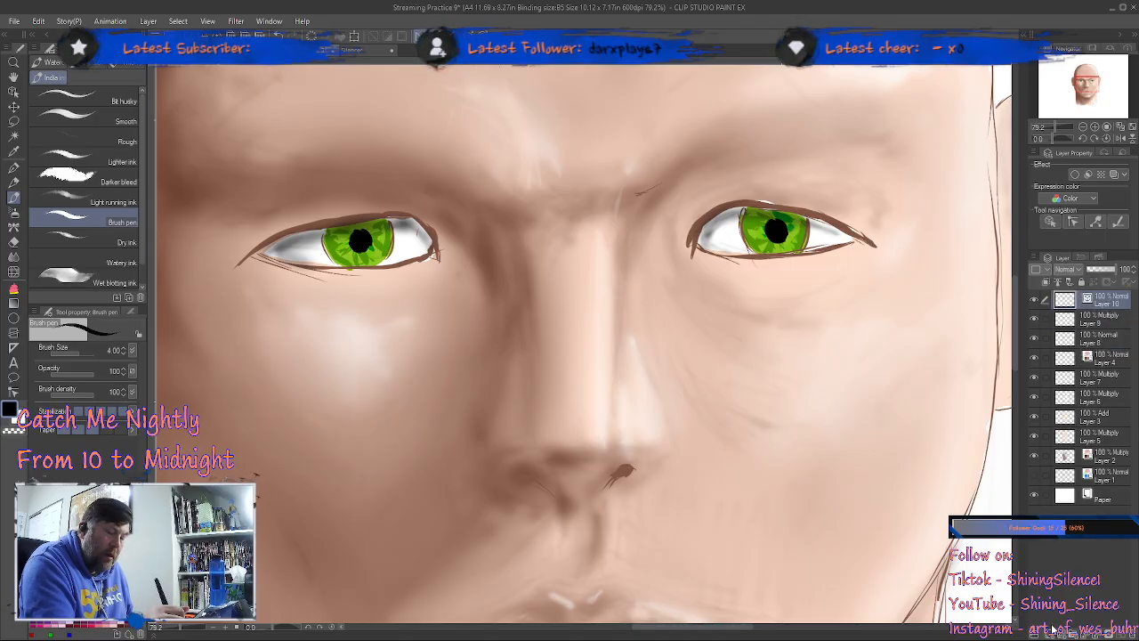
pyautogui.hotkey('ctrl', 'z')
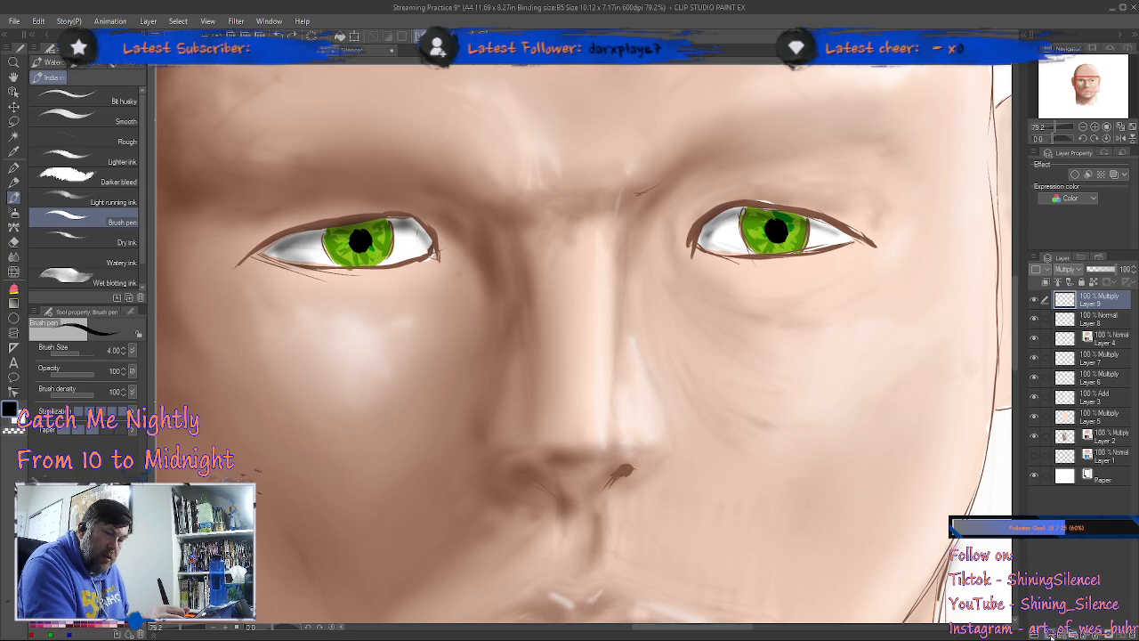
pyautogui.hotkey('ctrl', 'shift', 'n')
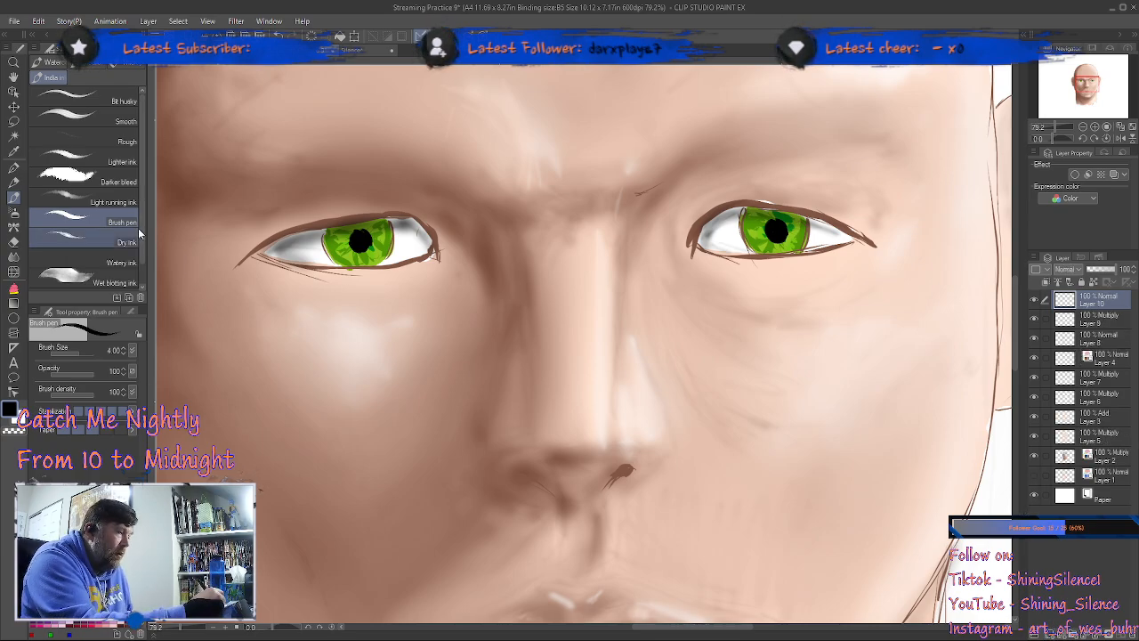
pyautogui.click(14, 212)
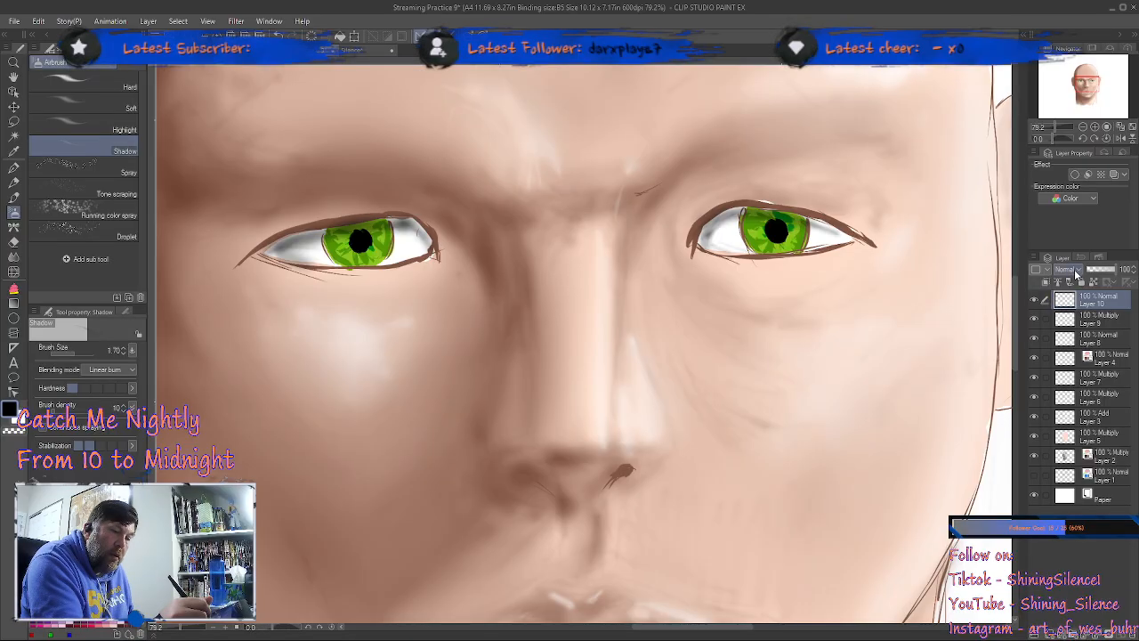
pyautogui.click(1084, 402)
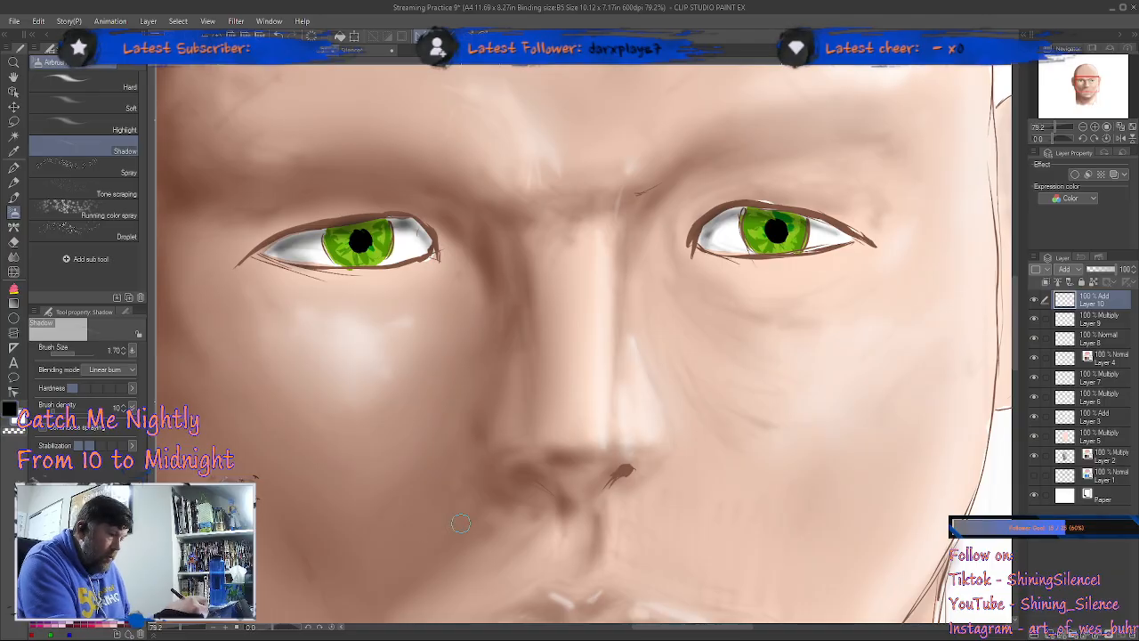
pyautogui.click(129, 130)
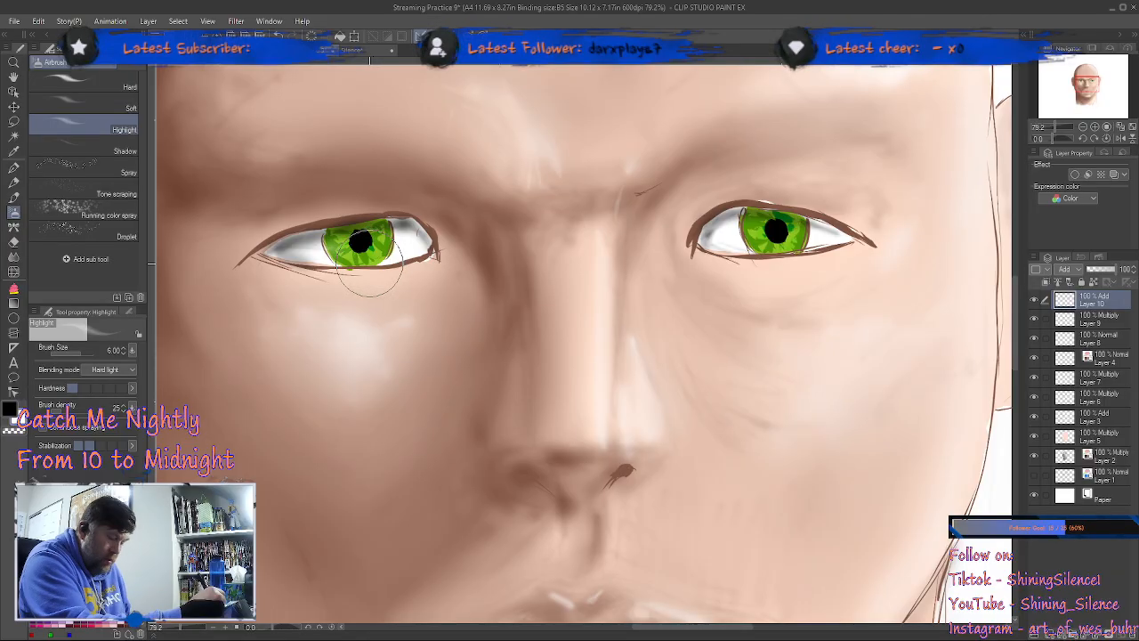
pyautogui.press('[')
pyautogui.press('[')
pyautogui.press('[')
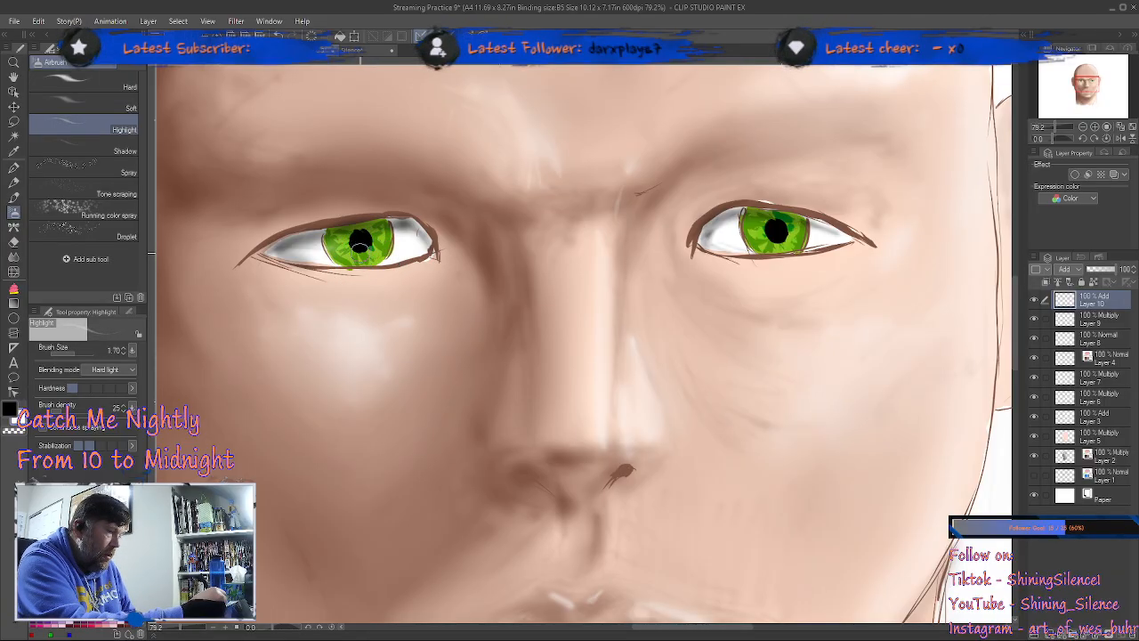
# Step: Paint white reflections across the iris and pupil of both eyes on Layer 10 with the Hard airbrush at brush size 1.50
pyautogui.click(125, 88)
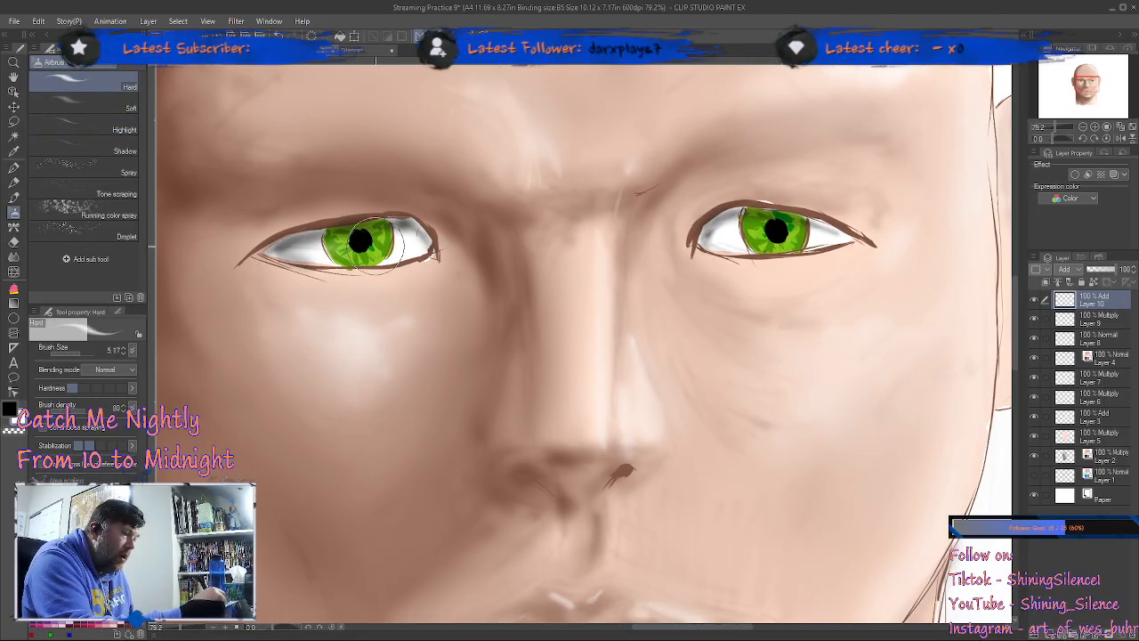
pyautogui.press('[')
pyautogui.press('[')
pyautogui.press('[')
pyautogui.press('[')
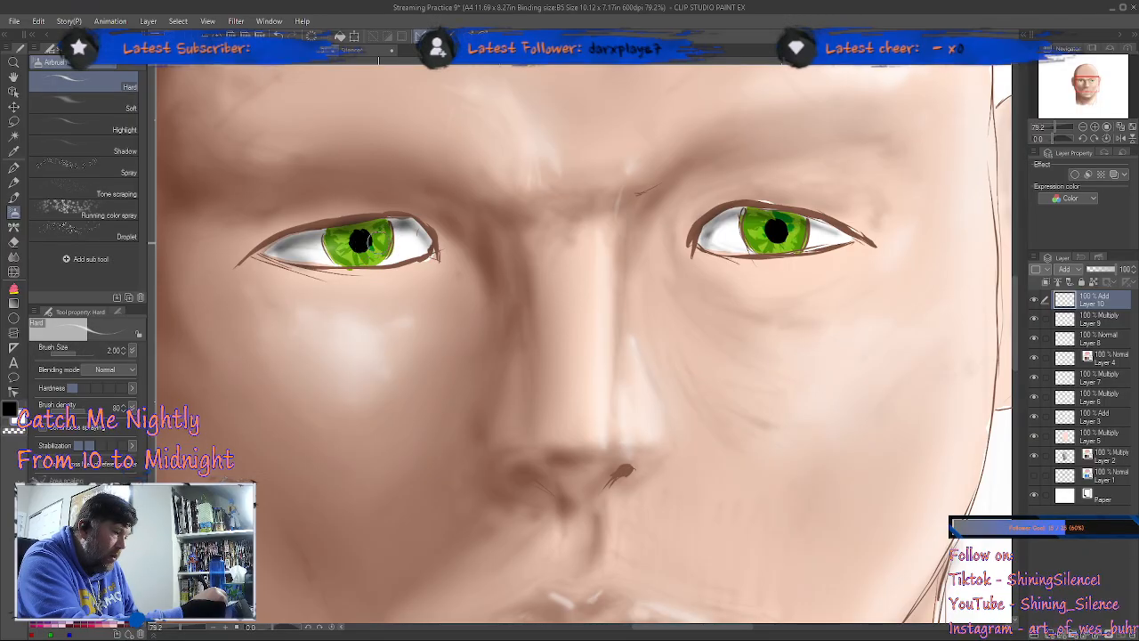
pyautogui.press('[')
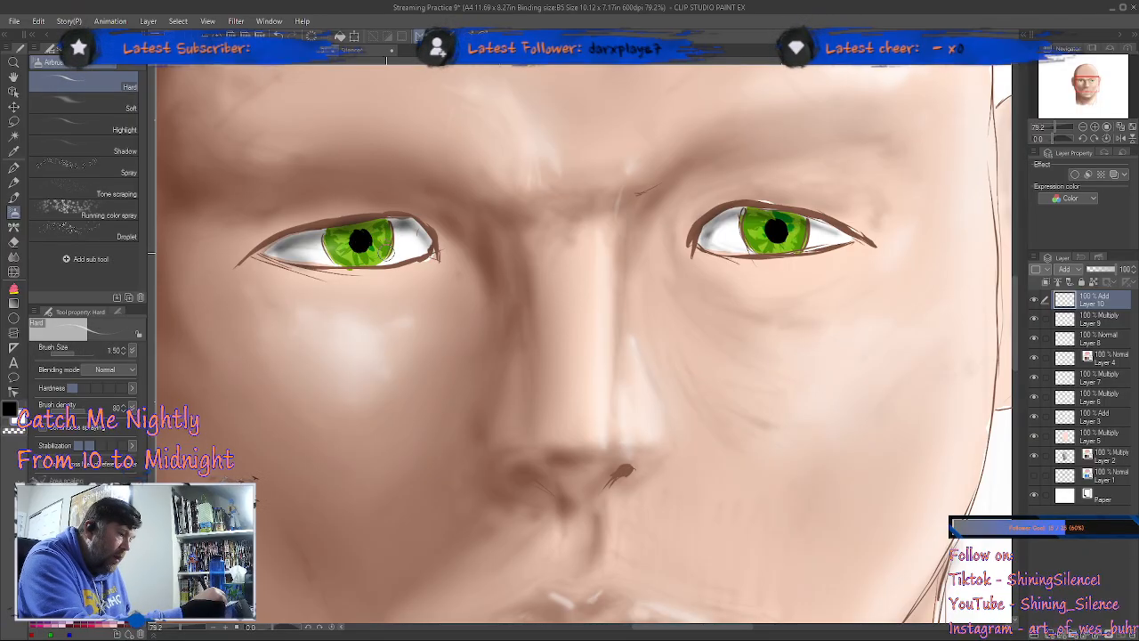
pyautogui.moveTo(386, 257); pyautogui.dragTo(359, 241)
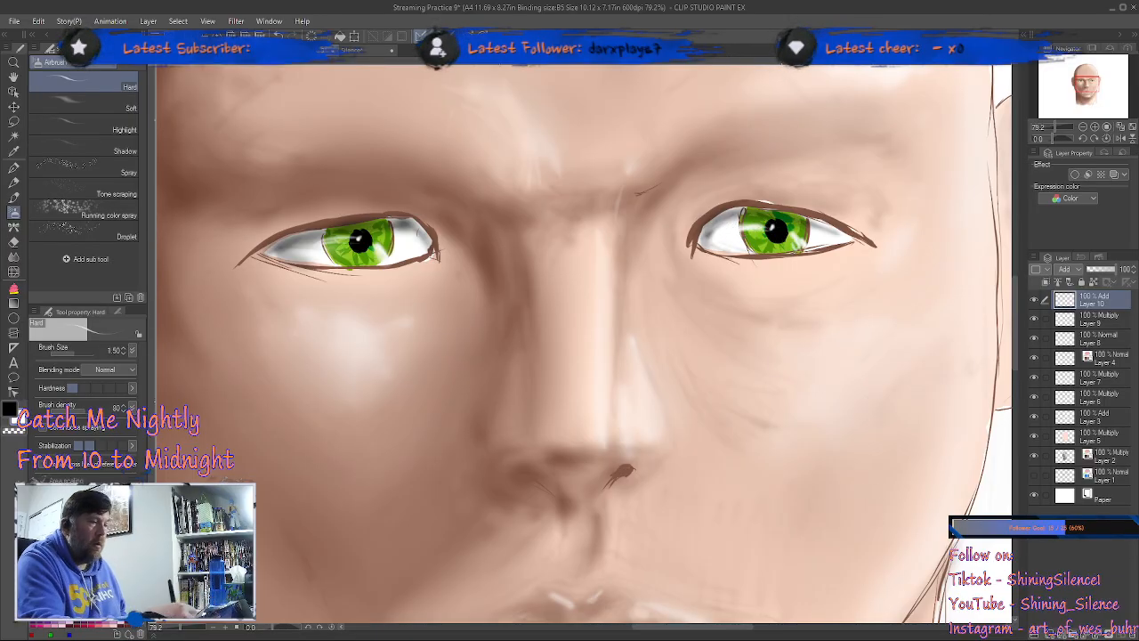
pyautogui.scroll(-3, 724, 421)
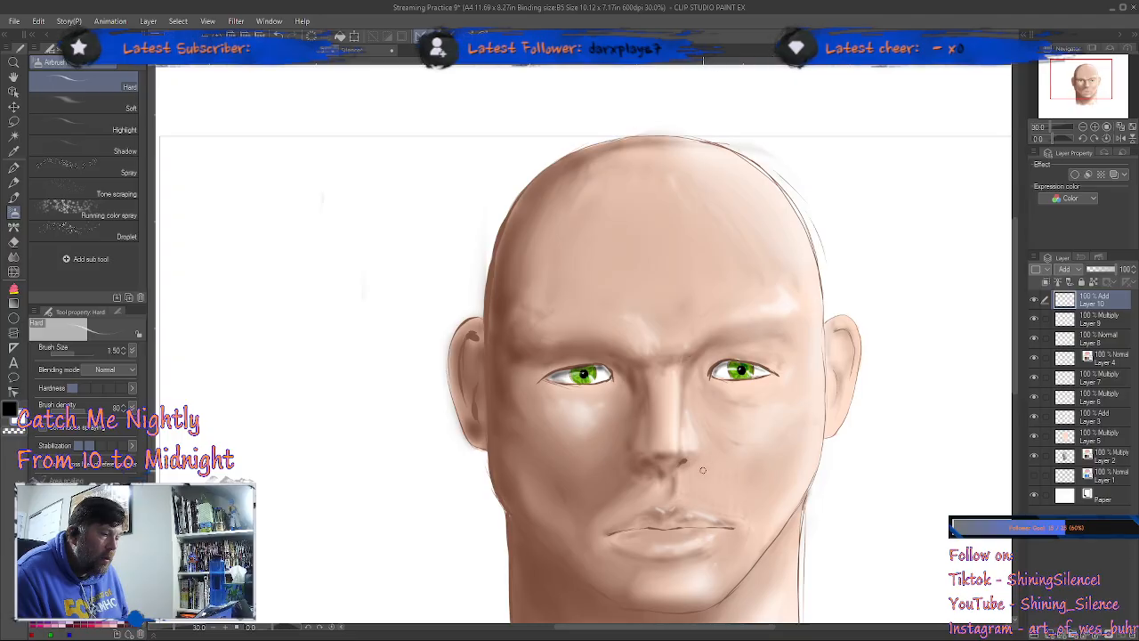
# Step: Fill in both nostrils in black on Layer 8 with the 01 Crow Quill pen at brush size 3.00
pyautogui.scroll(5, 703, 469)
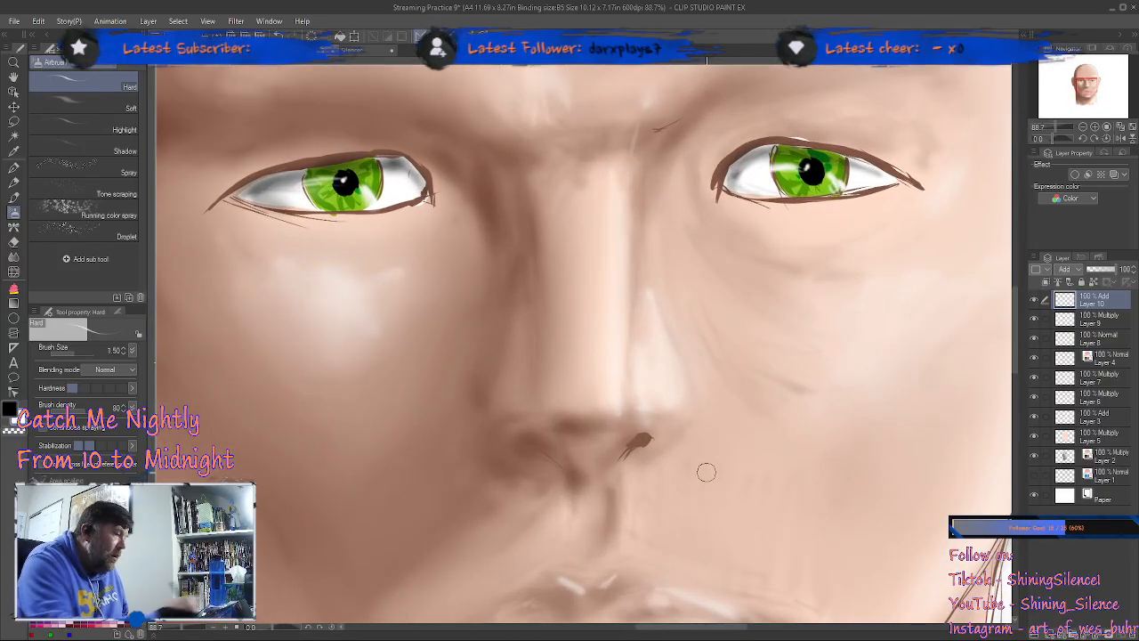
pyautogui.click(14, 166)
pyautogui.click(109, 210)
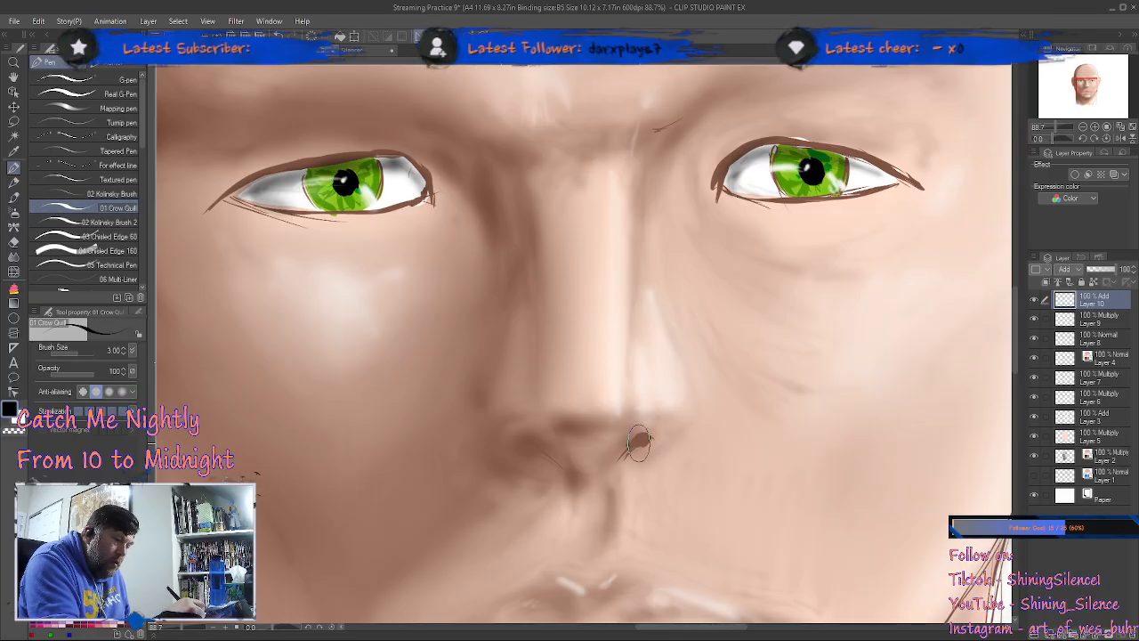
pyautogui.click(1103, 339)
pyautogui.click(1034, 339)
pyautogui.click(1034, 339)
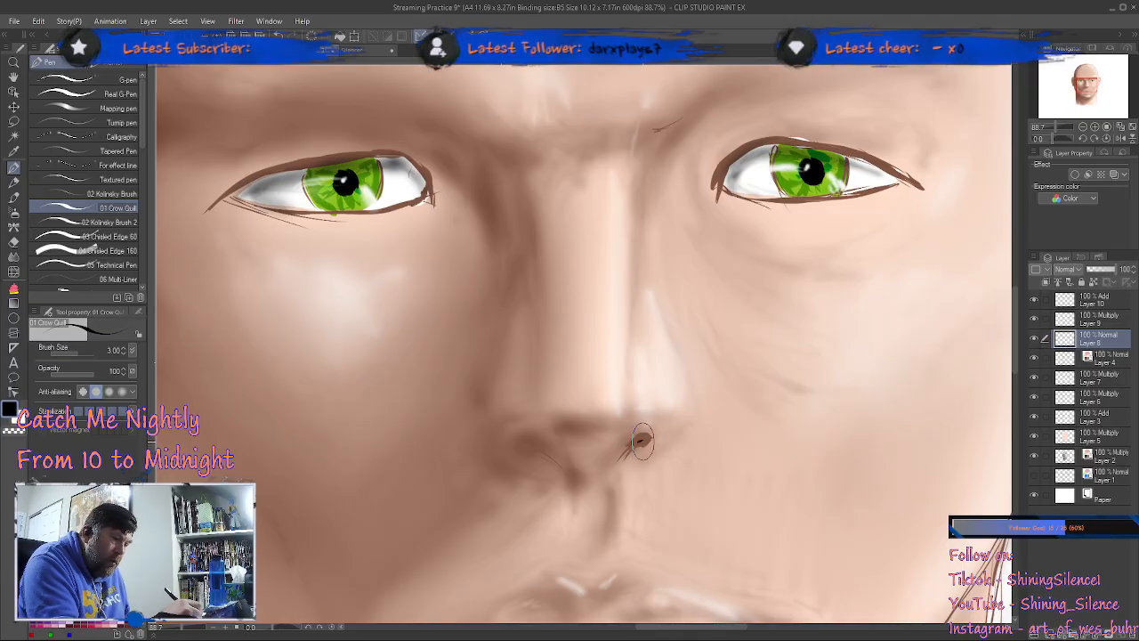
pyautogui.moveTo(641, 442); pyautogui.dragTo(625, 455)
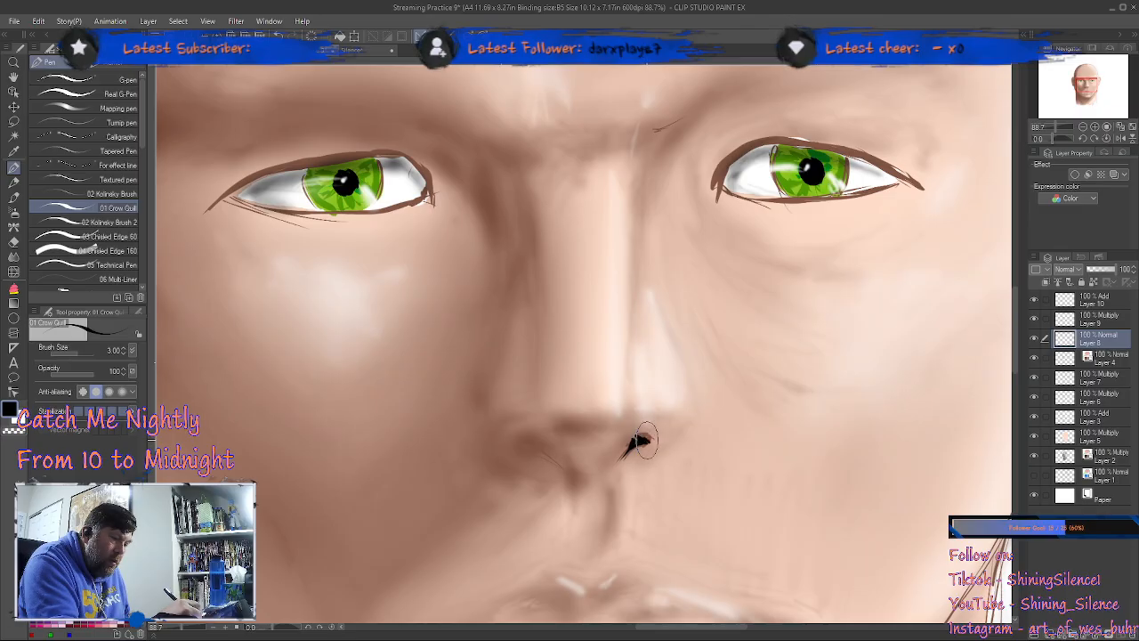
pyautogui.moveTo(527, 451)
pyautogui.mouseDown()
pyautogui.moveTo(568, 465)
pyautogui.moveTo(580, 452)
pyautogui.moveTo(537, 426)
pyautogui.moveTo(546, 453)
pyautogui.mouseUp()
pyautogui.moveTo(638, 441); pyautogui.dragTo(622, 459)
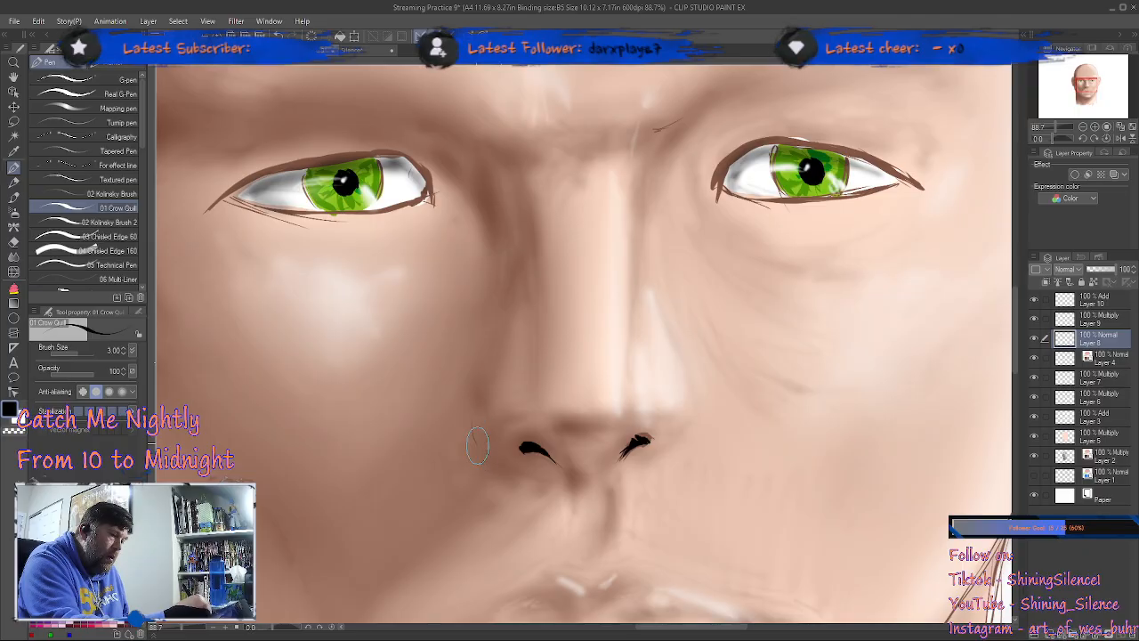
# Step: Draw thin black contour strokes along the nose's left wing and beneath its tip on Layer 8
pyautogui.moveTo(472, 416); pyautogui.dragTo(487, 462)
pyautogui.moveTo(571, 418); pyautogui.dragTo(608, 423)
pyautogui.moveTo(706, 456); pyautogui.dragTo(808, 491)
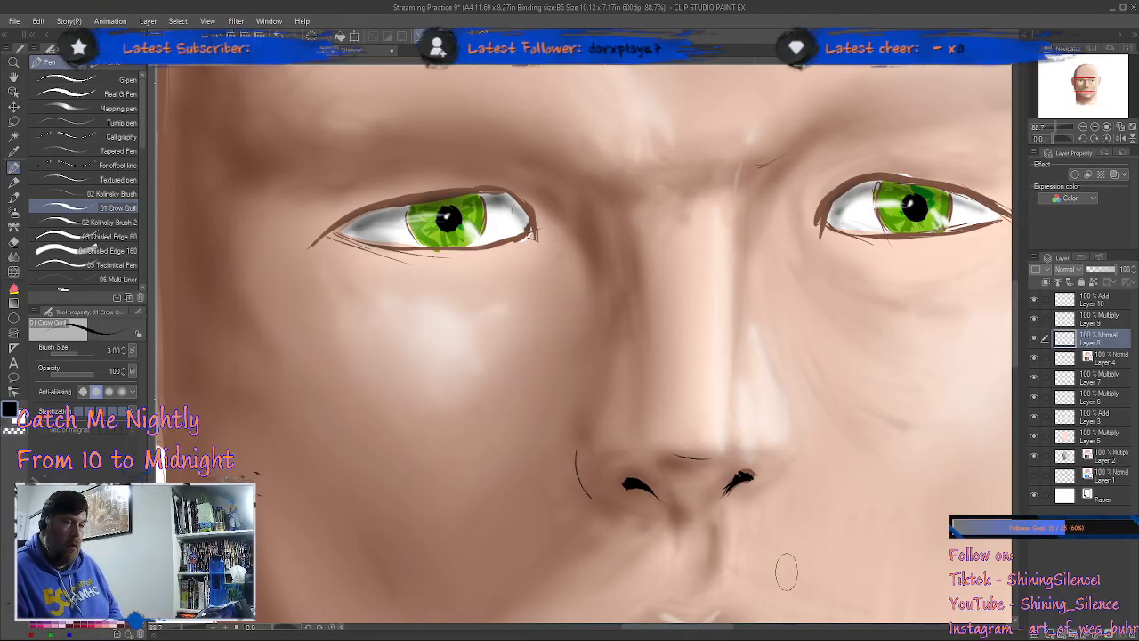
pyautogui.scroll(-3, 751, 551)
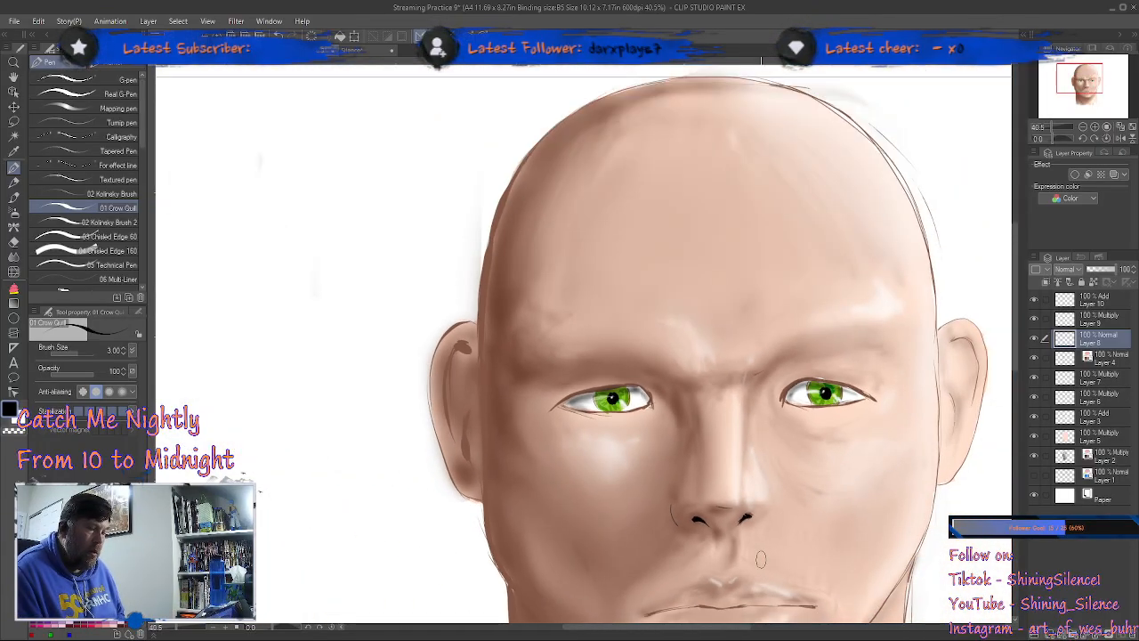
# Step: View the whole head and toggle the visibility of Layers 7, 6, 3 and 4 in turn to check what each one contributes
pyautogui.scroll(1, 762, 558)
pyautogui.scroll(-2, 761, 559)
pyautogui.moveTo(768, 532); pyautogui.dragTo(626, 388)
pyautogui.scroll(-1, 622, 418)
pyautogui.scroll(1, 636, 423)
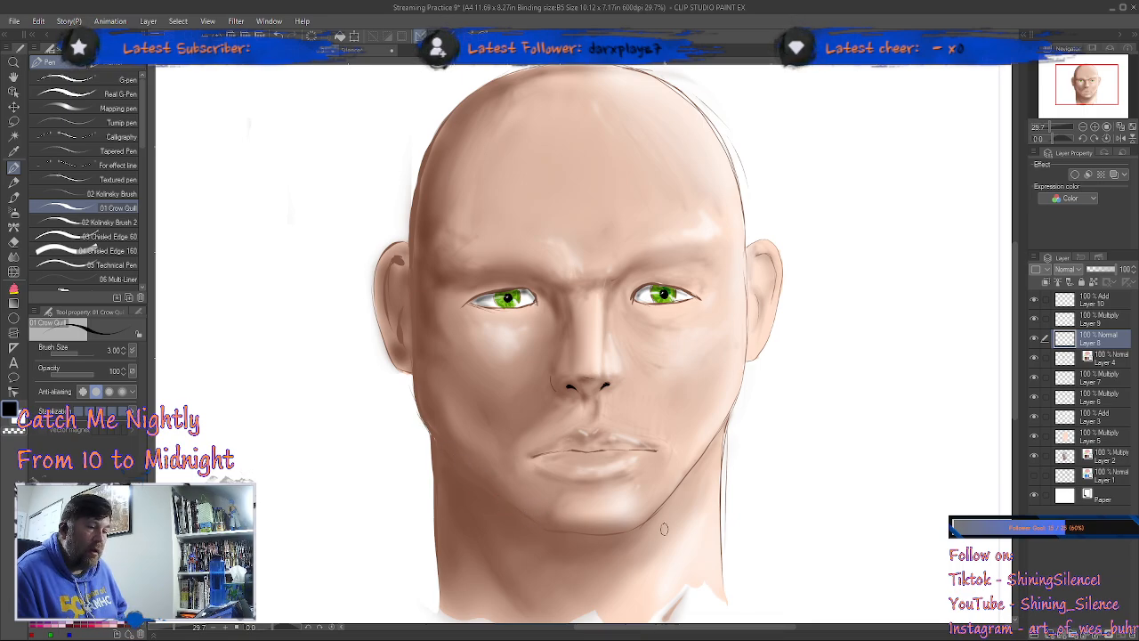
pyautogui.click(1034, 379)
pyautogui.click(1034, 379)
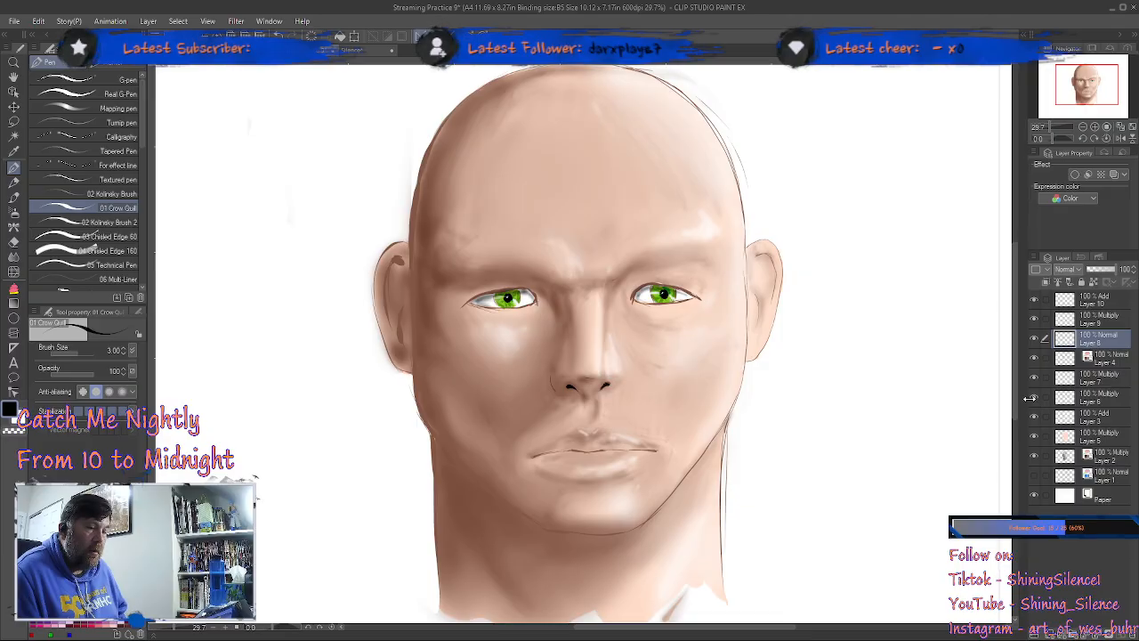
pyautogui.click(1034, 400)
pyautogui.click(1034, 399)
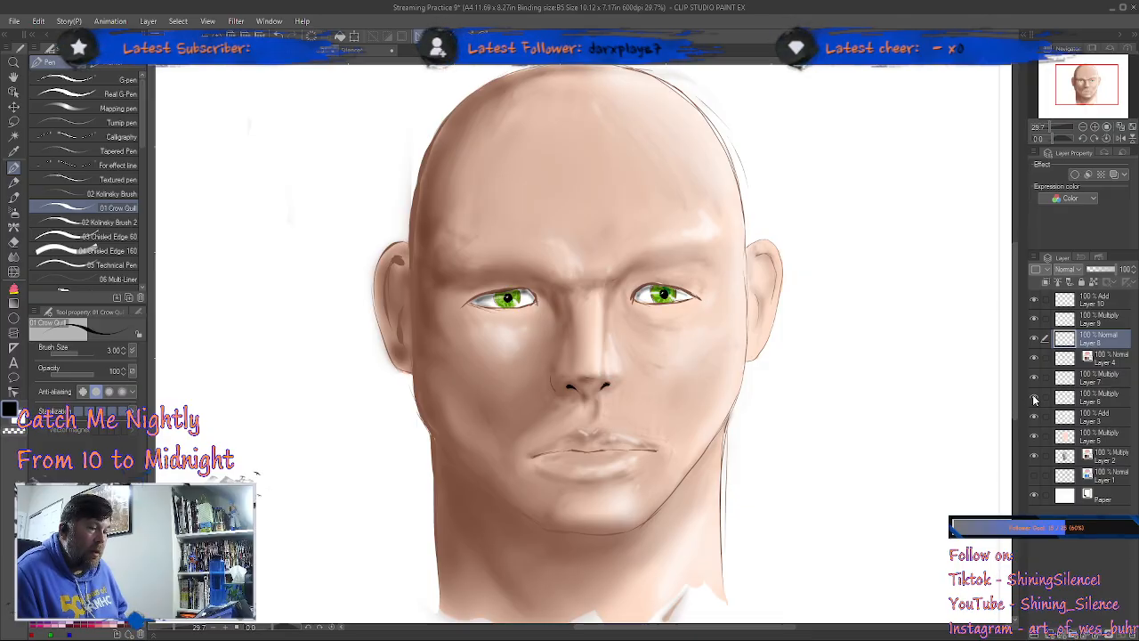
pyautogui.click(1035, 417)
pyautogui.click(1035, 417)
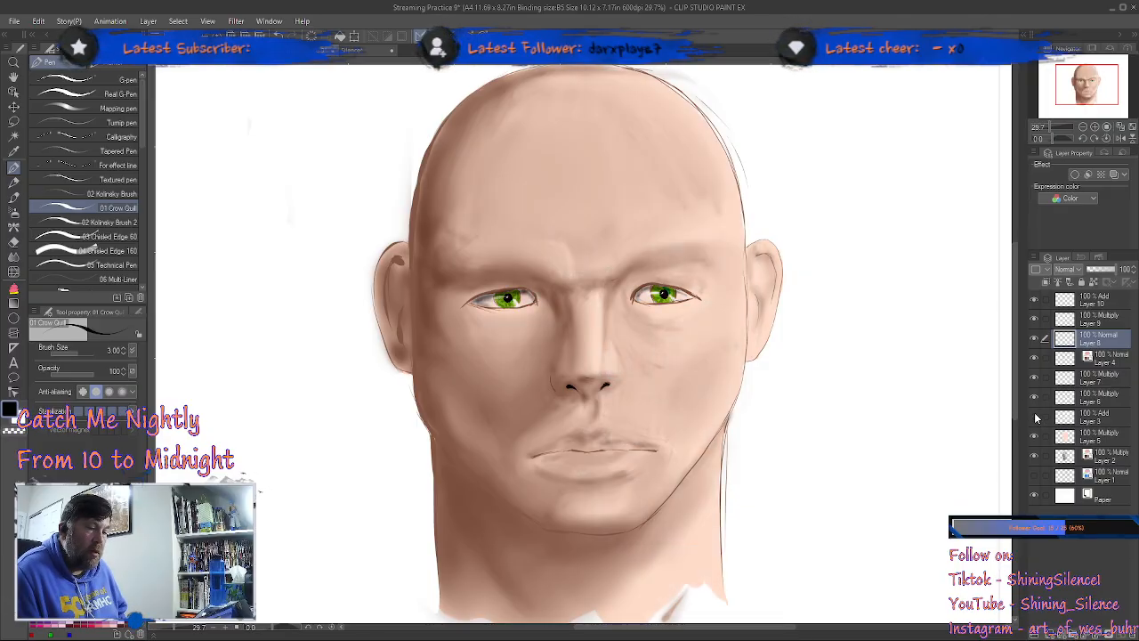
pyautogui.click(1035, 417)
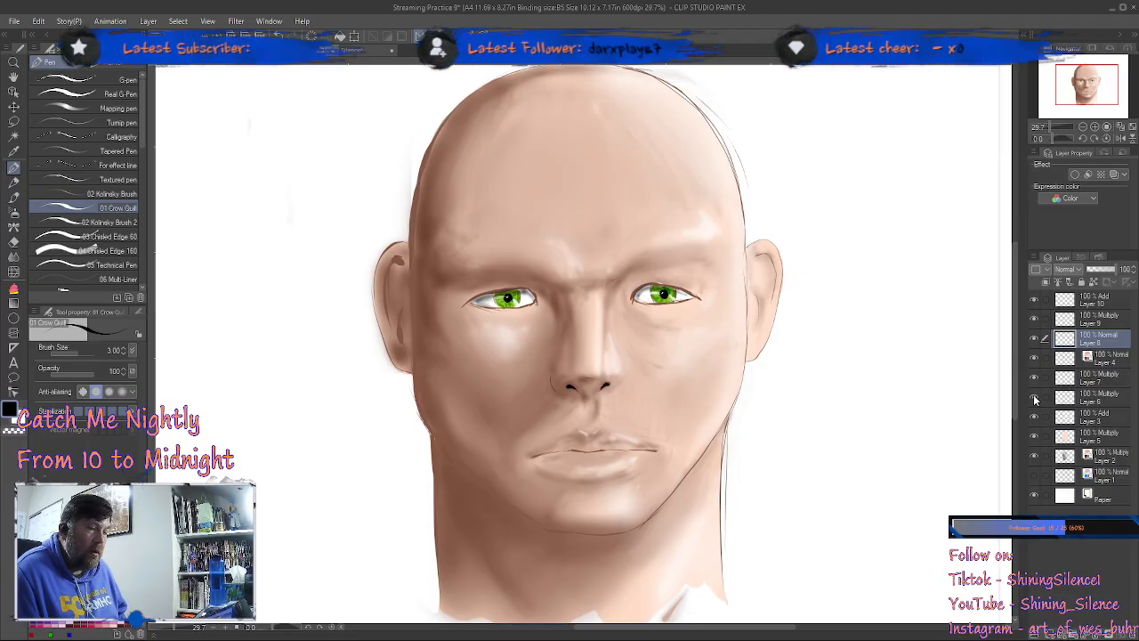
pyautogui.click(1034, 397)
pyautogui.click(1034, 397)
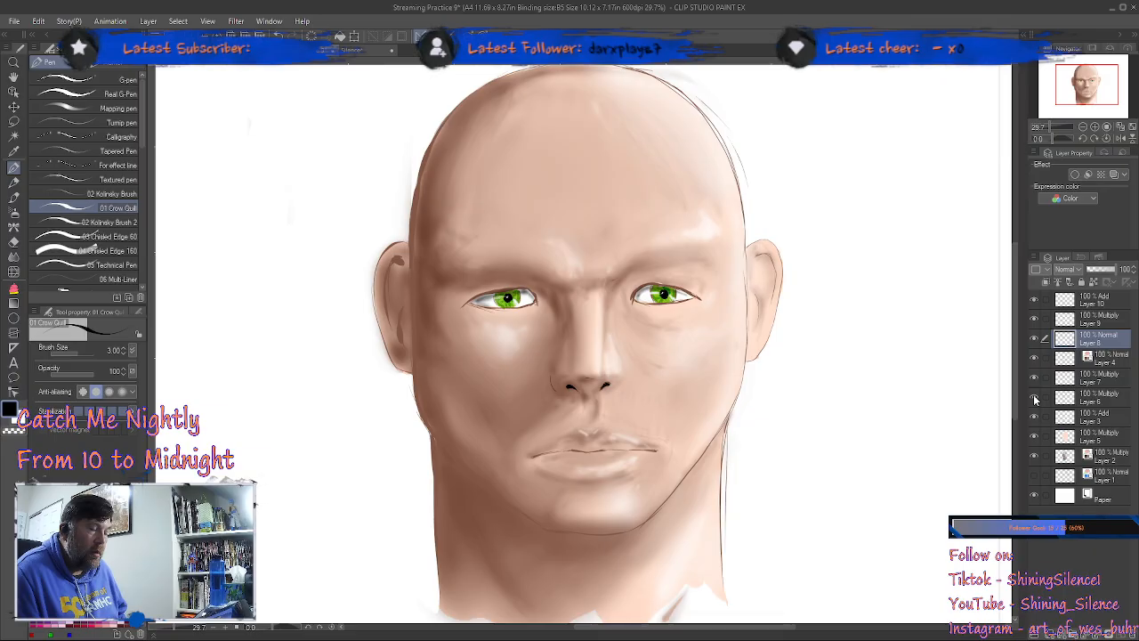
pyautogui.click(1034, 398)
pyautogui.click(1034, 398)
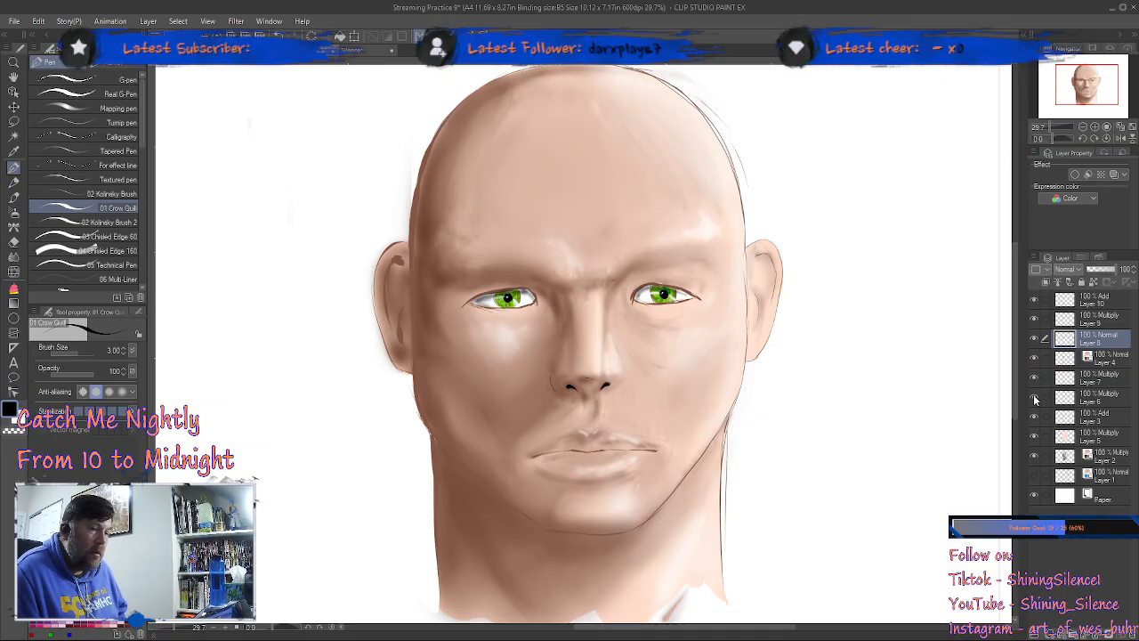
pyautogui.click(1034, 379)
pyautogui.click(1033, 379)
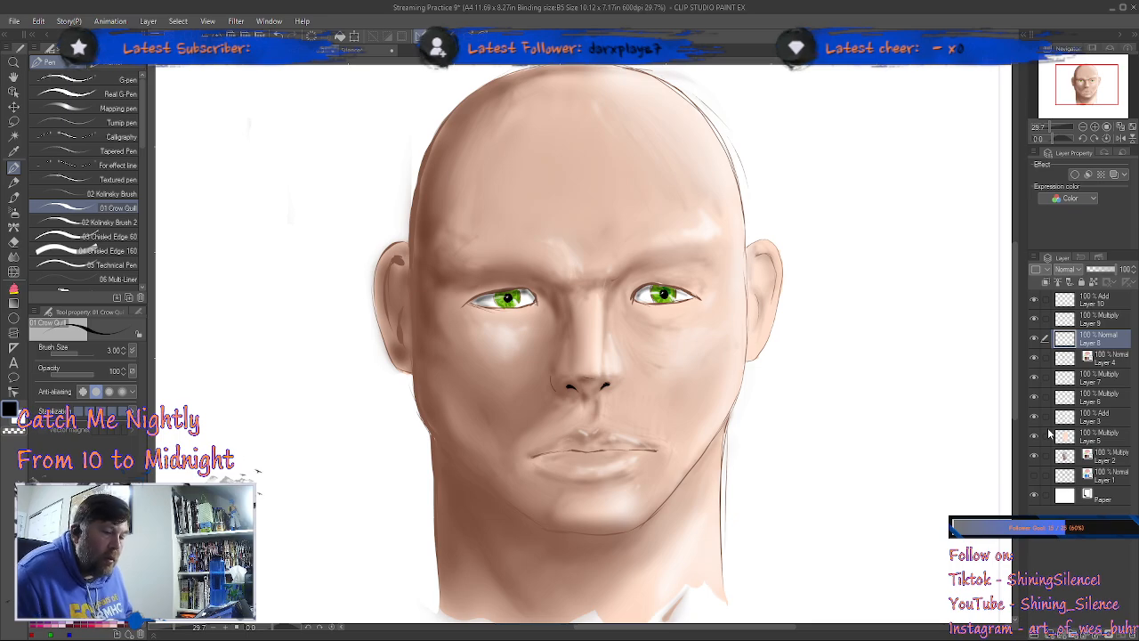
pyautogui.click(1033, 417)
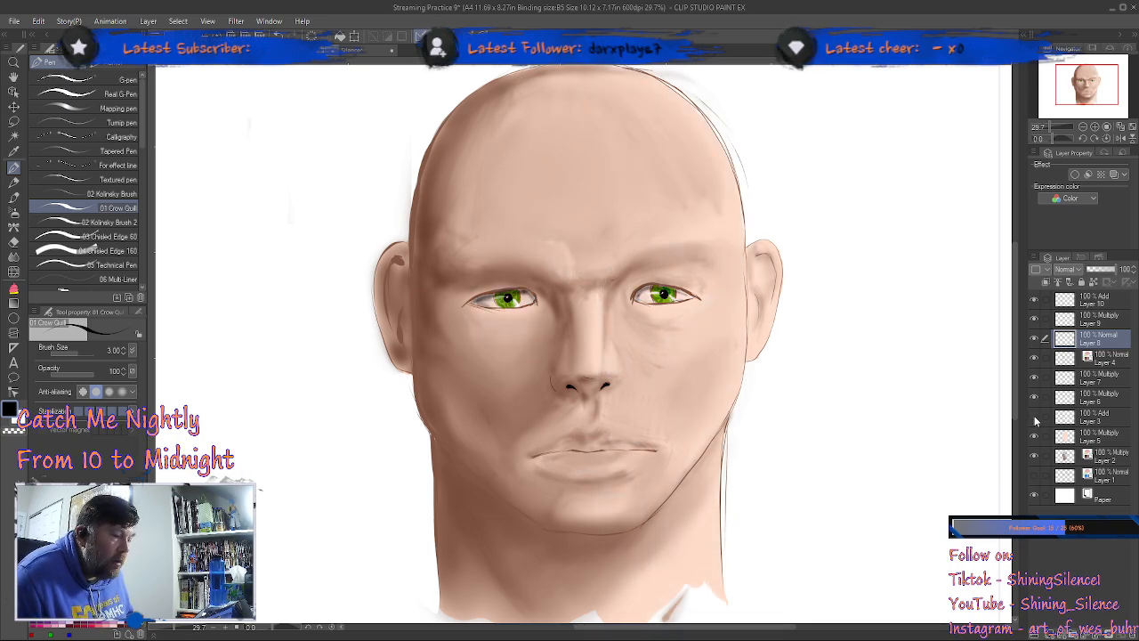
pyautogui.click(1034, 417)
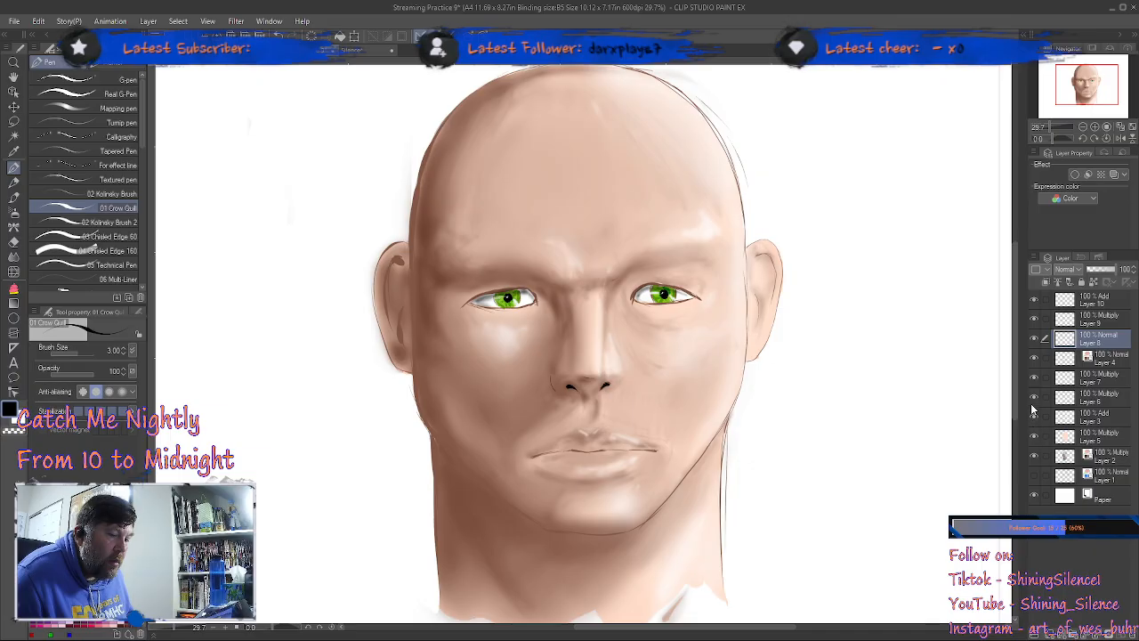
pyautogui.click(1034, 359)
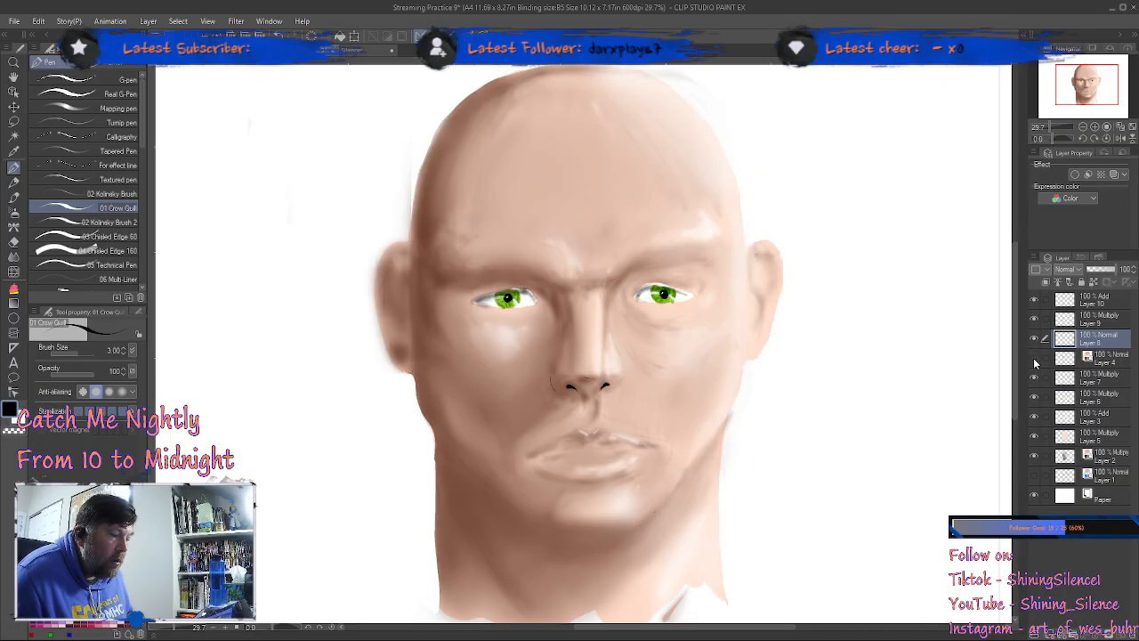
pyautogui.click(1033, 359)
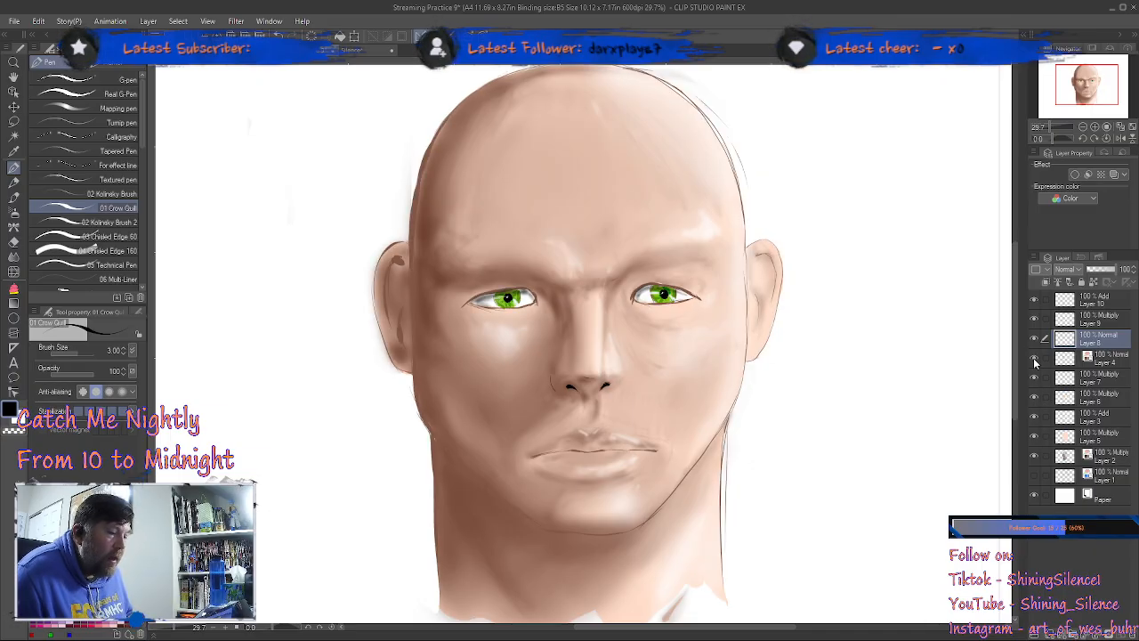
# Step: Hide and reshow Layer 7, and likewise Layer 4, to check which one holds the head's line art
pyautogui.click(1101, 378)
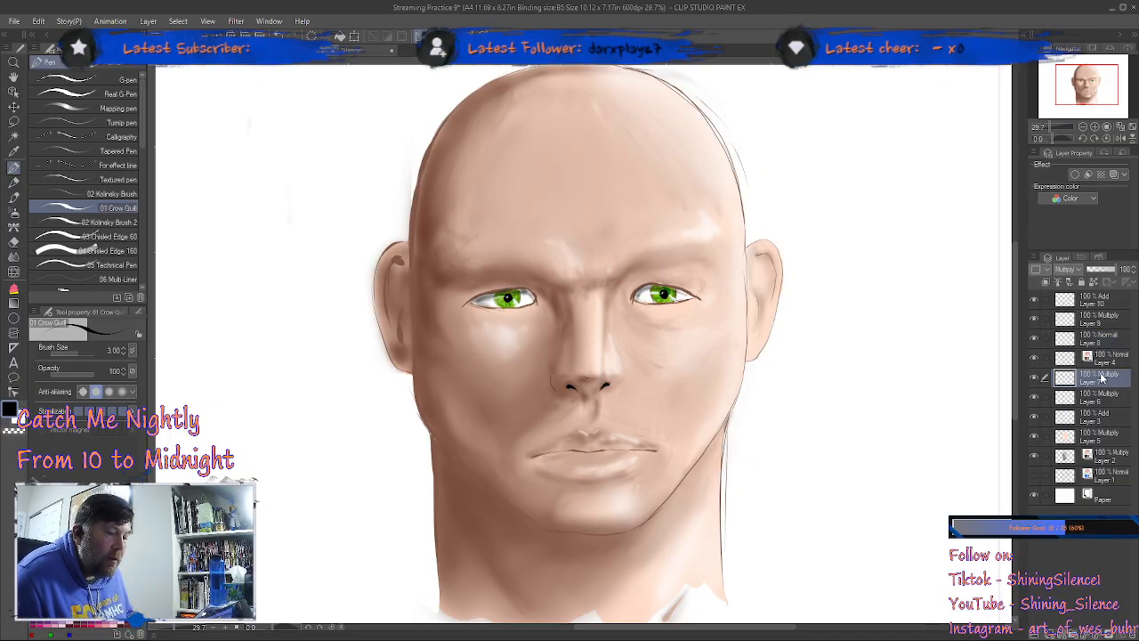
pyautogui.click(1035, 379)
pyautogui.click(1035, 380)
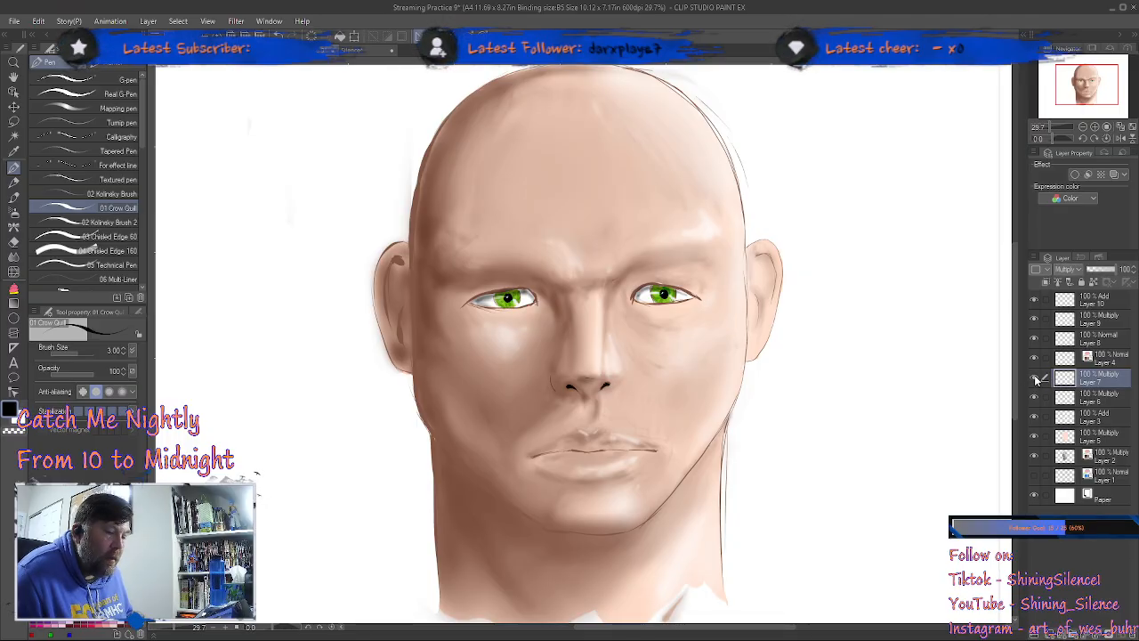
pyautogui.click(1034, 360)
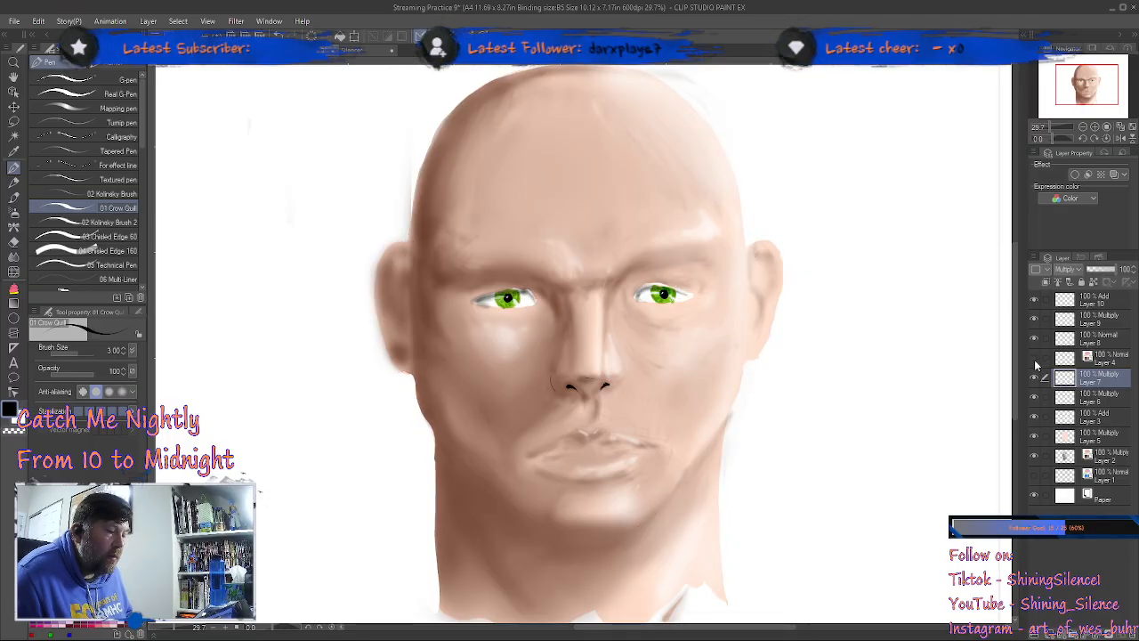
pyautogui.click(1034, 359)
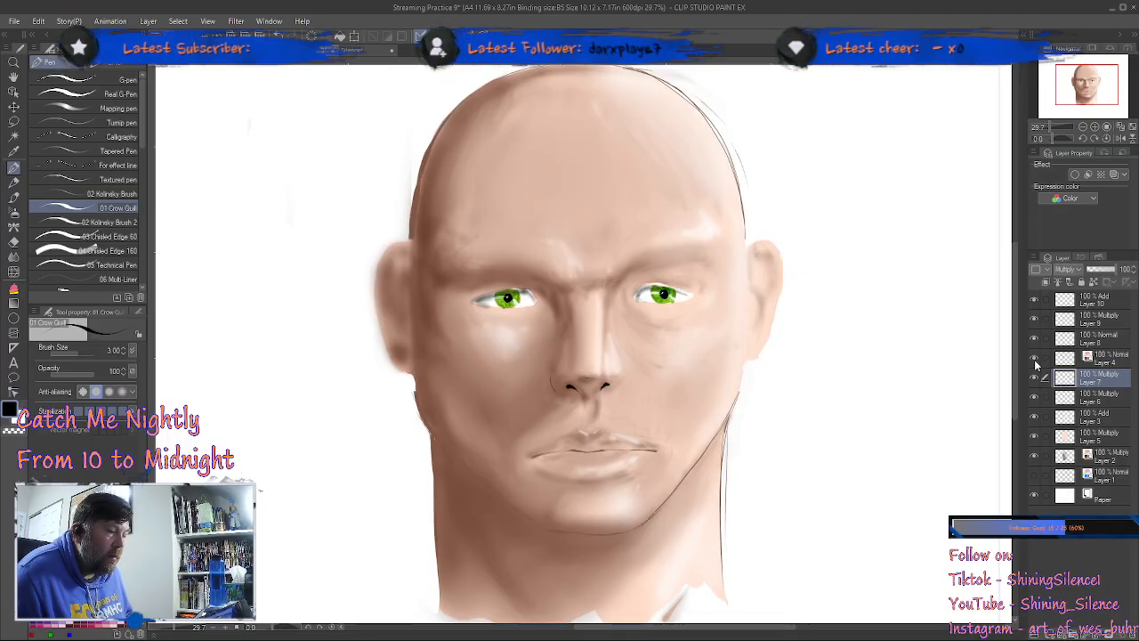
# Step: Switch the brown layer color effect on Layer 4 off and on repeatedly to compare black and tinted line art, leaving the effect enabled
pyautogui.click(1105, 360)
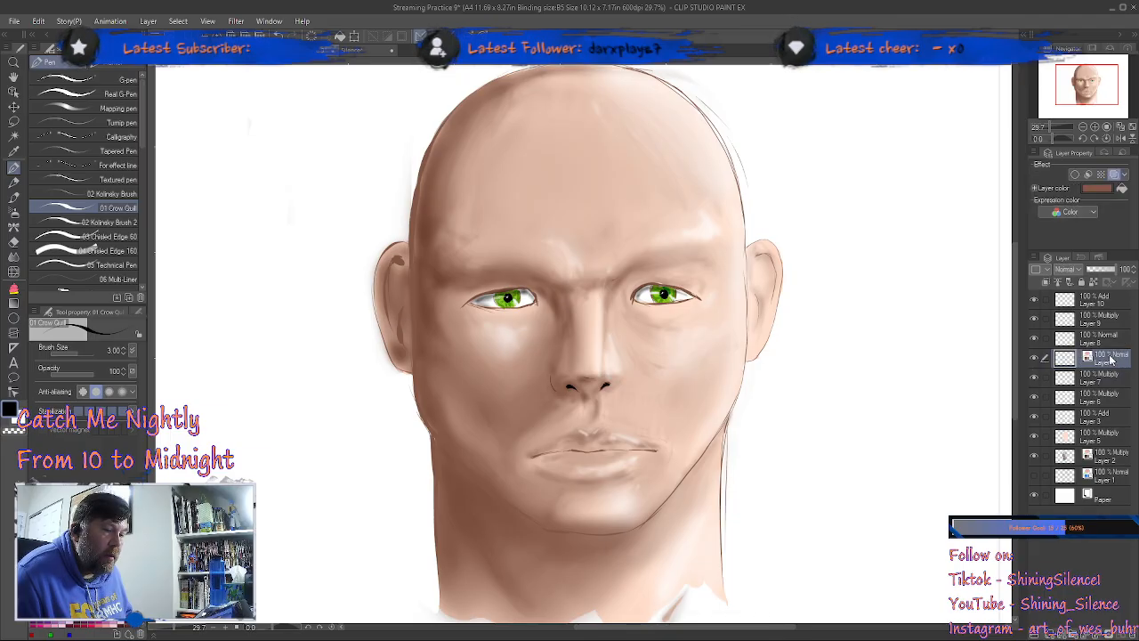
pyautogui.click(1115, 178)
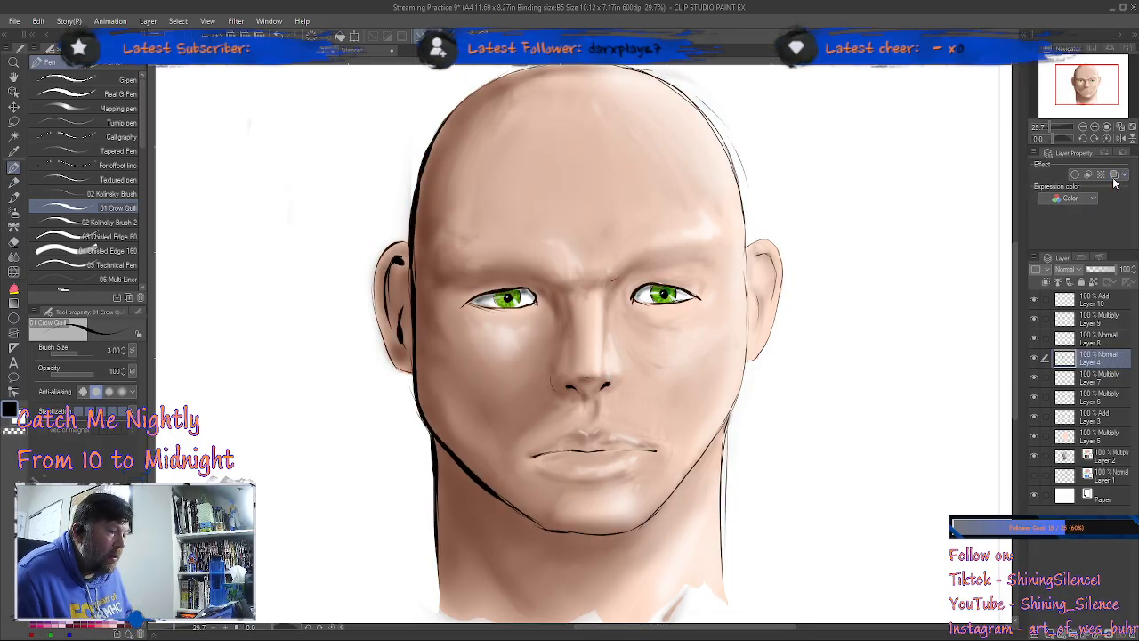
pyautogui.click(1115, 178)
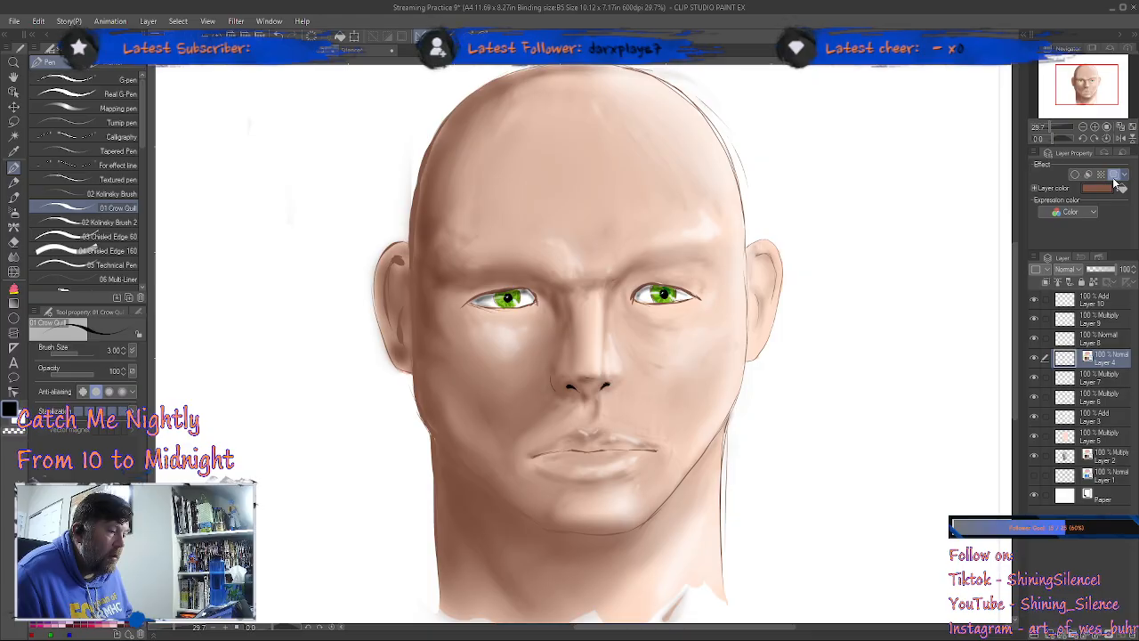
pyautogui.click(1115, 178)
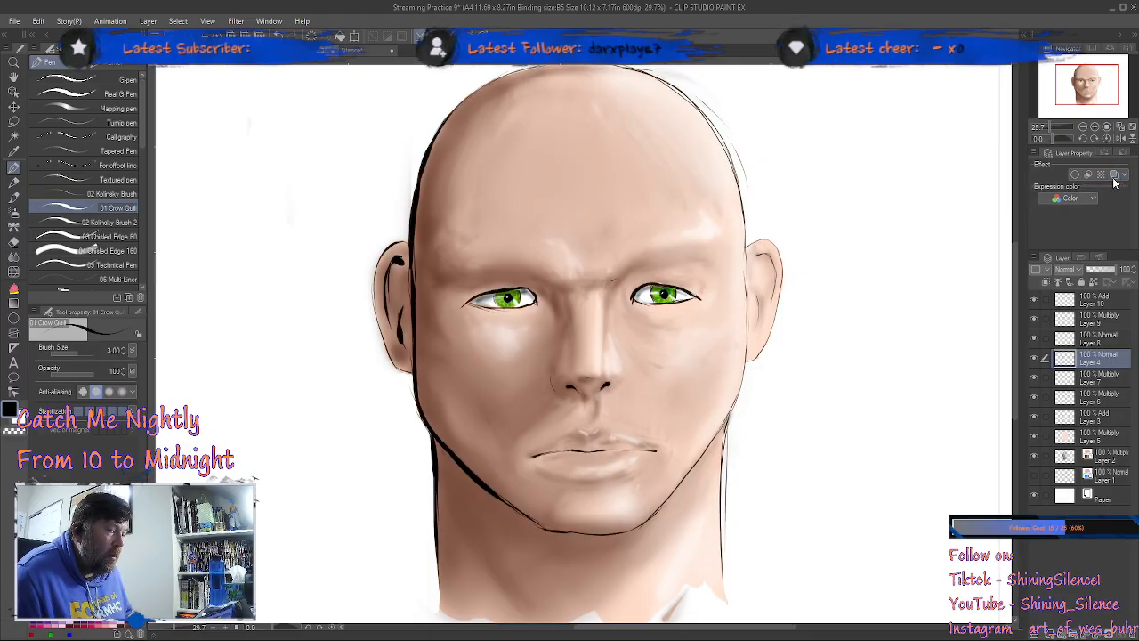
pyautogui.click(1115, 178)
pyautogui.click(1115, 178)
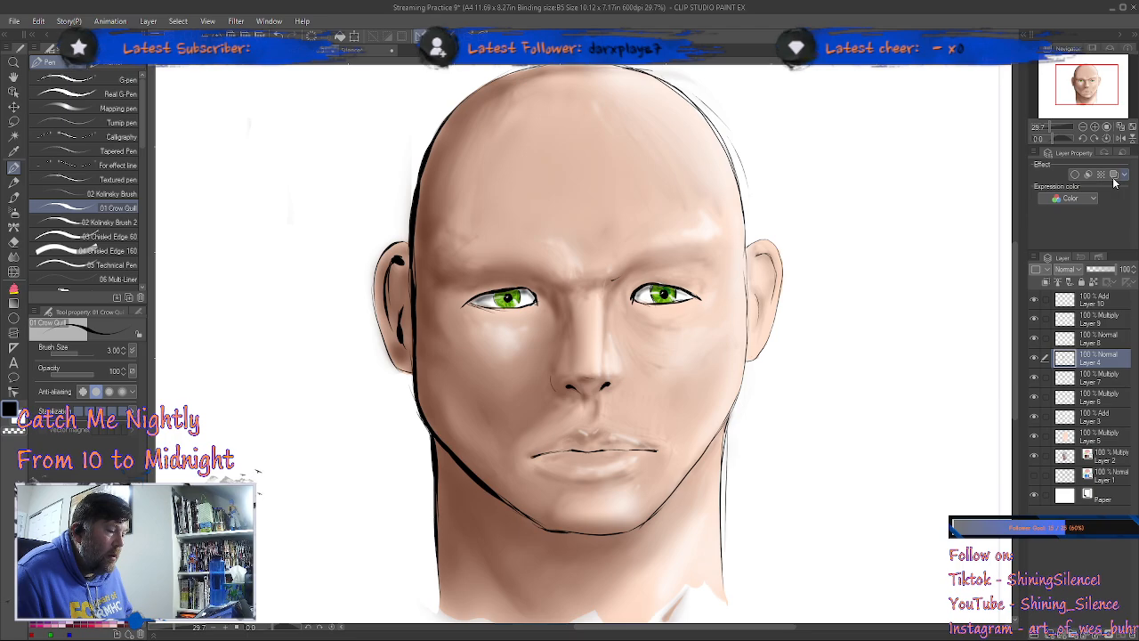
pyautogui.click(1114, 178)
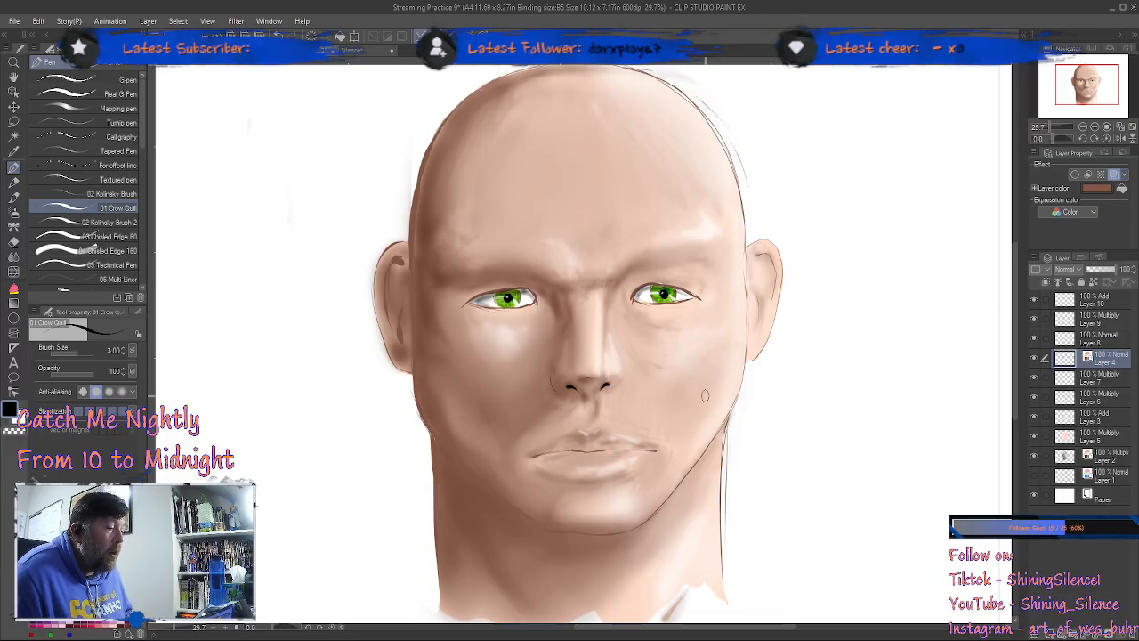
pyautogui.scroll(-1, 705, 394)
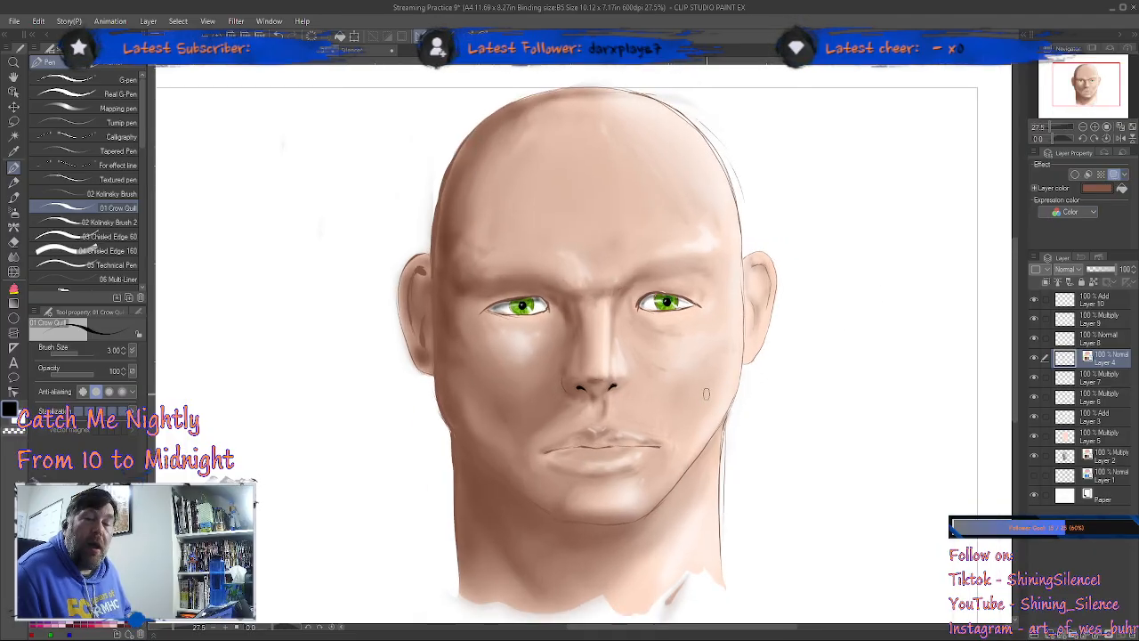